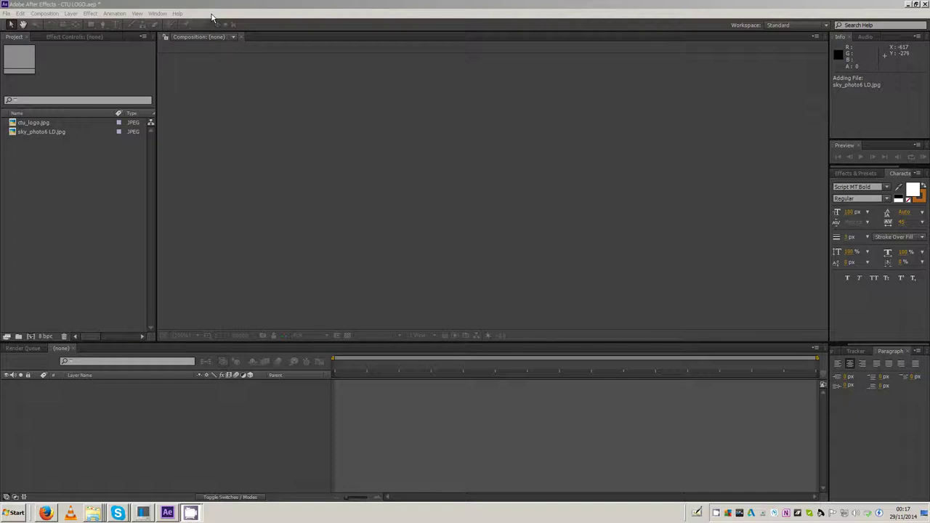
# Preview ctu_logo.jpg and sky_photo6 LD.jpg in the Footage viewer, then close it
pyautogui.doubleClick(45, 124)
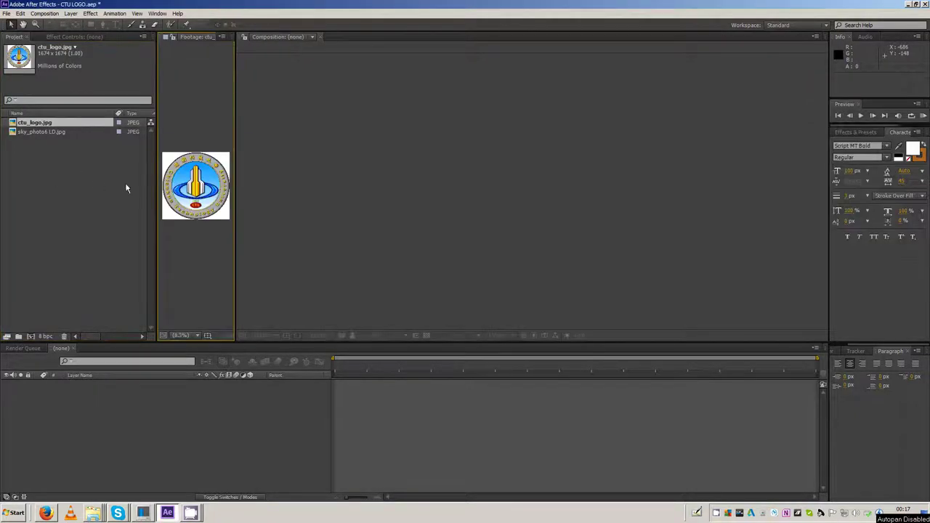
pyautogui.moveTo(235, 184); pyautogui.dragTo(437, 210)
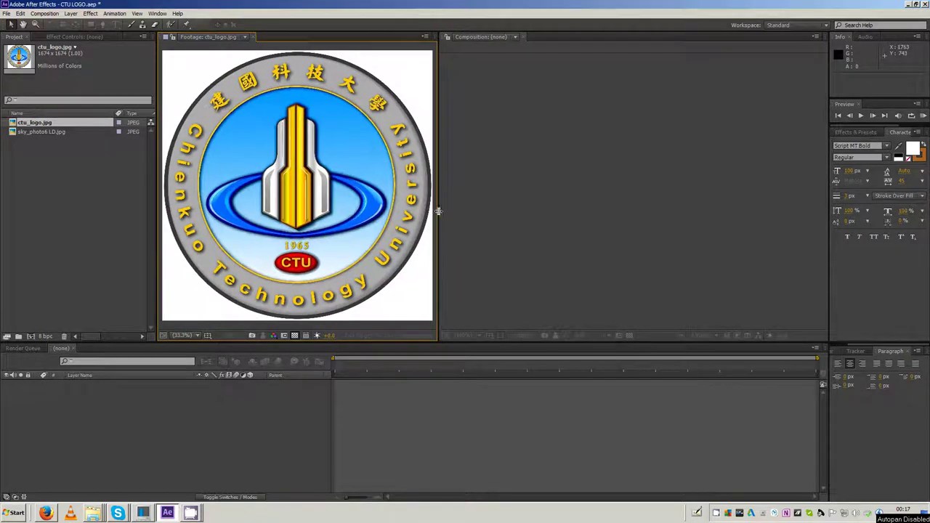
pyautogui.doubleClick(39, 132)
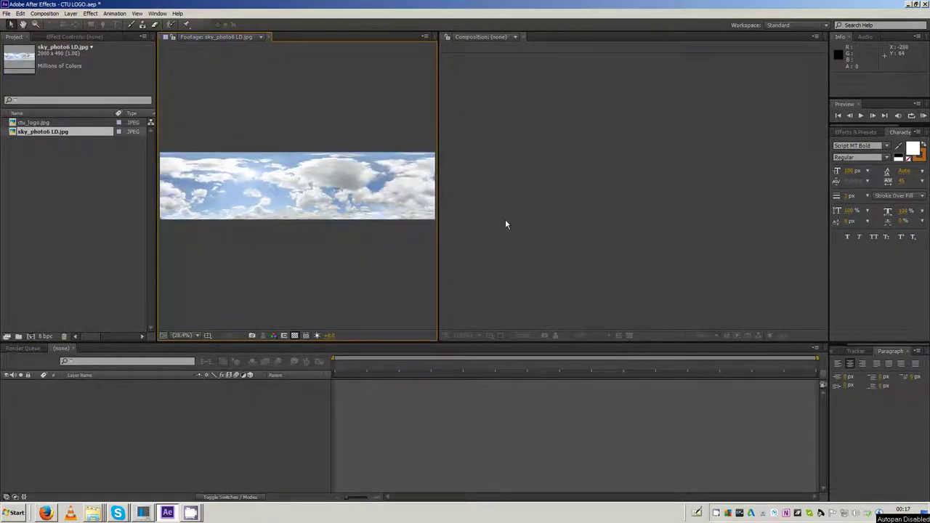
pyautogui.moveTo(436, 210)
pyautogui.mouseDown()
pyautogui.moveTo(685, 240)
pyautogui.moveTo(332, 234)
pyautogui.mouseUp()
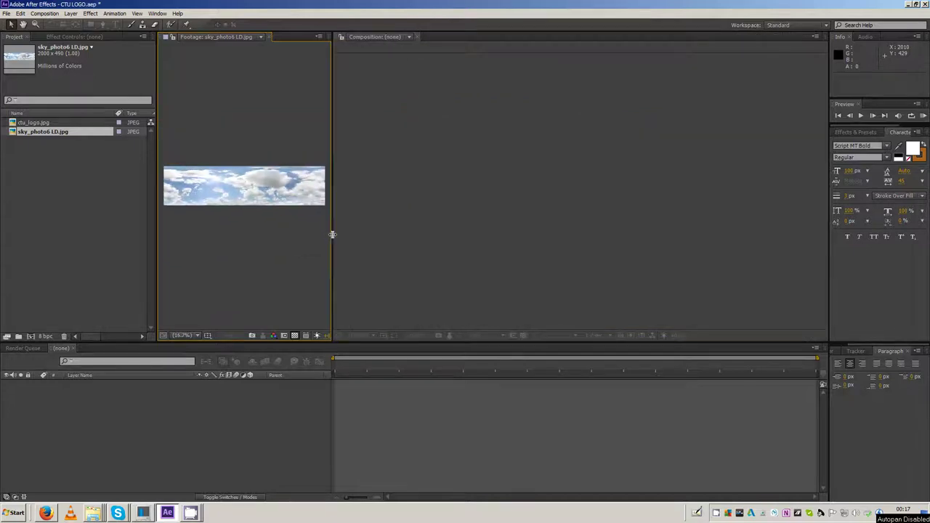
pyautogui.click(268, 37)
pyautogui.click(63, 182)
# Create a new 720×405, 24 fps composition from the Project panel
pyautogui.rightClick(59, 173)
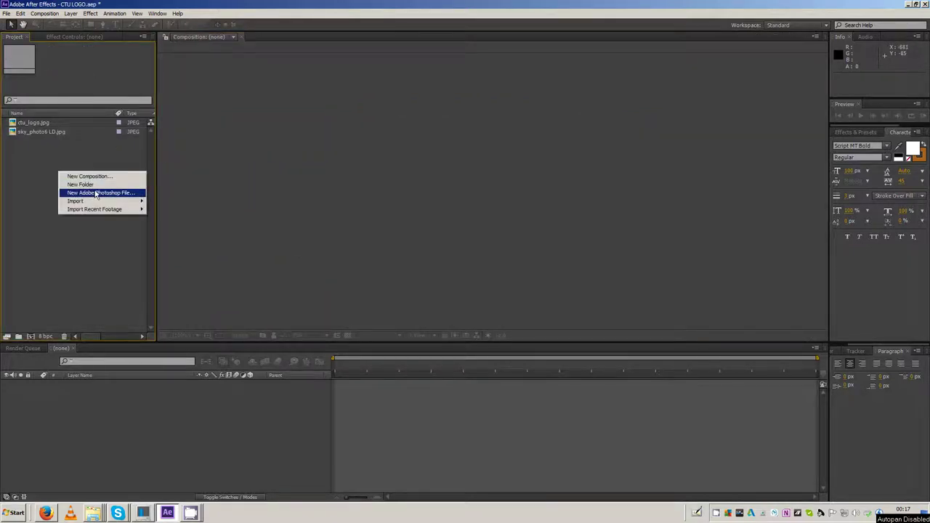
pyautogui.click(102, 177)
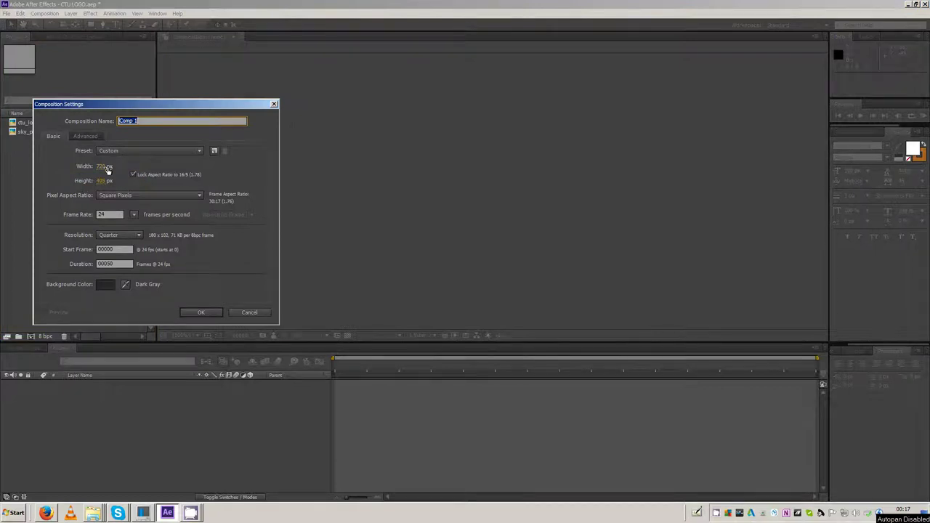
pyautogui.click(116, 215)
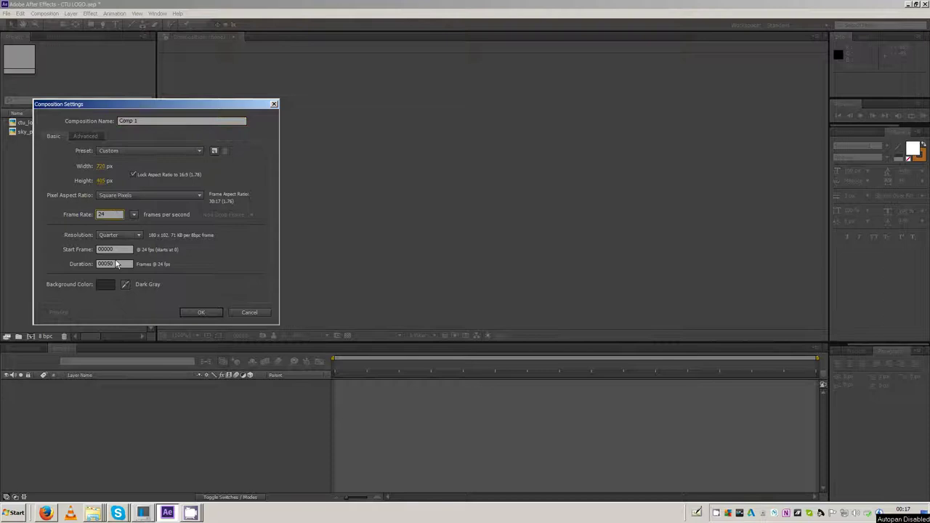
pyautogui.click(206, 313)
# Rename Comp 1 to 'CTU 3D LOGO'
pyautogui.click(86, 192)
pyautogui.click(57, 126)
pyautogui.press('Return')
pyautogui.write('CTU 3D LO')
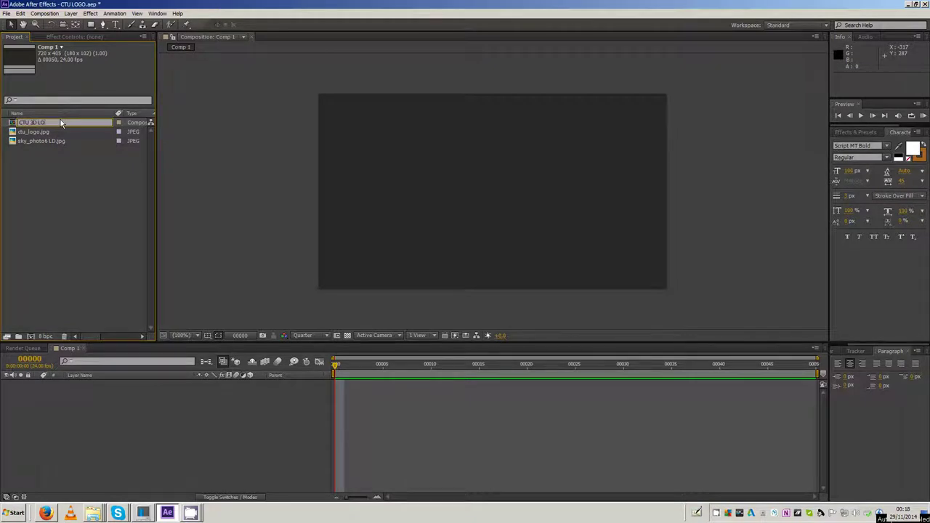
pyautogui.press('Return')
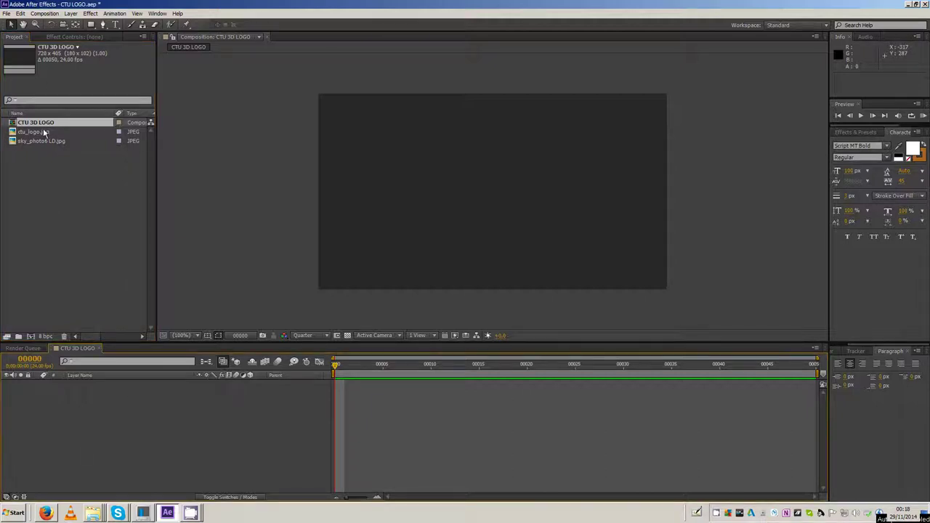
# Add ctu_logo.jpg to the CTU 3D LOGO timeline and scale it to 24%
pyautogui.click(40, 132)
pyautogui.moveTo(48, 136); pyautogui.dragTo(111, 391)
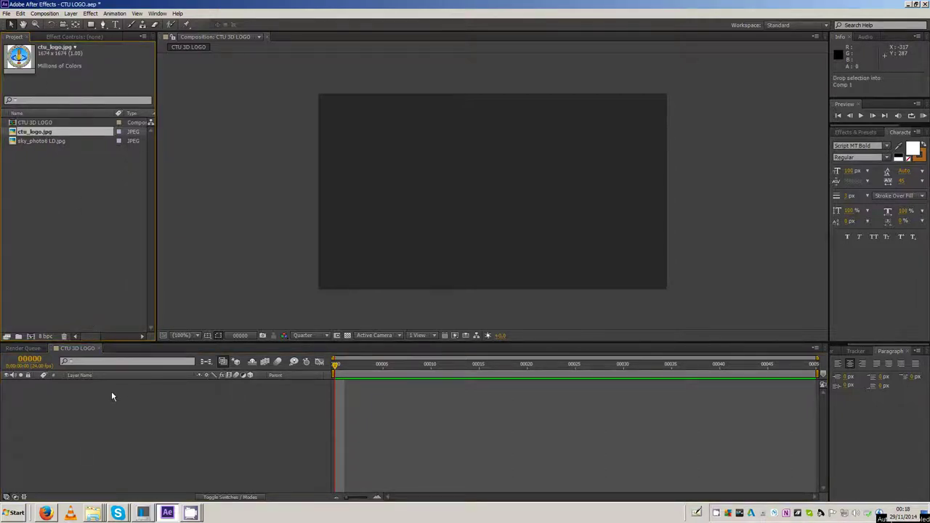
pyautogui.press('s')
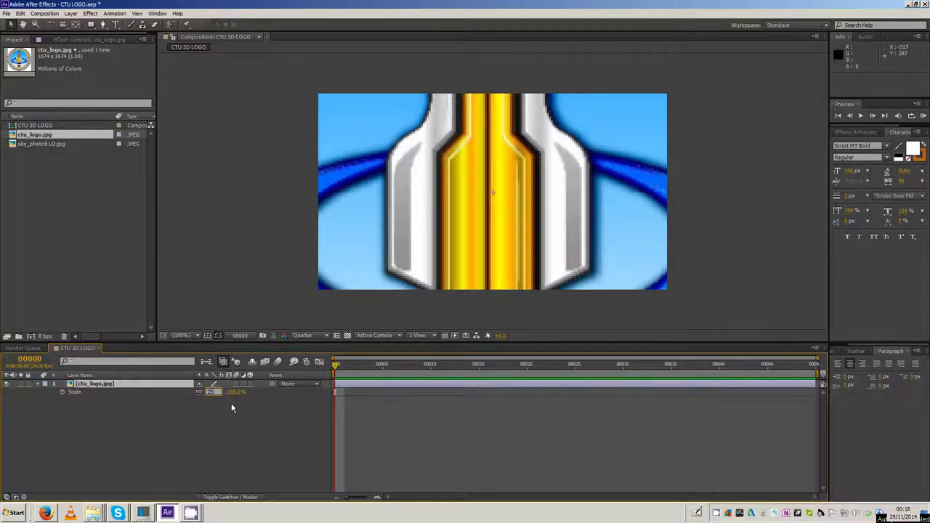
pyautogui.press('Return')
pyautogui.click(211, 392)
pyautogui.write('24')
pyautogui.press('Return')
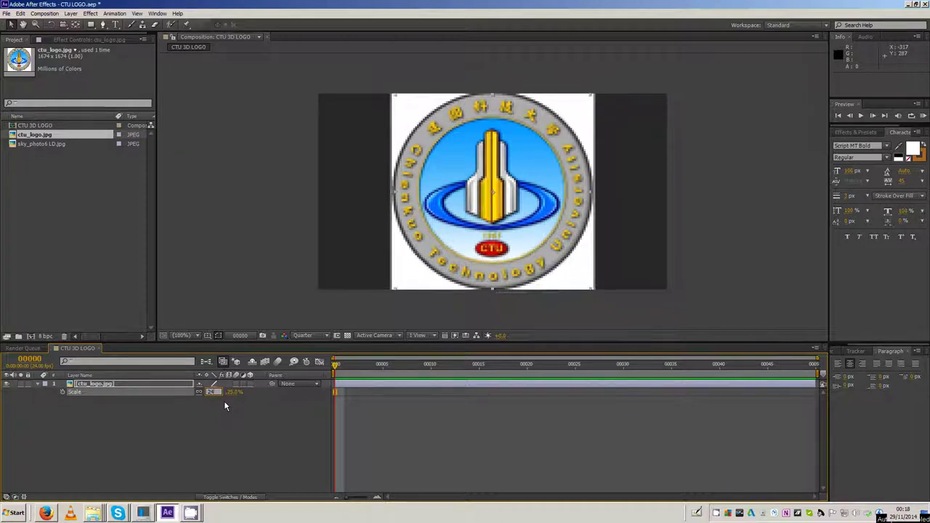
pyautogui.click(201, 427)
# Set preview resolution to Half and switch the composition renderer to Classic 3D
pyautogui.click(318, 336)
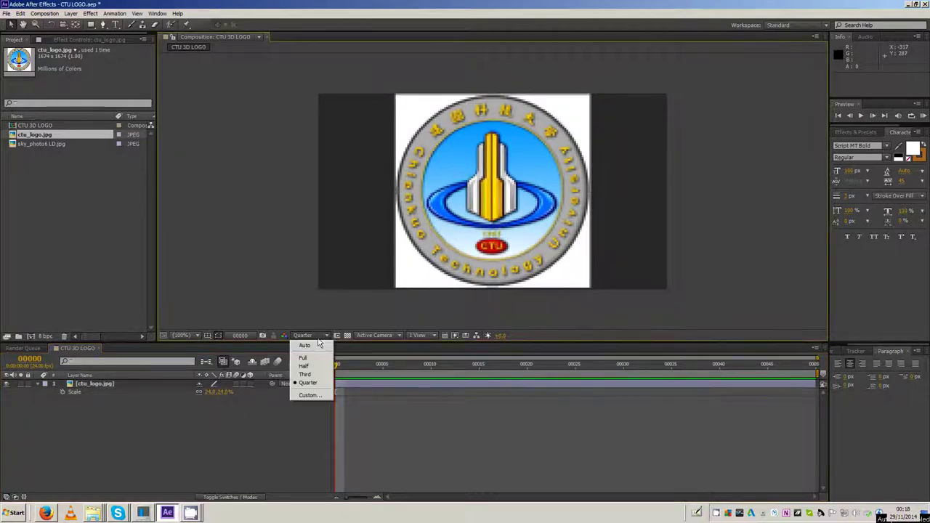
pyautogui.click(304, 367)
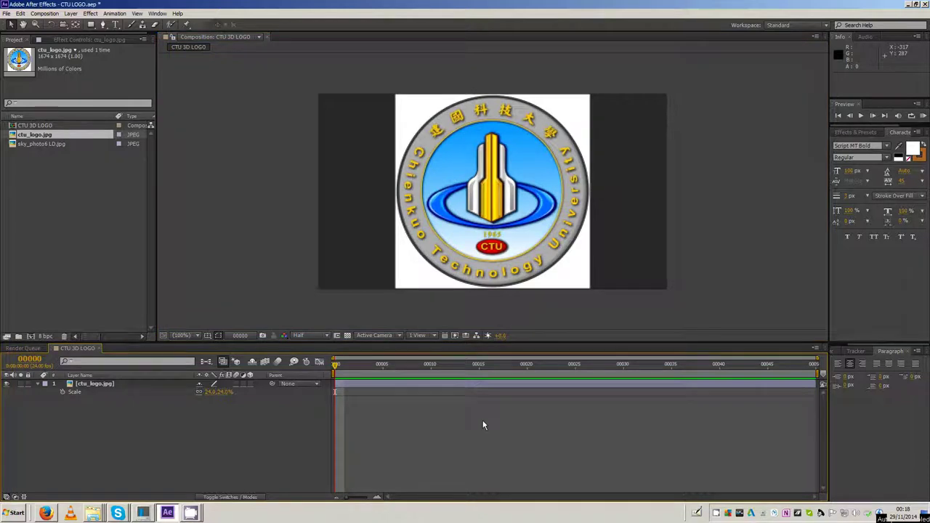
pyautogui.click(234, 383)
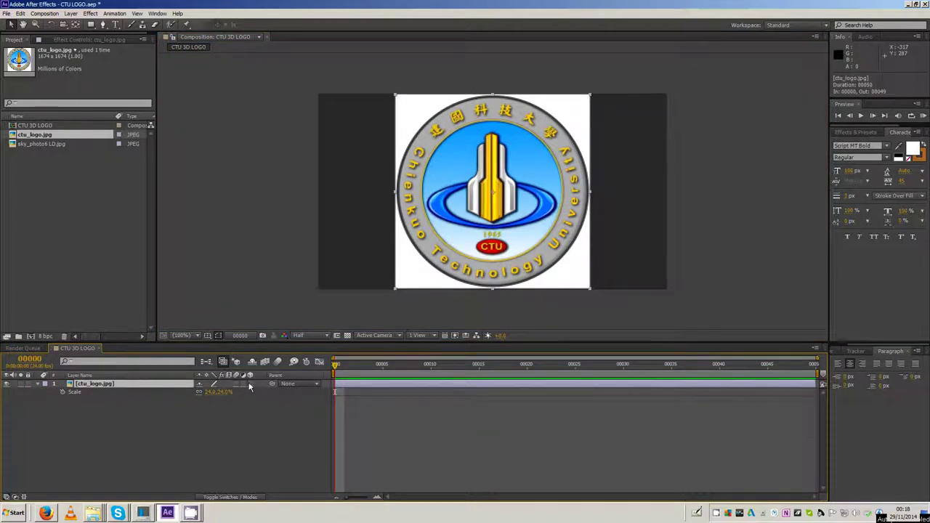
pyautogui.click(250, 384)
pyautogui.click(803, 47)
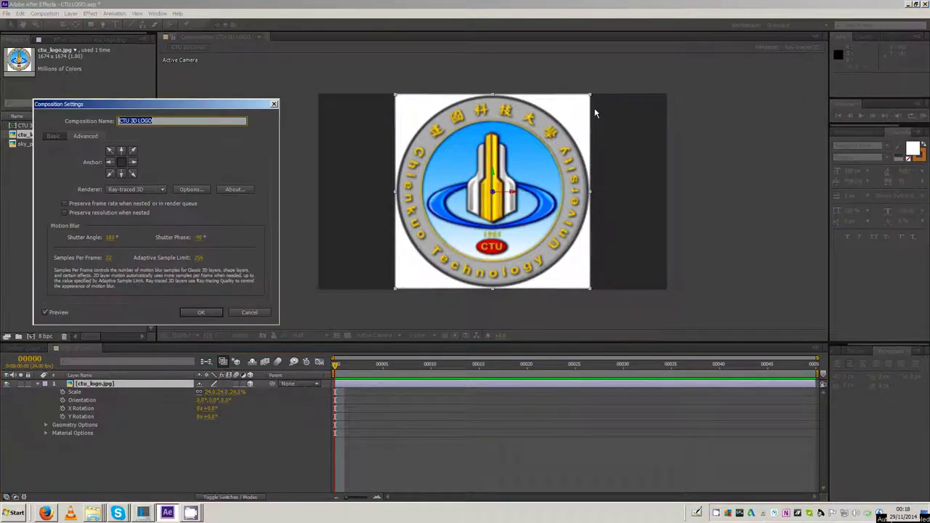
pyautogui.click(134, 189)
pyautogui.click(125, 198)
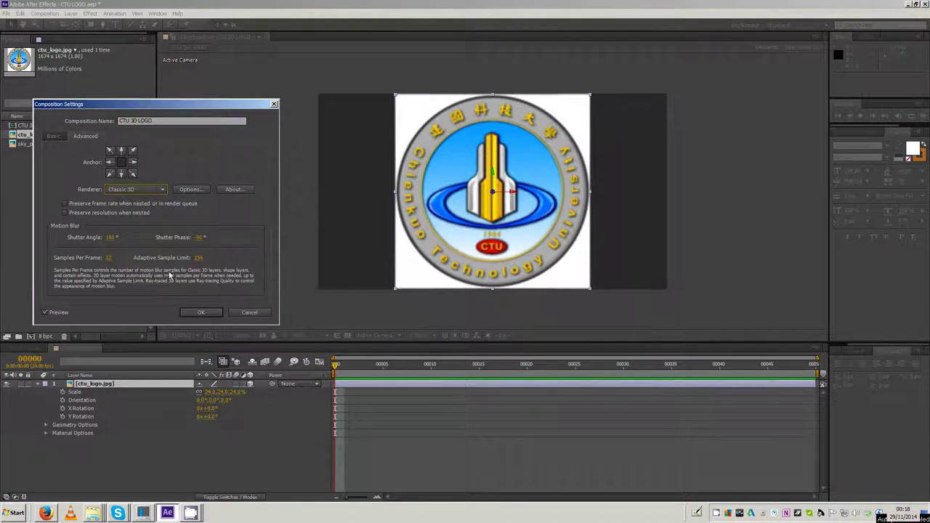
pyautogui.click(198, 313)
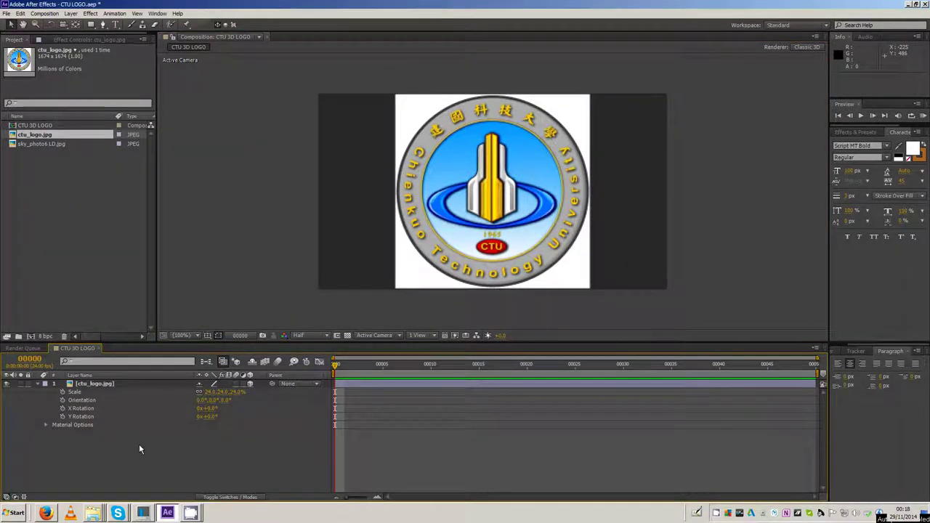
pyautogui.click(95, 384)
pyautogui.click(250, 383)
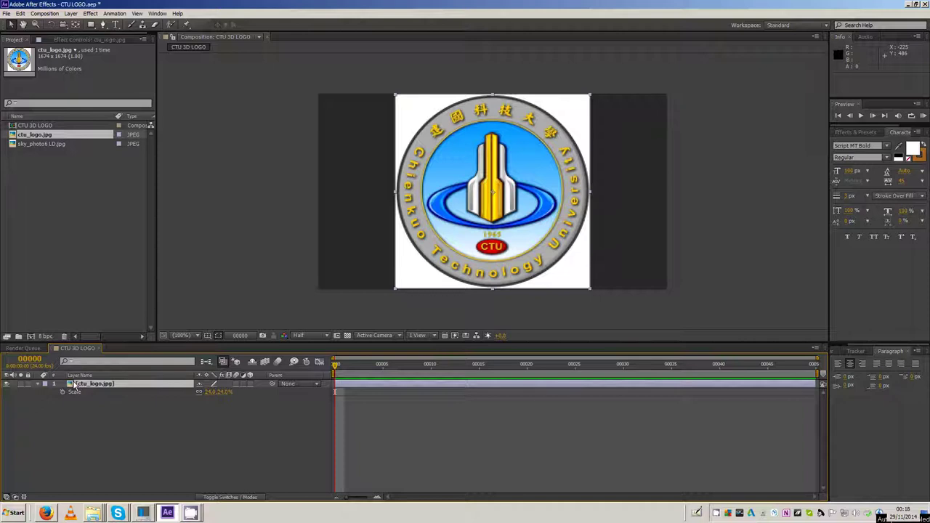
pyautogui.click(62, 384)
pyautogui.click(60, 403)
# Draw a circle around the logo's outer ring on a new shape layer placed beneath ctu_logo.jpg
pyautogui.rightClick(151, 413)
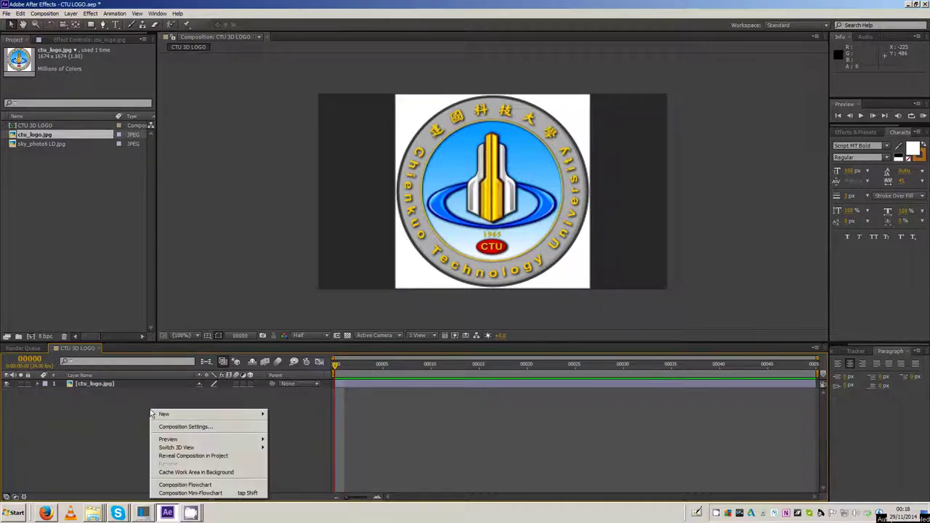
pyautogui.moveTo(161, 414)
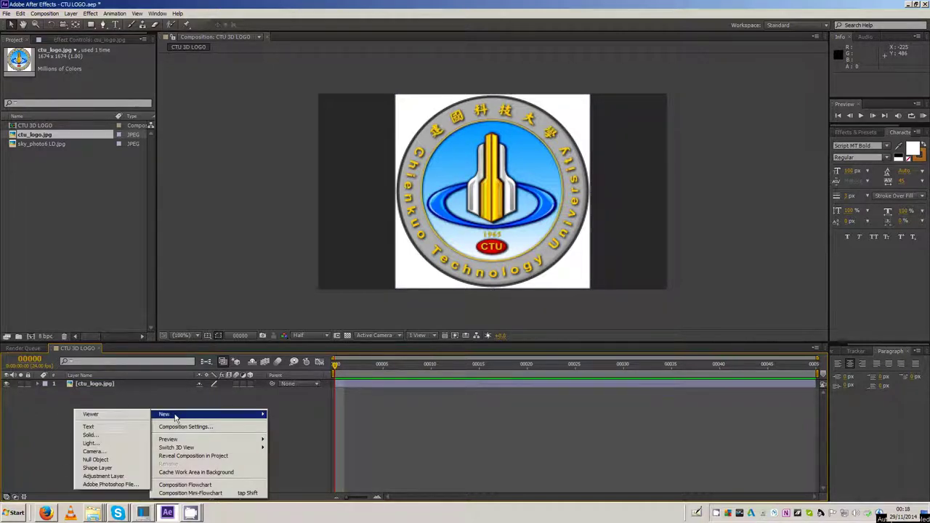
pyautogui.click(97, 467)
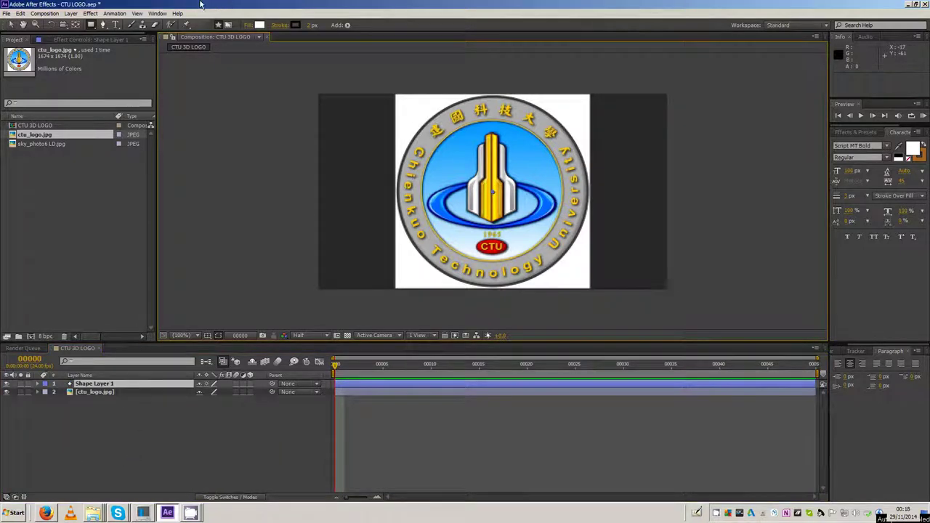
pyautogui.click(91, 26)
pyautogui.click(132, 45)
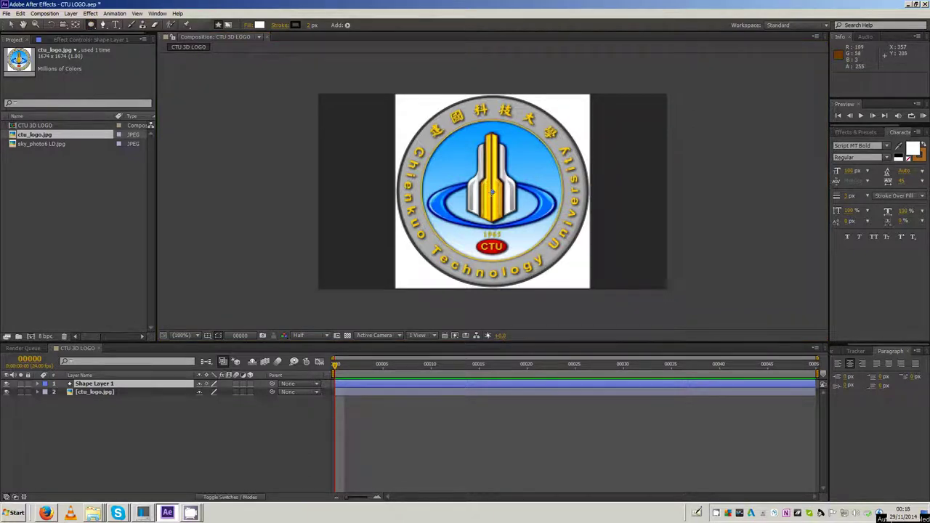
pyautogui.moveTo(492, 193); pyautogui.dragTo(588, 286)
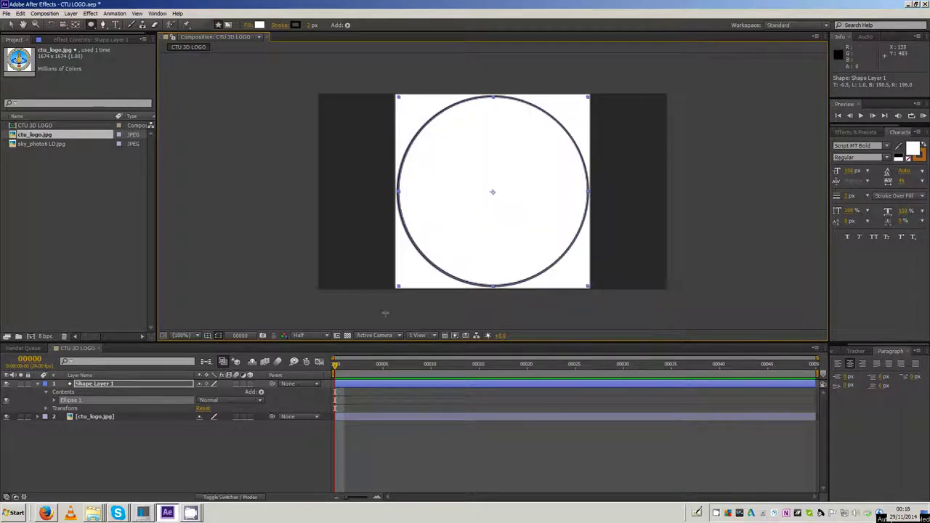
pyautogui.click(85, 447)
pyautogui.moveTo(91, 416); pyautogui.dragTo(103, 383)
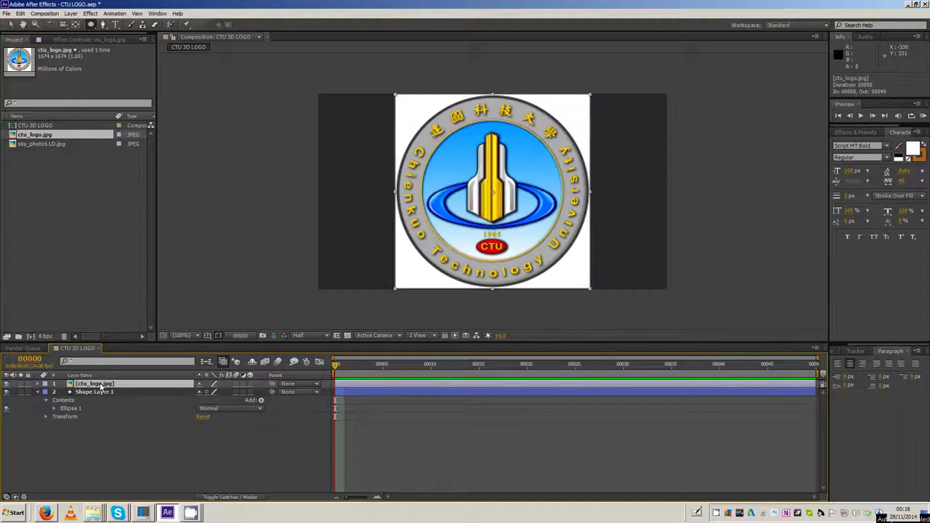
# Set the ctu_logo.jpg layer's opacity to 50%
pyautogui.press('t')
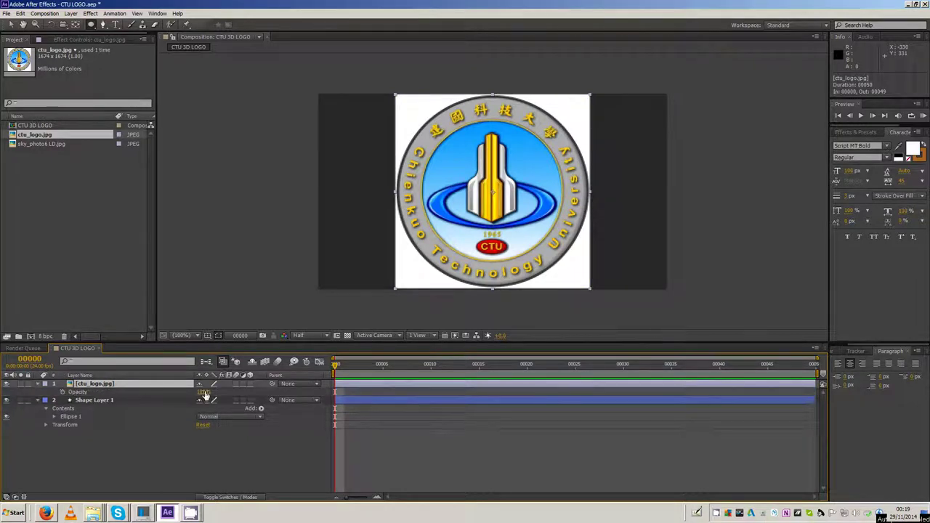
pyautogui.write('50')
pyautogui.press('Return')
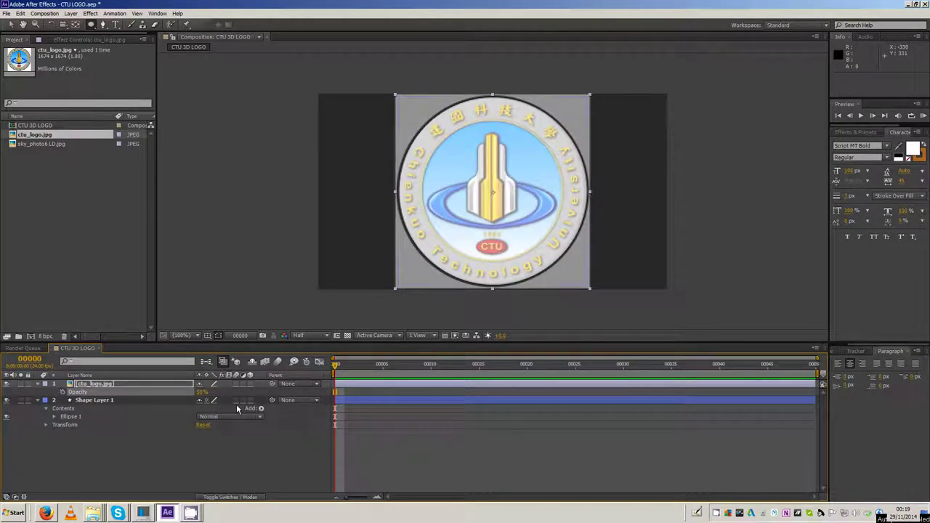
# Duplicate Shape Layer 1 and shrink the copy's circle to about 75% to fit the inner ring
pyautogui.click(117, 402)
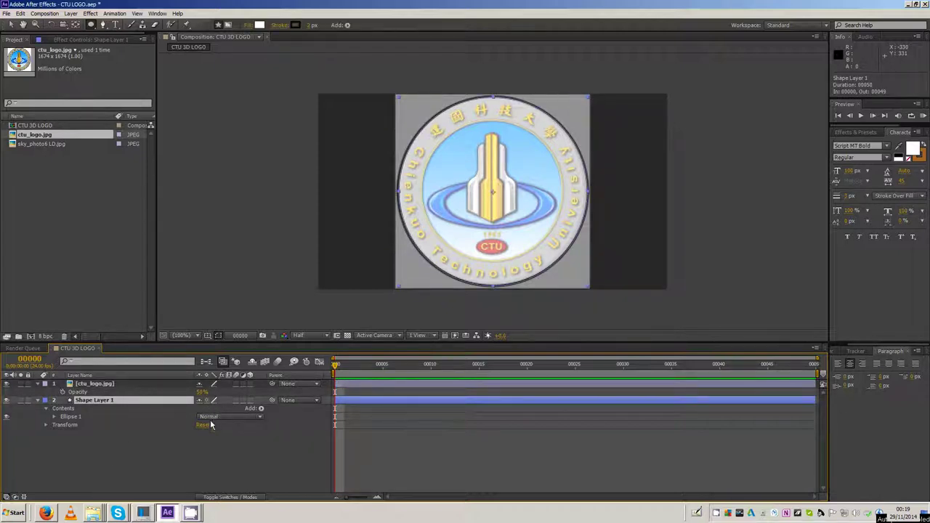
pyautogui.hotkey('ctrl', 'd')
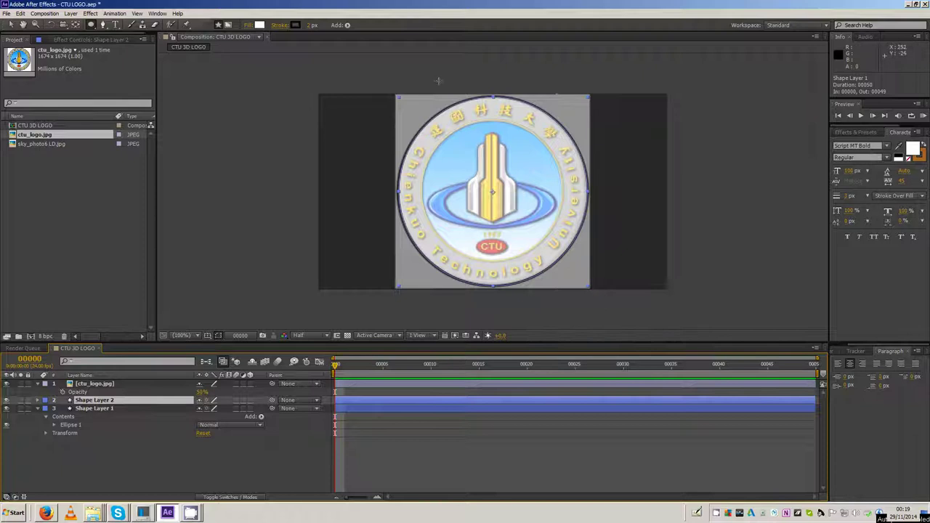
pyautogui.click(11, 25)
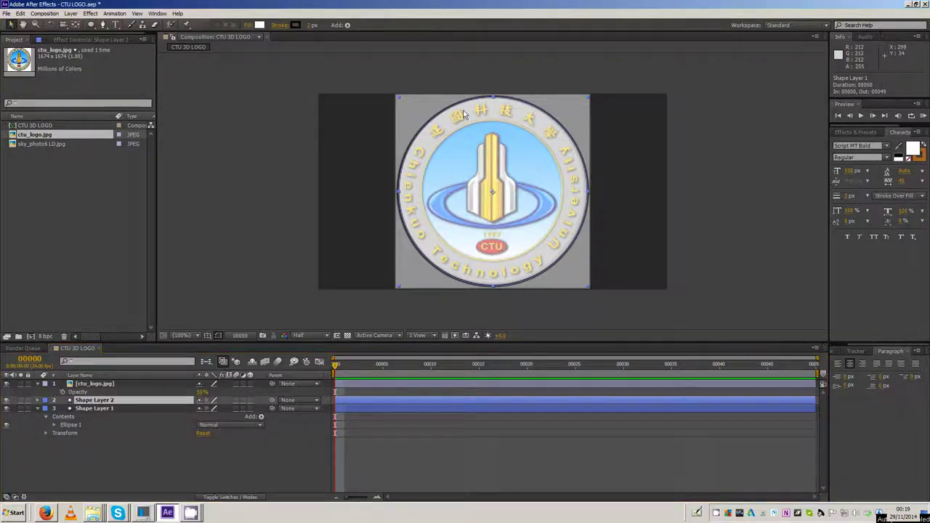
pyautogui.moveTo(400, 96); pyautogui.dragTo(425, 122)
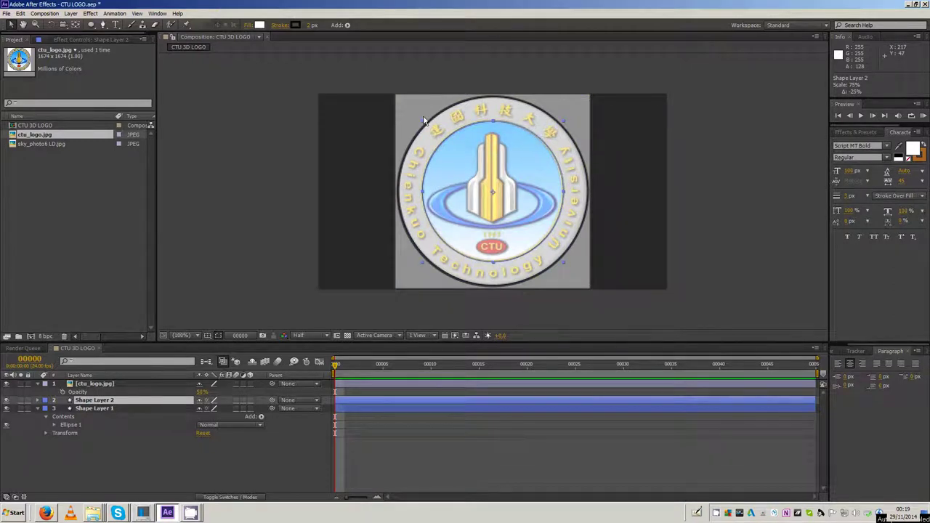
# Nudge the ctu_logo.jpg image one pixel right and one pixel down
pyautogui.click(198, 416)
pyautogui.click(109, 383)
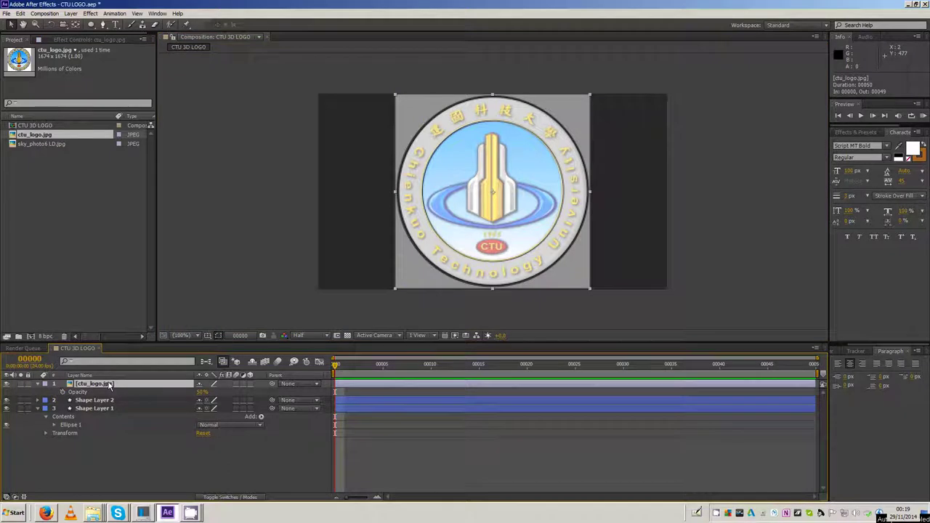
pyautogui.press('Right')
pyautogui.press('Right')
pyautogui.press('Down')
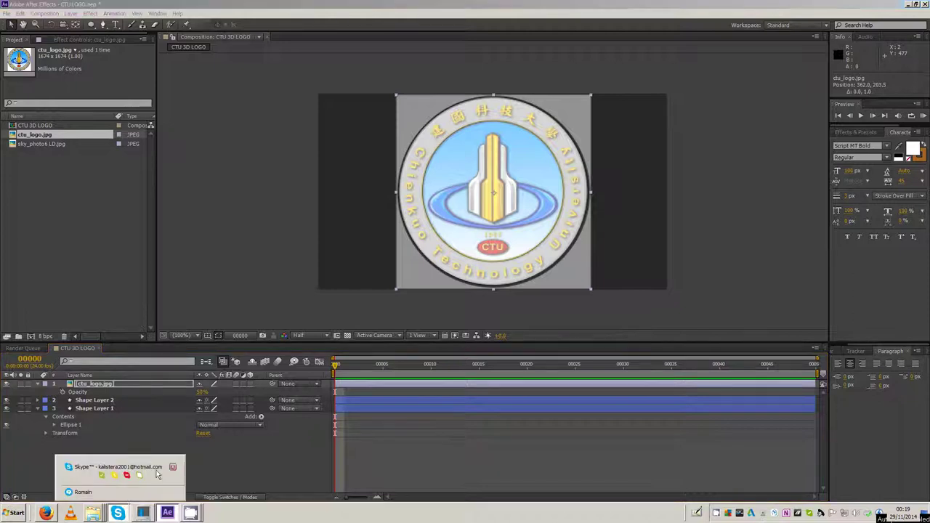
pyautogui.click(121, 451)
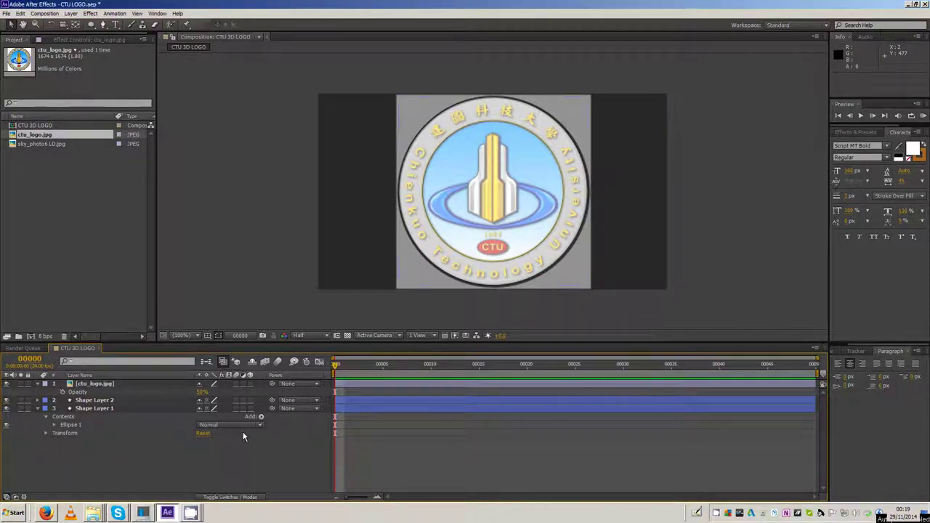
# Duplicate Shape Layer 2 as Shape Layer 3 and expand both layers' Ellipse 1 properties
pyautogui.click(101, 401)
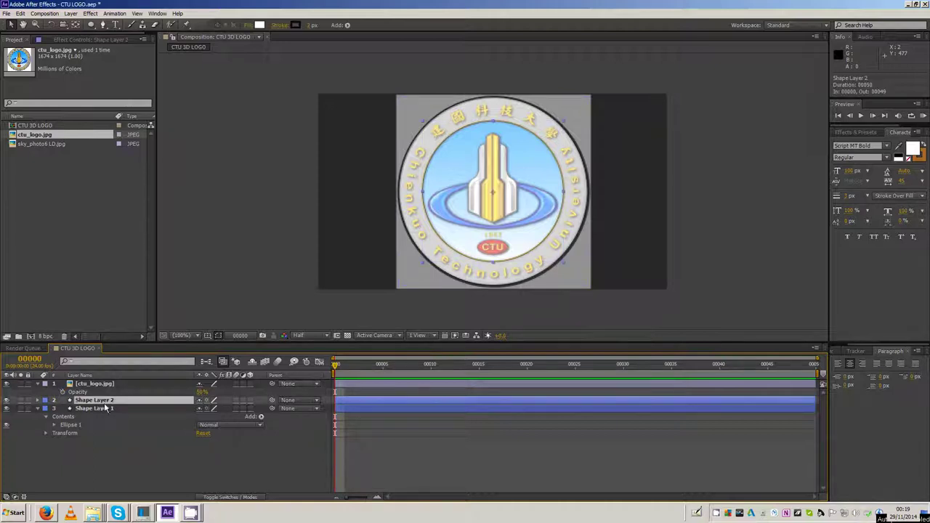
pyautogui.hotkey('ctrl', 'd')
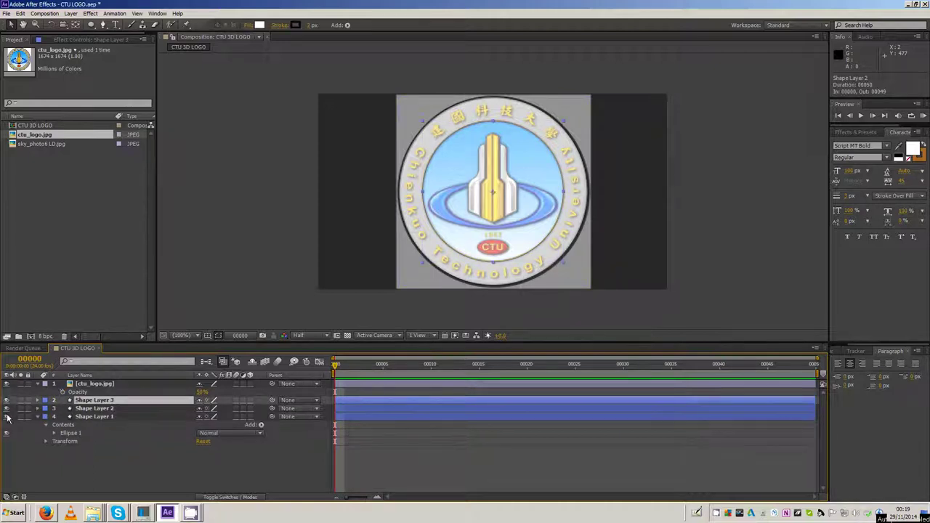
pyautogui.click(77, 450)
pyautogui.click(97, 401)
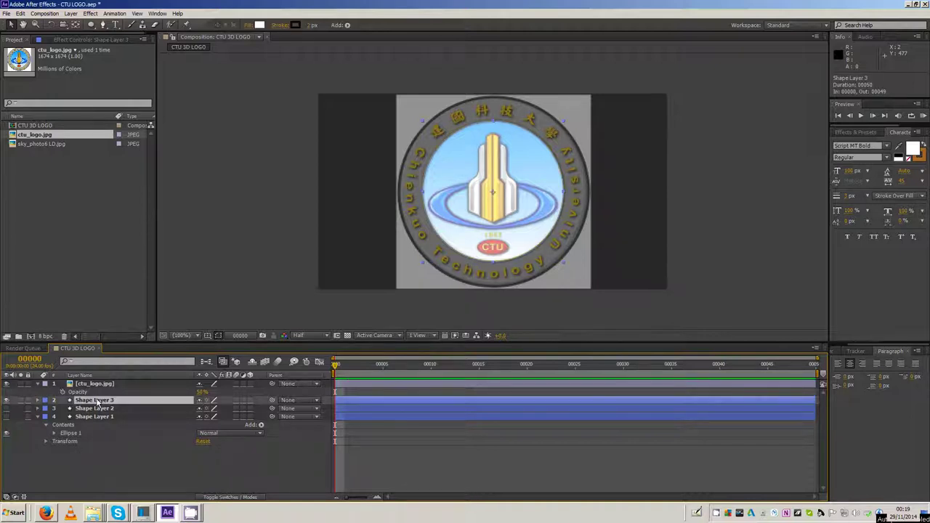
pyautogui.click(37, 400)
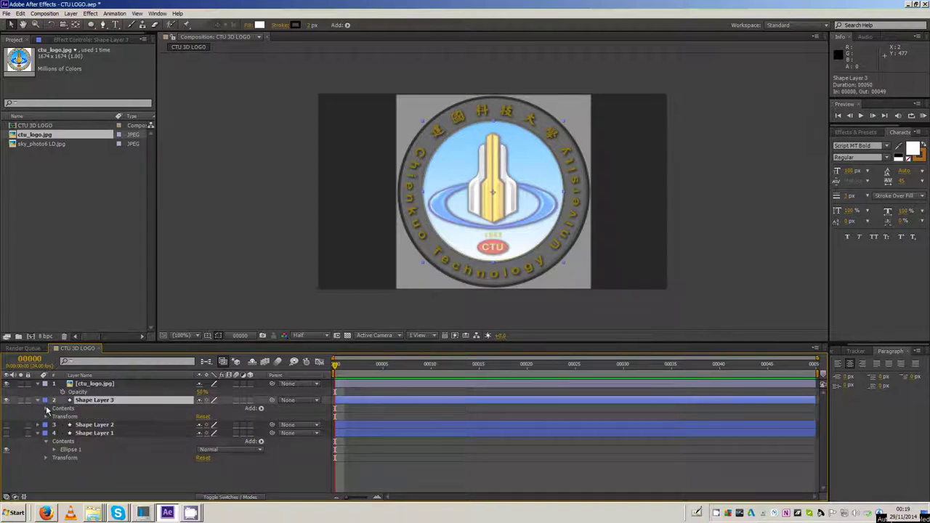
pyautogui.click(46, 408)
pyautogui.click(54, 417)
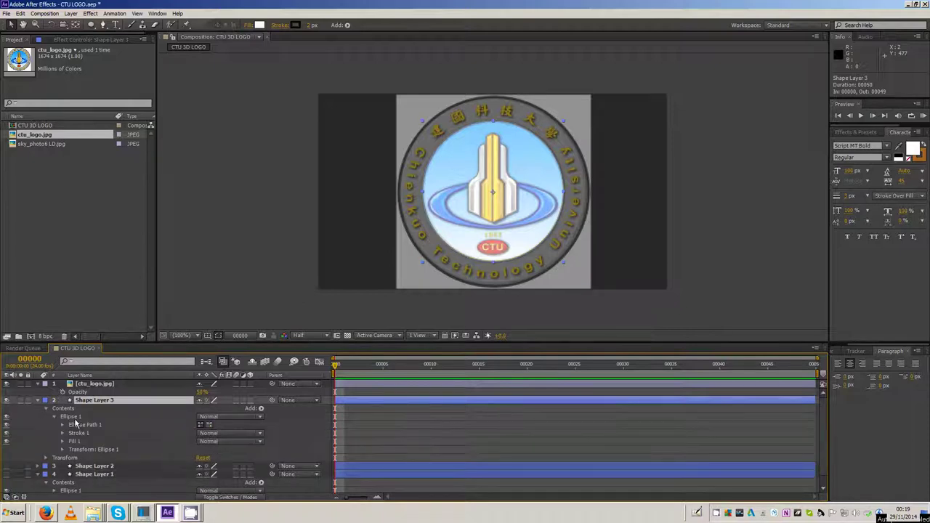
pyautogui.click(38, 466)
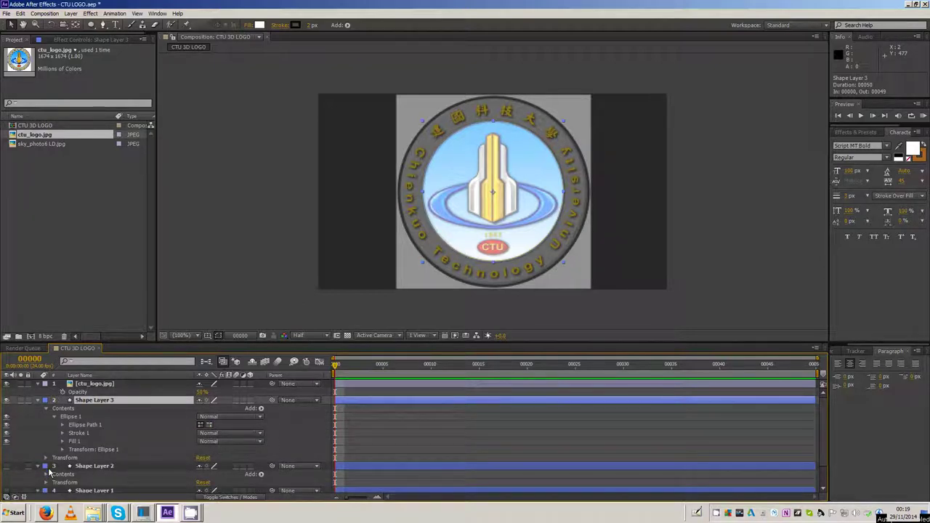
pyautogui.click(46, 473)
pyautogui.scroll(-2, 79, 482)
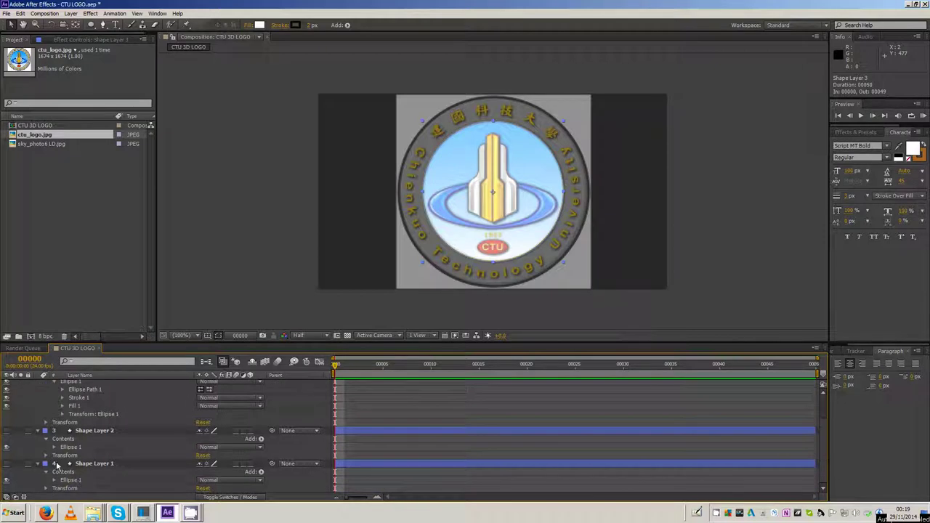
pyautogui.click(54, 448)
pyautogui.scroll(2, 106, 451)
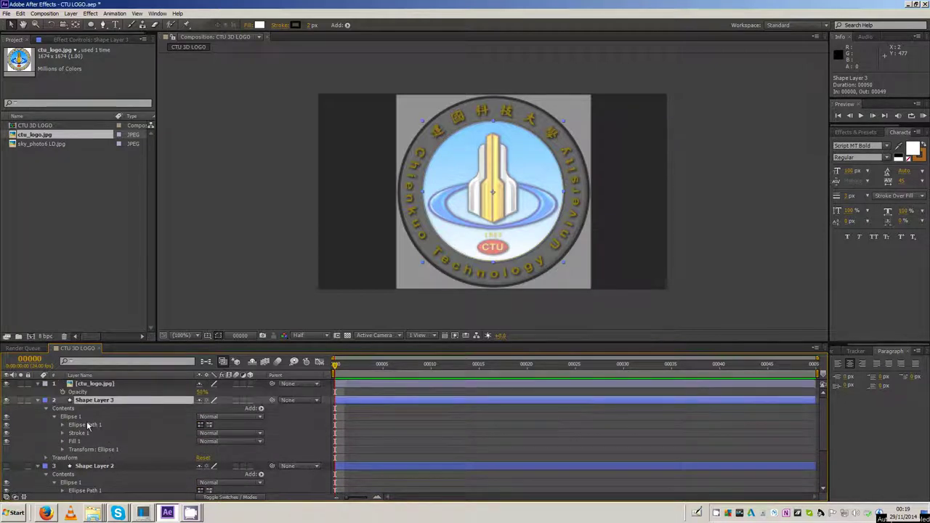
# Delete Fill 1 from Shape Layer 3, leaving a stroke-only outline, and check it soloed
pyautogui.click(76, 434)
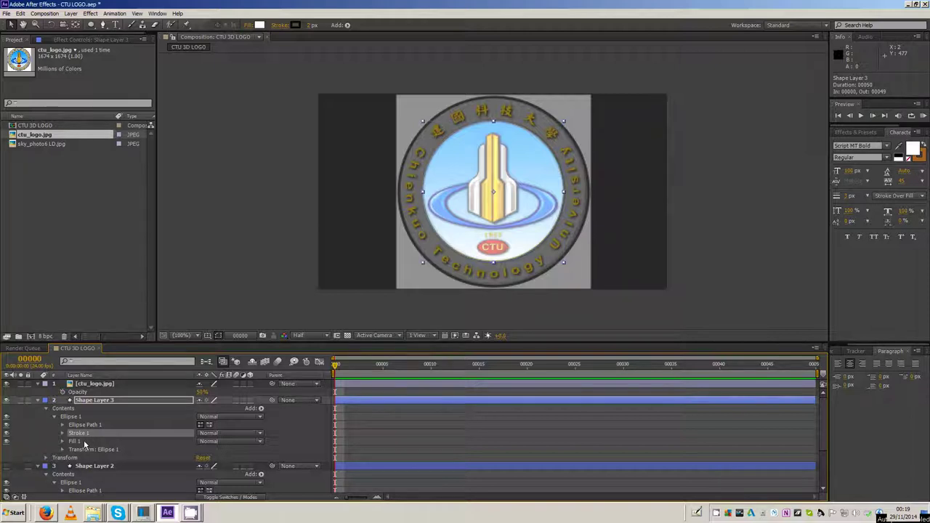
pyautogui.click(83, 441)
pyautogui.press('Delete')
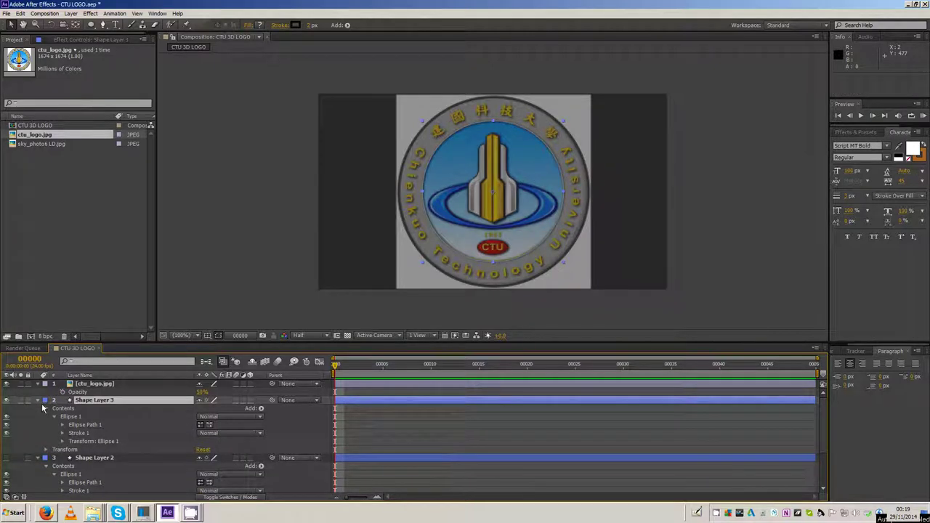
pyautogui.click(81, 433)
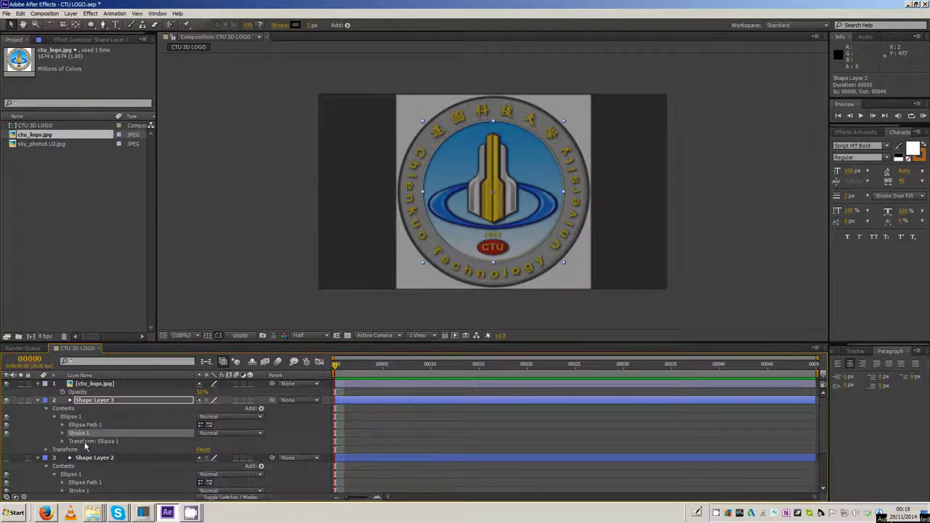
pyautogui.click(22, 401)
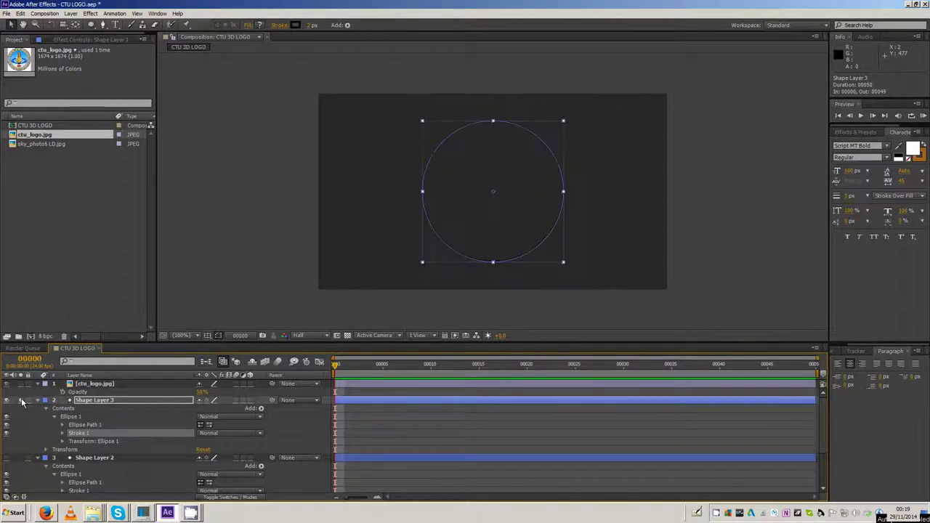
pyautogui.click(22, 400)
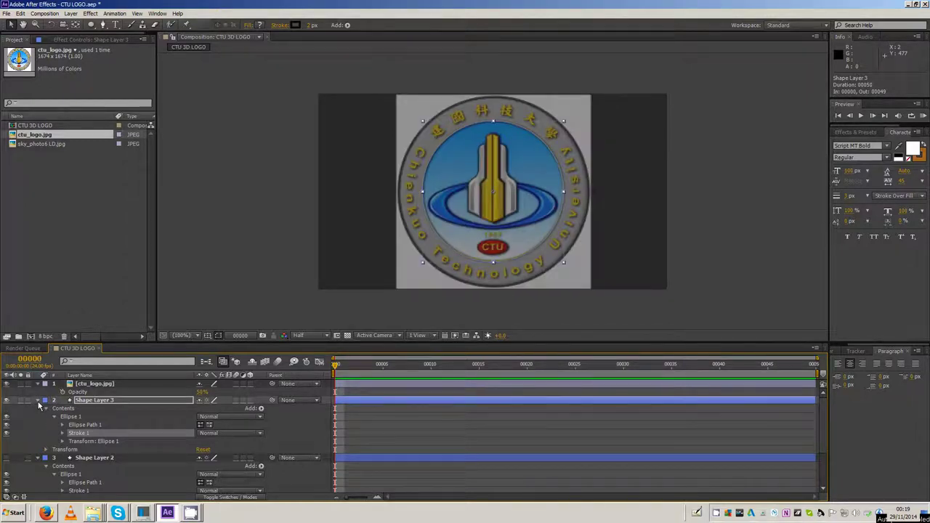
pyautogui.click(38, 402)
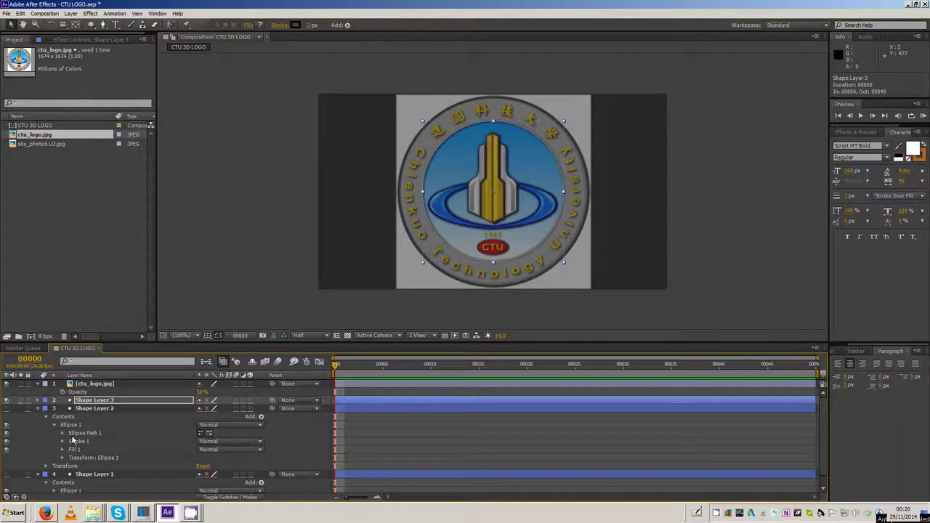
# Delete Stroke 1 from Shape Layer 2, leaving a white fill-only circle, and check it soloed
pyautogui.click(78, 449)
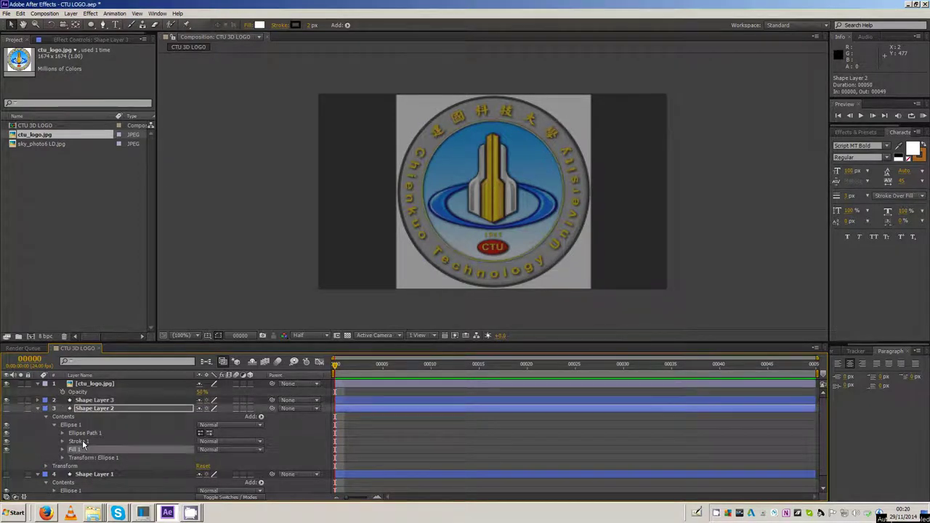
pyautogui.click(83, 439)
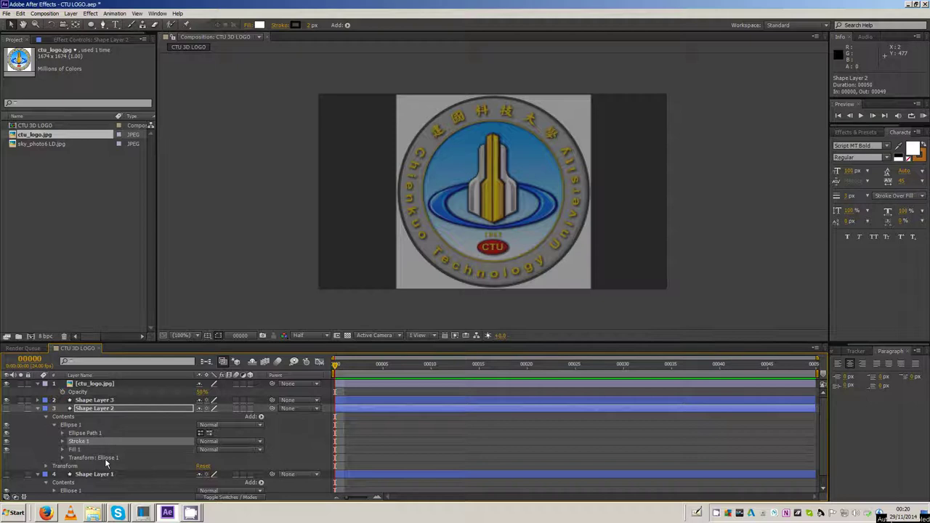
pyautogui.press('Delete')
pyautogui.click(6, 409)
pyautogui.click(22, 409)
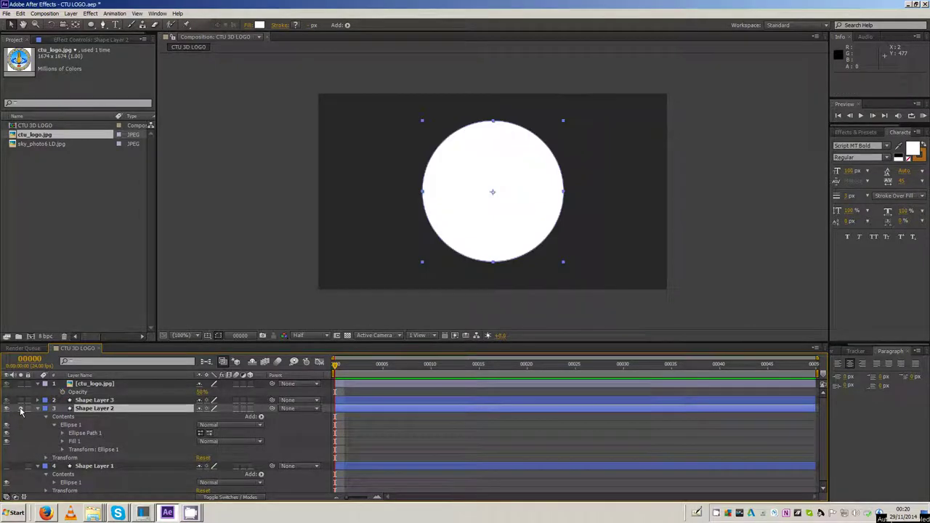
pyautogui.click(21, 409)
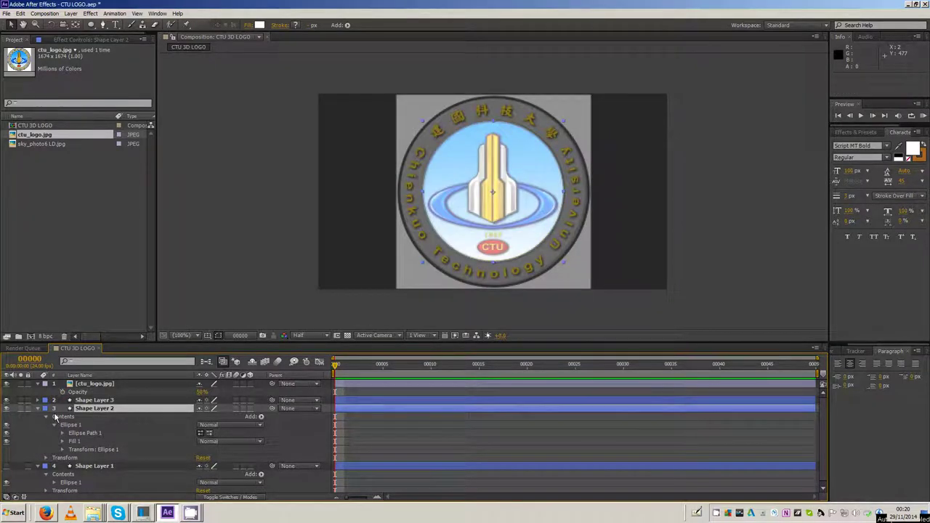
pyautogui.click(40, 412)
# Toggle visibility of the logo and shape layers to compare the three circles
pyautogui.click(38, 417)
pyautogui.click(36, 429)
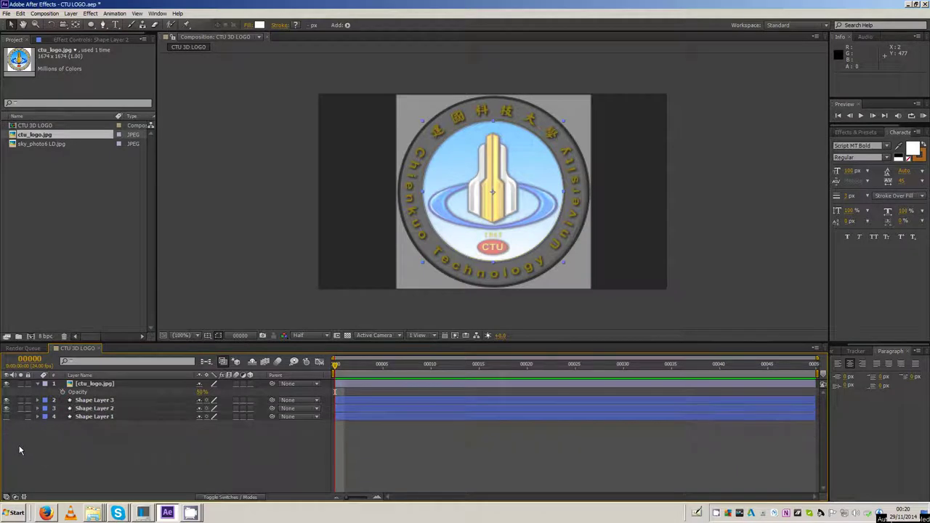
pyautogui.click(7, 417)
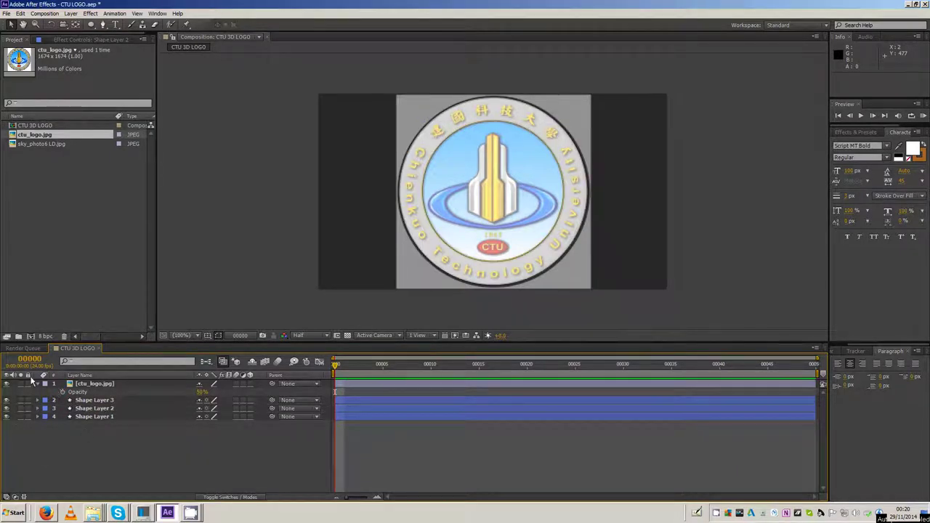
pyautogui.click(7, 384)
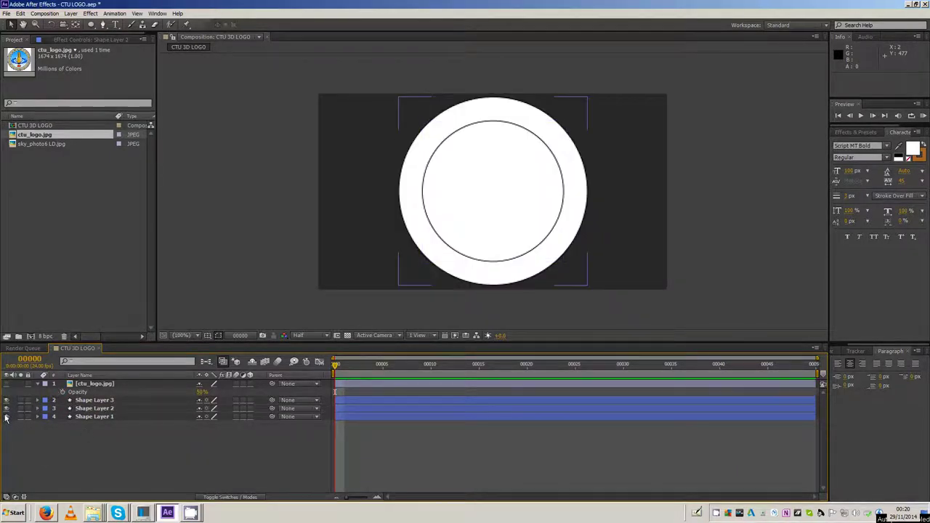
pyautogui.click(7, 412)
pyautogui.click(6, 401)
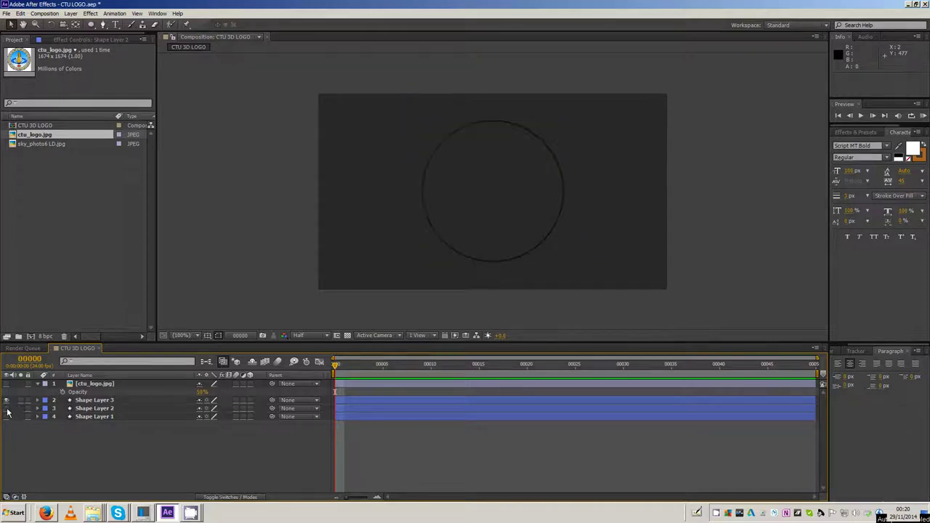
pyautogui.click(6, 408)
pyautogui.click(6, 408)
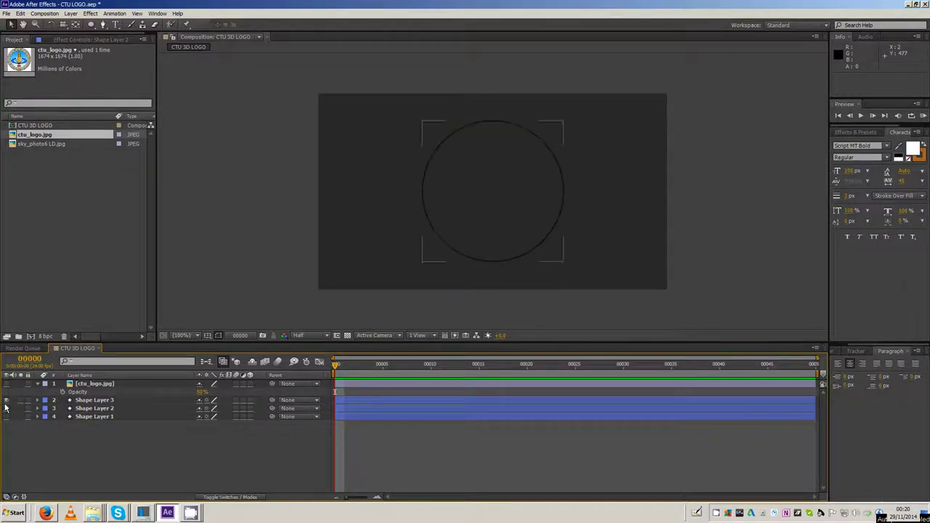
pyautogui.click(6, 400)
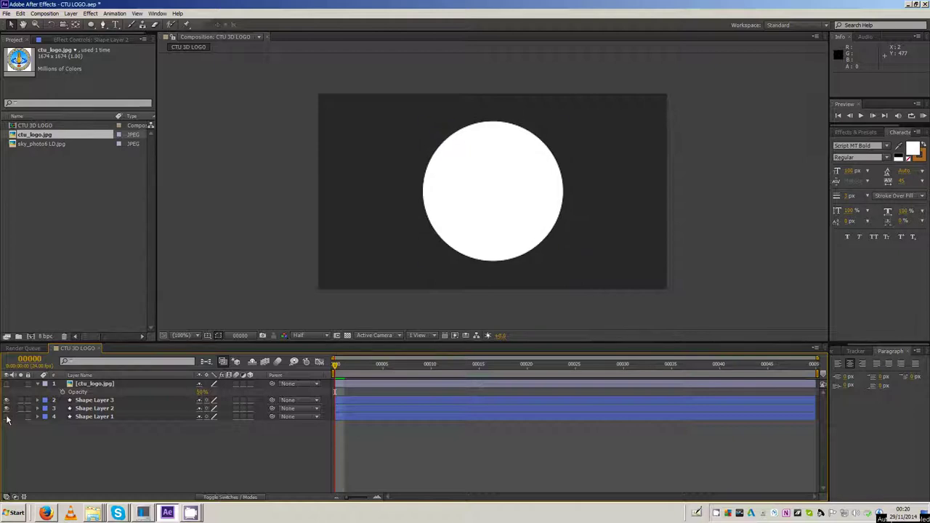
pyautogui.click(7, 416)
pyautogui.click(6, 383)
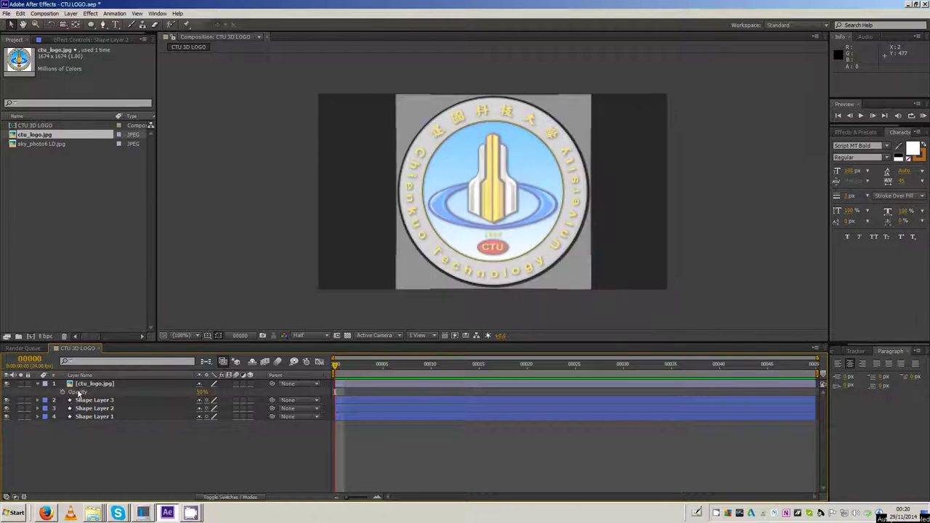
pyautogui.click(107, 403)
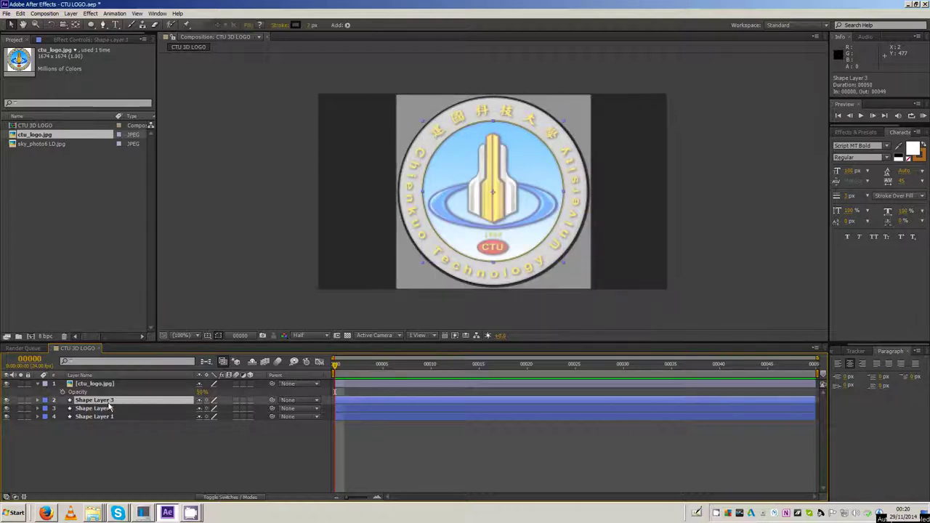
pyautogui.click(106, 425)
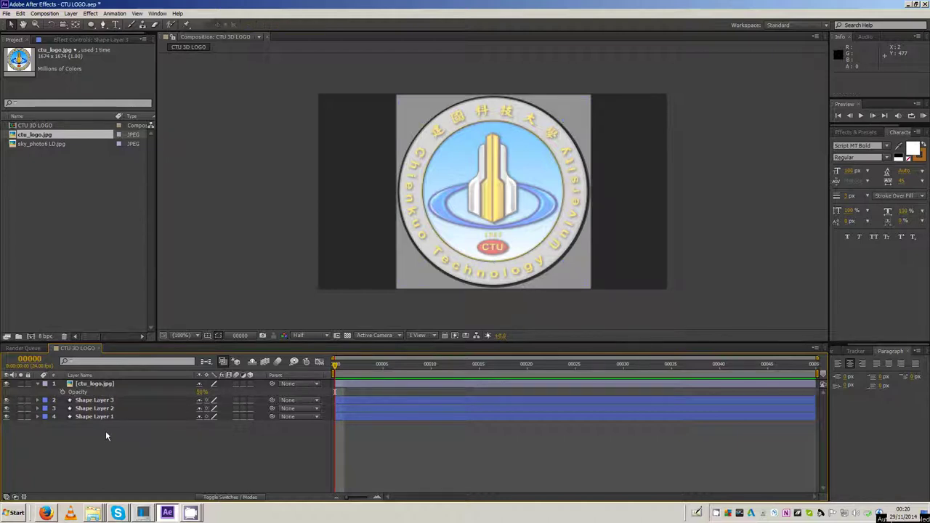
# Name the shape layers 01, 02 and 03 from bottom to top
pyautogui.click(109, 416)
pyautogui.press('Return')
pyautogui.write('01')
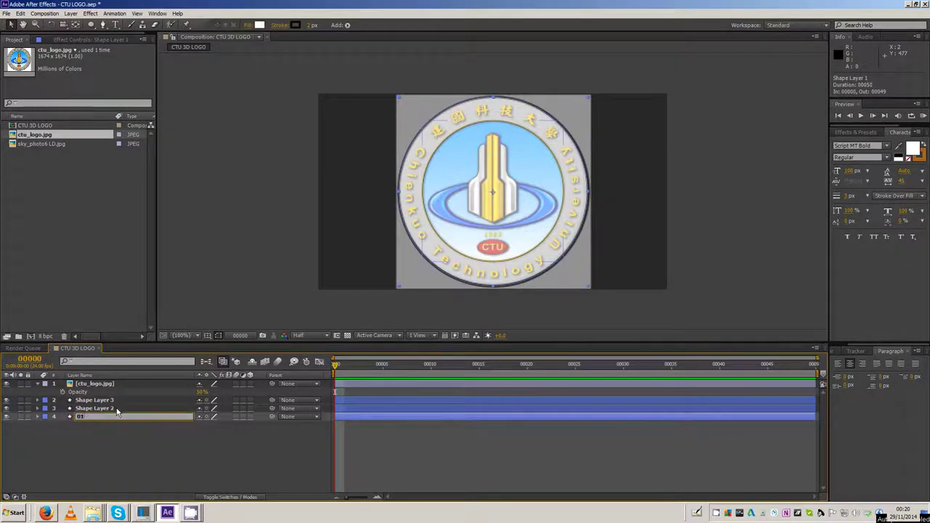
pyautogui.press('Return')
pyautogui.click(117, 409)
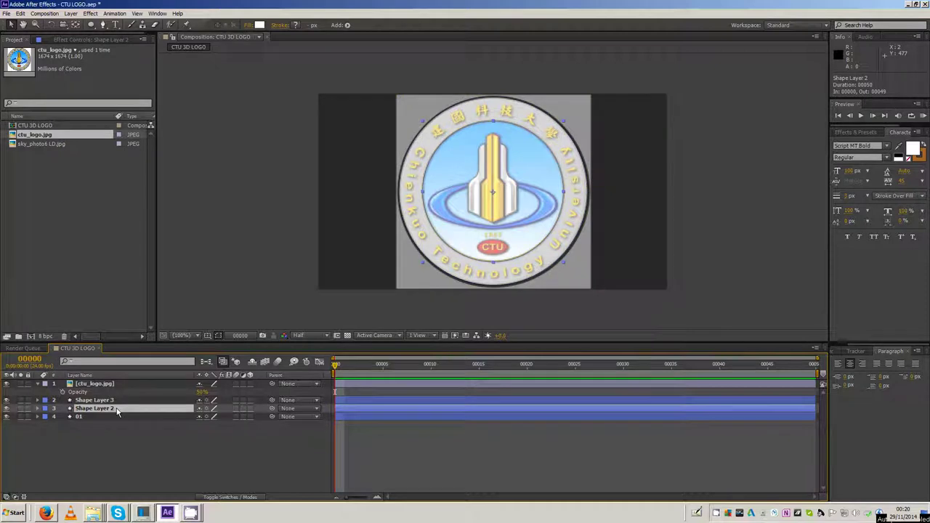
pyautogui.press('Return')
pyautogui.write('02')
pyautogui.press('Return')
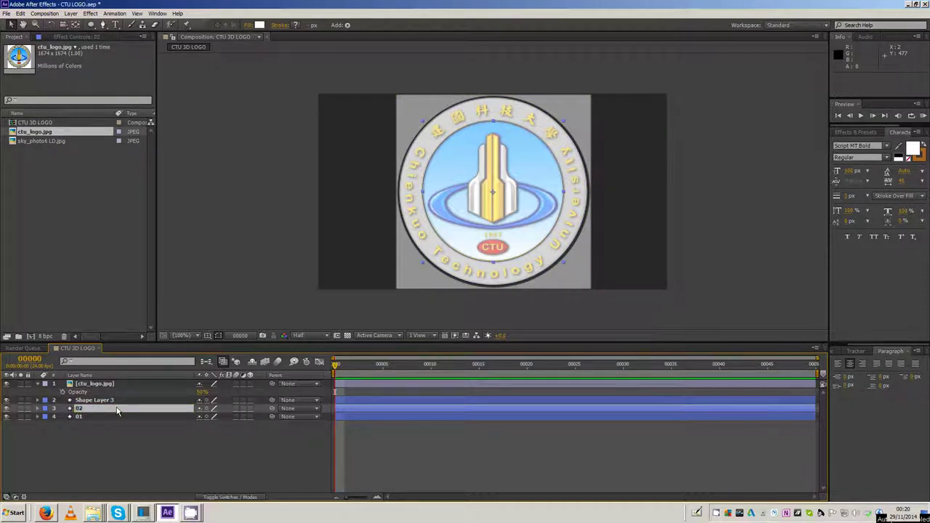
pyautogui.click(117, 401)
pyautogui.press('Return')
pyautogui.write('03')
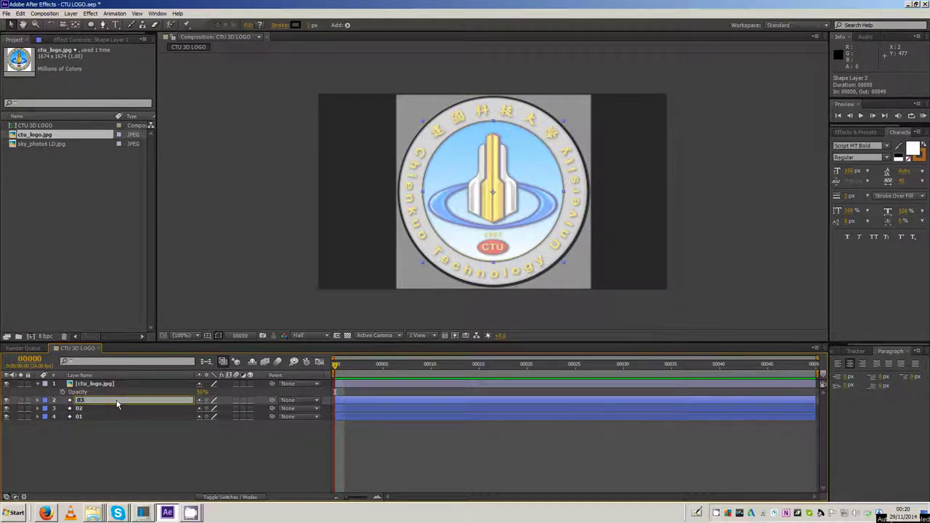
pyautogui.press('Return')
# Add a new shape layer, zoom to 200%, and draw an ellipse around the outer blue ring
pyautogui.rightClick(106, 444)
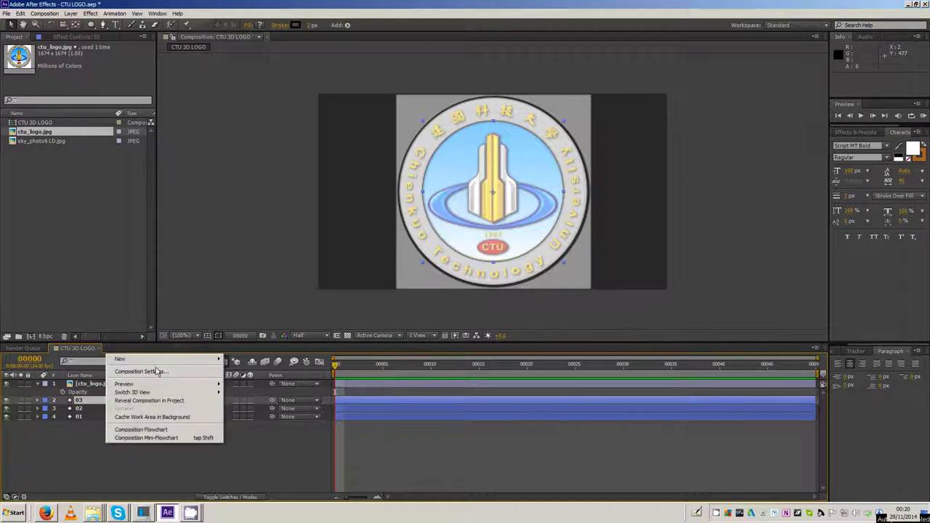
pyautogui.moveTo(124, 358)
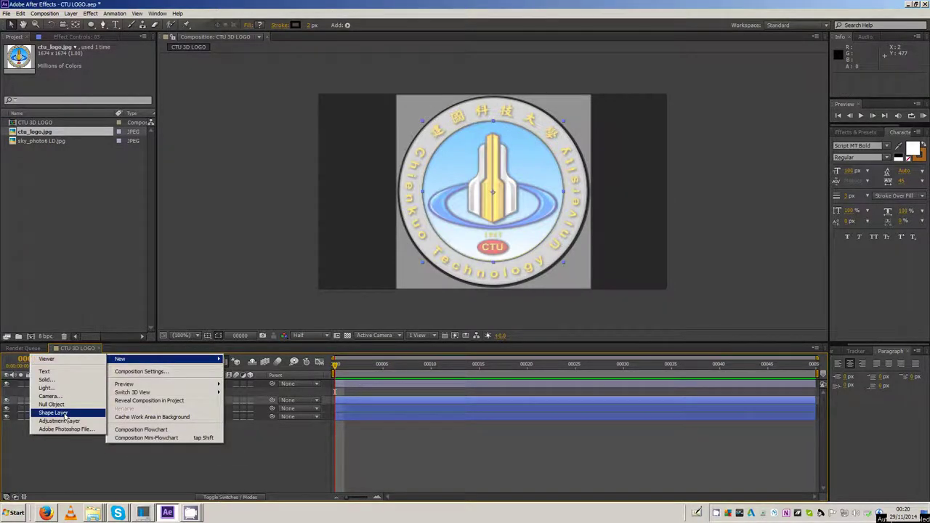
pyautogui.click(53, 413)
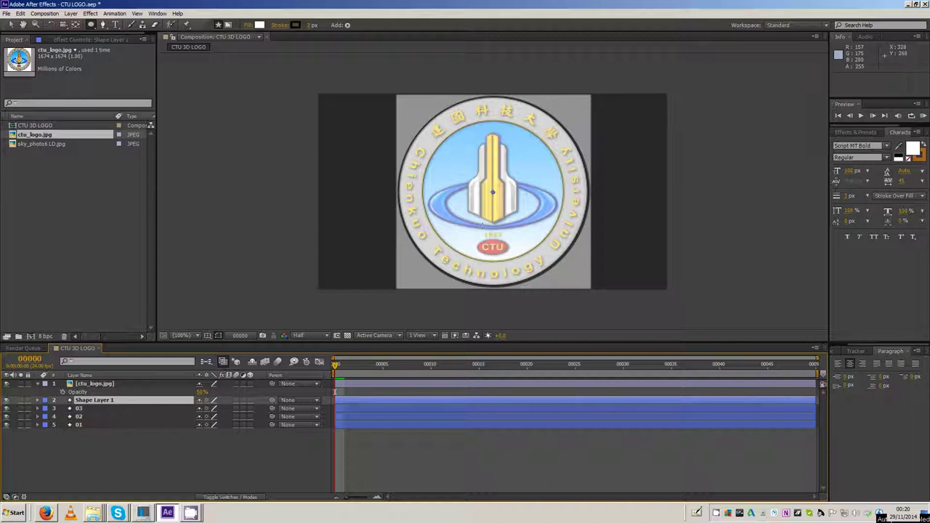
pyautogui.press('.')
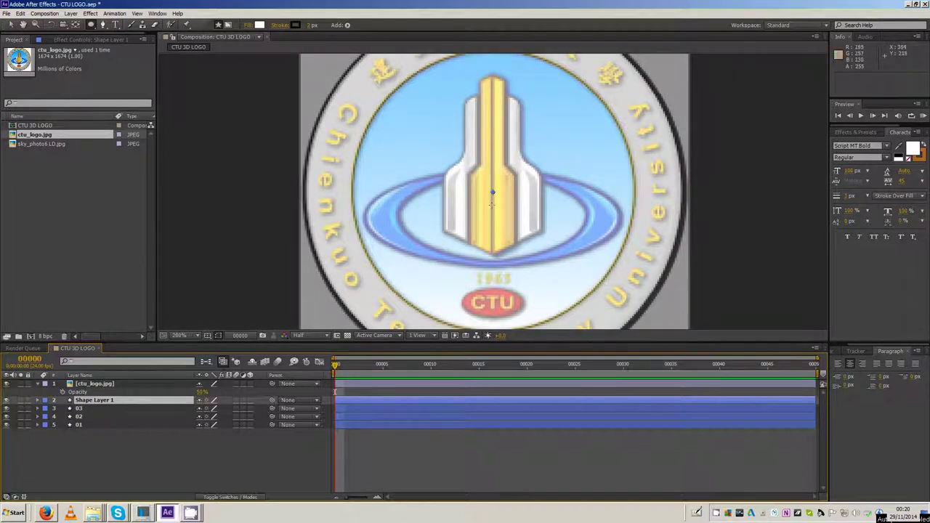
pyautogui.moveTo(492, 219); pyautogui.dragTo(561, 229)
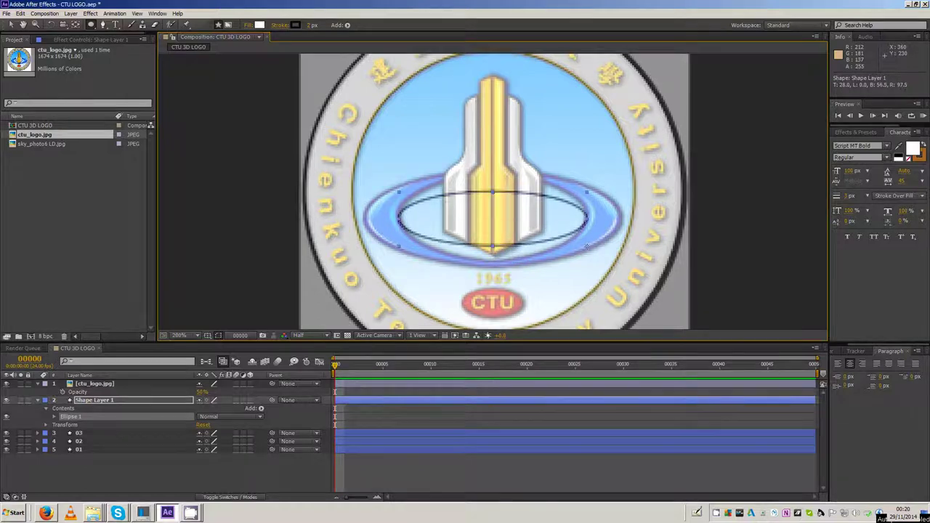
pyautogui.moveTo(560, 230); pyautogui.dragTo(619, 265)
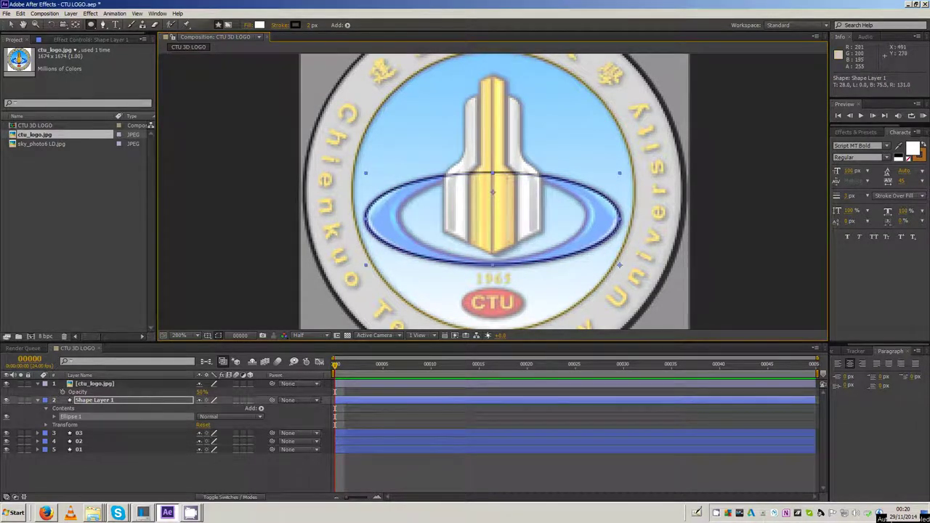
# Draw a second ellipse along the ring's inner edge and nudge it up slightly
pyautogui.moveTo(492, 217); pyautogui.dragTo(567, 257)
pyautogui.moveTo(581, 260); pyautogui.dragTo(587, 264)
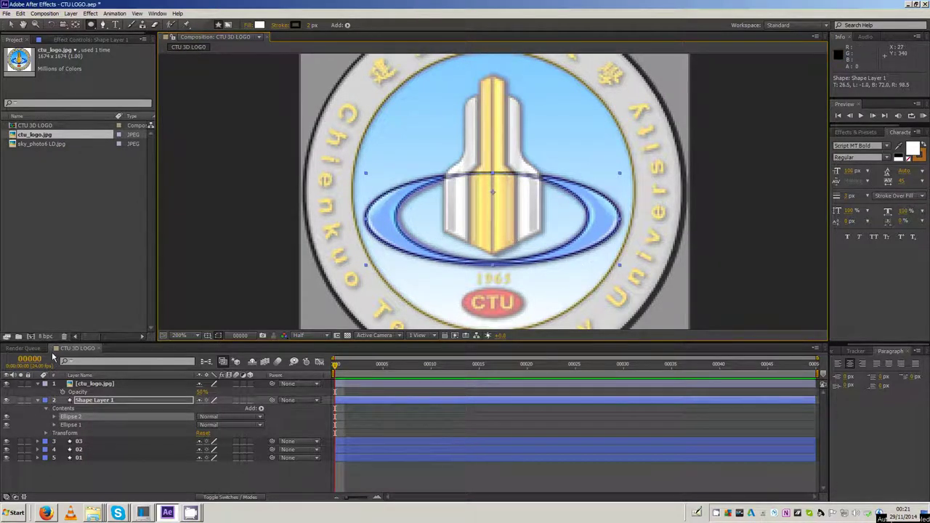
pyautogui.click(70, 417)
pyautogui.click(10, 24)
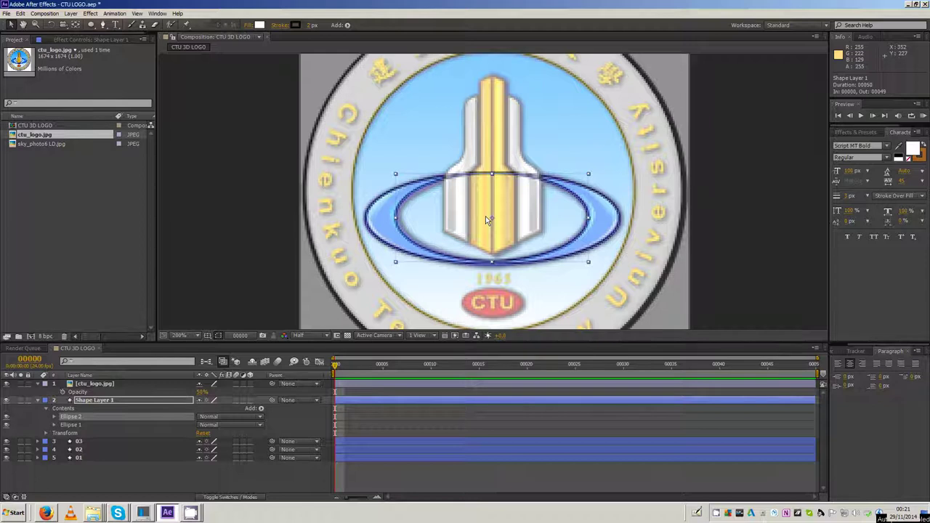
pyautogui.moveTo(487, 220); pyautogui.dragTo(486, 219)
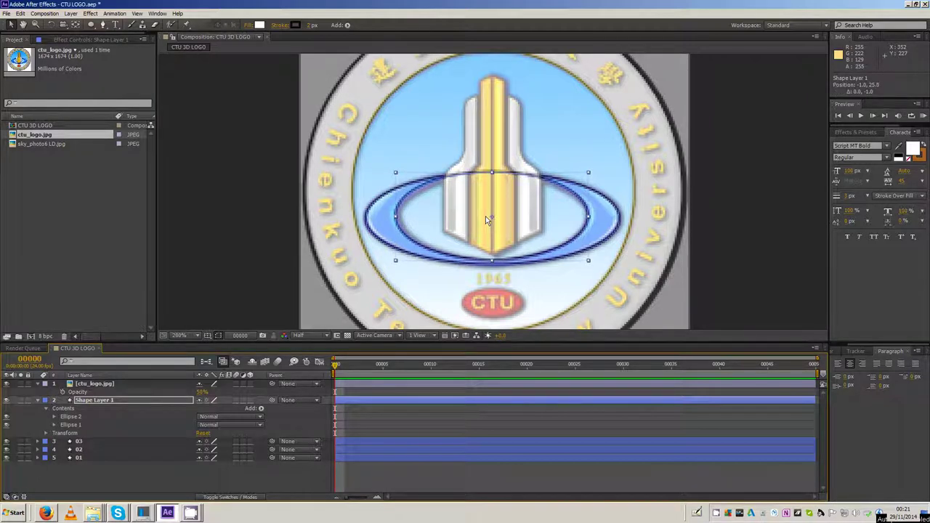
# Add Merge Paths to the shape layer's Contents and set its mode to Subtract
pyautogui.click(101, 479)
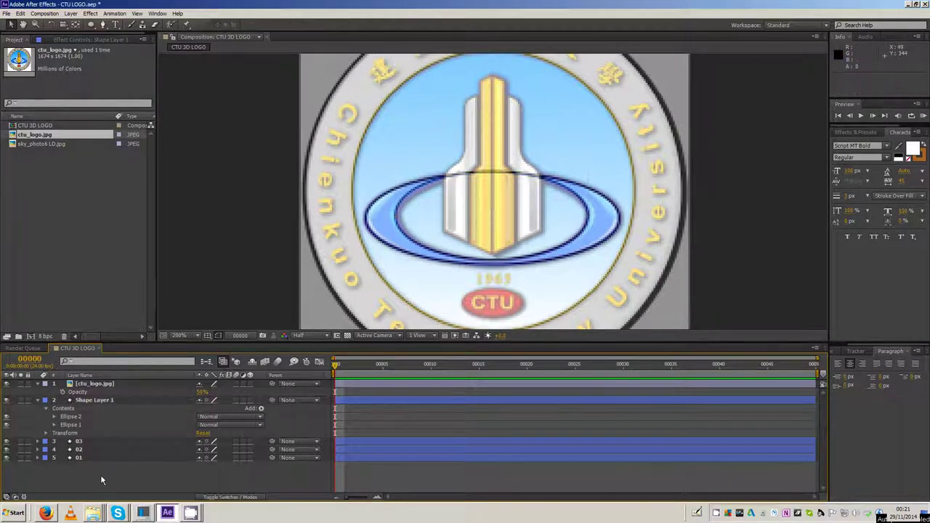
pyautogui.click(70, 424)
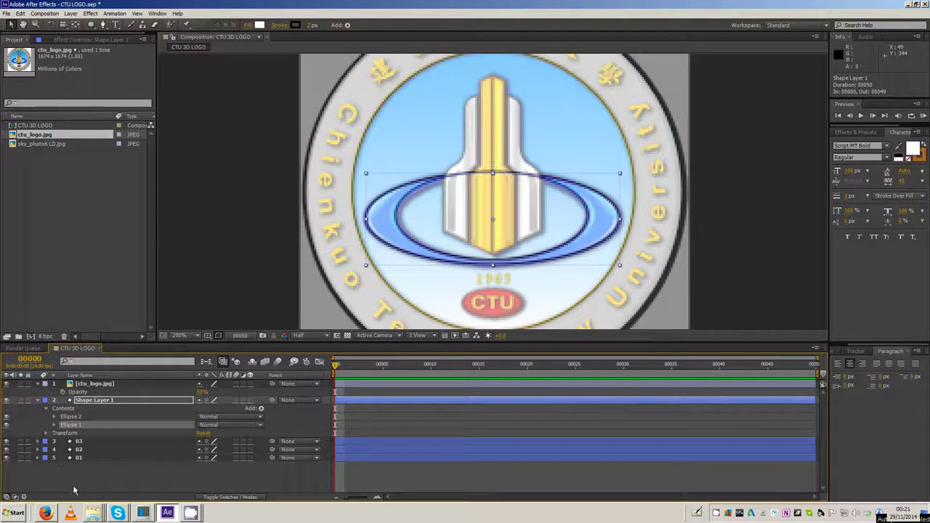
pyautogui.click(90, 462)
pyautogui.click(67, 409)
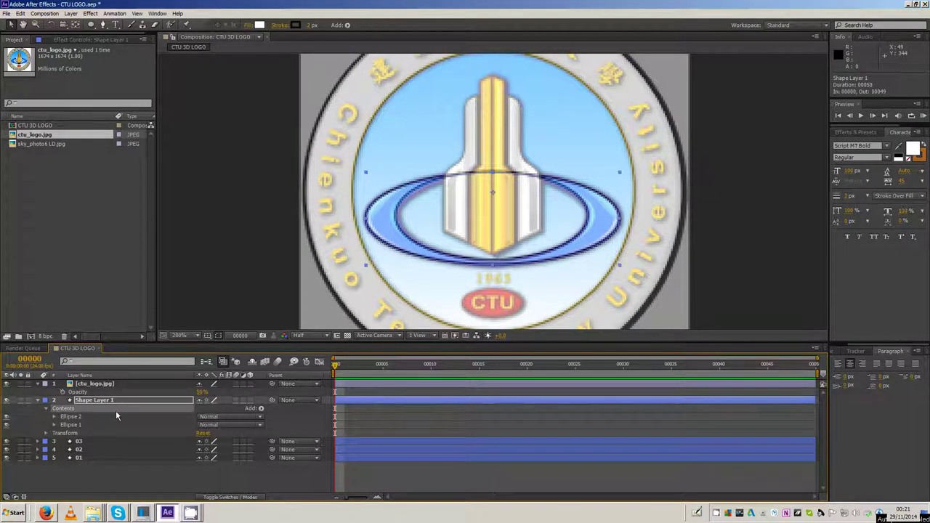
pyautogui.click(262, 410)
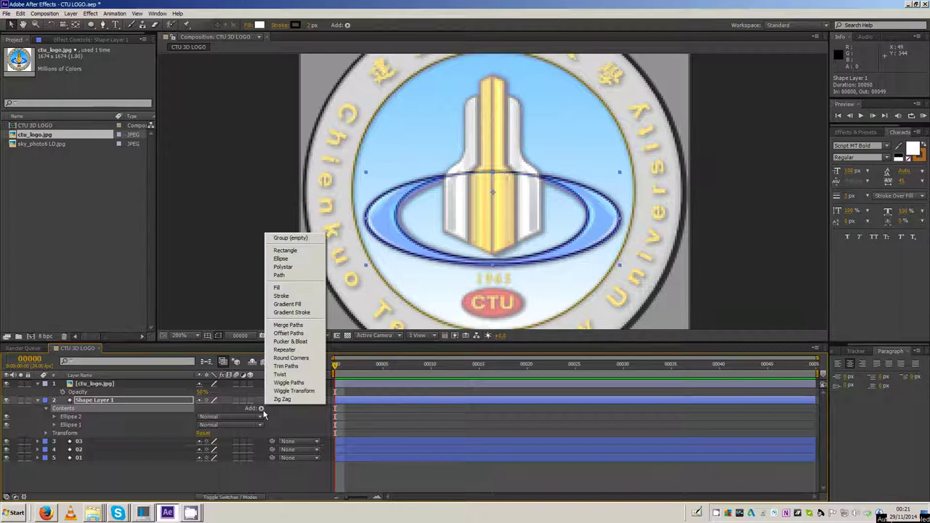
pyautogui.click(280, 326)
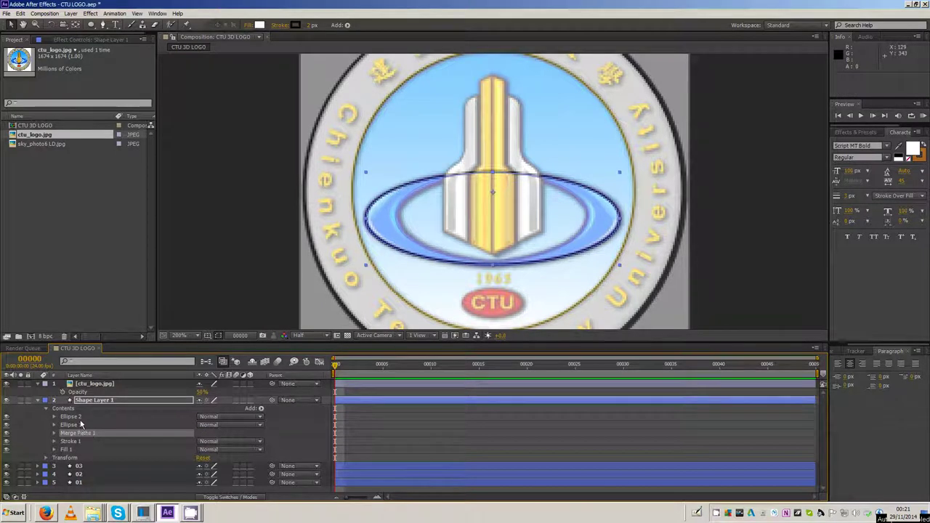
pyautogui.click(55, 433)
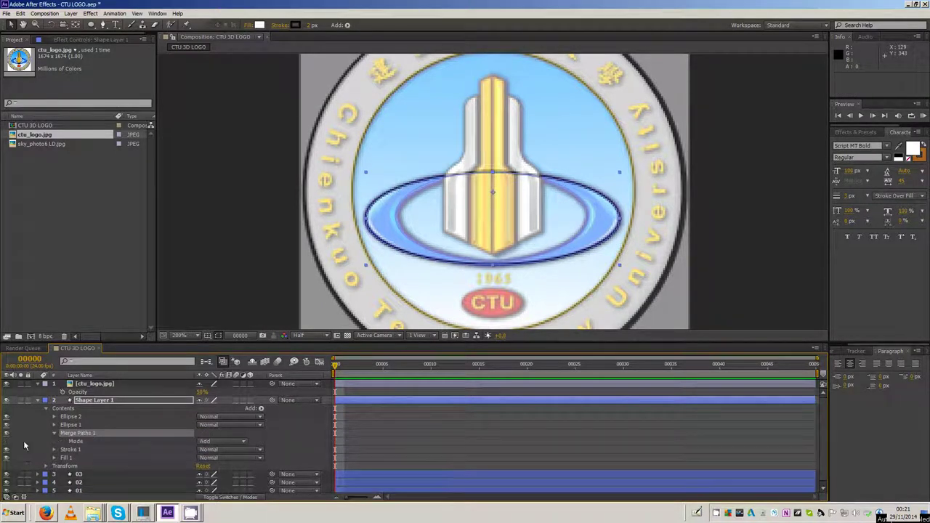
pyautogui.click(78, 443)
pyautogui.click(226, 441)
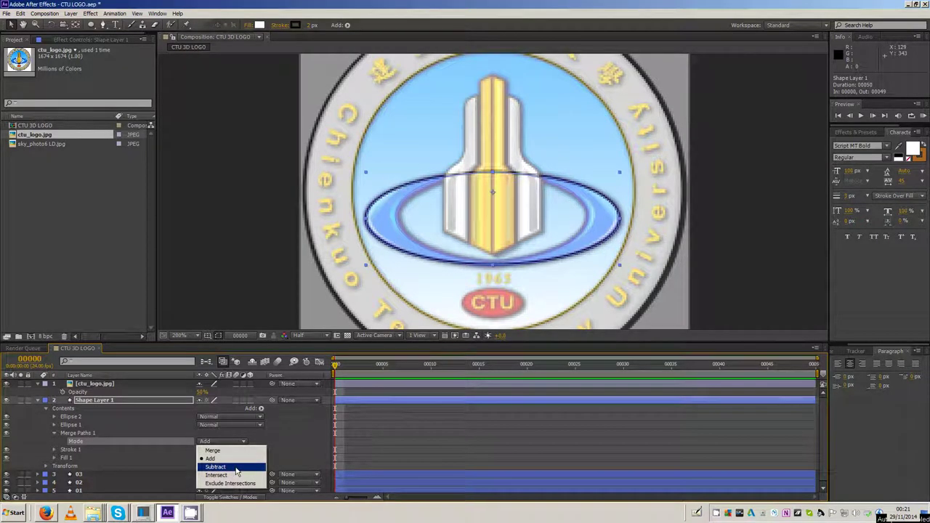
pyautogui.click(236, 468)
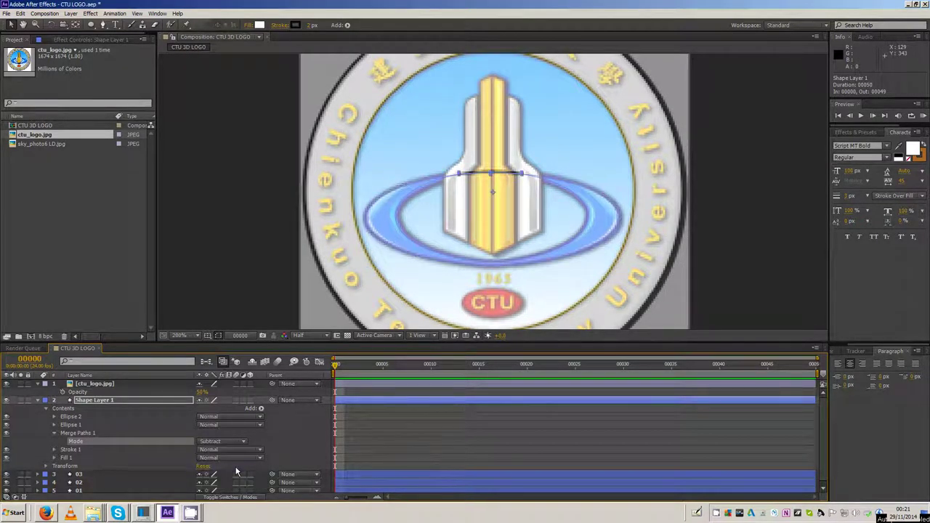
pyautogui.moveTo(73, 425); pyautogui.dragTo(79, 413)
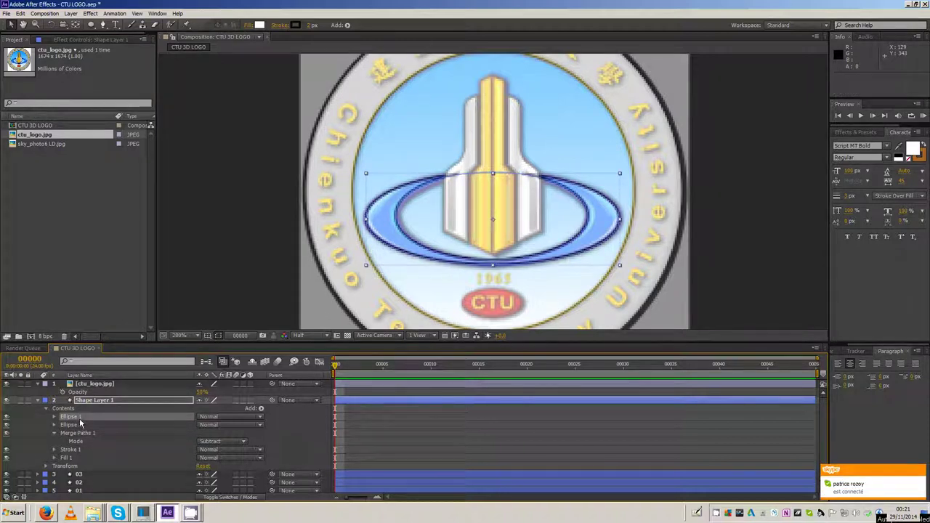
# Check the hollow ring soloed and rename the layer 04
pyautogui.click(39, 401)
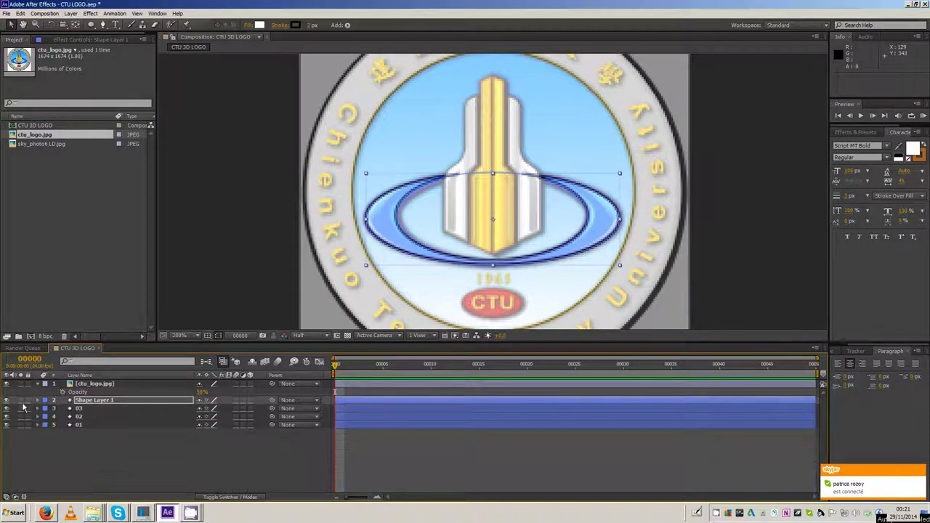
pyautogui.click(22, 401)
pyautogui.click(21, 401)
pyautogui.click(89, 461)
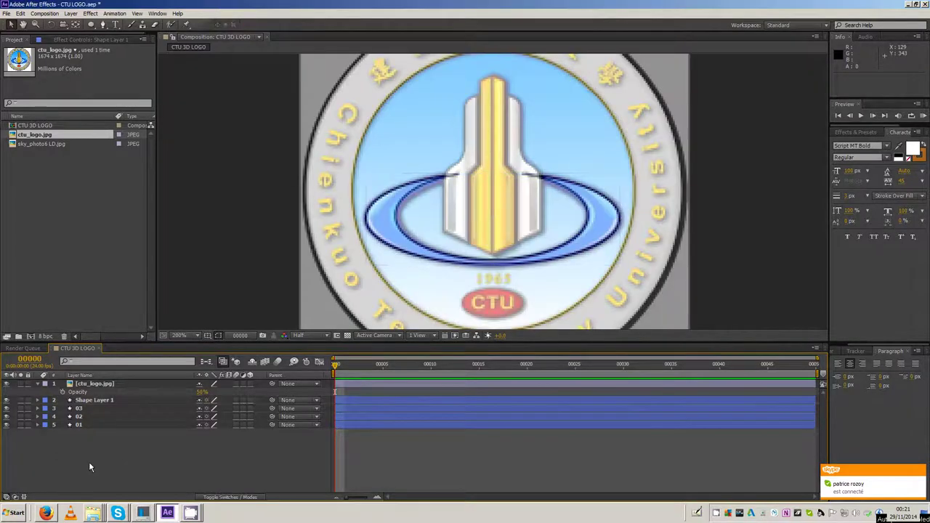
pyautogui.click(92, 400)
pyautogui.press('Return')
pyautogui.write('0')
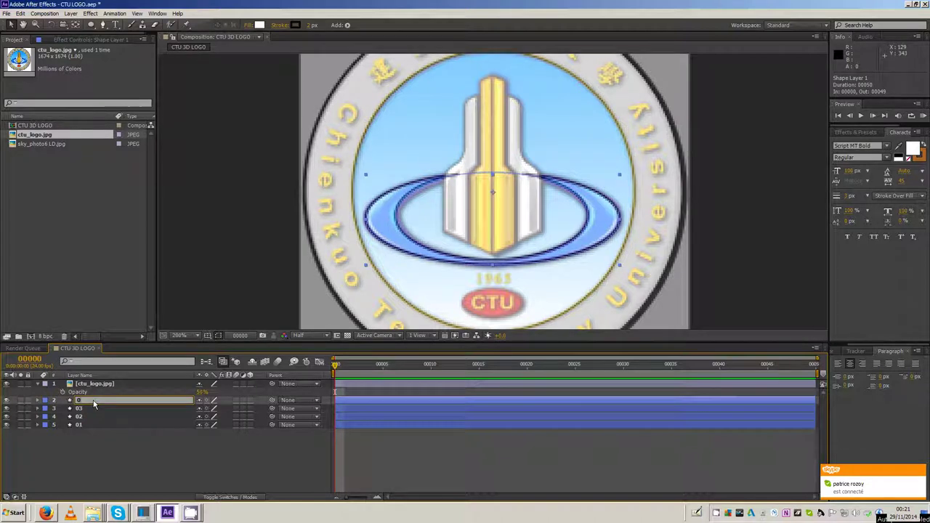
pyautogui.press('Return')
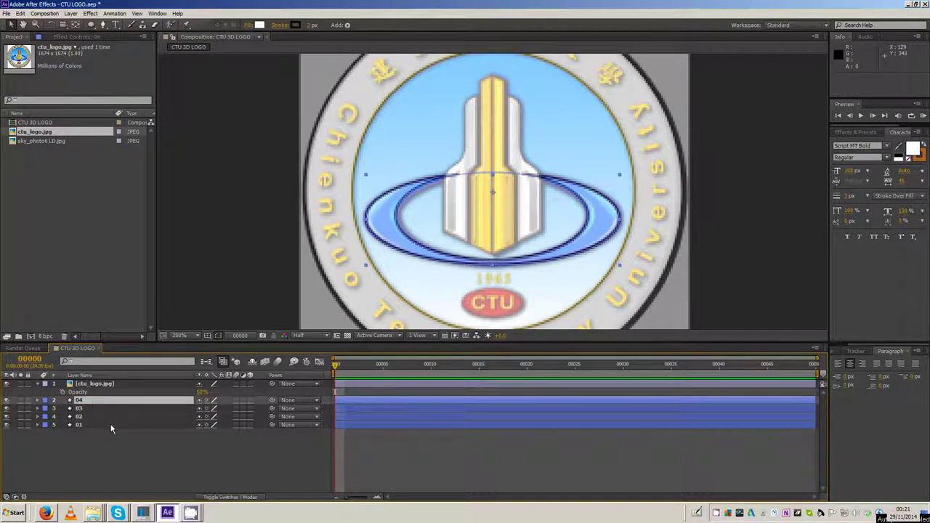
pyautogui.click(110, 433)
pyautogui.click(104, 25)
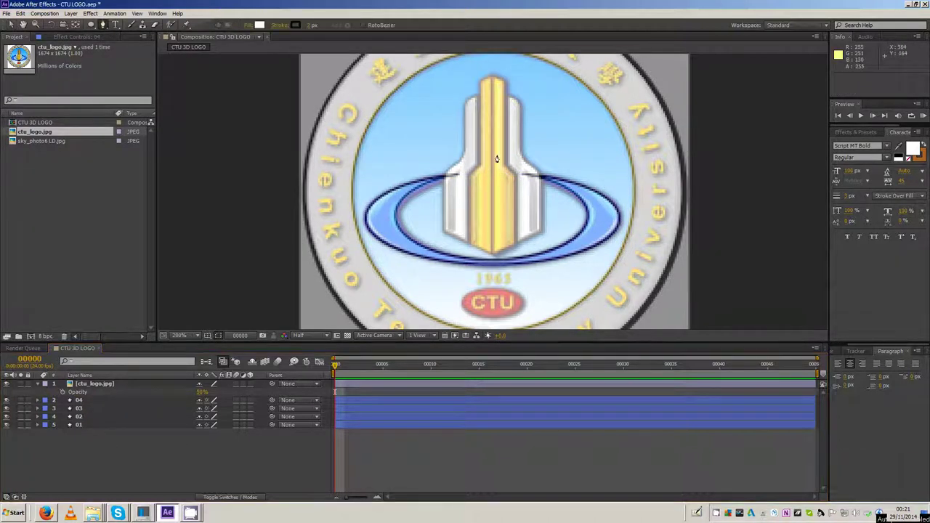
# Add a new shape layer and move it below ctu_logo.jpg
pyautogui.rightClick(154, 452)
pyautogui.moveTo(185, 367)
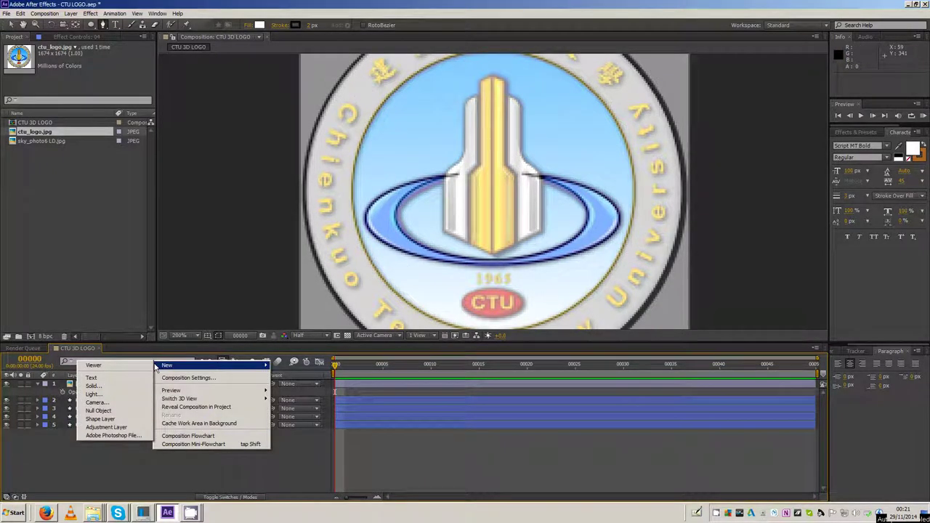
pyautogui.click(109, 416)
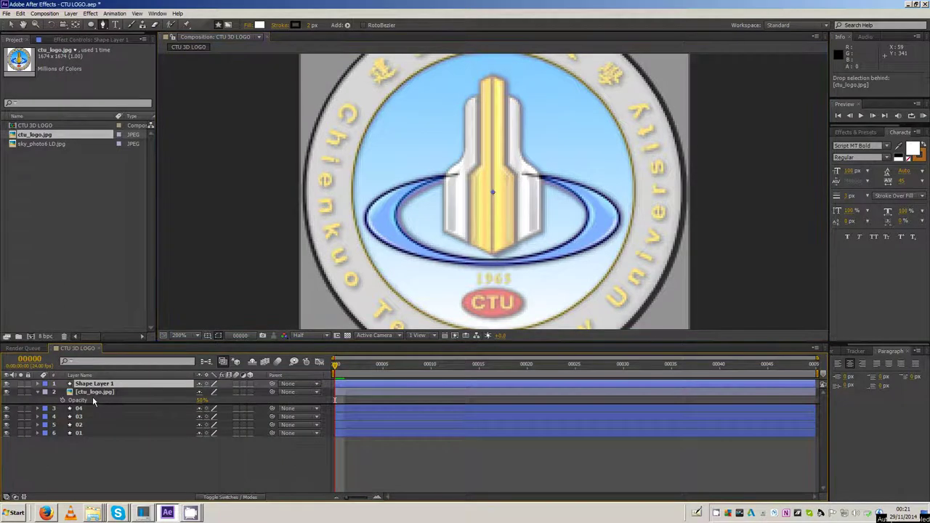
pyautogui.moveTo(93, 390); pyautogui.dragTo(95, 404)
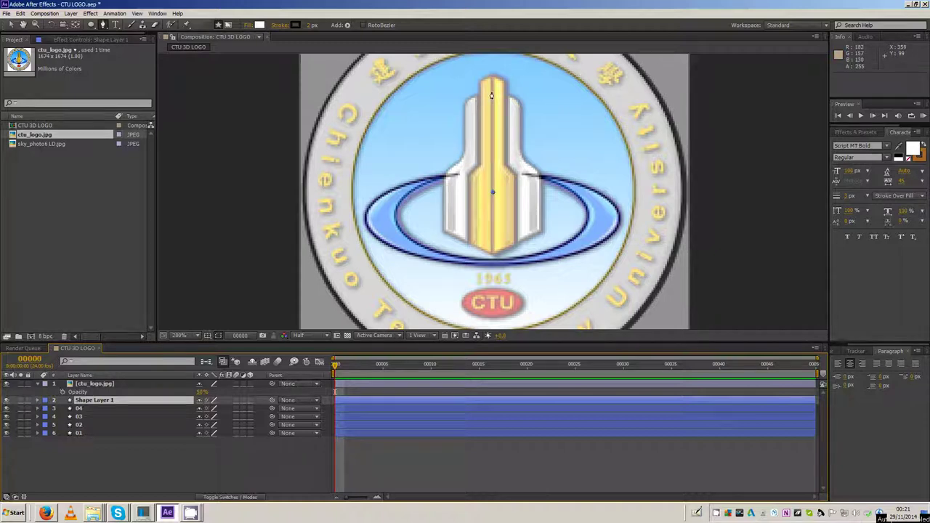
# Trace a closed Pen path around the tower's left side, curving at its step
pyautogui.click(491, 92)
pyautogui.click(465, 103)
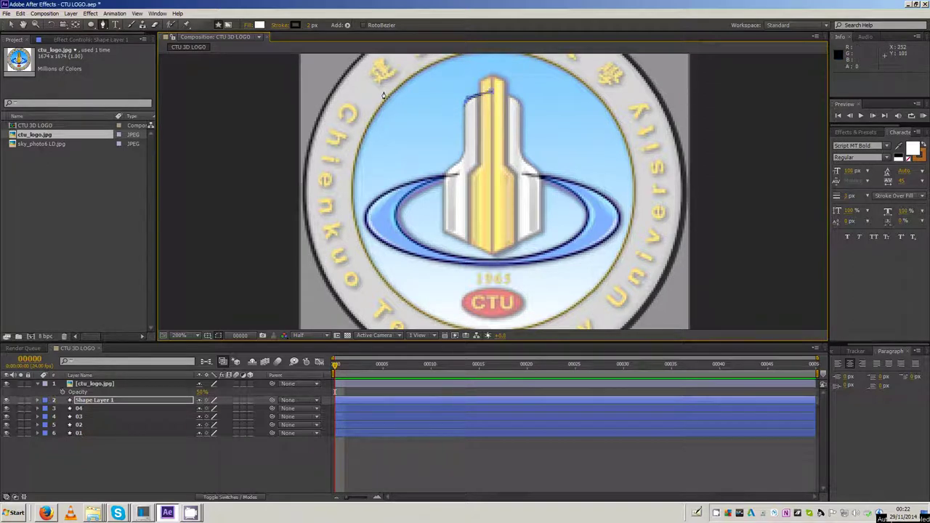
pyautogui.click(295, 26)
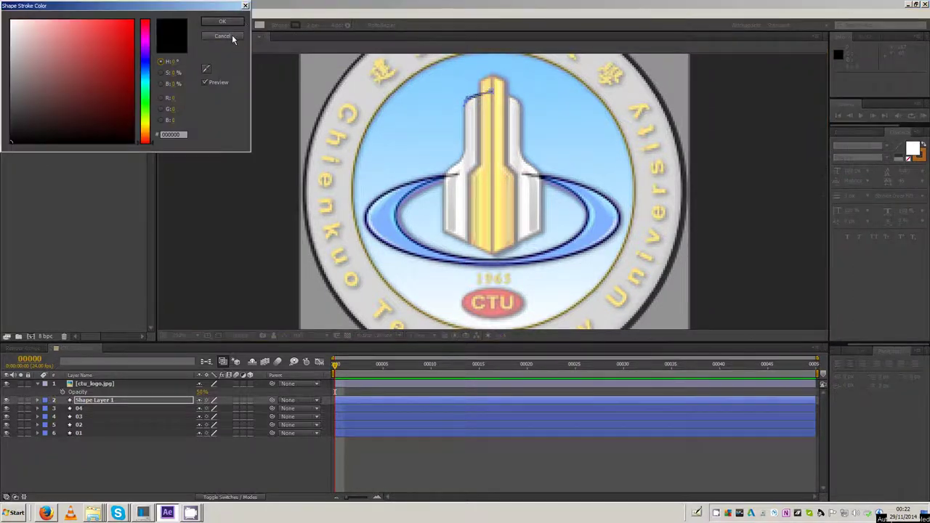
pyautogui.click(231, 36)
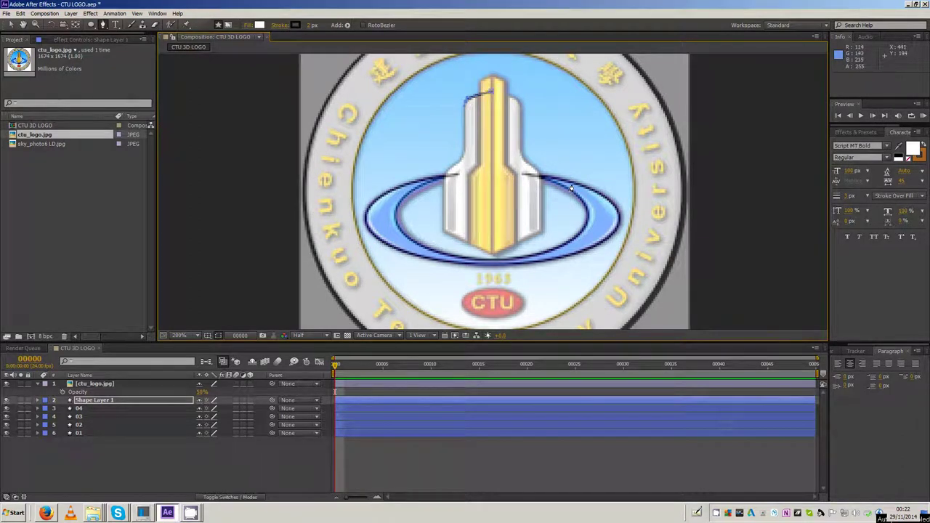
pyautogui.click(908, 159)
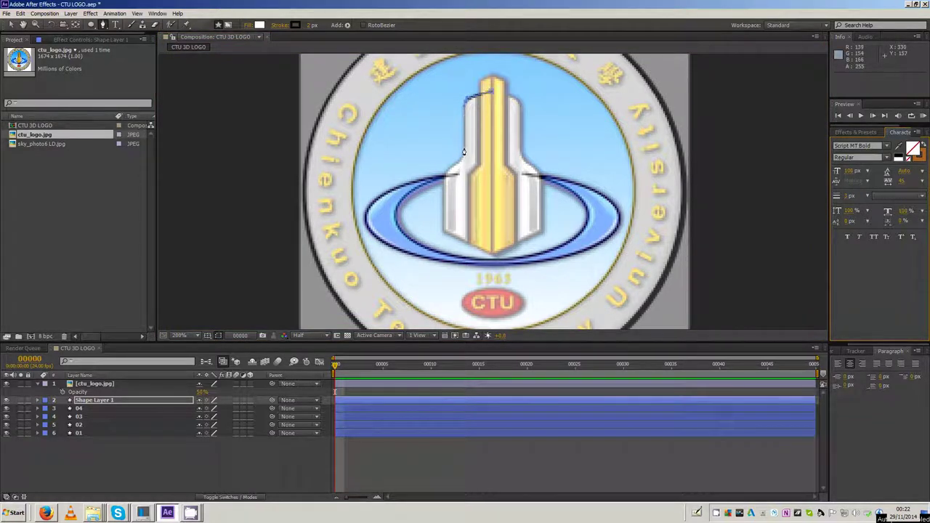
pyautogui.click(465, 155)
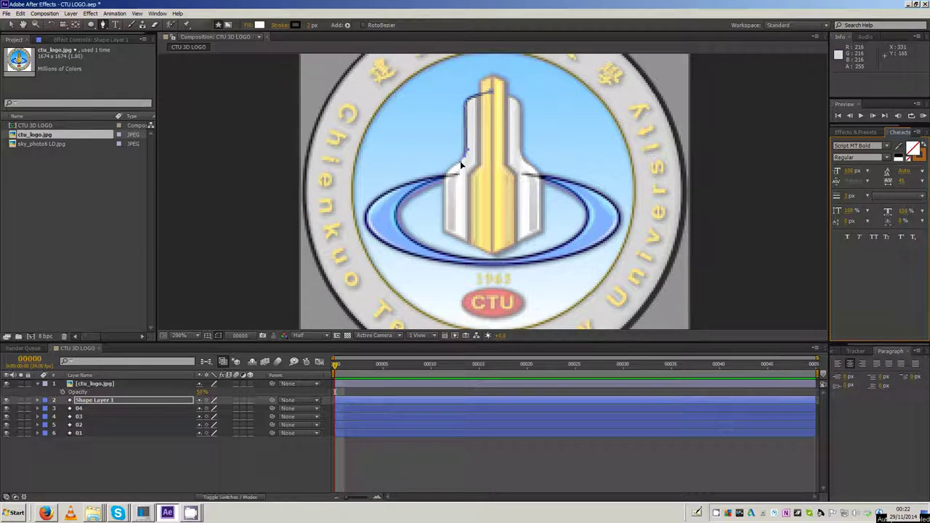
pyautogui.click(446, 176)
pyautogui.moveTo(446, 175); pyautogui.dragTo(440, 213)
pyautogui.click(445, 234)
pyautogui.click(492, 257)
pyautogui.click(493, 93)
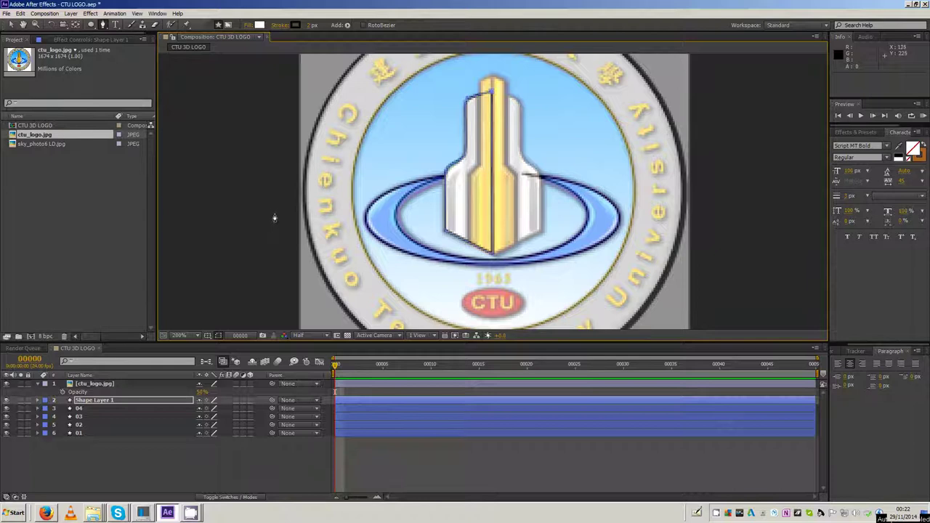
# Set the traced shape's fill colour to white
pyautogui.click(913, 149)
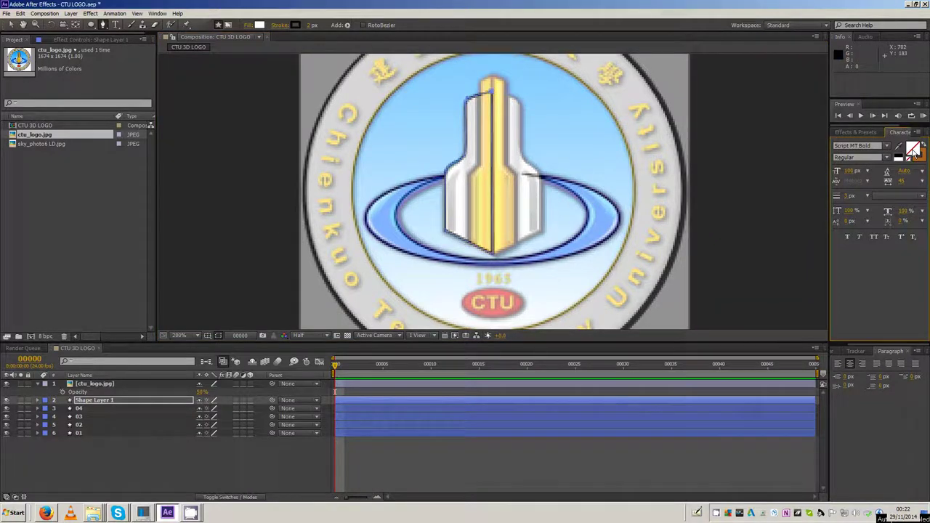
pyautogui.click(247, 6)
pyautogui.click(913, 149)
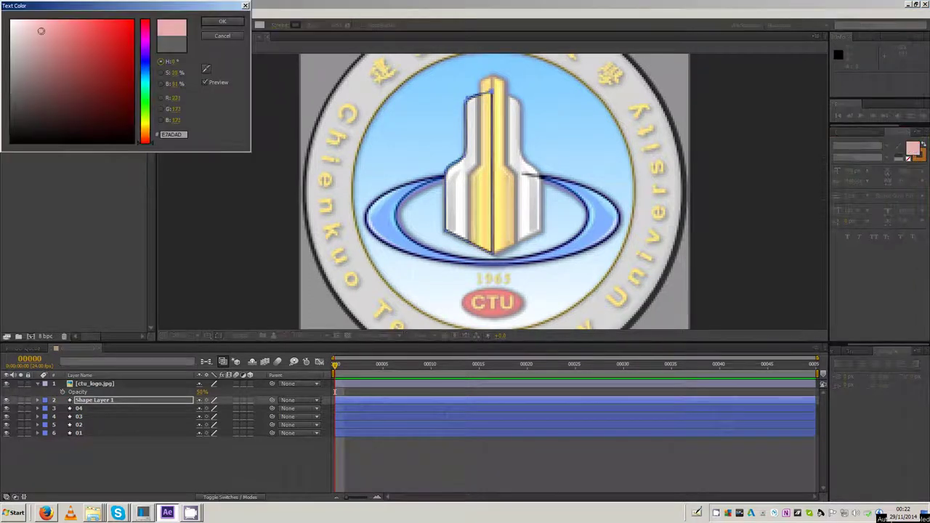
pyautogui.click(241, 24)
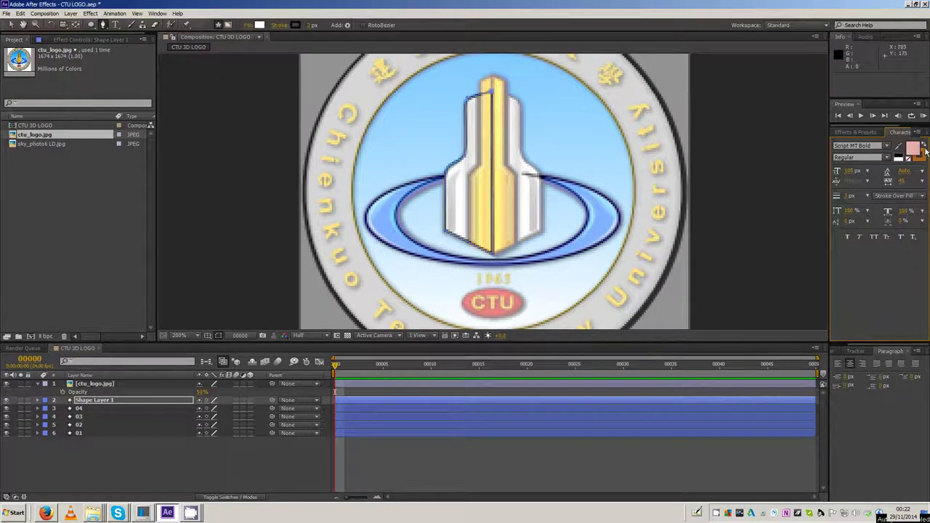
pyautogui.click(913, 150)
pyautogui.click(145, 122)
pyautogui.click(84, 20)
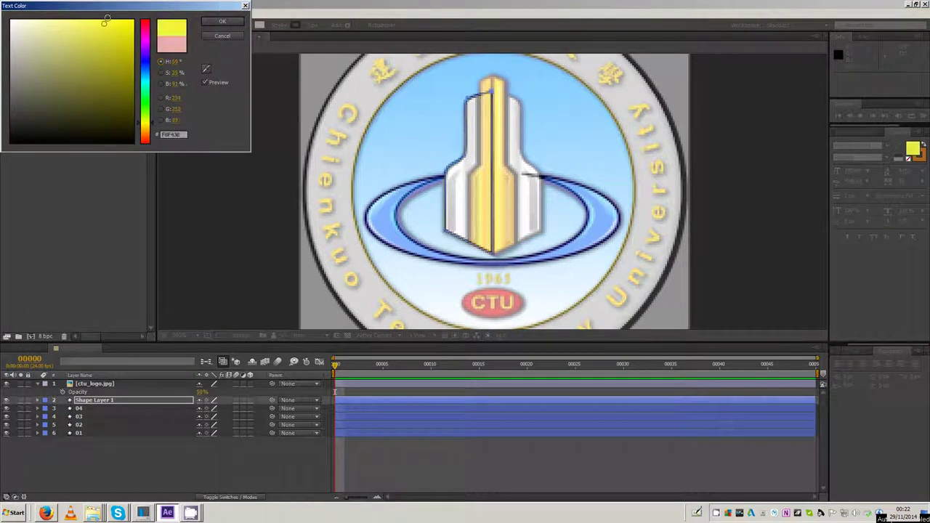
pyautogui.click(217, 22)
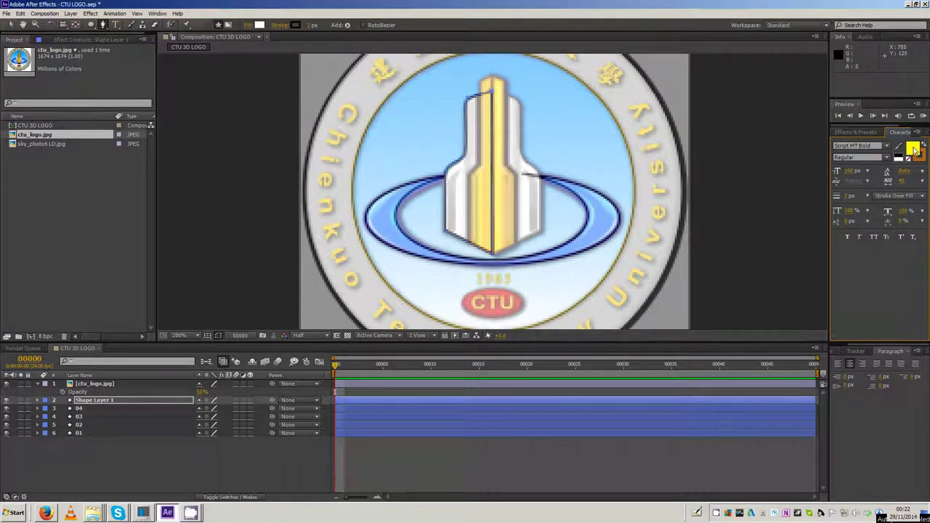
pyautogui.click(913, 150)
pyautogui.click(222, 22)
pyautogui.click(45, 400)
# Twirl open Shape Layer 1's Shape 1 group down to its Fill 1 properties
pyautogui.click(44, 414)
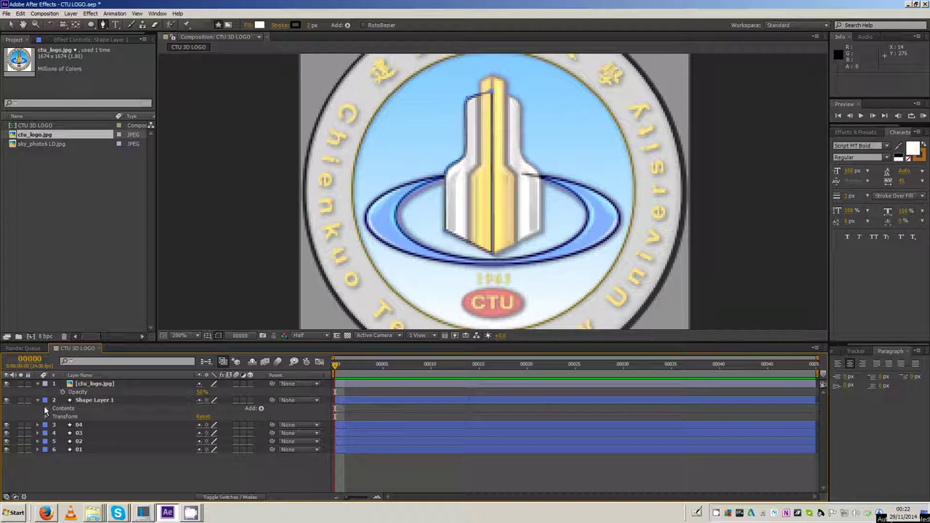
pyautogui.click(45, 409)
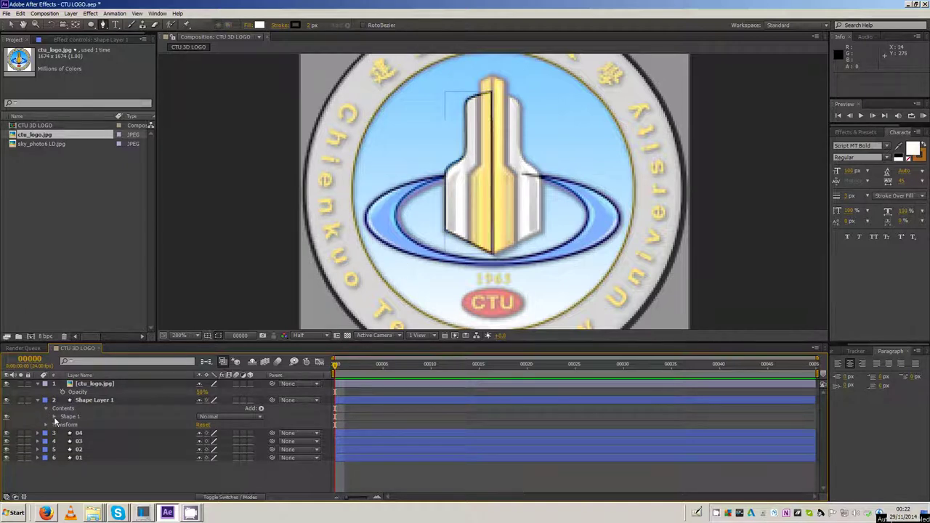
pyautogui.click(54, 417)
pyautogui.click(78, 433)
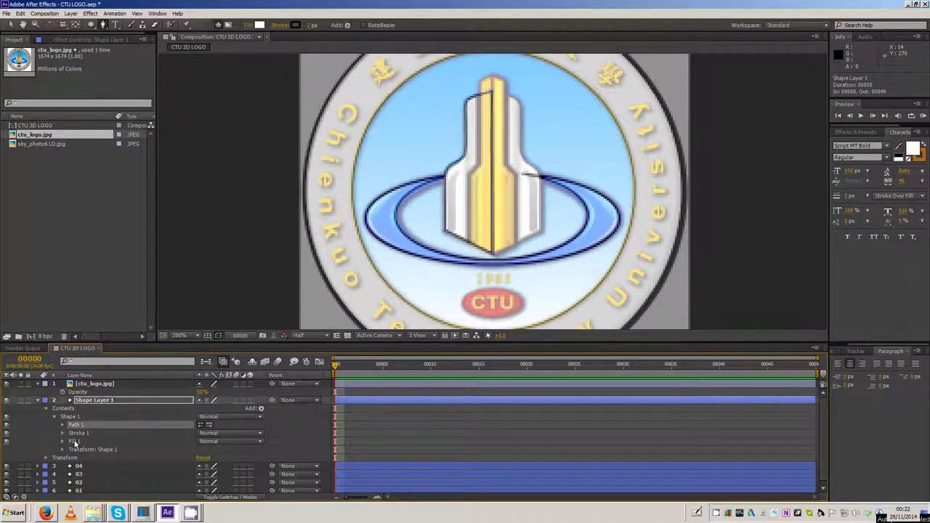
pyautogui.click(74, 441)
pyautogui.click(61, 441)
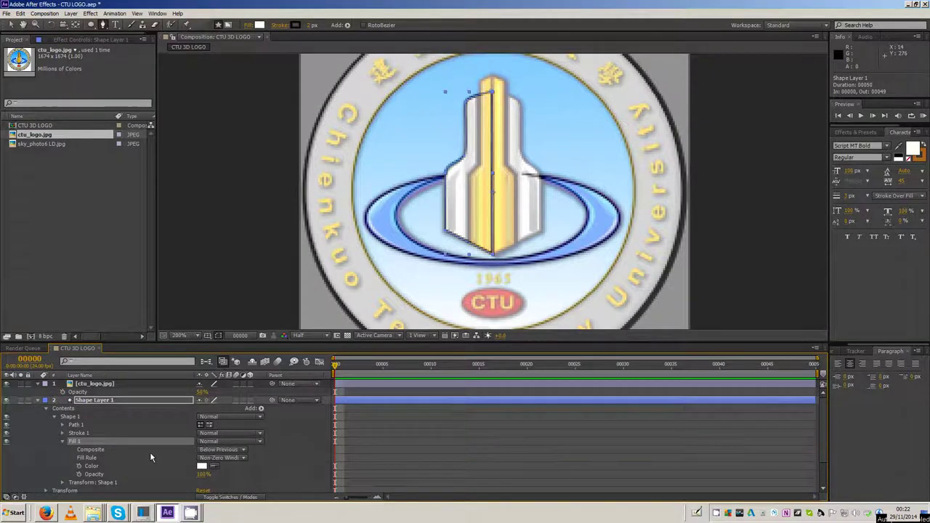
pyautogui.scroll(-2, 149, 452)
pyautogui.click(241, 441)
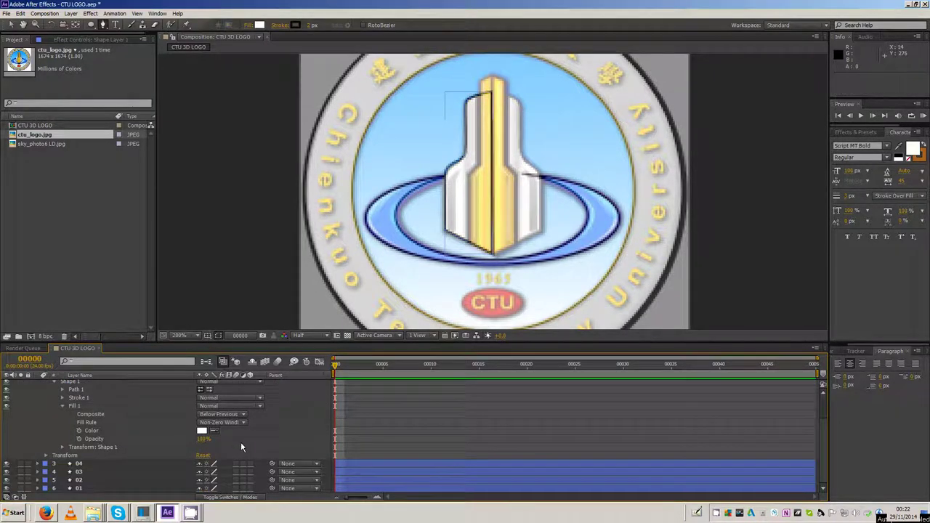
pyautogui.scroll(2, 105, 413)
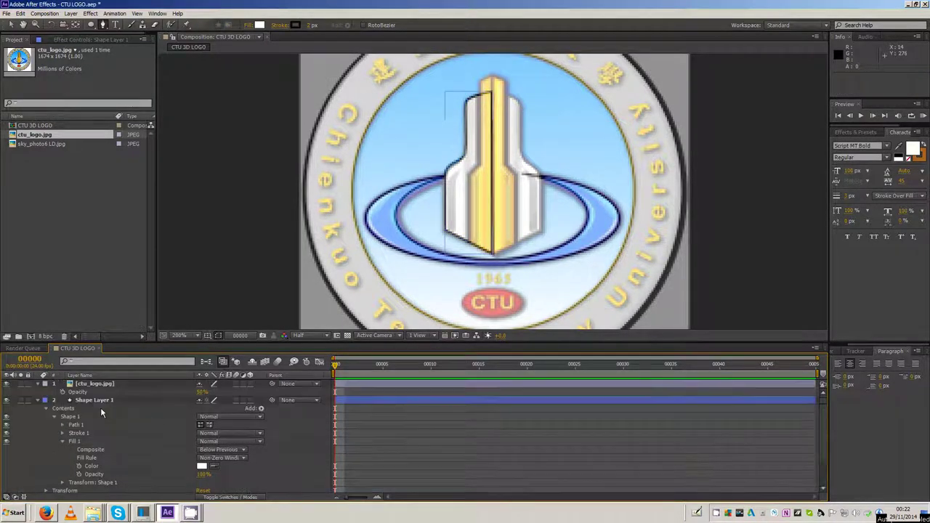
# Solo Shape Layer 1 and inspect Shape 1's fill and transform properties
pyautogui.click(21, 401)
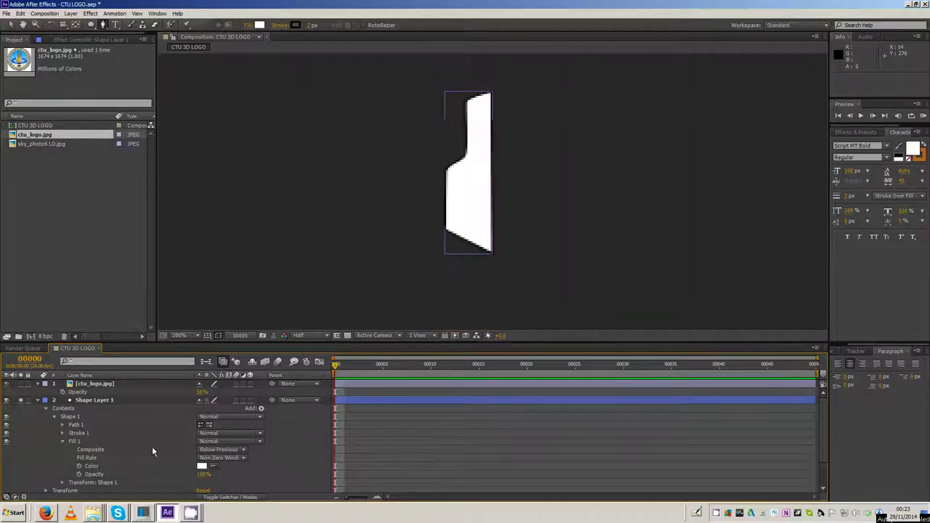
pyautogui.click(115, 401)
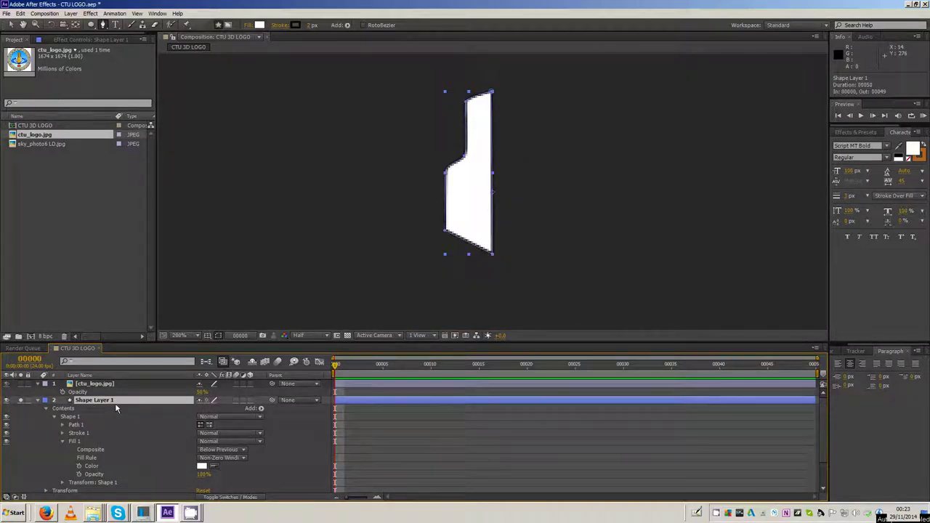
pyautogui.click(73, 417)
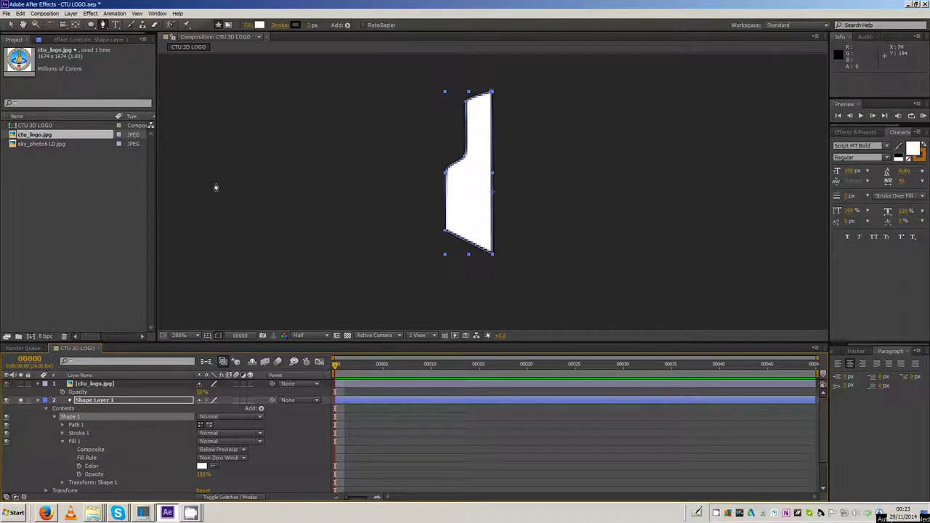
pyautogui.click(87, 450)
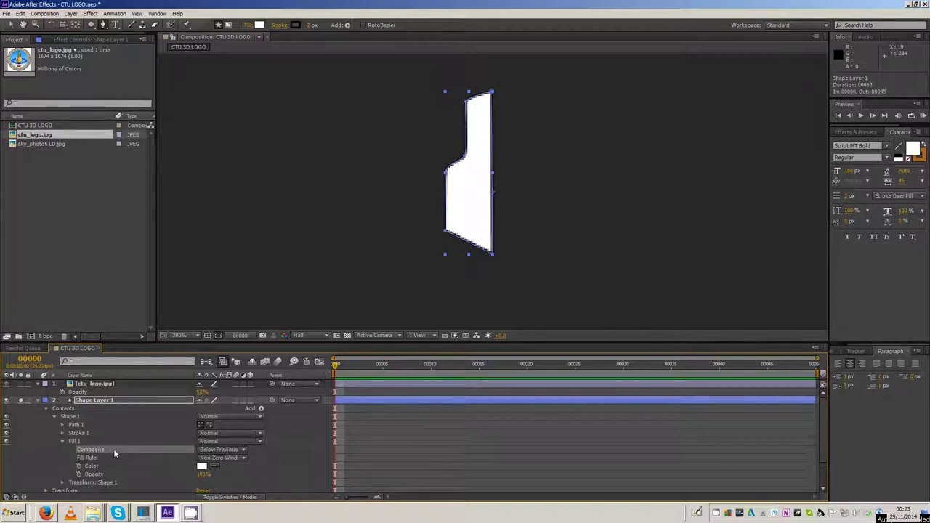
pyautogui.click(94, 482)
pyautogui.click(62, 483)
pyautogui.scroll(3, 94, 476)
pyautogui.scroll(3, 106, 437)
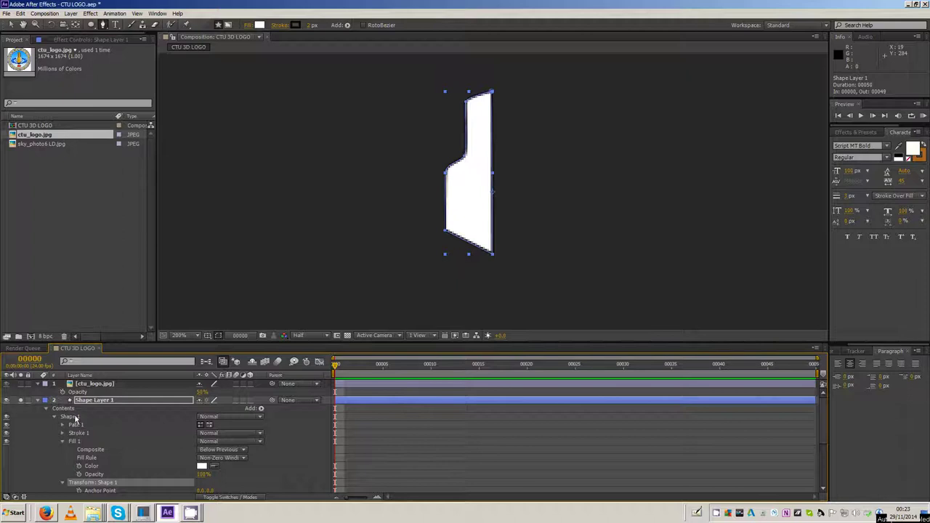
pyautogui.click(54, 416)
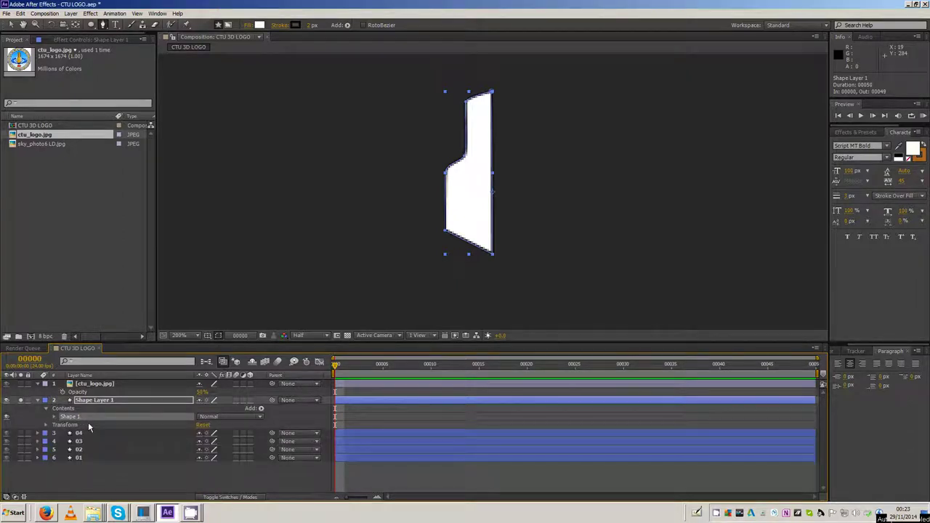
# Duplicate Shape 1 and set its Scale to -100, 100% to mirror the tower side
pyautogui.hotkey('ctrl', 'd')
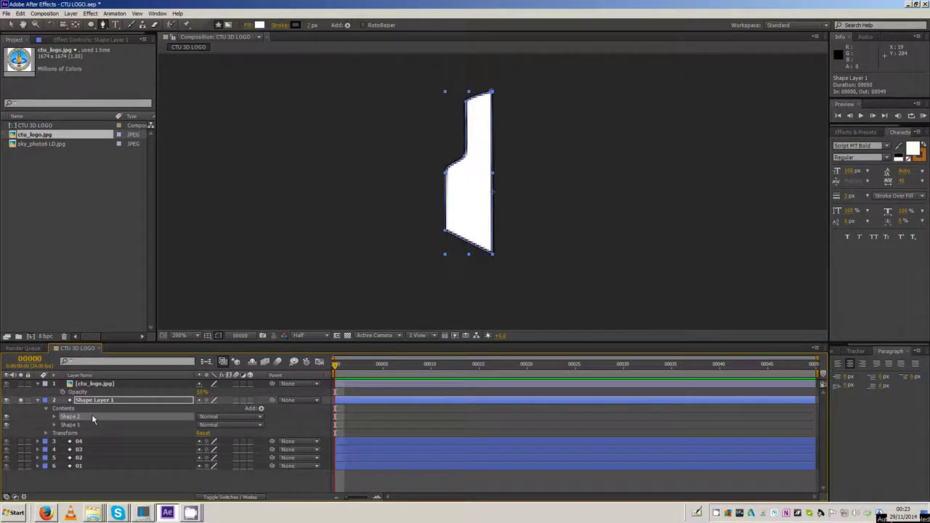
pyautogui.click(53, 416)
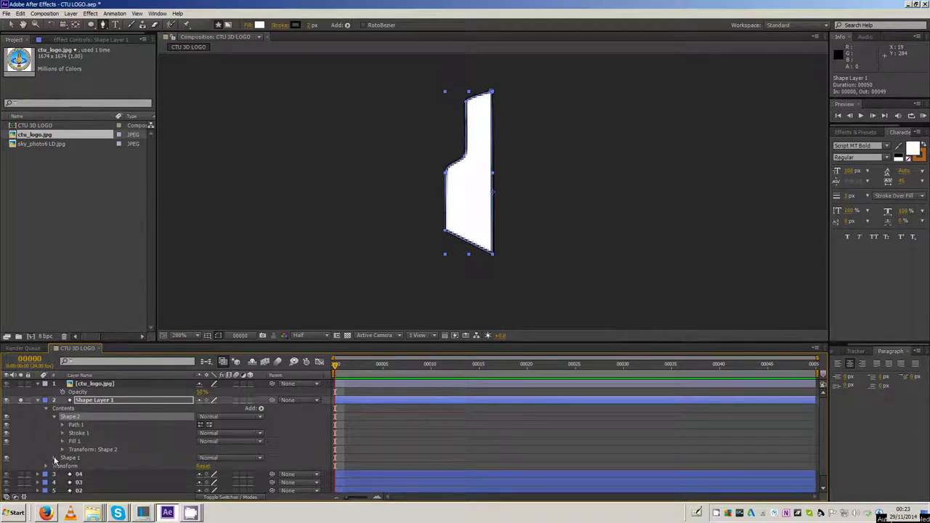
pyautogui.click(54, 458)
pyautogui.scroll(-3, 100, 468)
pyautogui.click(64, 409)
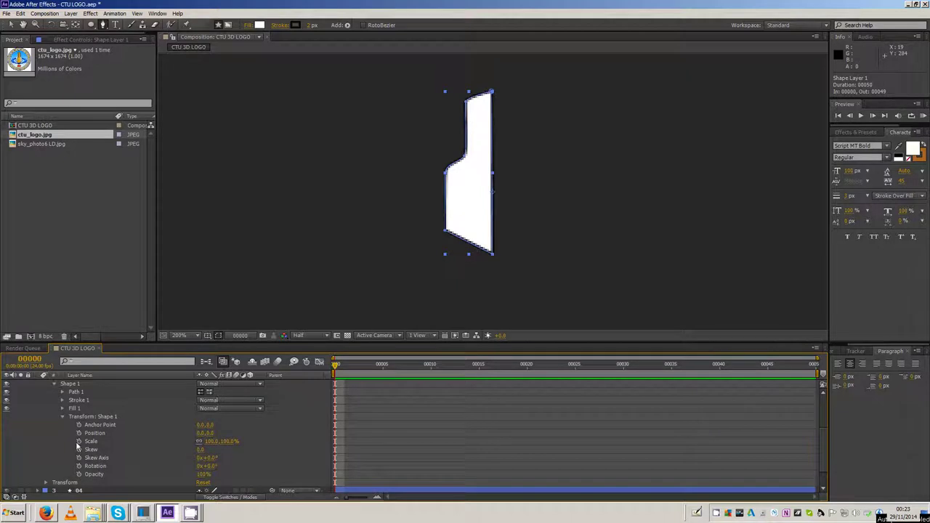
pyautogui.scroll(-3, 82, 465)
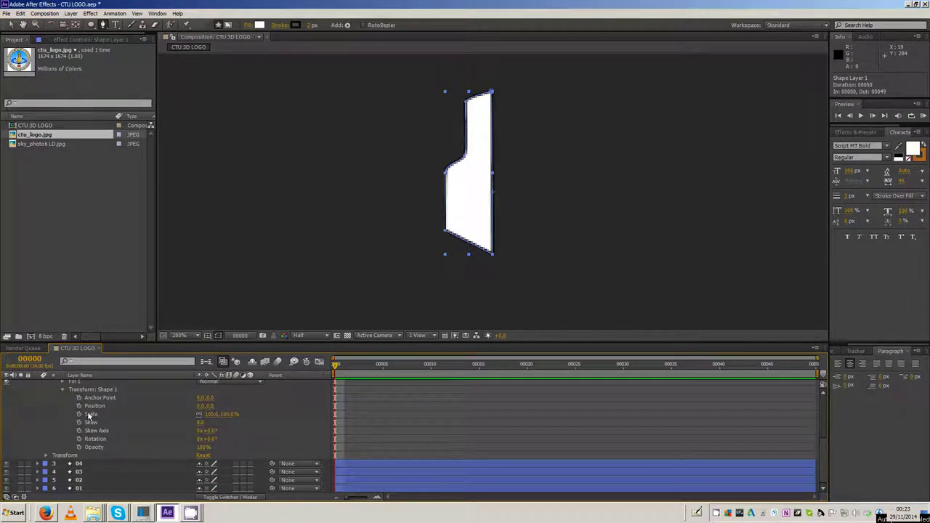
pyautogui.click(92, 414)
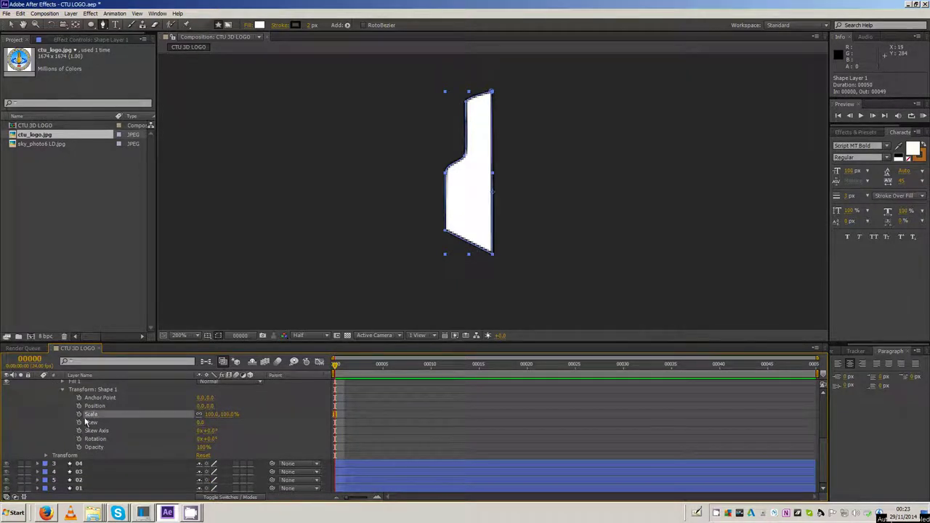
pyautogui.click(209, 415)
pyautogui.press('Return')
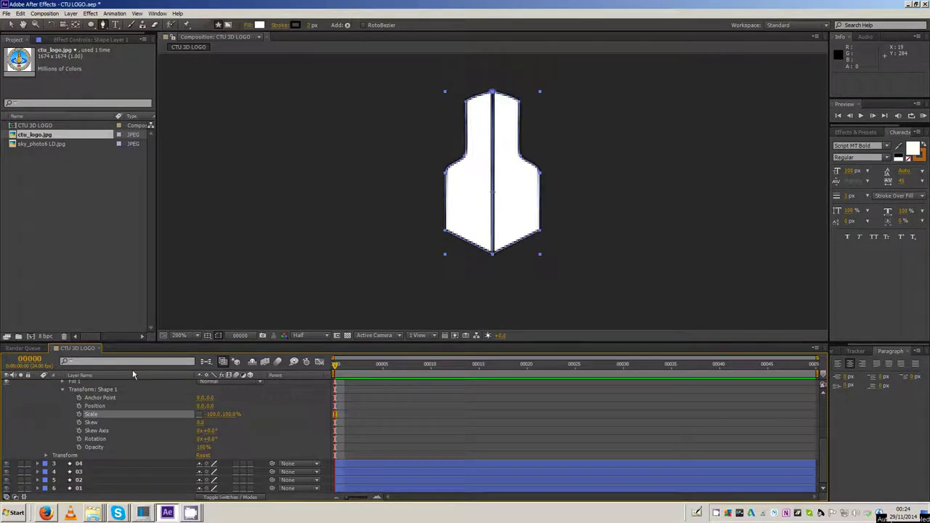
pyautogui.scroll(5, 83, 423)
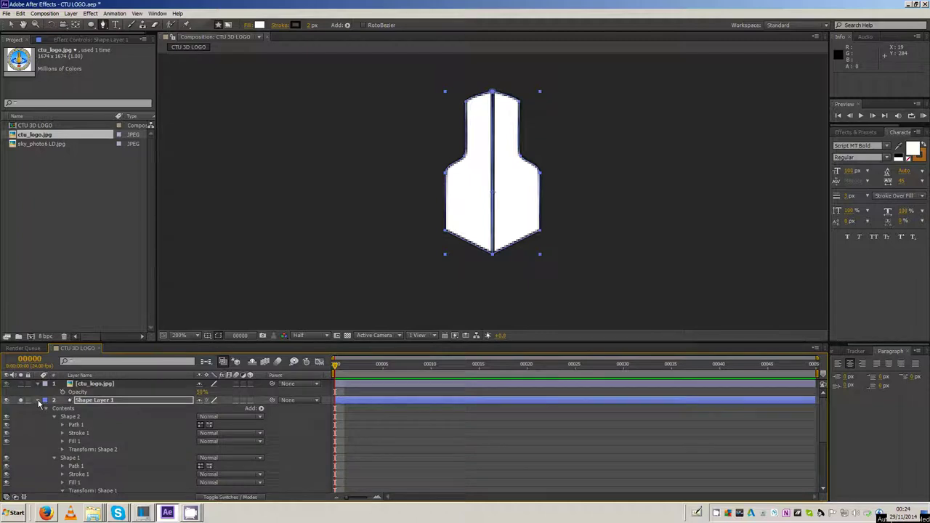
# Rename Shape Layer 1 to 05 and turn off its Solo
pyautogui.click(39, 402)
pyautogui.click(95, 402)
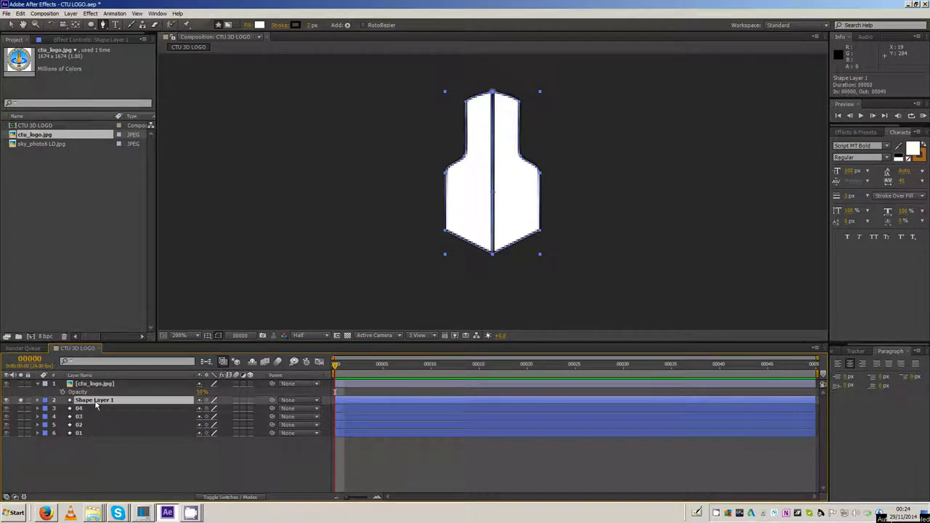
pyautogui.press('Return')
pyautogui.write('05')
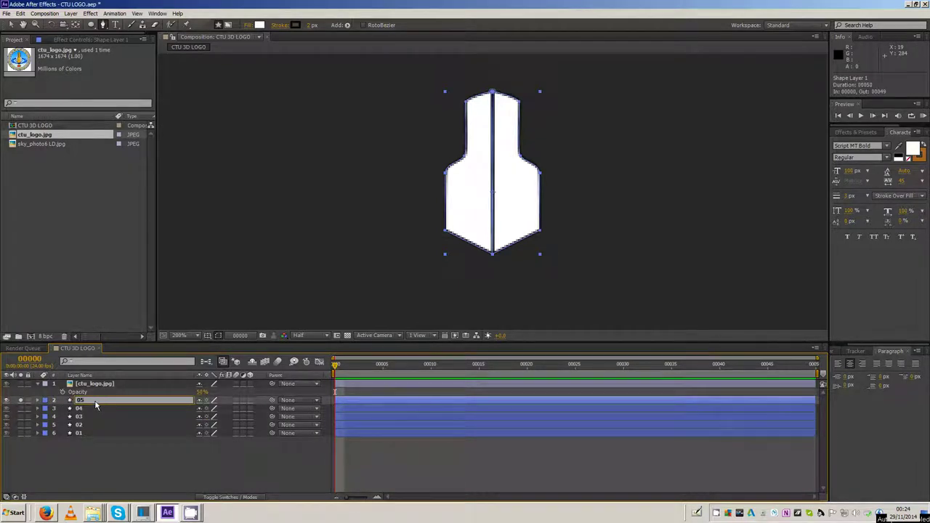
pyautogui.press('Return')
pyautogui.click(21, 401)
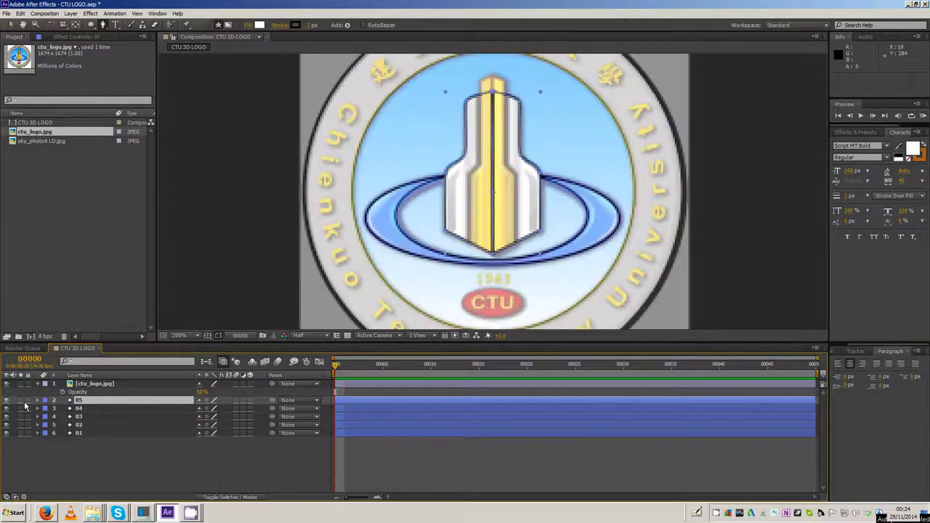
# Duplicate layer 05 as layer 06 and twirl open its groups
pyautogui.click(90, 467)
pyautogui.click(78, 403)
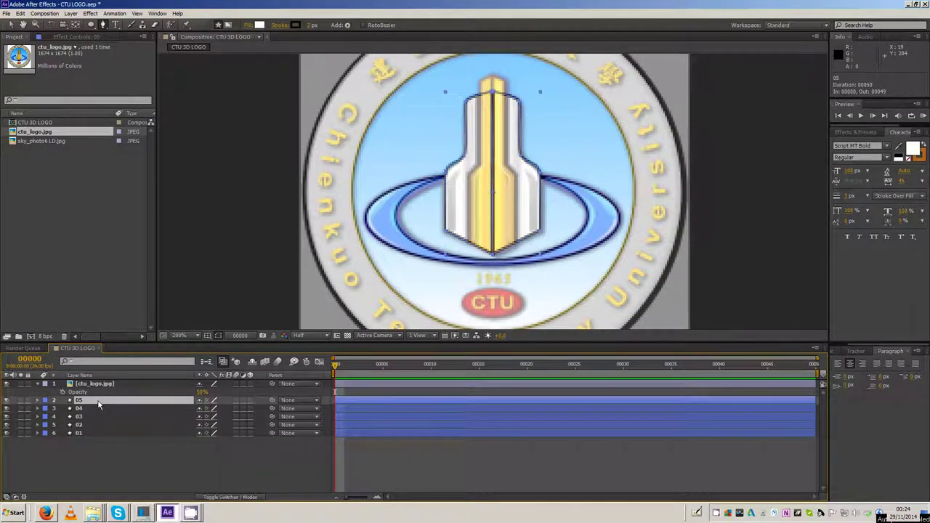
pyautogui.hotkey('ctrl', 'd')
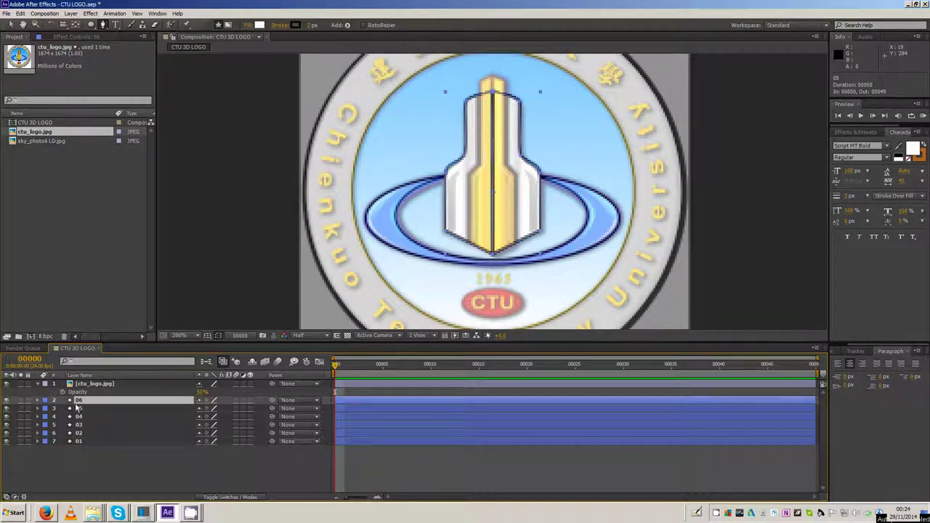
pyautogui.click(38, 401)
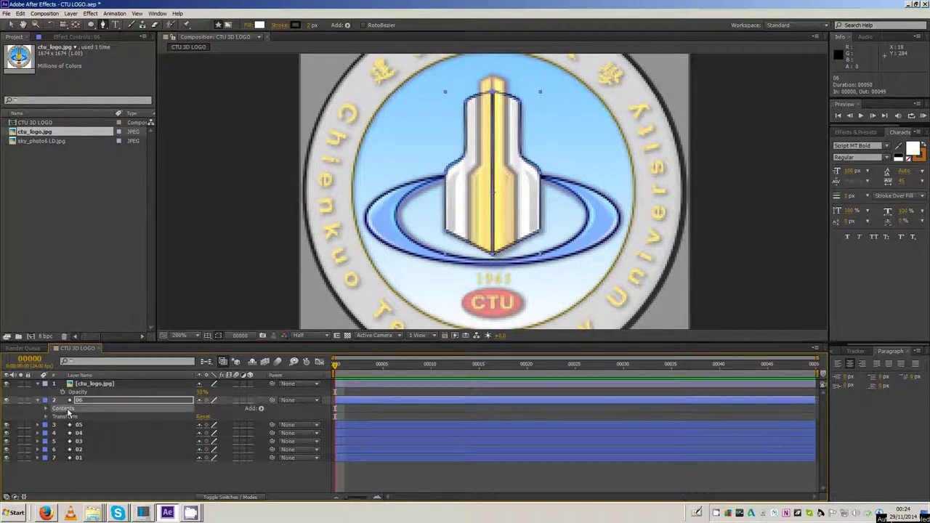
pyautogui.press('v')
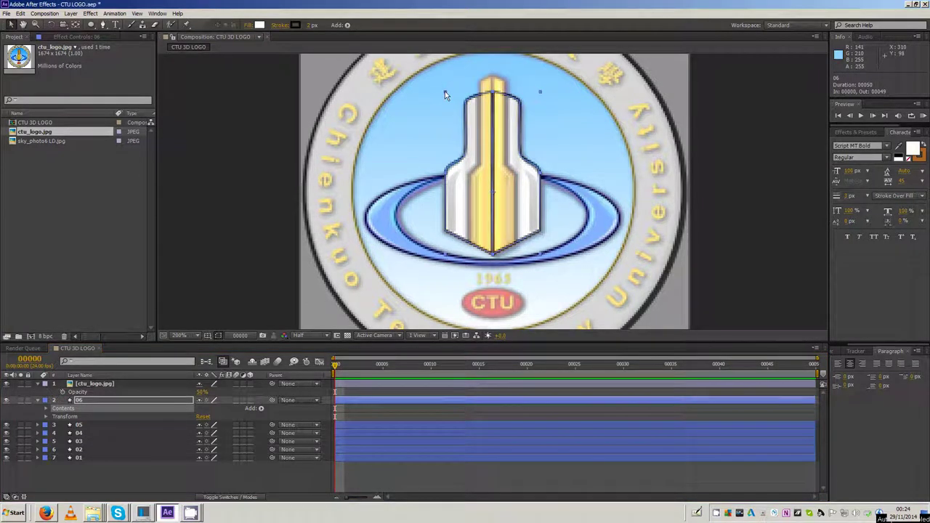
# Resize layer 06's shape to the gold column and sharpen its top vertex with Convert Vertex Tool
pyautogui.moveTo(445, 91)
pyautogui.mouseDown()
pyautogui.moveTo(461, 76)
pyautogui.moveTo(469, 99)
pyautogui.mouseUp()
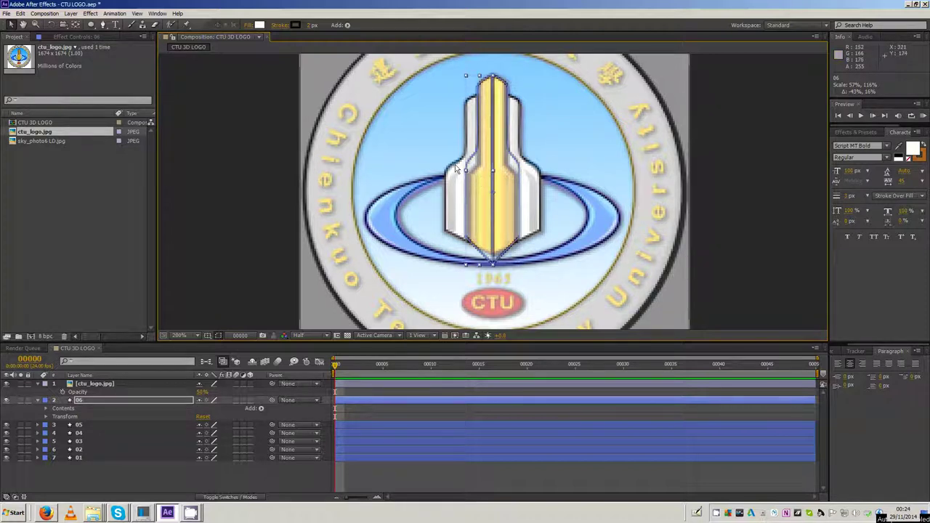
pyautogui.click(104, 26)
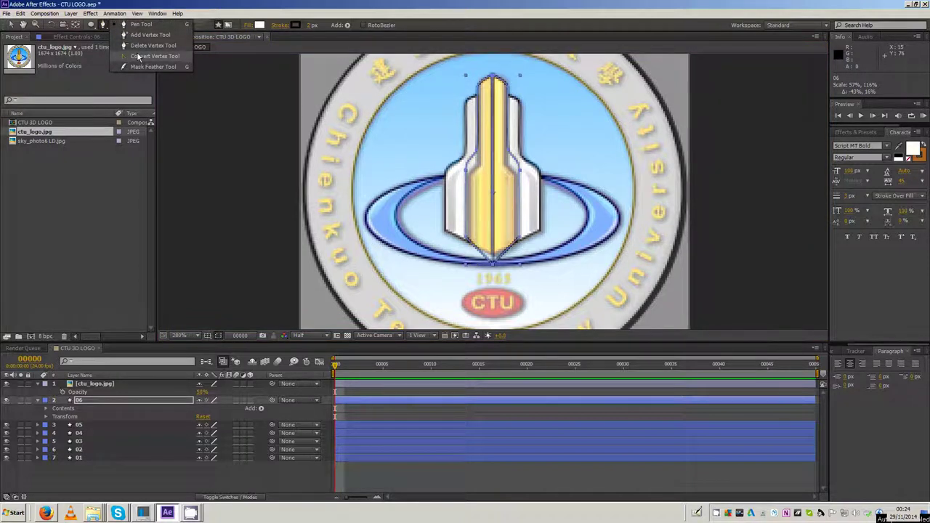
pyautogui.click(138, 57)
pyautogui.click(467, 169)
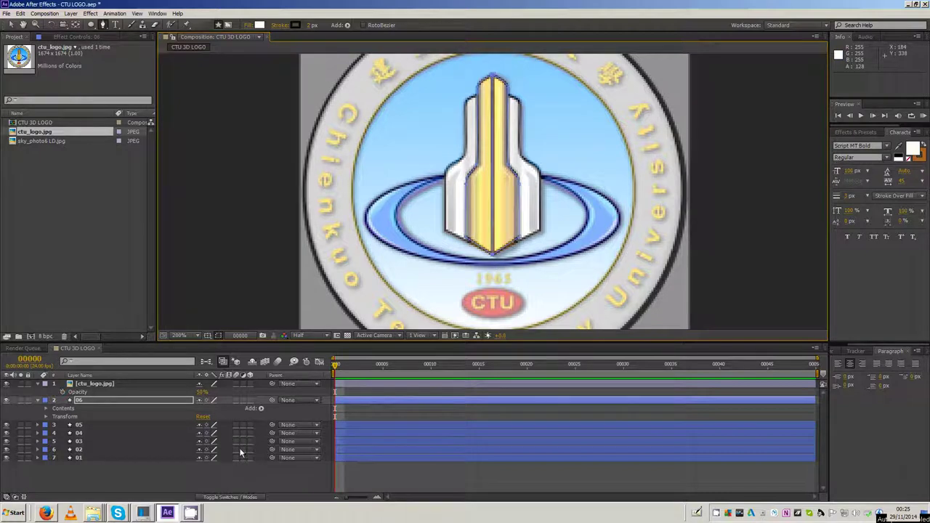
# Solo ctu_logo.jpg and layer 06, then select layer 06
pyautogui.click(240, 479)
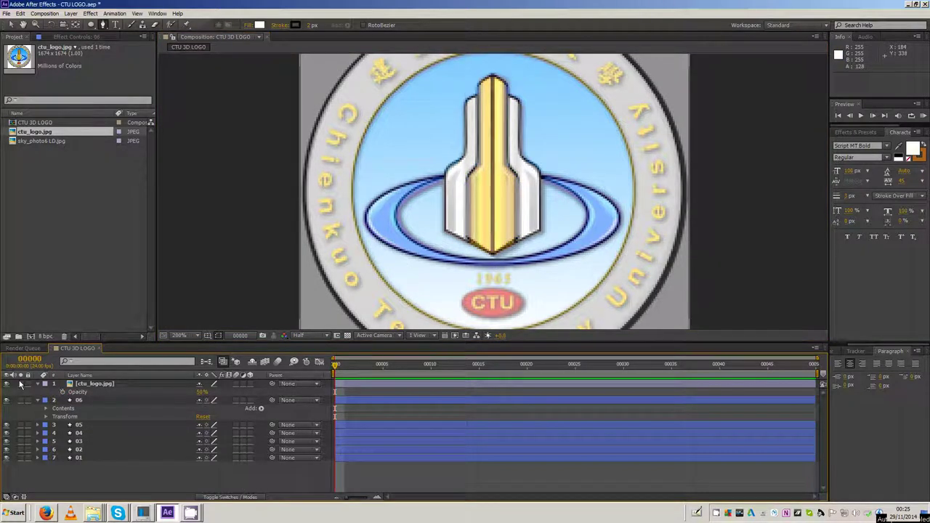
pyautogui.click(21, 385)
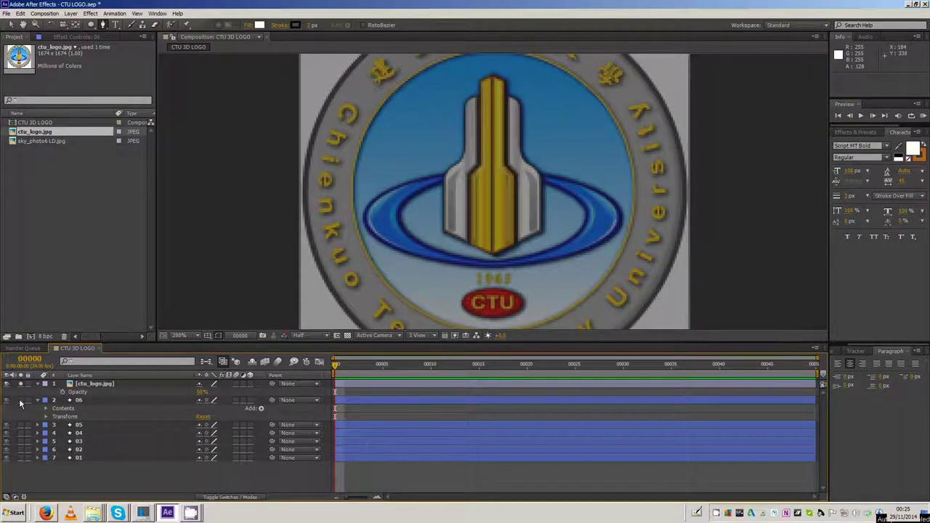
pyautogui.click(20, 401)
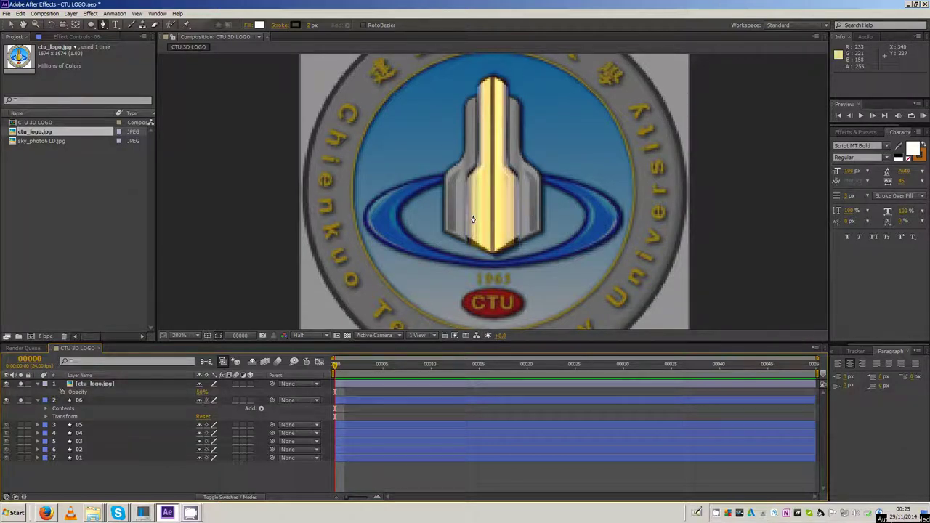
pyautogui.click(11, 25)
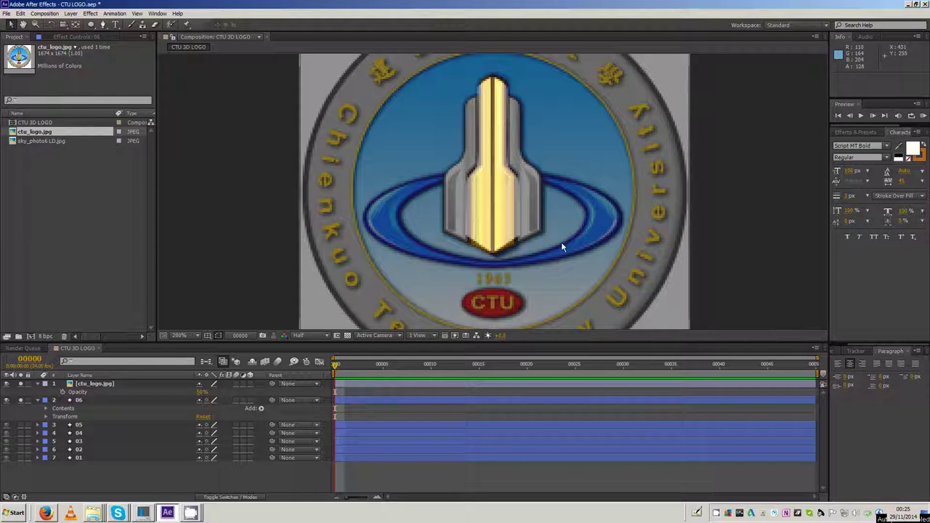
pyautogui.click(484, 222)
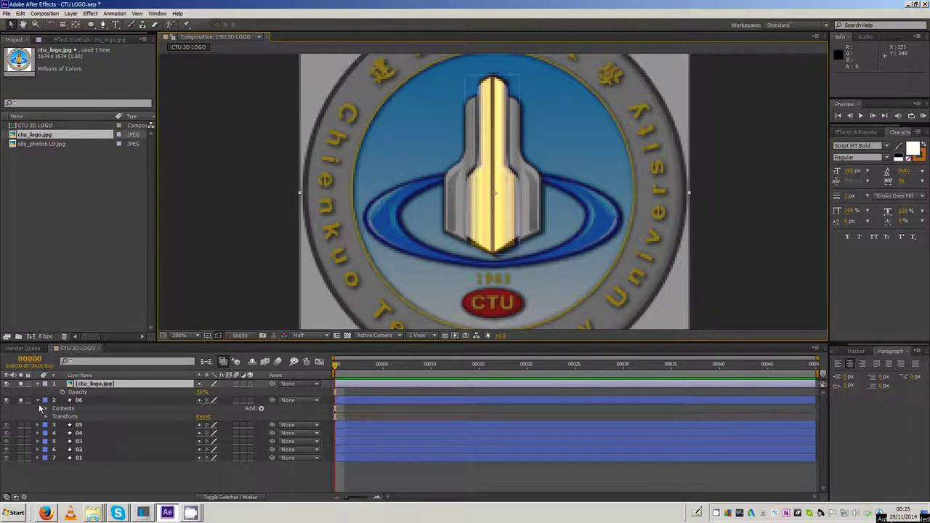
pyautogui.click(93, 400)
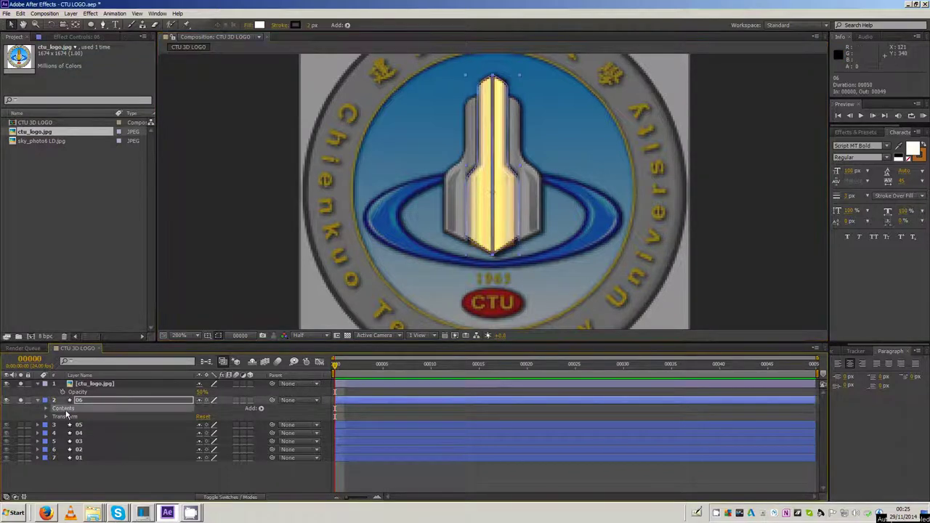
# Drag layer 06's path vertices to follow the gold column's edges
pyautogui.click(467, 241)
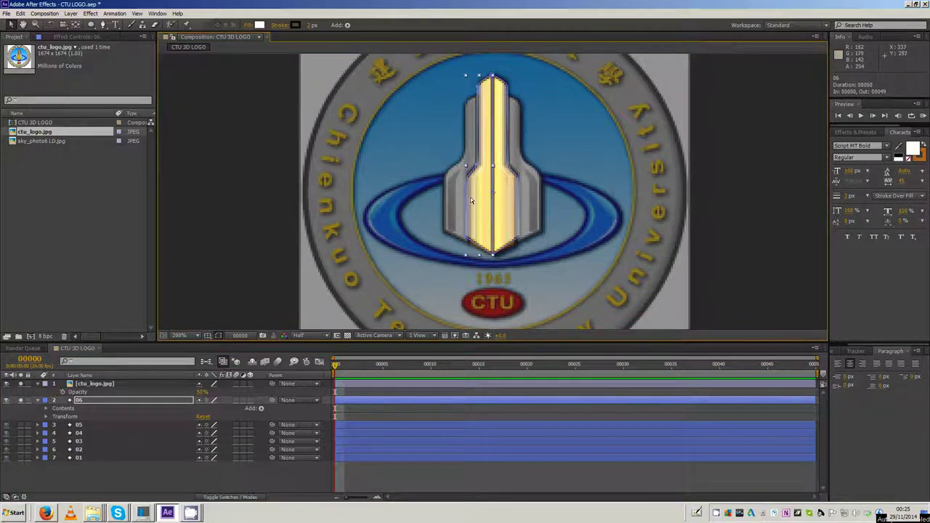
pyautogui.click(526, 227)
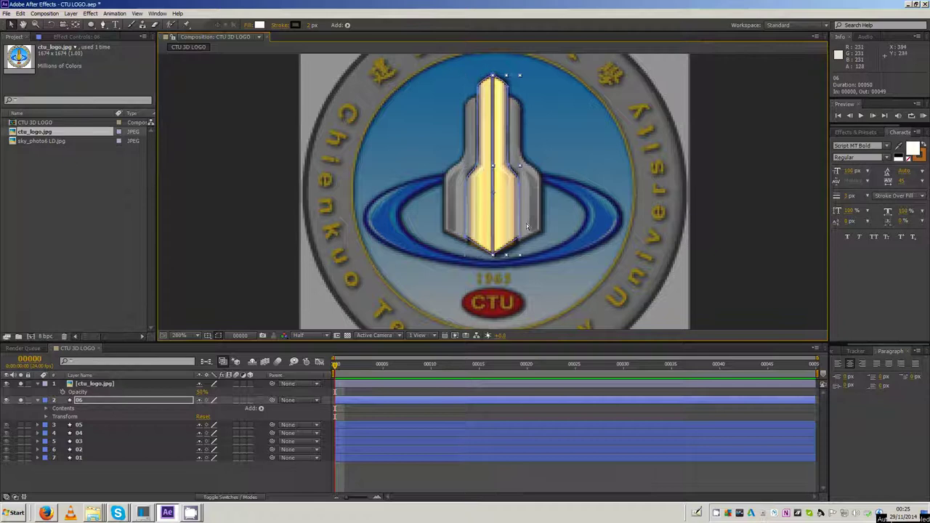
pyautogui.click(519, 181)
pyautogui.moveTo(518, 180); pyautogui.dragTo(515, 181)
pyautogui.moveTo(520, 237); pyautogui.dragTo(470, 246)
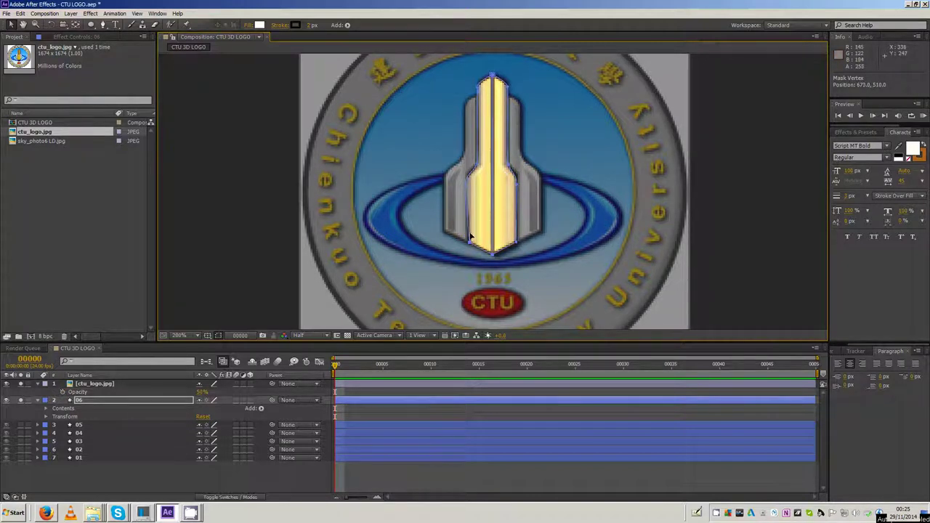
pyautogui.moveTo(467, 185); pyautogui.dragTo(470, 188)
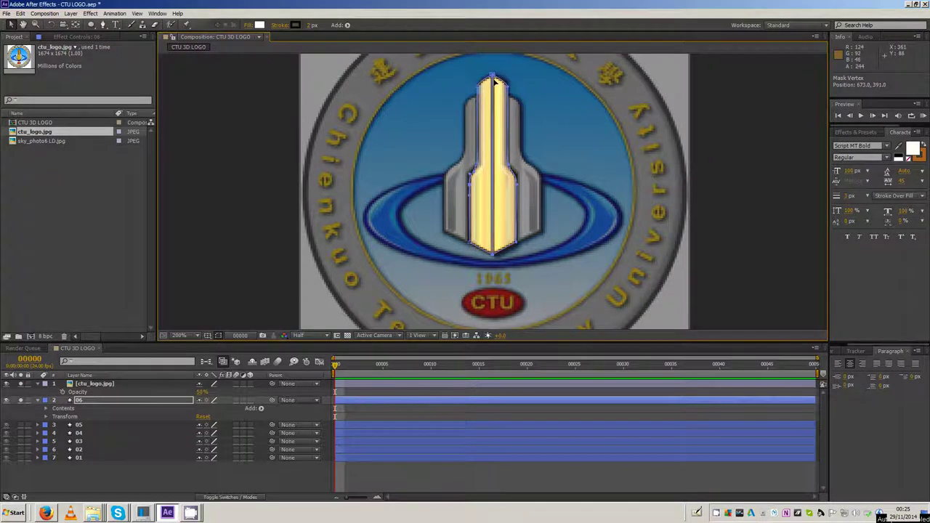
# Collapse layer 06 and unsolo the layers to show the full logo
pyautogui.click(125, 471)
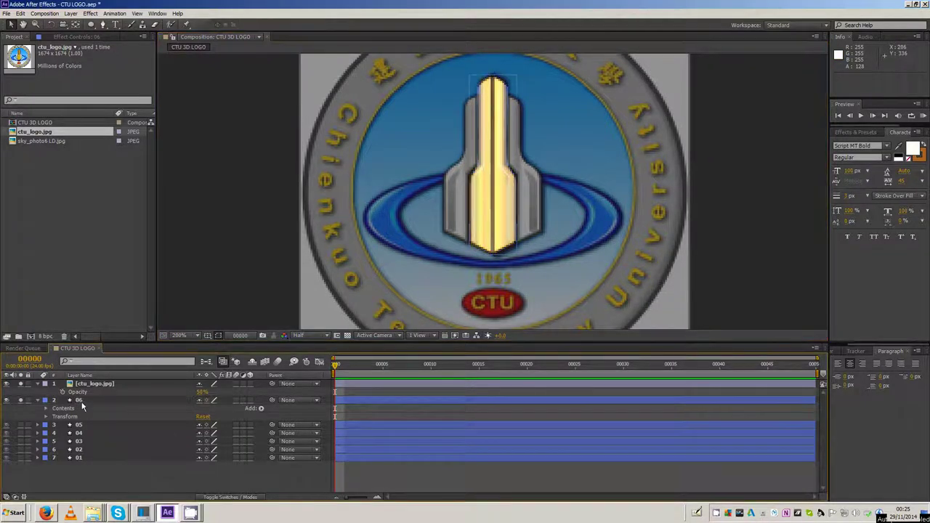
pyautogui.click(37, 400)
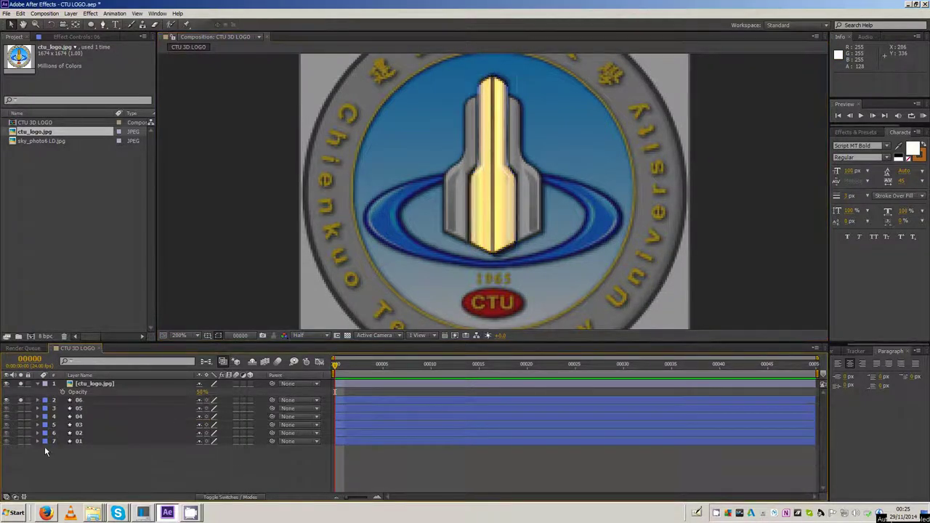
pyautogui.click(20, 387)
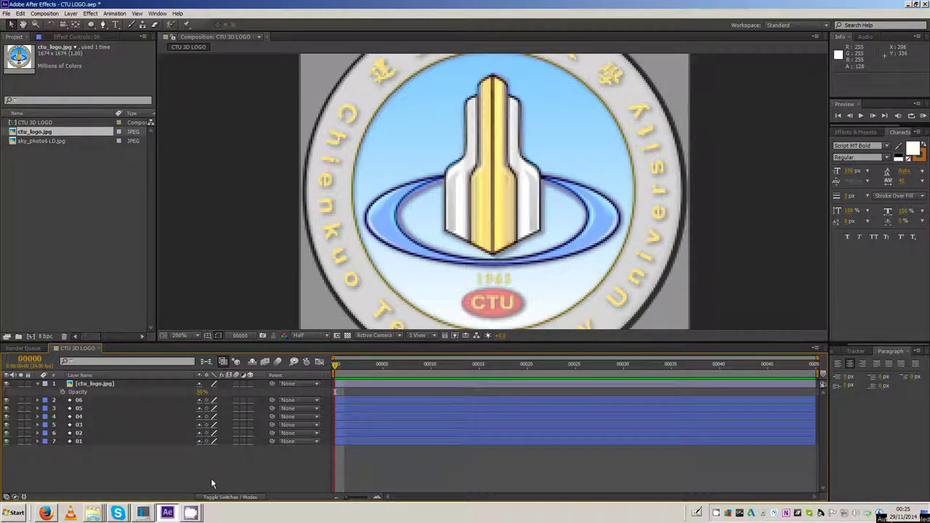
pyautogui.rightClick(130, 462)
# Add a shape layer with an ellipse around the red CTU badge and rename it 07
pyautogui.moveTo(157, 379)
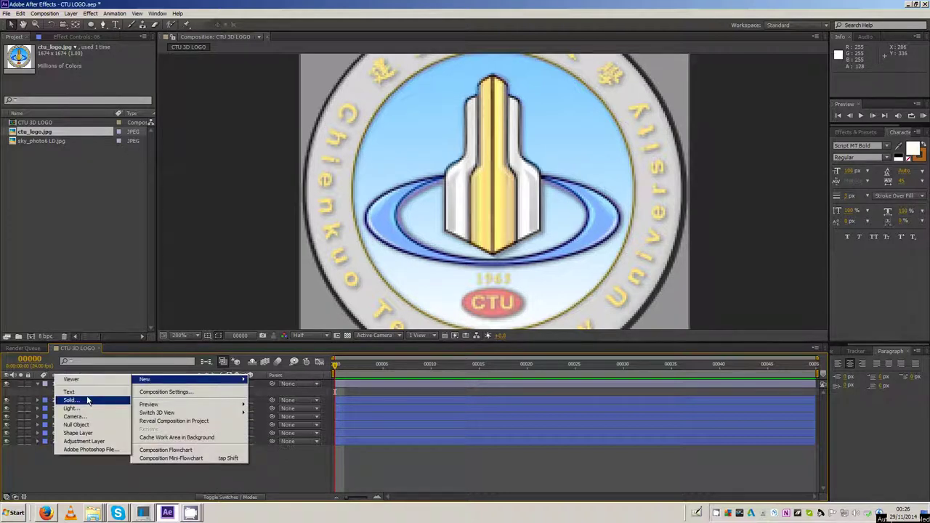
pyautogui.click(78, 433)
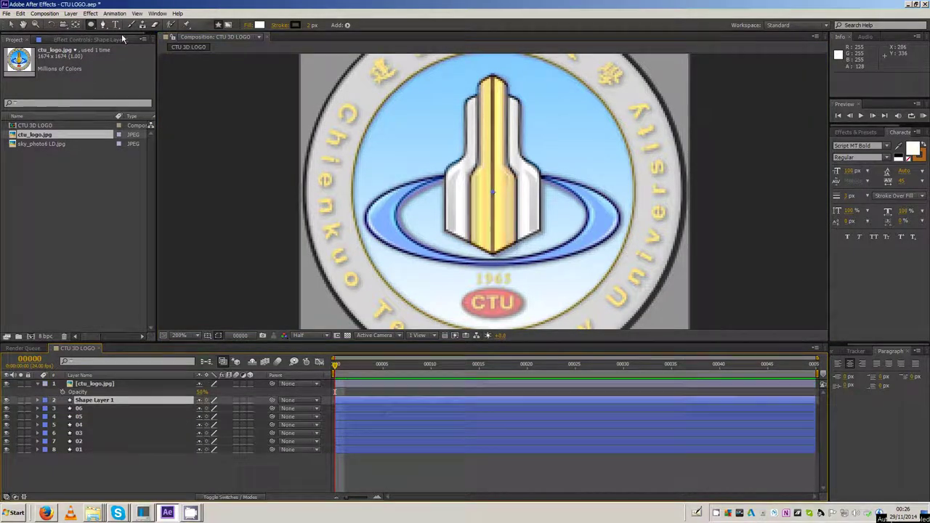
pyautogui.moveTo(488, 301); pyautogui.dragTo(523, 317)
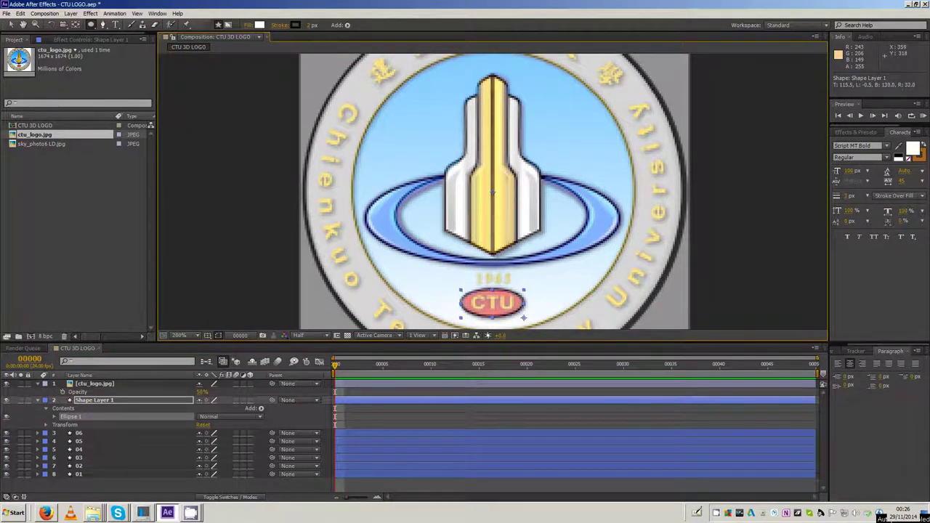
pyautogui.click(114, 400)
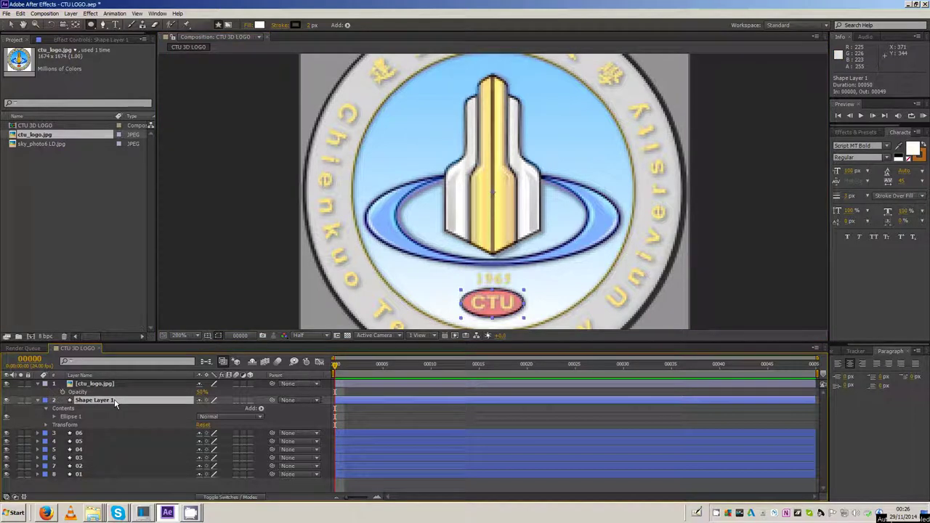
pyautogui.press('Return')
pyautogui.write('07')
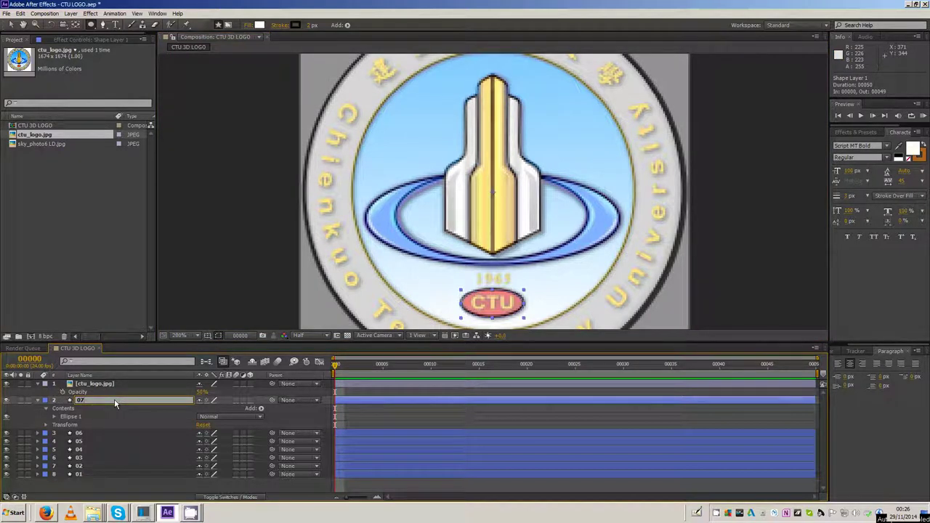
pyautogui.press('Return')
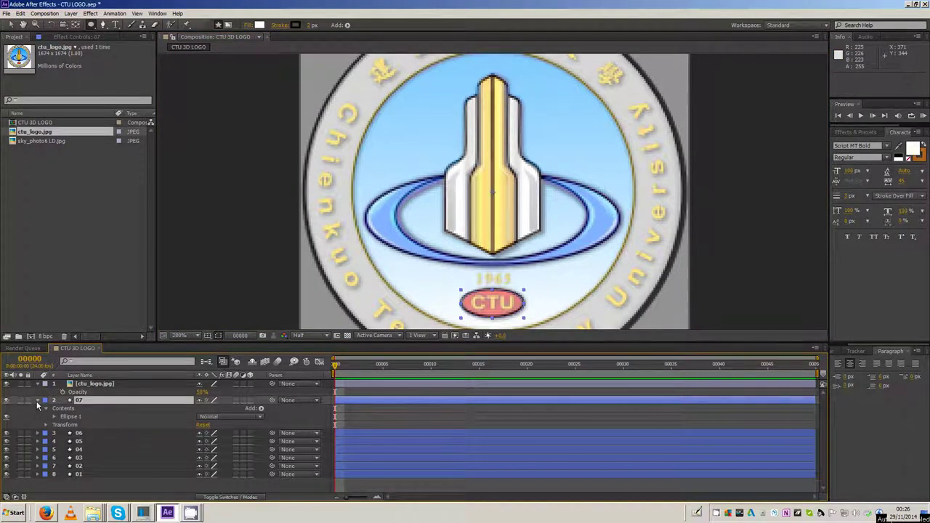
pyautogui.click(38, 401)
pyautogui.click(87, 470)
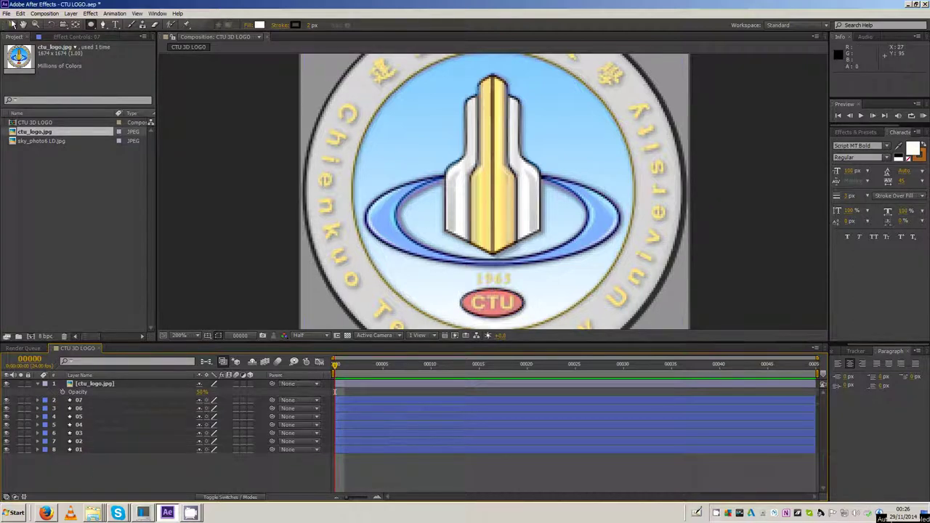
# Save the project as CTU LOGO02.aep by adding 02 to the file name
pyautogui.click(7, 13)
pyautogui.moveTo(78, 86)
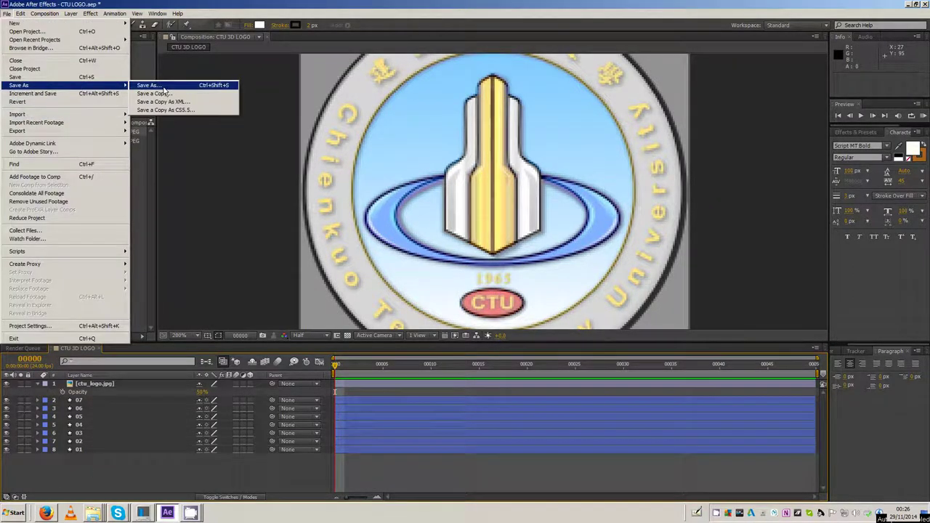
pyautogui.click(154, 87)
pyautogui.click(274, 83)
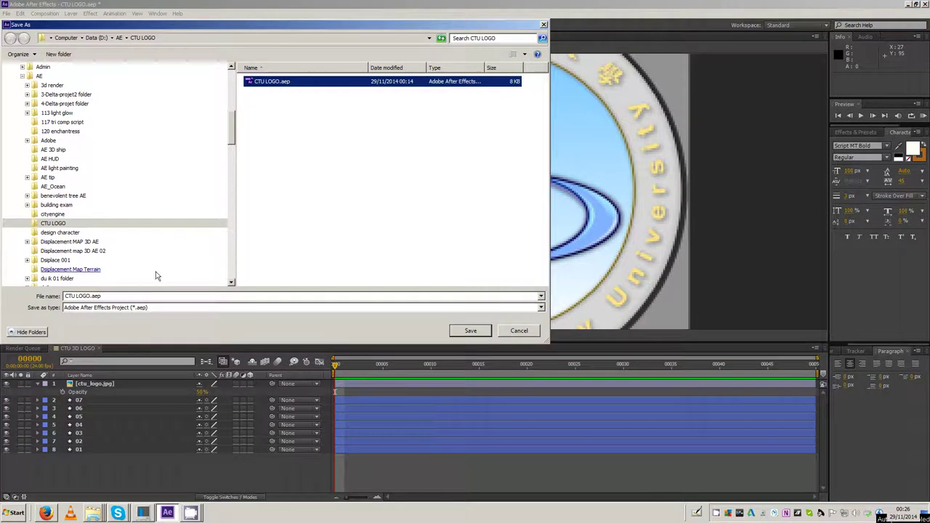
pyautogui.click(93, 296)
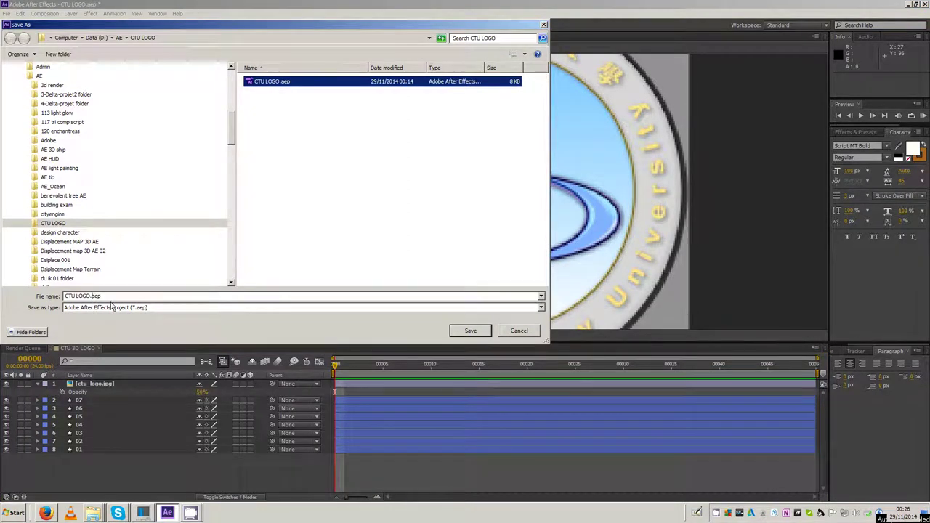
pyautogui.write('02')
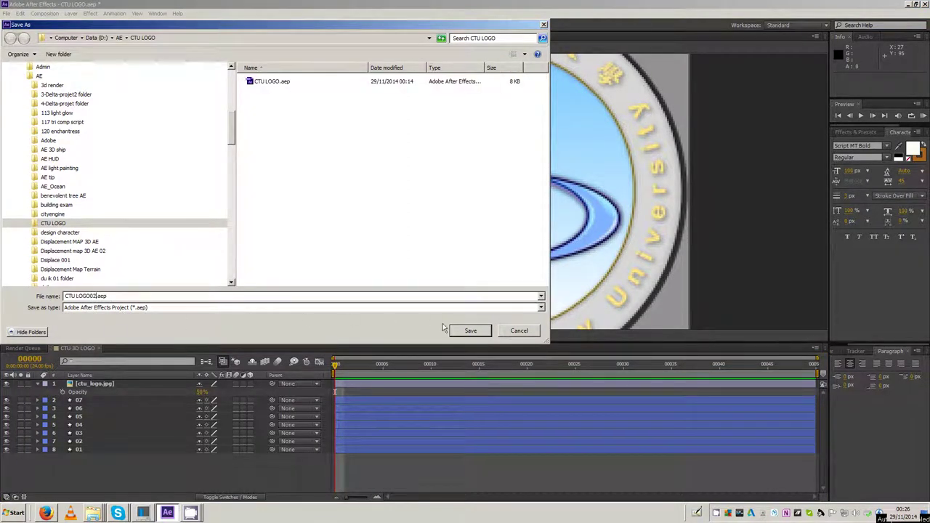
pyautogui.click(468, 330)
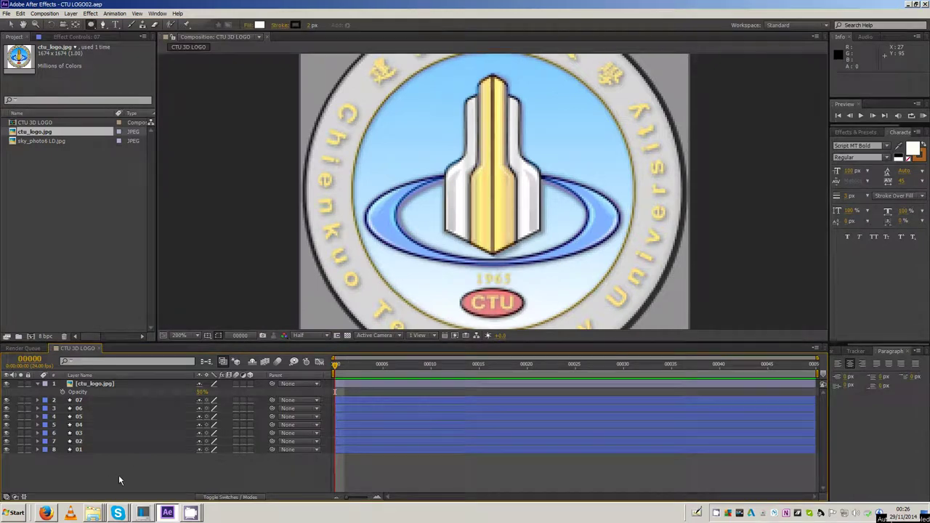
pyautogui.click(37, 383)
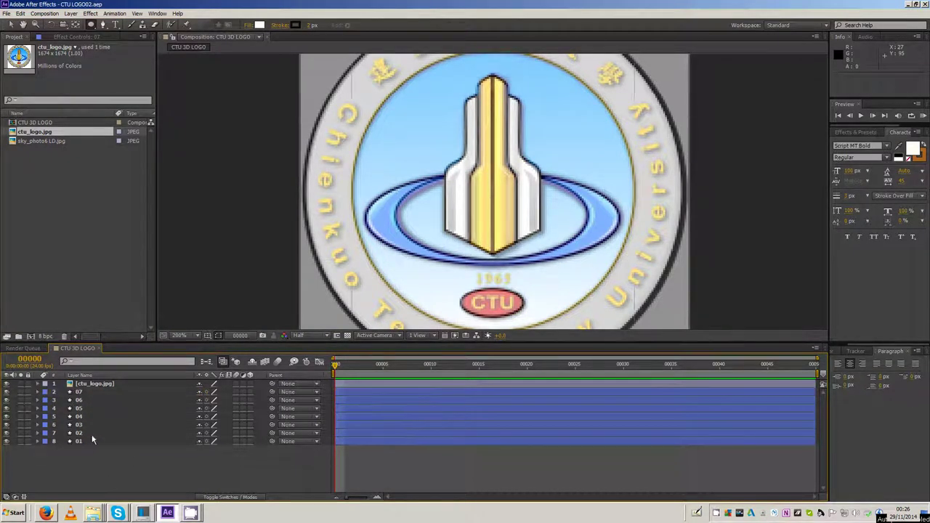
# Add a text layer and type 'chienkuo Technology Univ' across the composition
pyautogui.rightClick(130, 469)
pyautogui.moveTo(178, 379)
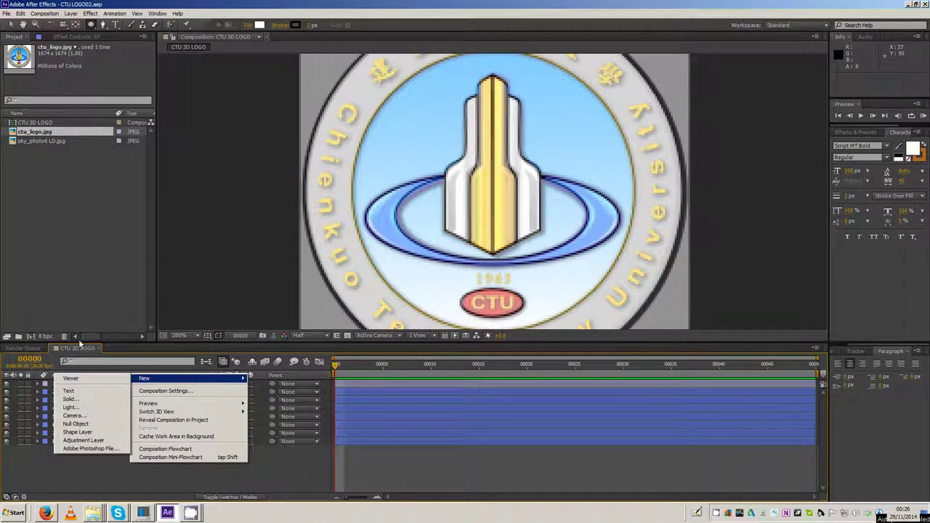
pyautogui.click(69, 390)
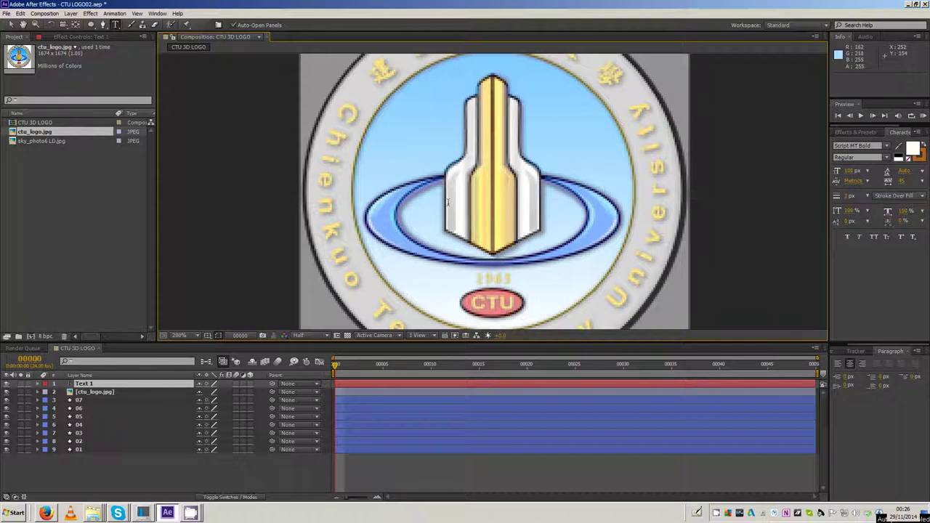
pyautogui.hotkey('ctrl', 'alt', 'shift', 't')
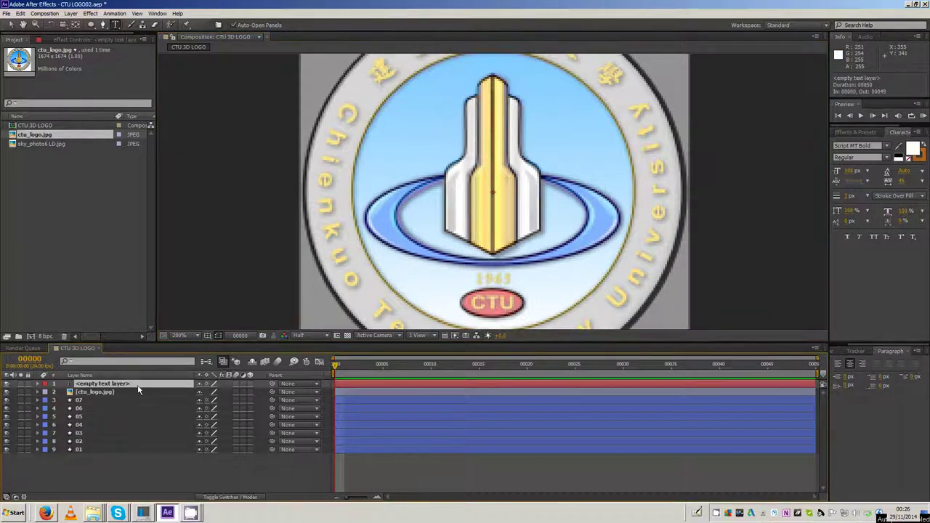
pyautogui.moveTo(409, 168); pyautogui.dragTo(616, 253)
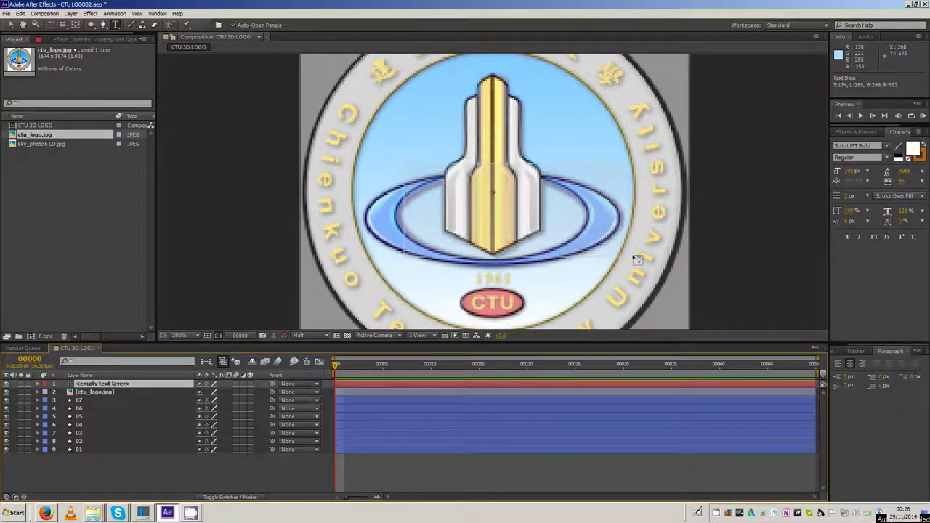
pyautogui.click(419, 169)
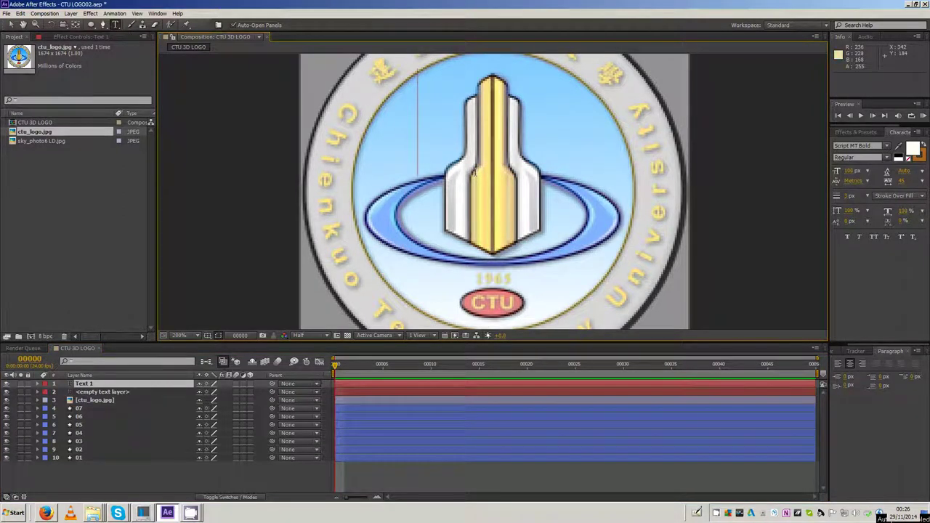
pyautogui.write('C')
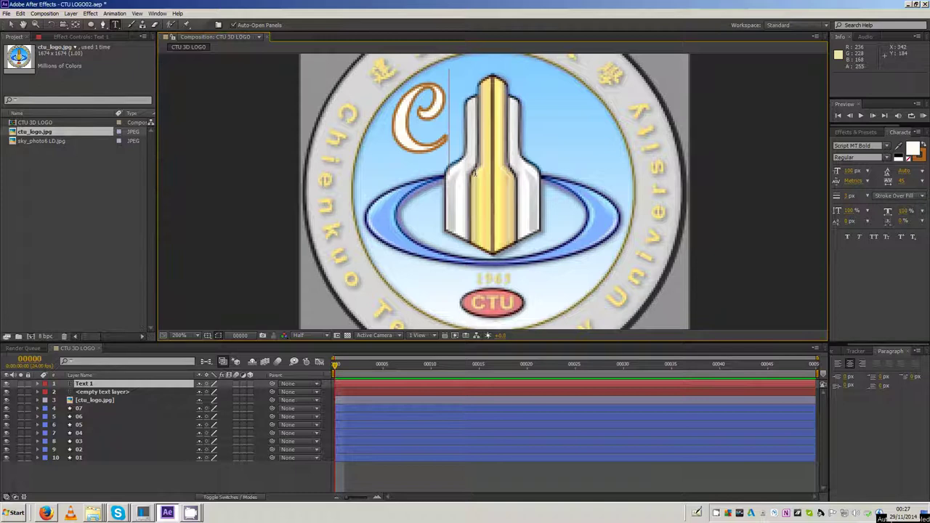
pyautogui.press('BackSpace')
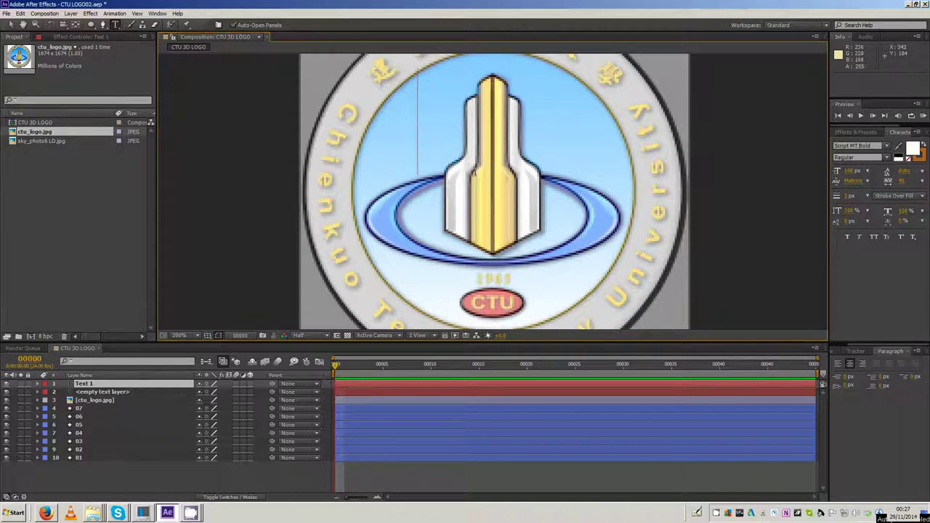
pyautogui.write('chienkuo')
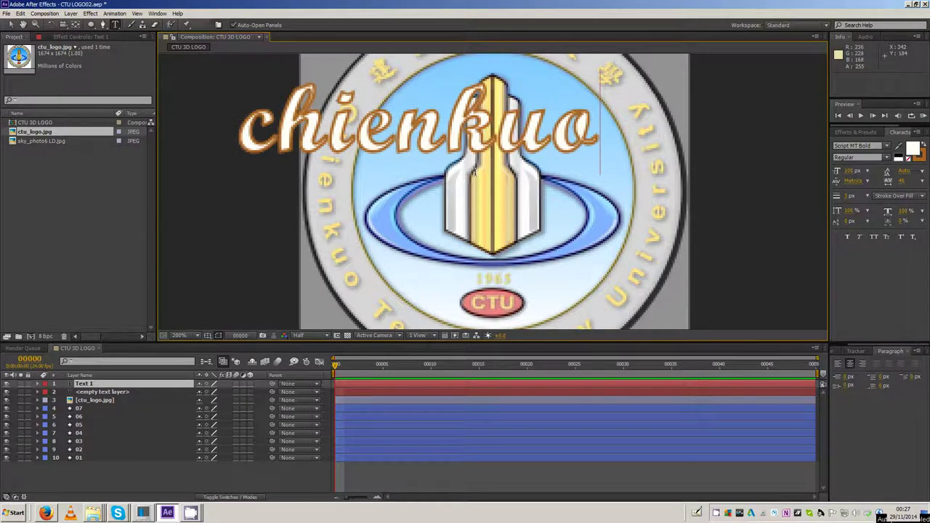
pyautogui.write(' Technology ')
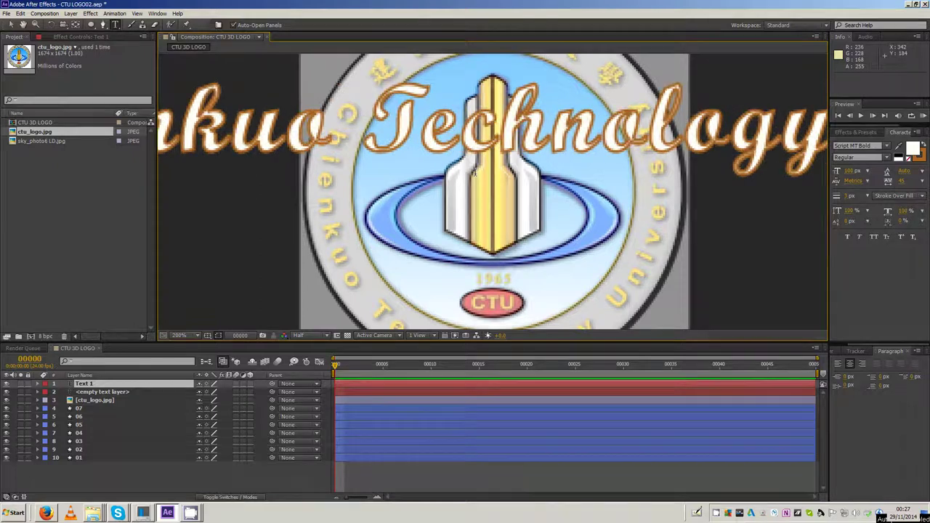
pyautogui.write('U')
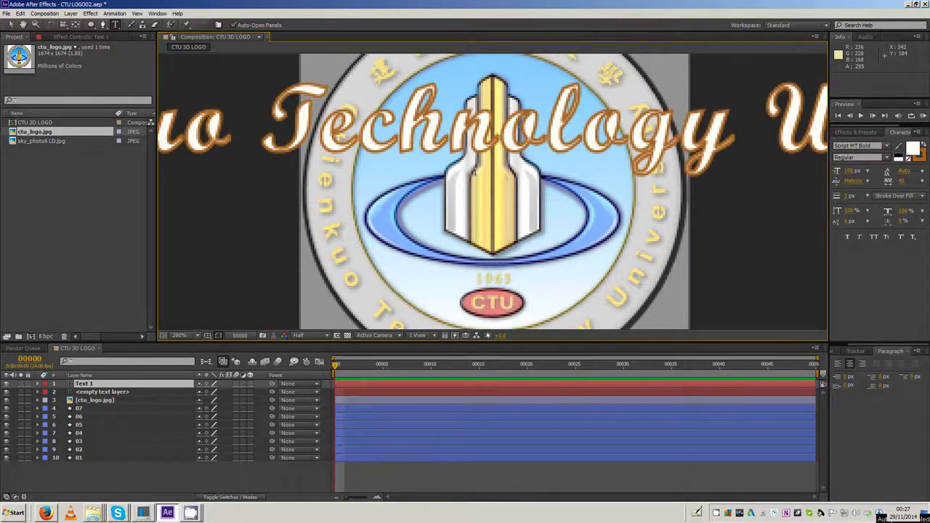
pyautogui.write('niv')
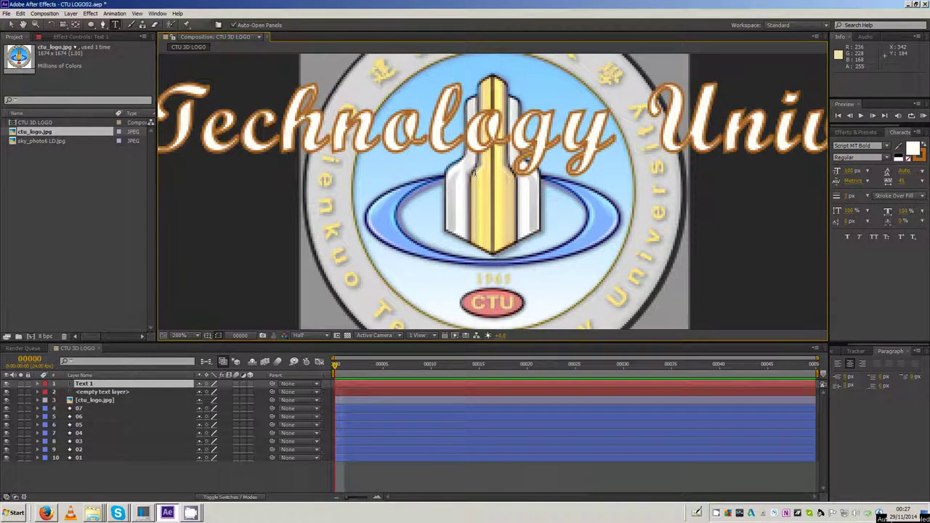
# Set the title text to Arial at about 25 px and move it down onto the logo
pyautogui.hotkey('ctrl', 'a')
pyautogui.click(861, 146)
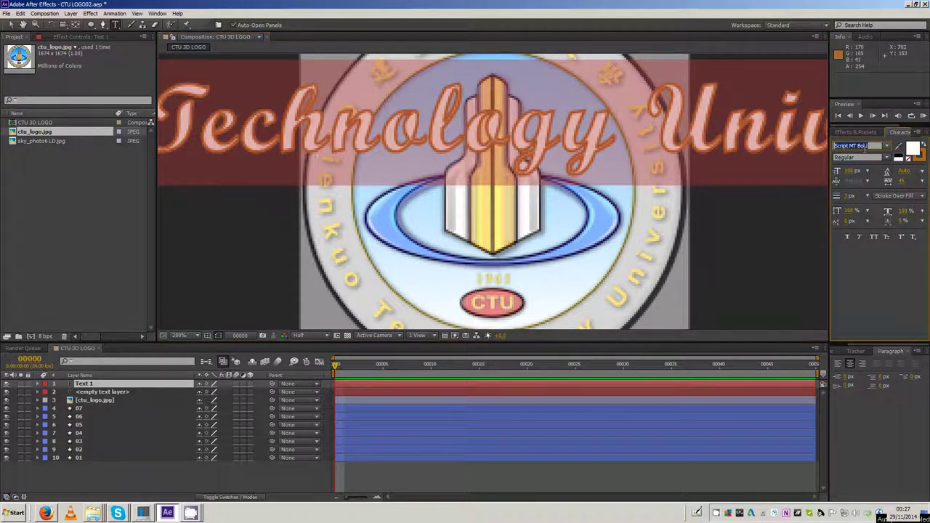
pyautogui.write('a')
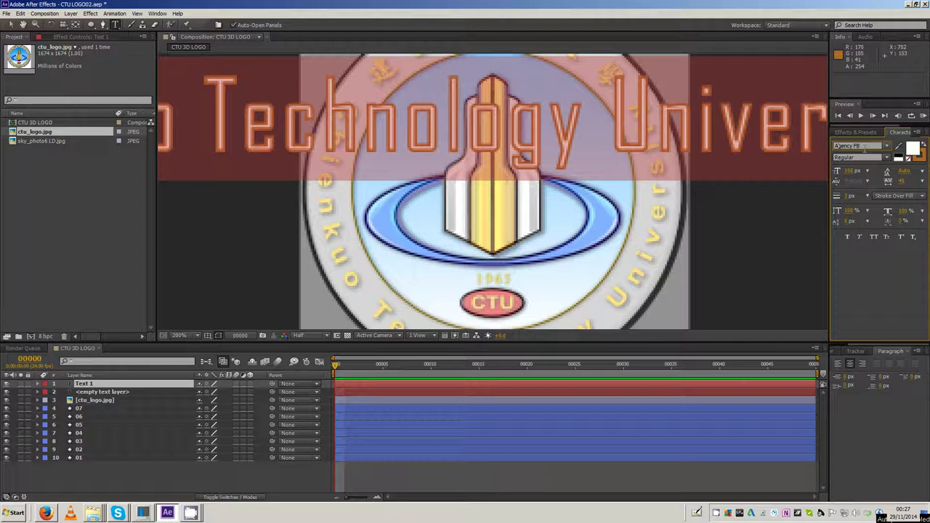
pyautogui.write('rial')
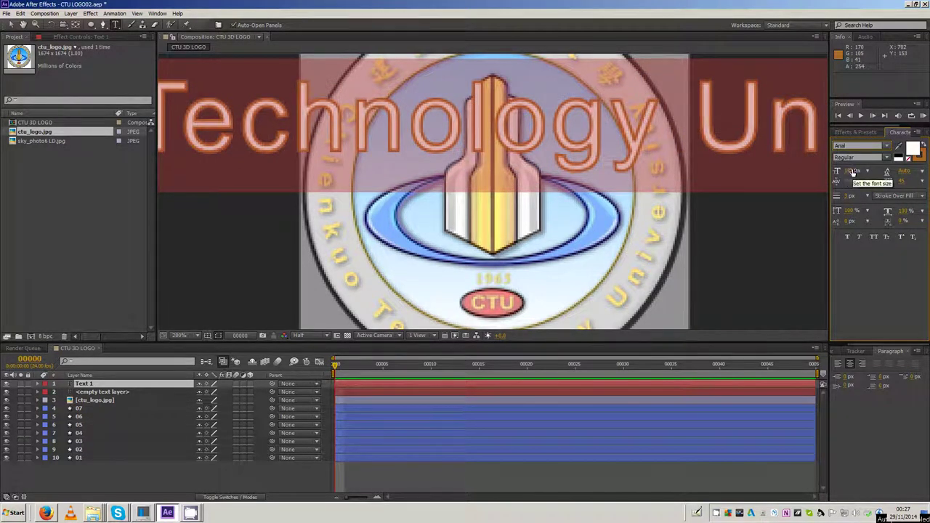
pyautogui.click(850, 172)
pyautogui.write('20')
pyautogui.press('Return')
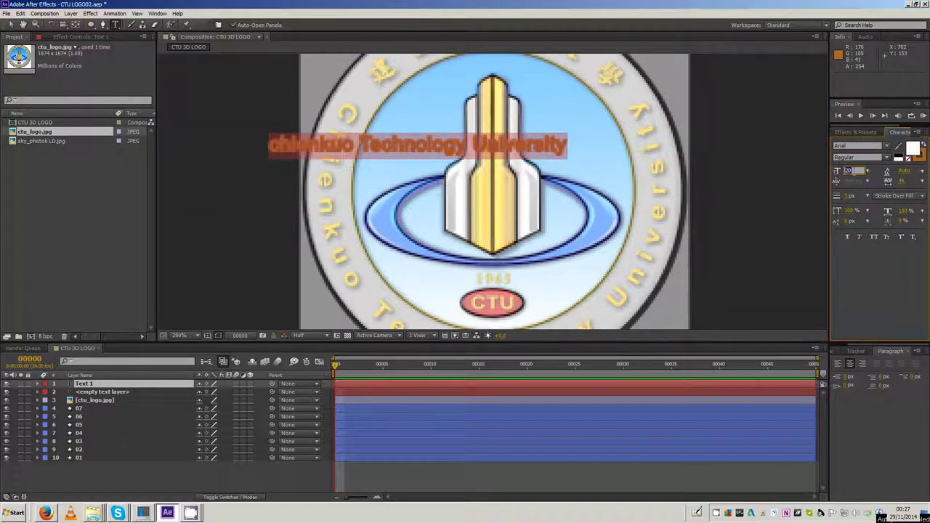
pyautogui.moveTo(838, 178); pyautogui.dragTo(842, 178)
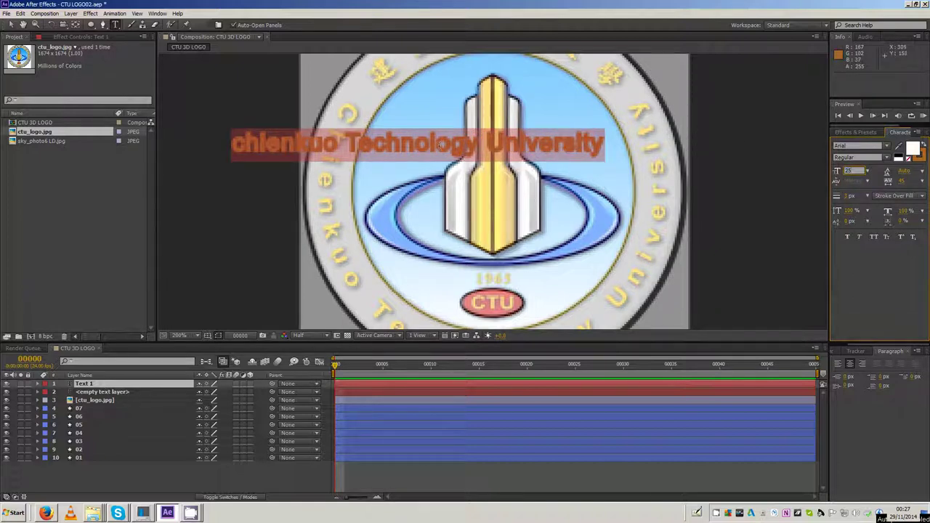
pyautogui.moveTo(442, 148); pyautogui.dragTo(521, 235)
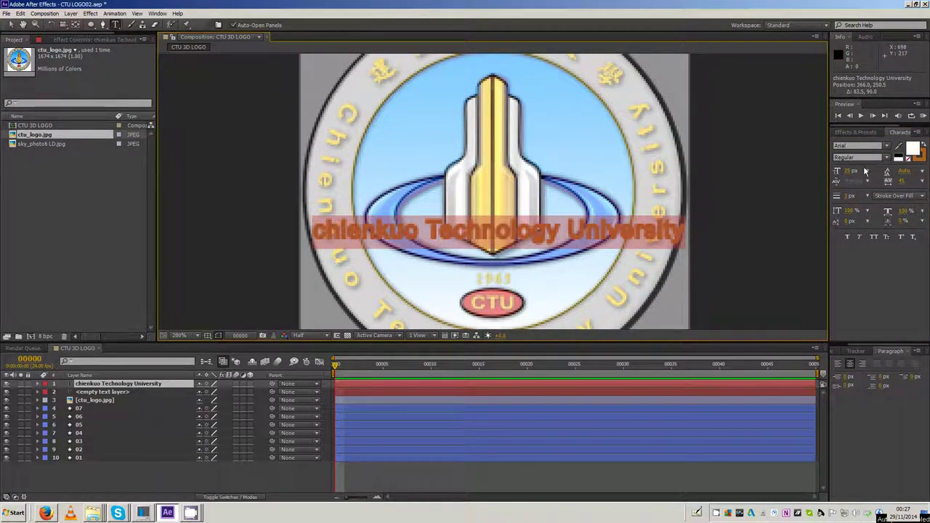
# Remove the title's stroke, set tracking to 45 and fill it orange #FCB200
pyautogui.click(909, 161)
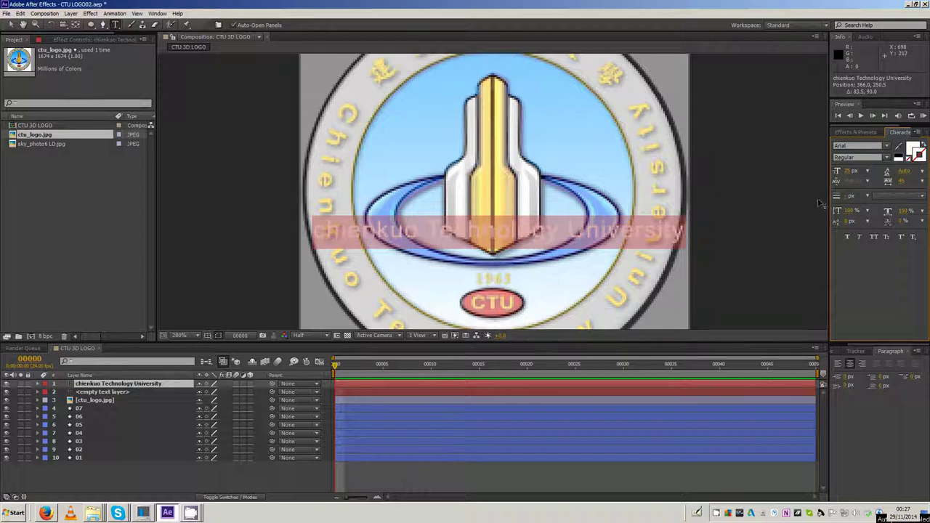
pyautogui.moveTo(903, 180); pyautogui.dragTo(917, 180)
pyautogui.click(910, 149)
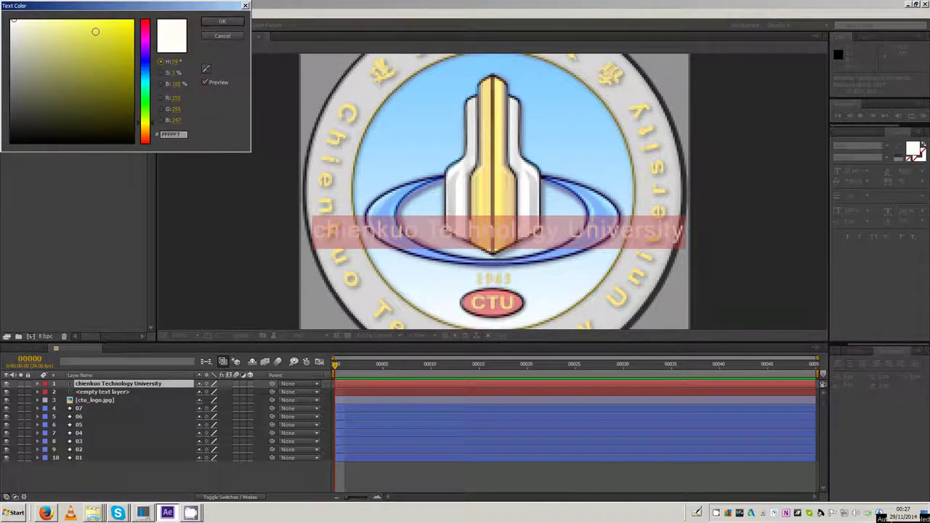
pyautogui.moveTo(120, 32); pyautogui.dragTo(132, 22)
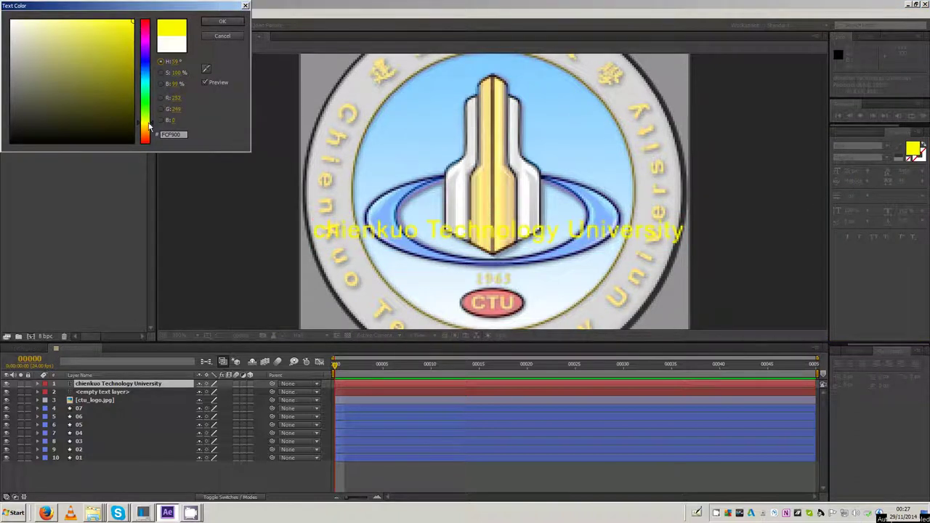
pyautogui.click(151, 130)
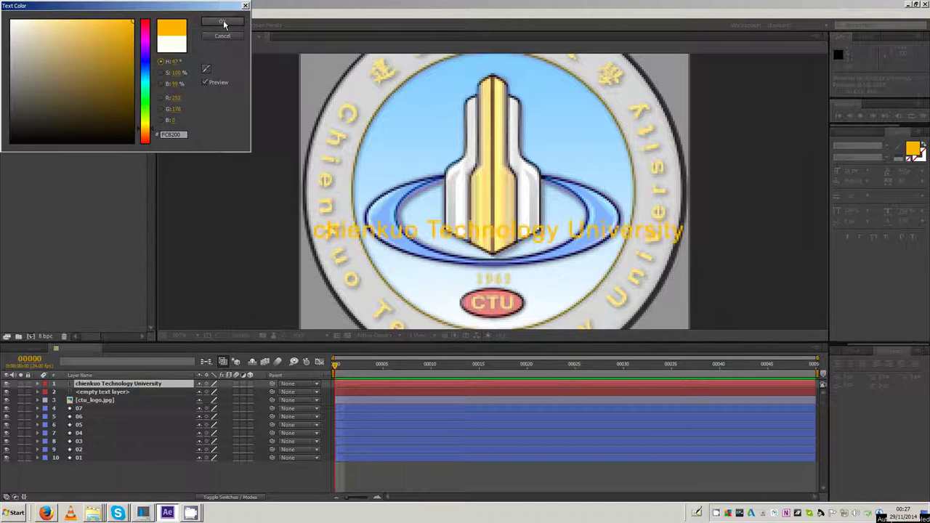
pyautogui.click(223, 21)
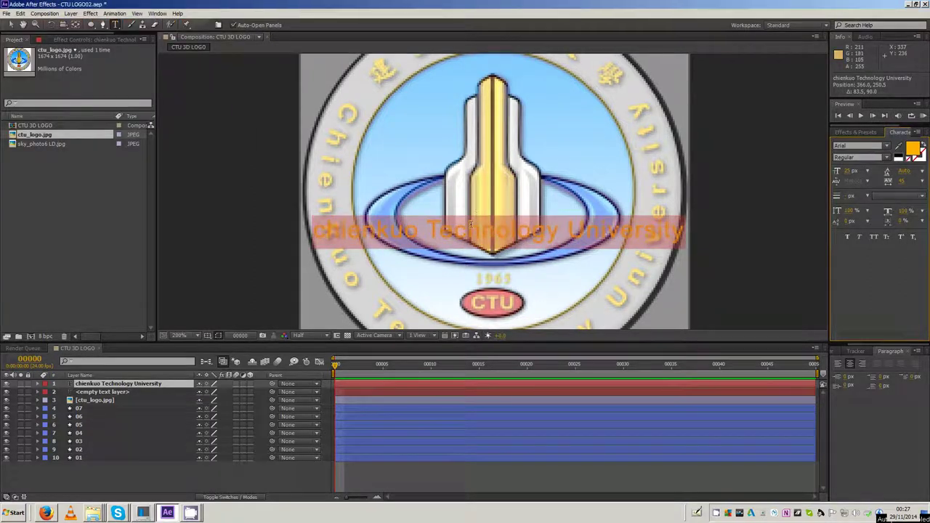
# Nudge the title text slightly left and fit the whole logo in the viewer
pyautogui.moveTo(471, 236); pyautogui.dragTo(459, 236)
pyautogui.click(182, 335)
pyautogui.click(182, 345)
pyautogui.click(406, 450)
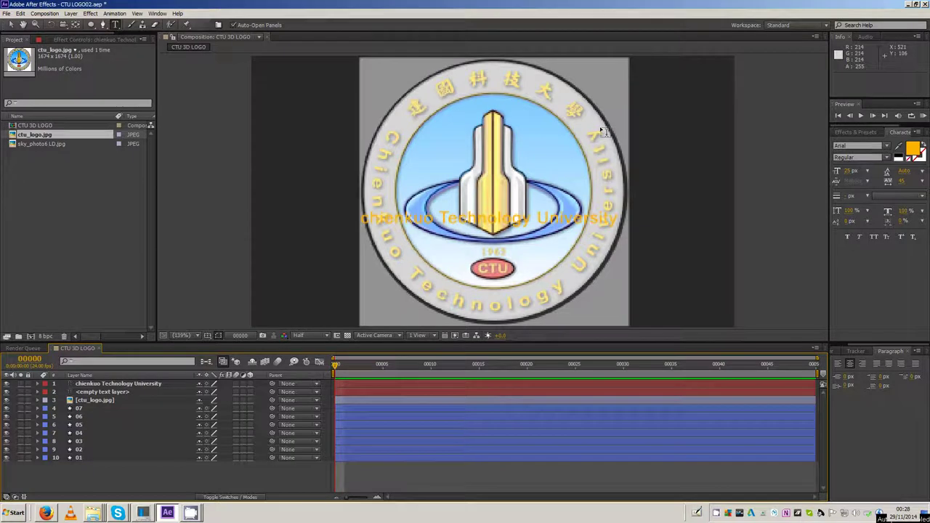
# Delete the empty text layer and draw an elliptical Mask 1 around the logo ring on the title layer
pyautogui.click(93, 393)
pyautogui.press('Delete')
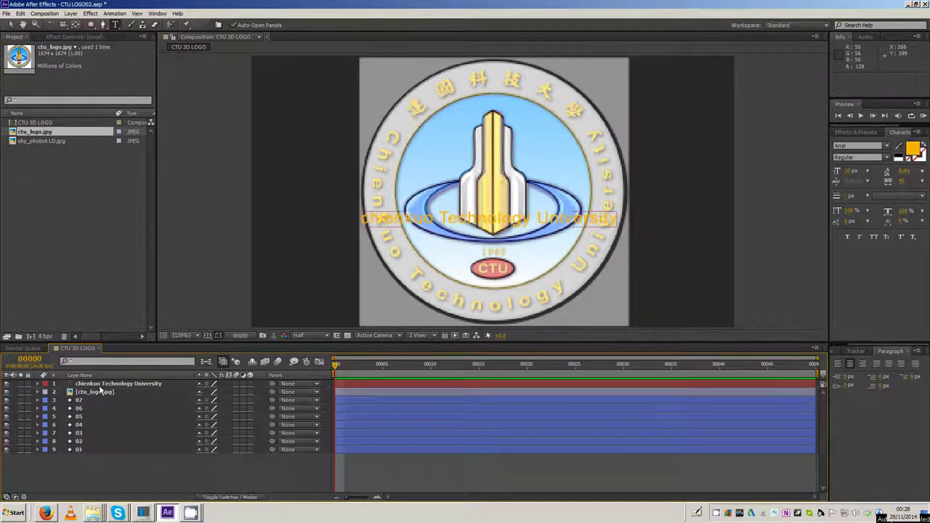
pyautogui.click(102, 385)
pyautogui.click(91, 25)
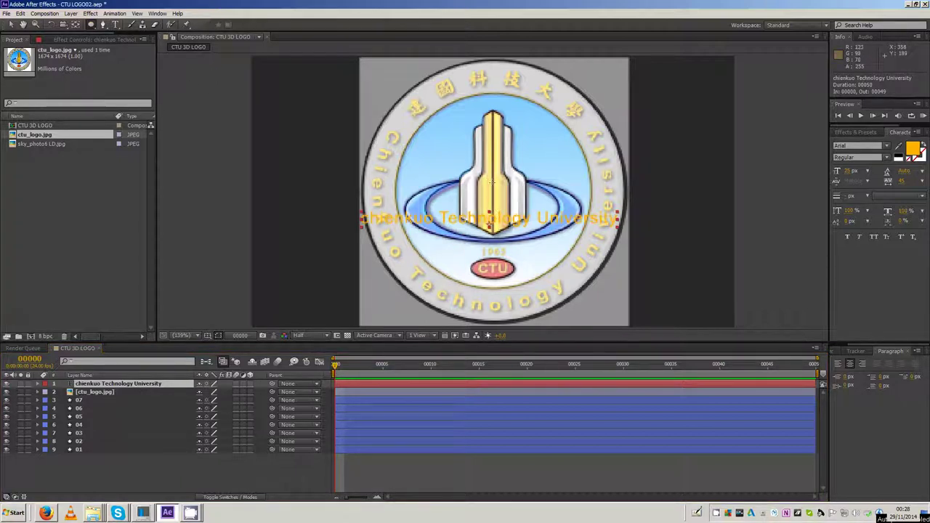
pyautogui.click(492, 189)
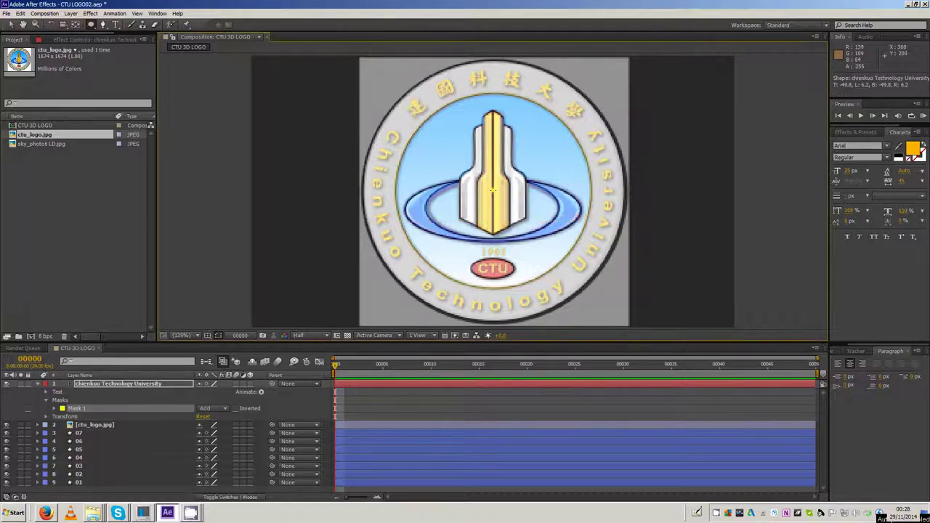
pyautogui.moveTo(494, 191); pyautogui.dragTo(609, 247)
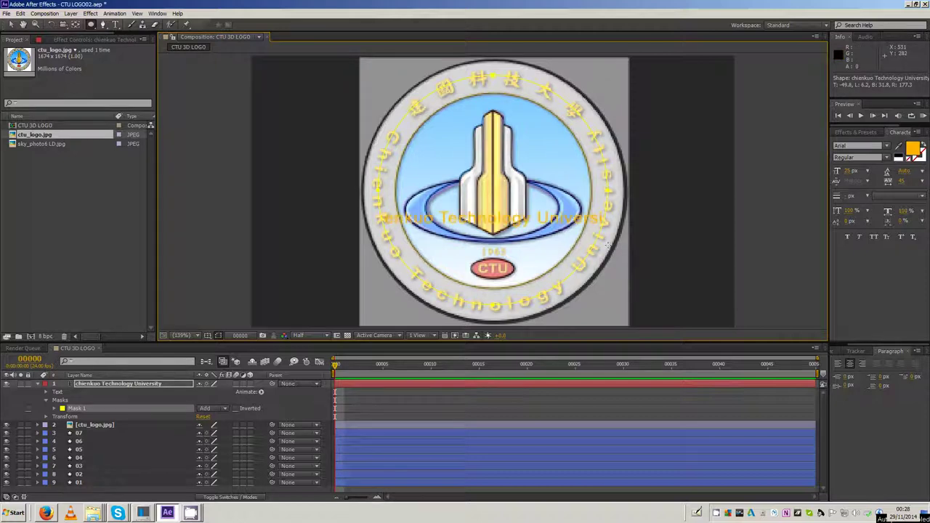
# Set the title text's Path Options path to Mask 1
pyautogui.click(62, 400)
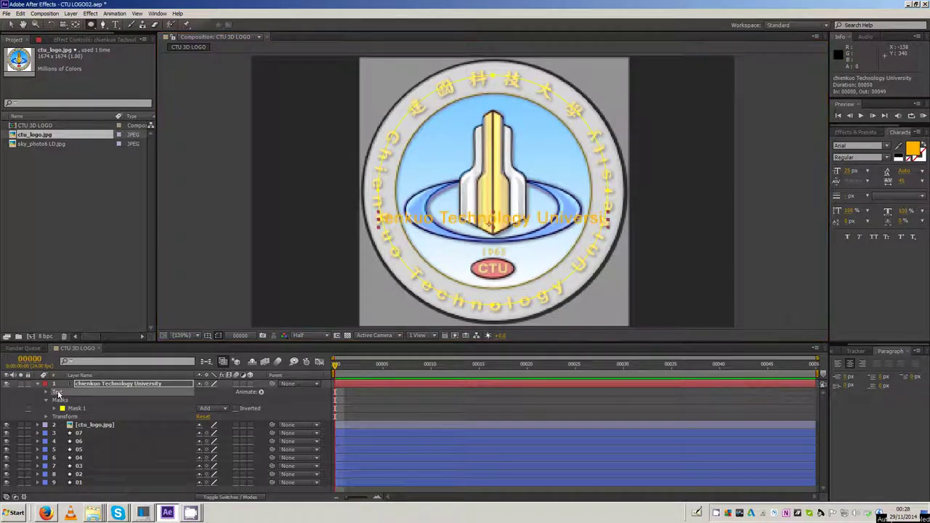
pyautogui.click(46, 392)
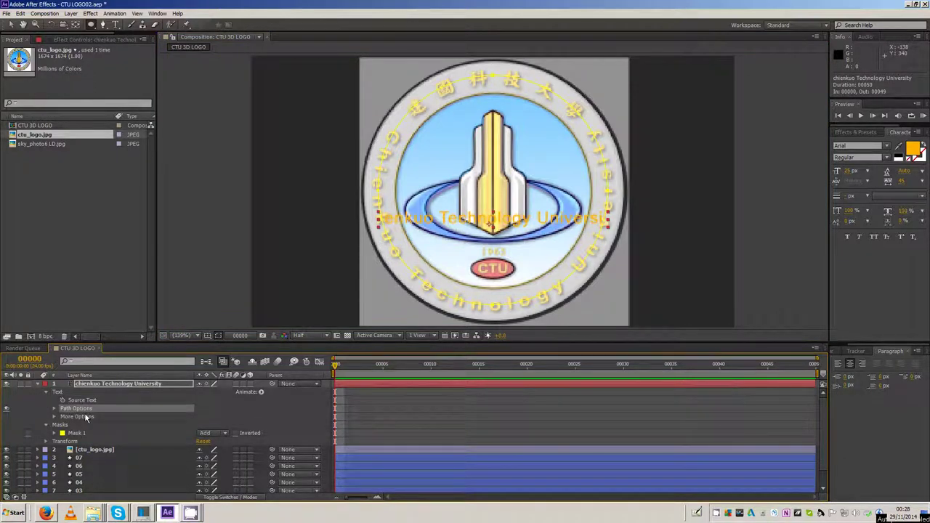
pyautogui.click(54, 409)
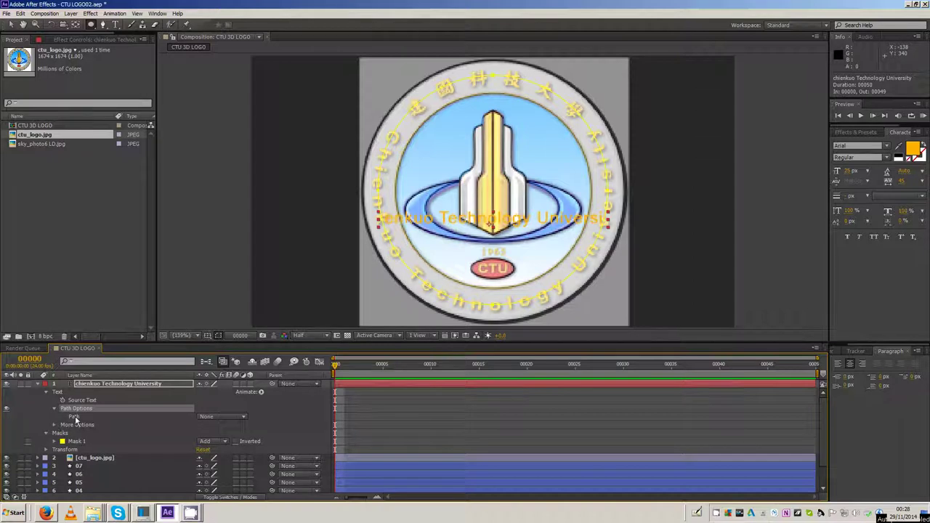
pyautogui.click(234, 418)
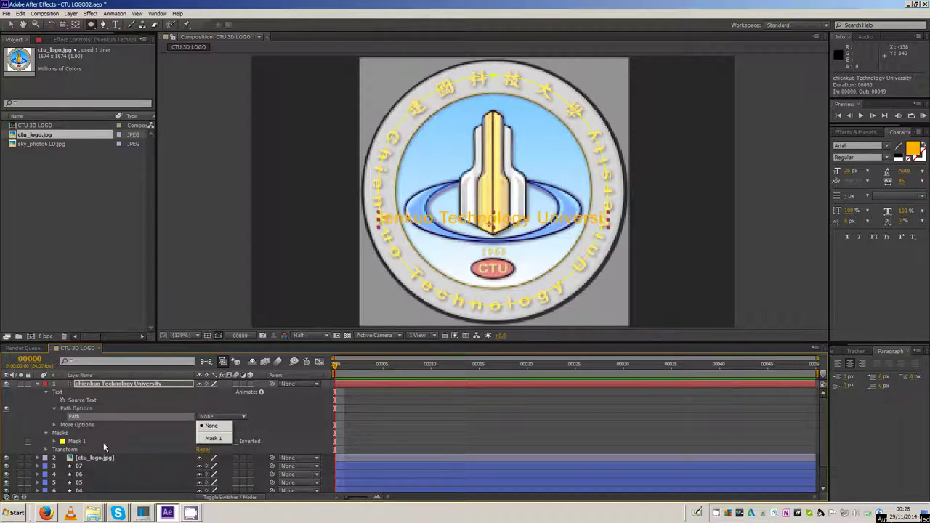
pyautogui.click(213, 438)
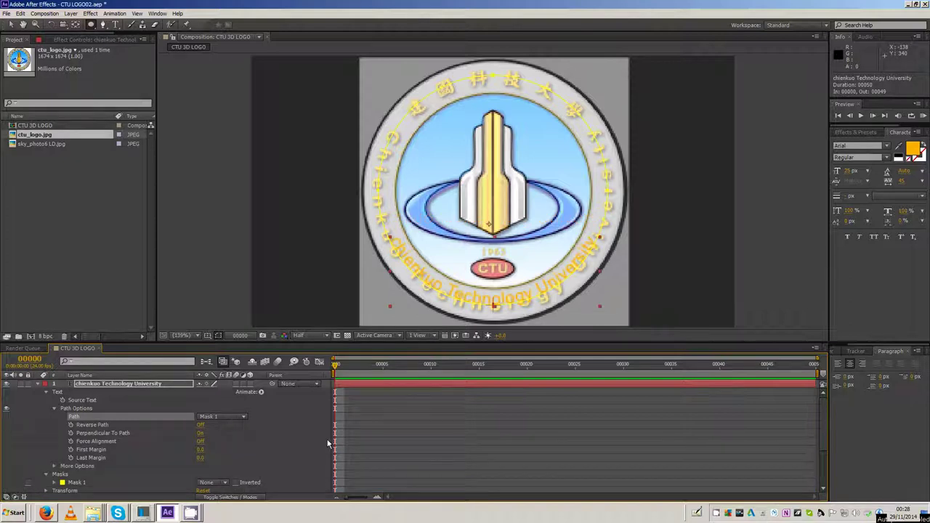
pyautogui.click(55, 409)
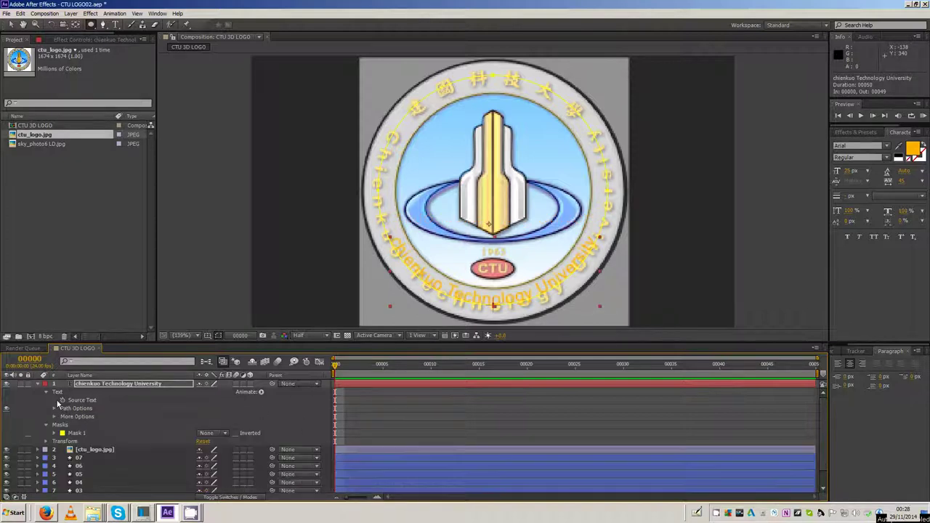
pyautogui.click(47, 393)
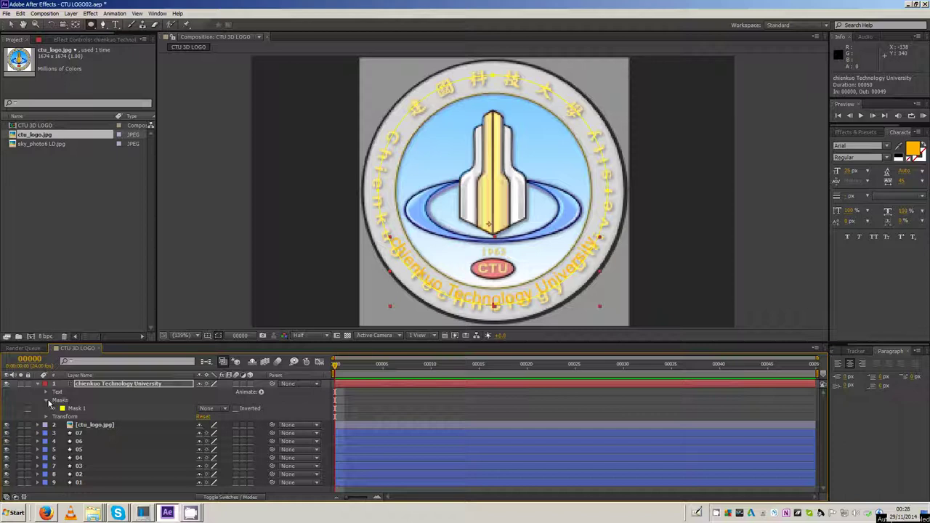
pyautogui.click(46, 401)
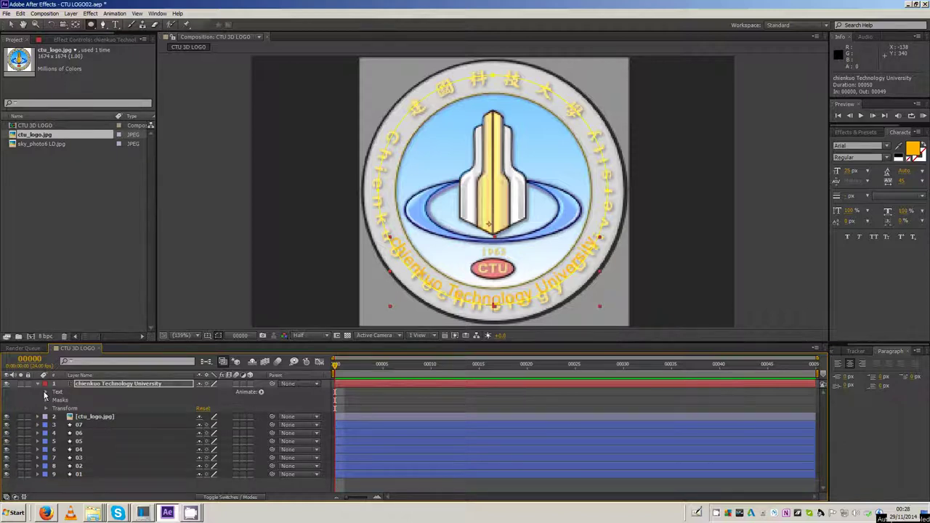
# Shift the arc text's baseline against the ring and set First Margin to 15.0
pyautogui.click(45, 393)
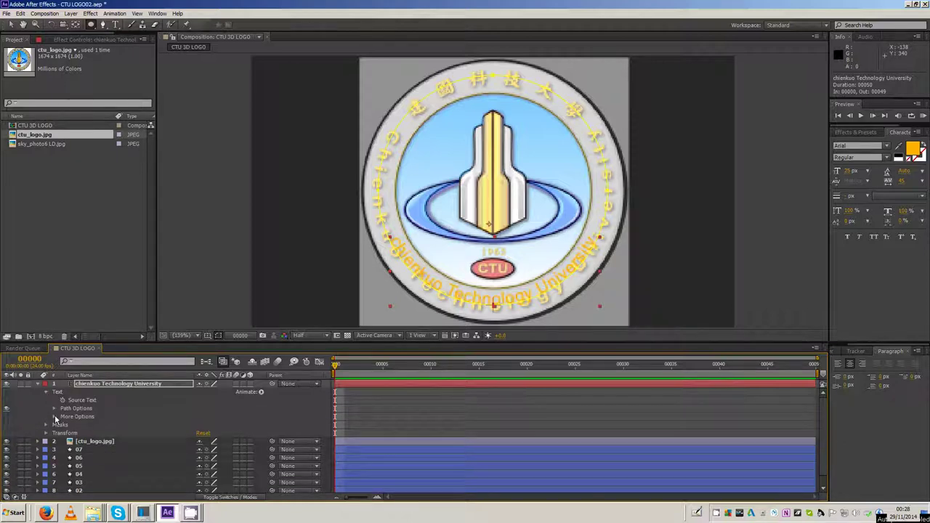
pyautogui.click(54, 408)
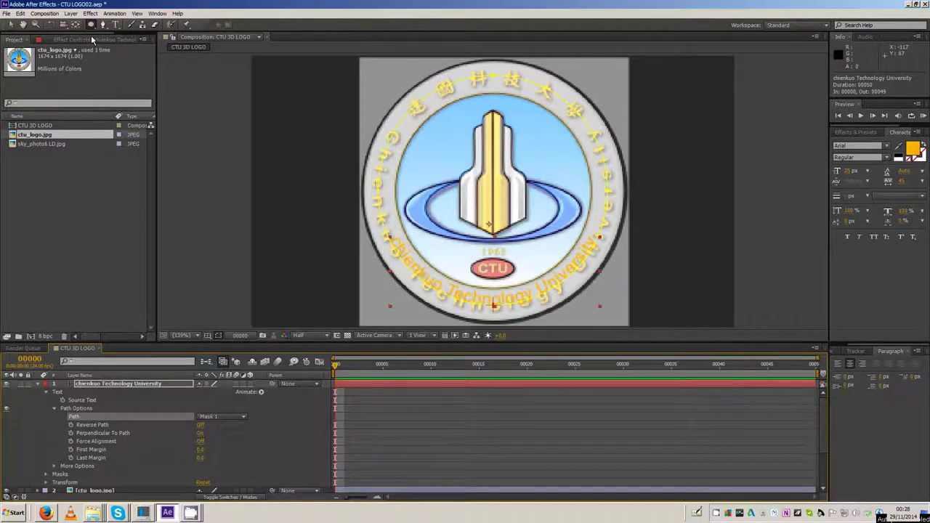
pyautogui.click(116, 25)
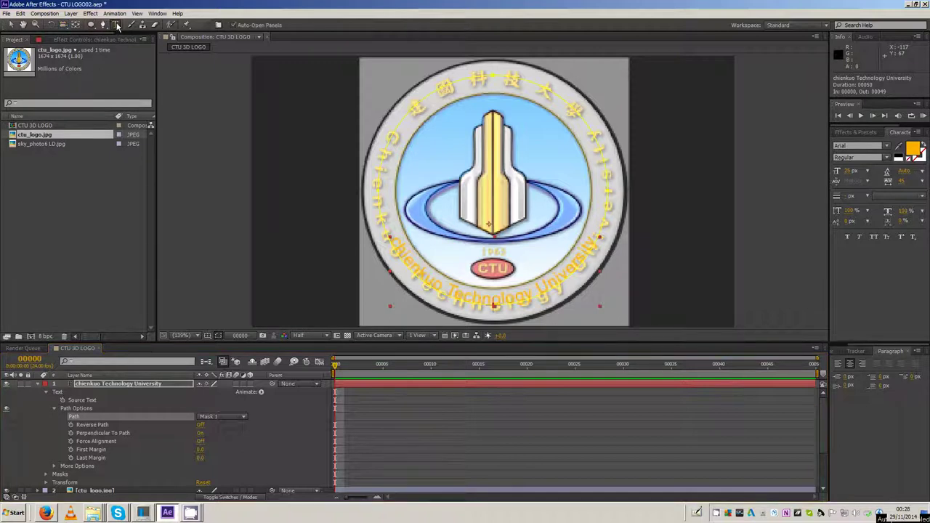
pyautogui.doubleClick(467, 295)
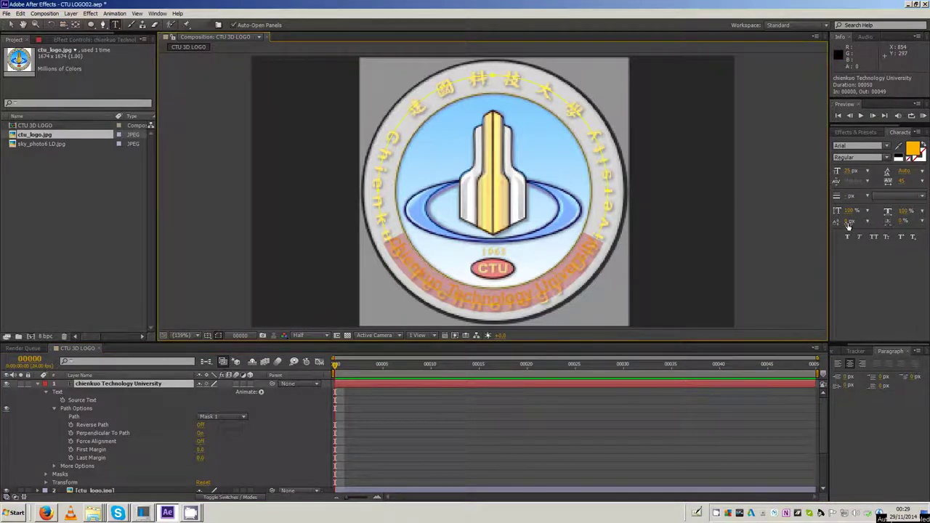
pyautogui.moveTo(847, 221); pyautogui.dragTo(847, 221)
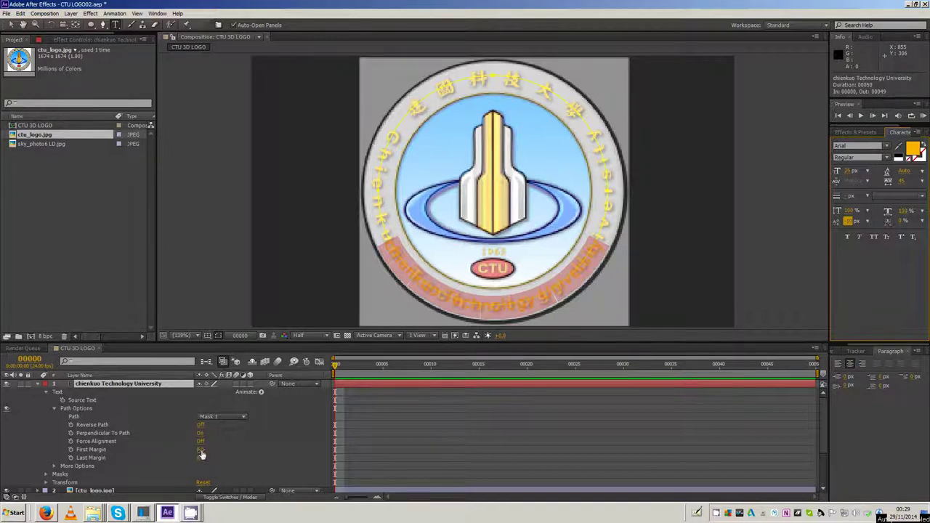
pyautogui.moveTo(201, 453)
pyautogui.mouseDown()
pyautogui.moveTo(135, 441)
pyautogui.moveTo(224, 464)
pyautogui.mouseUp()
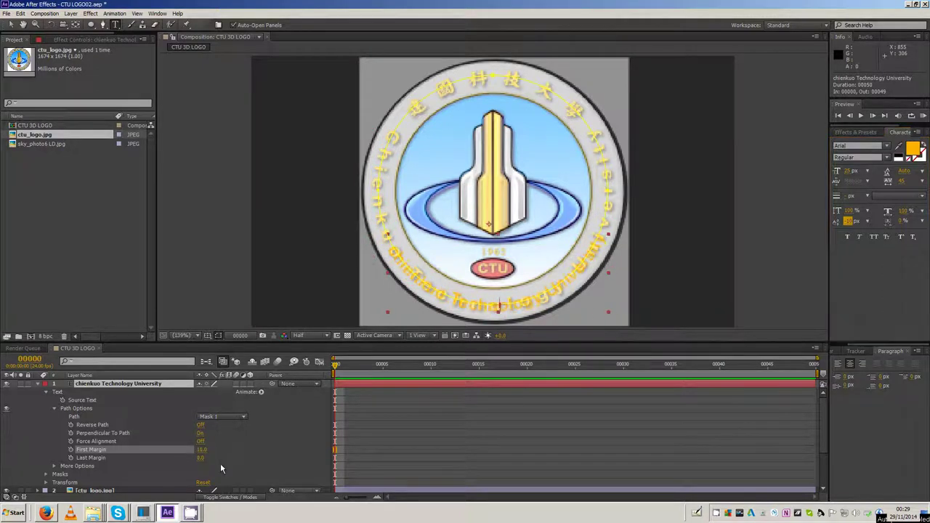
# Widen the arc text's tracking, set First Margin to 2.0 and capitalise 'Chienkuo'
pyautogui.tripleClick(530, 297)
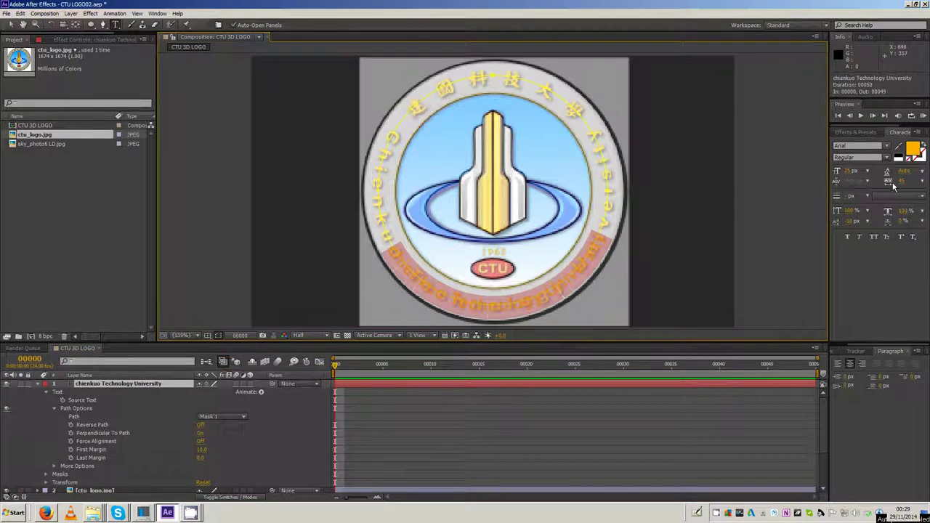
pyautogui.moveTo(901, 183); pyautogui.dragTo(919, 186)
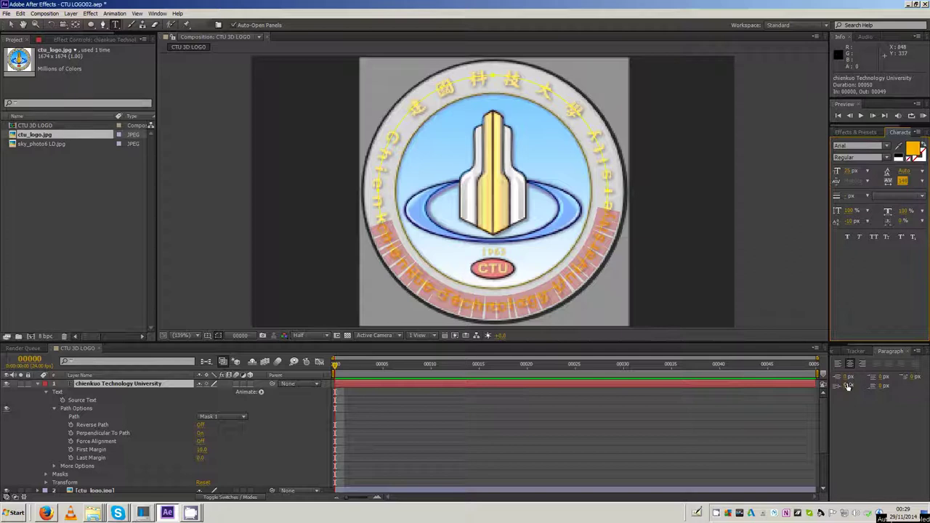
pyautogui.moveTo(903, 186); pyautogui.dragTo(927, 183)
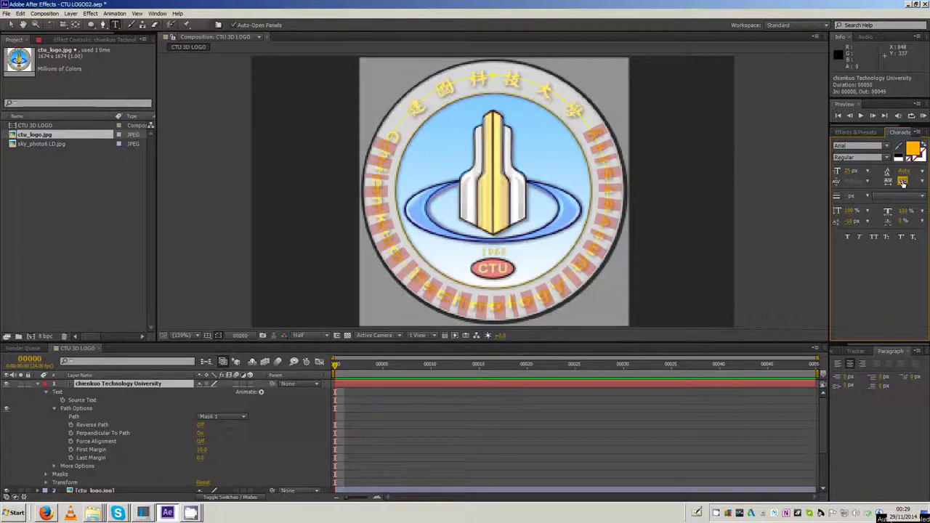
pyautogui.moveTo(903, 181); pyautogui.dragTo(923, 181)
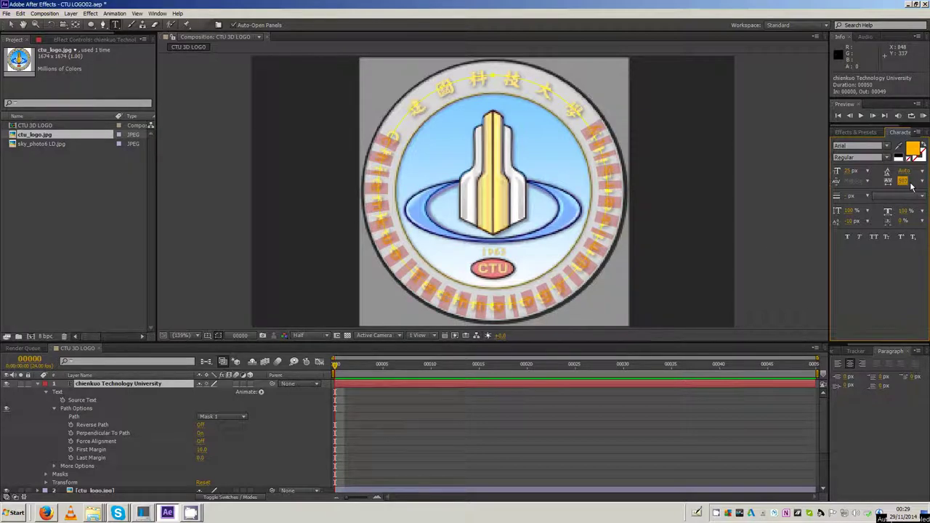
pyautogui.moveTo(201, 449); pyautogui.dragTo(198, 449)
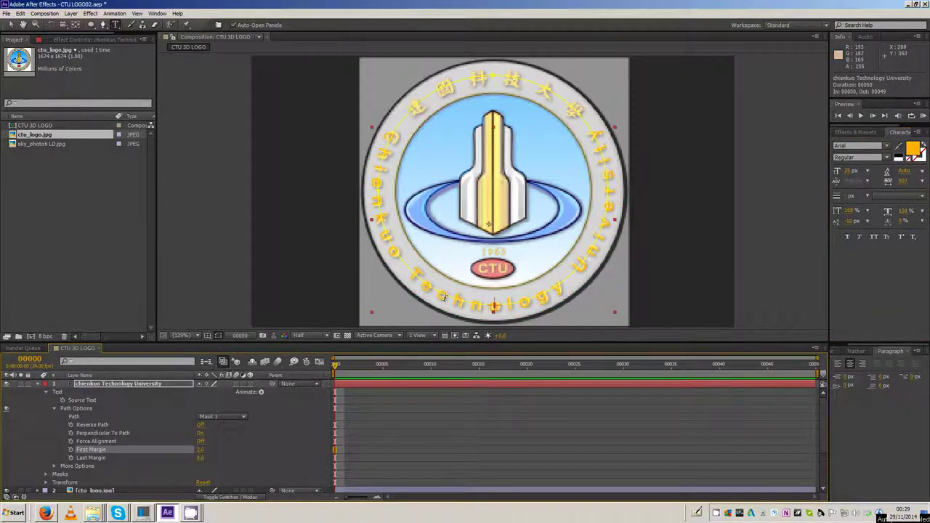
pyautogui.click(389, 138)
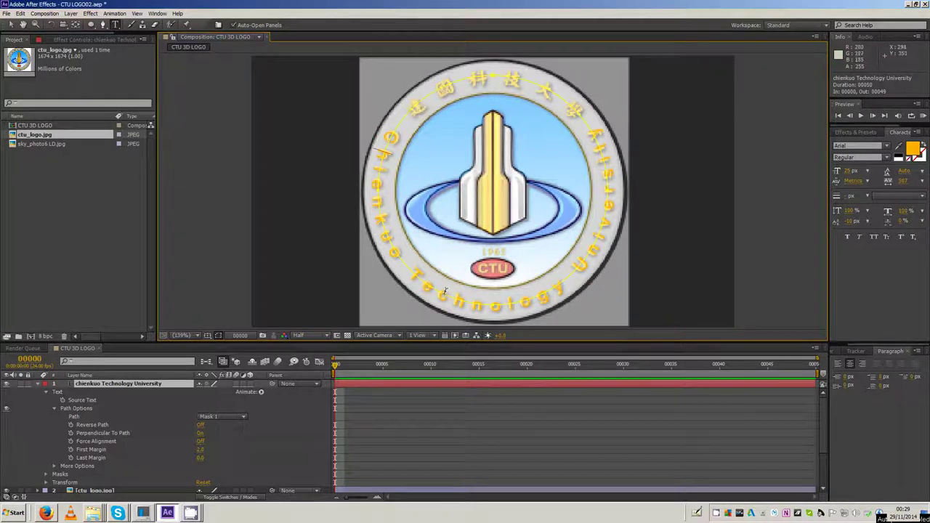
pyautogui.press('KP_Enter')
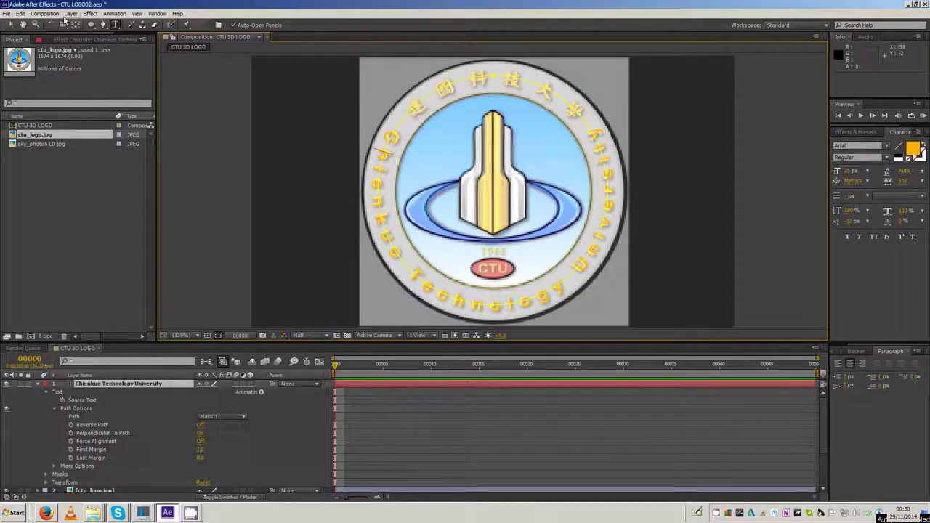
# Reshape the title's elliptical mask to fit the ring and nudge it one pixel left
pyautogui.click(11, 26)
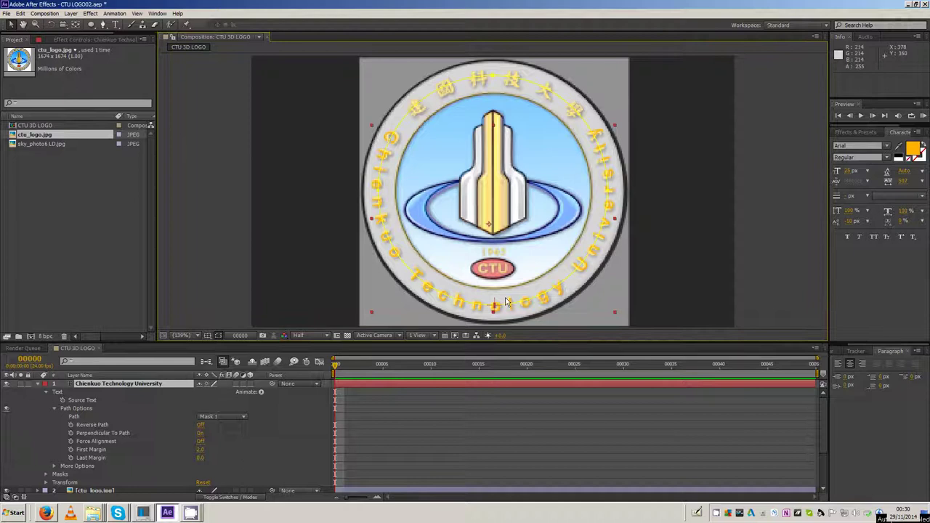
pyautogui.click(492, 79)
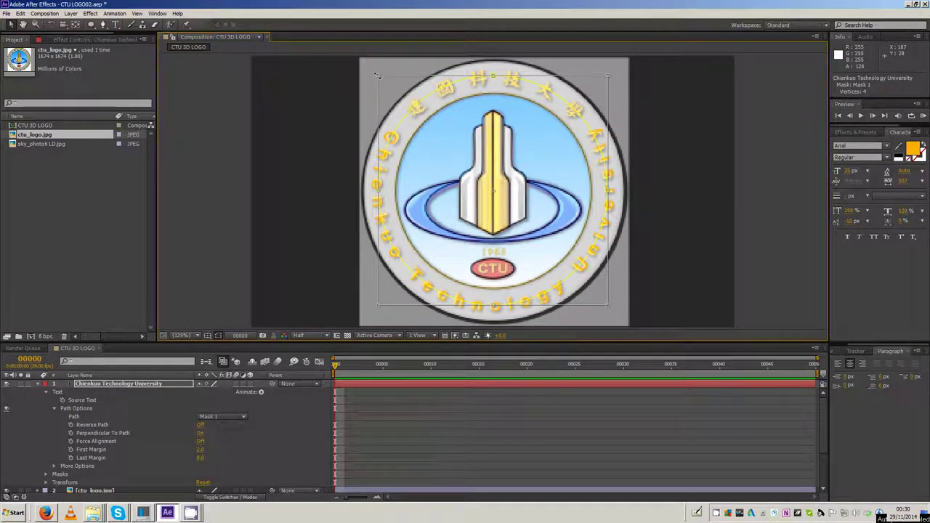
pyautogui.moveTo(376, 74); pyautogui.dragTo(379, 75)
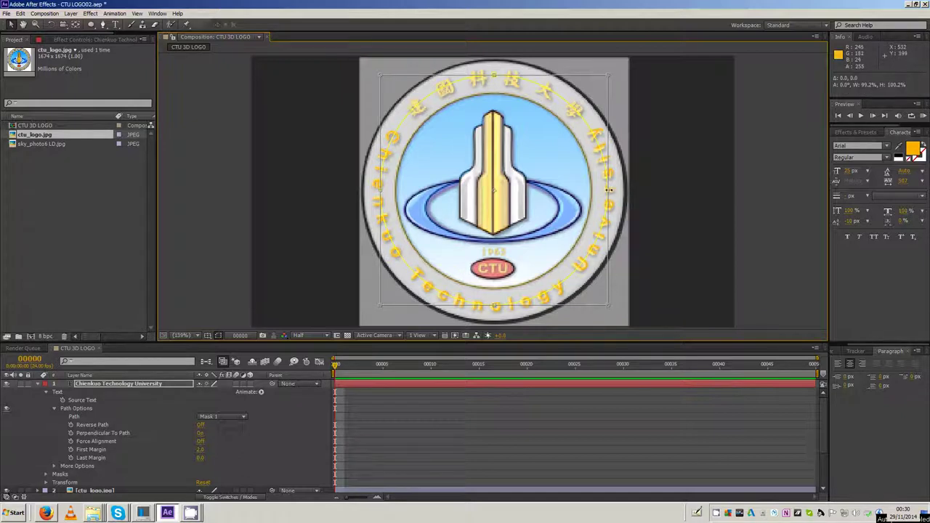
pyautogui.moveTo(608, 190); pyautogui.dragTo(607, 189)
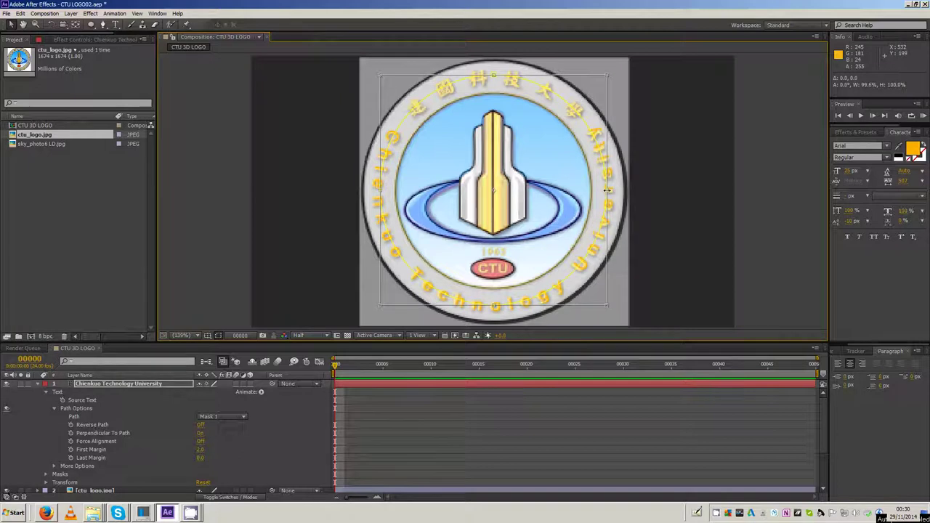
pyautogui.moveTo(494, 75); pyautogui.dragTo(493, 83)
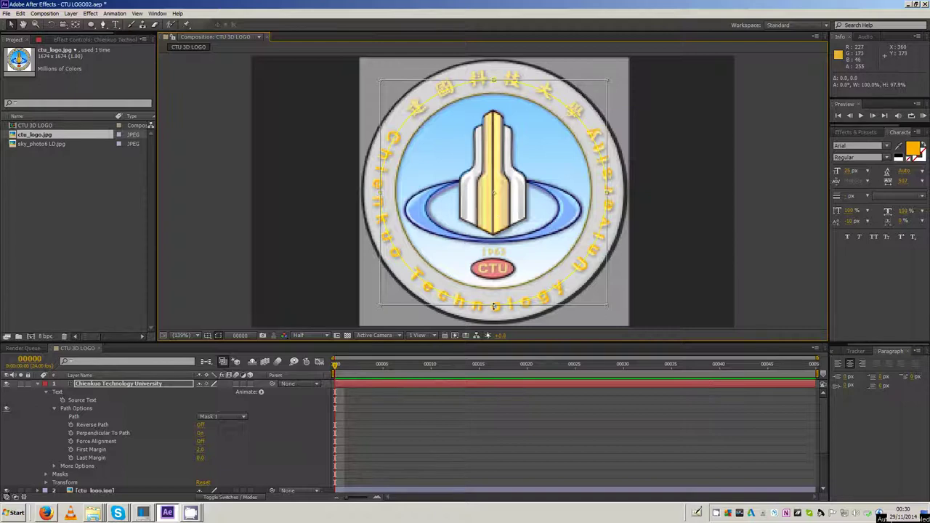
pyautogui.moveTo(493, 306); pyautogui.dragTo(494, 308)
pyautogui.press('Left')
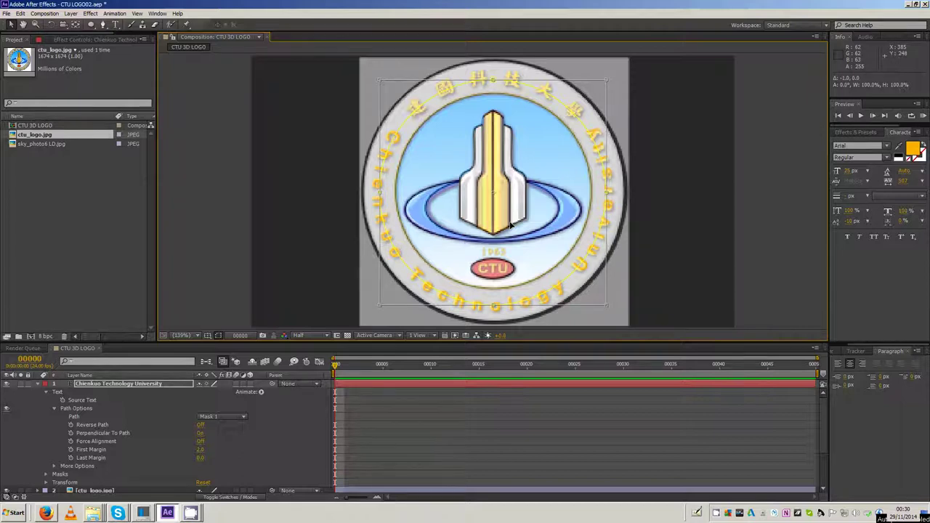
# Set the arc text's tracking to 500
pyautogui.click(904, 180)
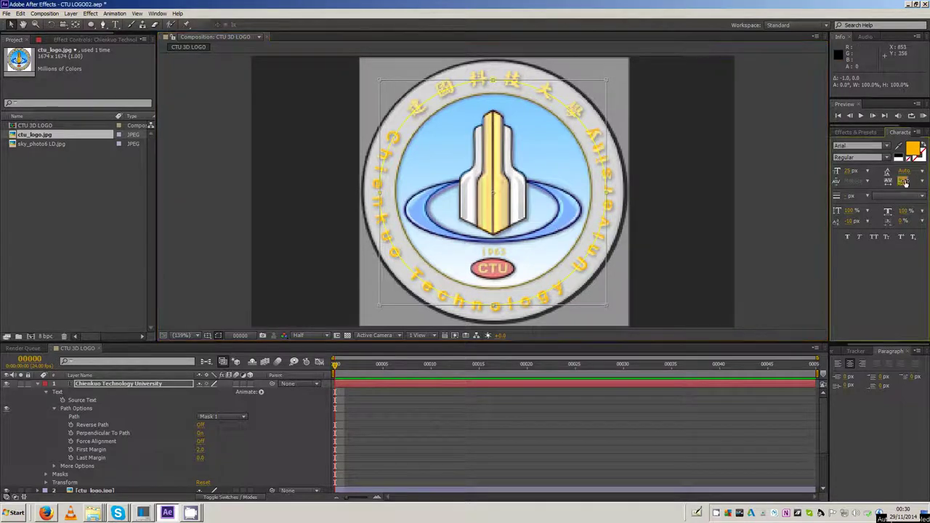
pyautogui.write('500')
pyautogui.press('Return')
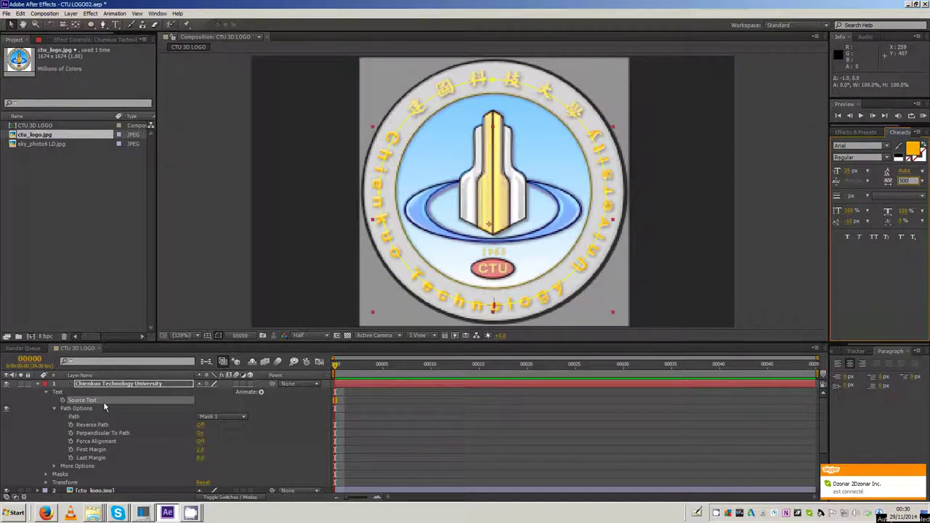
# Duplicate the university text layer and rename the copy 'TAIWAN :)'
pyautogui.click(37, 383)
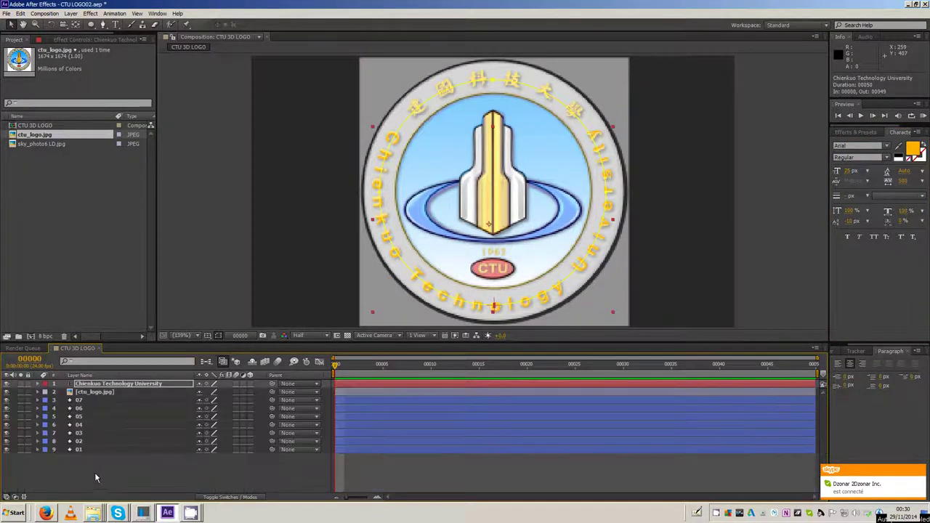
pyautogui.click(130, 402)
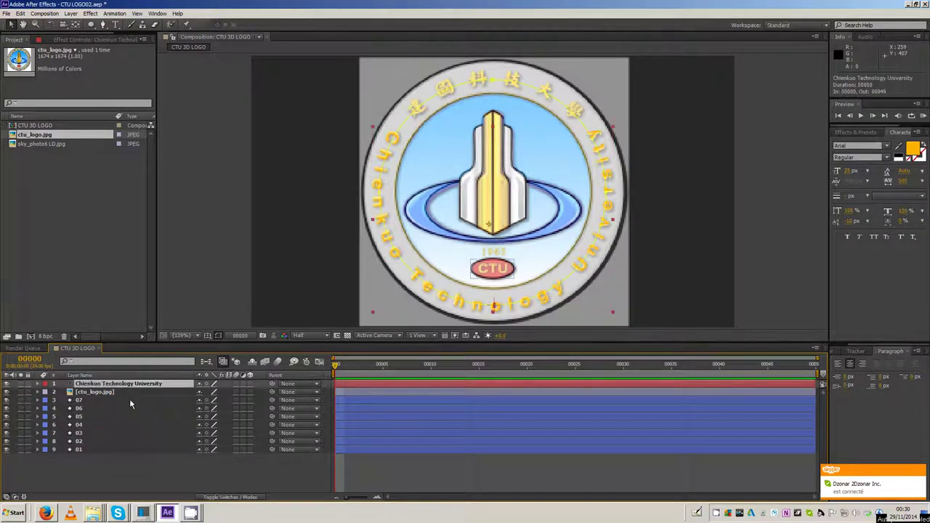
pyautogui.click(95, 388)
pyautogui.hotkey('ctrl', 'd')
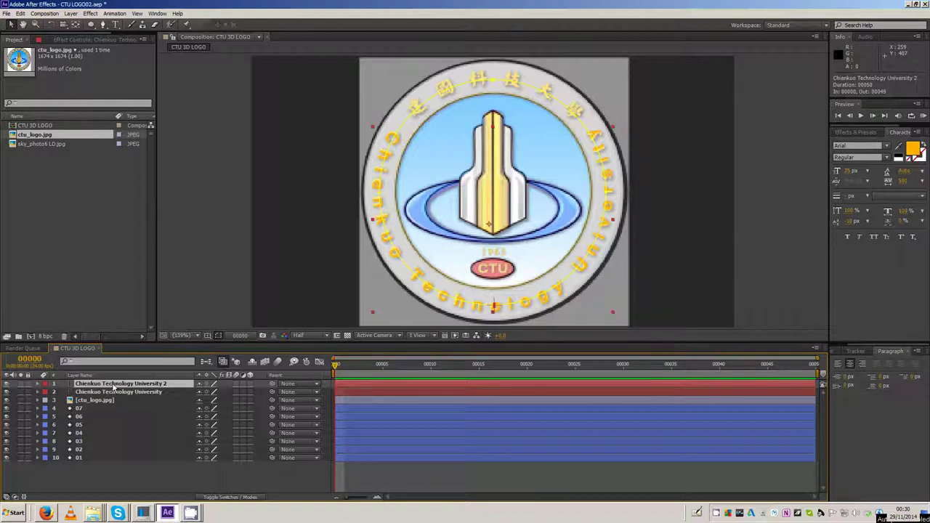
pyautogui.press('Return')
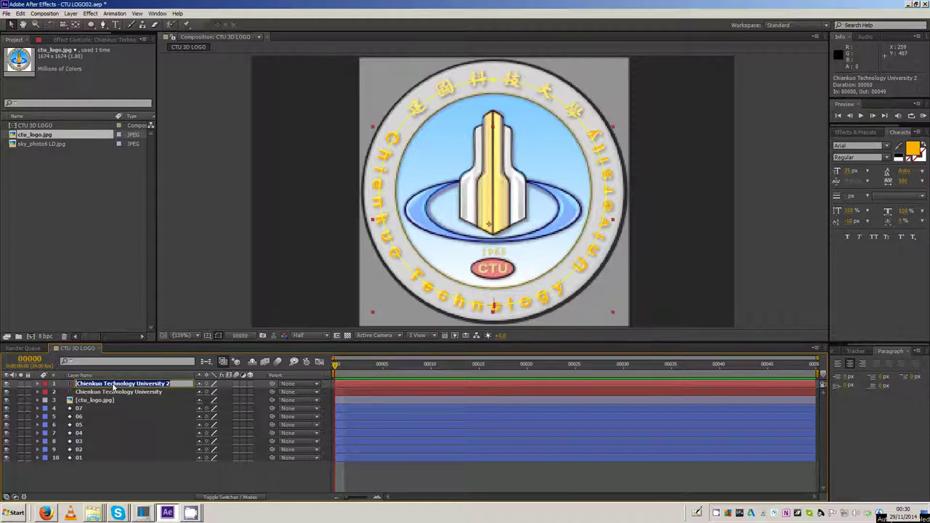
pyautogui.write('TAIWAN')
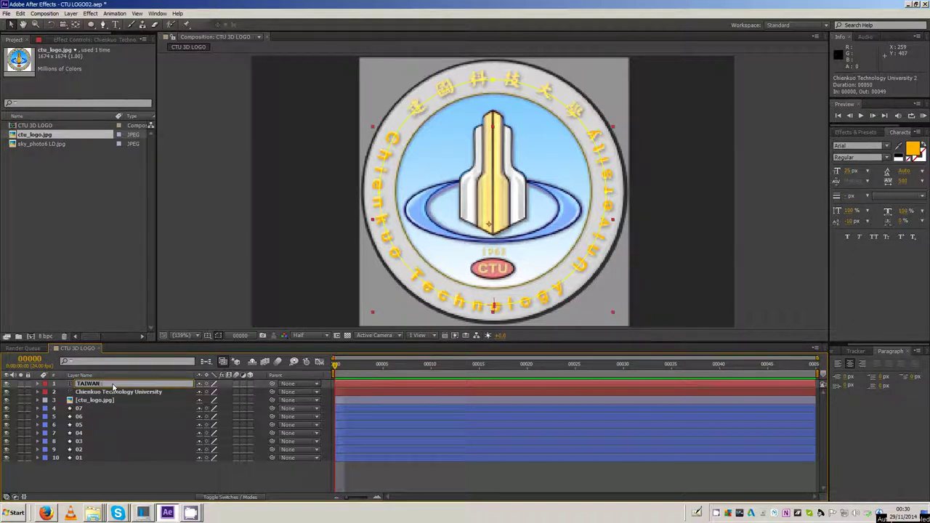
pyautogui.write(')')
pyautogui.press('Return')
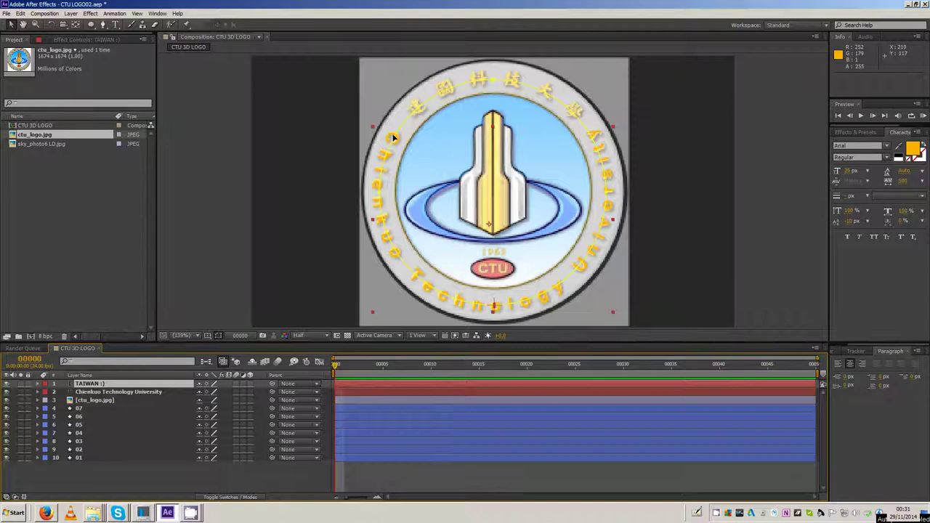
# Retype the duplicated ring text as TAIWAN and solo that layer
pyautogui.click(115, 24)
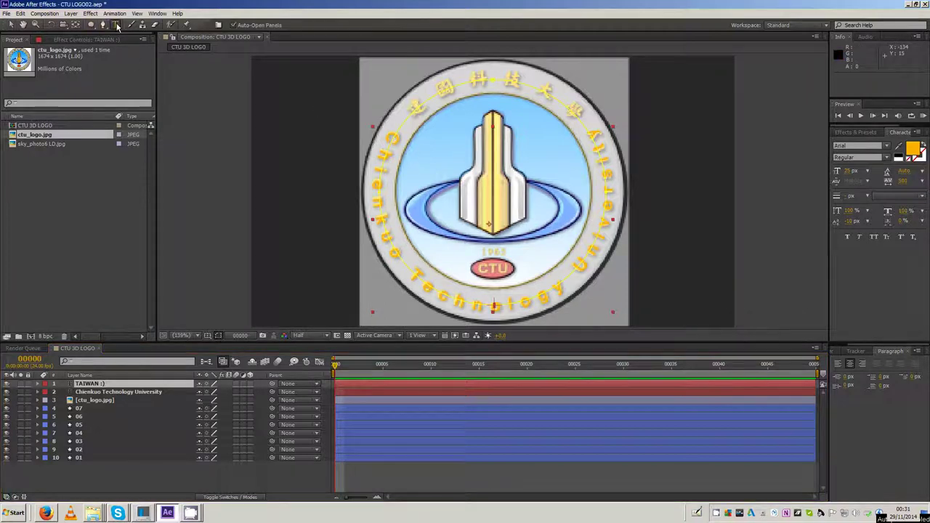
pyautogui.click(386, 145)
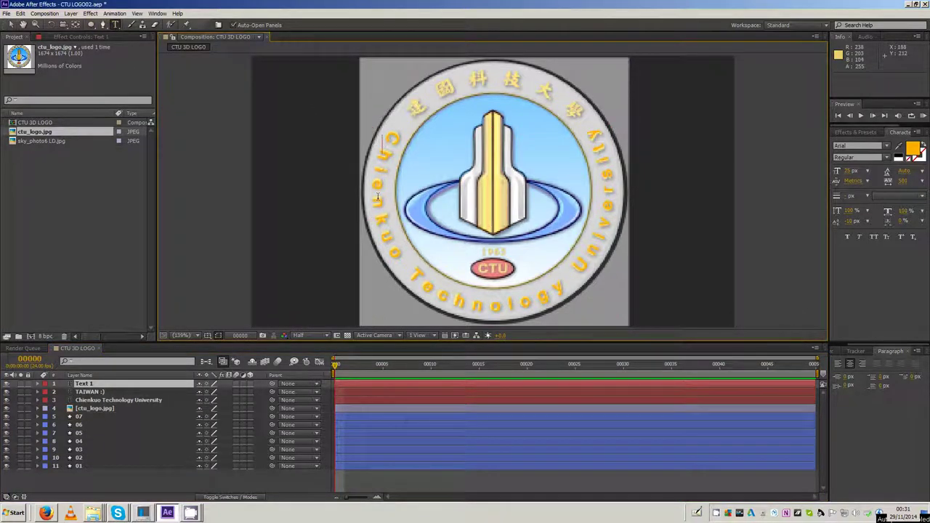
pyautogui.press('Escape')
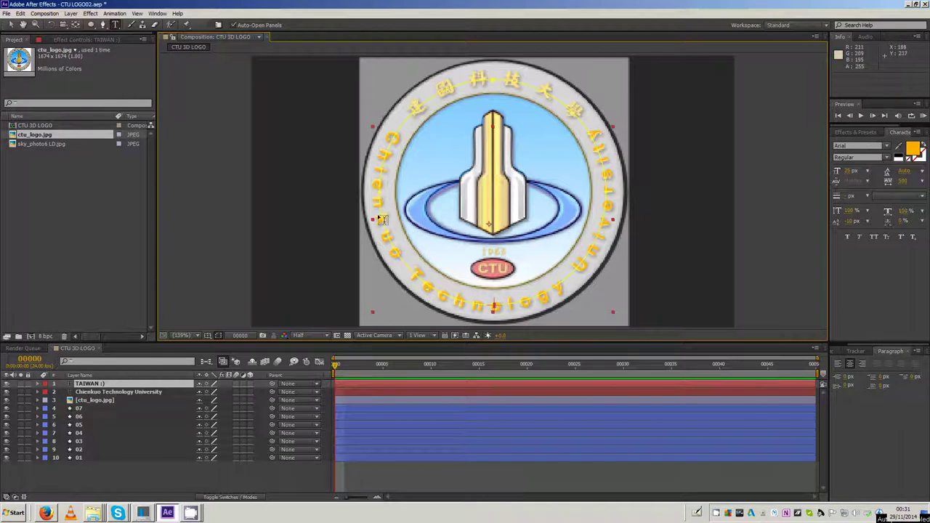
pyautogui.tripleClick(381, 218)
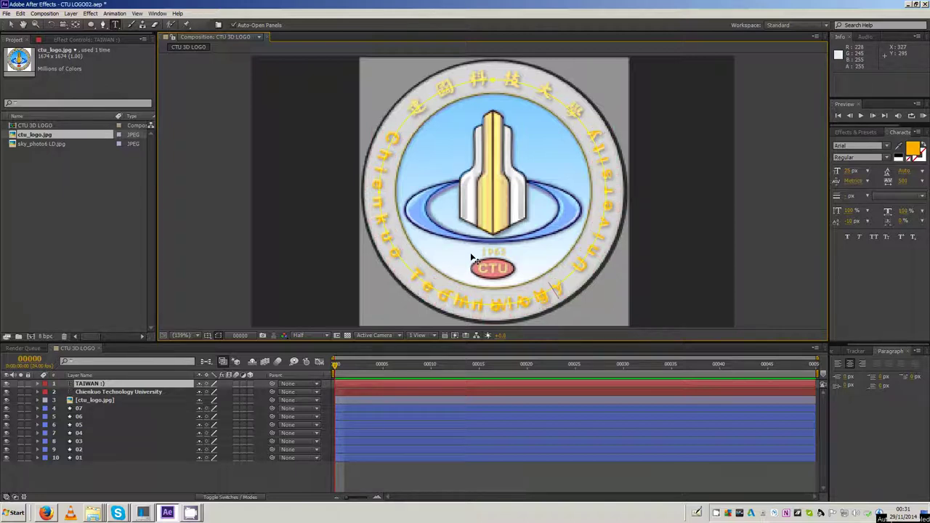
pyautogui.click(21, 385)
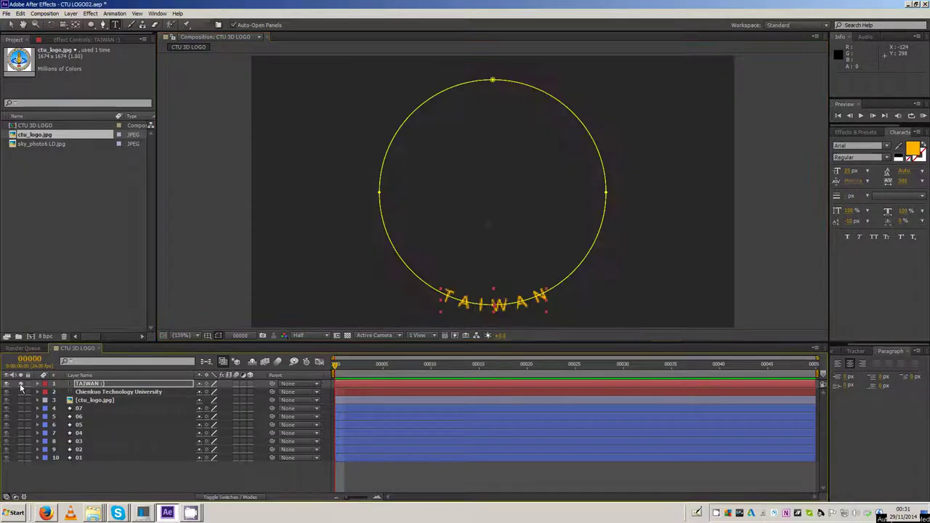
# Reverse TAIWAN's path direction and drag First Margin to -326.0
pyautogui.click(86, 482)
pyautogui.click(90, 385)
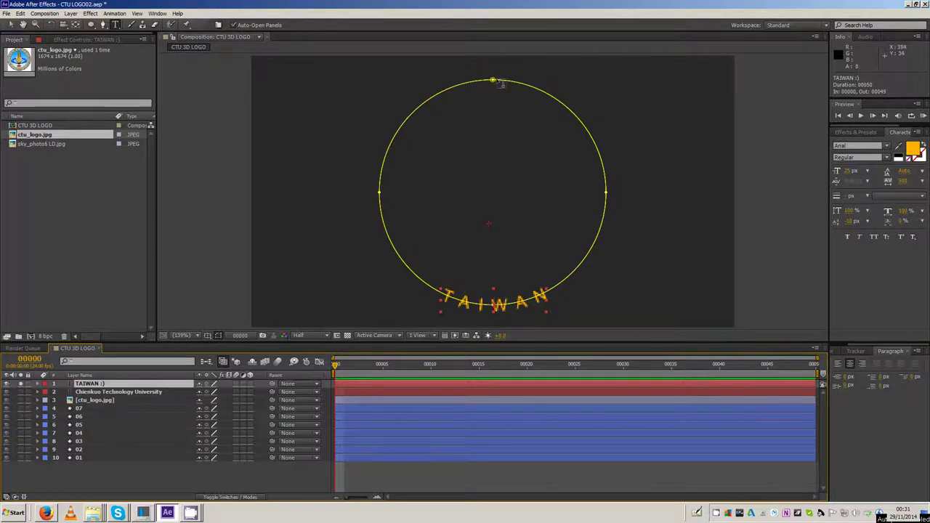
pyautogui.click(39, 384)
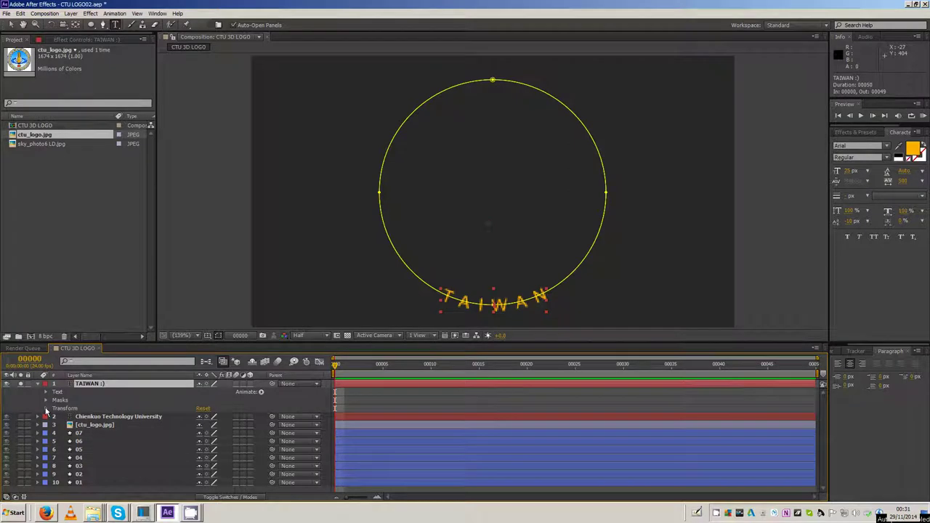
pyautogui.click(46, 392)
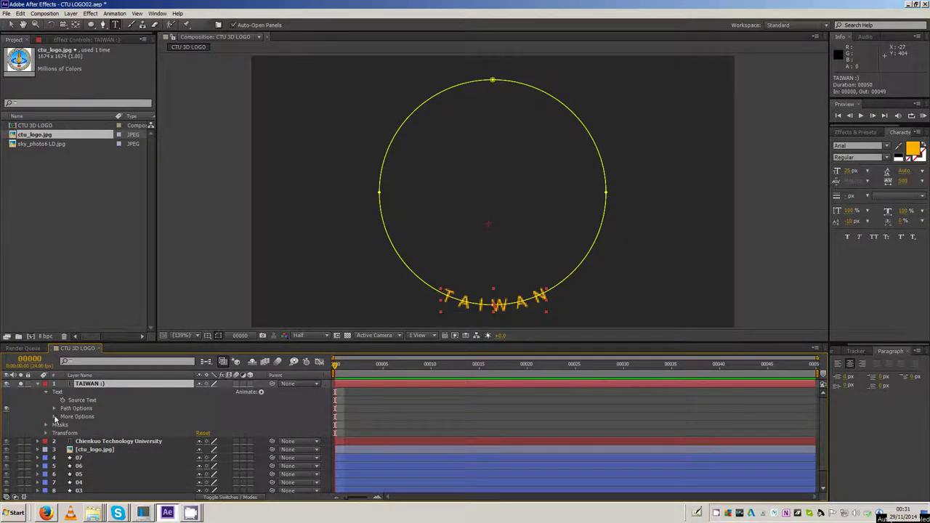
pyautogui.click(54, 409)
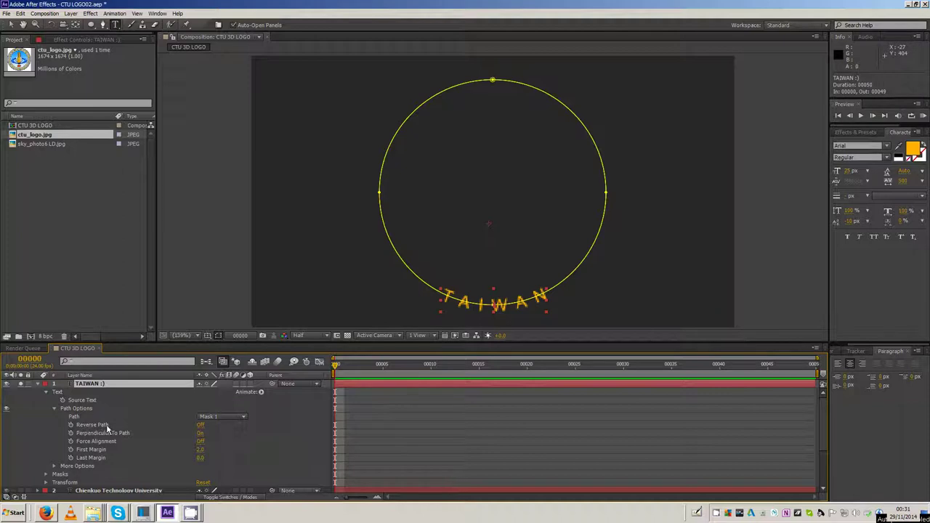
pyautogui.click(201, 426)
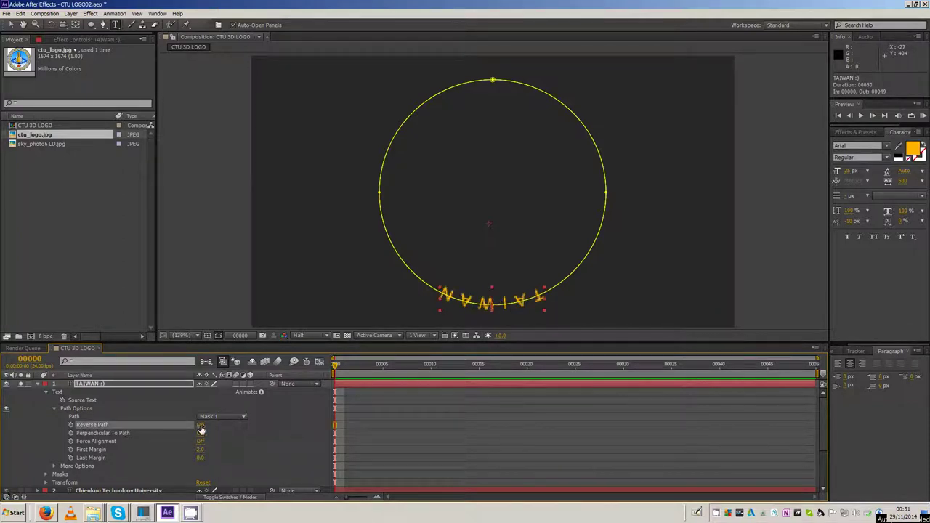
pyautogui.moveTo(201, 452); pyautogui.dragTo(117, 450)
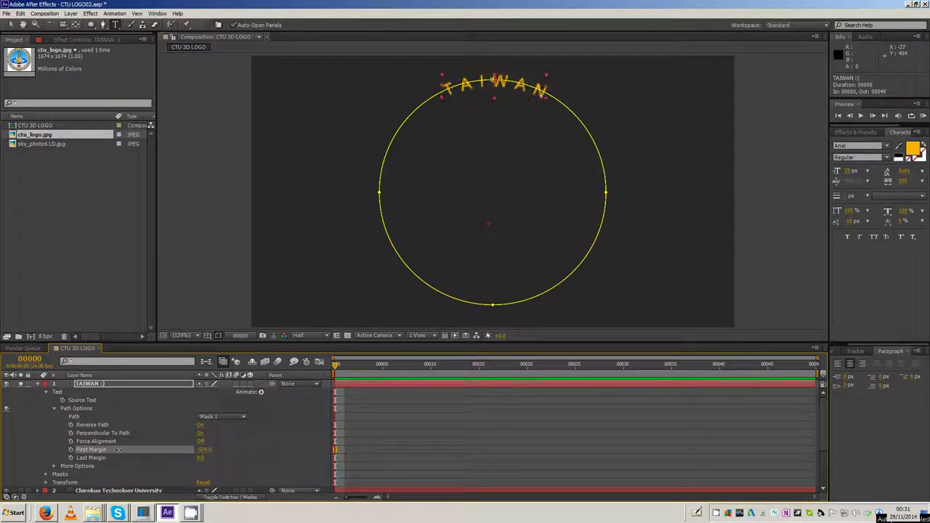
# Toggle Reverse Path until TAIWAN reads upright across the top, then collapse its properties
pyautogui.click(199, 425)
pyautogui.click(201, 428)
pyautogui.click(202, 427)
pyautogui.click(201, 427)
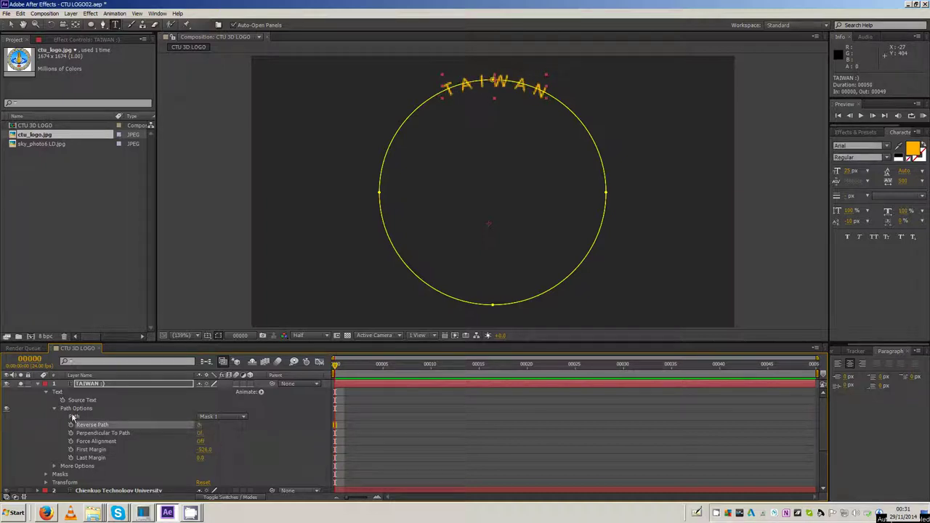
pyautogui.click(57, 412)
pyautogui.click(46, 392)
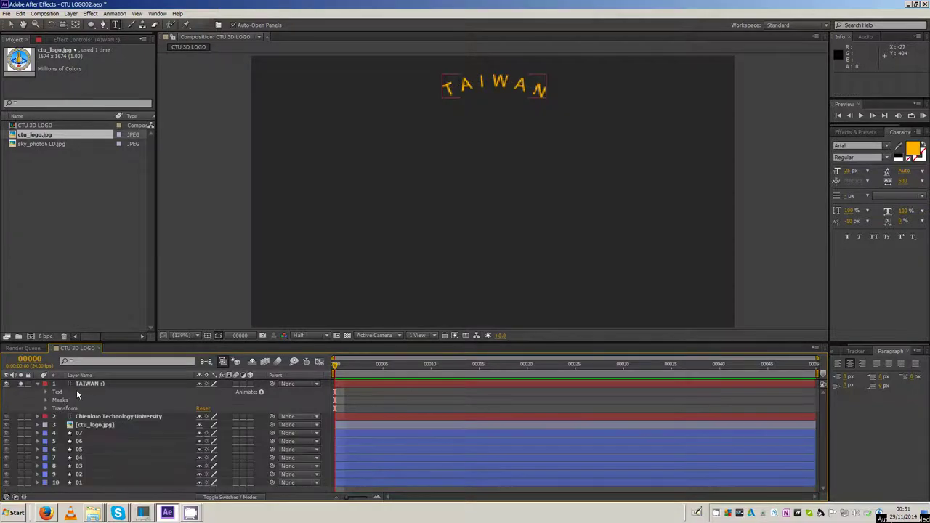
pyautogui.click(38, 384)
# Show the university text and ctu_logo.jpg layers alongside TAIWAN, then bring Firefox forward
pyautogui.click(21, 392)
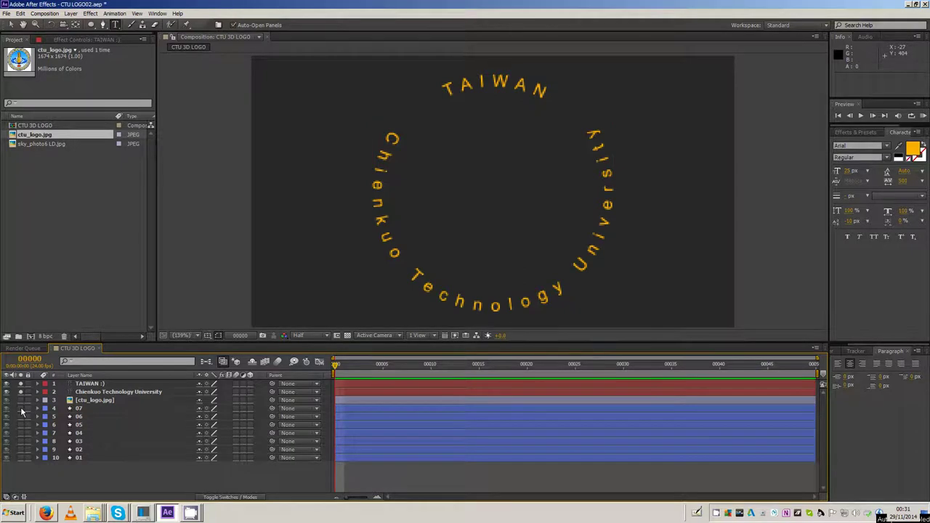
pyautogui.click(20, 400)
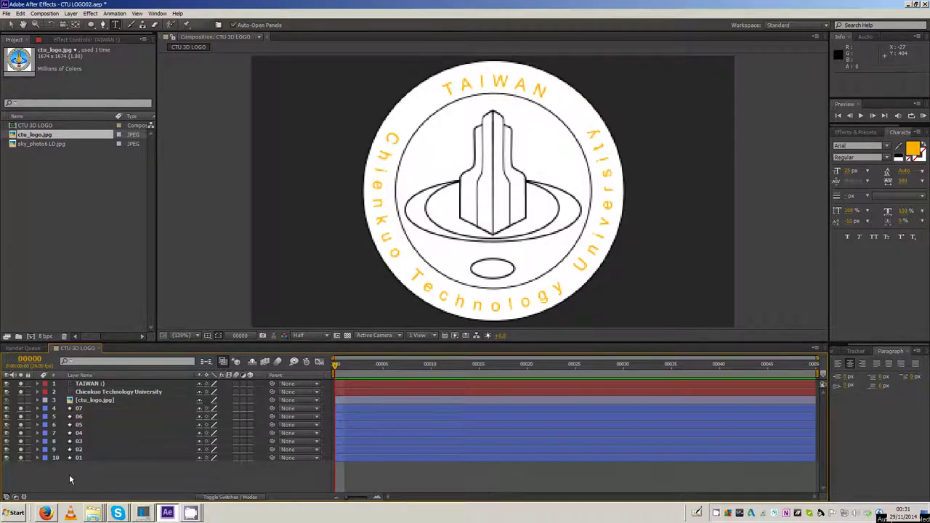
pyautogui.click(22, 400)
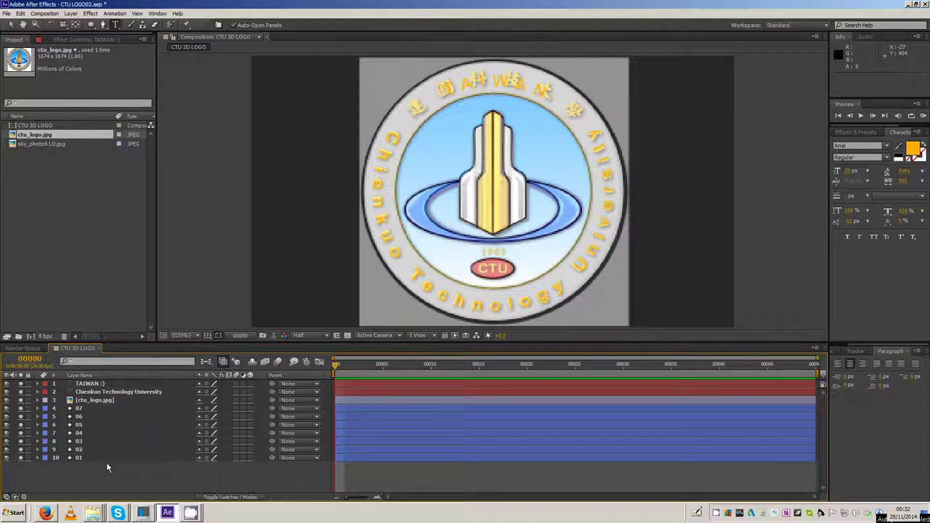
pyautogui.click(71, 513)
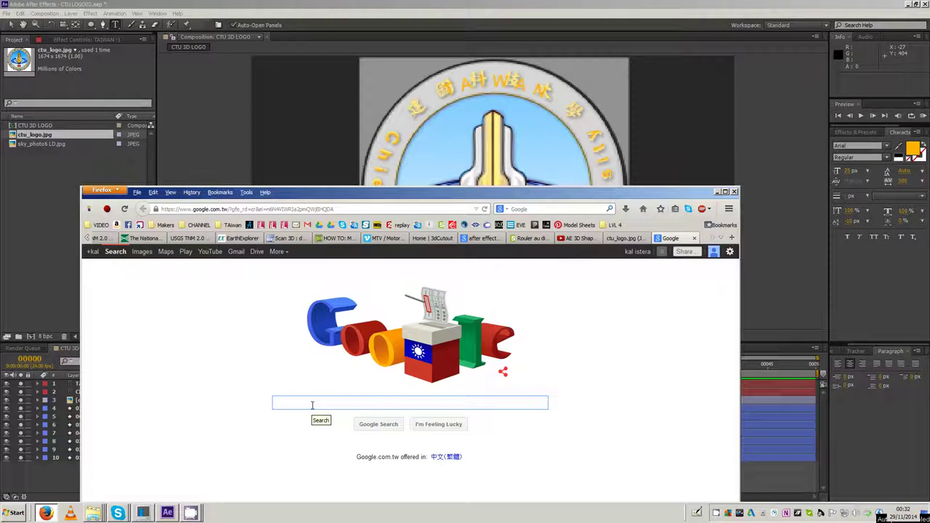
# Search Google for 'chienkuo technology university'
pyautogui.write('chienkuo')
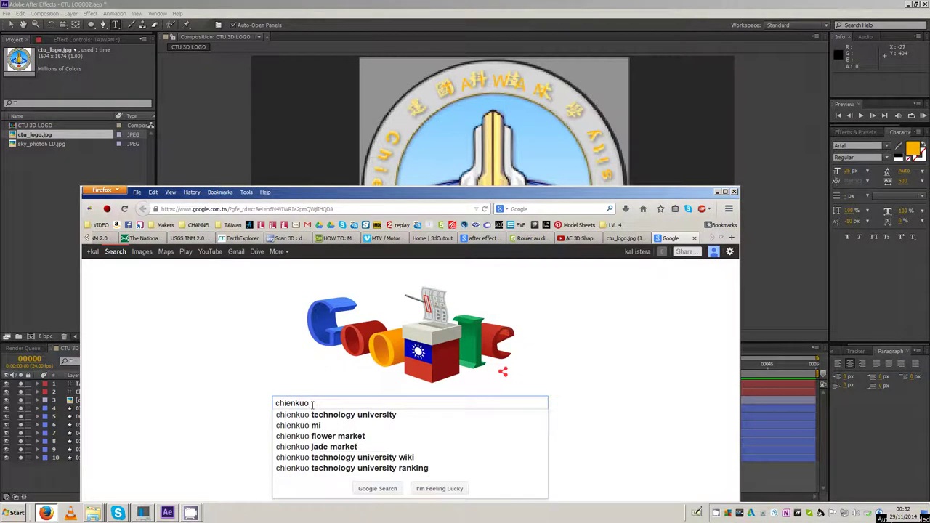
pyautogui.click(336, 414)
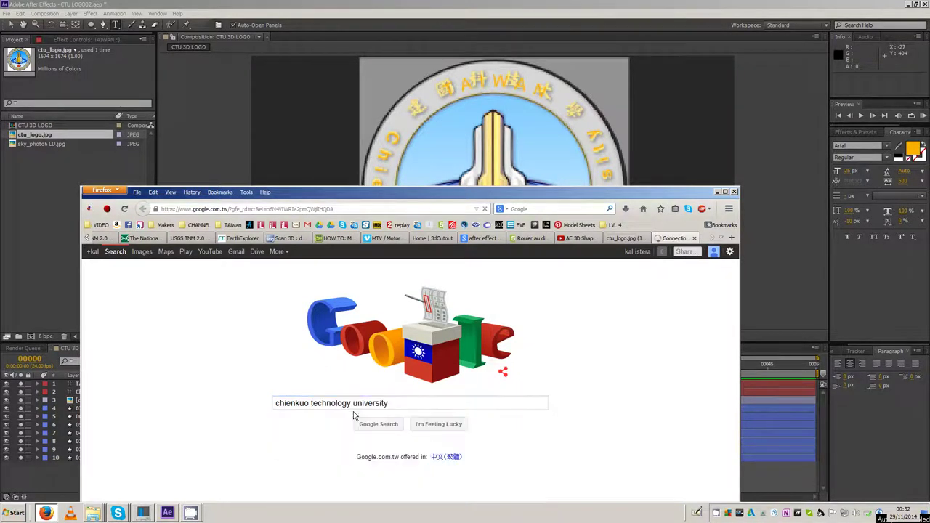
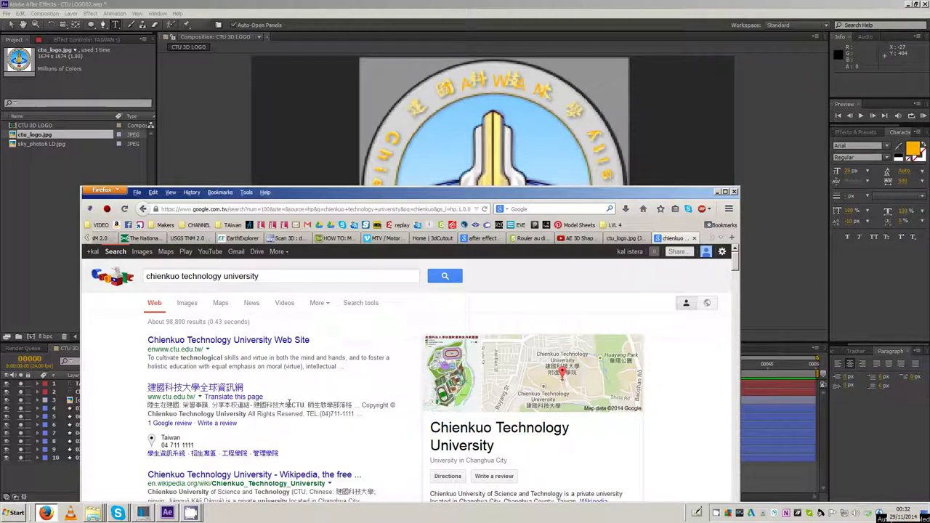
# Copy the university's Chinese name from the Google result, then minimize Firefox
pyautogui.moveTo(292, 405); pyautogui.dragTo(256, 411)
pyautogui.hotkey('ctrl', 'c')
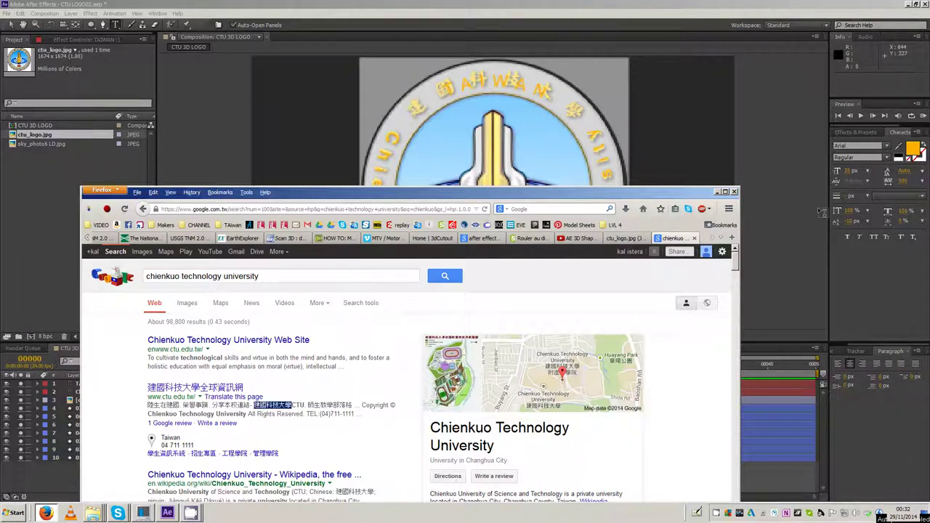
pyautogui.click(718, 192)
# Duplicate the TAIWAN :) text layer and paste 建國科技大學 into the arc text
pyautogui.click(78, 385)
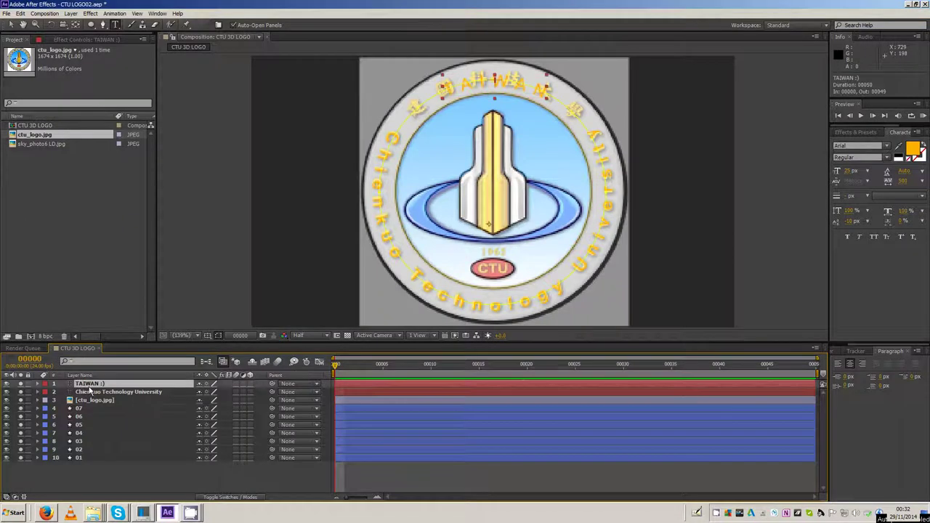
pyautogui.hotkey('ctrl', 'd')
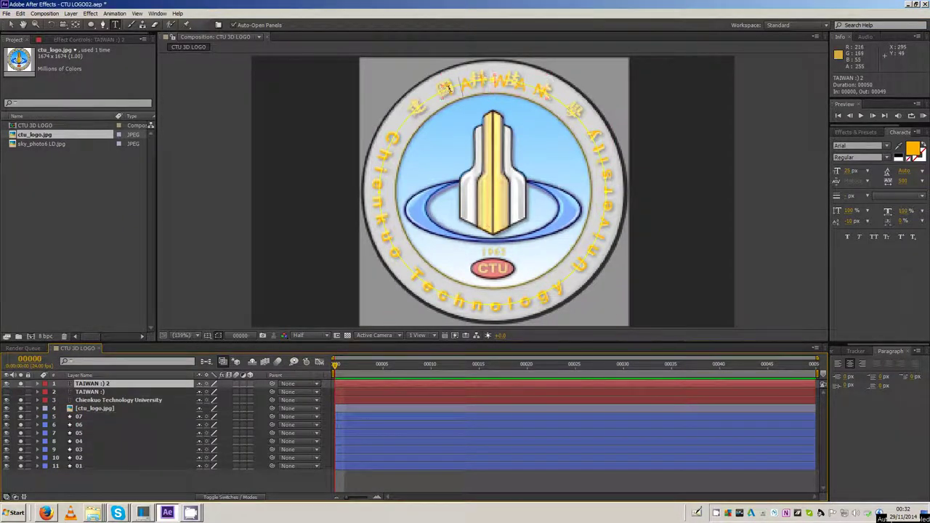
pyautogui.doubleClick(445, 87)
pyautogui.hotkey('ctrl', 'v')
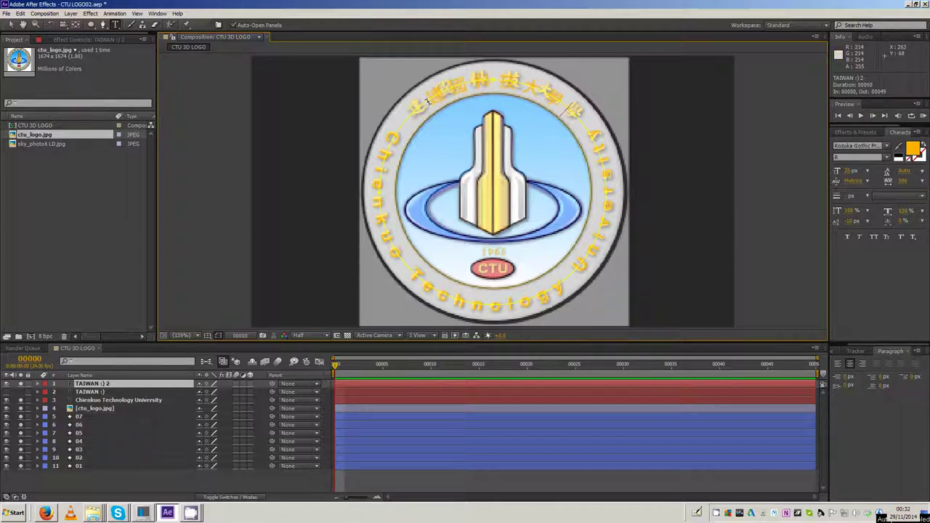
# Set the tracking of the Chinese arc text to 1000
pyautogui.moveTo(428, 102); pyautogui.dragTo(570, 113)
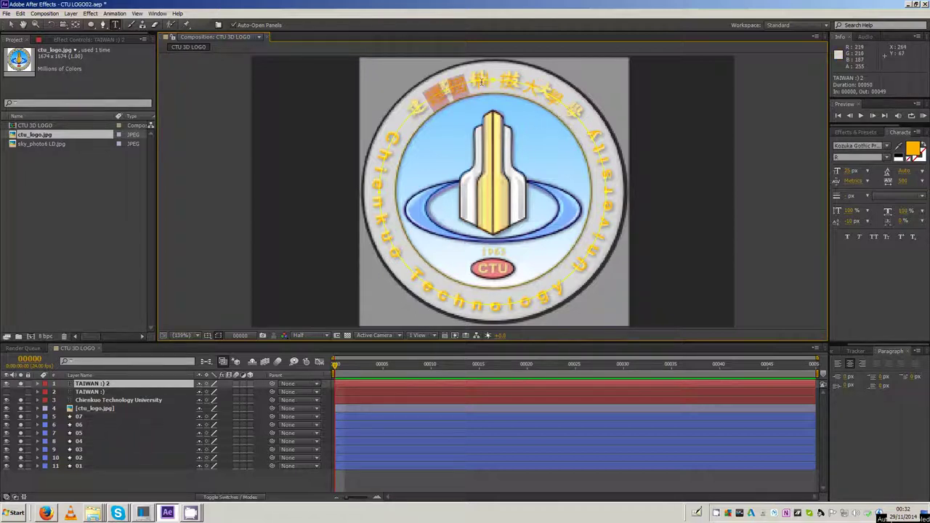
pyautogui.moveTo(905, 182)
pyautogui.mouseDown()
pyautogui.moveTo(926, 182)
pyautogui.moveTo(899, 182)
pyautogui.mouseUp()
pyautogui.click(902, 182)
pyautogui.write('1000')
pyautogui.press('Return')
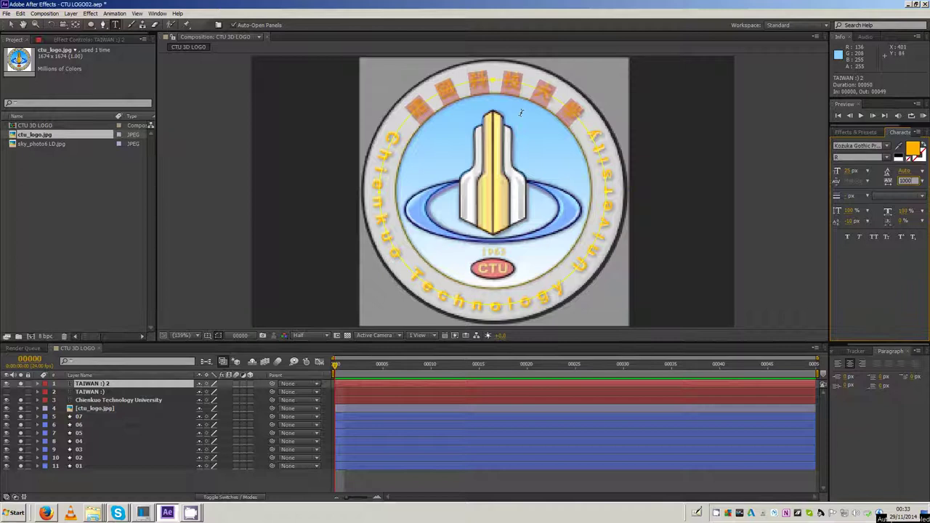
pyautogui.click(566, 99)
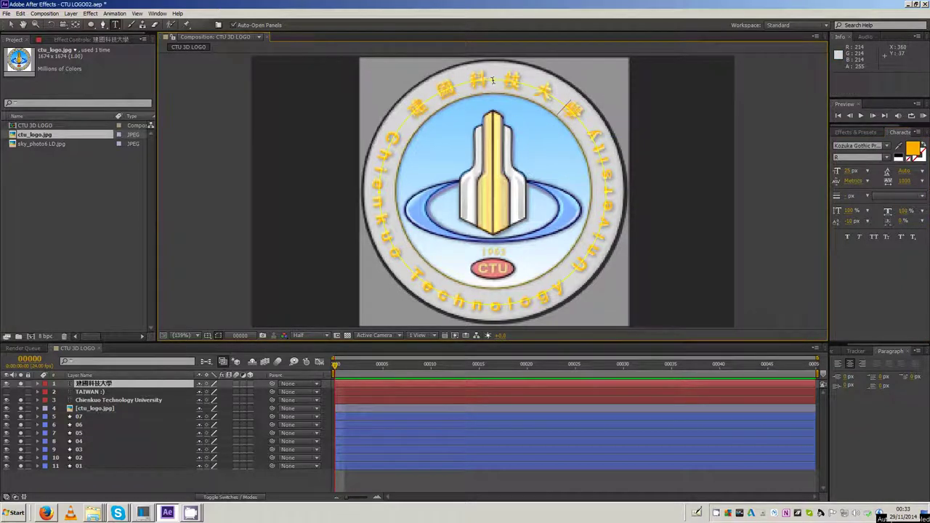
pyautogui.click(11, 24)
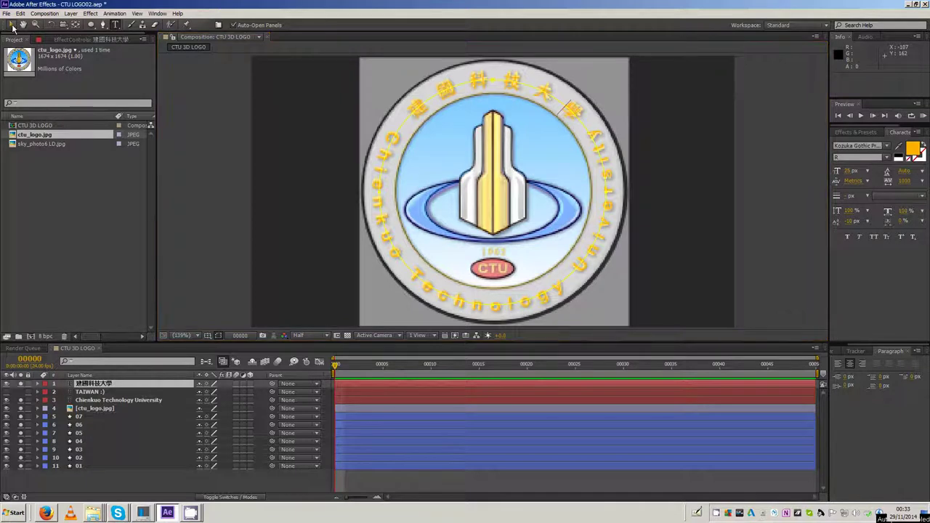
# Nudge Mask 1's top vertex to re-centre the Chinese text, then select the original TAIWAN :) layer
pyautogui.click(269, 181)
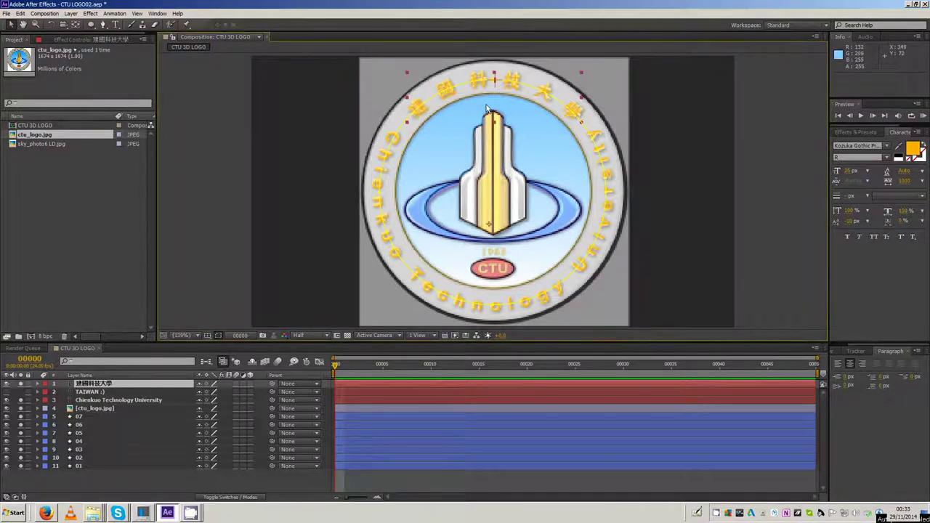
pyautogui.click(92, 385)
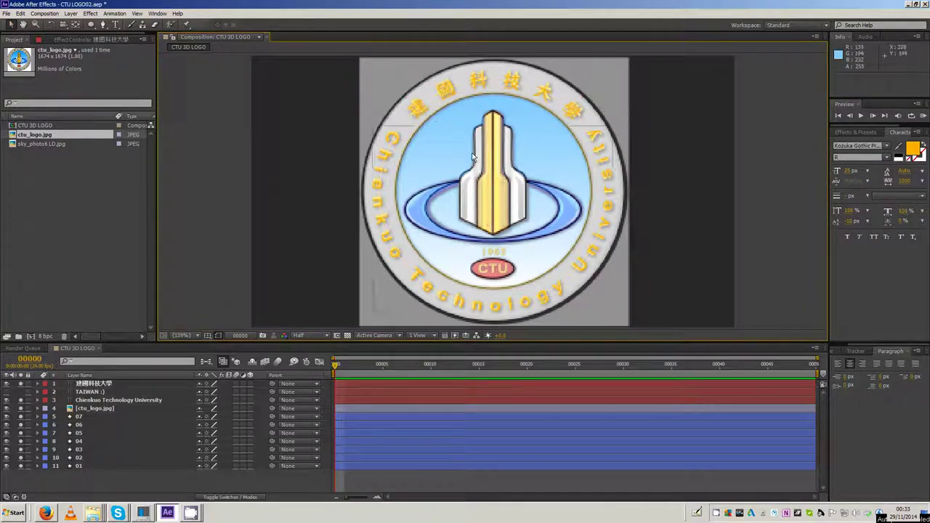
pyautogui.click(91, 385)
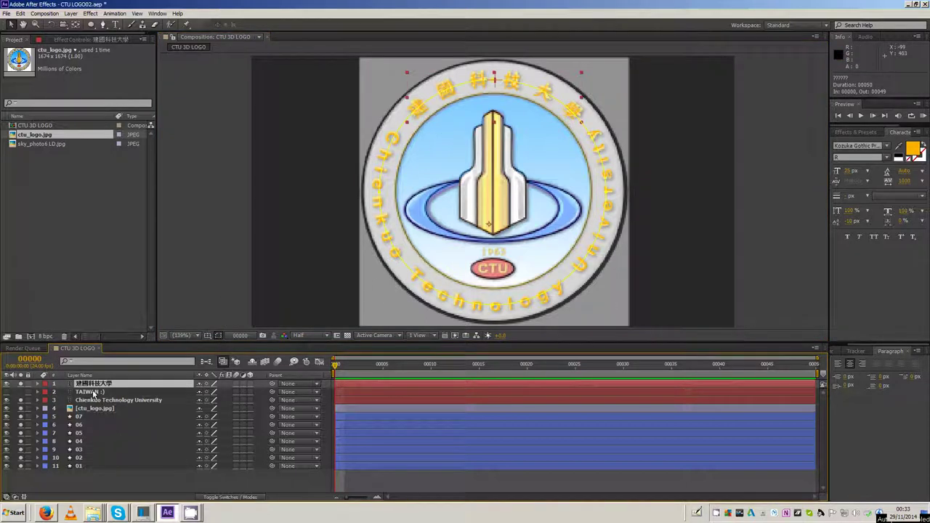
pyautogui.click(39, 384)
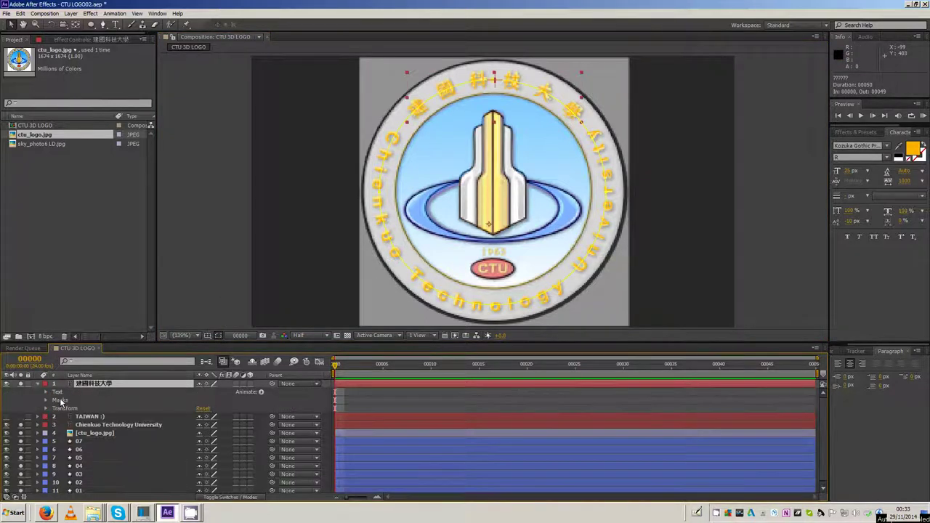
pyautogui.click(60, 400)
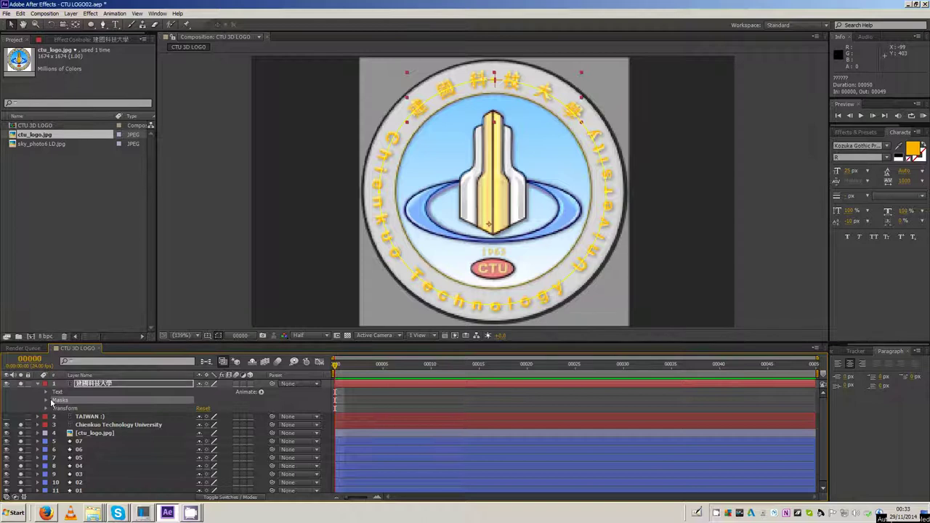
pyautogui.click(46, 400)
pyautogui.click(76, 408)
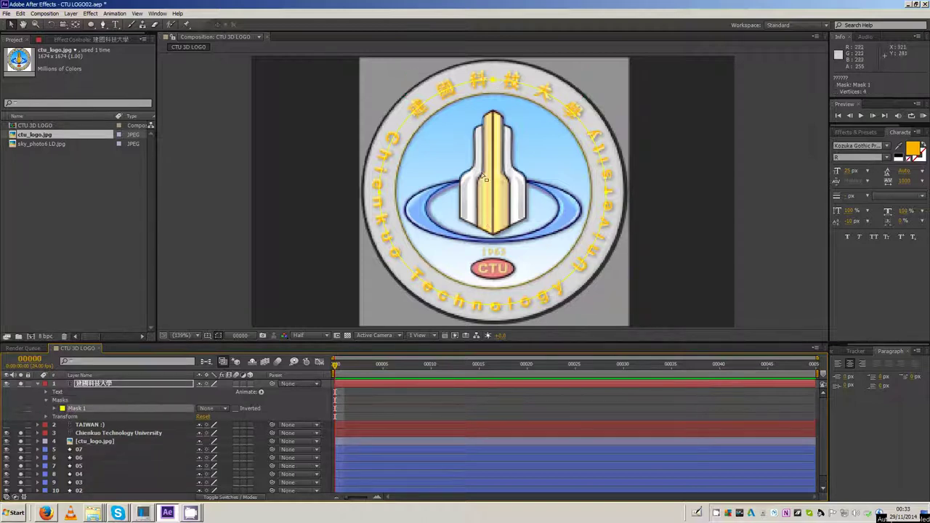
pyautogui.click(494, 82)
pyautogui.moveTo(494, 82); pyautogui.dragTo(493, 79)
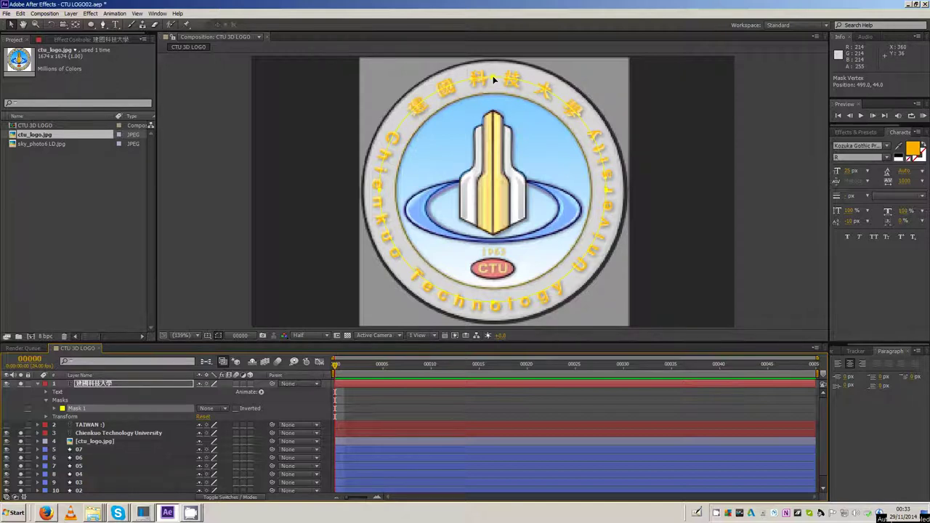
pyautogui.click(40, 385)
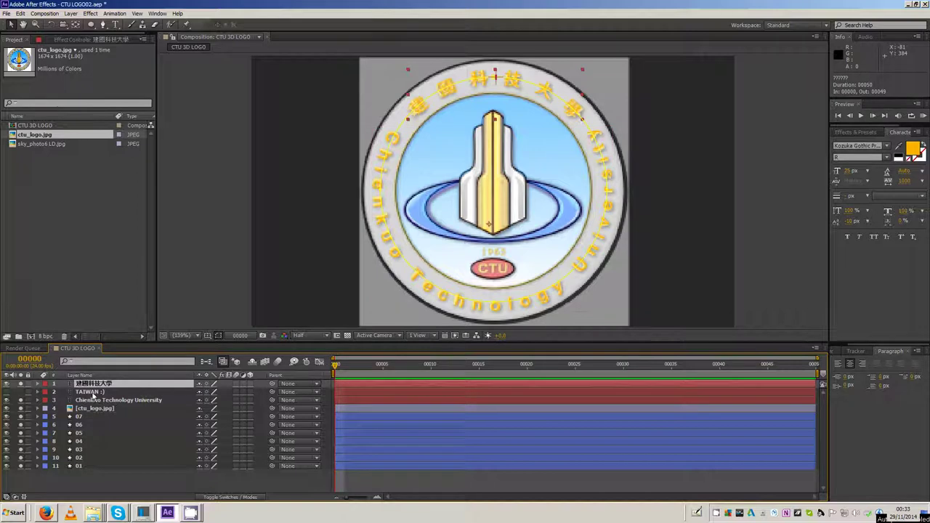
pyautogui.click(84, 401)
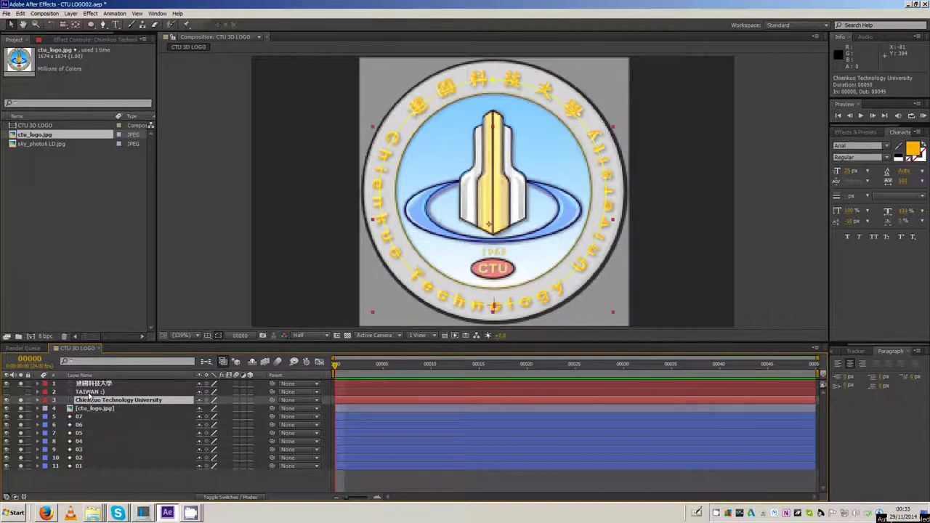
pyautogui.click(90, 392)
# Delete the original TAIWAN :) layer and save the project as CTU LOGO03.aep
pyautogui.press('Delete')
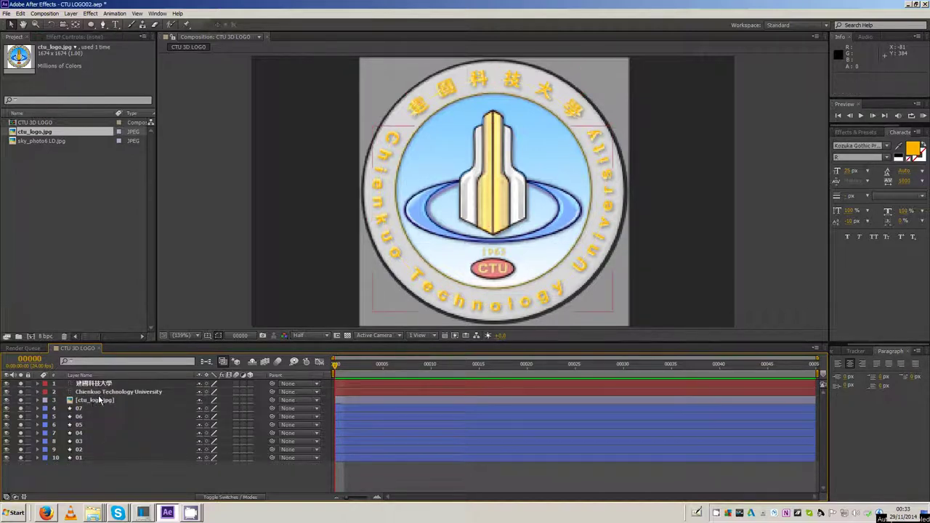
pyautogui.click(6, 13)
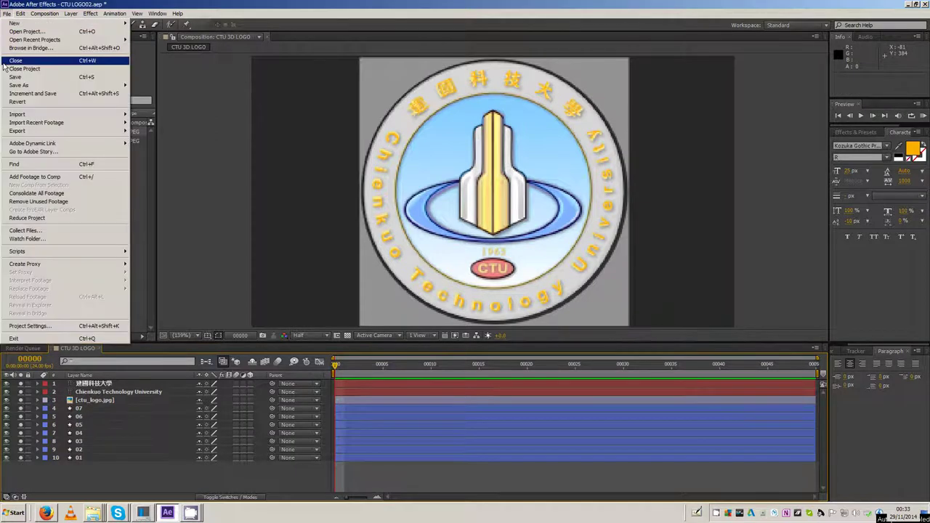
pyautogui.moveTo(19, 85)
pyautogui.click(157, 86)
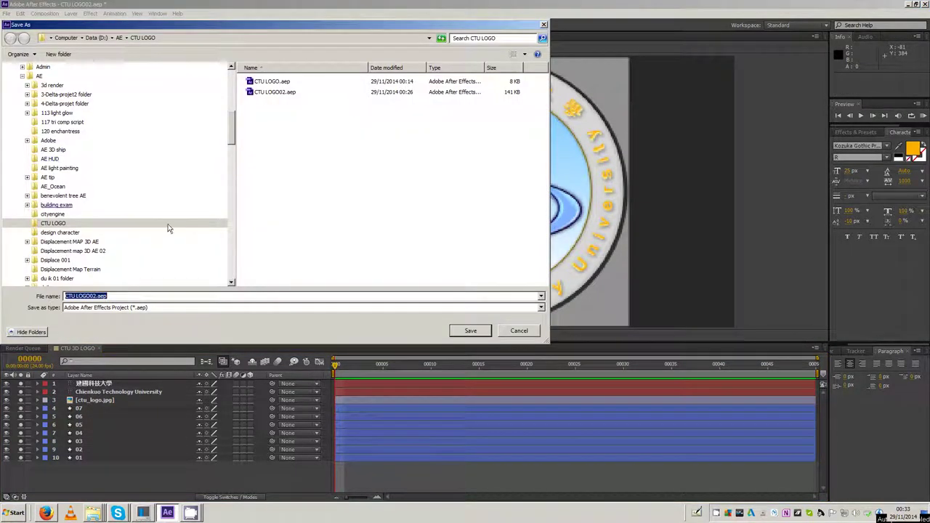
pyautogui.click(95, 296)
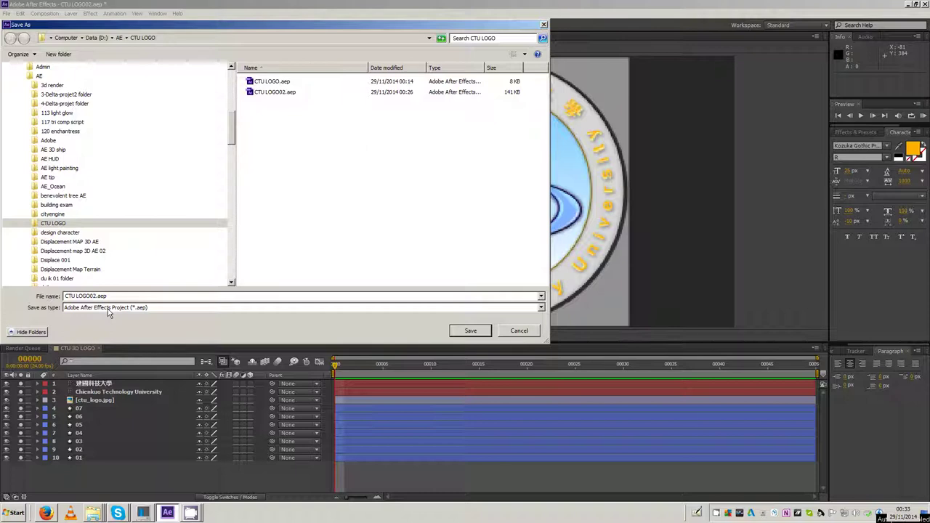
pyautogui.press('Delete')
pyautogui.click(471, 331)
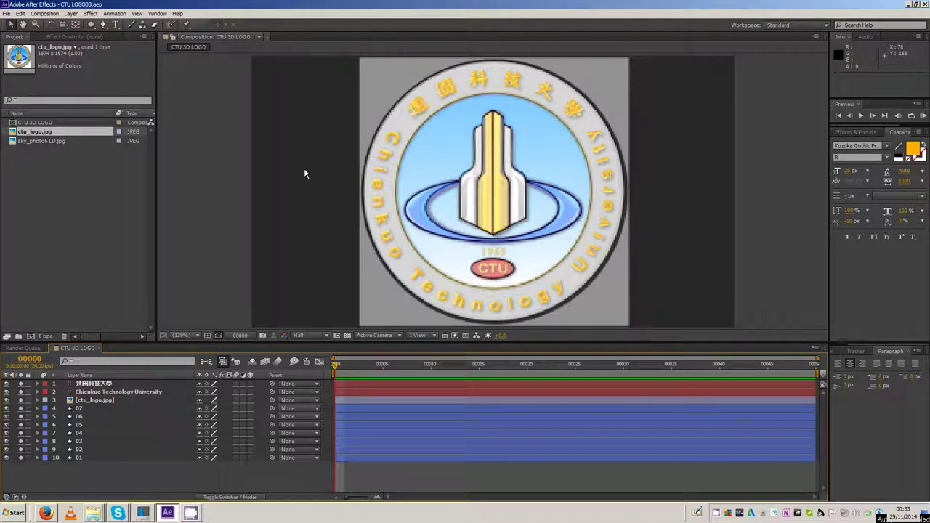
# Move ctu_logo.jpg to the bottom at 100% opacity and shift it left beside the emblem
pyautogui.click(116, 468)
pyautogui.moveTo(134, 342); pyautogui.dragTo(134, 309)
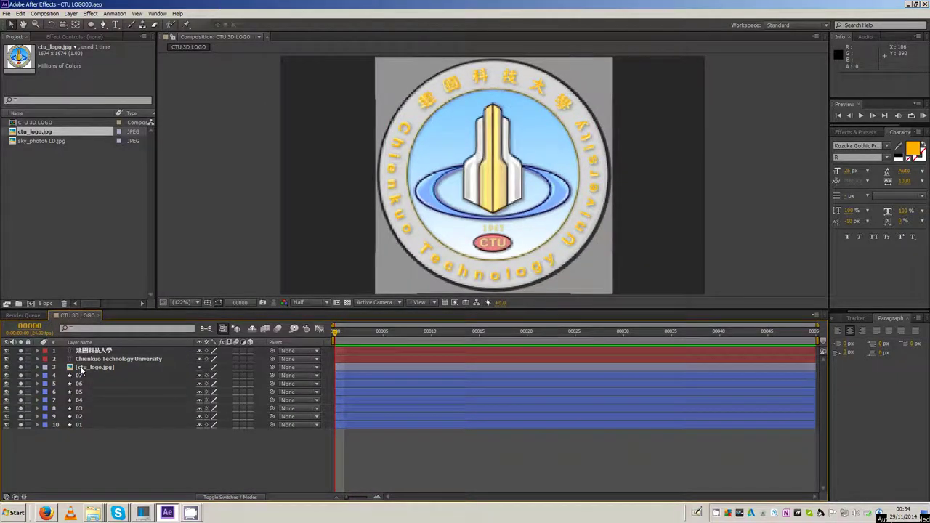
pyautogui.moveTo(81, 369); pyautogui.dragTo(74, 433)
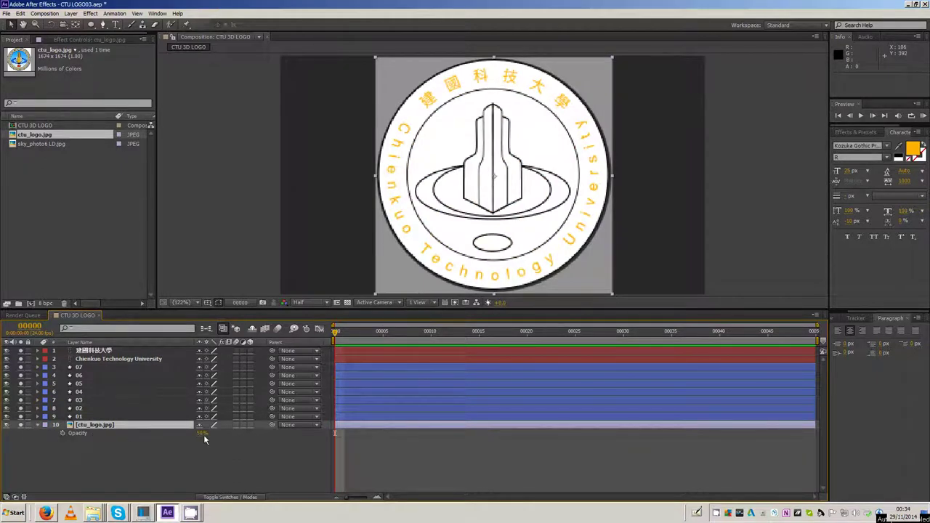
pyautogui.moveTo(204, 435); pyautogui.dragTo(240, 435)
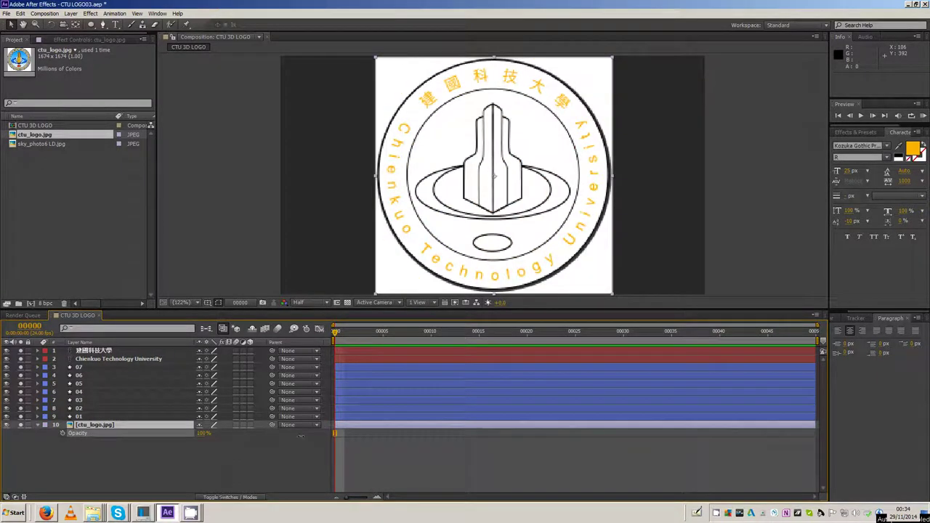
pyautogui.click(112, 452)
pyautogui.click(104, 426)
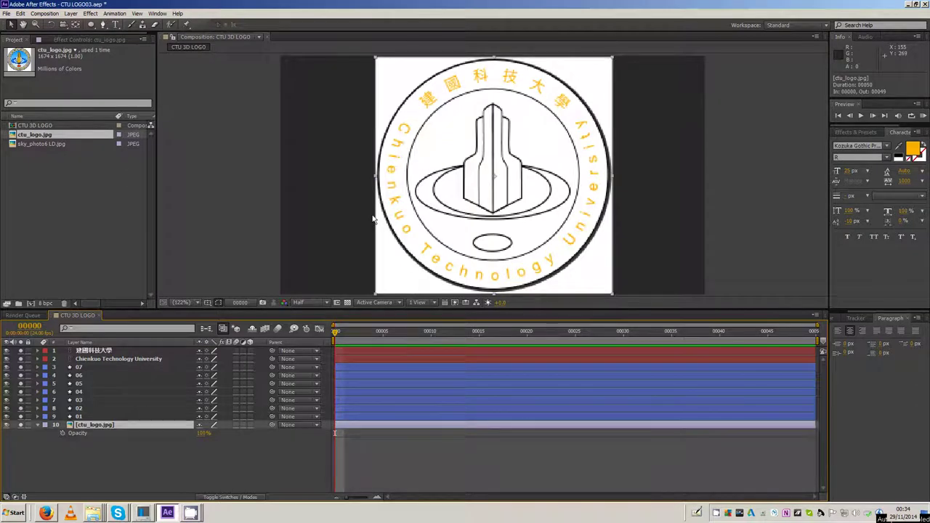
pyautogui.press('Left')
pyautogui.press('Left')
pyautogui.press('Left')
pyautogui.press('Left')
pyautogui.press('Left')
pyautogui.press('Left')
pyautogui.press('Left')
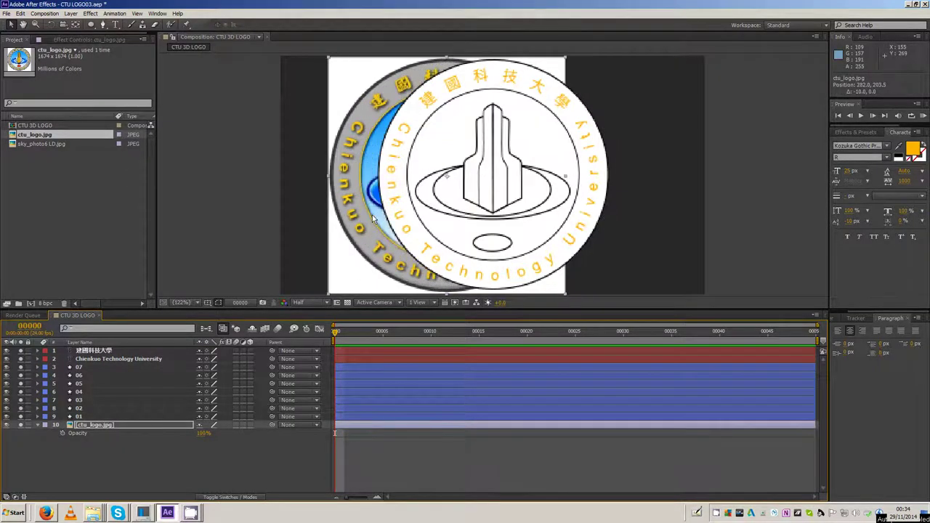
pyautogui.press('Left')
pyautogui.press('Left')
pyautogui.press('Left')
pyautogui.hotkey('shift', 'Left')
pyautogui.hotkey('shift', 'Left')
pyautogui.hotkey('shift', 'Left')
pyautogui.hotkey('shift', 'Left')
pyautogui.hotkey('shift', 'Left')
pyautogui.hotkey('shift', 'Left')
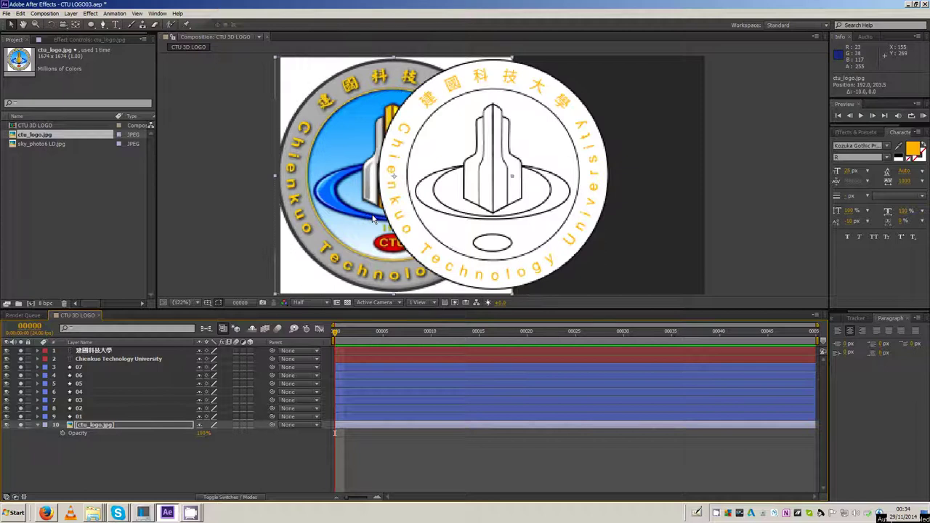
pyautogui.click(82, 416)
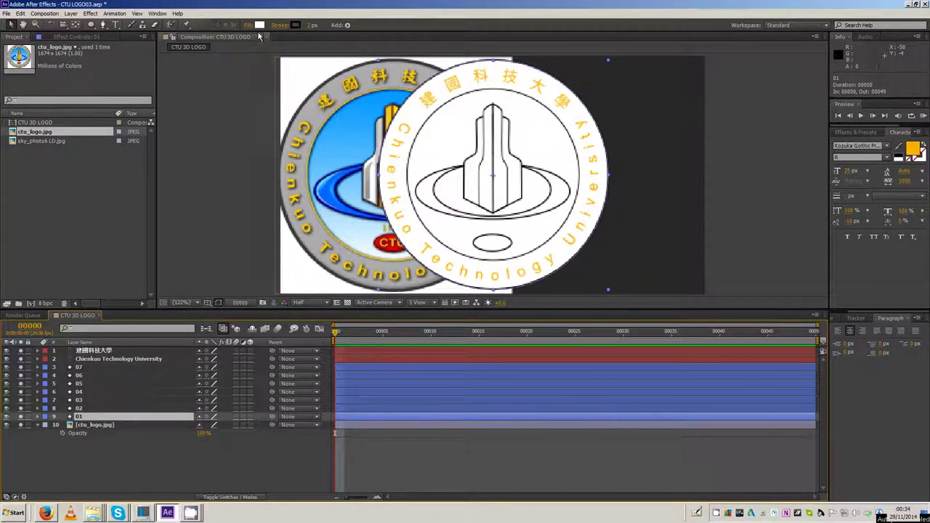
# Give layer 01 a grey fill and a near-black 1C1C1C stroke
pyautogui.click(260, 26)
pyautogui.click(11, 104)
pyautogui.click(326, 94)
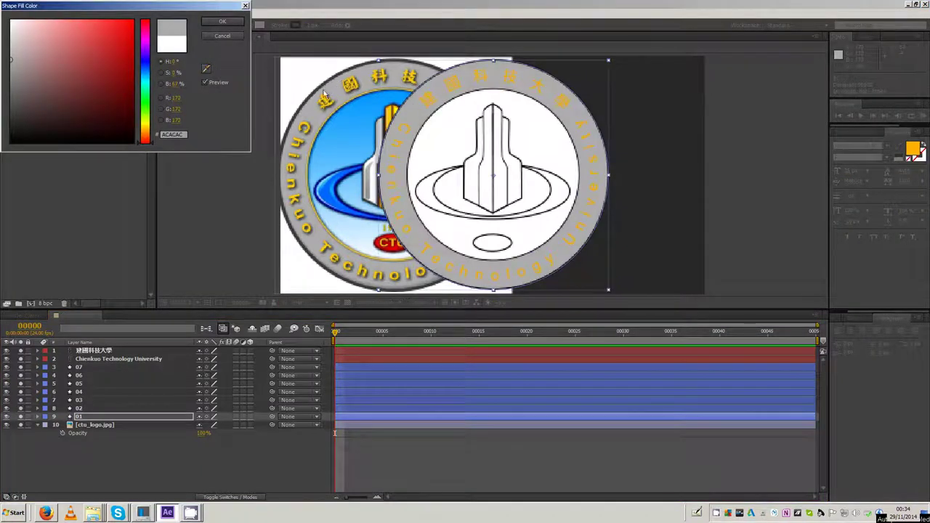
pyautogui.click(231, 25)
pyautogui.click(297, 25)
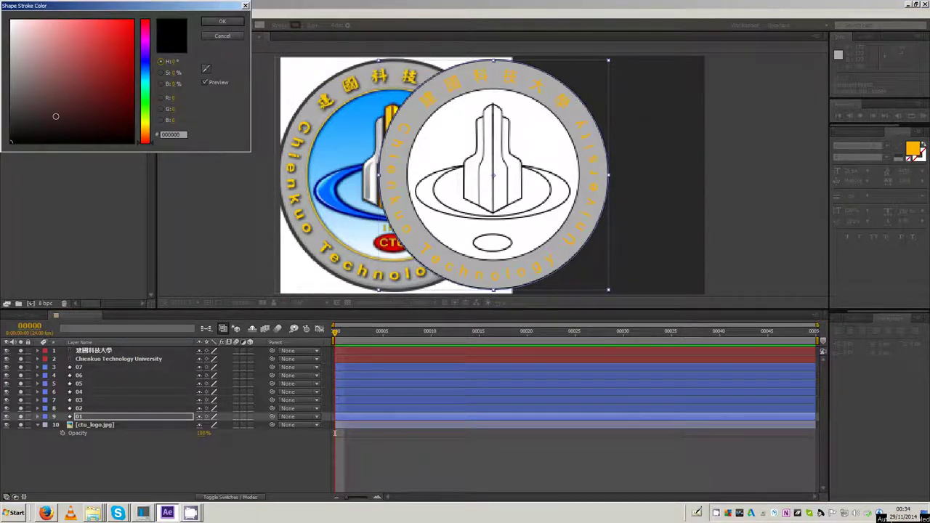
pyautogui.moveTo(10, 140); pyautogui.dragTo(9, 129)
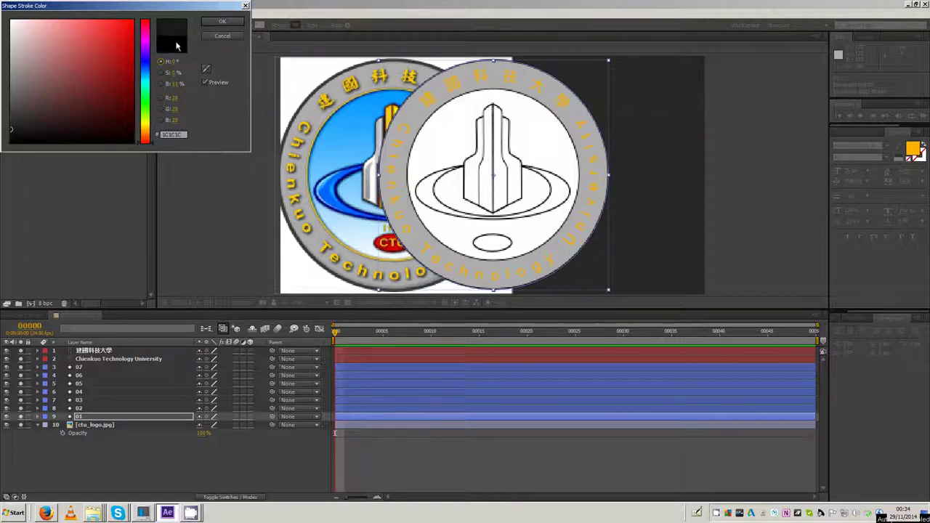
pyautogui.click(220, 22)
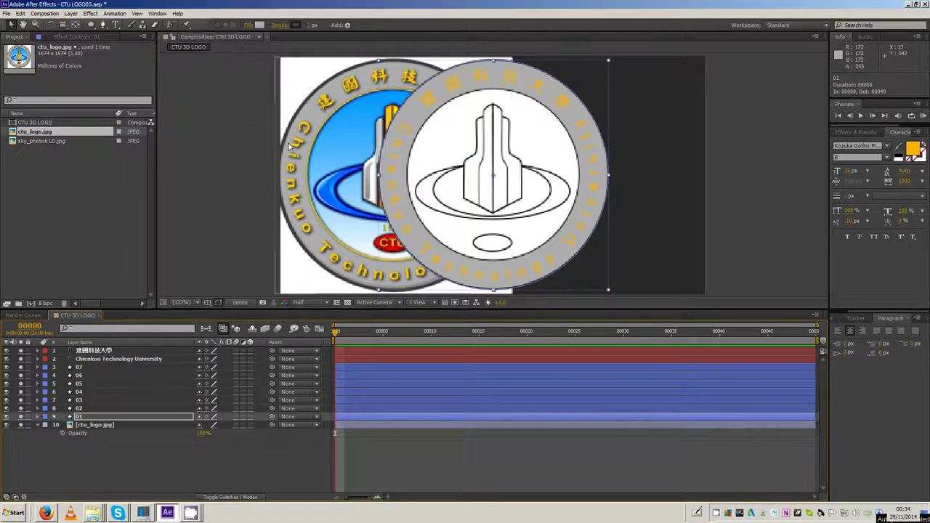
# Fill layer 02's disc with a light blue sampled from the logo
pyautogui.click(87, 409)
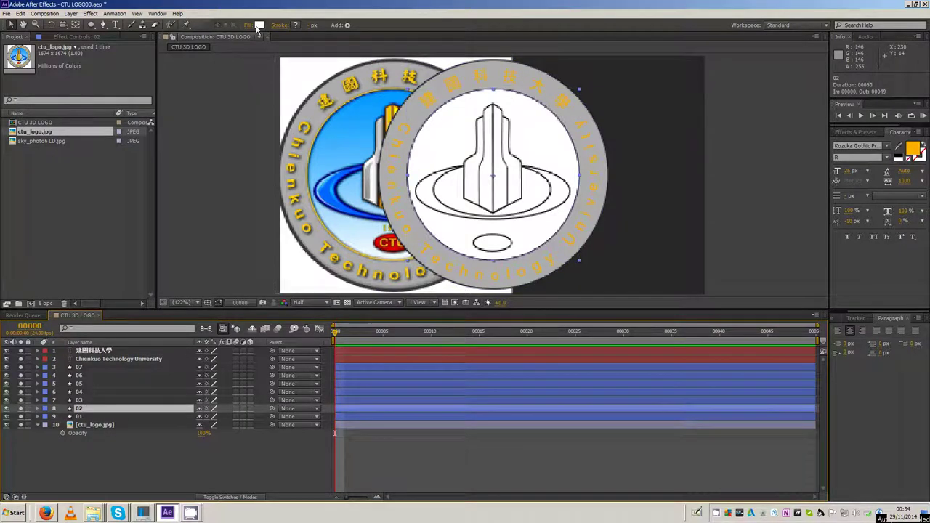
pyautogui.click(260, 25)
pyautogui.click(205, 67)
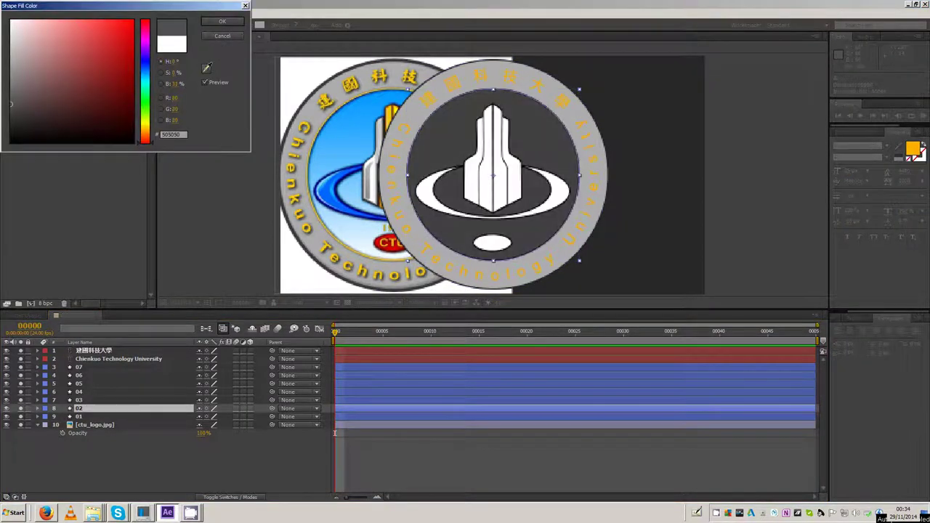
pyautogui.click(336, 163)
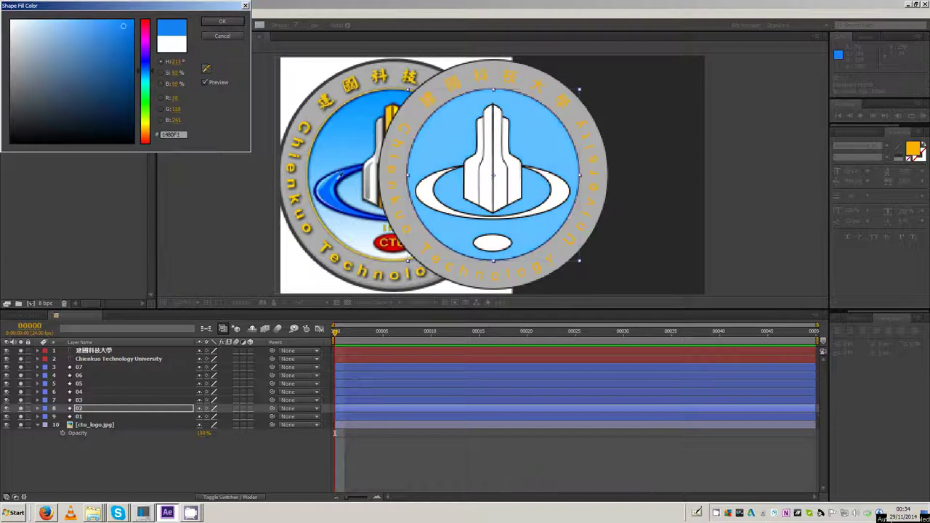
pyautogui.click(322, 188)
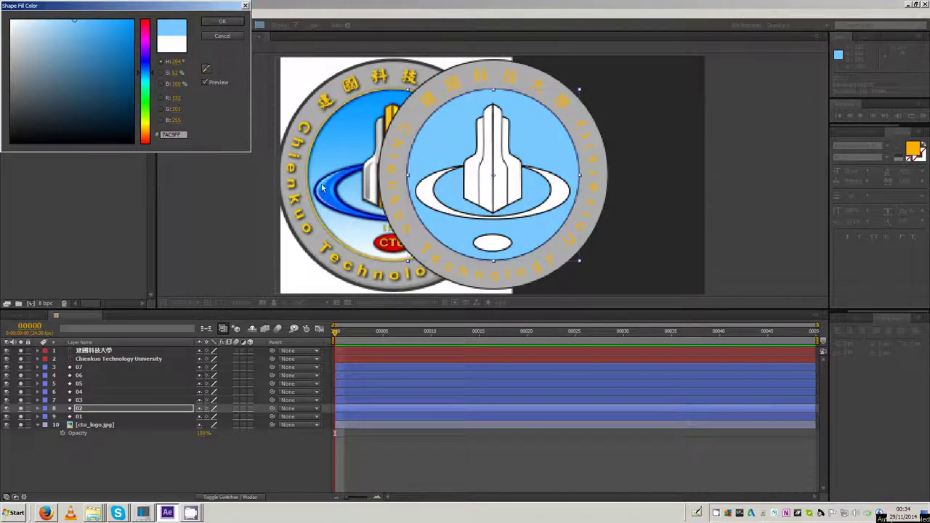
pyautogui.click(223, 21)
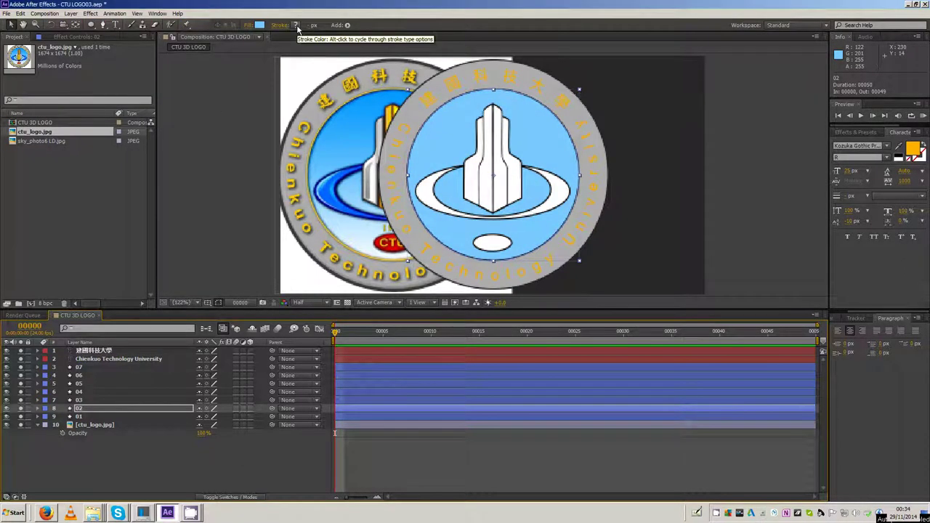
# Give layer 03 a gold stroke sampled from the logo lettering, 4 px wide
pyautogui.click(93, 400)
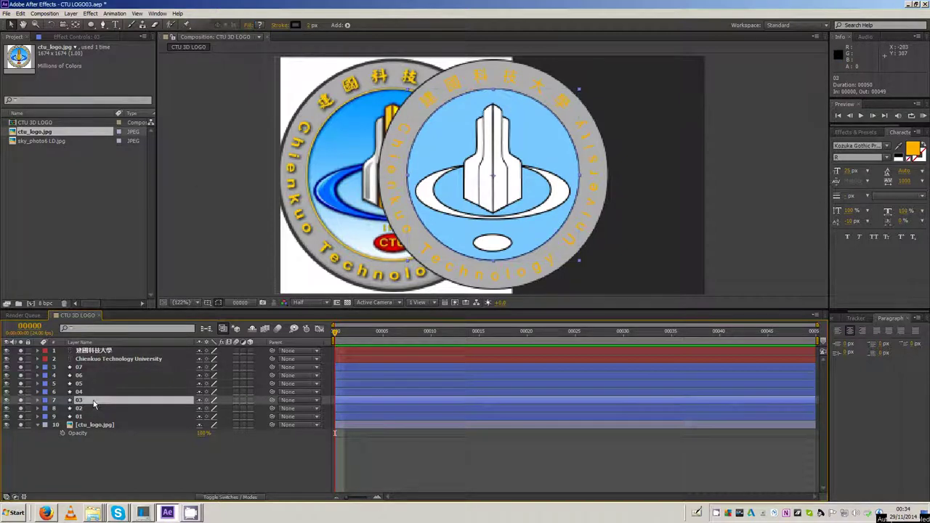
pyautogui.click(295, 26)
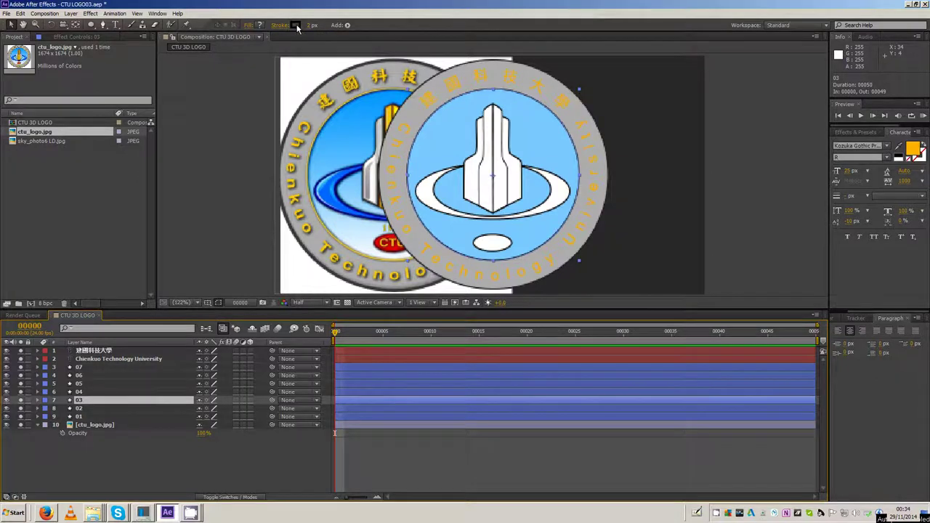
pyautogui.click(206, 69)
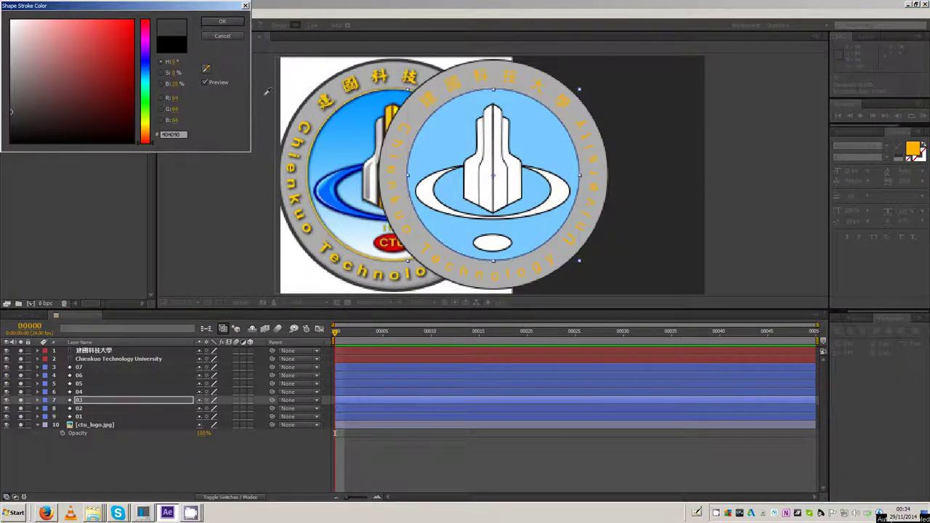
pyautogui.click(309, 119)
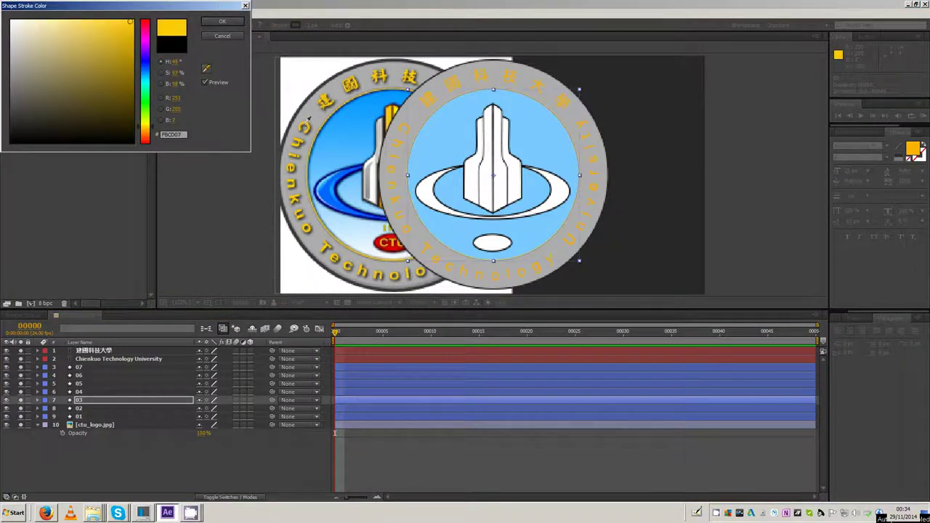
pyautogui.click(222, 21)
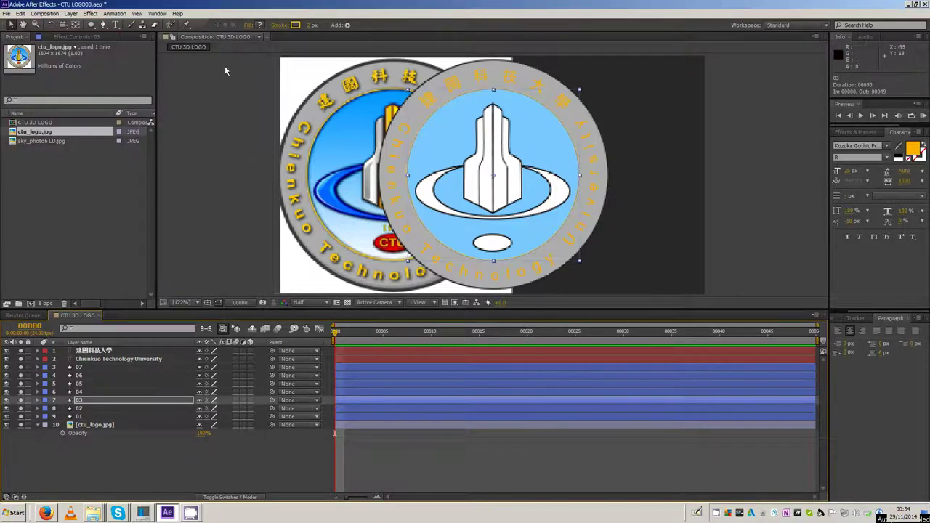
pyautogui.press('Return')
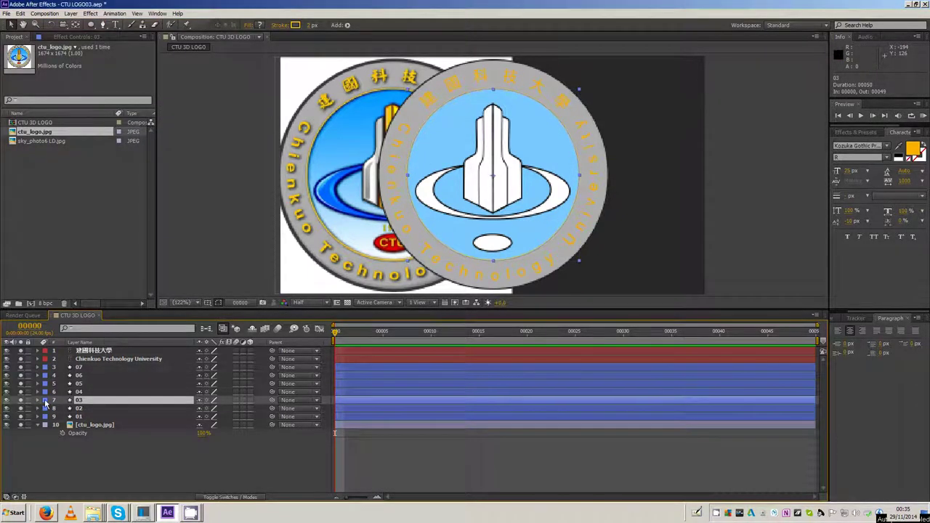
pyautogui.click(38, 400)
pyautogui.click(75, 433)
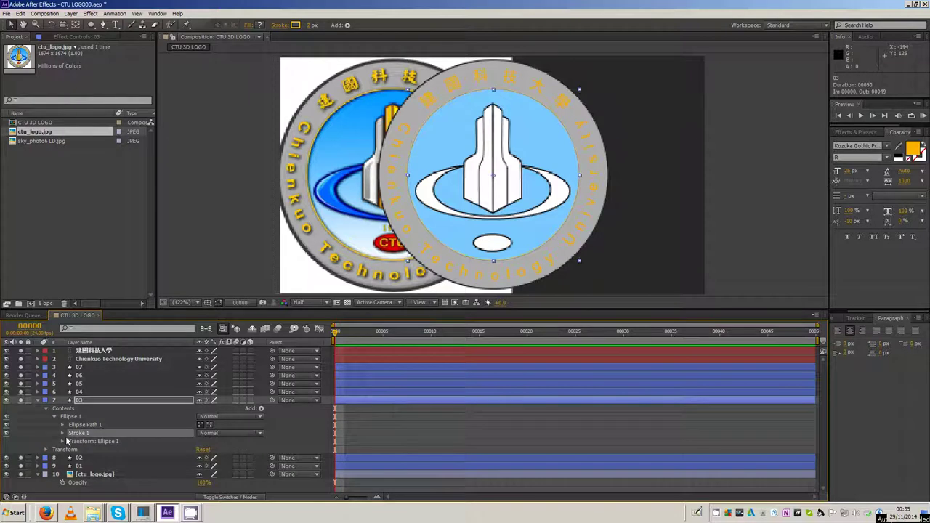
pyautogui.click(62, 433)
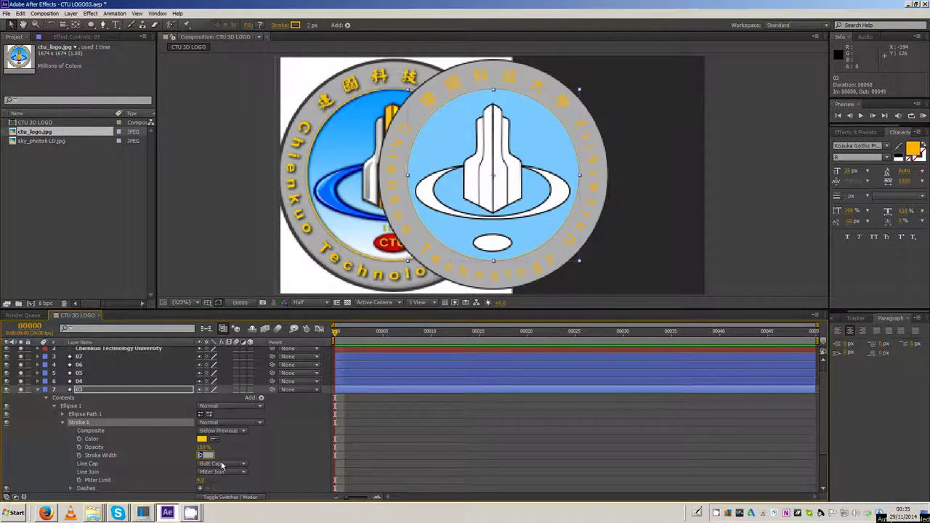
pyautogui.press('Return')
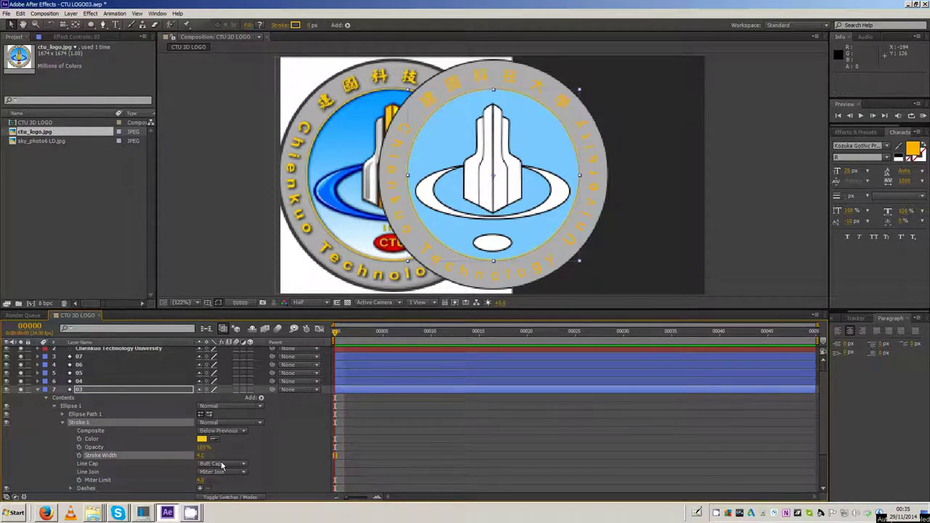
pyautogui.click(37, 391)
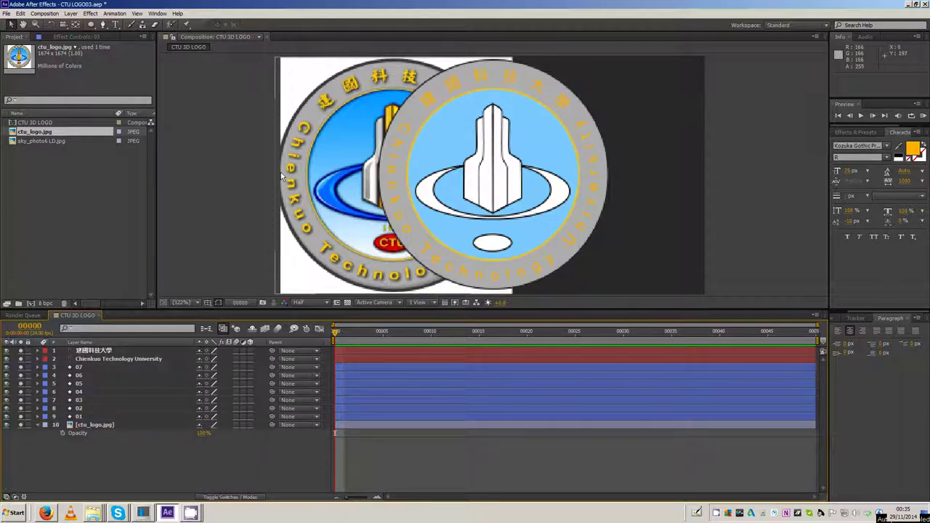
pyautogui.click(81, 392)
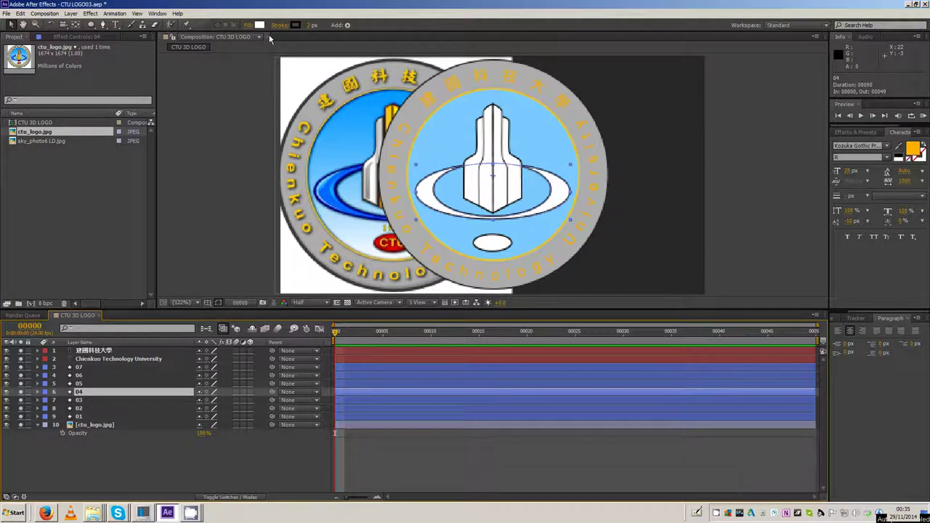
# Give layer 04 a blue fill and a dark blue stroke sampled from the logo
pyautogui.click(260, 26)
pyautogui.click(206, 68)
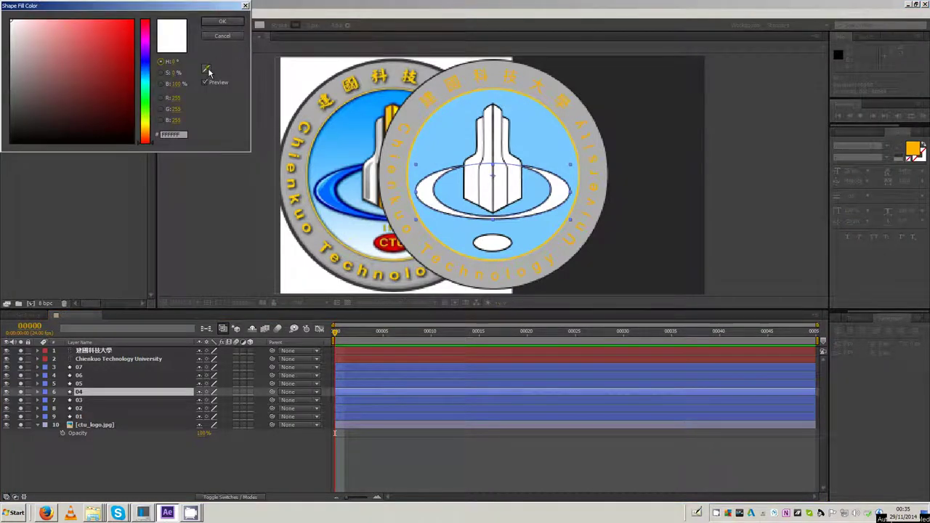
pyautogui.click(324, 187)
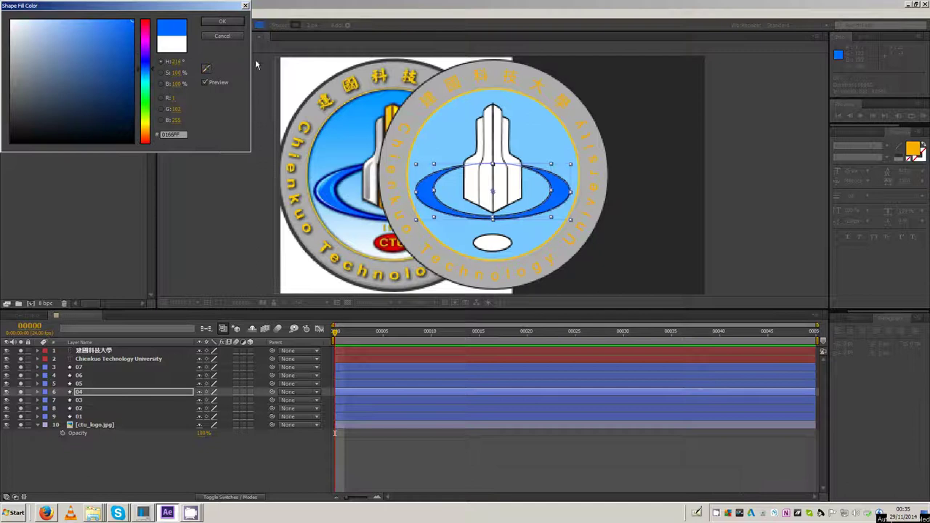
pyautogui.click(223, 22)
pyautogui.click(295, 25)
pyautogui.click(205, 68)
pyautogui.click(322, 187)
pyautogui.click(322, 188)
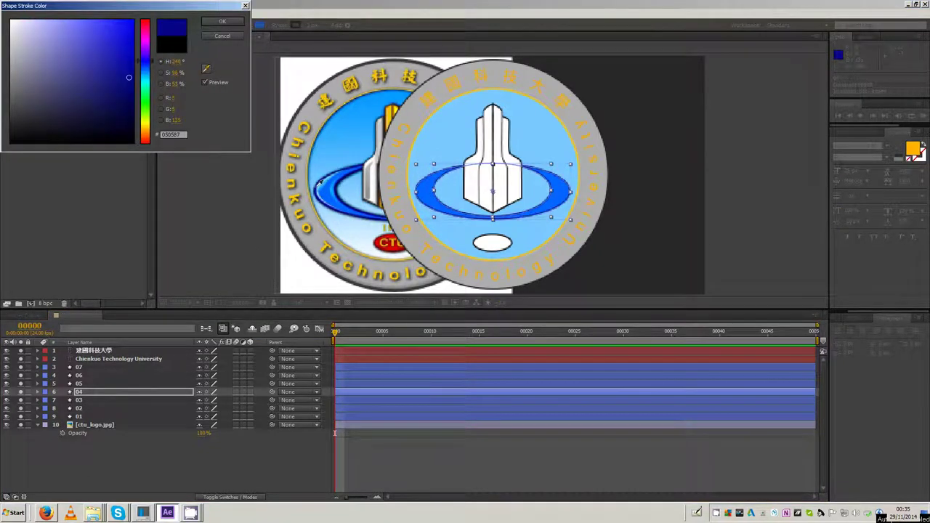
pyautogui.click(222, 22)
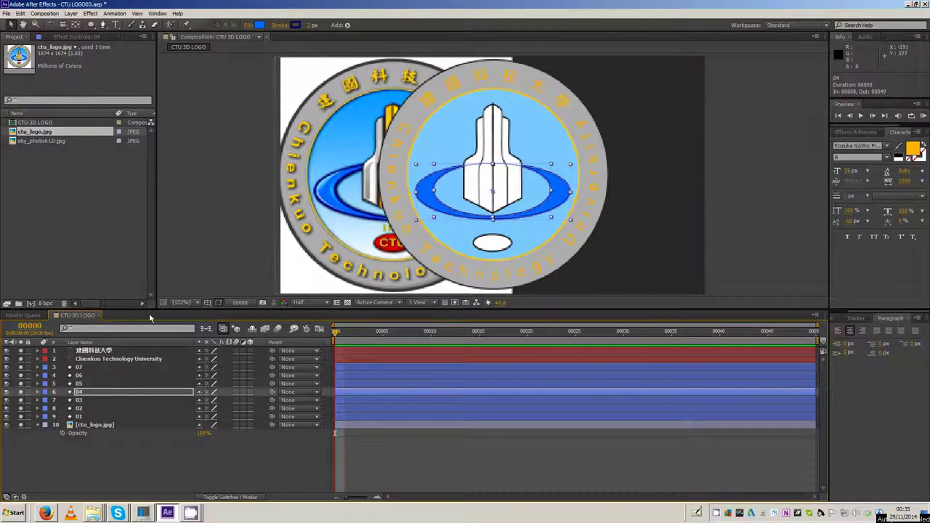
# Give layer 05 a light grey C2C2C2 fill and a grey stroke
pyautogui.click(91, 383)
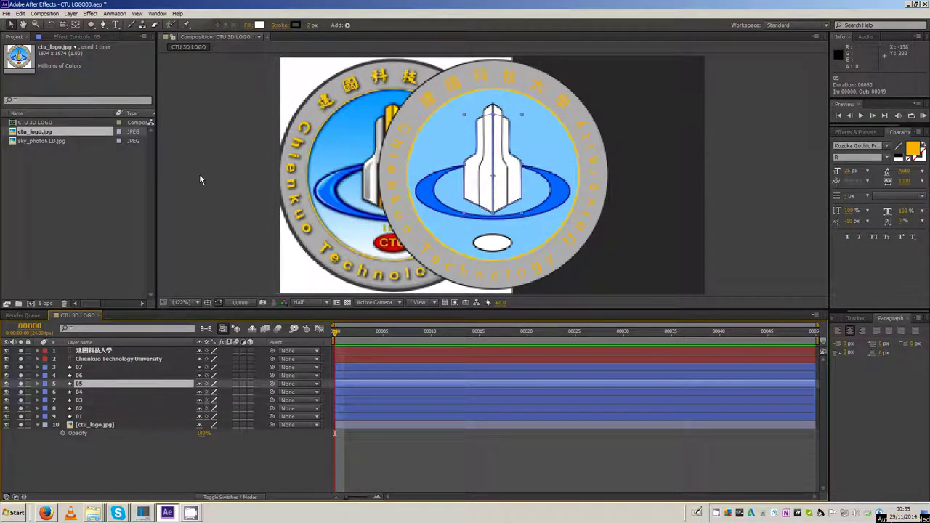
pyautogui.click(259, 25)
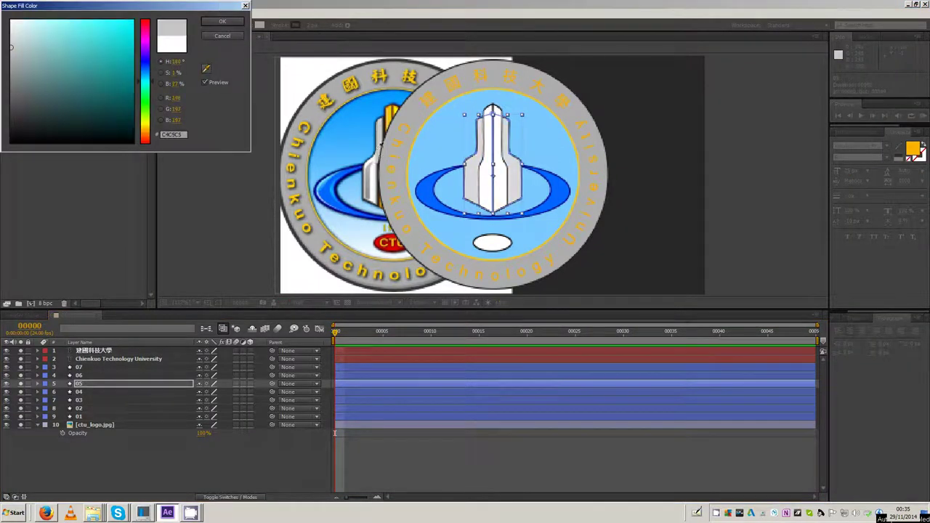
pyautogui.moveTo(11, 21); pyautogui.dragTo(10, 49)
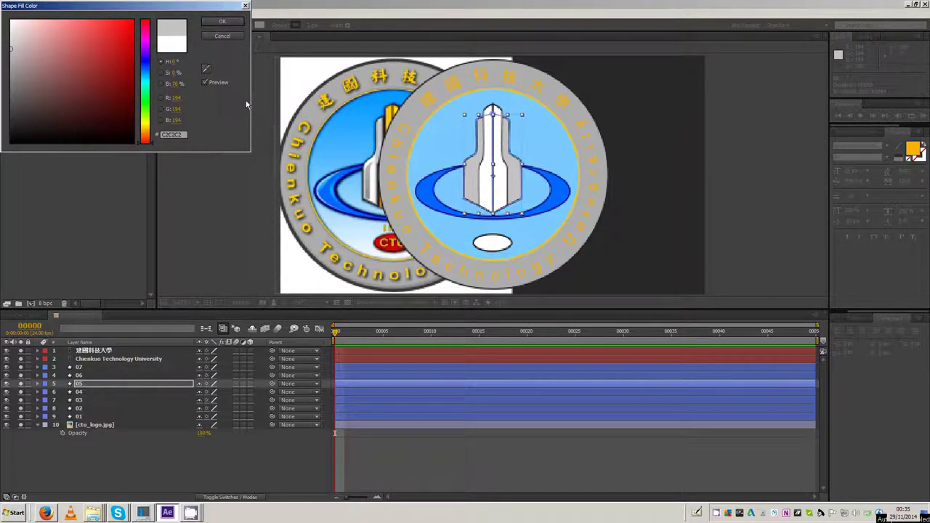
pyautogui.click(223, 23)
pyautogui.click(295, 26)
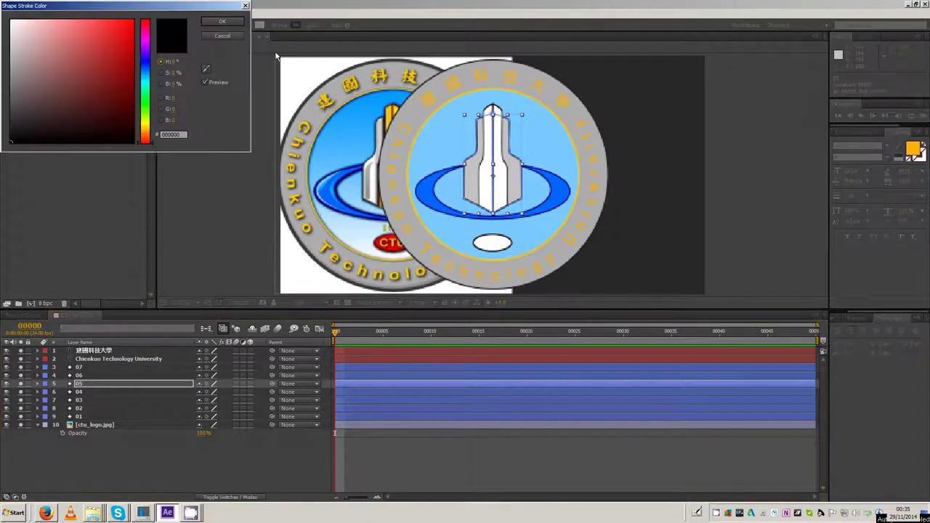
pyautogui.click(206, 68)
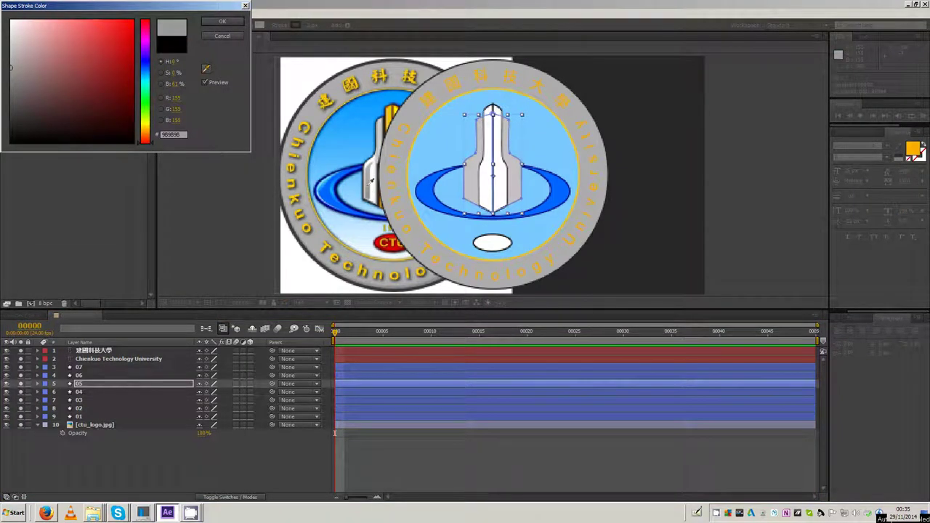
pyautogui.click(222, 26)
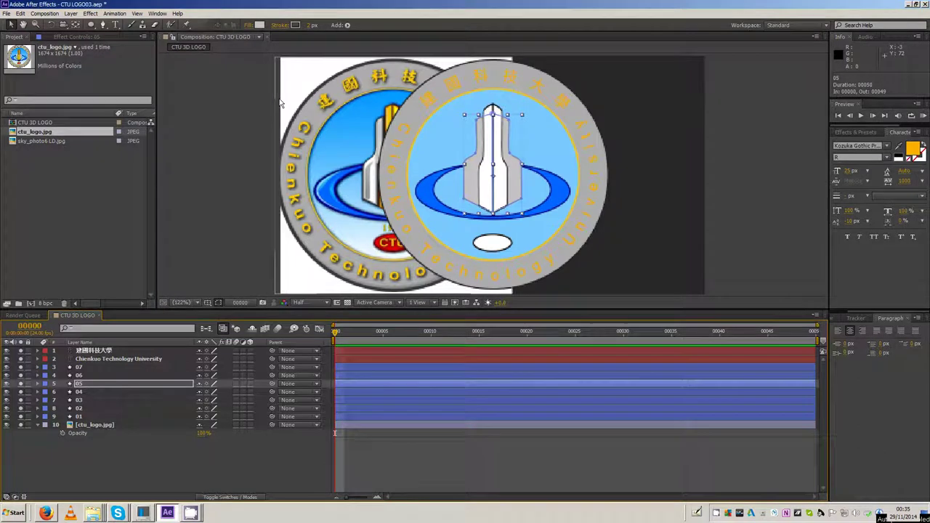
# Give layer 06 a bright yellow F7D002 fill and a brown outline
pyautogui.click(82, 375)
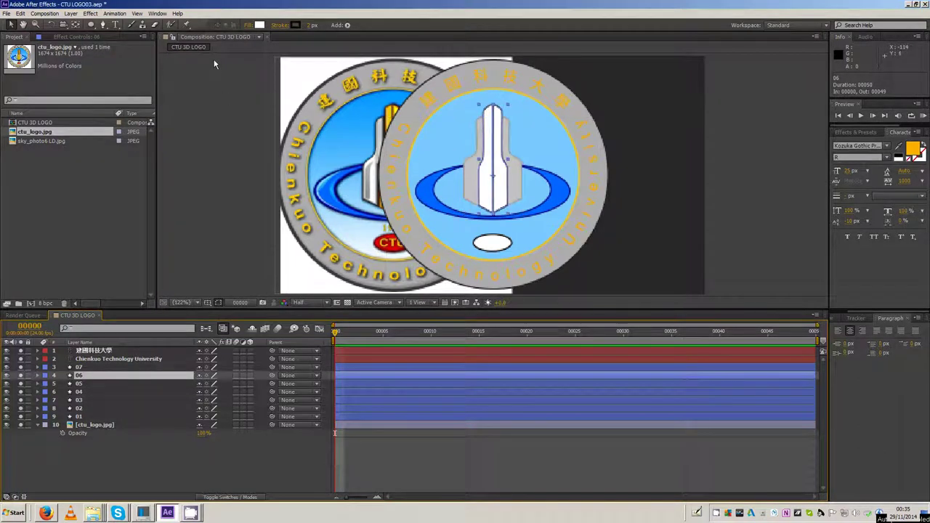
pyautogui.click(259, 26)
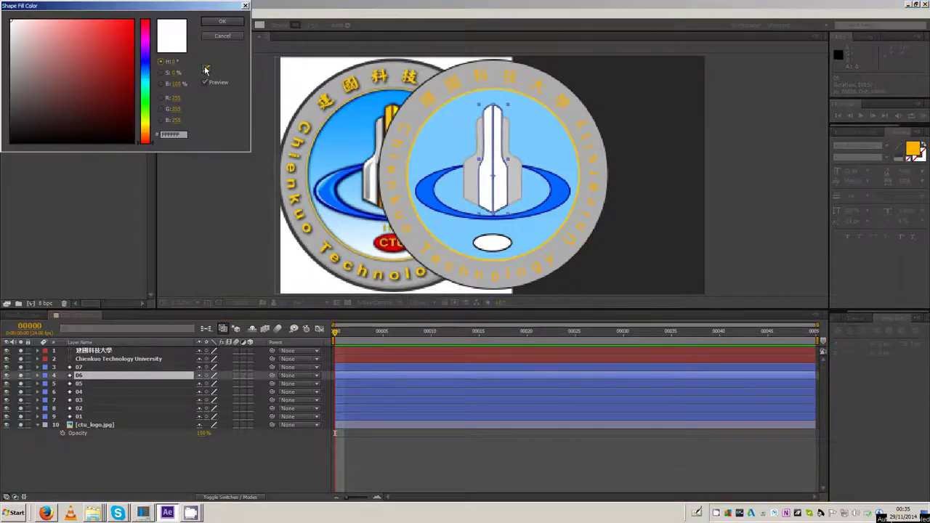
pyautogui.click(207, 72)
pyautogui.click(393, 111)
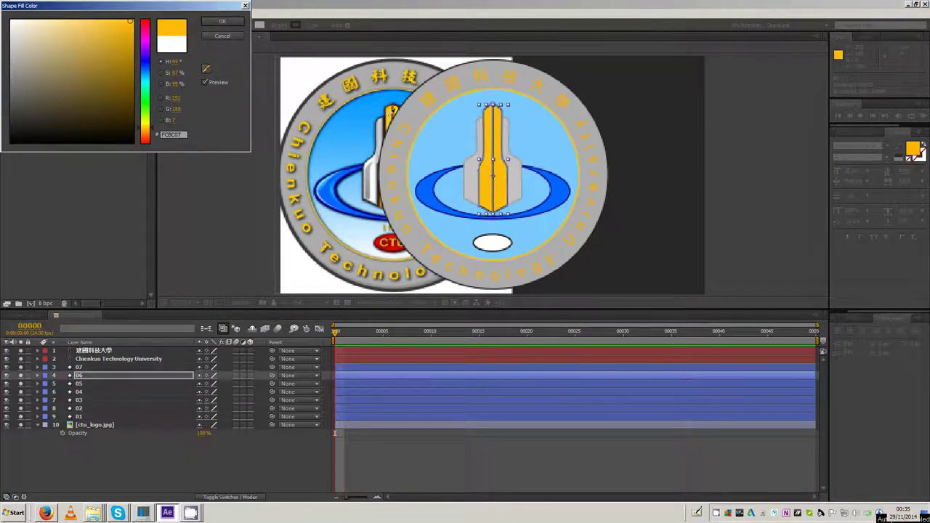
pyautogui.click(386, 122)
pyautogui.click(218, 23)
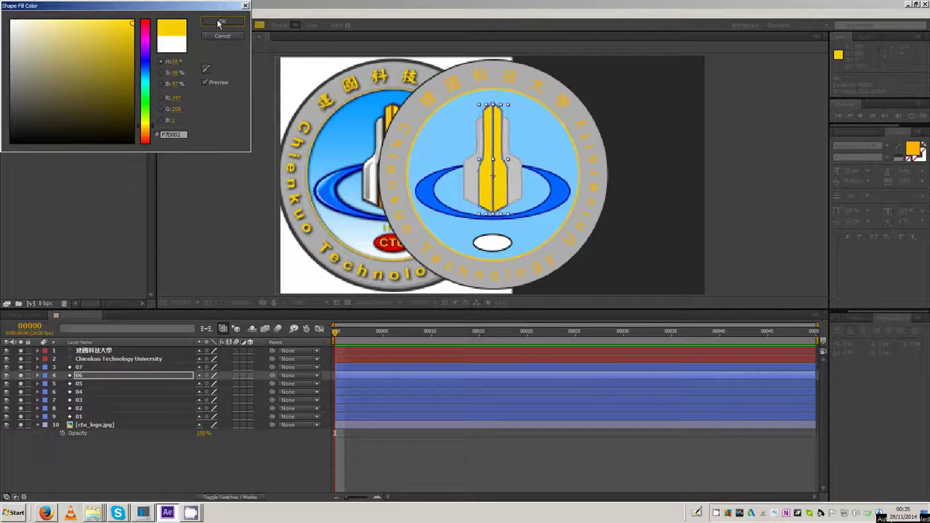
pyautogui.click(297, 27)
pyautogui.click(205, 68)
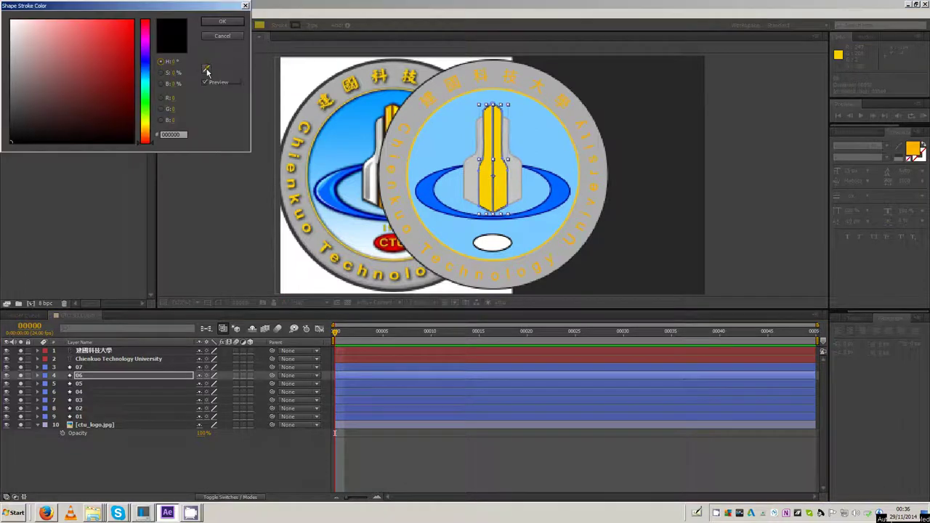
pyautogui.click(489, 94)
pyautogui.moveTo(152, 130); pyautogui.dragTo(151, 138)
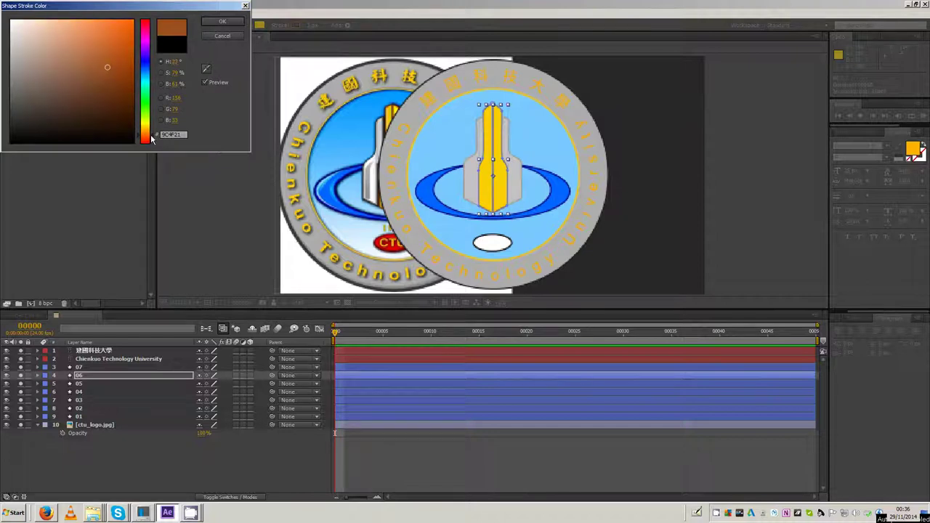
pyautogui.click(222, 21)
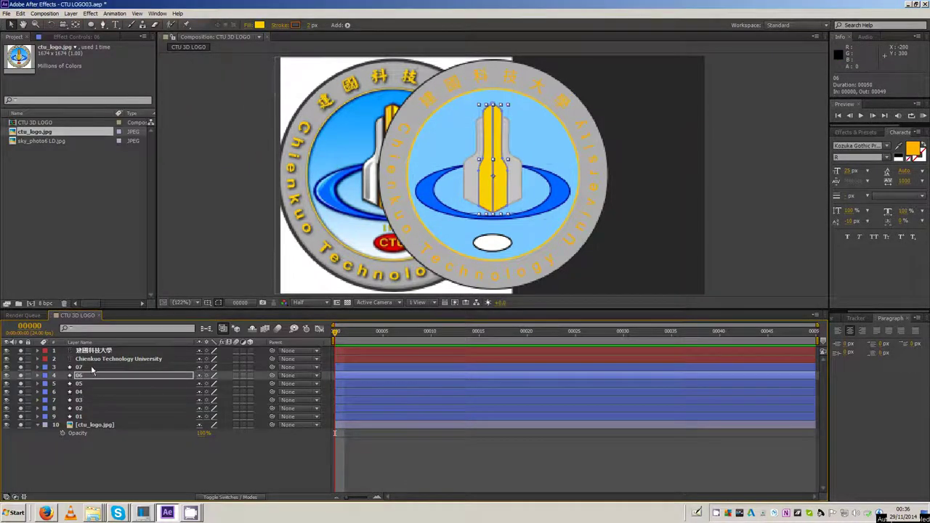
pyautogui.click(409, 180)
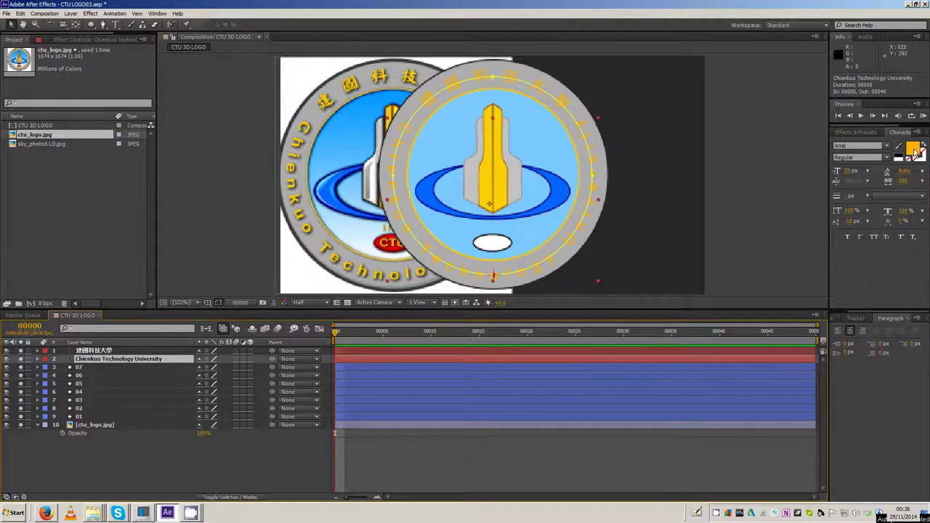
# Colour the Chienkuo Technology University ring text with the logo's yellow
pyautogui.click(913, 149)
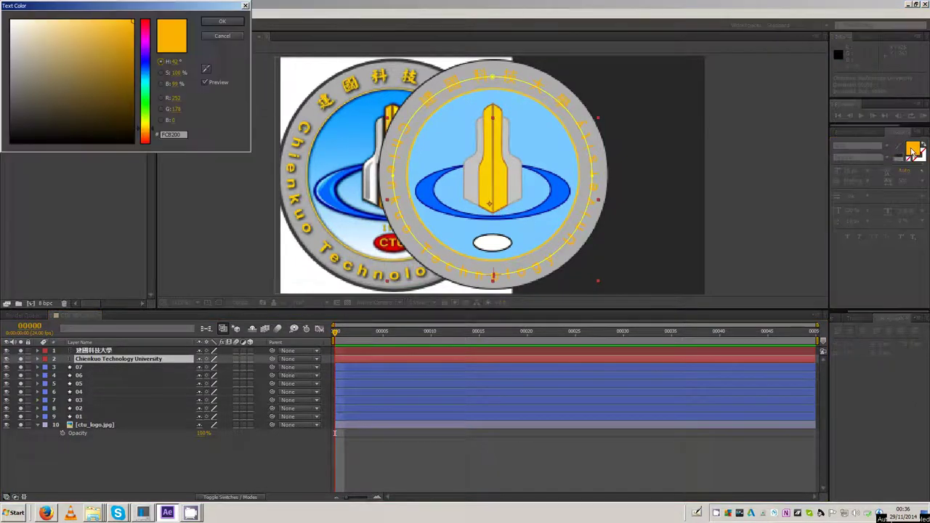
pyautogui.click(209, 70)
pyautogui.click(310, 118)
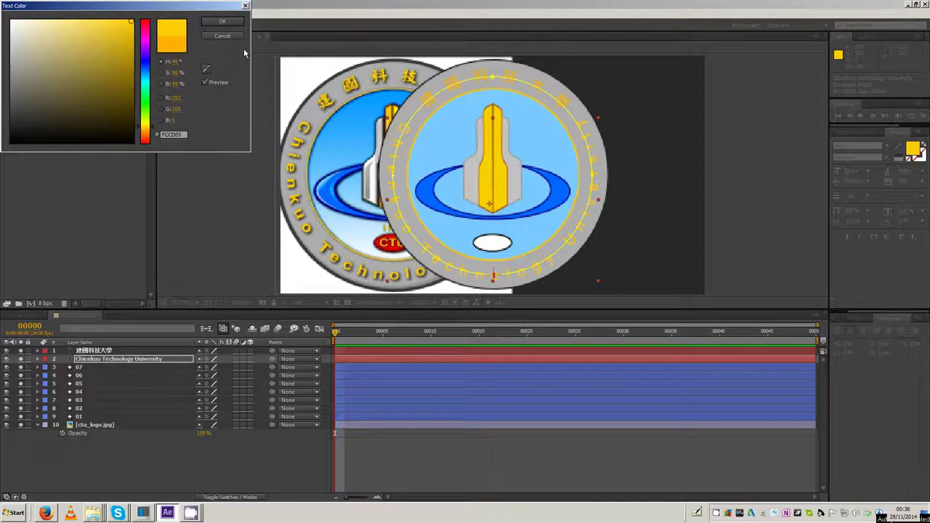
pyautogui.click(222, 21)
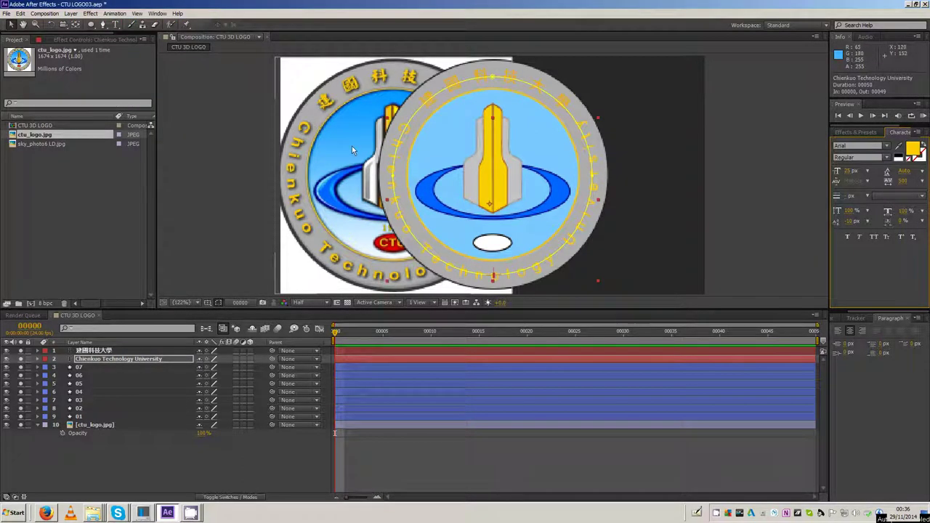
# Colour the 建國科技大學 text gold F7D002 to match the yellow lettering
pyautogui.click(102, 350)
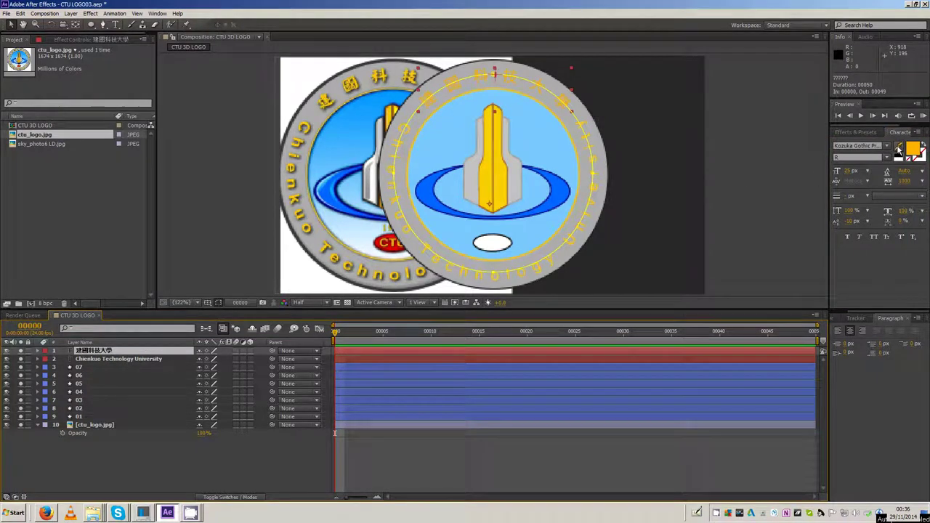
pyautogui.click(900, 148)
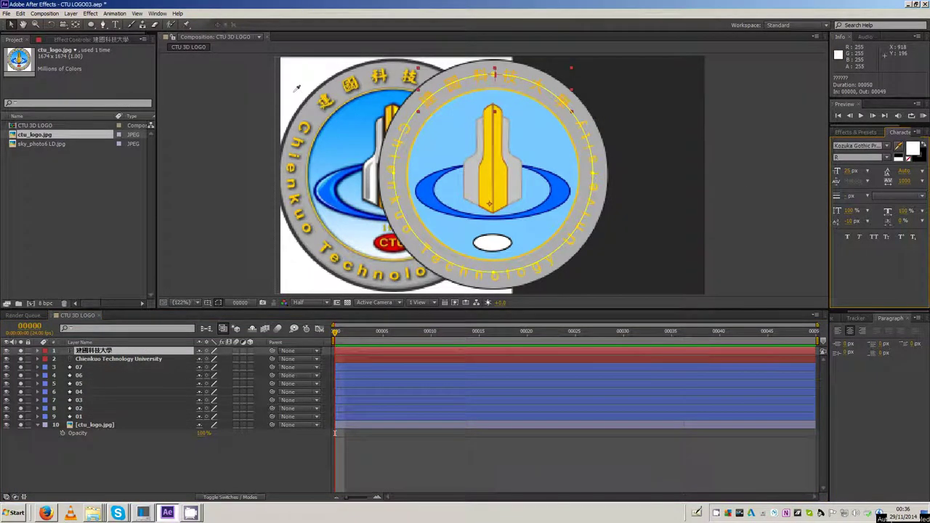
pyautogui.click(358, 81)
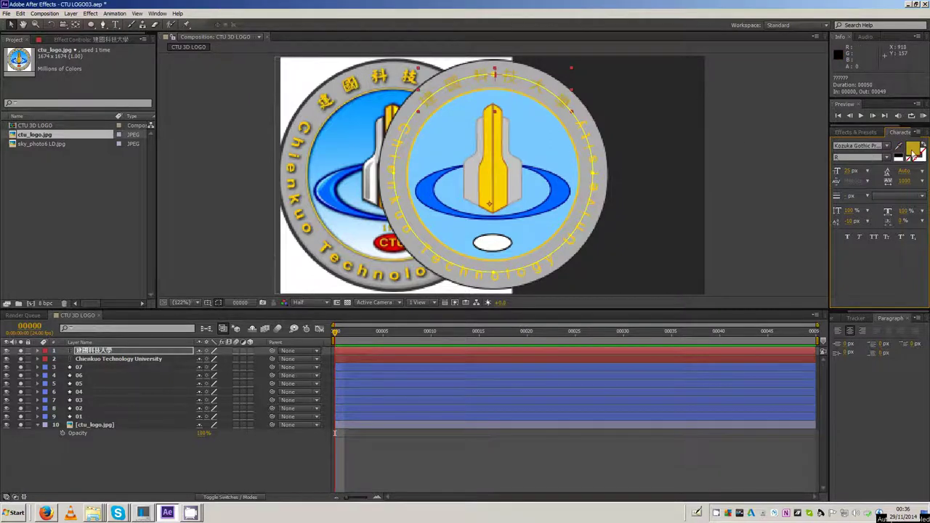
pyautogui.click(911, 148)
pyautogui.click(11, 111)
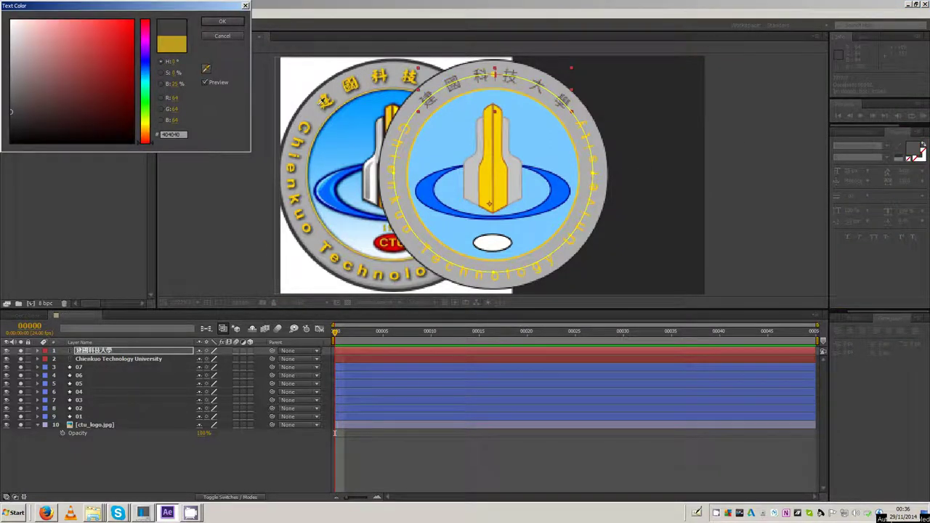
pyautogui.click(492, 125)
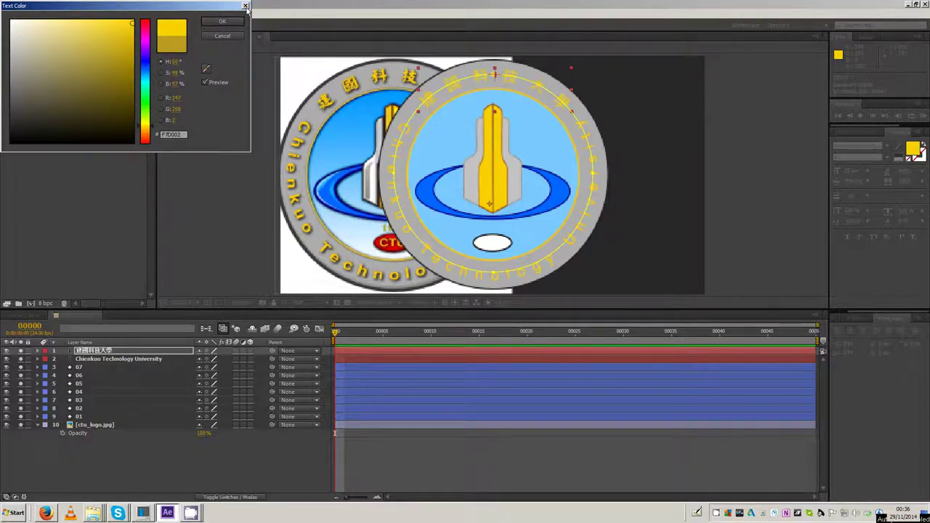
pyautogui.click(245, 5)
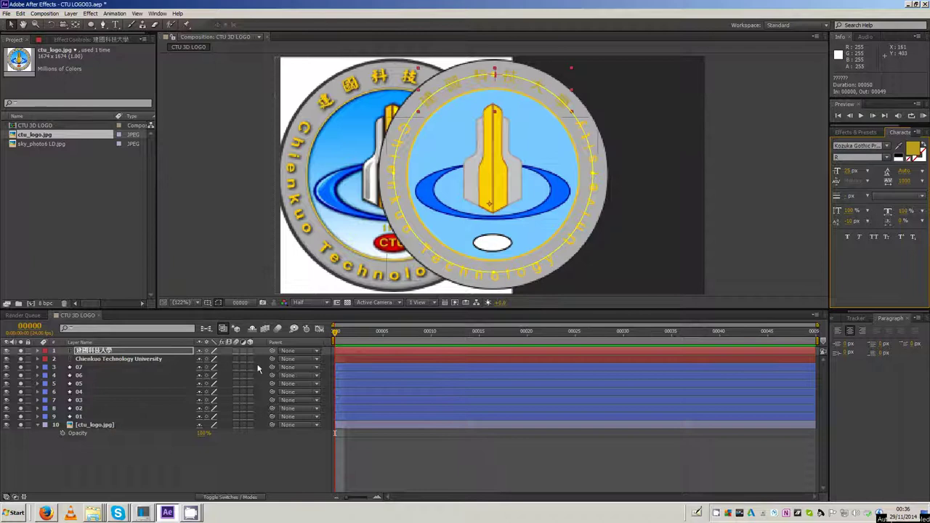
pyautogui.click(84, 369)
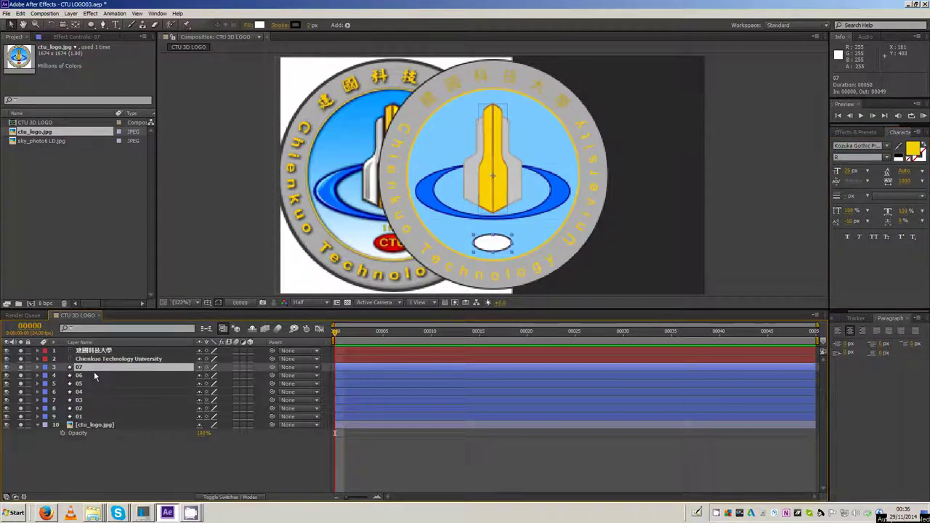
# Give ellipse layer 07 a red fill from the CTU badge and a dark red outline
pyautogui.click(259, 25)
pyautogui.click(205, 69)
pyautogui.click(354, 211)
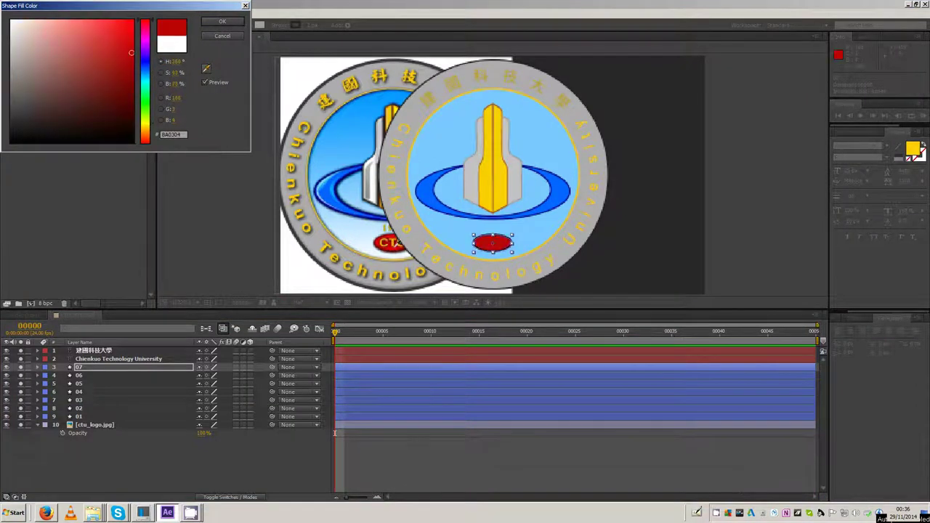
pyautogui.click(392, 245)
pyautogui.click(229, 22)
pyautogui.click(293, 24)
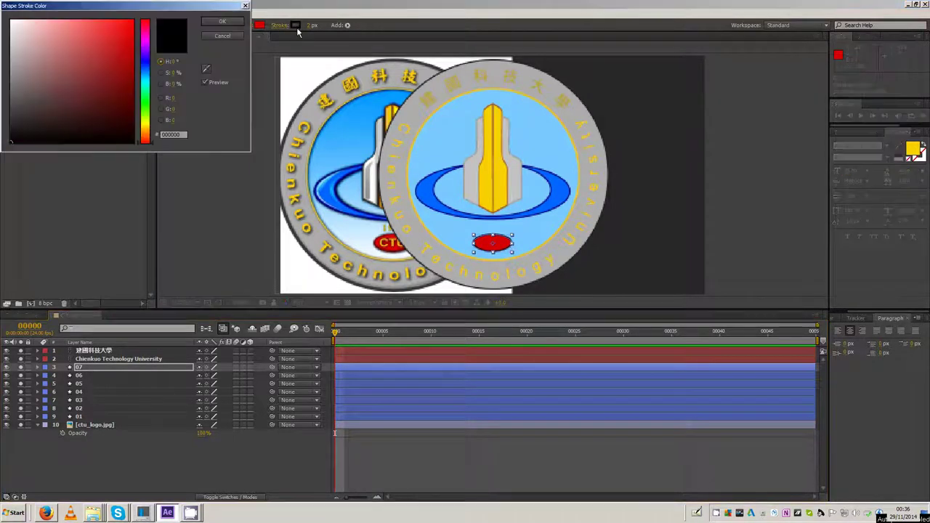
pyautogui.click(104, 75)
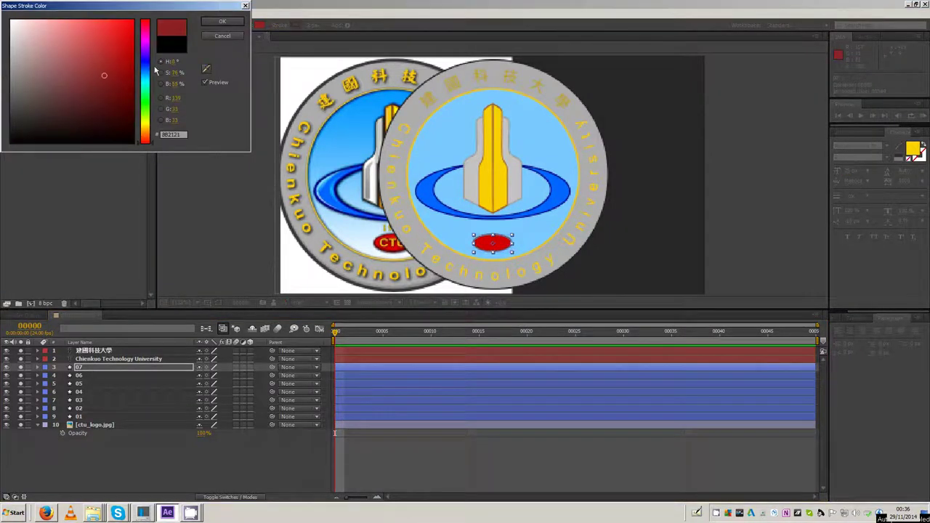
pyautogui.moveTo(105, 77); pyautogui.dragTo(114, 86)
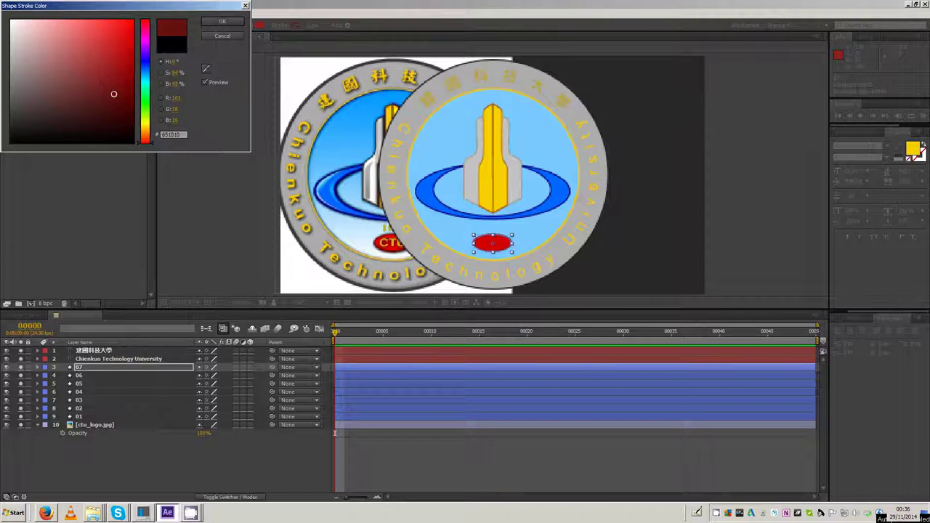
pyautogui.click(217, 21)
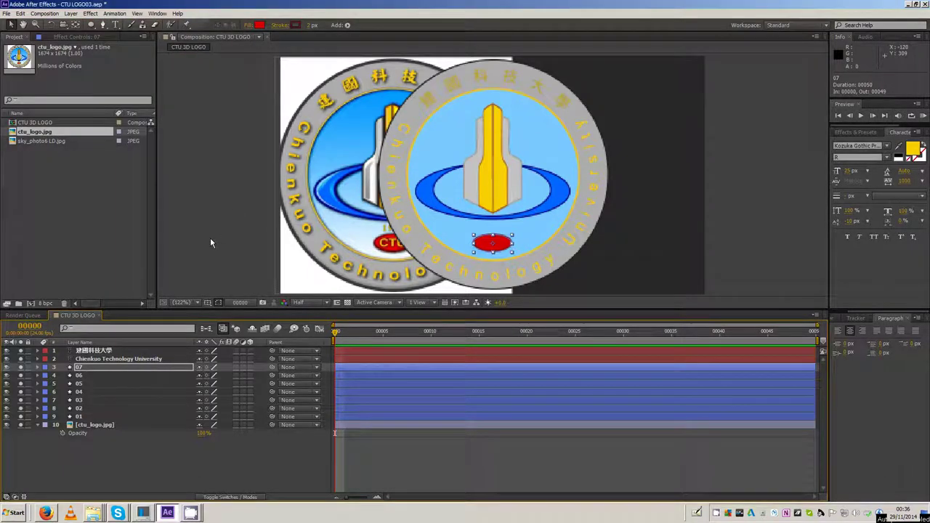
# Hide the ctu_logo.jpg reference layer and save the project as CTU LOGO04.aep
pyautogui.click(187, 459)
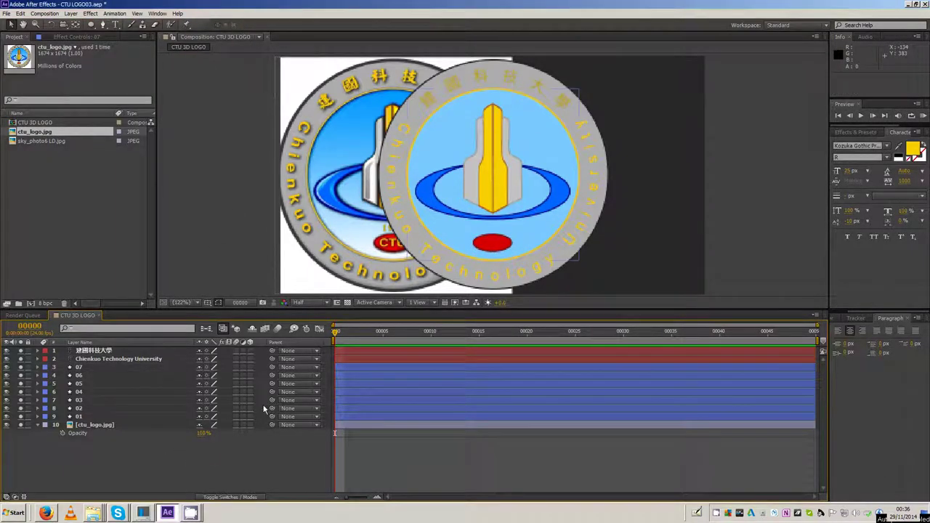
pyautogui.click(7, 426)
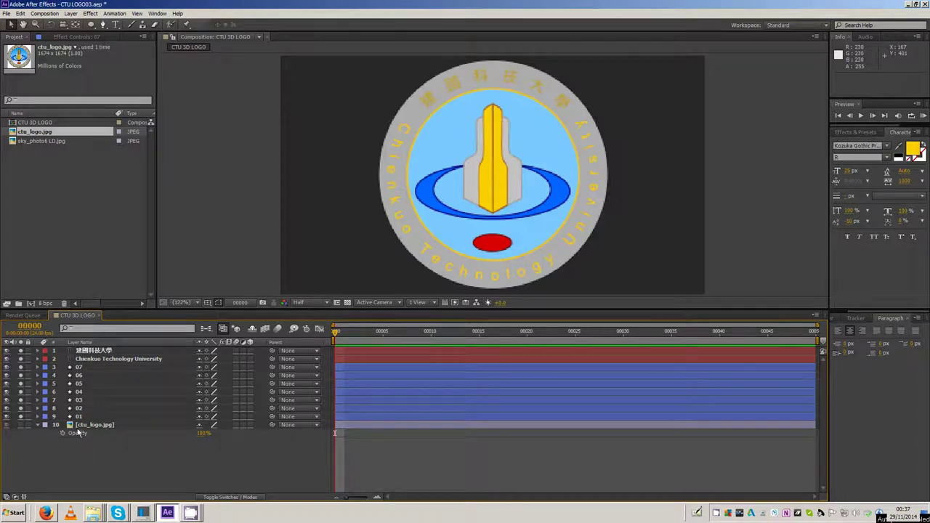
pyautogui.click(6, 13)
pyautogui.moveTo(34, 86)
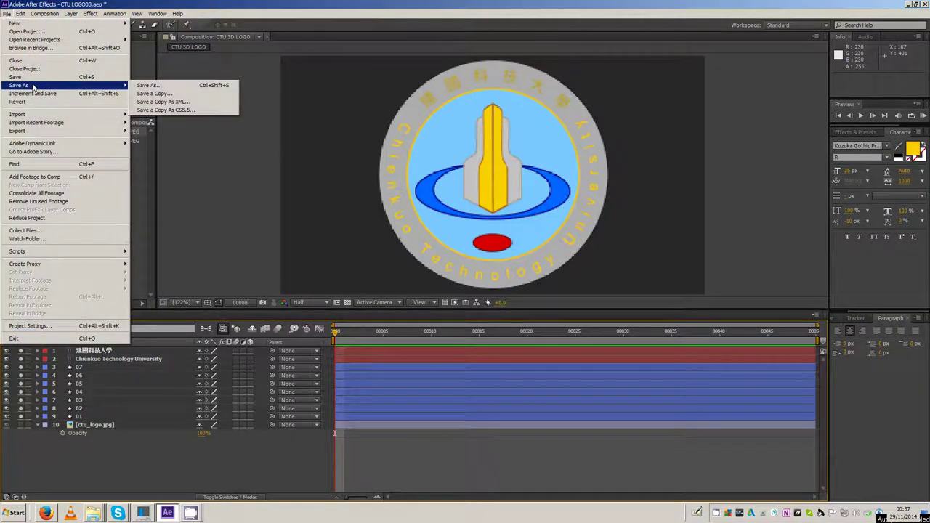
pyautogui.click(153, 86)
pyautogui.click(92, 296)
pyautogui.hotkey('shift', 'Right')
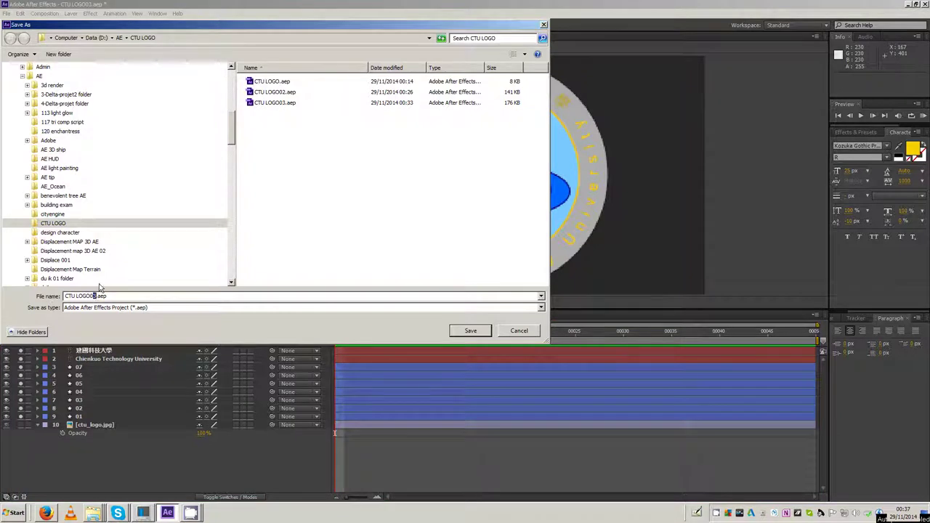
pyautogui.click(472, 330)
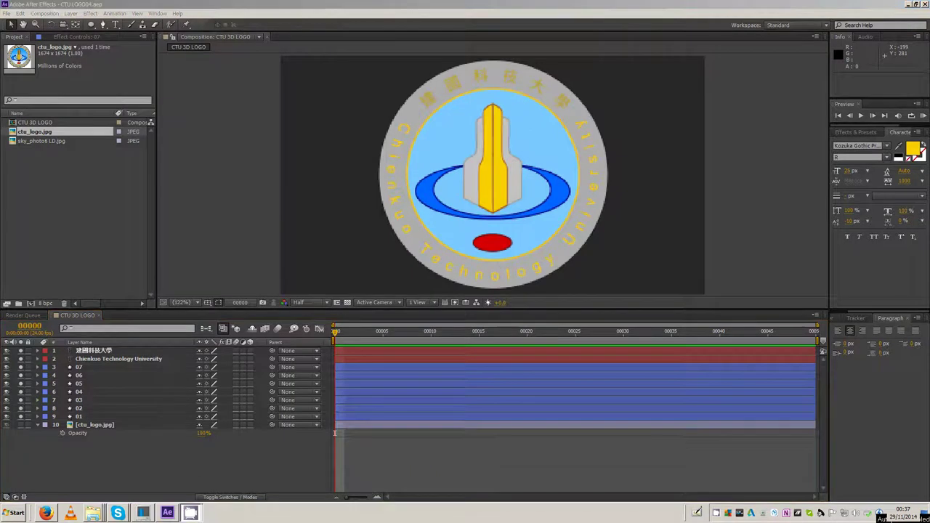
# Turn on the 3D Layer switch for logo layers 01 through 09, leaving ctu_logo.jpg 2D
pyautogui.click(61, 219)
pyautogui.click(39, 429)
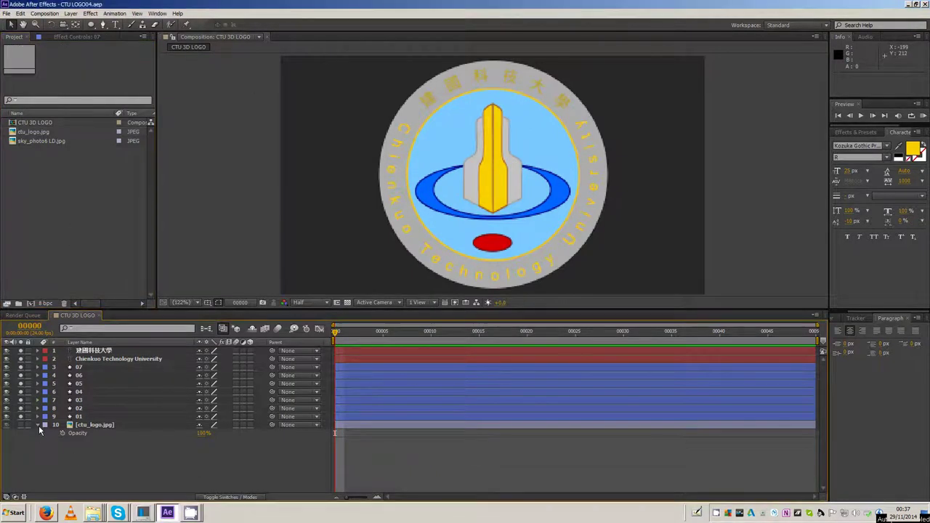
pyautogui.click(39, 425)
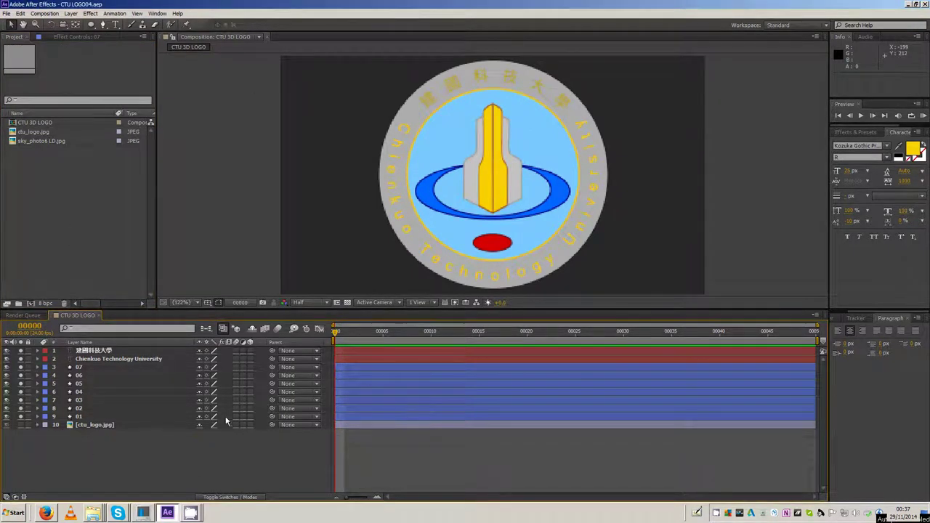
pyautogui.click(98, 415)
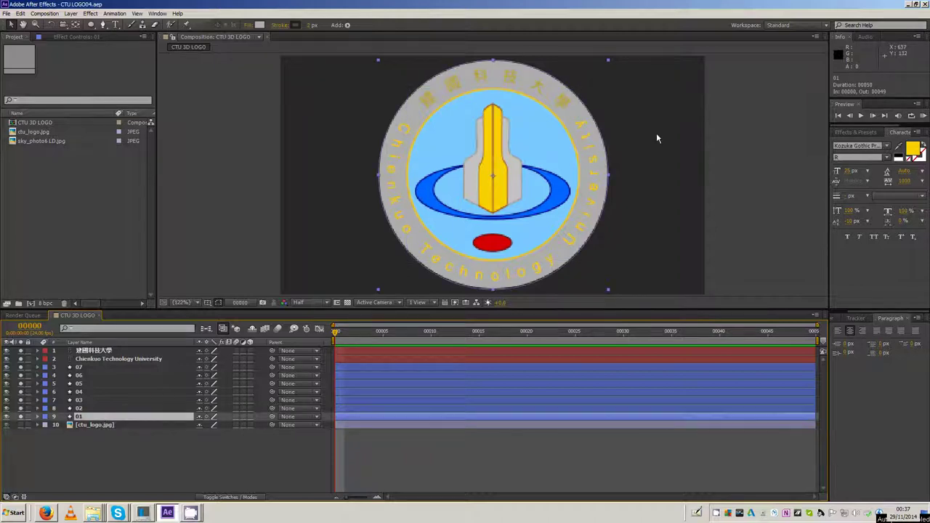
pyautogui.keyDown('shift'); pyautogui.click(122, 369); pyautogui.keyUp('shift')
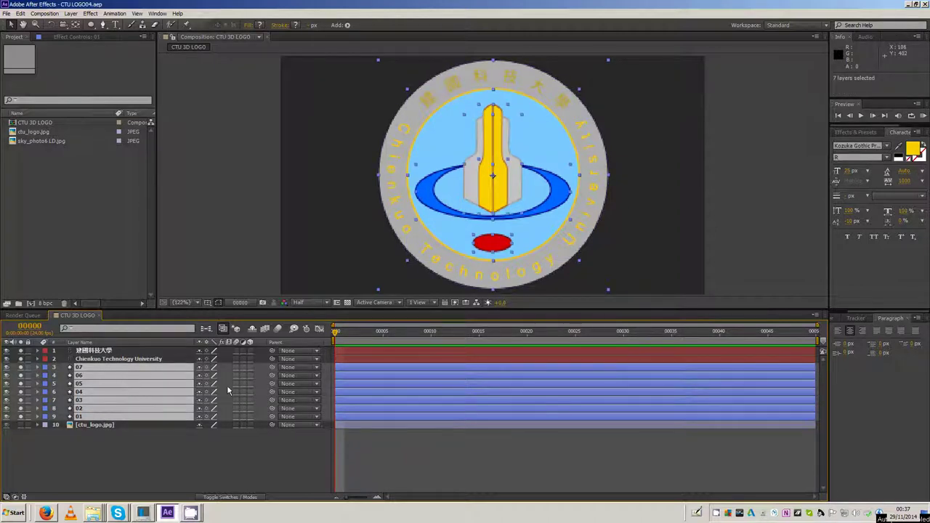
pyautogui.keyDown('shift'); pyautogui.click(124, 359); pyautogui.keyUp('shift')
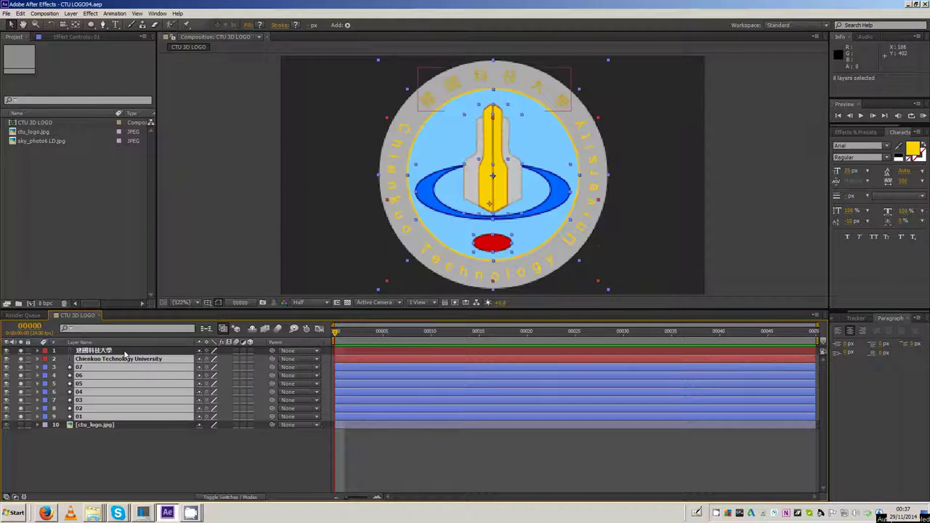
pyautogui.keyDown('shift'); pyautogui.click(131, 350); pyautogui.keyUp('shift')
pyautogui.click(251, 350)
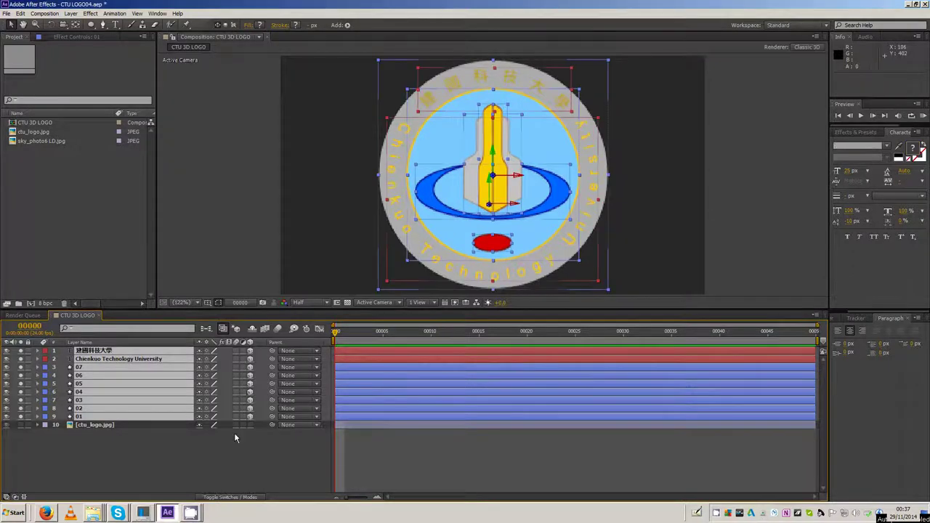
pyautogui.click(247, 439)
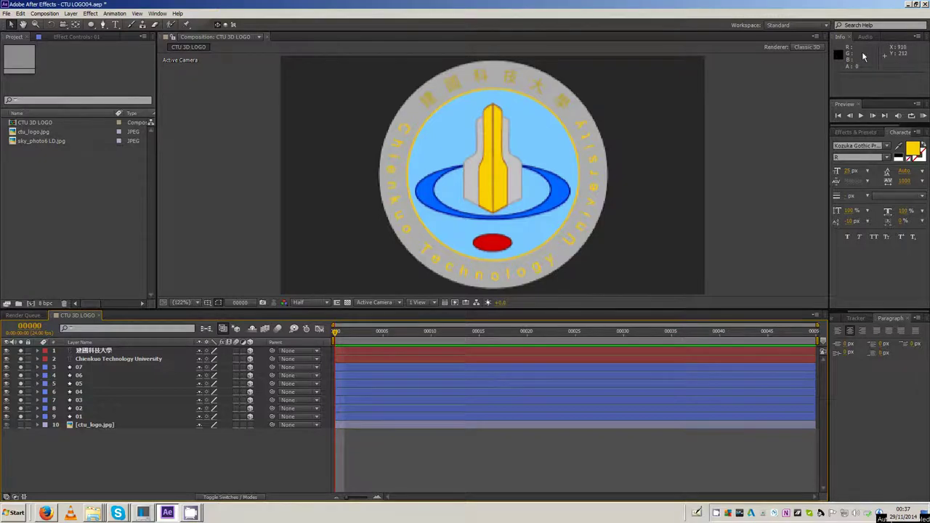
# Switch the composition renderer to Ray-traced 3D with a ray-tracing quality of 3
pyautogui.click(814, 46)
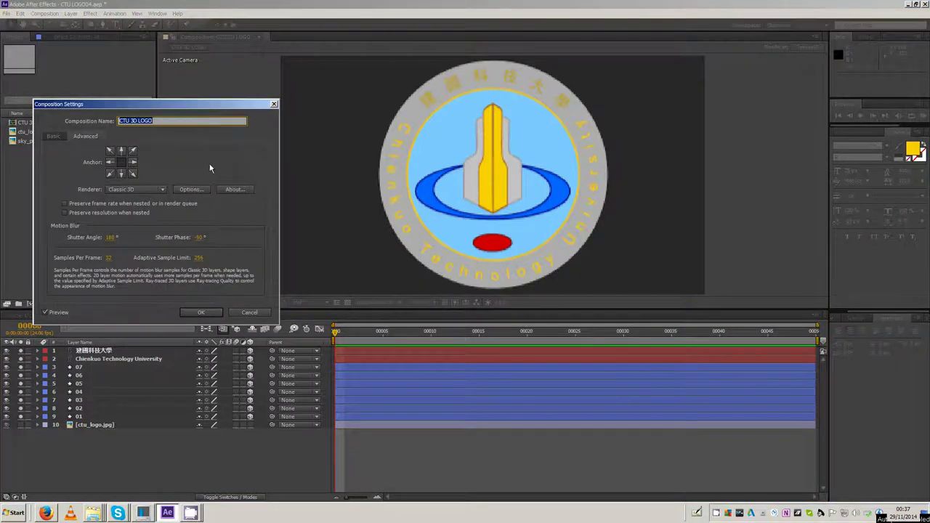
pyautogui.click(145, 190)
pyautogui.click(139, 208)
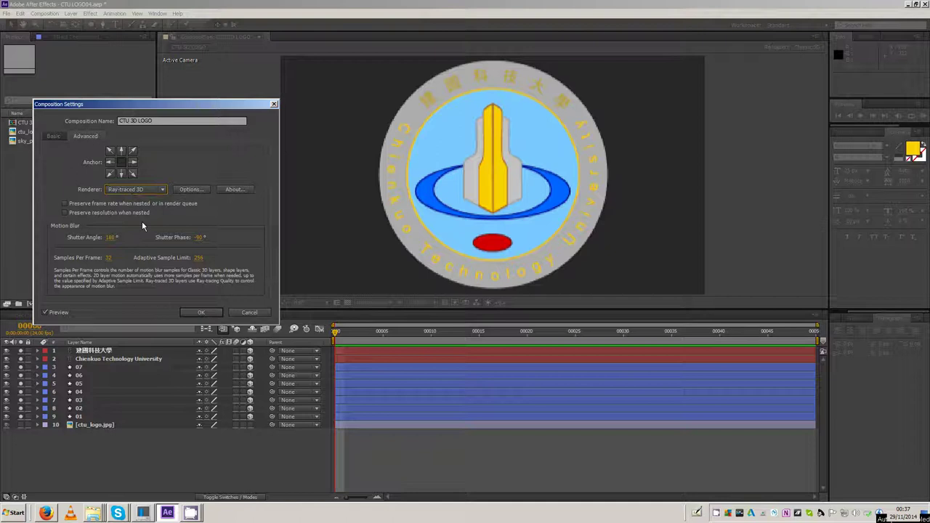
pyautogui.click(191, 189)
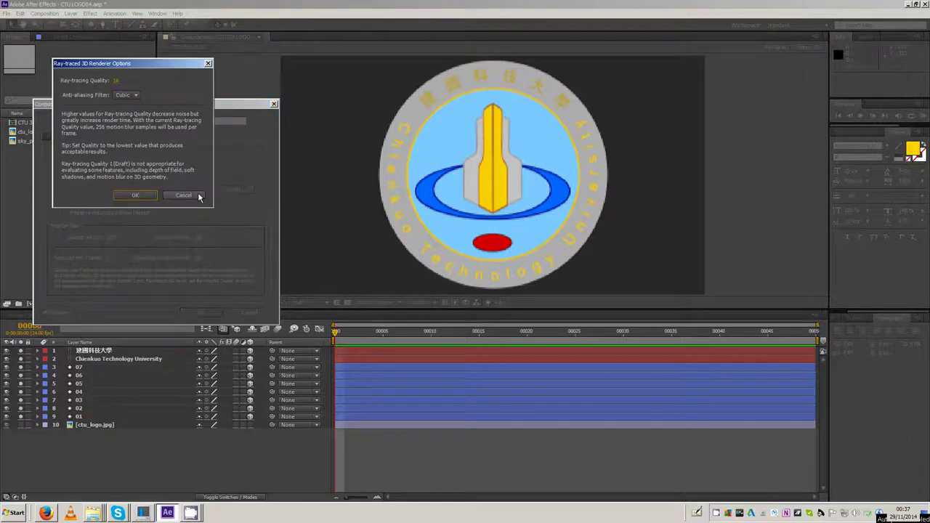
pyautogui.click(114, 80)
pyautogui.write('3')
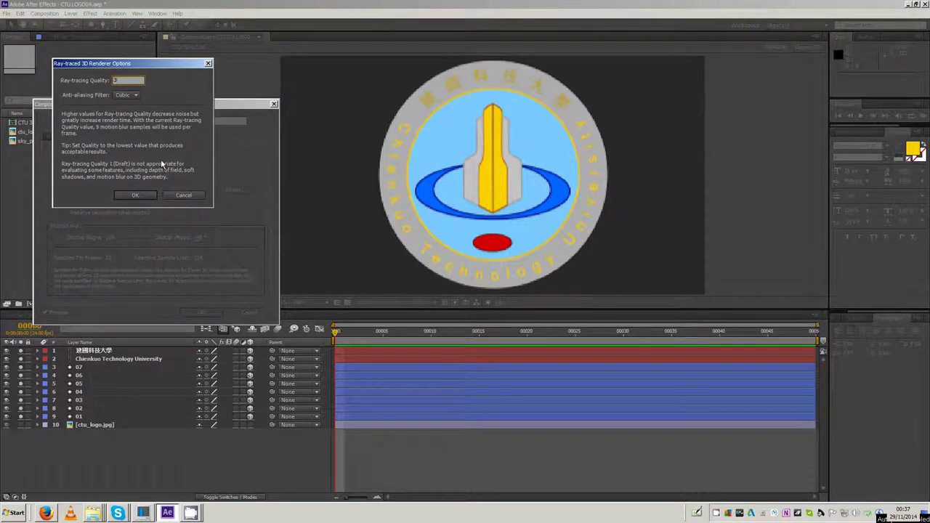
pyautogui.click(195, 135)
pyautogui.click(143, 193)
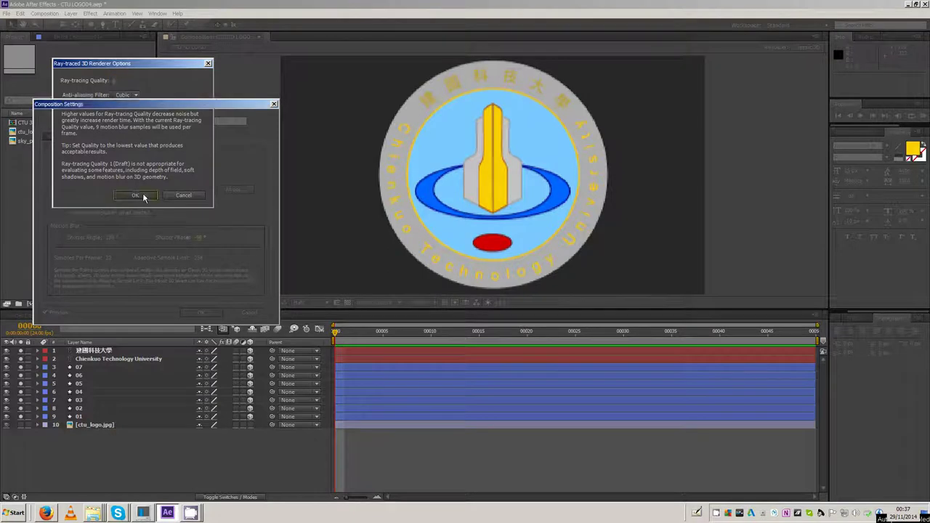
pyautogui.click(202, 313)
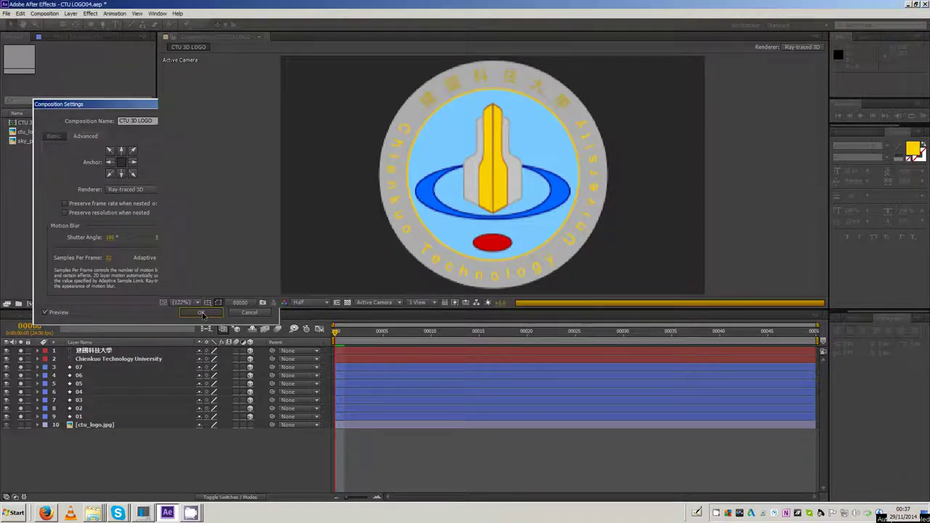
# Add a Camera 1 layer with a 50 mm focal length and depth of field disabled
pyautogui.click(175, 460)
pyautogui.rightClick(176, 446)
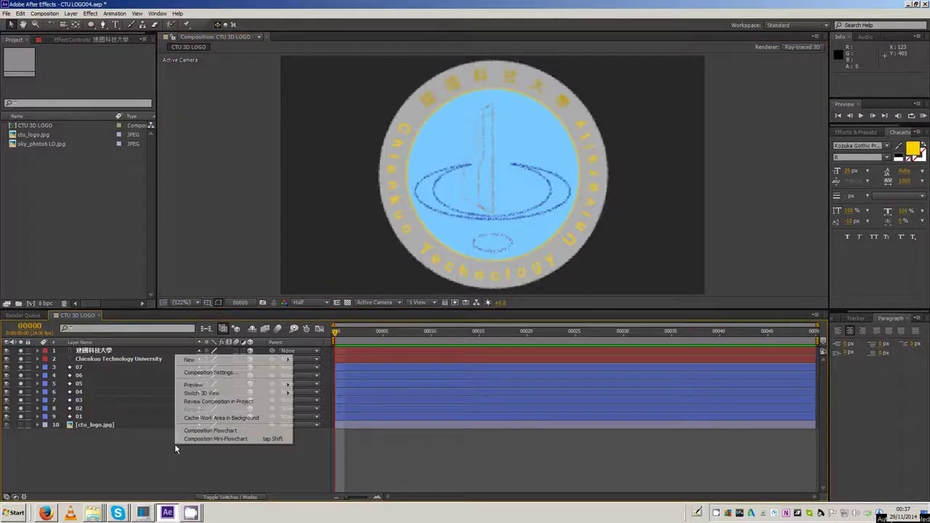
pyautogui.moveTo(231, 361)
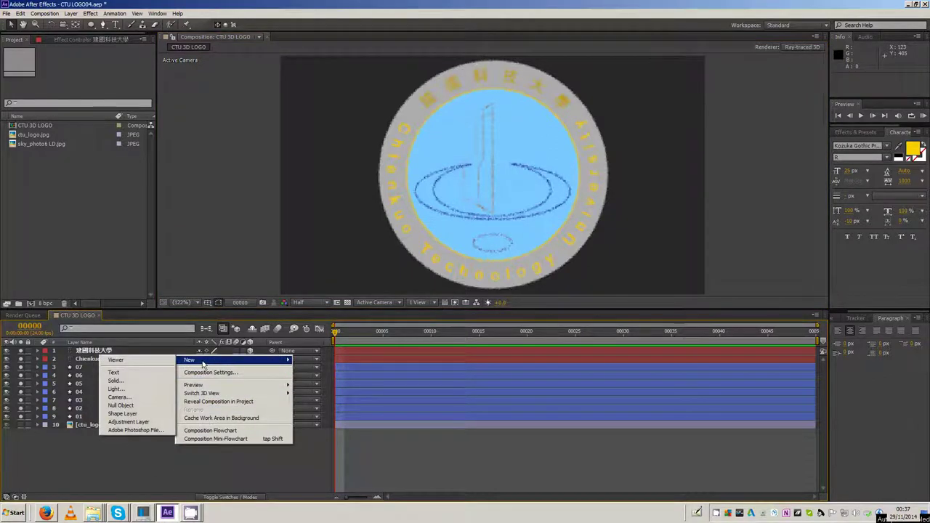
pyautogui.click(119, 398)
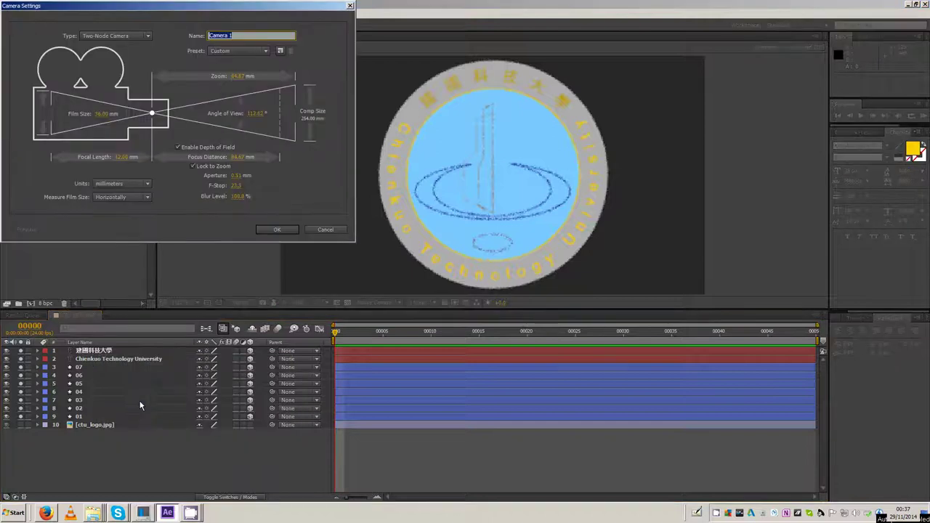
pyautogui.click(123, 157)
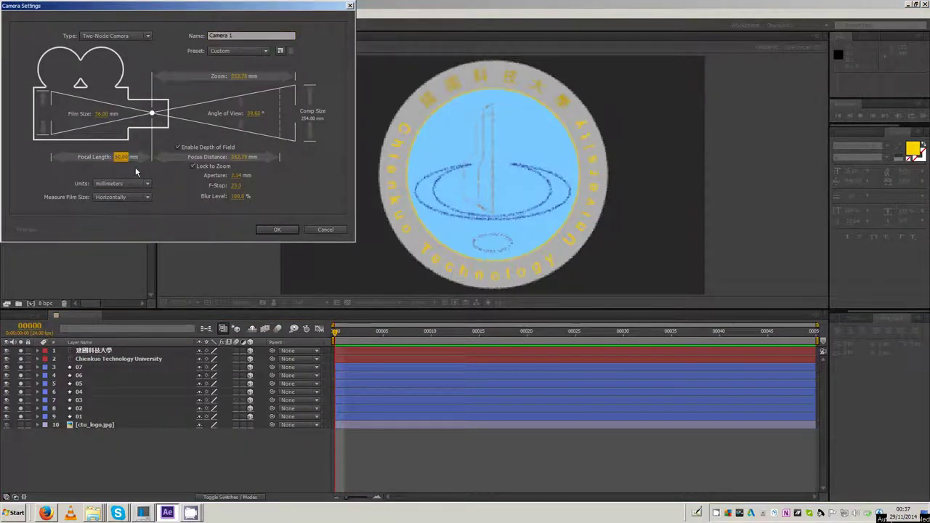
pyautogui.click(186, 149)
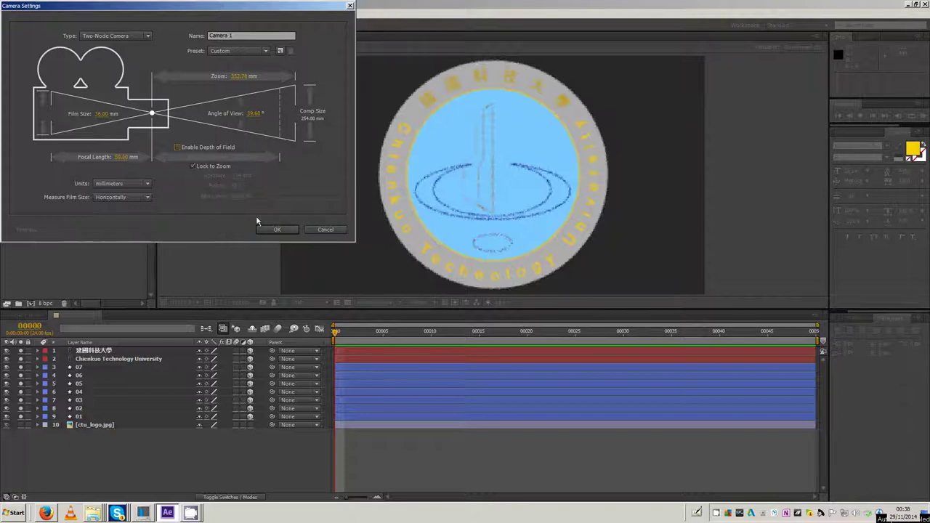
pyautogui.click(275, 231)
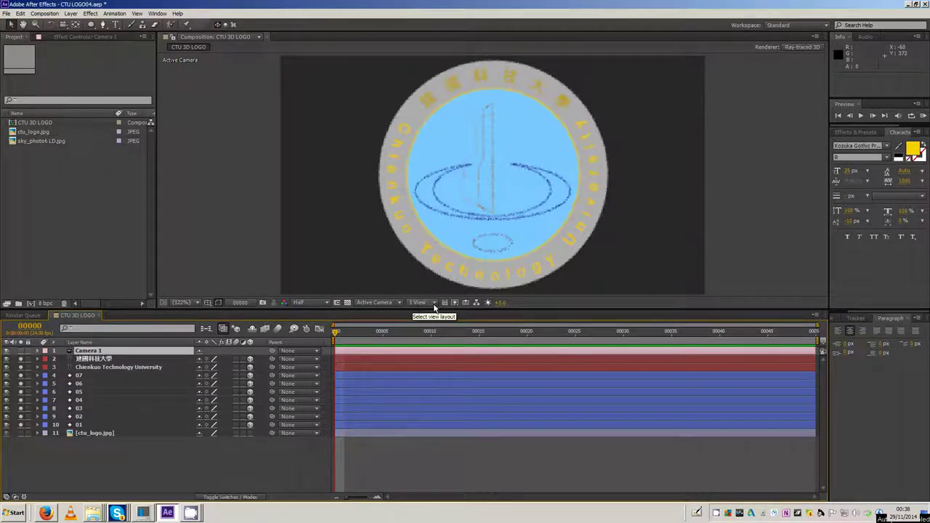
# Show Top and Active Camera views side by side and orbit Camera 1 to angle the logo
pyautogui.click(434, 303)
pyautogui.click(436, 321)
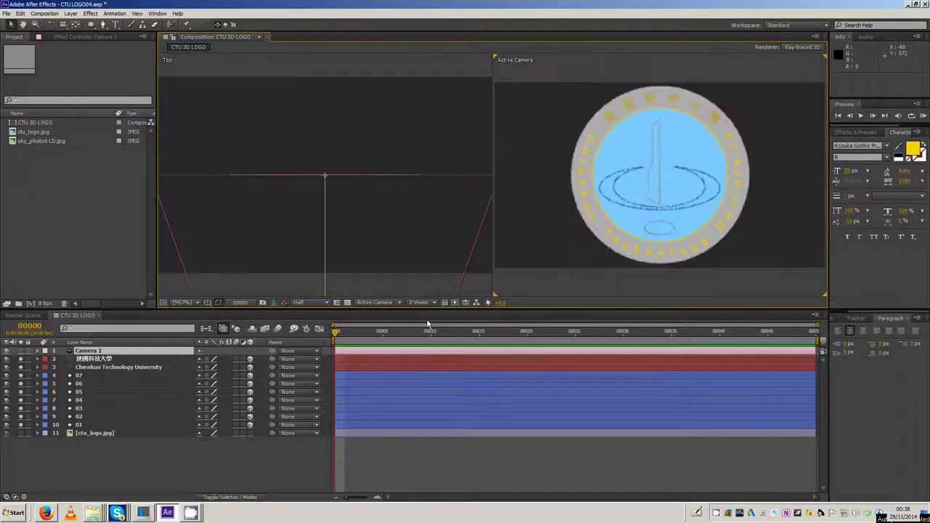
pyautogui.click(97, 461)
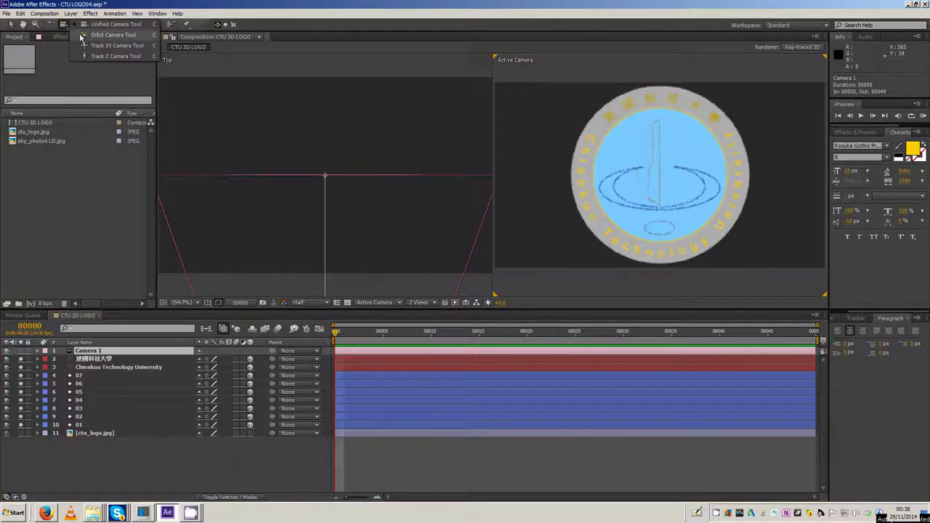
pyautogui.moveTo(63, 27); pyautogui.dragTo(91, 41)
pyautogui.moveTo(703, 237)
pyautogui.mouseDown()
pyautogui.moveTo(602, 219)
pyautogui.moveTo(446, 218)
pyautogui.moveTo(656, 212)
pyautogui.moveTo(603, 217)
pyautogui.moveTo(616, 215)
pyautogui.mouseUp()
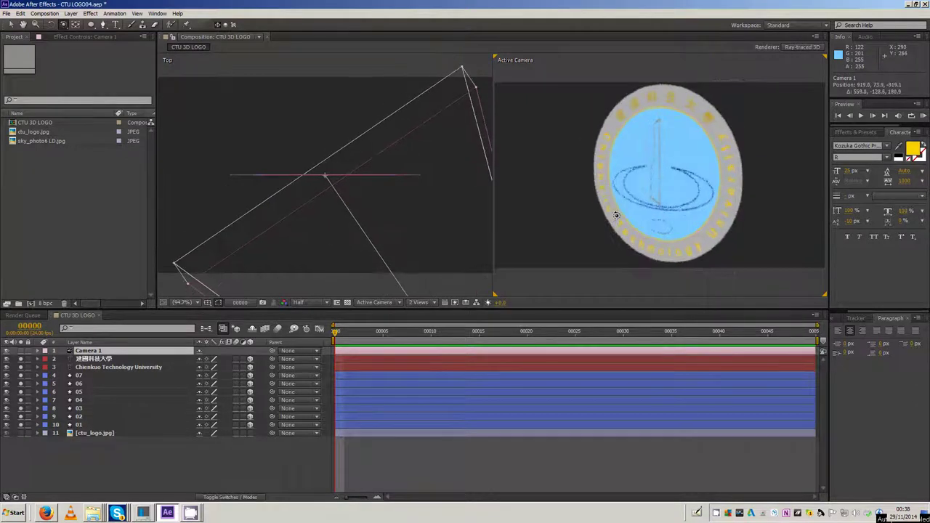
# Give layer 01's ellipse an Extrusion Depth of 25 and orbit to view its side
pyautogui.click(82, 451)
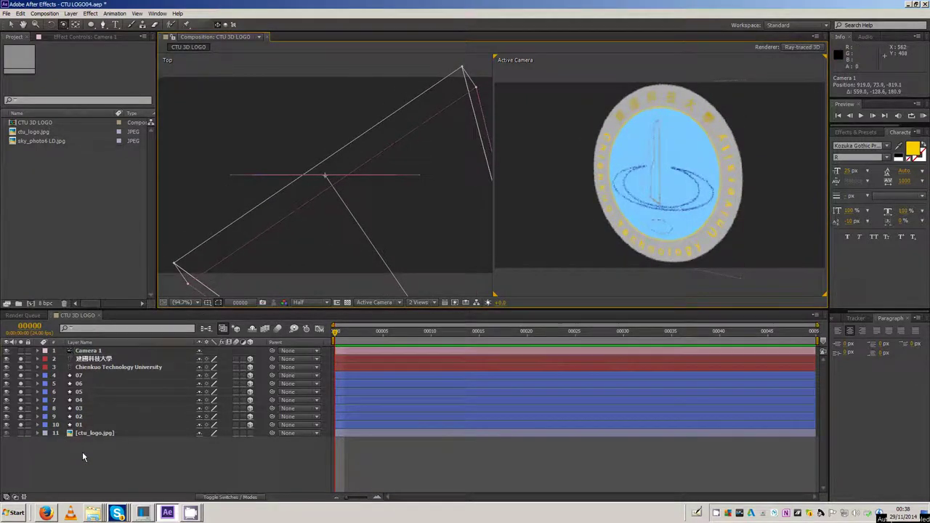
pyautogui.click(80, 425)
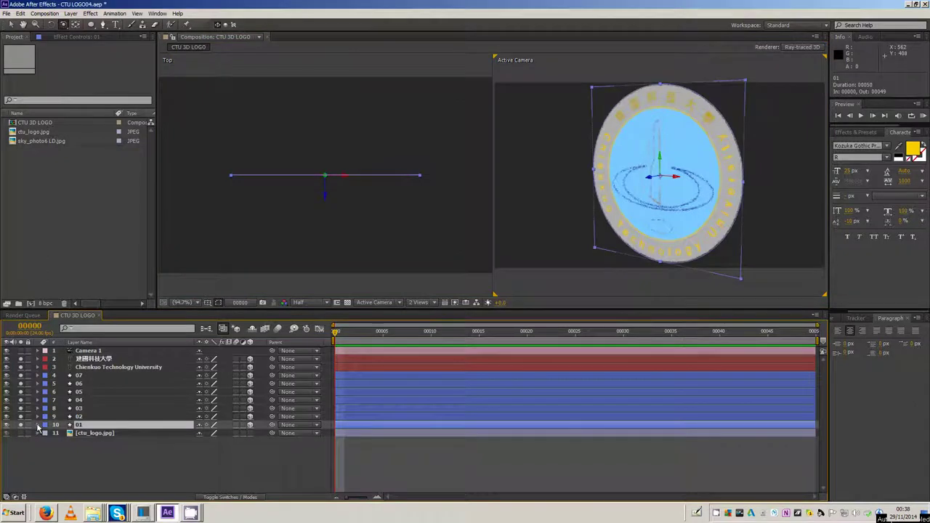
pyautogui.click(38, 425)
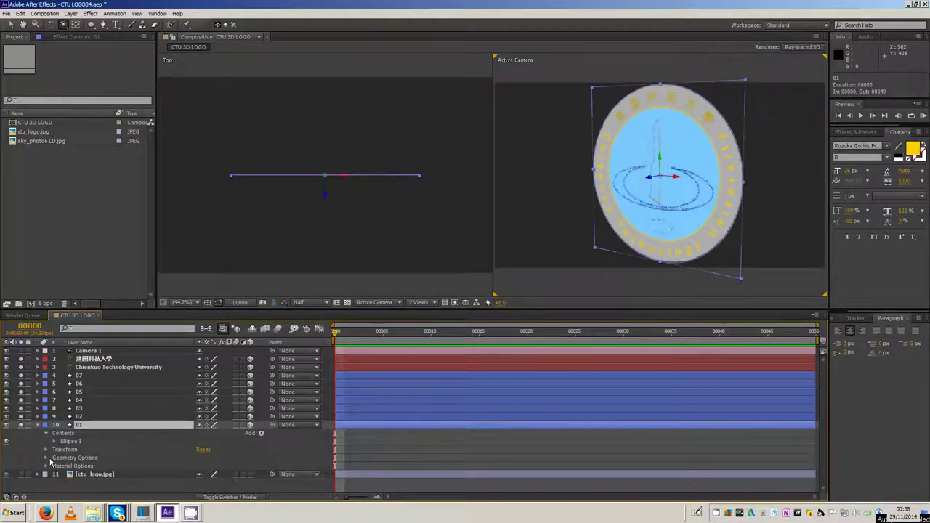
pyautogui.click(55, 458)
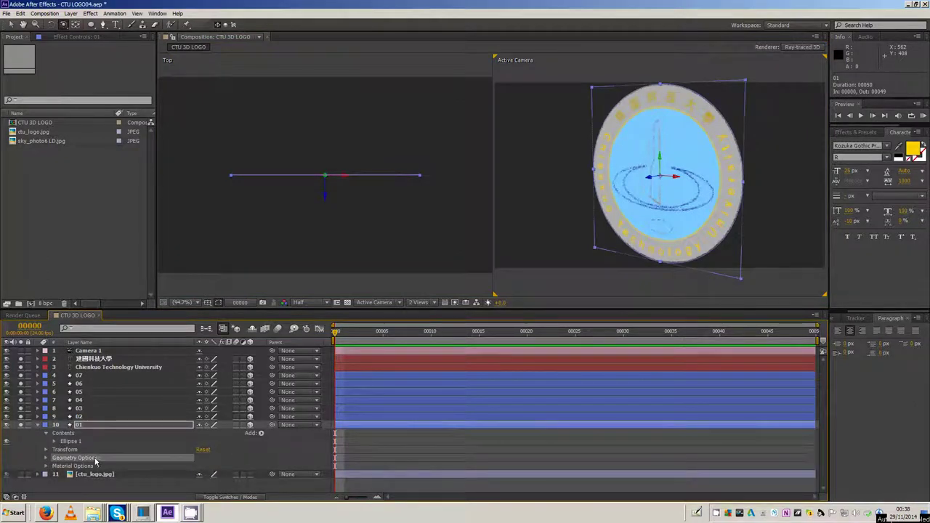
pyautogui.click(46, 459)
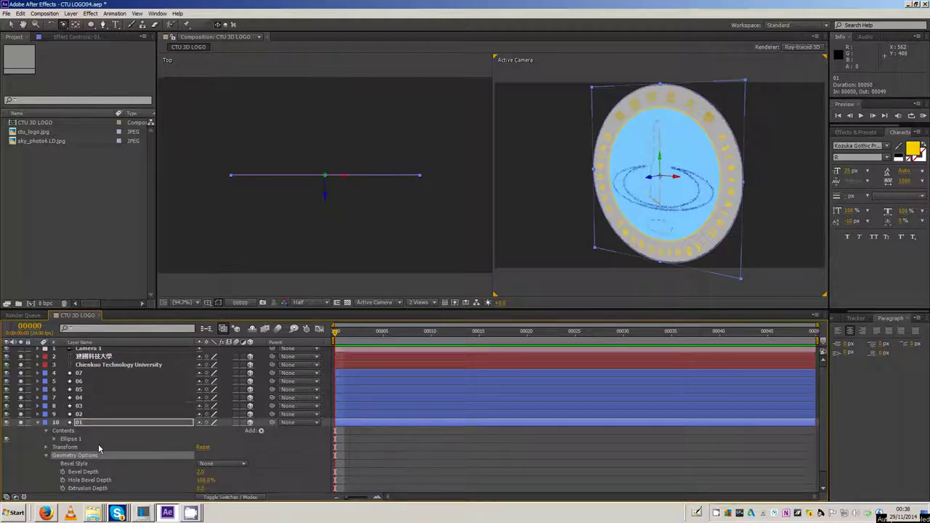
pyautogui.scroll(-1, 102, 451)
pyautogui.click(98, 473)
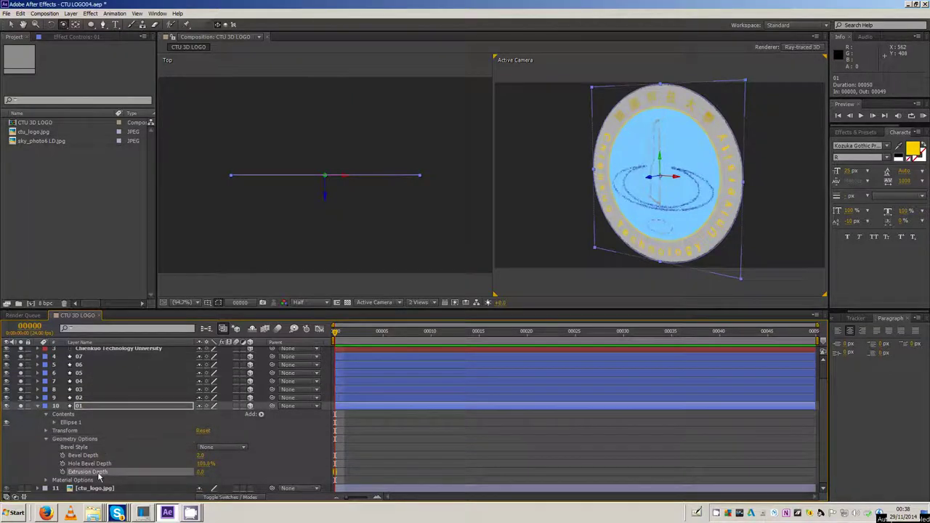
pyautogui.click(200, 473)
pyautogui.write('25')
pyautogui.press('Return')
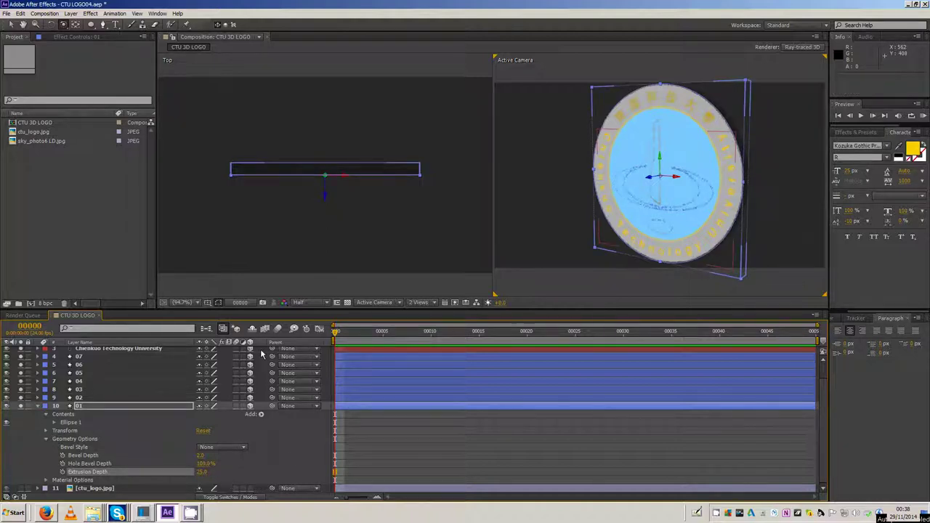
pyautogui.moveTo(700, 186); pyautogui.dragTo(540, 177)
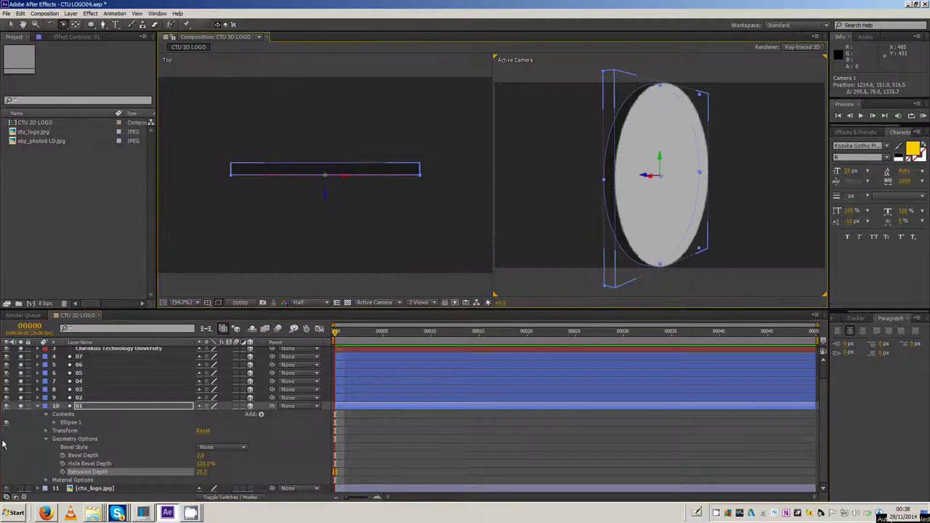
# Set layer 02's Geometry Options Extrusion Depth, entering 30 after an earlier commit
pyautogui.click(54, 399)
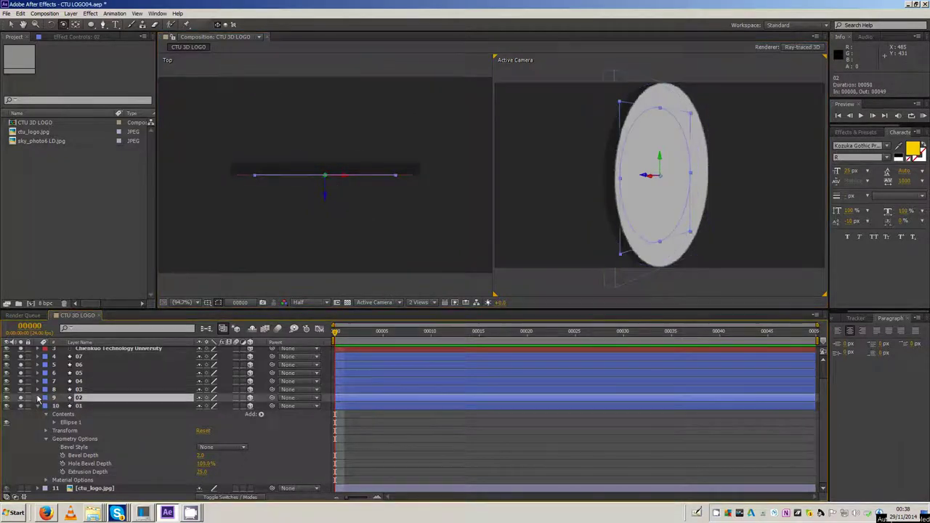
pyautogui.click(38, 398)
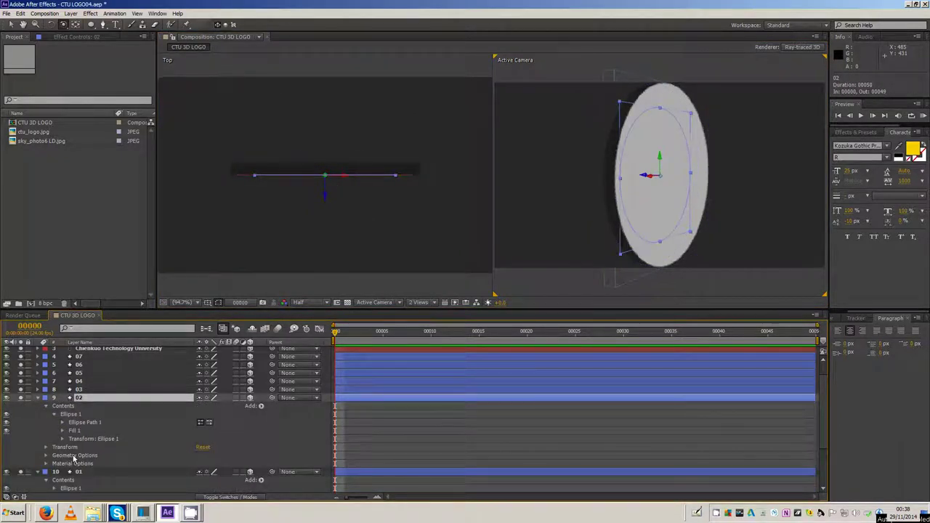
pyautogui.click(73, 454)
pyautogui.click(46, 455)
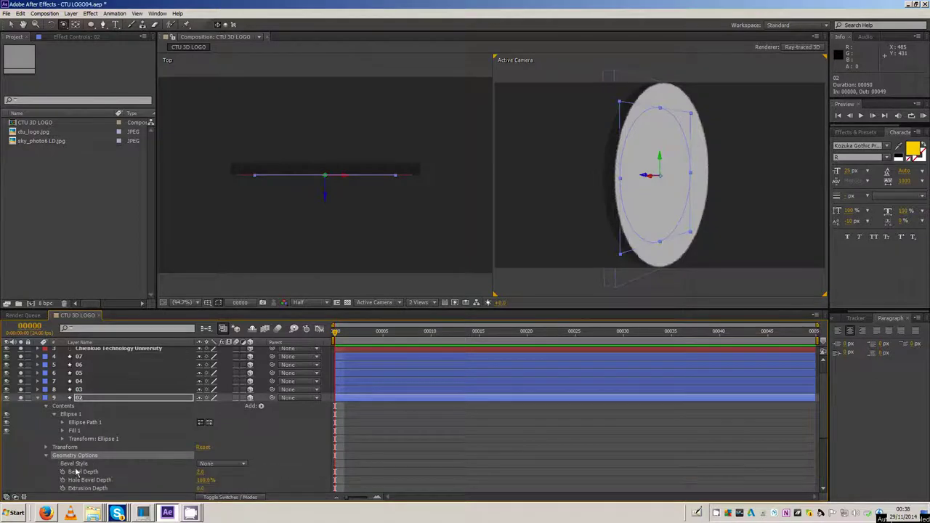
pyautogui.click(202, 488)
pyautogui.press('Return')
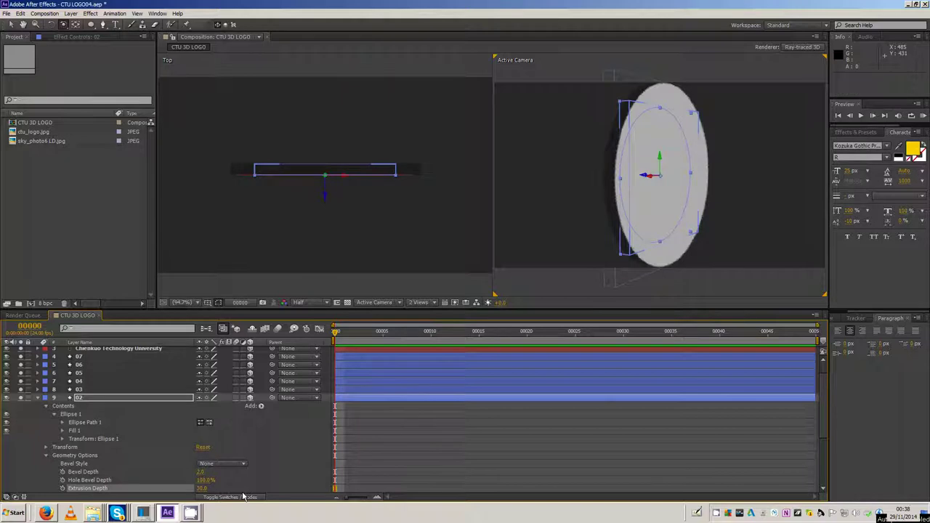
pyautogui.click(202, 489)
pyautogui.write('30')
pyautogui.press('Return')
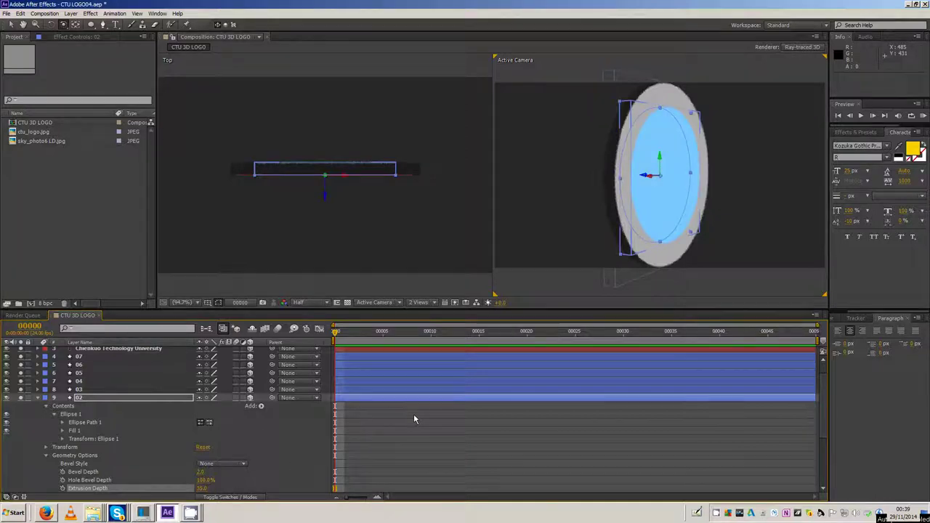
# Orbit the camera to face the blue side, zoom out the Top view, and collapse layer 02
pyautogui.moveTo(611, 215); pyautogui.dragTo(662, 215)
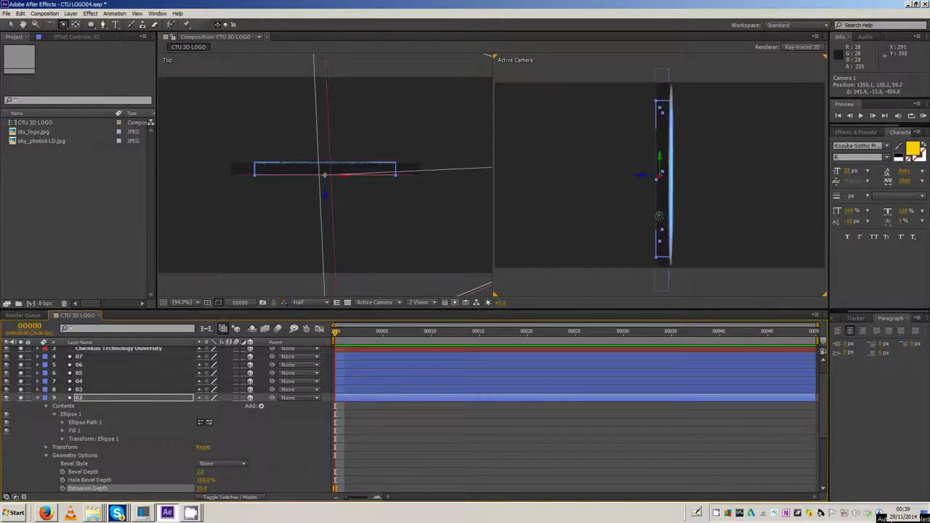
pyautogui.moveTo(663, 216); pyautogui.dragTo(686, 215)
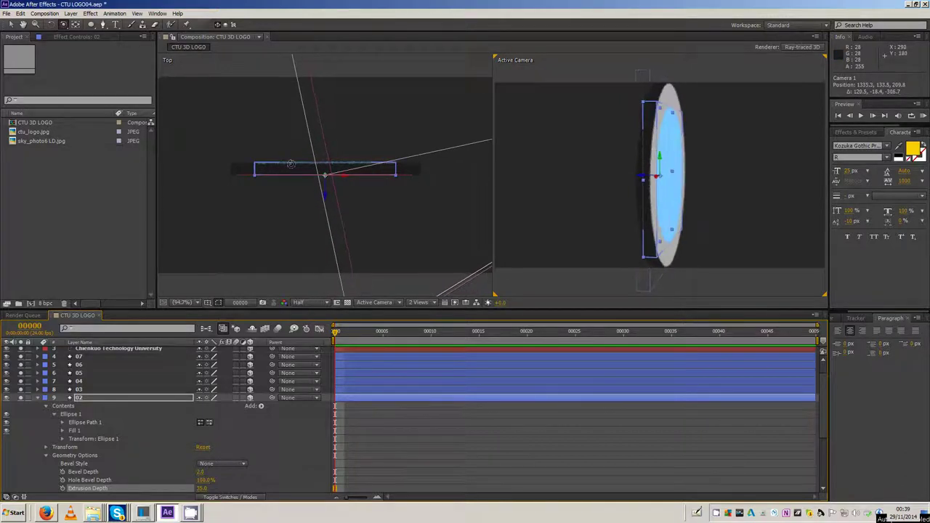
pyautogui.click(347, 63)
pyautogui.moveTo(334, 81); pyautogui.dragTo(323, 107)
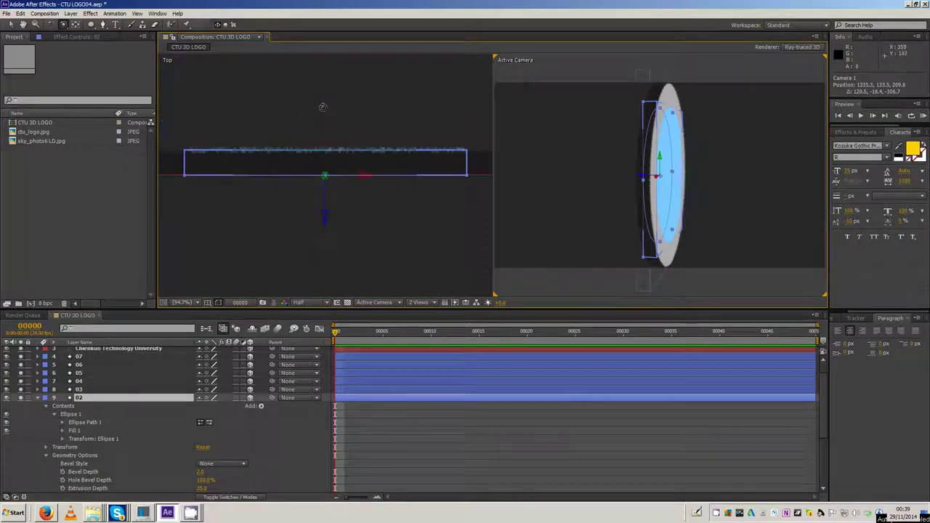
pyautogui.click(146, 414)
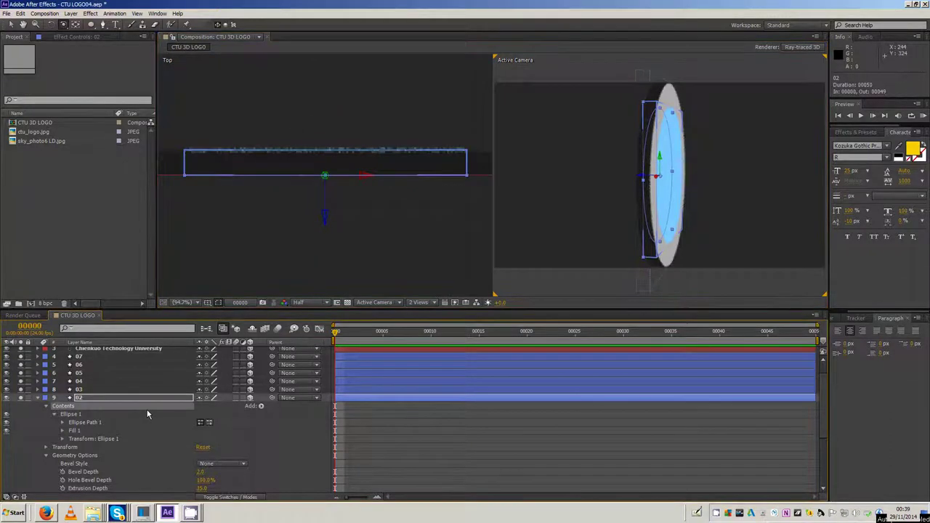
pyautogui.click(36, 399)
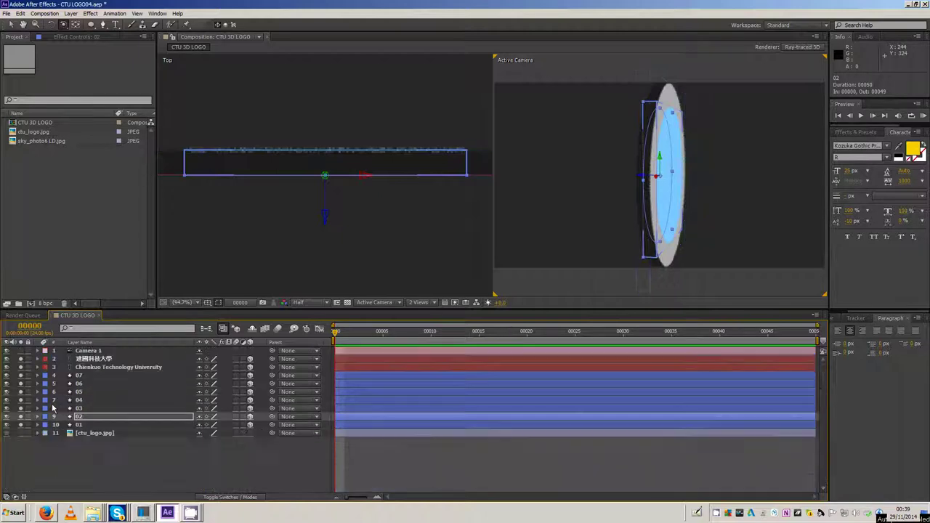
pyautogui.click(38, 408)
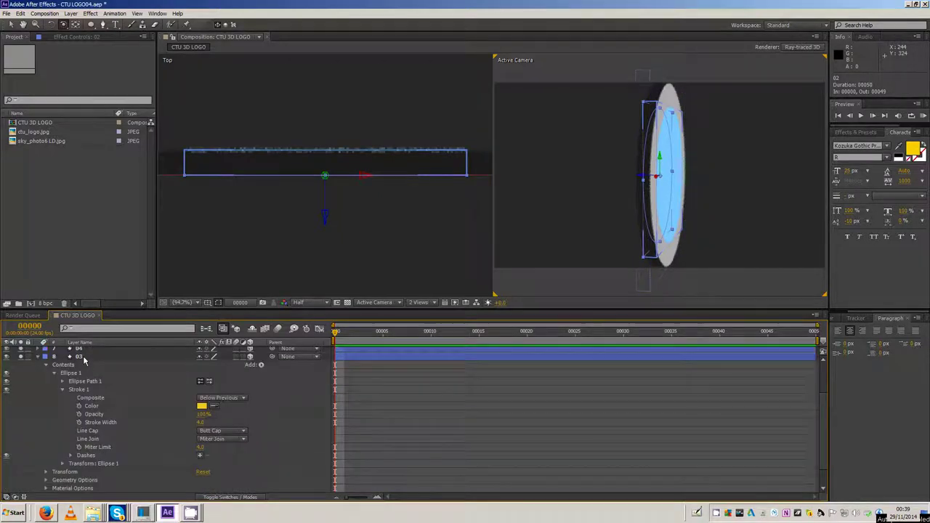
# Set layer 03's Extrusion Depth to 37 and orbit the camera to a front view of the logo
pyautogui.click(85, 366)
pyautogui.click(62, 390)
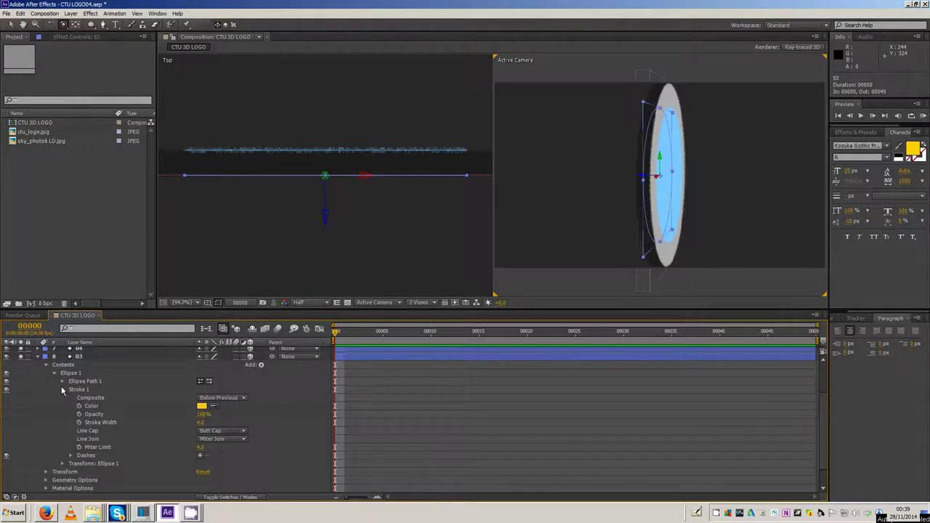
pyautogui.click(54, 374)
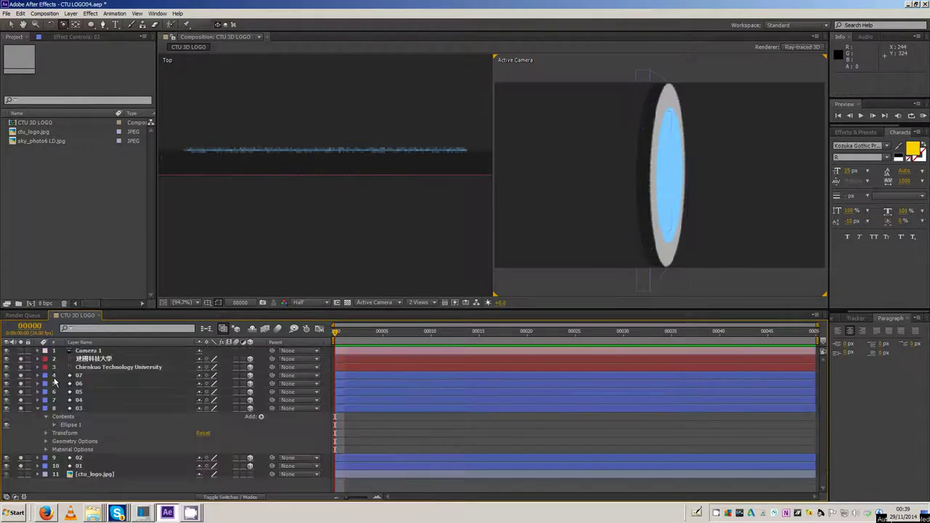
pyautogui.click(46, 441)
pyautogui.click(72, 441)
pyautogui.click(201, 475)
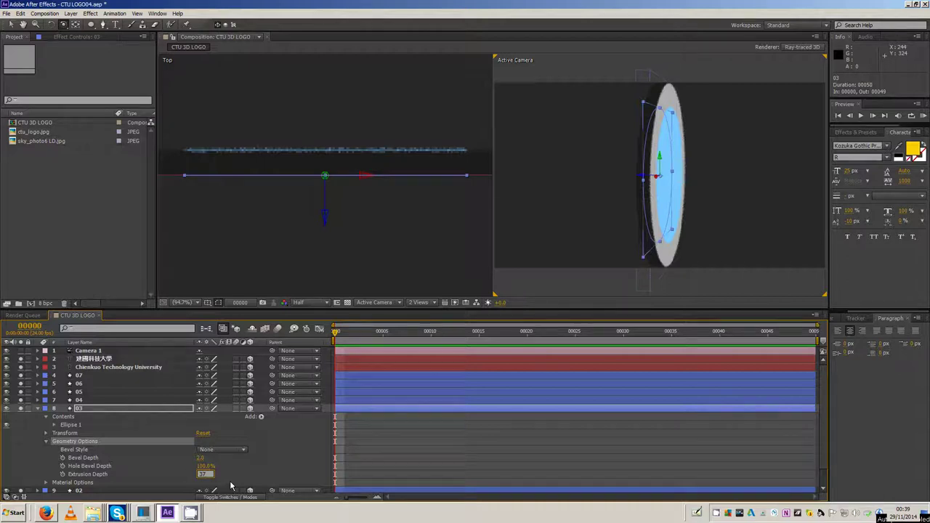
pyautogui.press('Return')
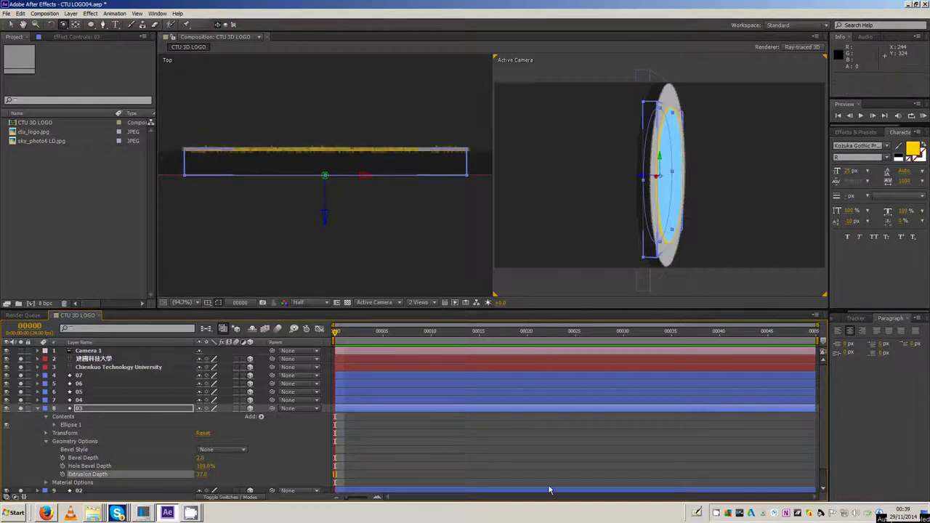
pyautogui.moveTo(696, 196)
pyautogui.mouseDown()
pyautogui.moveTo(612, 136)
pyautogui.moveTo(583, 52)
pyautogui.moveTo(687, 108)
pyautogui.mouseUp()
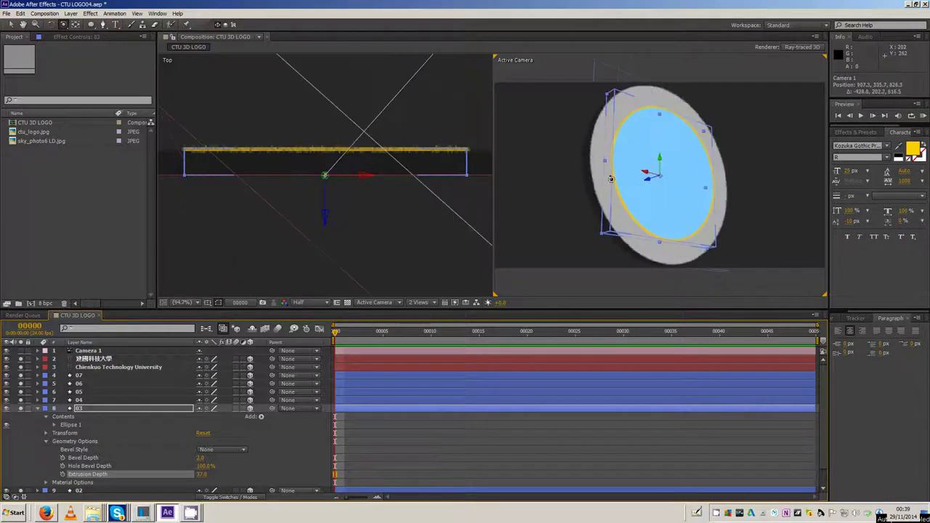
pyautogui.moveTo(686, 108); pyautogui.dragTo(762, 116)
# Collapse layer 03 and expand layer 04 down to its Geometry Options
pyautogui.click(87, 400)
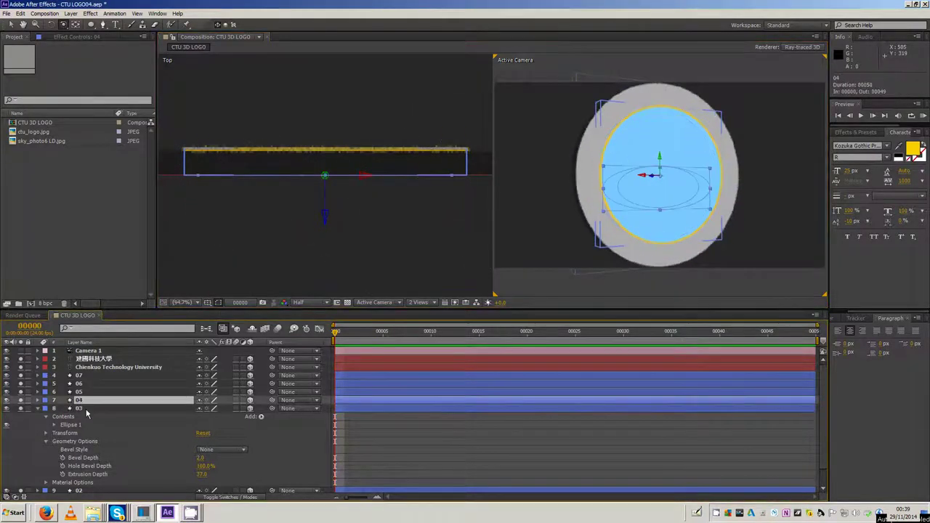
pyautogui.click(37, 409)
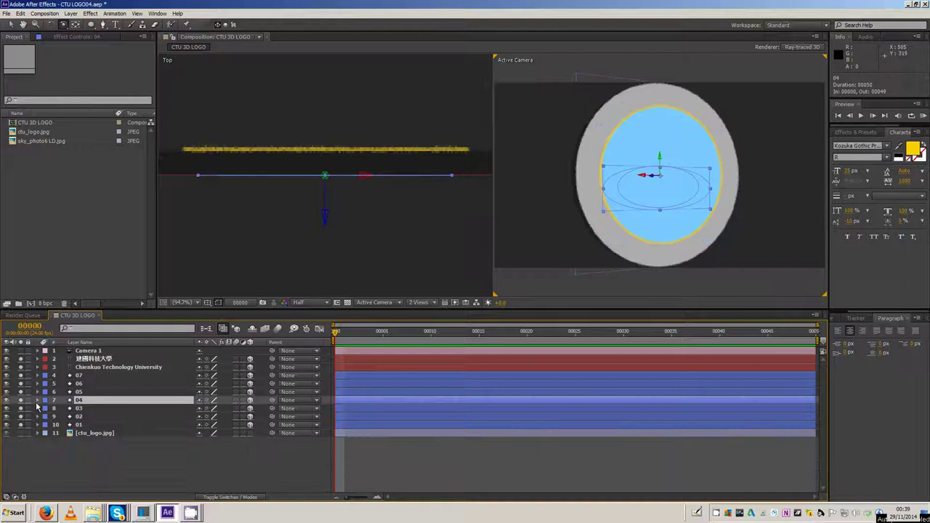
pyautogui.click(37, 399)
pyautogui.click(54, 433)
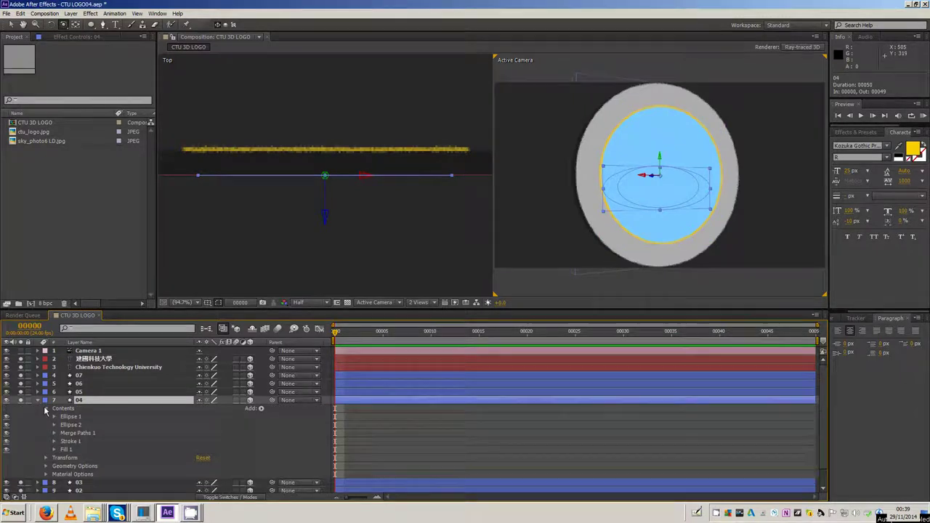
pyautogui.click(48, 434)
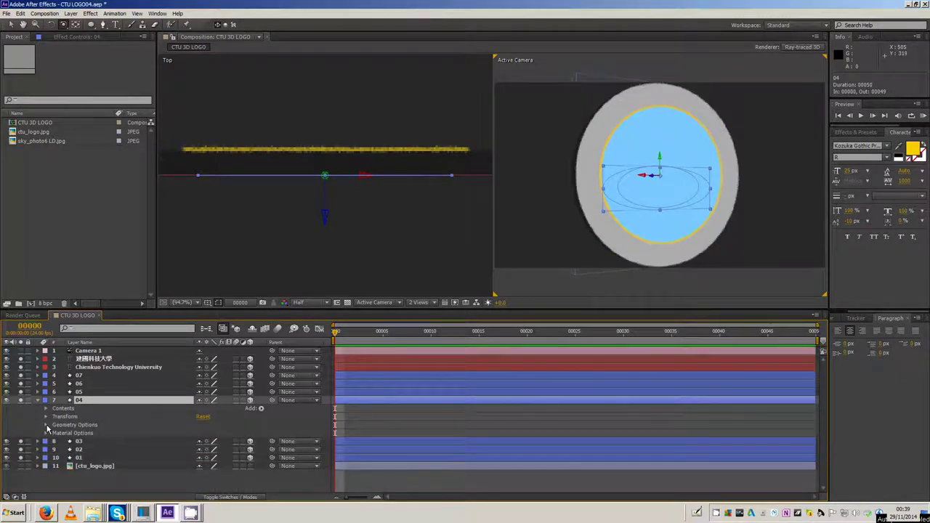
pyautogui.click(46, 426)
pyautogui.click(92, 427)
# Set layer 04's Extrusion Depth, trying 5 and 30 before settling on 35
pyautogui.click(201, 457)
pyautogui.write('5')
pyautogui.press('Return')
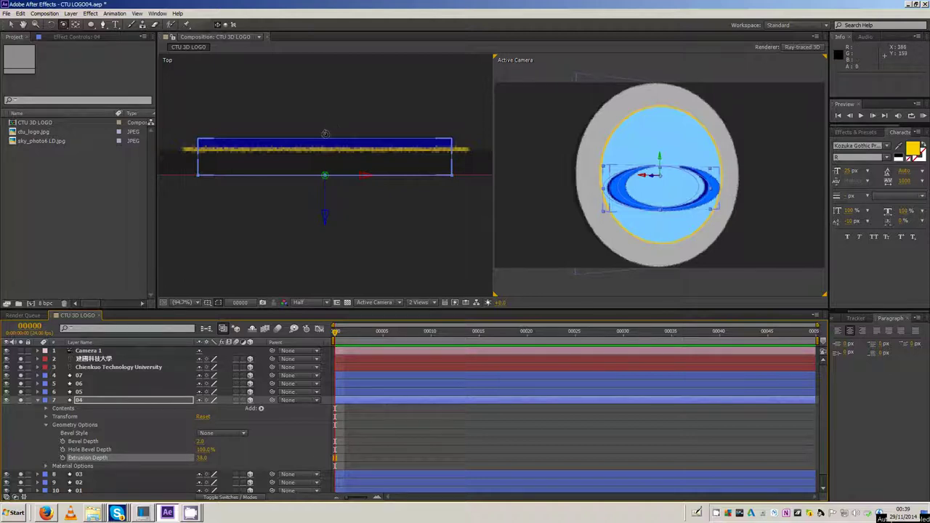
pyautogui.click(204, 457)
pyautogui.write('30')
pyautogui.press('Return')
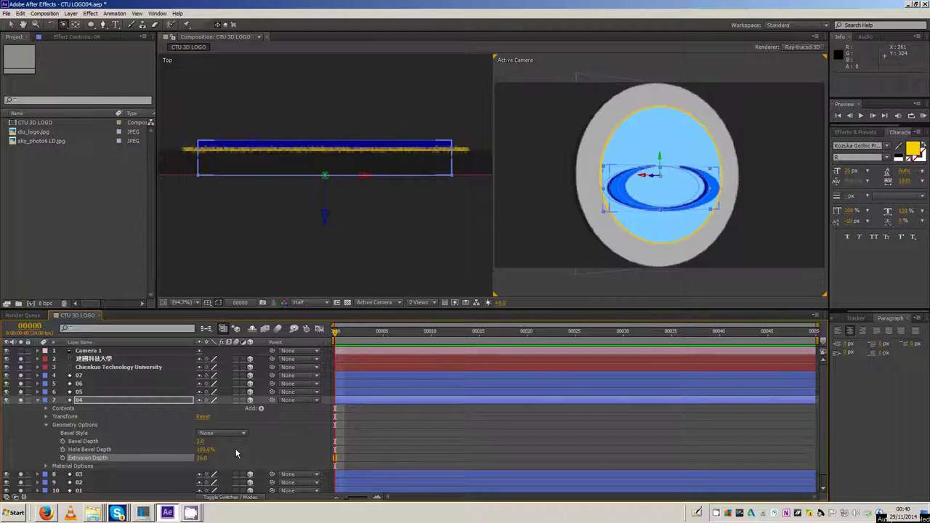
pyautogui.click(203, 458)
pyautogui.write('35')
pyautogui.press('Return')
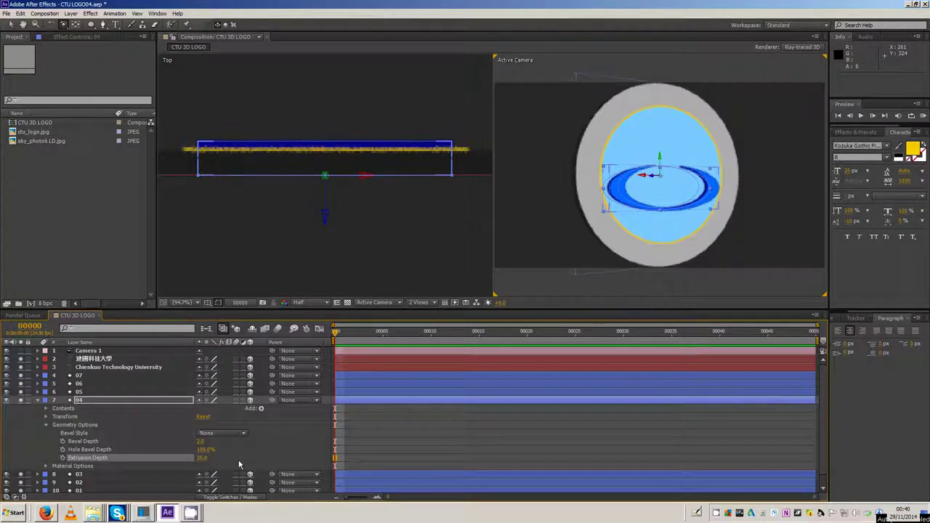
pyautogui.click(37, 401)
pyautogui.click(39, 392)
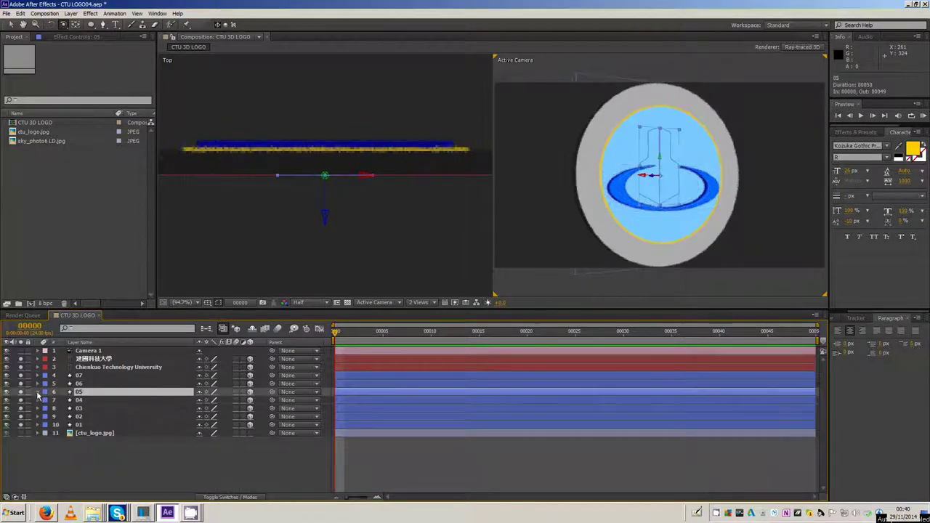
# Give layer 05's grey inner shape an Extrusion Depth of 36 and collapse the layer
pyautogui.click(37, 392)
pyautogui.click(54, 367)
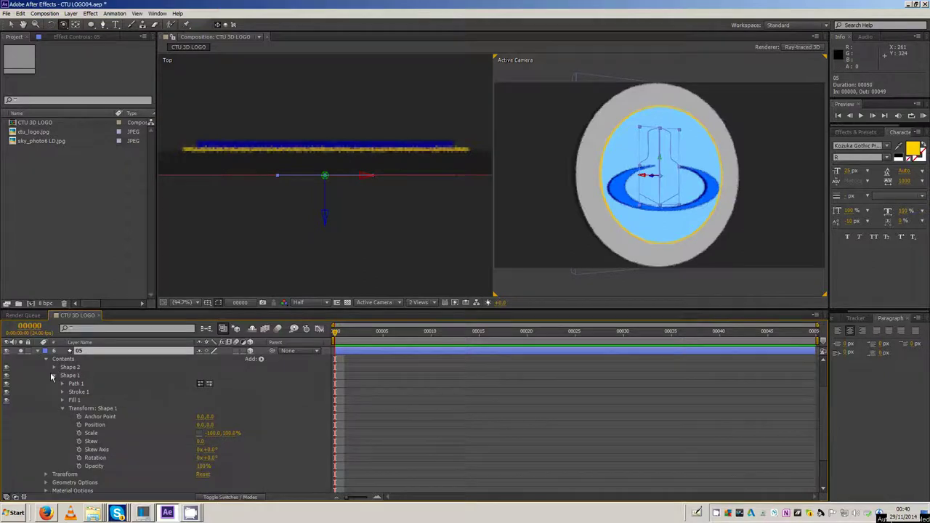
pyautogui.click(54, 376)
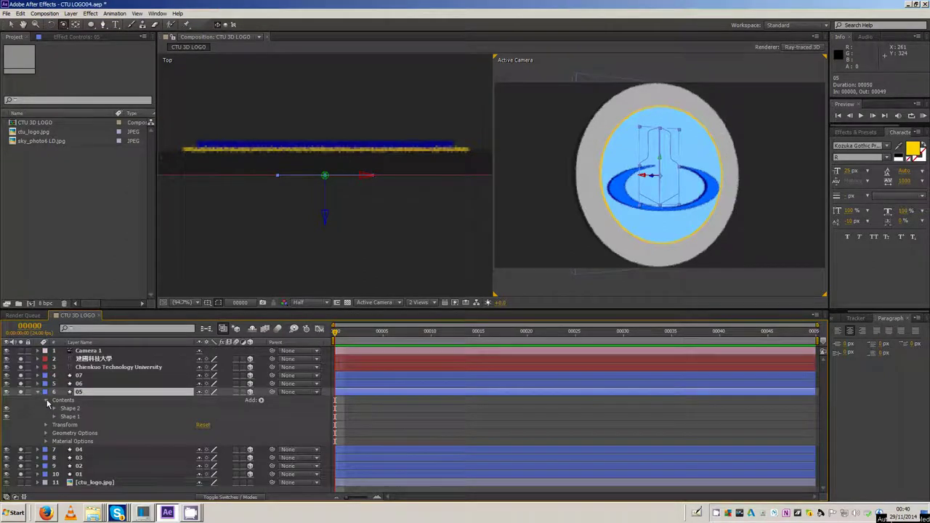
pyautogui.click(46, 401)
pyautogui.click(45, 417)
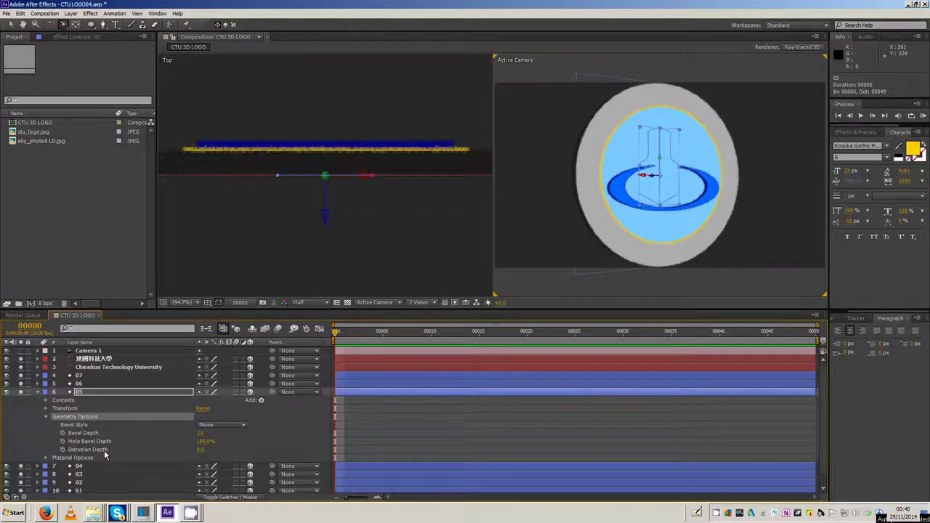
pyautogui.click(200, 449)
pyautogui.write('6')
pyautogui.press('Return')
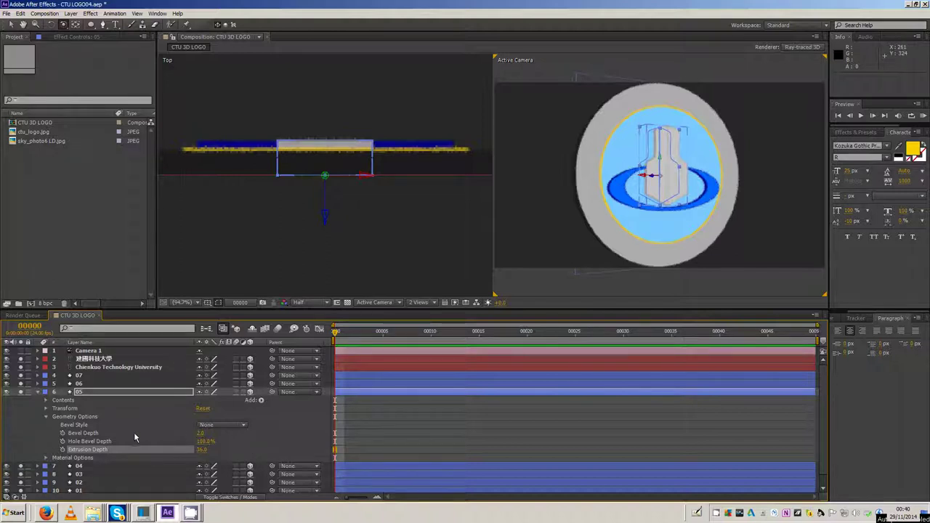
pyautogui.click(47, 416)
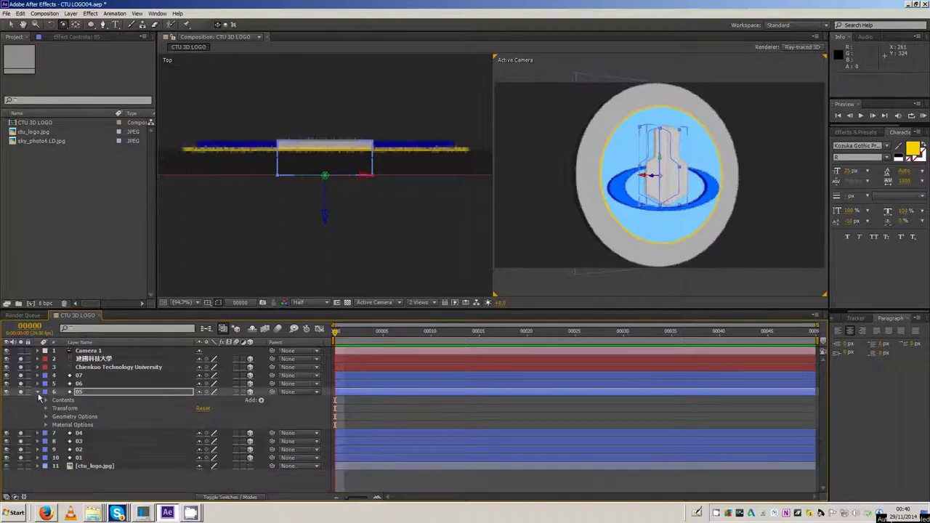
pyautogui.click(38, 392)
# Give layer 06's yellow shape an Extrusion Depth of 40 and collapse the layer
pyautogui.click(84, 383)
pyautogui.click(38, 382)
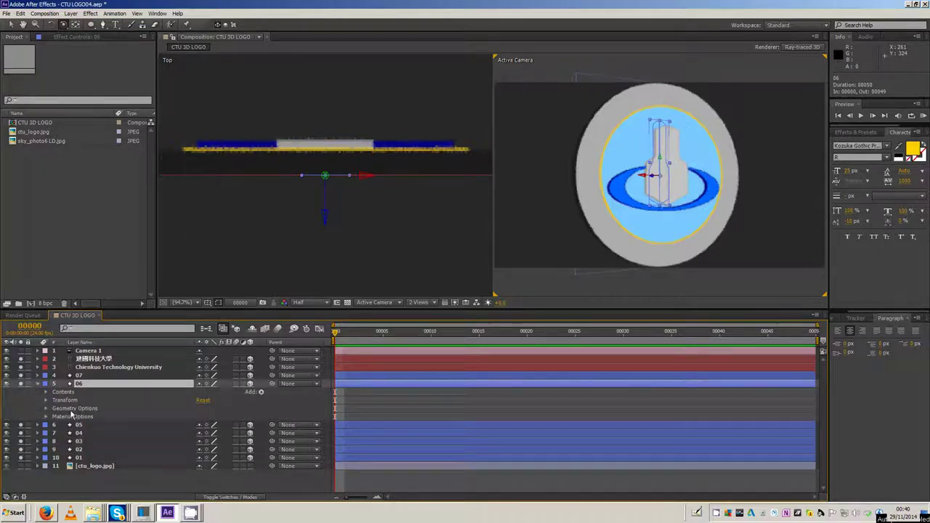
pyautogui.click(71, 410)
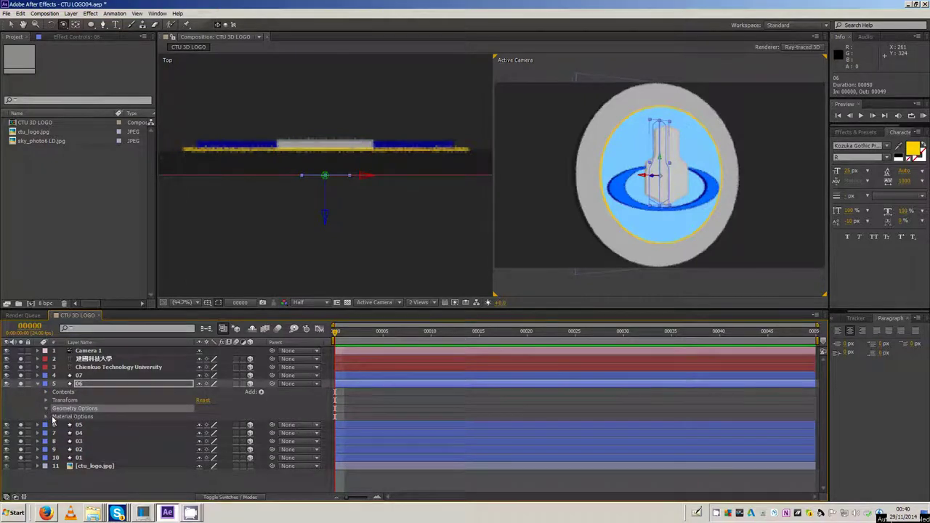
pyautogui.click(46, 408)
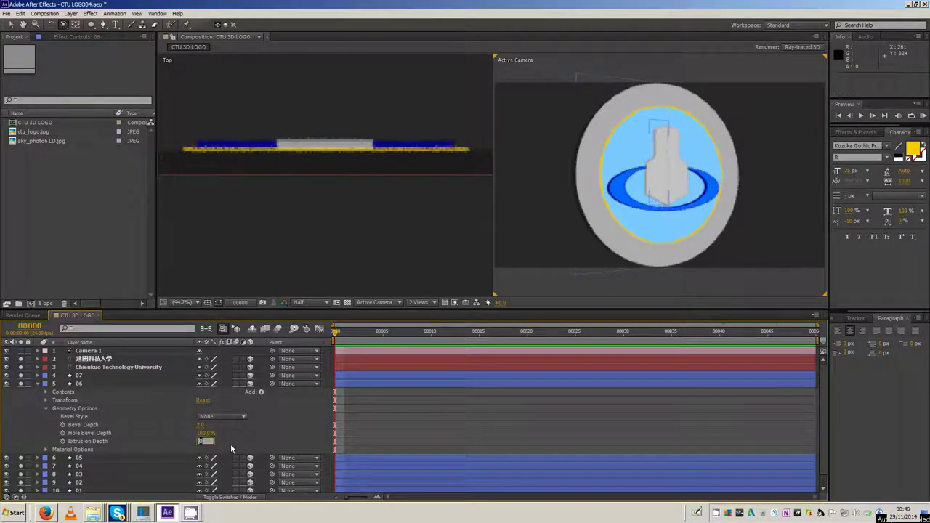
pyautogui.press('Return')
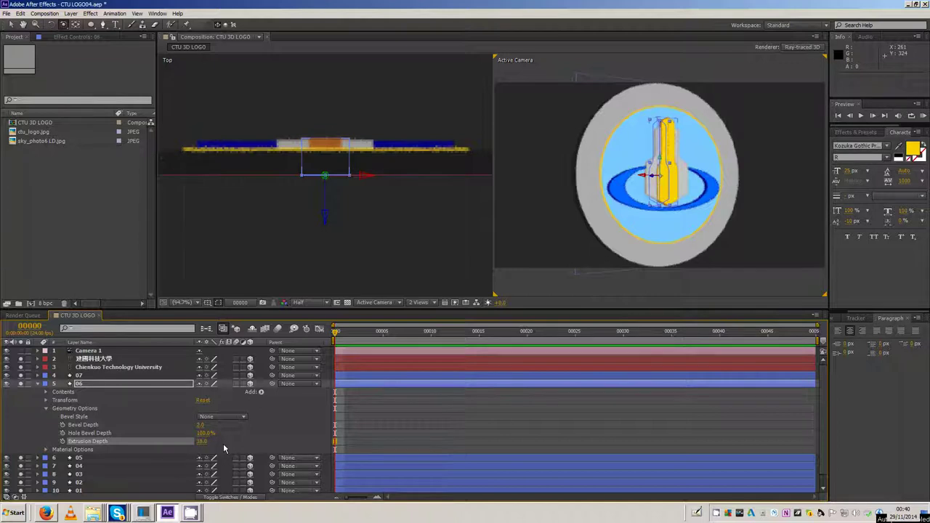
pyautogui.press('Return')
pyautogui.click(209, 442)
pyautogui.write('40')
pyautogui.press('Return')
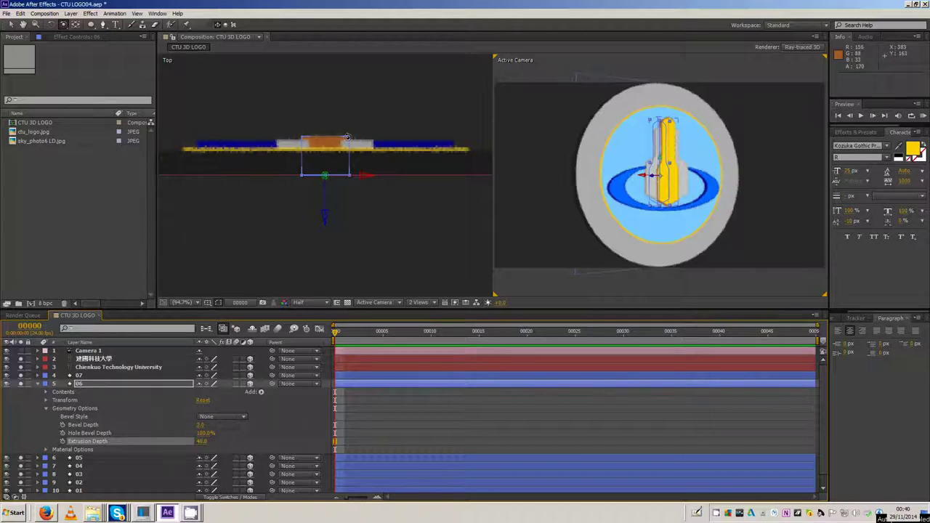
pyautogui.click(38, 384)
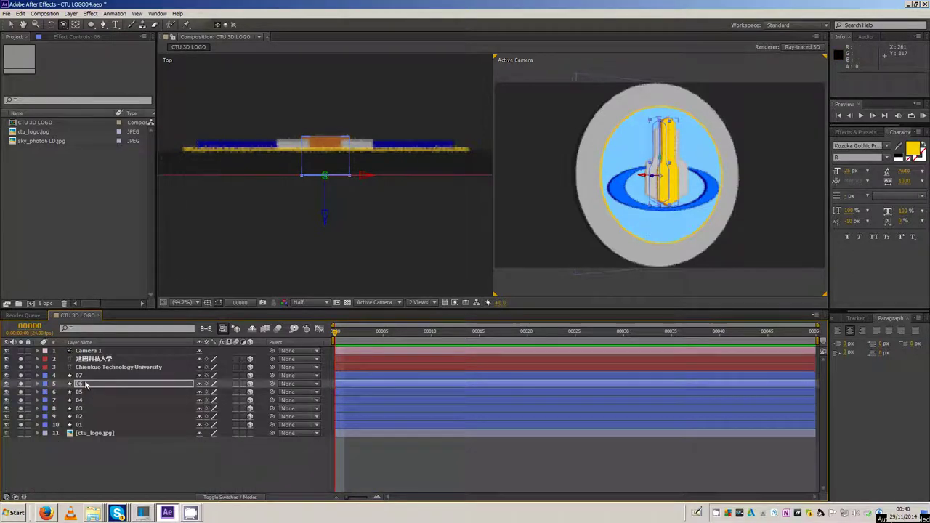
pyautogui.click(87, 375)
# Give layer 07's red dot an Extrusion Depth of 35 and collapse the layer
pyautogui.click(38, 375)
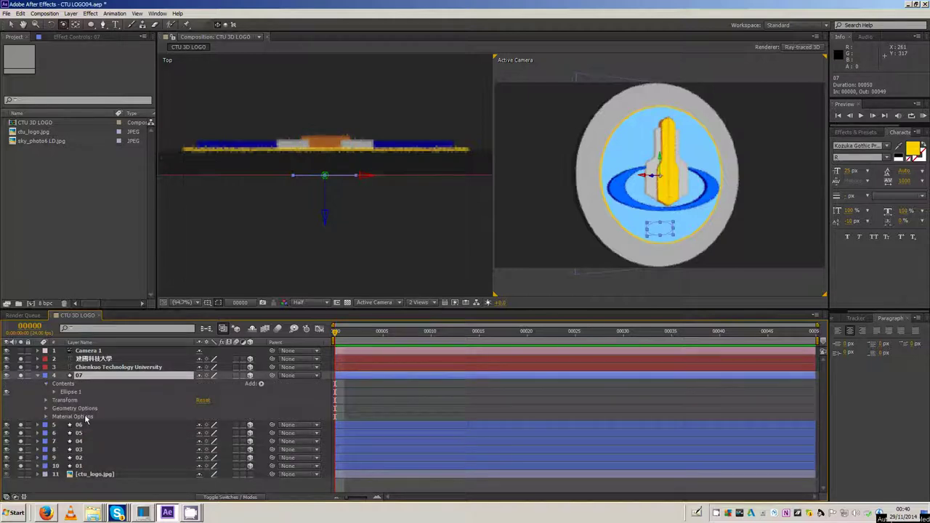
pyautogui.click(44, 408)
pyautogui.click(45, 408)
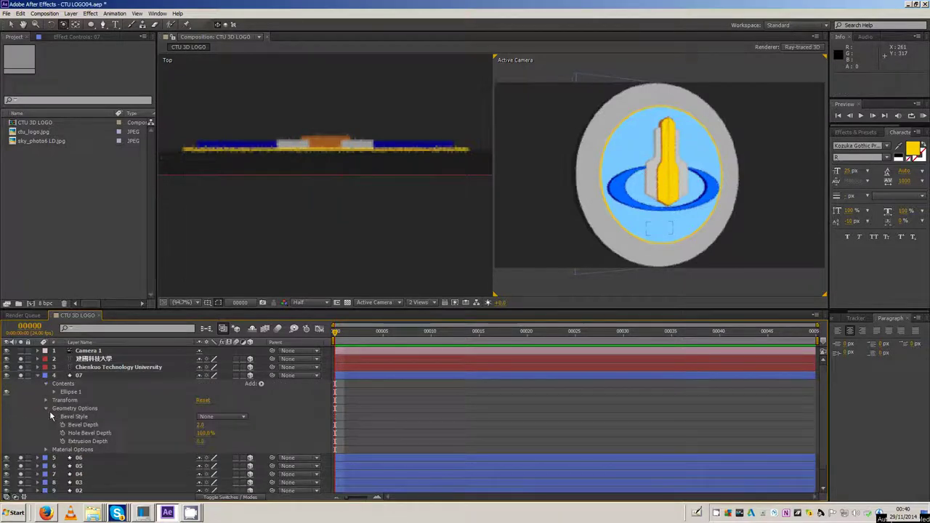
pyautogui.click(201, 443)
pyautogui.write('35')
pyautogui.press('Return')
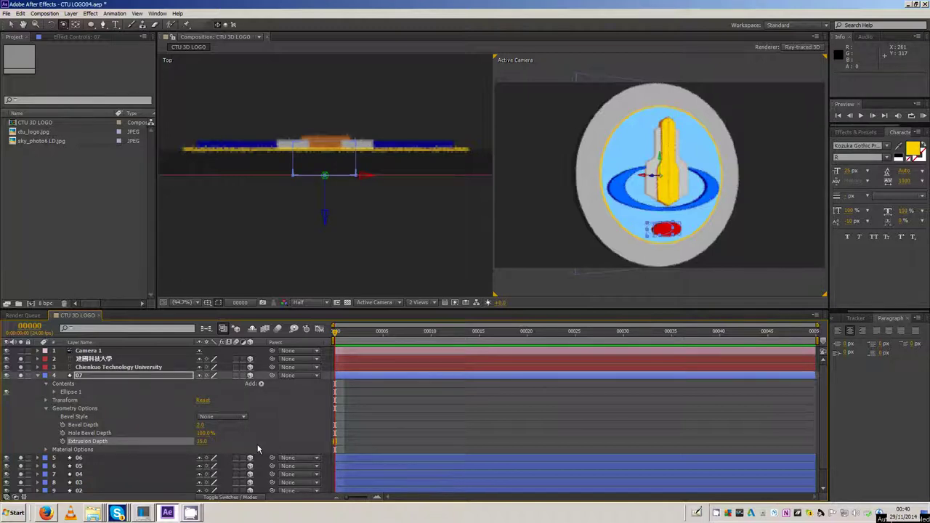
pyautogui.click(39, 375)
pyautogui.click(64, 446)
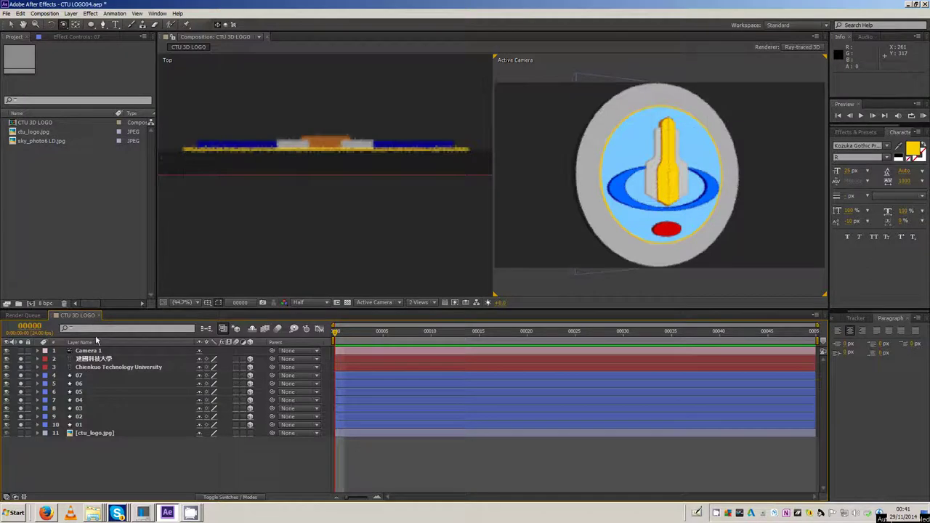
pyautogui.click(116, 353)
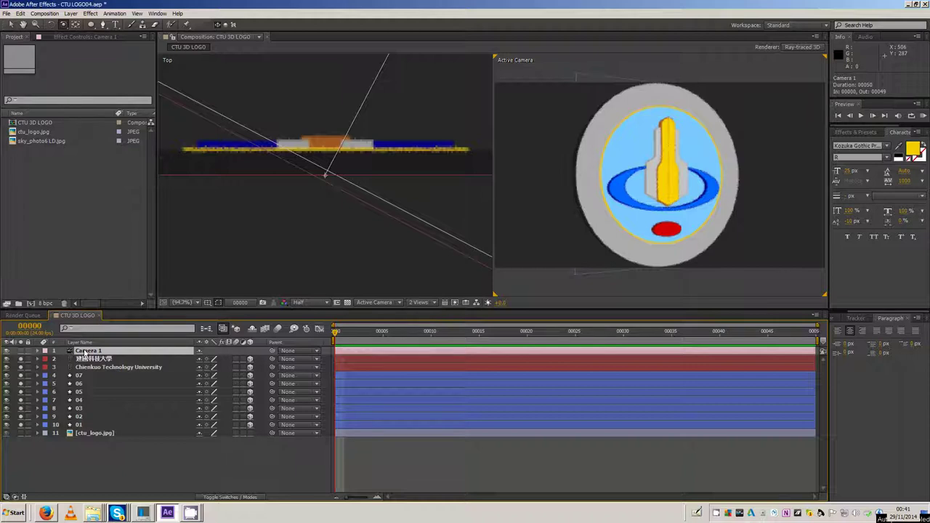
# Delete Camera 1 and add a new Null Object layer
pyautogui.press('Delete')
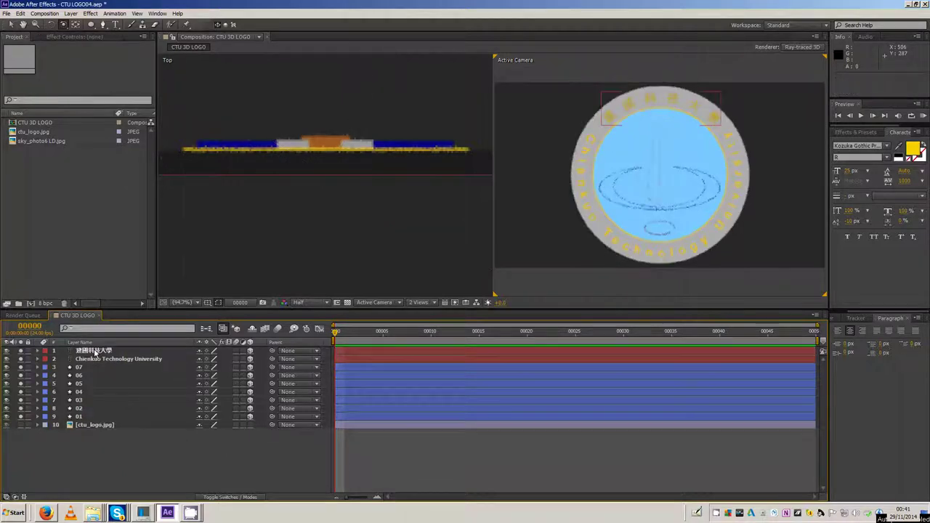
pyautogui.click(77, 457)
pyautogui.rightClick(95, 444)
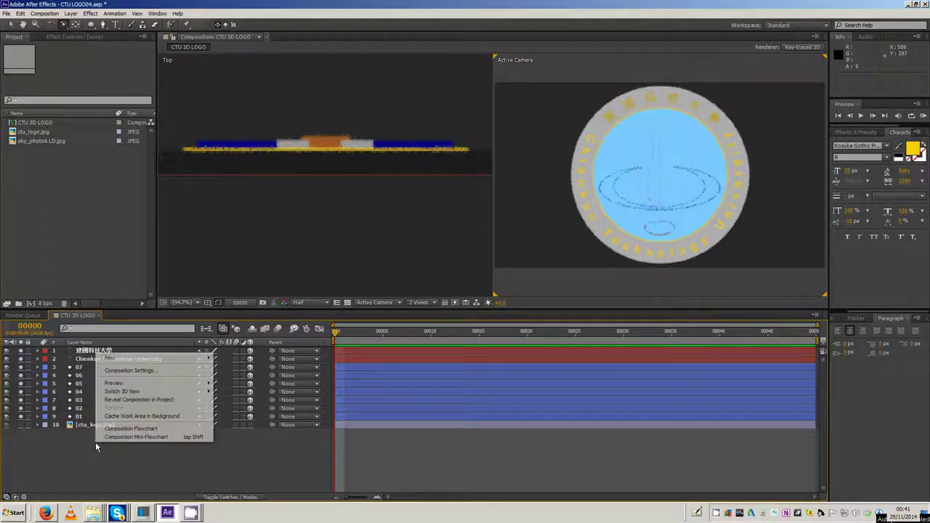
pyautogui.moveTo(145, 360)
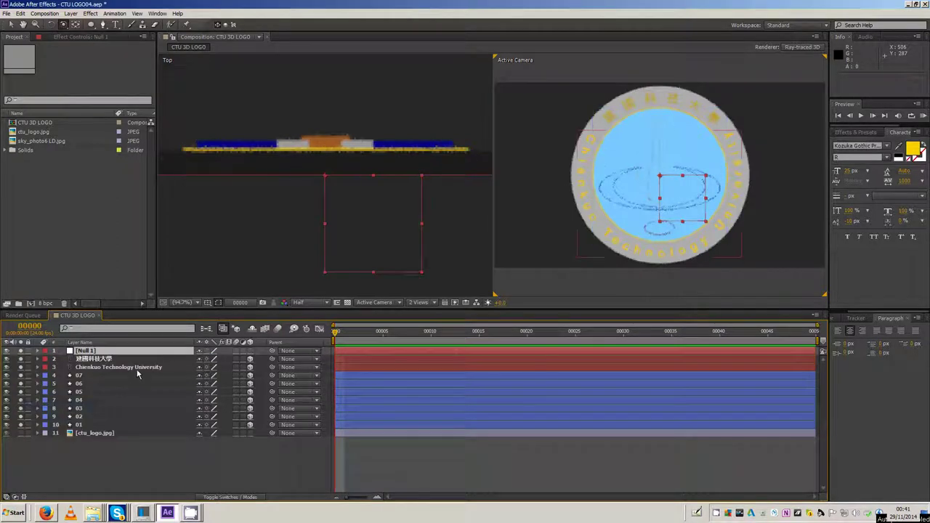
# Parent both university-name text layers to Null 1 and rename it 90 Text Rotation
pyautogui.click(92, 369)
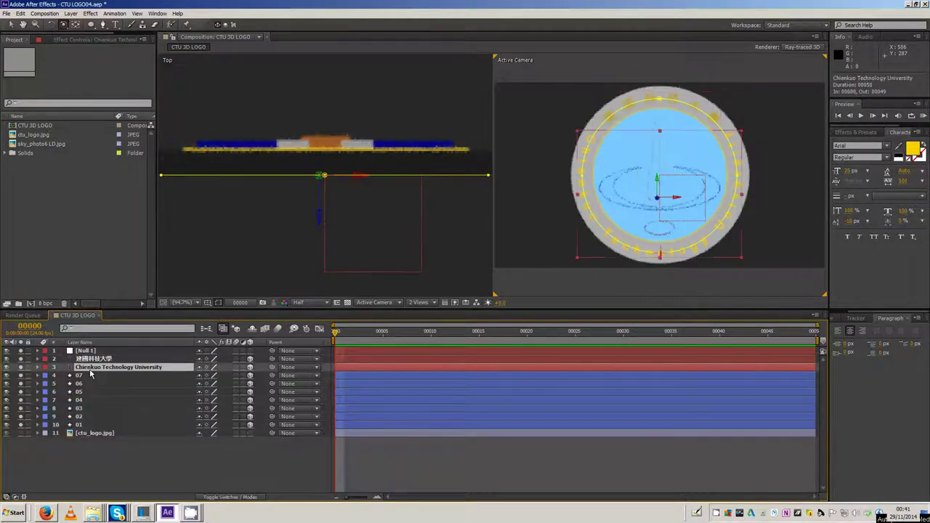
pyautogui.keyDown('ctrl'); pyautogui.click(97, 361); pyautogui.keyUp('ctrl')
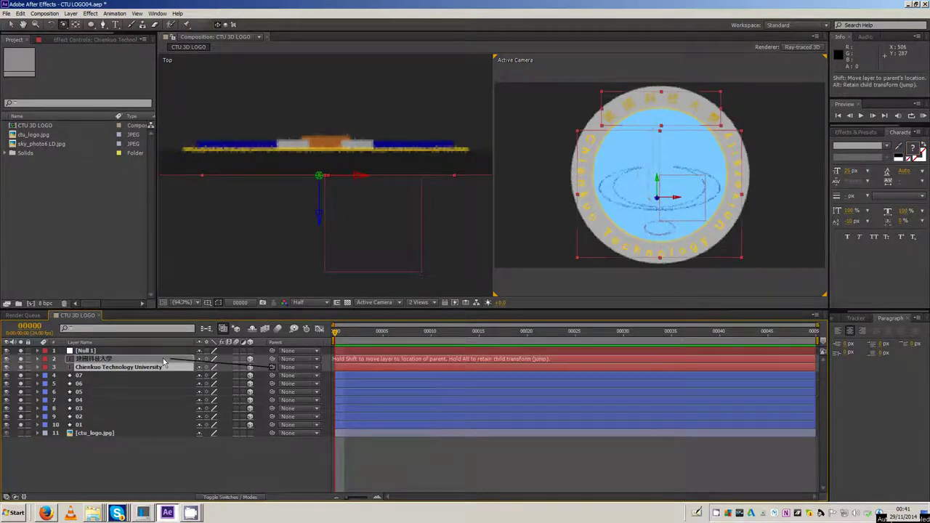
pyautogui.moveTo(272, 369); pyautogui.dragTo(95, 352)
pyautogui.click(91, 352)
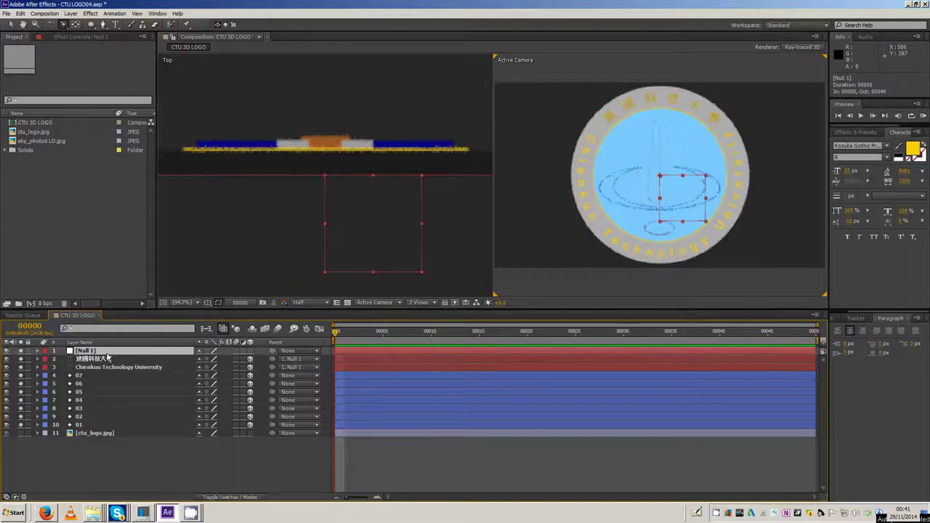
pyautogui.press('Return')
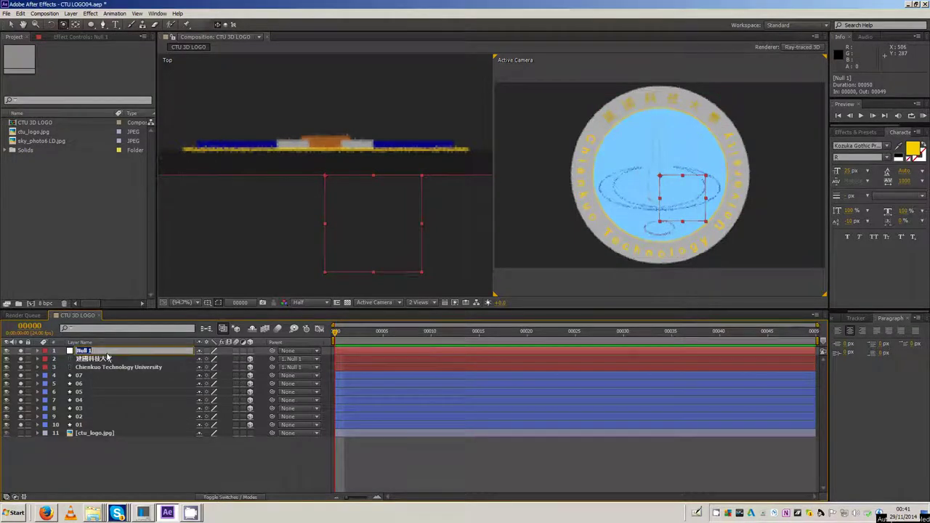
pyautogui.write('90')
pyautogui.write(' Te')
pyautogui.press('Return')
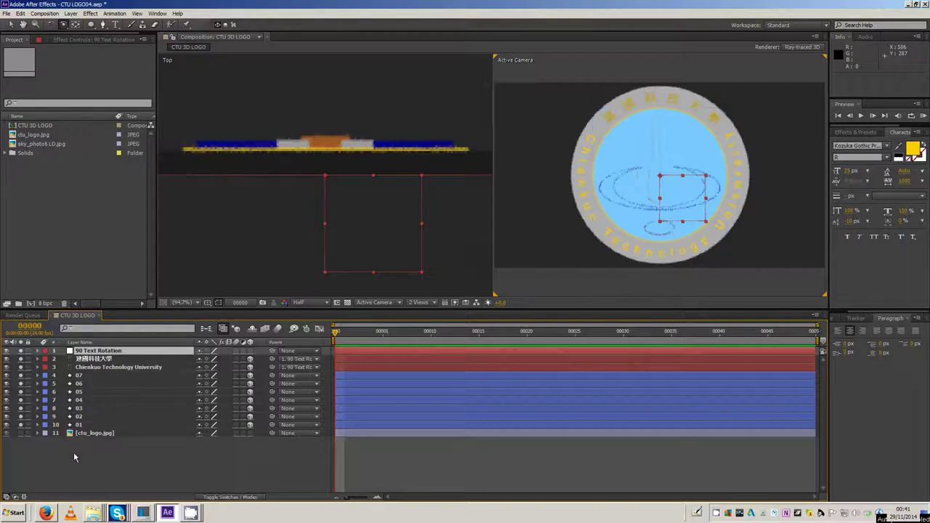
# Expand the Chienkuo Technology University ring text layer to reveal its Geometry Options
pyautogui.click(102, 369)
pyautogui.click(102, 369)
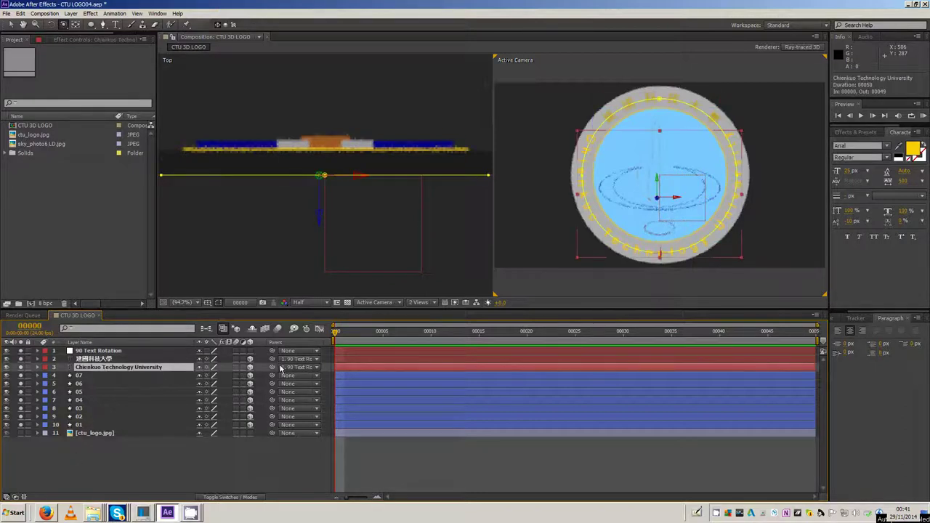
pyautogui.keyDown('shift'); pyautogui.click(149, 360); pyautogui.keyUp('shift')
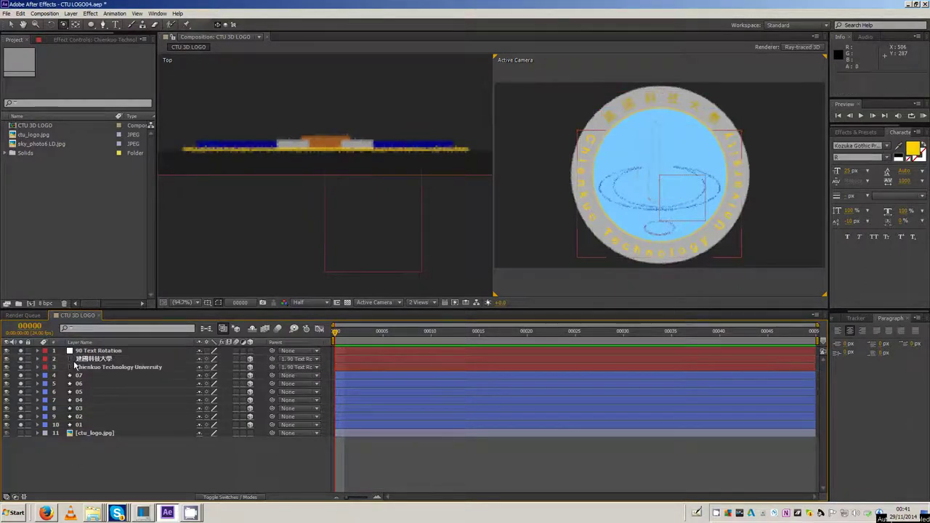
pyautogui.click(37, 370)
pyautogui.click(38, 367)
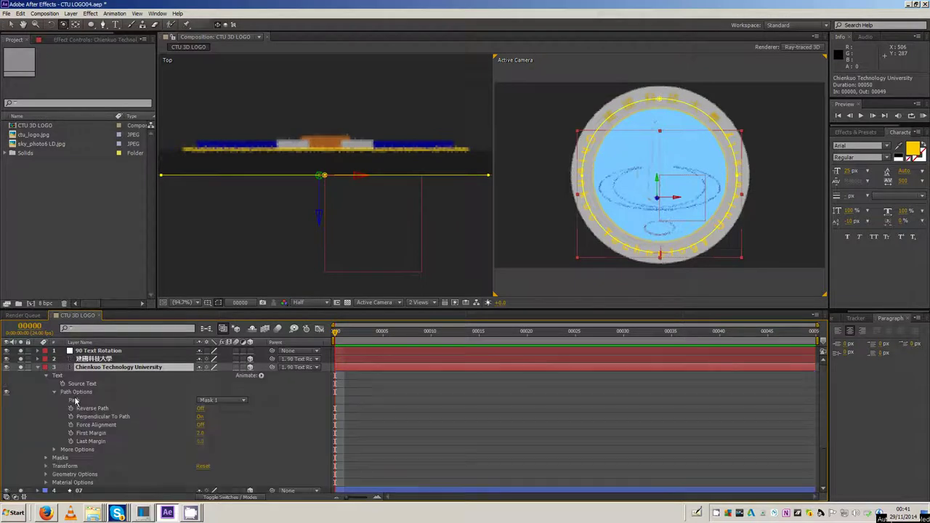
pyautogui.click(54, 392)
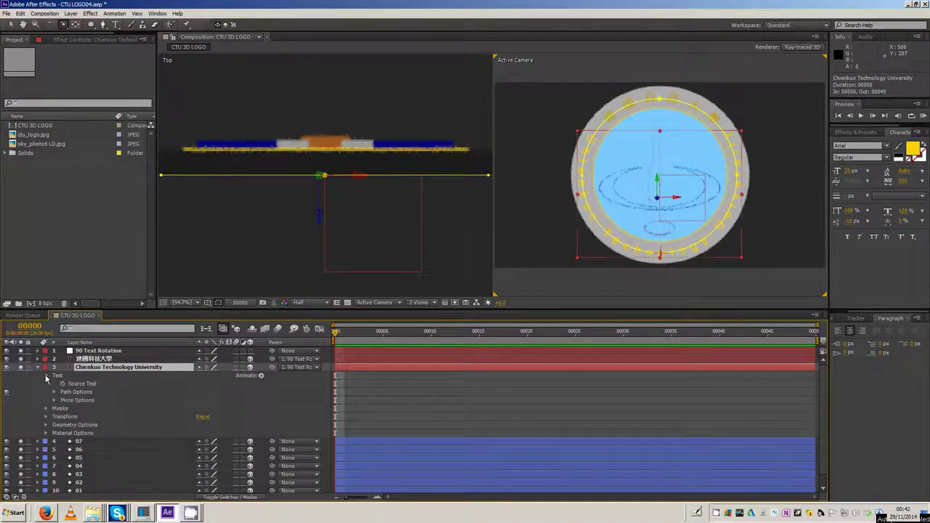
pyautogui.click(46, 375)
pyautogui.click(46, 400)
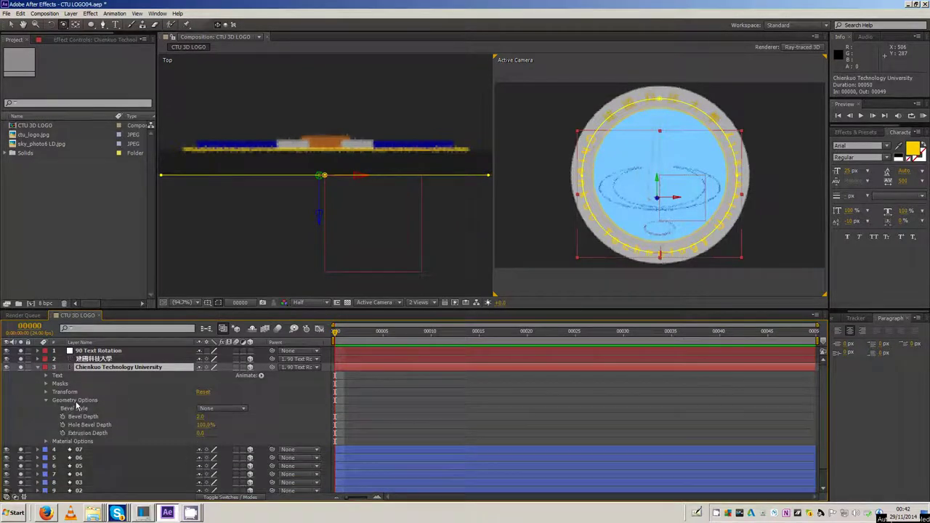
# Set the ring text layer's Extrusion Depth to 10
pyautogui.click(201, 434)
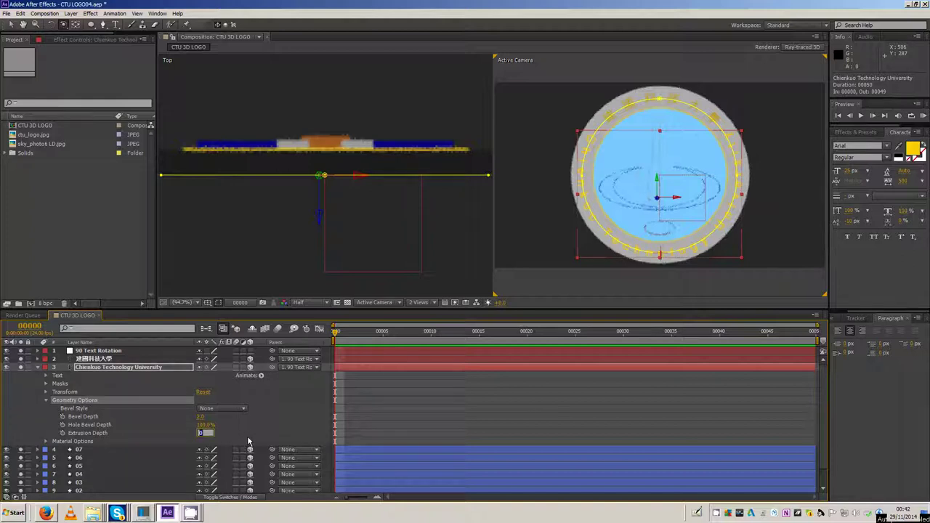
pyautogui.write('10')
pyautogui.press('Return')
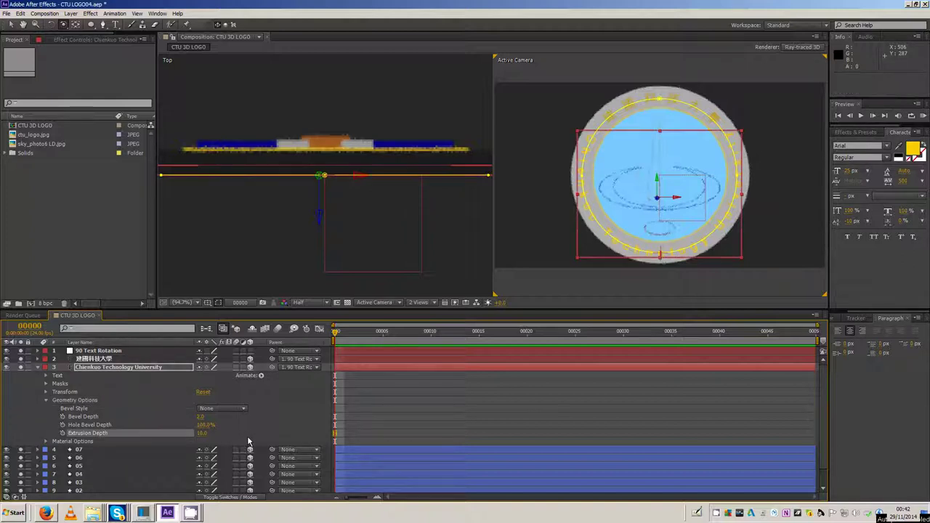
# Give the Chinese text layer an Extrusion Depth of 10.0 as well
pyautogui.click(38, 359)
pyautogui.click(73, 400)
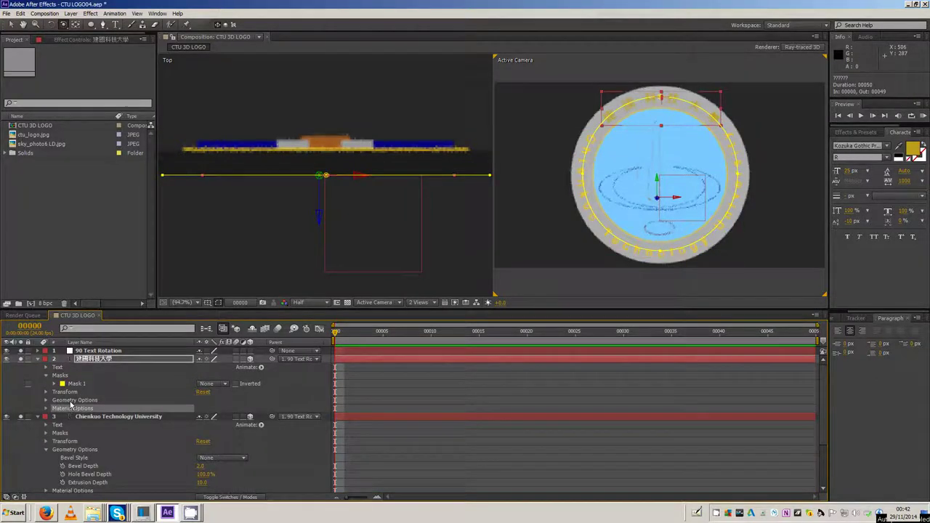
pyautogui.click(47, 401)
pyautogui.click(203, 433)
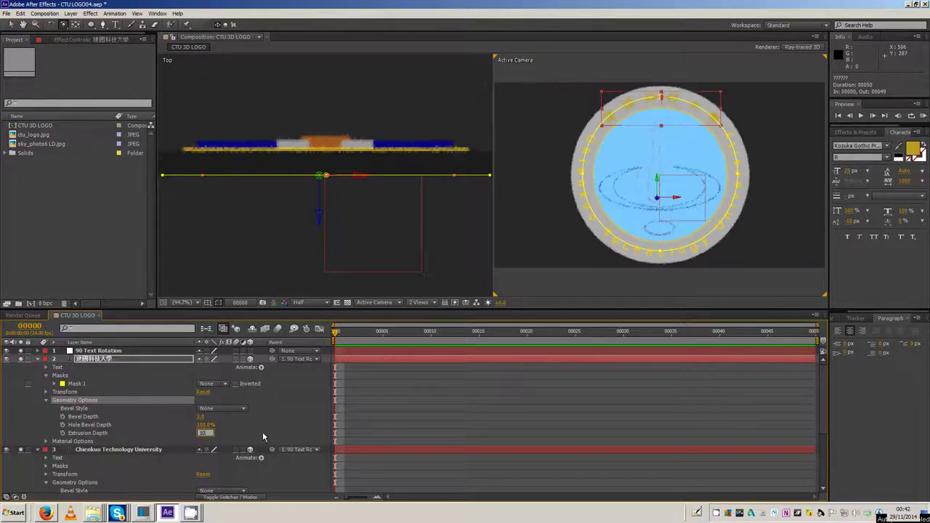
pyautogui.press('Return')
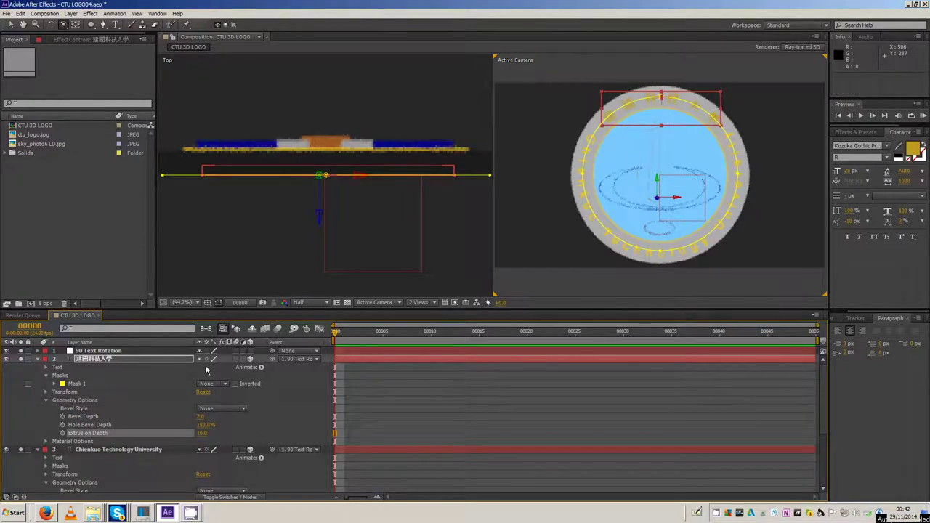
# Collapse the Geometry Options, Masks and property groups of both text layers
pyautogui.click(47, 401)
pyautogui.click(45, 376)
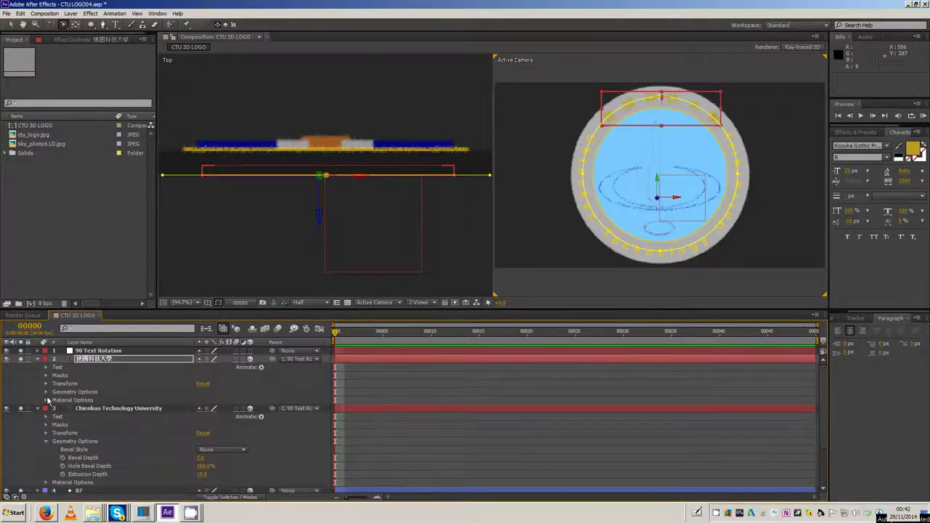
pyautogui.click(47, 442)
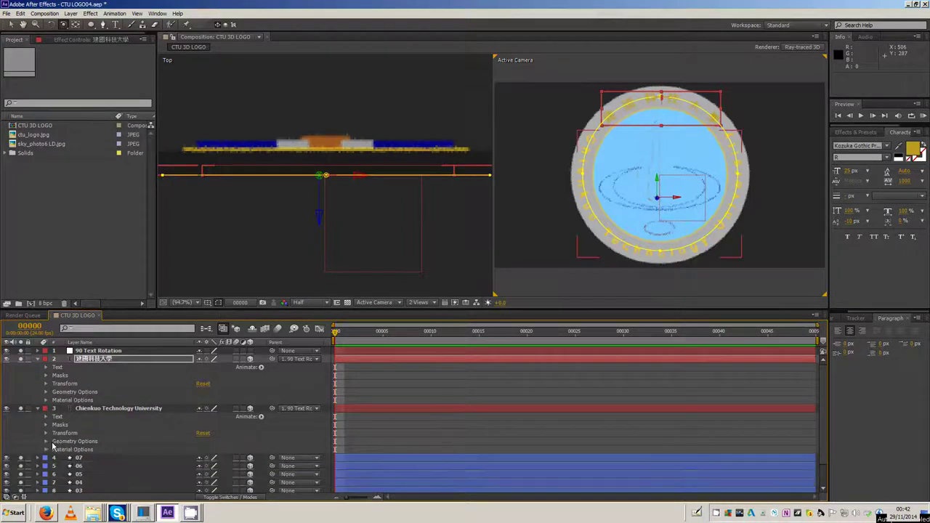
pyautogui.click(38, 358)
# Turn the 90 Text Rotation layer into a 3D layer
pyautogui.click(38, 368)
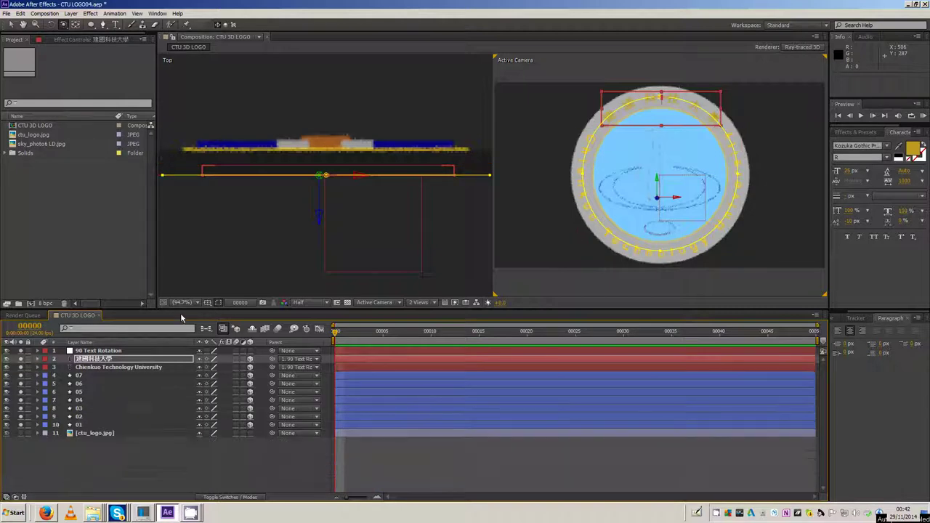
pyautogui.moveTo(165, 312); pyautogui.dragTo(166, 332)
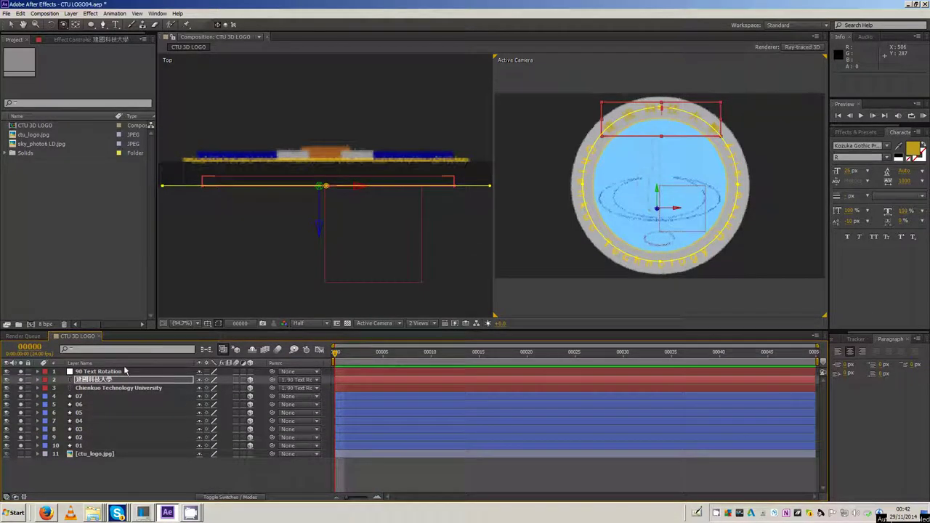
pyautogui.click(120, 371)
pyautogui.click(11, 24)
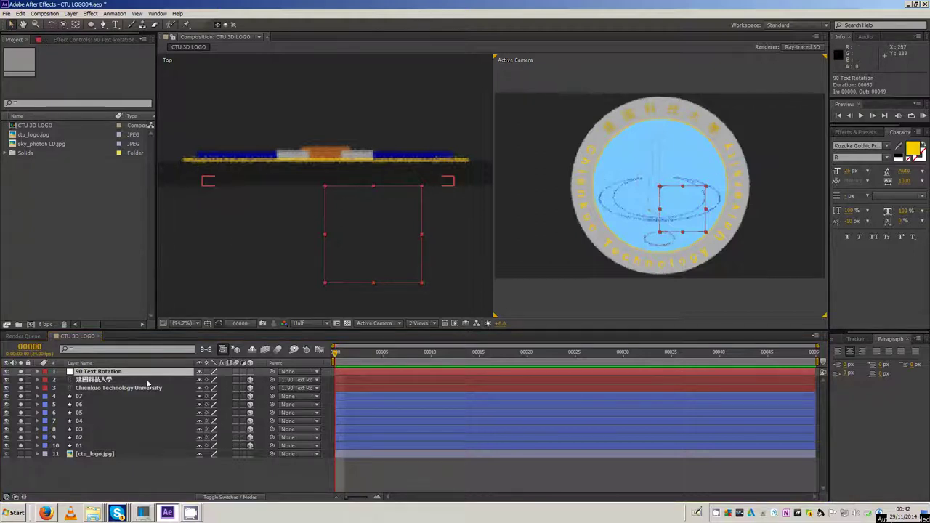
pyautogui.click(250, 372)
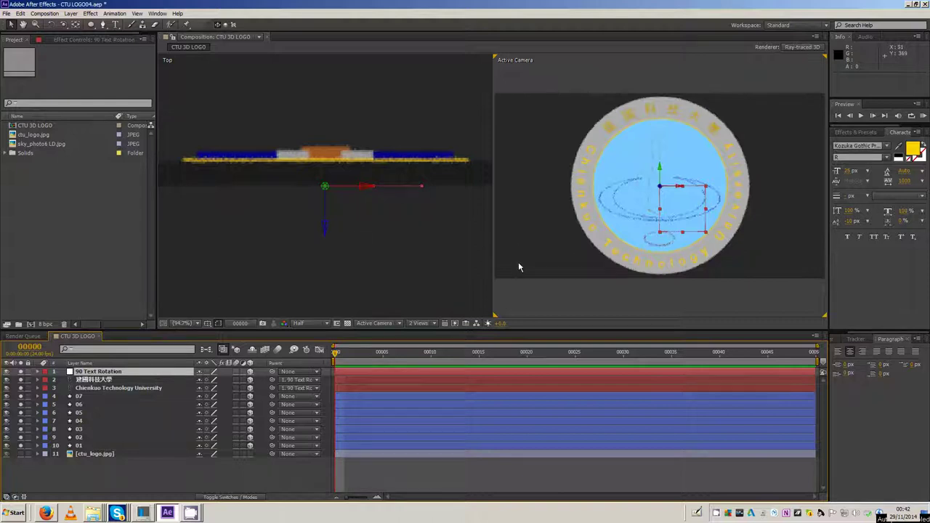
pyautogui.click(141, 463)
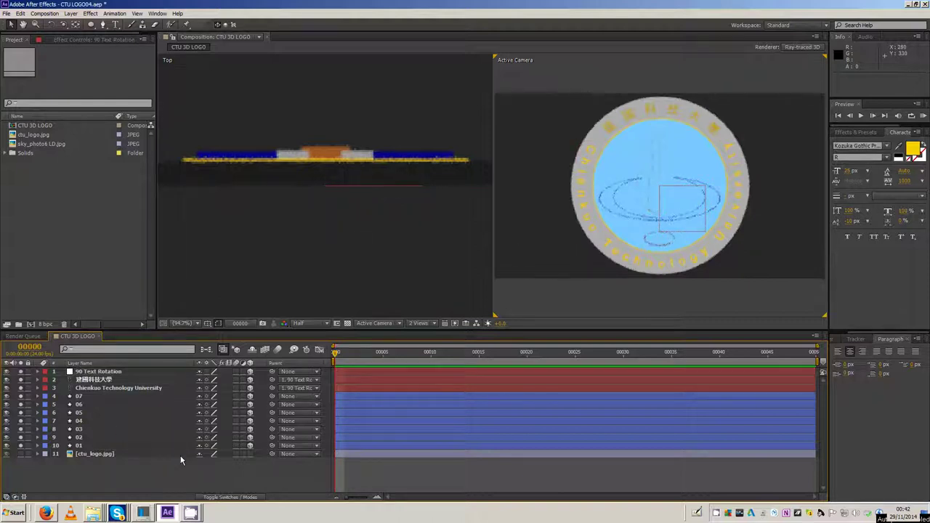
# Set the 90 Text Rotation layer's Y Rotation to 180°
pyautogui.click(101, 373)
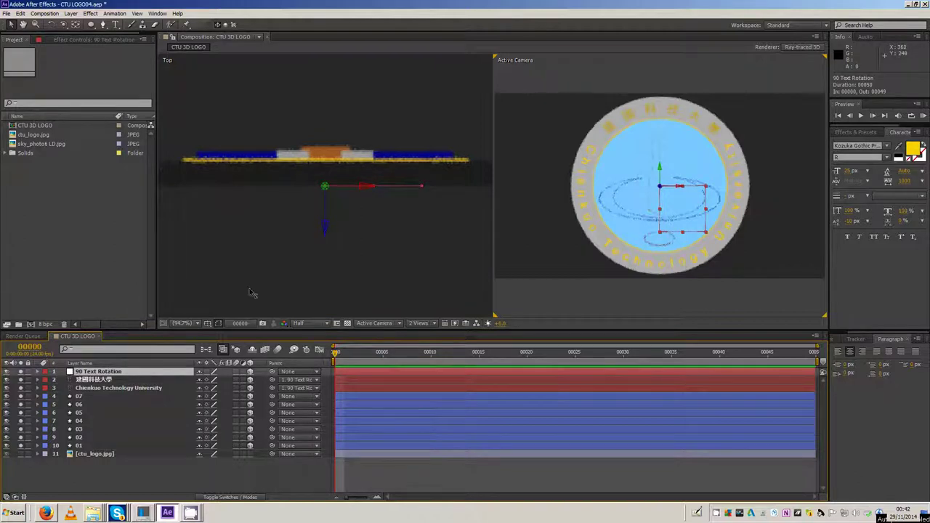
pyautogui.press('r')
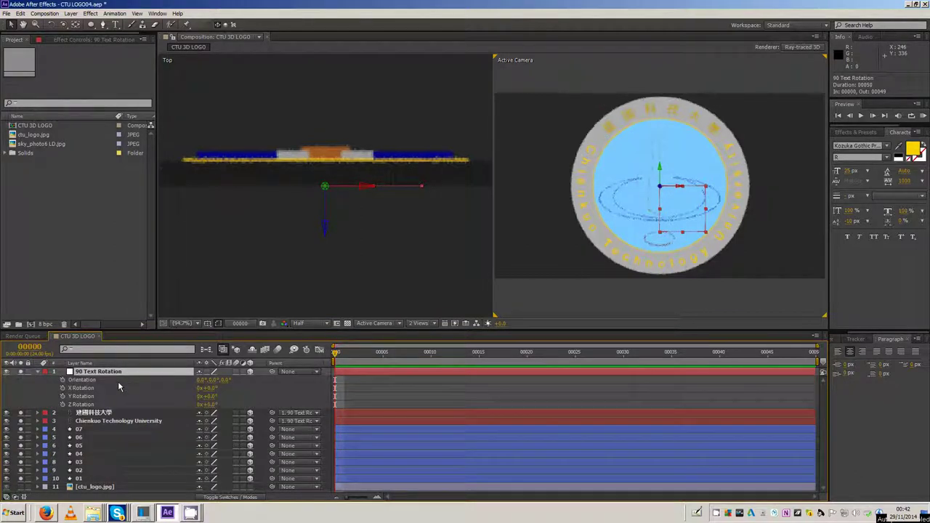
pyautogui.click(86, 396)
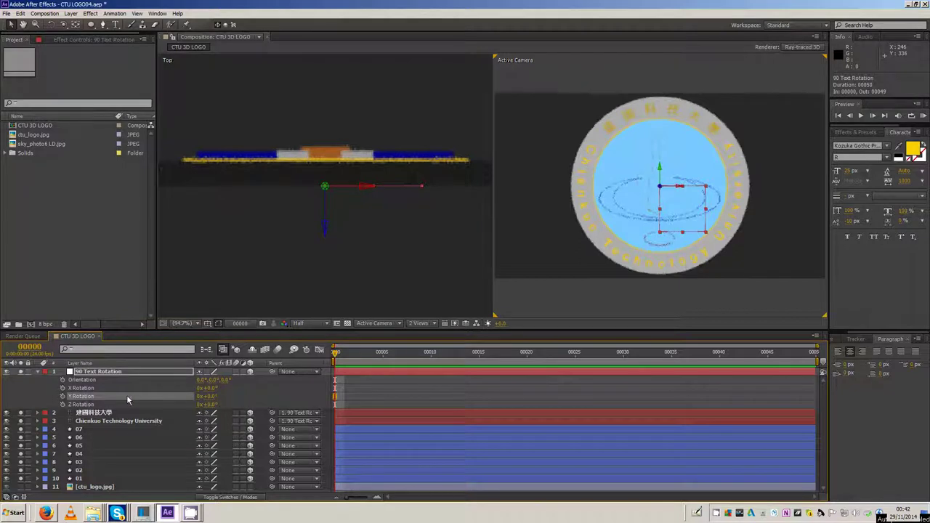
pyautogui.click(212, 397)
pyautogui.write('90')
pyautogui.press('Return')
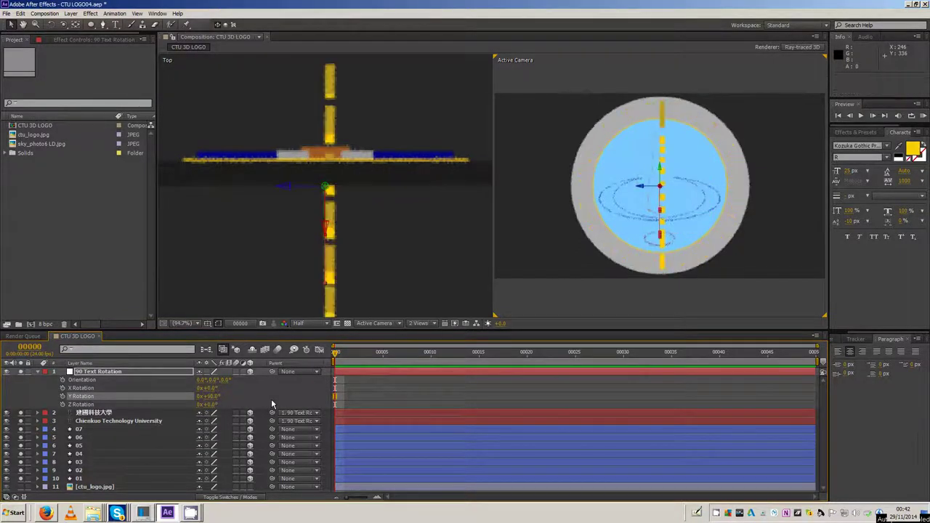
pyautogui.click(211, 396)
pyautogui.write('180')
pyautogui.press('Return')
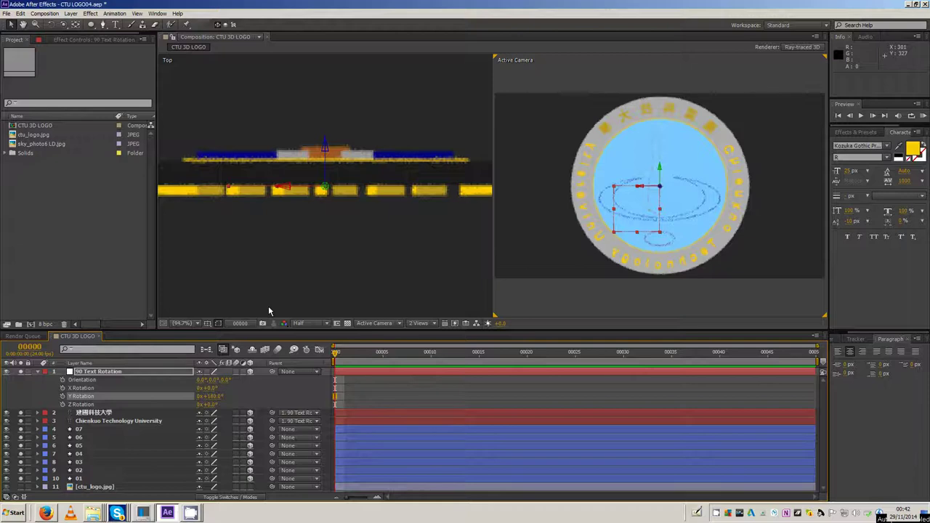
pyautogui.click(38, 372)
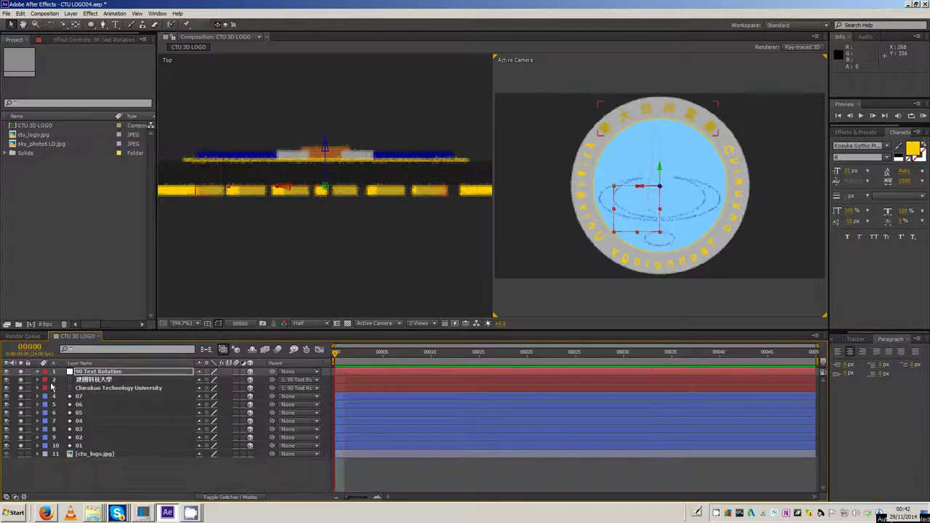
# Drag the 90 Text Rotation layer along Z to position 360, 202.5, 28.0
pyautogui.click(152, 478)
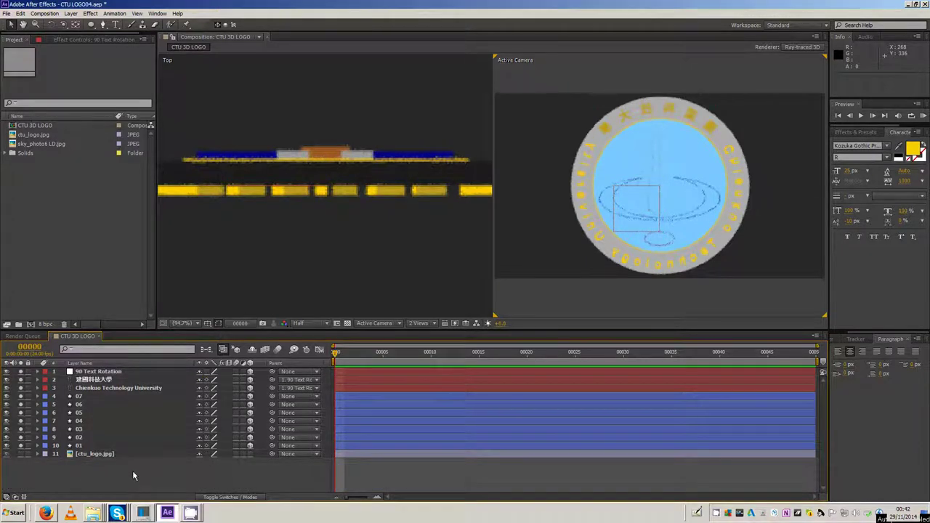
pyautogui.click(104, 372)
pyautogui.click(100, 373)
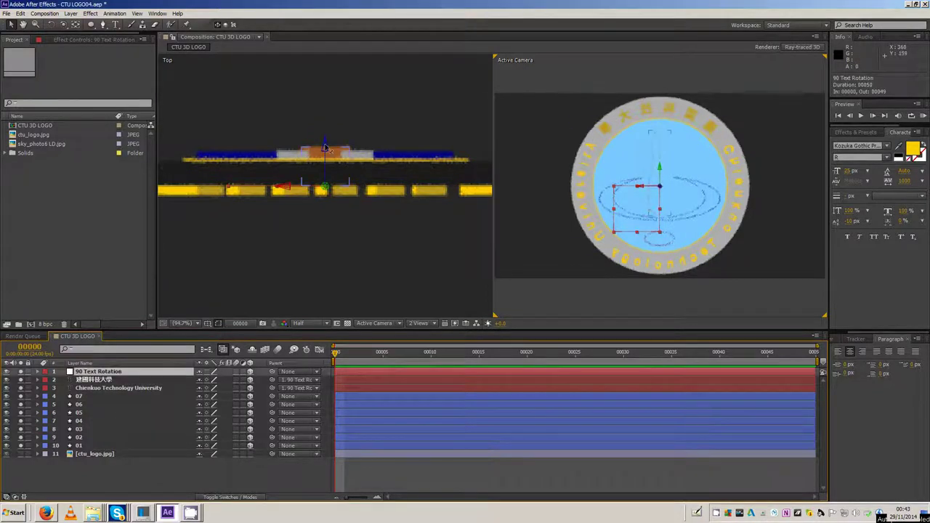
pyautogui.moveTo(325, 149); pyautogui.dragTo(337, 125)
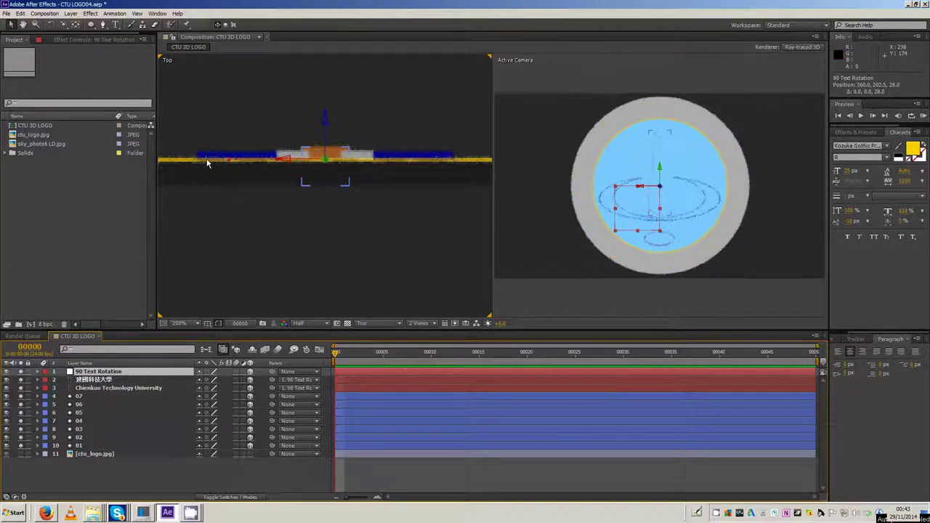
# Add a new Null Object layer to the composition
pyautogui.click(112, 480)
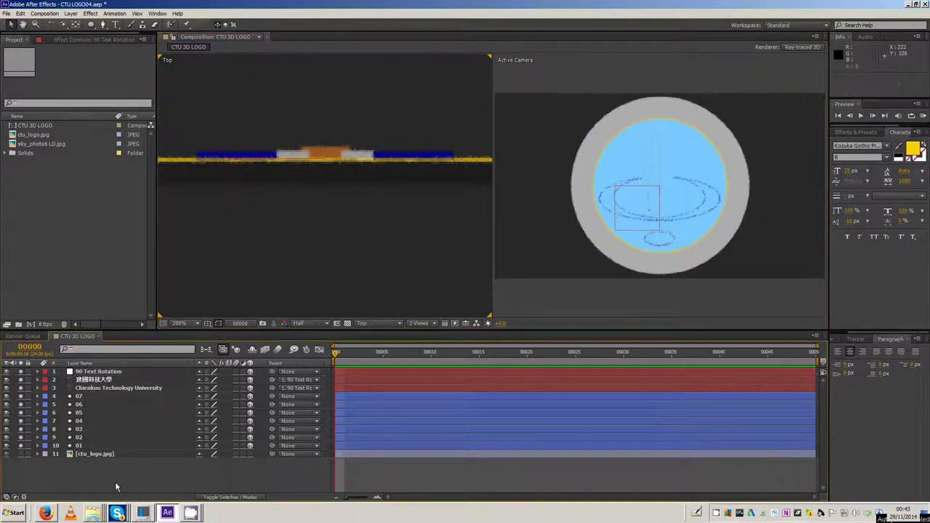
pyautogui.rightClick(127, 471)
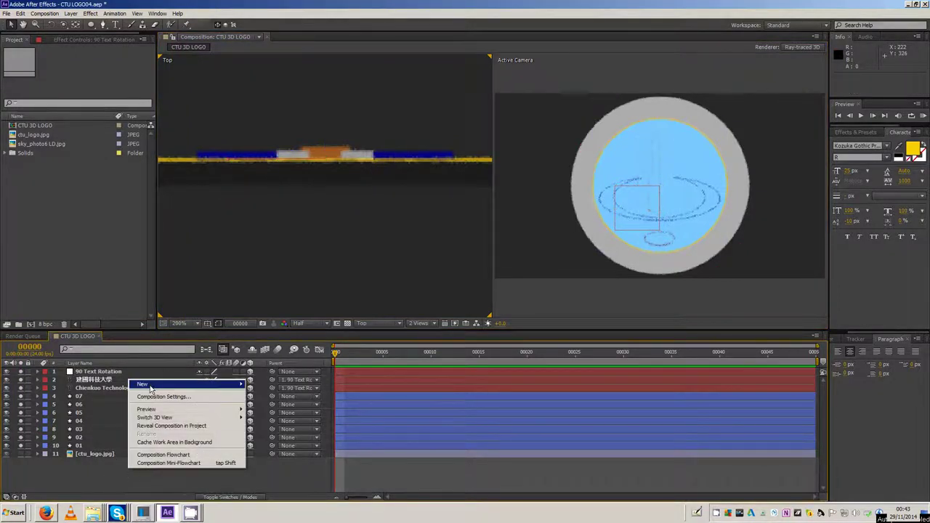
pyautogui.moveTo(150, 389)
pyautogui.click(82, 430)
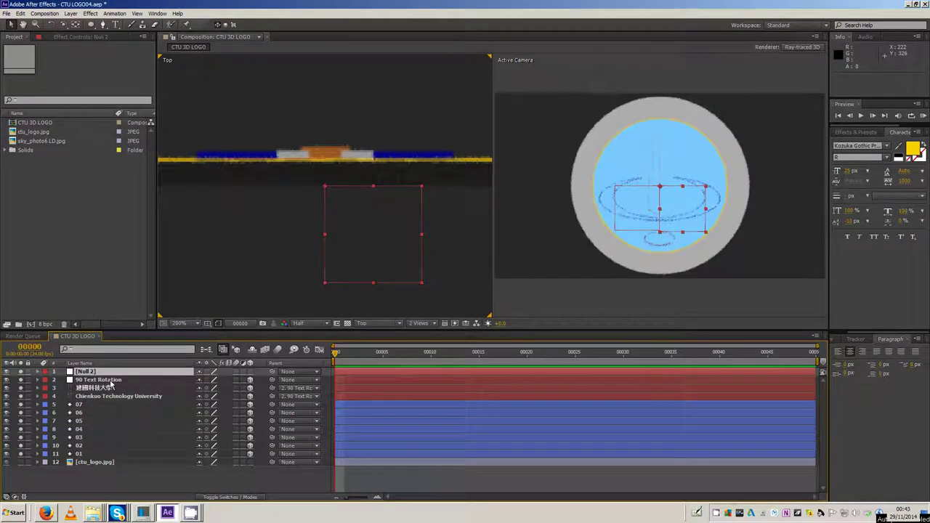
# Parent logo layers 01–07 and 90 Text Rotation to the new null
pyautogui.click(92, 454)
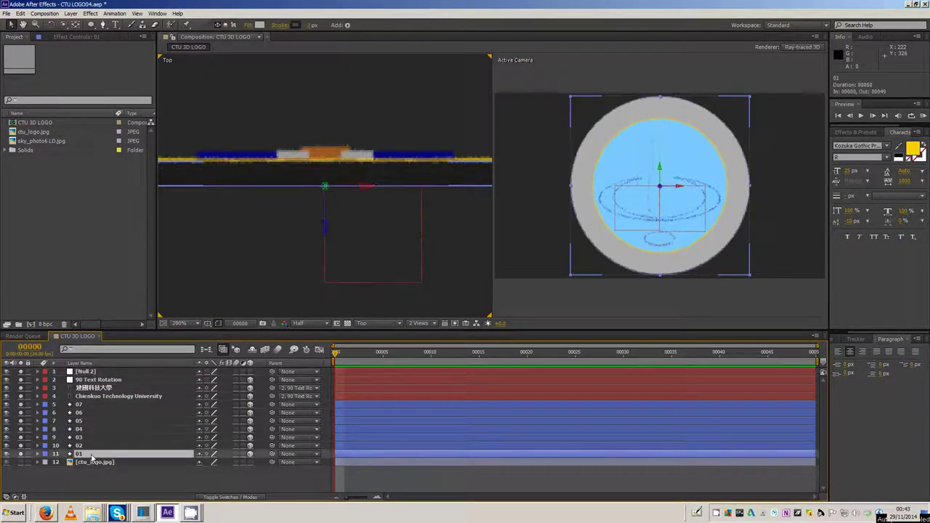
pyautogui.keyDown('shift'); pyautogui.click(100, 405); pyautogui.keyUp('shift')
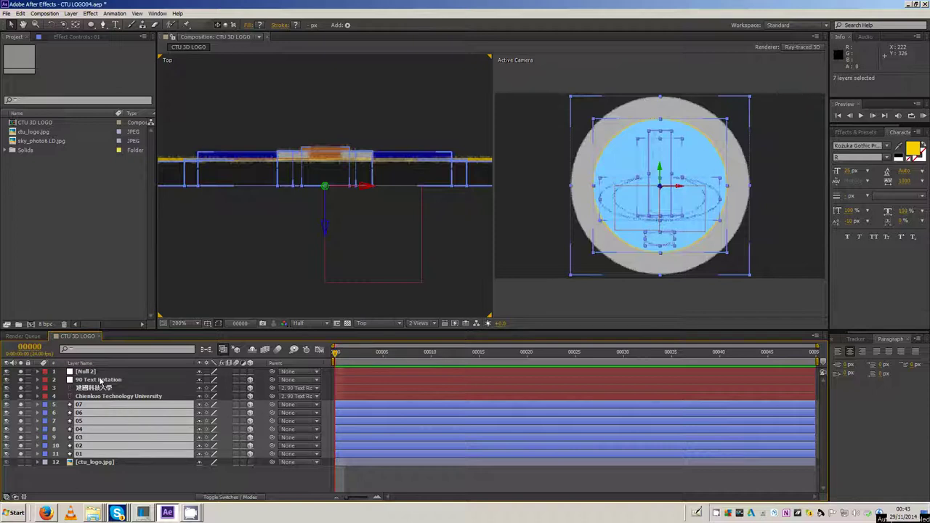
pyautogui.keyDown('ctrl'); pyautogui.click(101, 379); pyautogui.keyUp('ctrl')
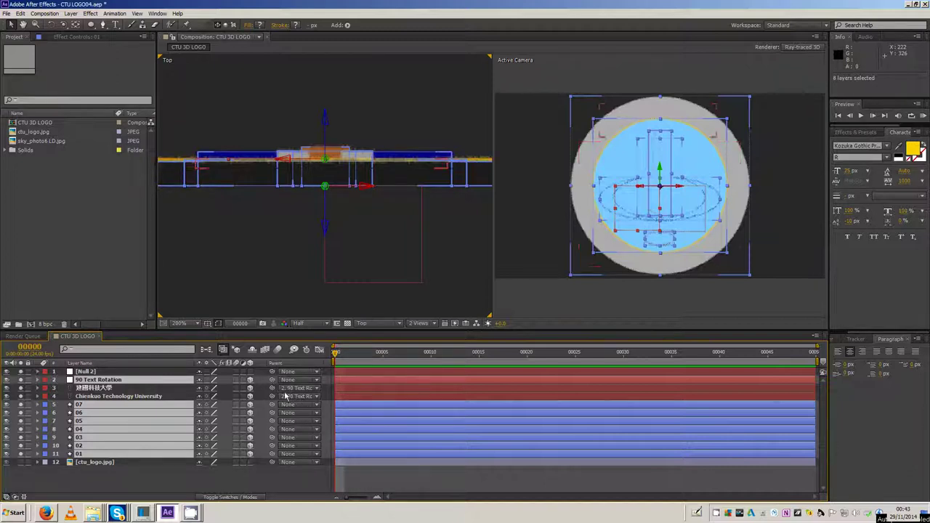
pyautogui.moveTo(272, 381); pyautogui.dragTo(90, 374)
# Rename the null layer to 'LOGO rotate'
pyautogui.click(89, 373)
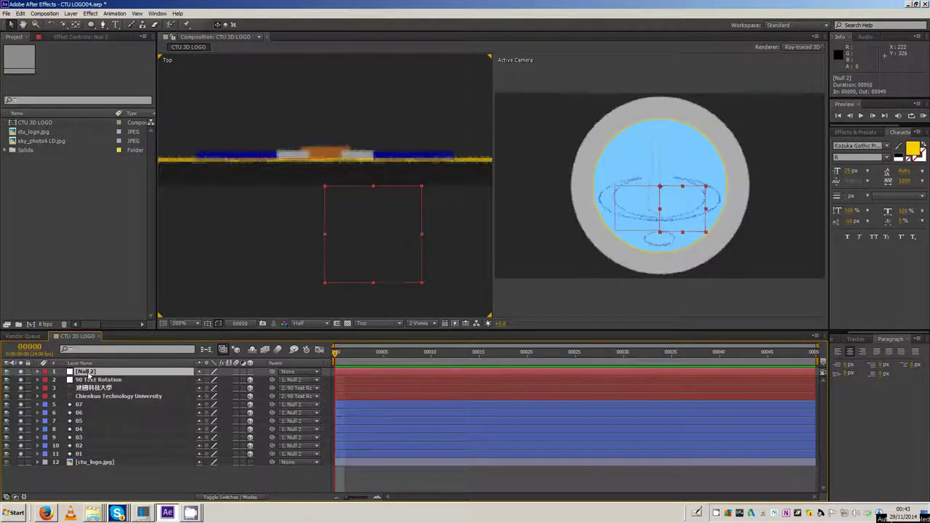
pyautogui.press('Return')
pyautogui.write('LOGO Rotate')
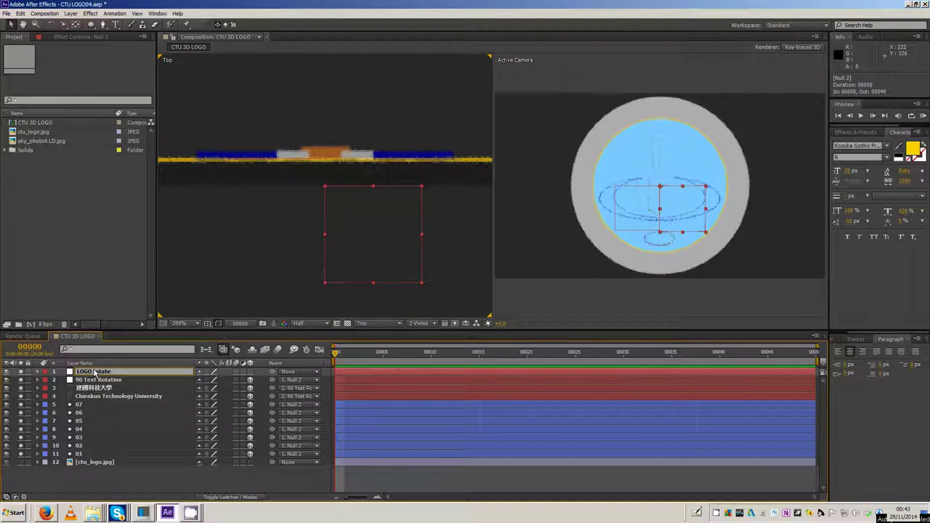
pyautogui.press('Return')
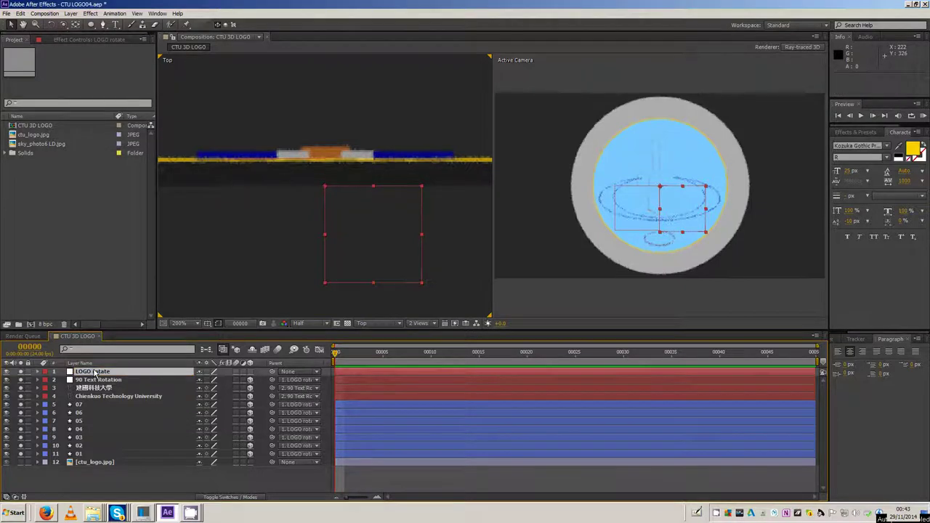
# Make LOGO rotate a 3D layer with a Y Rotation of 180°
pyautogui.click(250, 372)
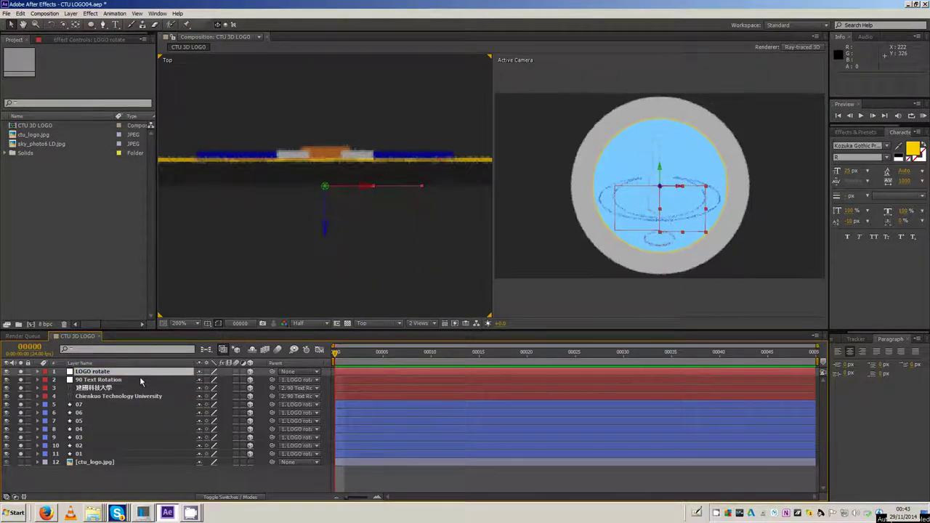
pyautogui.press('r')
pyautogui.click(212, 397)
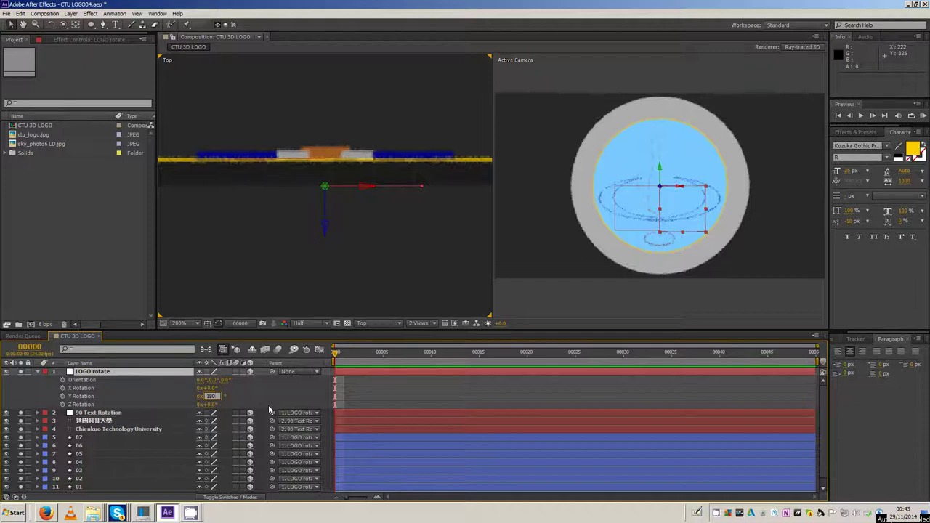
pyautogui.press('Return')
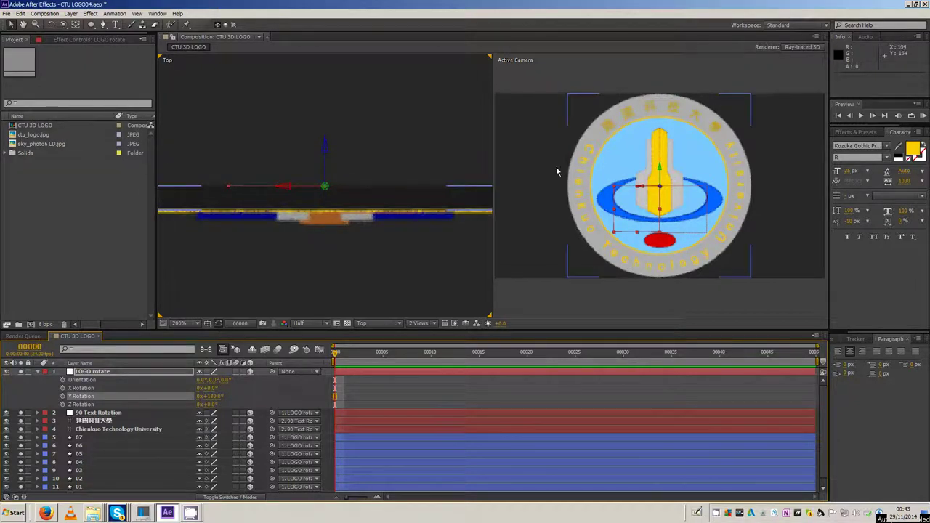
pyautogui.click(38, 372)
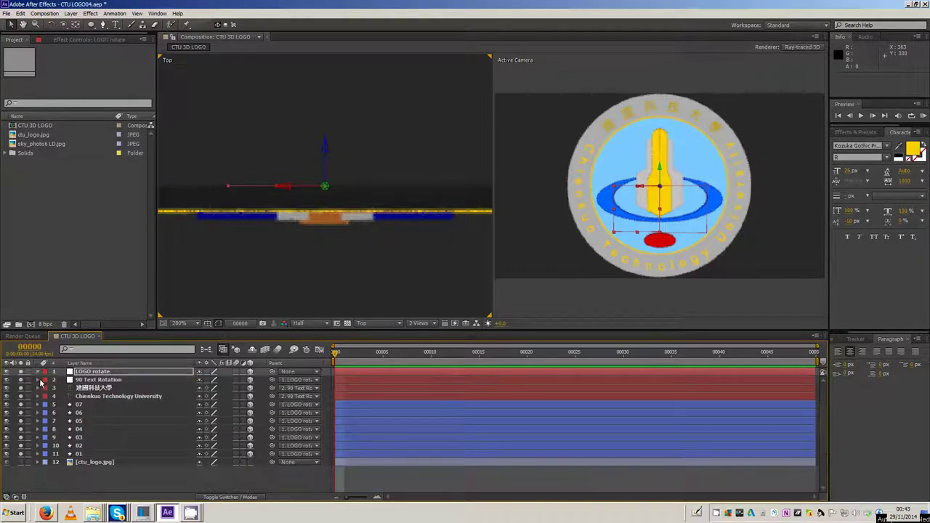
pyautogui.press(',')
pyautogui.press(',')
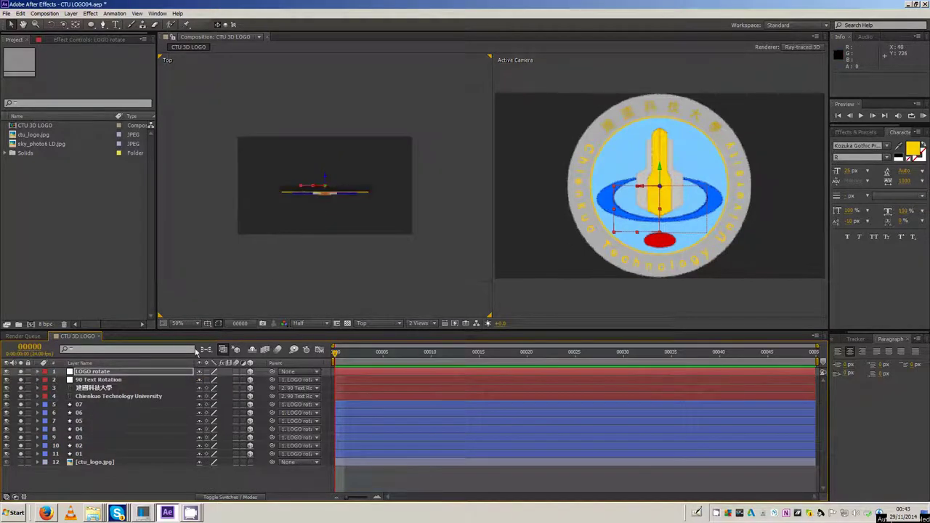
pyautogui.moveTo(182, 331); pyautogui.dragTo(181, 290)
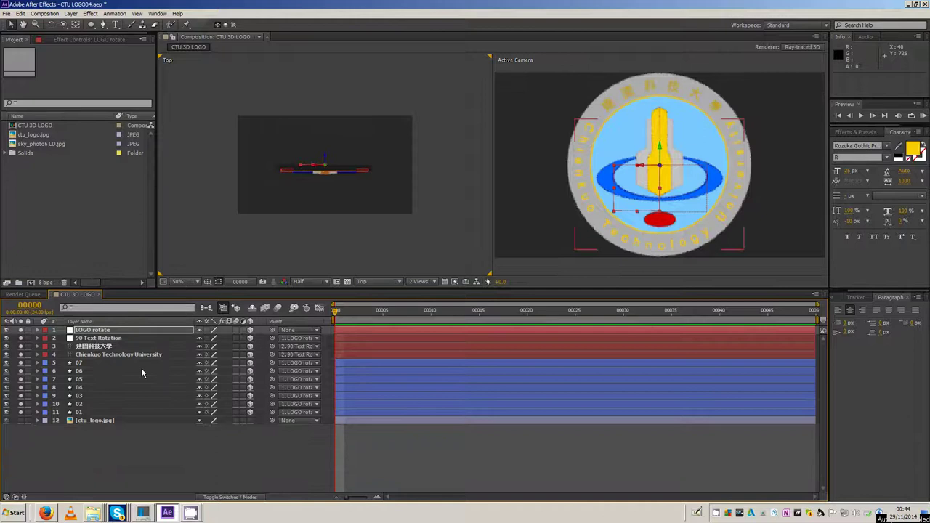
# Add a new Camera 1 layer with the default camera settings
pyautogui.rightClick(103, 430)
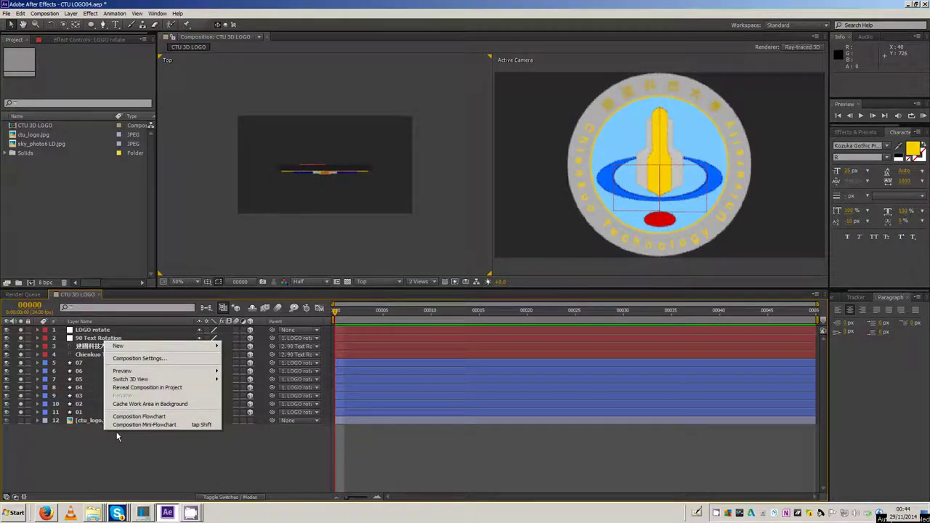
pyautogui.moveTo(149, 352)
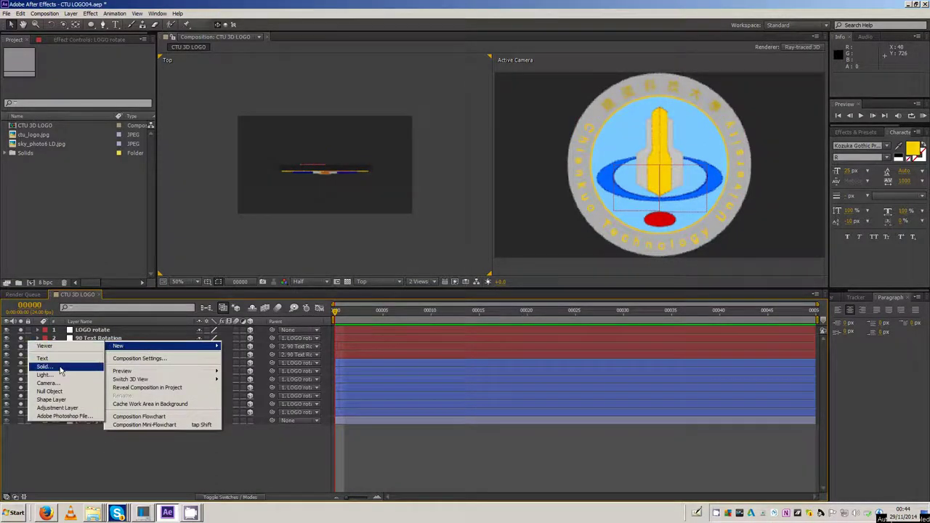
pyautogui.click(80, 382)
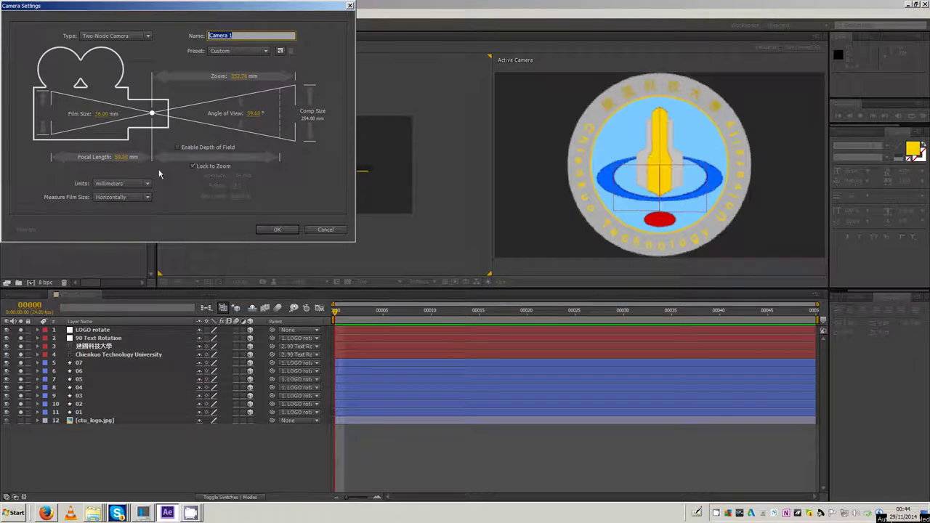
pyautogui.click(270, 229)
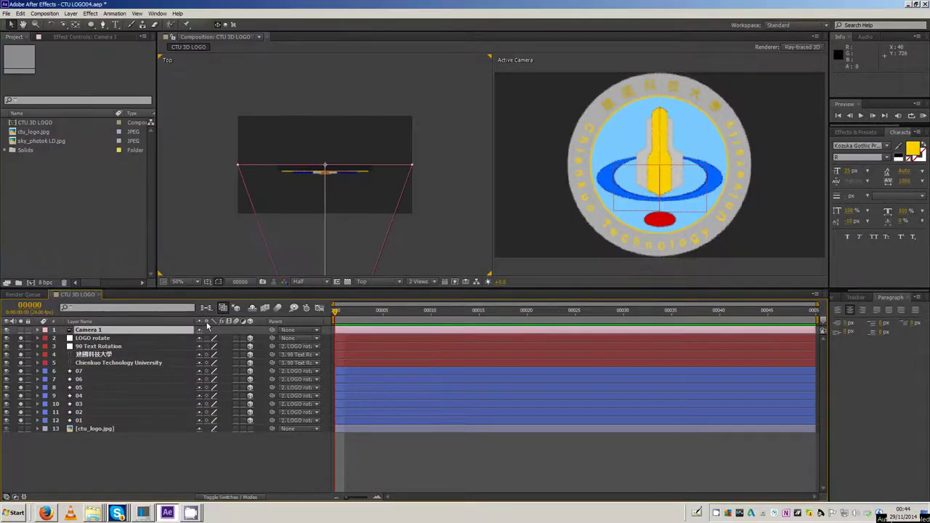
# Try orbiting Camera 1 around the logo, then undo the orbit
pyautogui.click(529, 278)
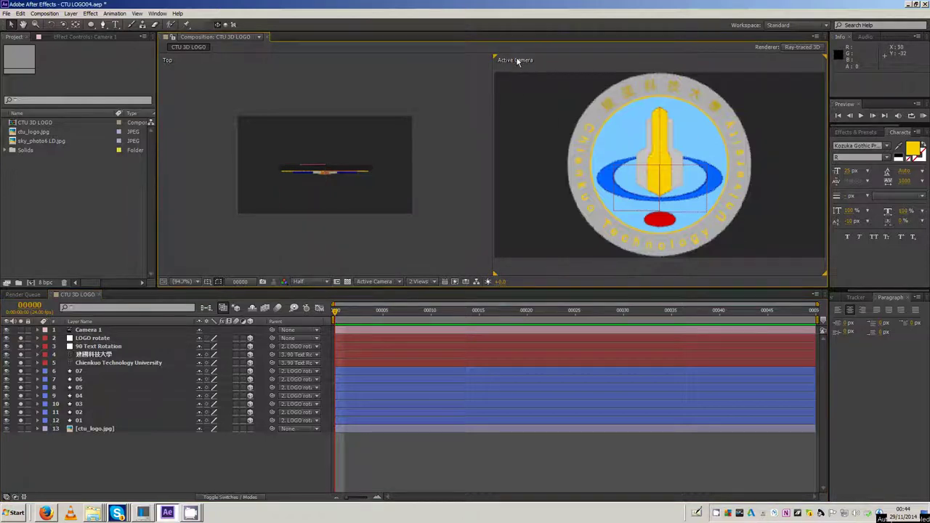
pyautogui.click(122, 363)
pyautogui.click(95, 330)
pyautogui.click(63, 25)
pyautogui.moveTo(639, 148)
pyautogui.mouseDown()
pyautogui.moveTo(561, 148)
pyautogui.moveTo(636, 48)
pyautogui.moveTo(653, 137)
pyautogui.mouseUp()
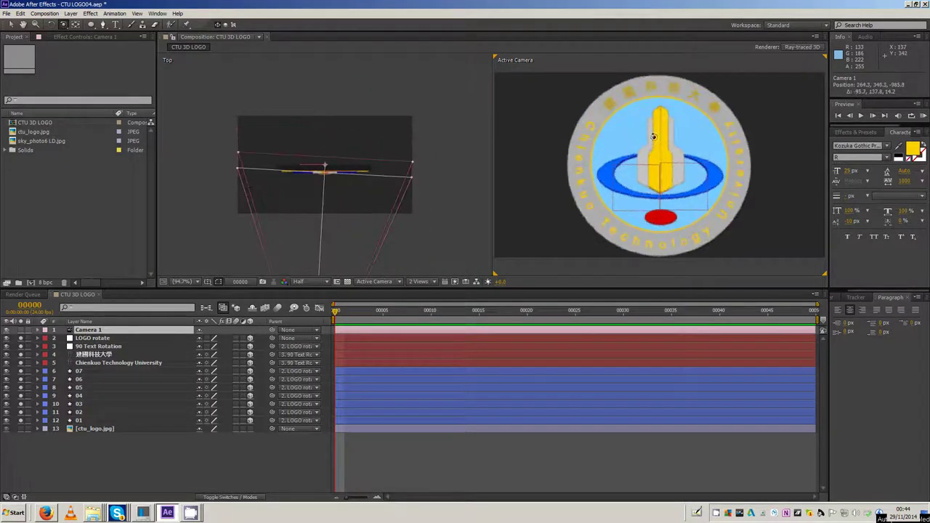
pyautogui.hotkey('ctrl', 'z')
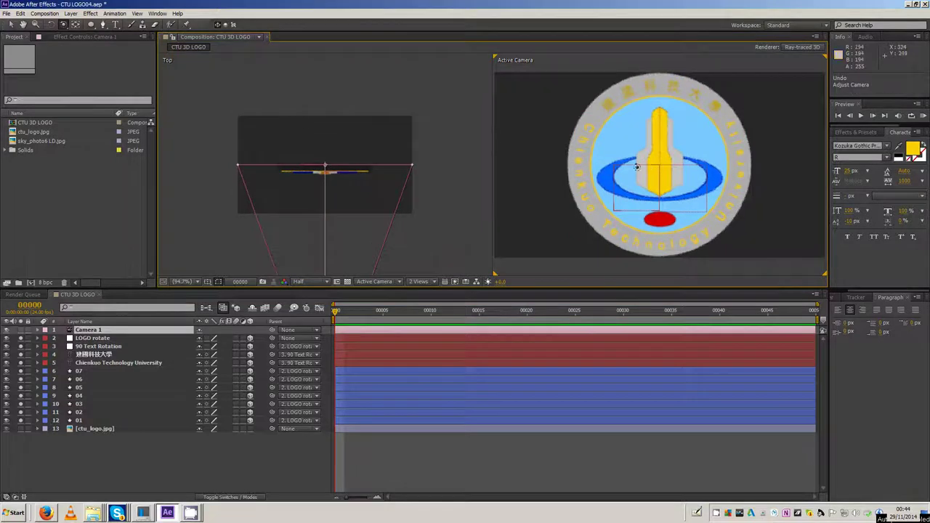
# Save the project under a new version number as CTU LOGO05.aep
pyautogui.click(6, 13)
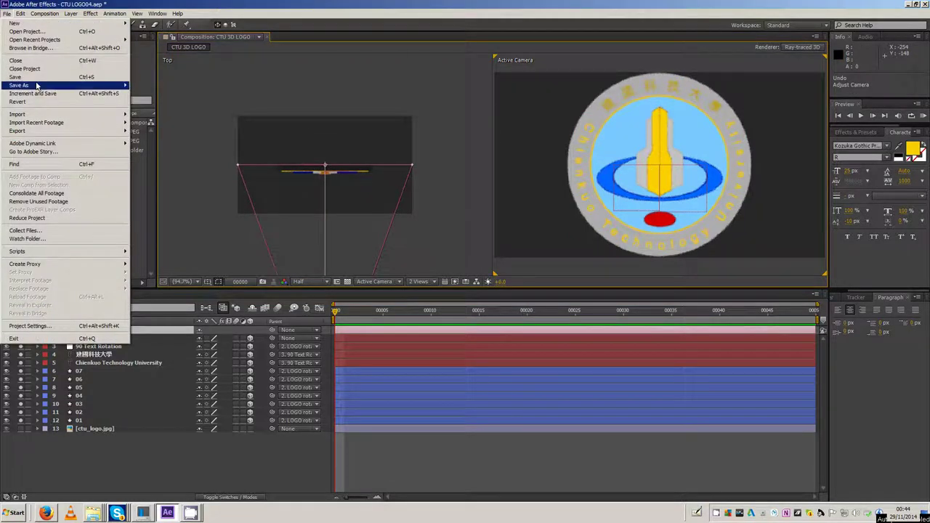
pyautogui.click(148, 86)
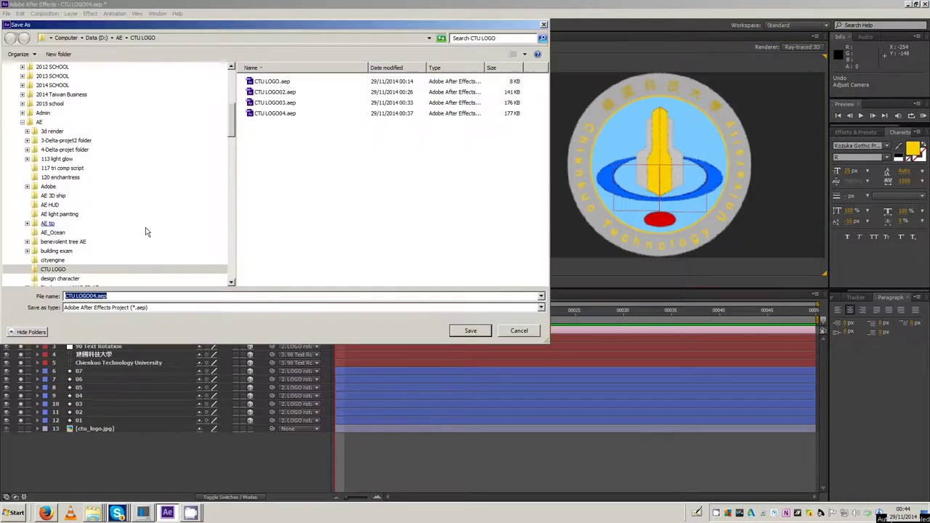
pyautogui.click(96, 296)
pyautogui.press('BackSpace')
pyautogui.write('5')
pyautogui.click(472, 331)
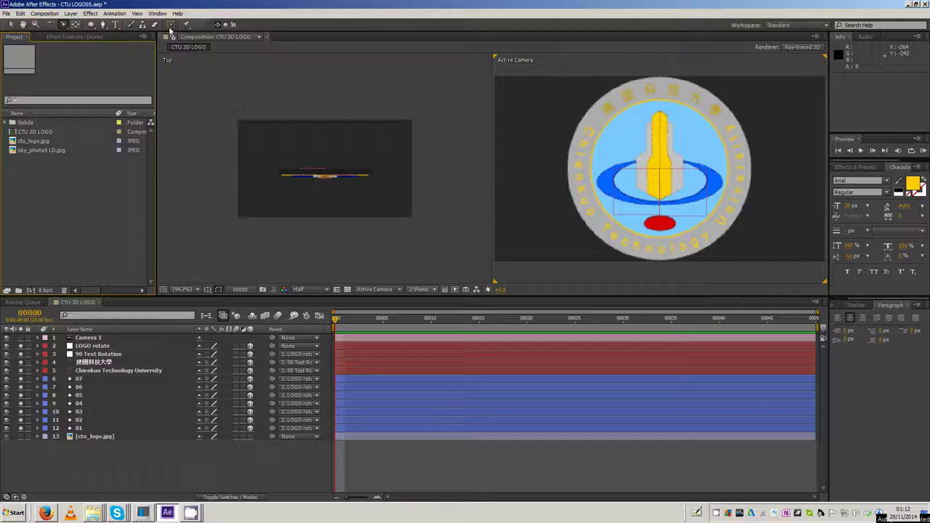
# Add sky_photo6 LD.jpg to the composition and make it an Environment Layer
pyautogui.click(42, 150)
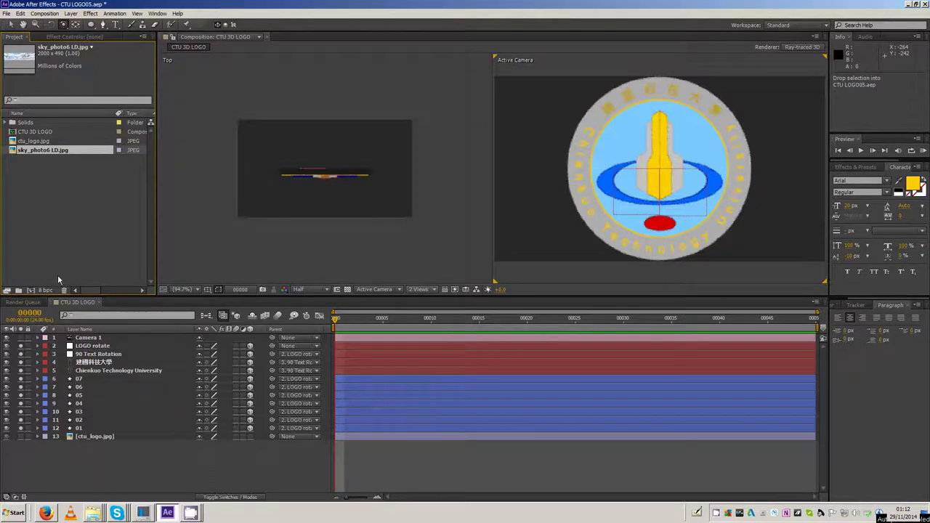
pyautogui.moveTo(49, 151); pyautogui.dragTo(66, 452)
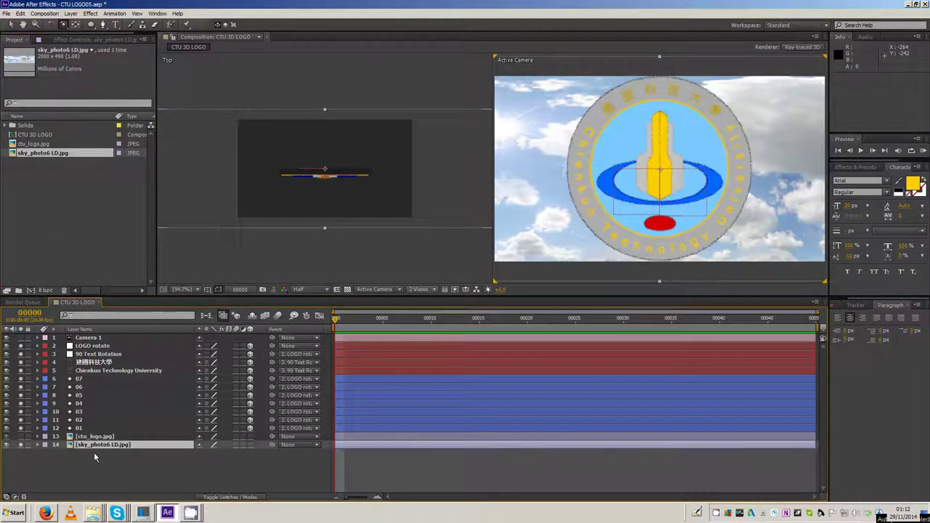
pyautogui.click(93, 446)
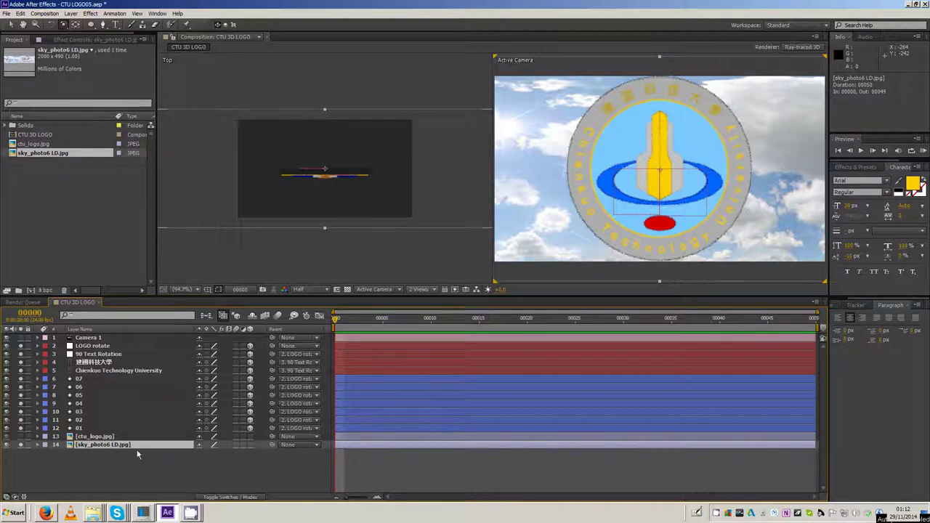
pyautogui.click(73, 14)
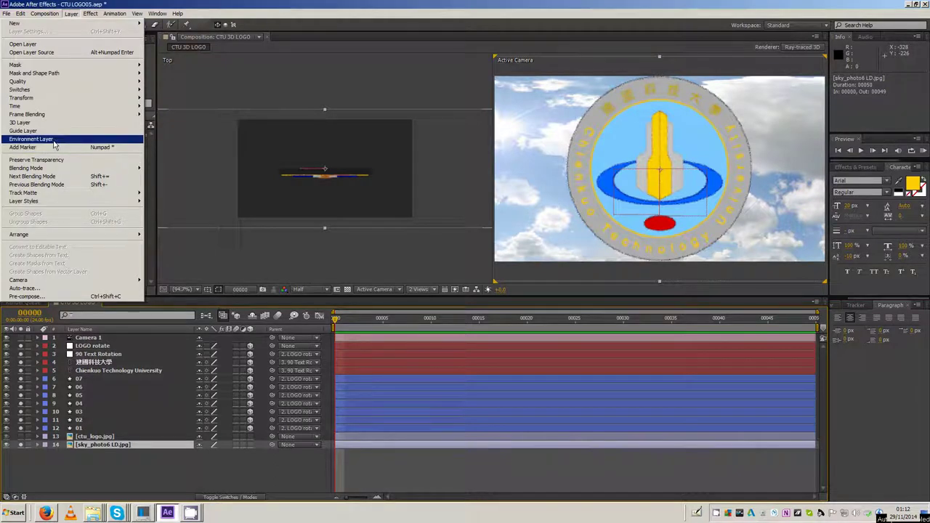
pyautogui.click(53, 139)
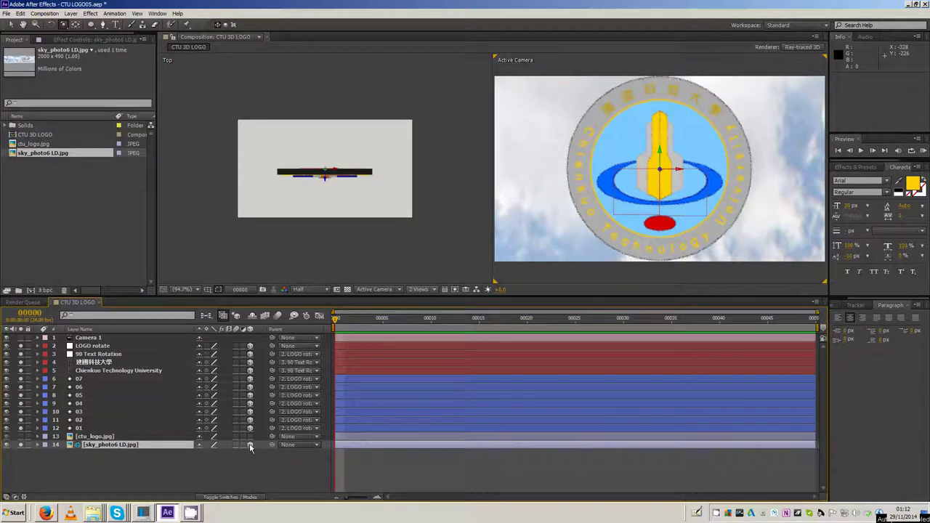
pyautogui.click(195, 465)
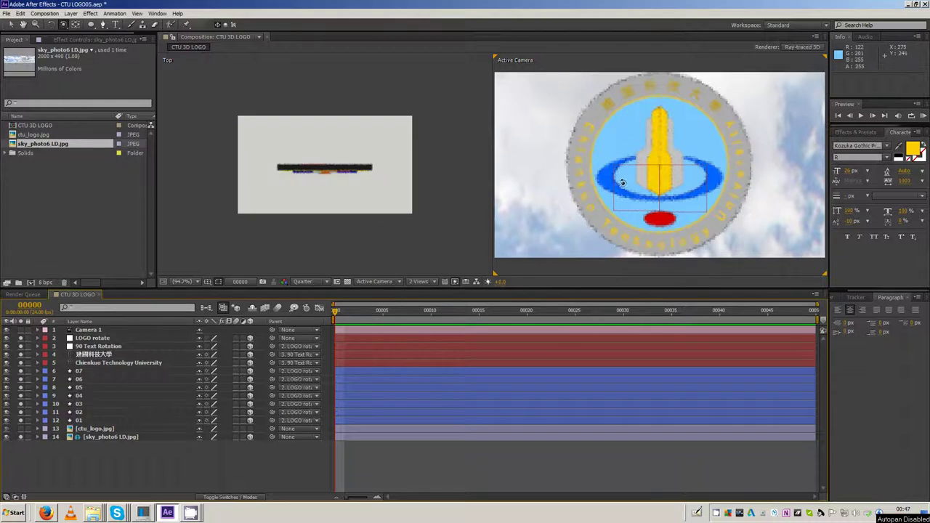
# Orbit the camera to tilt the logo and switch the viewer to 1 View
pyautogui.moveTo(622, 182)
pyautogui.mouseDown()
pyautogui.moveTo(578, 104)
pyautogui.moveTo(699, 59)
pyautogui.moveTo(604, 217)
pyautogui.moveTo(632, 154)
pyautogui.moveTo(344, 231)
pyautogui.mouseUp()
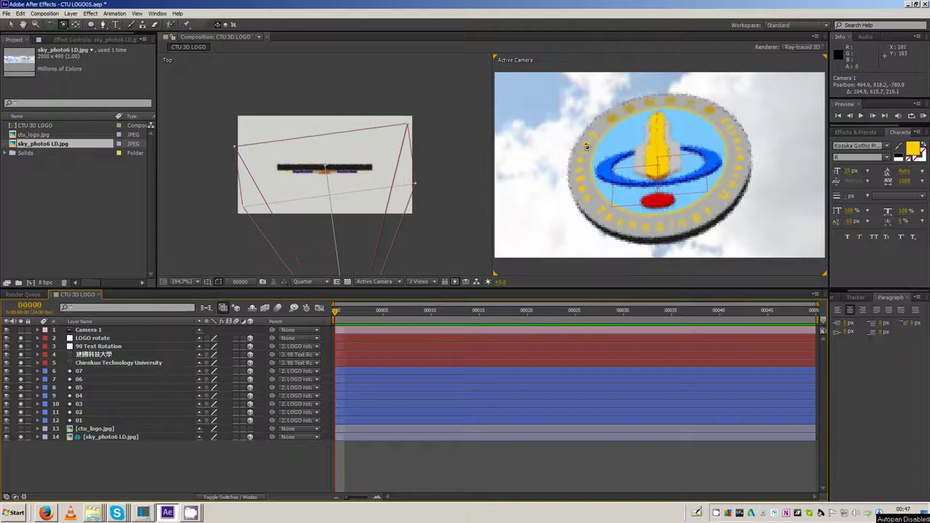
pyautogui.click(421, 283)
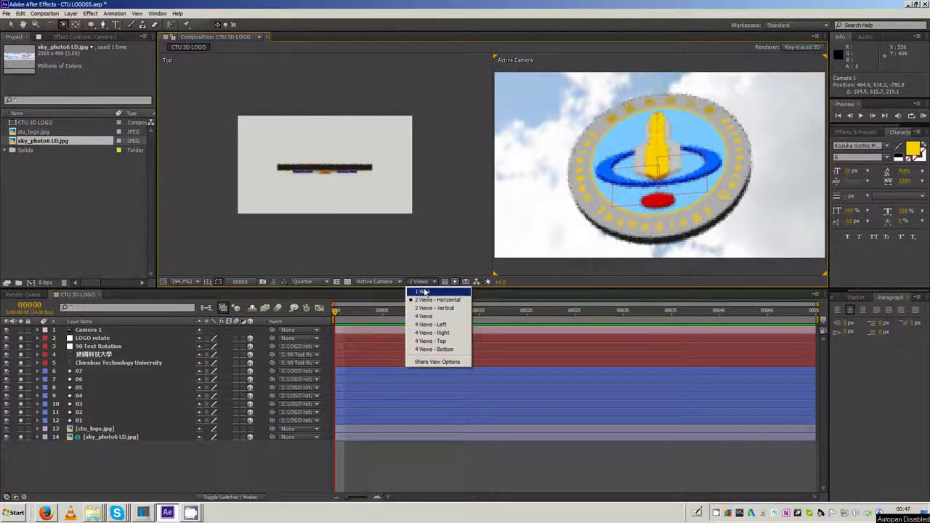
pyautogui.click(425, 291)
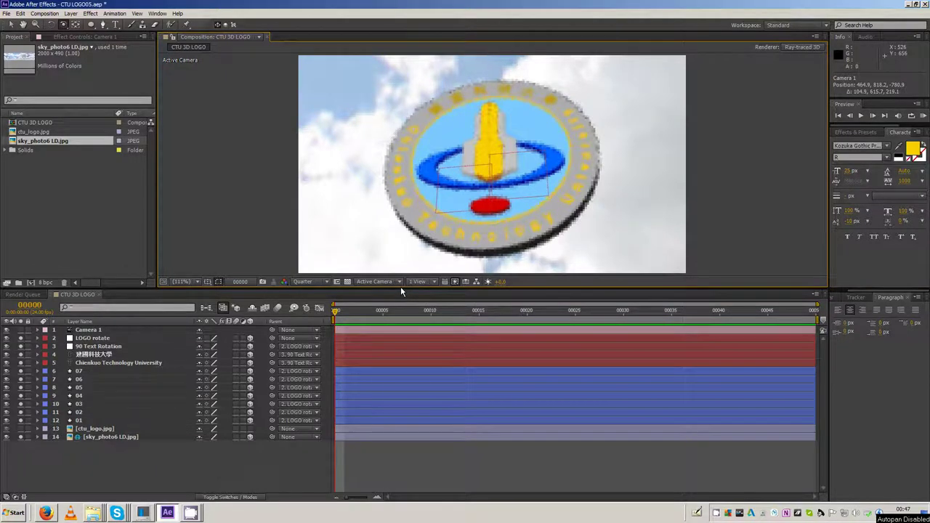
pyautogui.moveTo(400, 288); pyautogui.dragTo(401, 324)
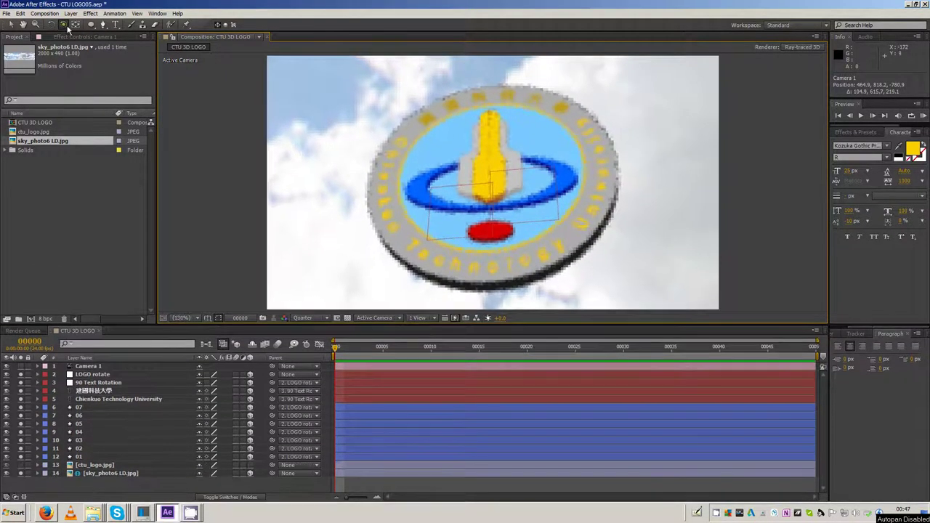
# Shift Camera 1 across the logo with Track XY and orbit it closer
pyautogui.moveTo(64, 24); pyautogui.dragTo(93, 48)
pyautogui.click(93, 48)
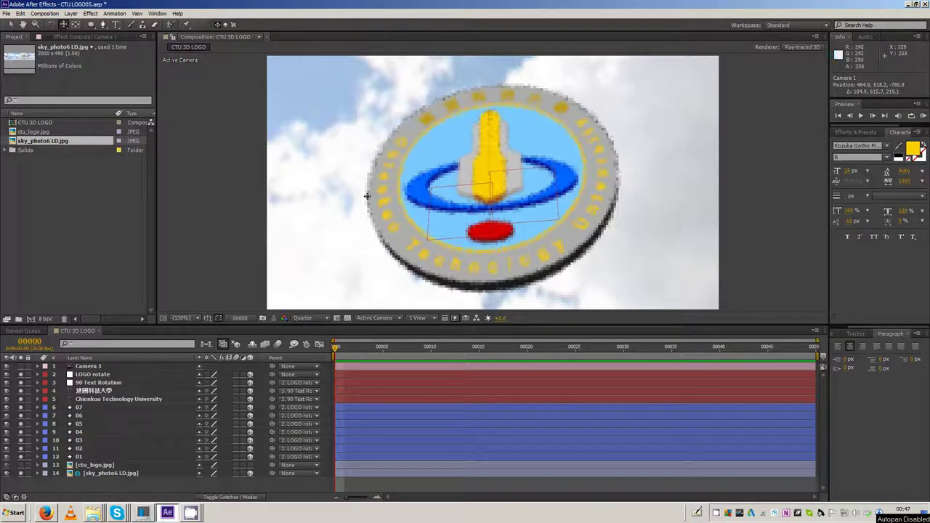
pyautogui.moveTo(468, 218); pyautogui.dragTo(406, 241)
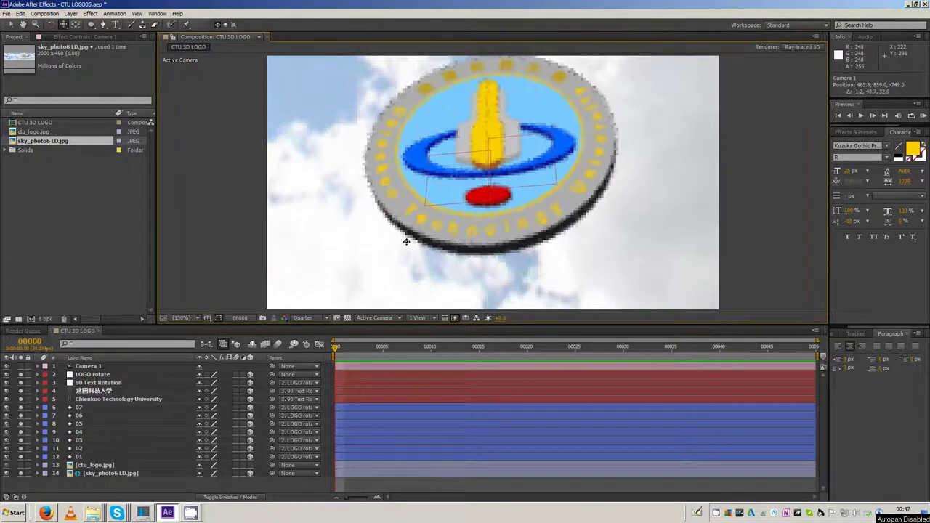
pyautogui.hotkey('ctrl', 'z')
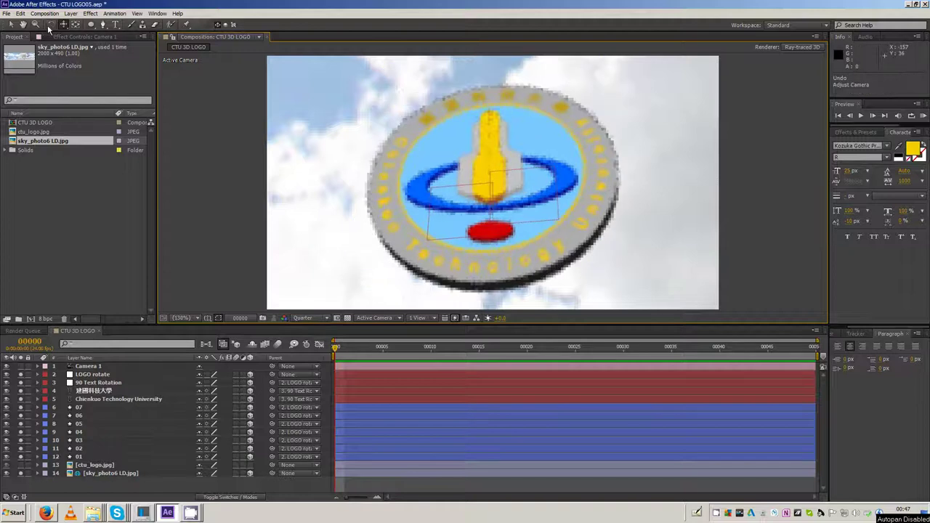
pyautogui.moveTo(64, 25); pyautogui.dragTo(90, 52)
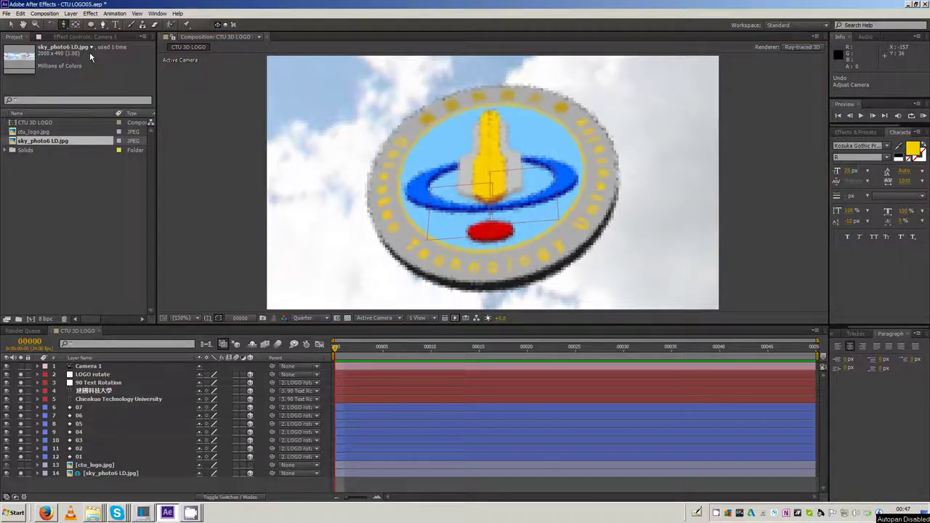
pyautogui.moveTo(475, 215)
pyautogui.mouseDown()
pyautogui.moveTo(474, 253)
pyautogui.moveTo(497, 127)
pyautogui.moveTo(462, 266)
pyautogui.mouseUp()
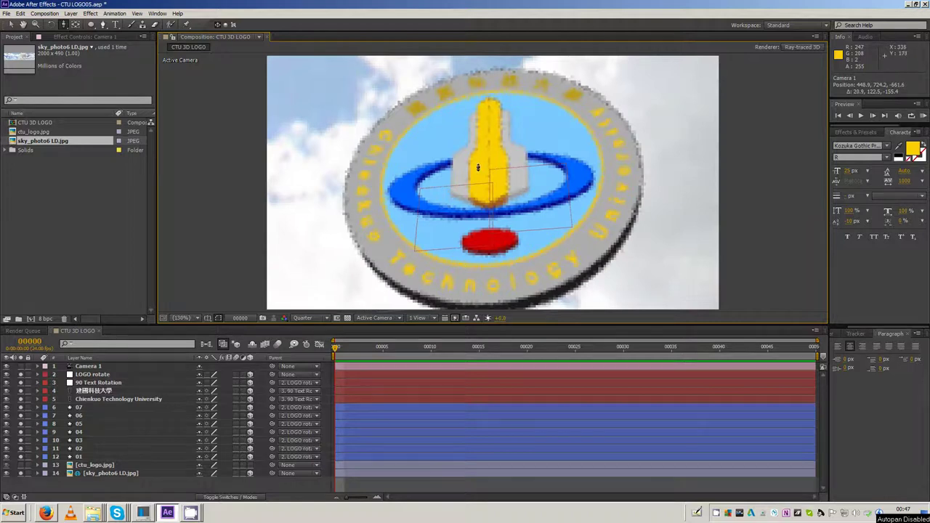
pyautogui.moveTo(478, 168); pyautogui.dragTo(443, 245)
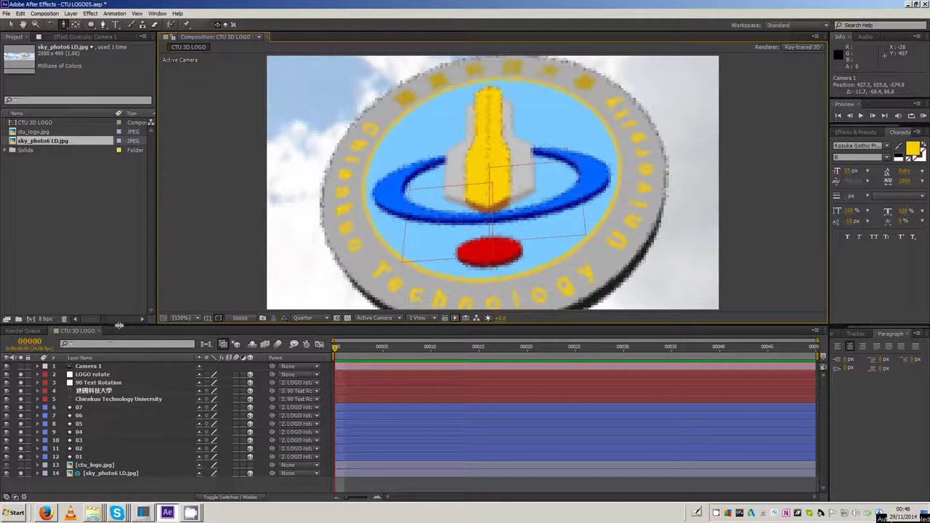
pyautogui.moveTo(119, 323); pyautogui.dragTo(130, 288)
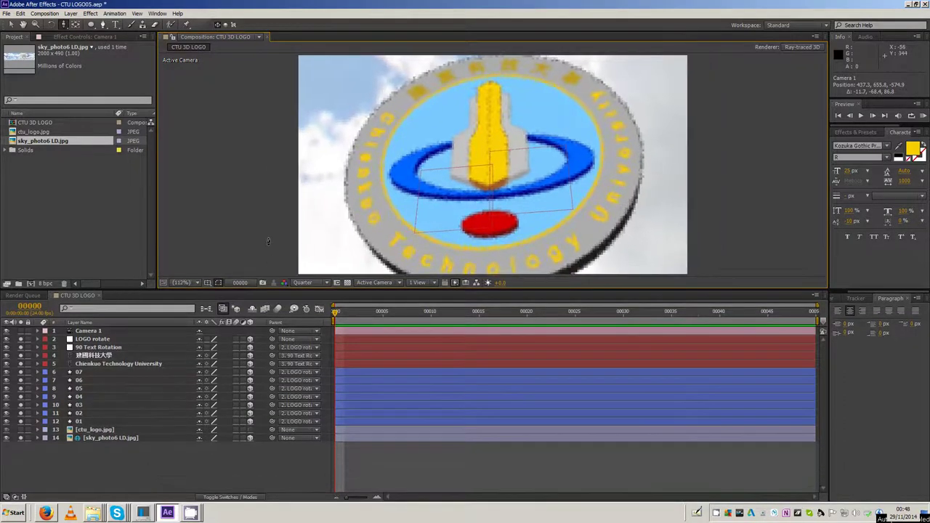
# Orbit and dolly Camera 1 in with Track Z to frame the logo from above
pyautogui.click(74, 27)
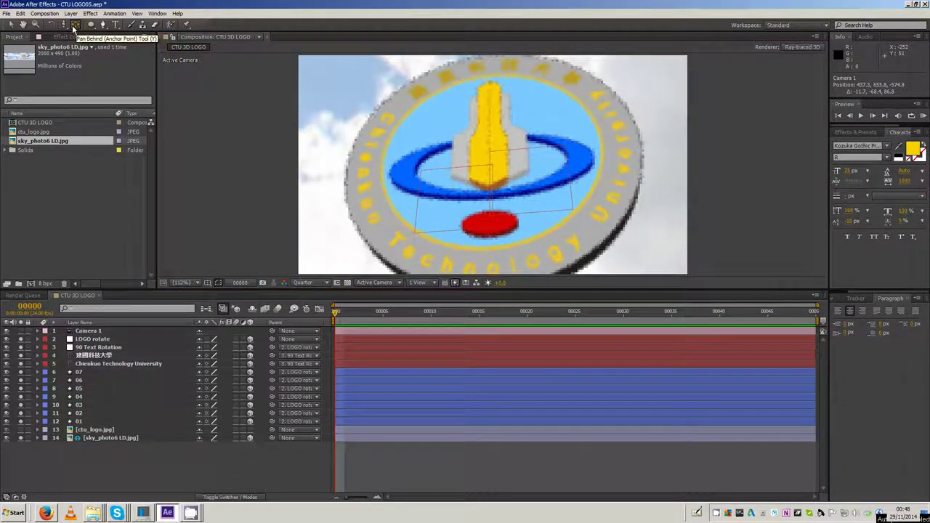
pyautogui.moveTo(64, 25); pyautogui.dragTo(109, 41)
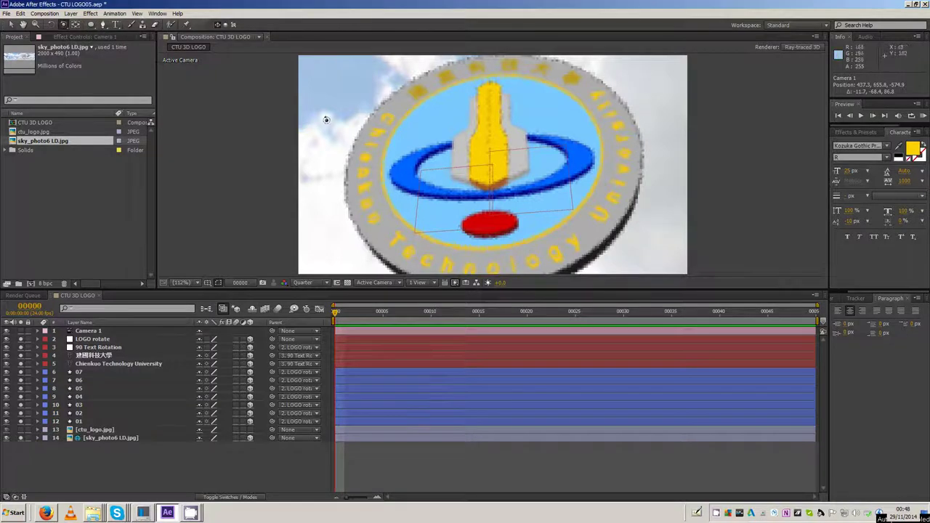
pyautogui.moveTo(542, 237)
pyautogui.mouseDown()
pyautogui.moveTo(536, 187)
pyautogui.moveTo(522, 237)
pyautogui.mouseUp()
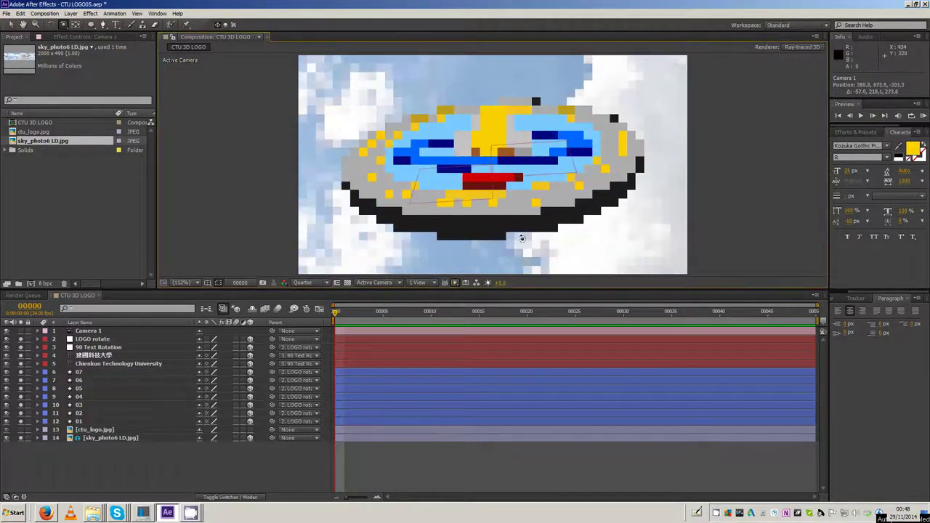
pyautogui.moveTo(63, 24); pyautogui.dragTo(100, 58)
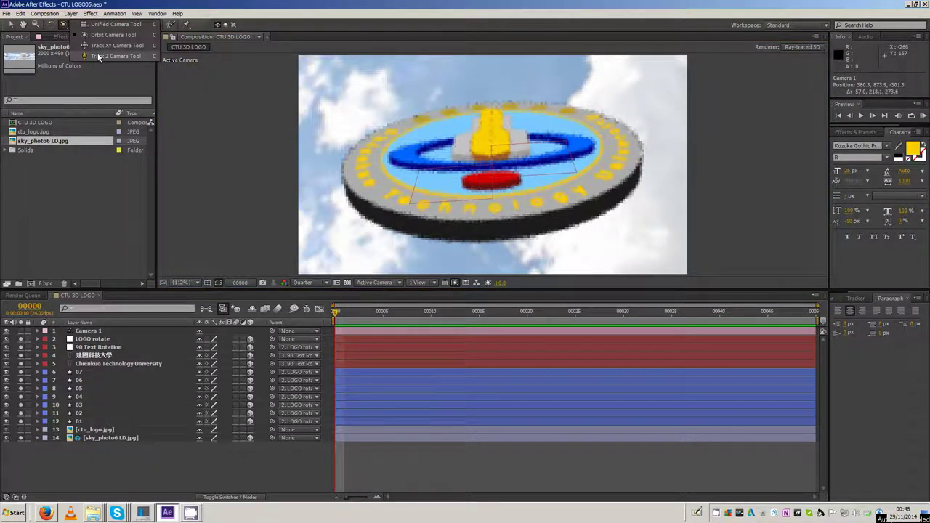
pyautogui.moveTo(491, 145); pyautogui.dragTo(481, 216)
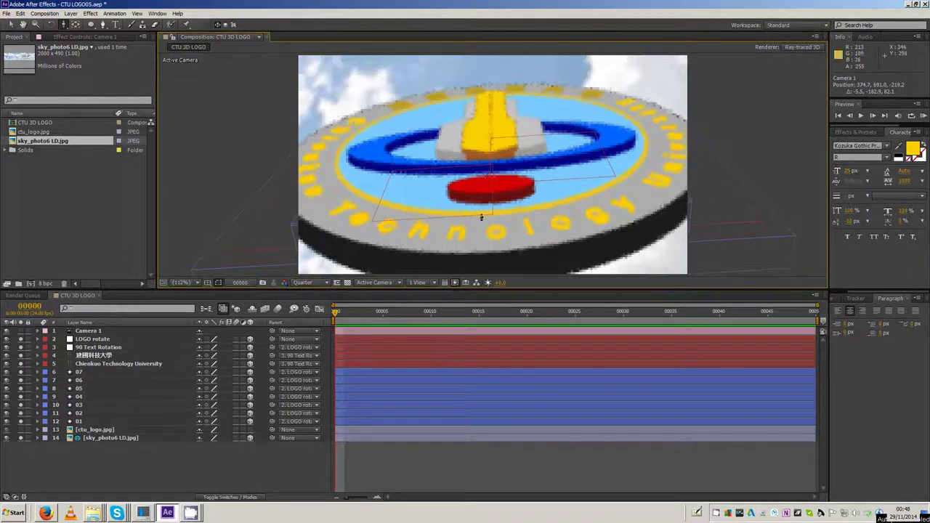
pyautogui.moveTo(63, 24); pyautogui.dragTo(109, 35)
pyautogui.moveTo(392, 145)
pyautogui.mouseDown()
pyautogui.moveTo(404, 155)
pyautogui.moveTo(401, 174)
pyautogui.mouseUp()
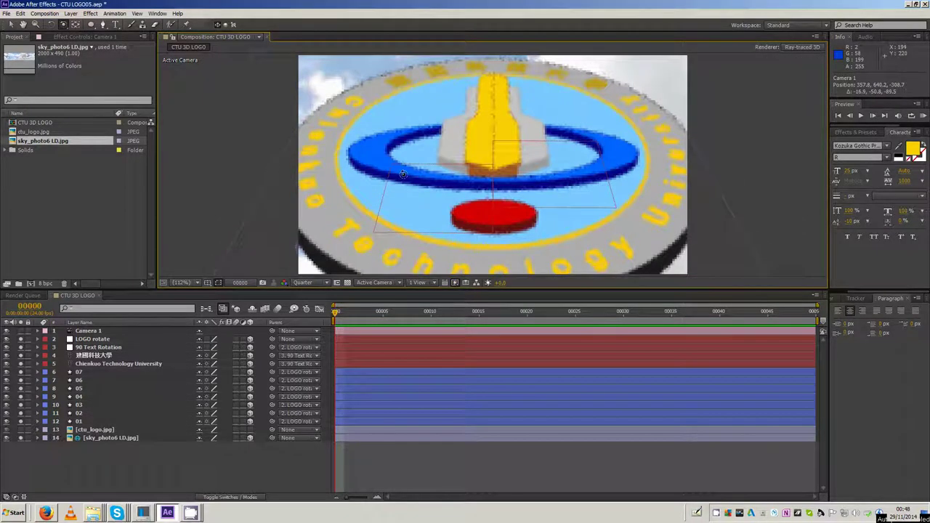
pyautogui.click(107, 472)
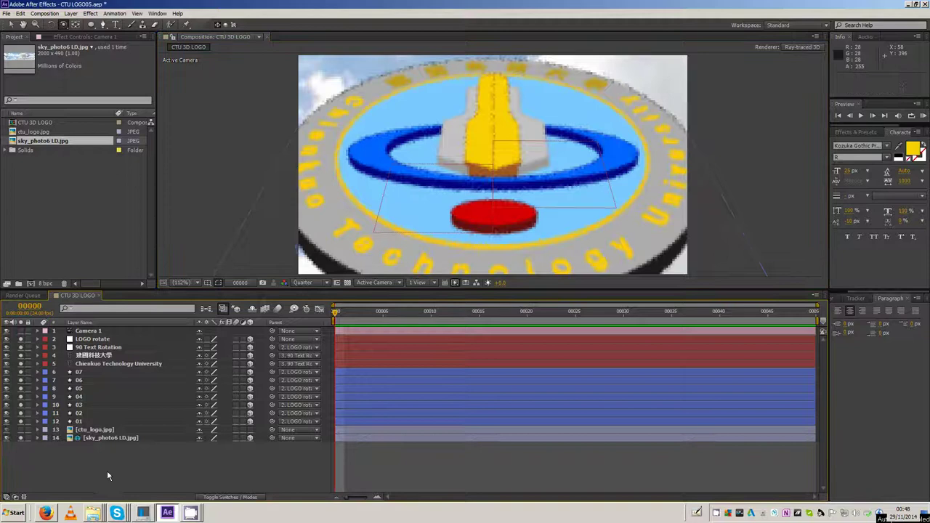
# Create a new Ambient-type light layer named 'Ambient indirect'
pyautogui.rightClick(171, 464)
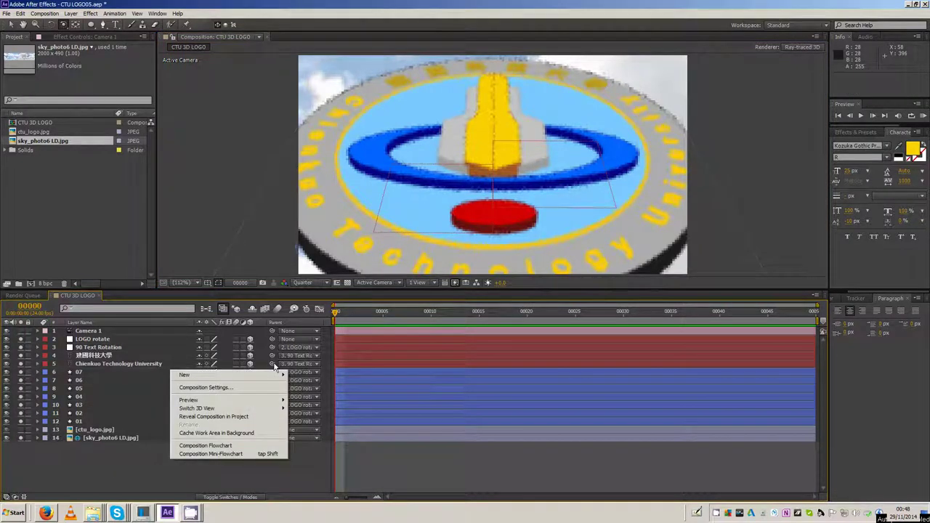
pyautogui.moveTo(187, 380)
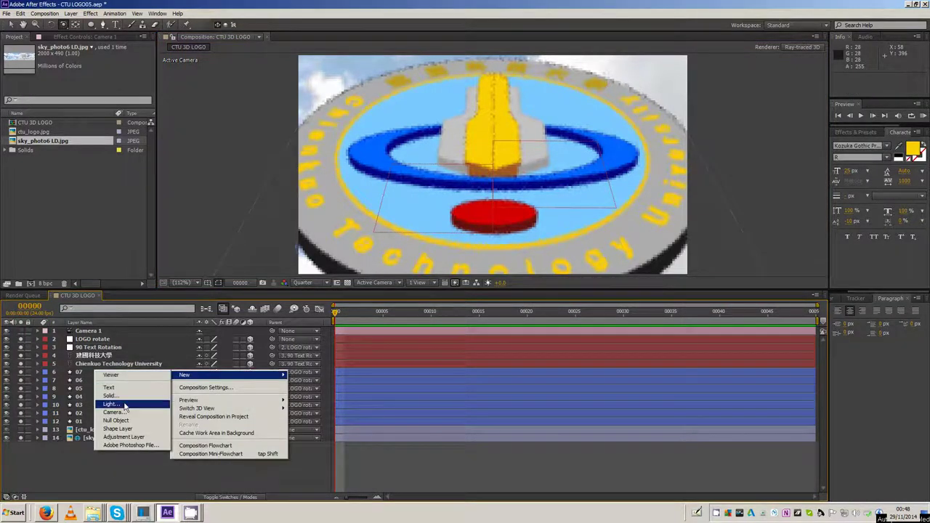
pyautogui.click(131, 405)
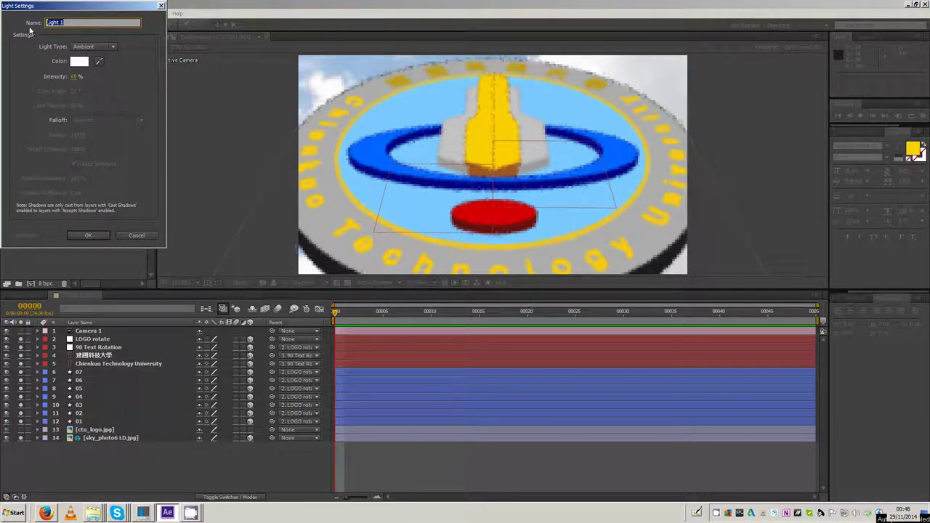
pyautogui.write('Ambi')
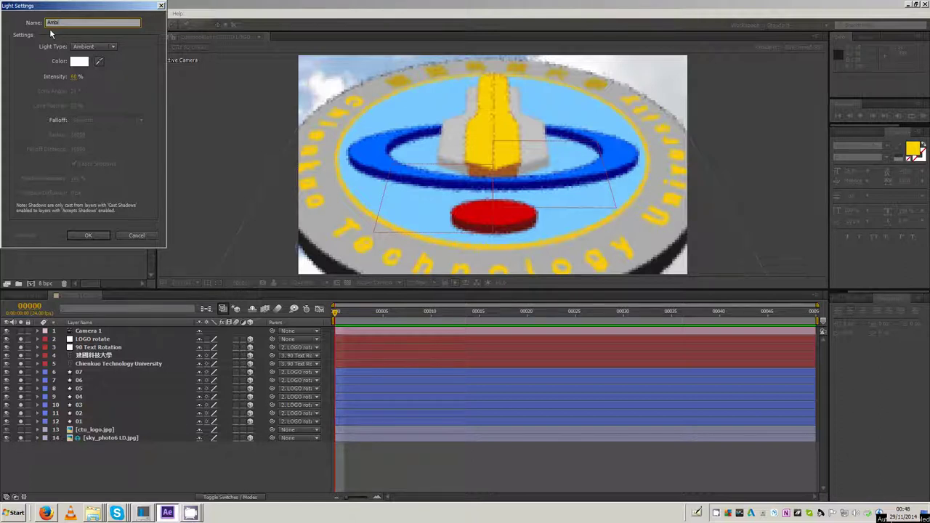
pyautogui.write('ent indire')
pyautogui.write('ct')
pyautogui.click(85, 235)
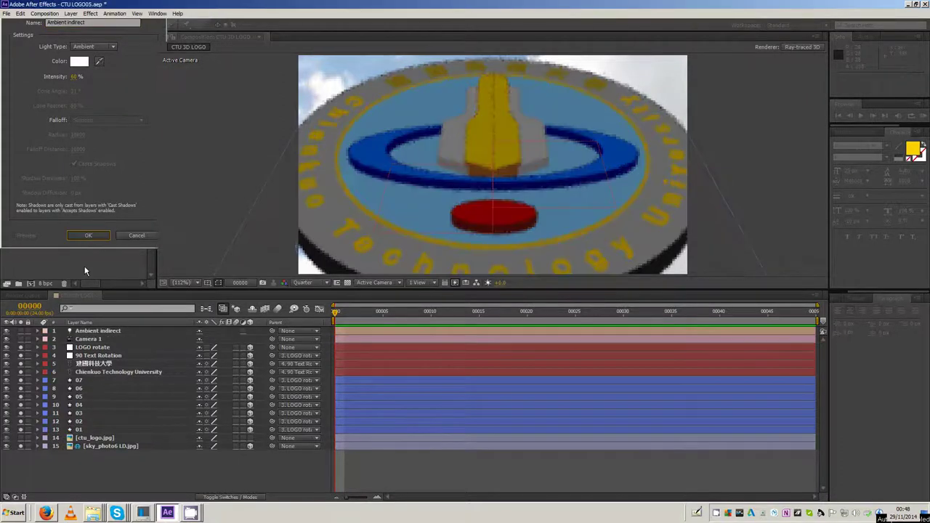
# Set up a new Point light that casts shadows and select its default name for renaming
pyautogui.rightClick(94, 452)
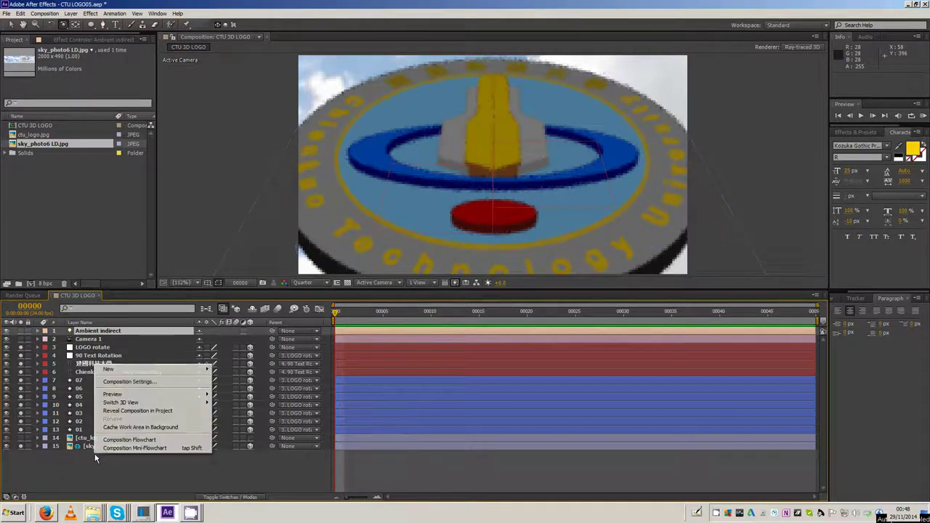
pyautogui.moveTo(122, 370)
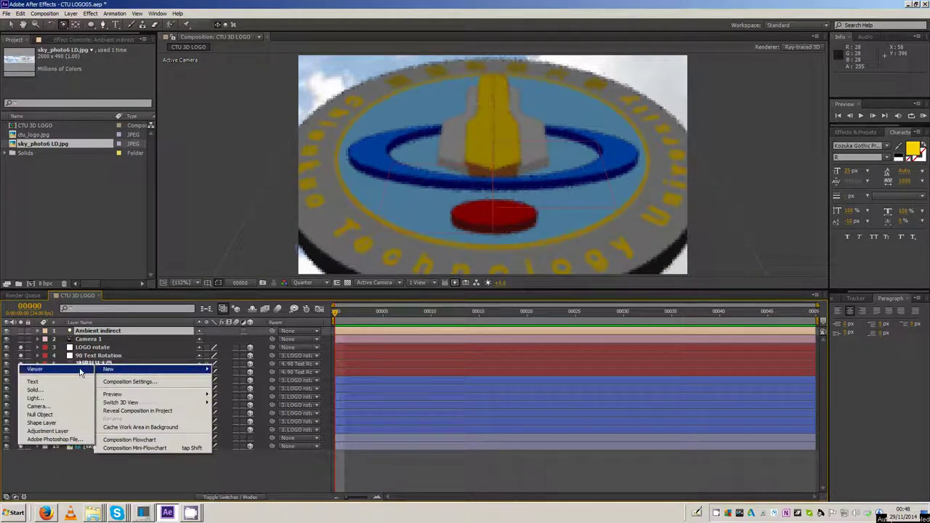
pyautogui.click(51, 400)
pyautogui.click(93, 45)
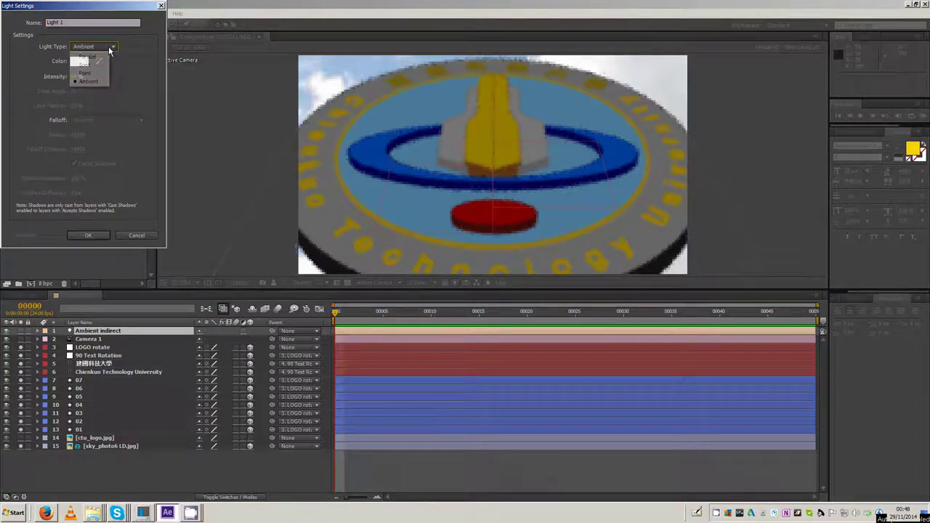
pyautogui.click(87, 73)
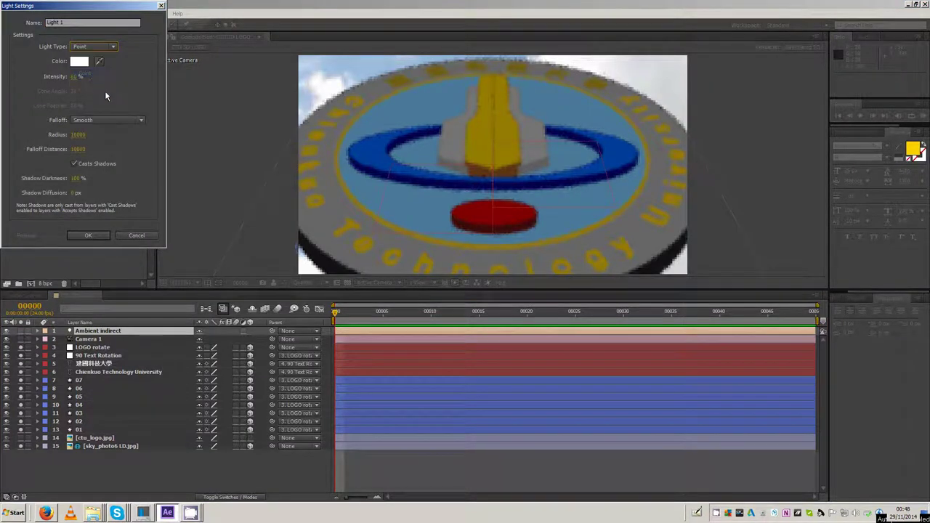
pyautogui.click(75, 164)
pyautogui.doubleClick(56, 22)
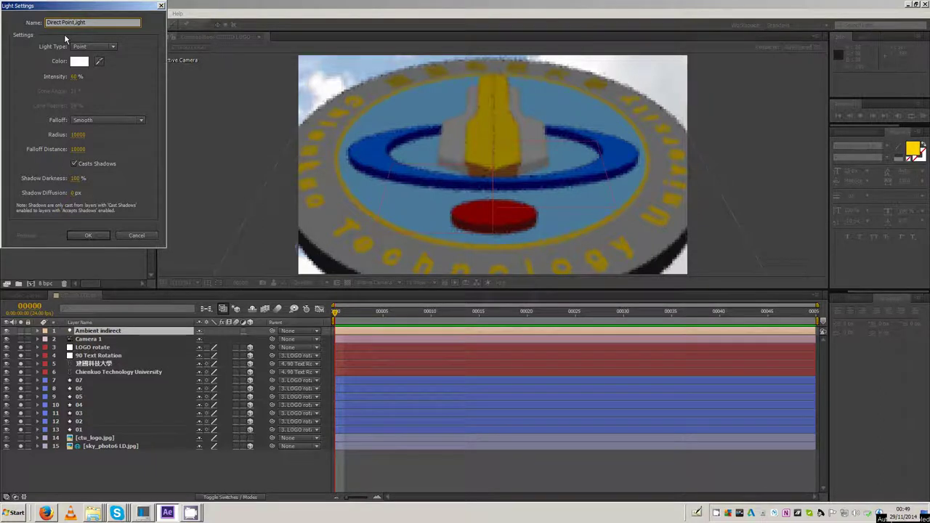
# Add the Direct Point Light, switch to 2 Views - Horizontal, and drag the light right to 124, 172.5, -250
pyautogui.press('Return')
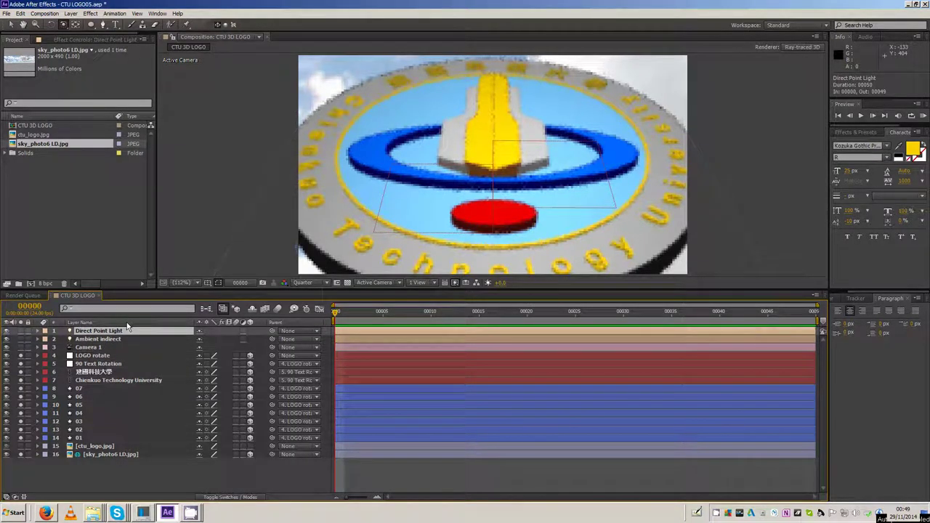
pyautogui.click(434, 282)
pyautogui.click(427, 301)
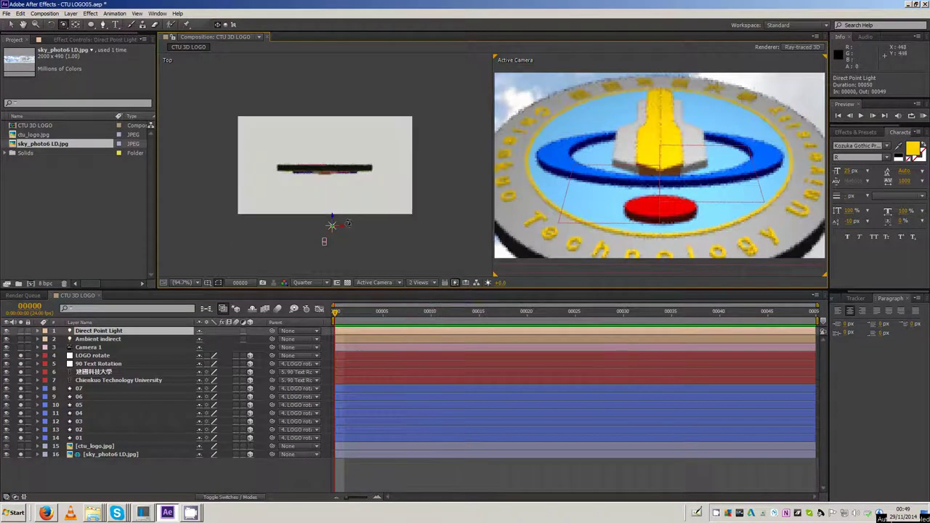
pyautogui.click(11, 24)
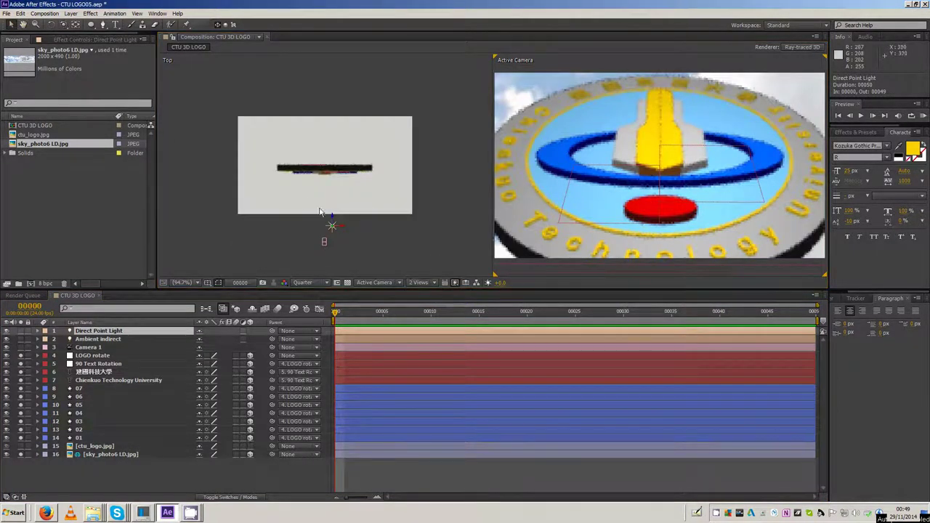
pyautogui.moveTo(356, 230)
pyautogui.mouseDown()
pyautogui.moveTo(430, 232)
pyautogui.moveTo(231, 234)
pyautogui.moveTo(349, 236)
pyautogui.moveTo(247, 236)
pyautogui.moveTo(276, 235)
pyautogui.mouseUp()
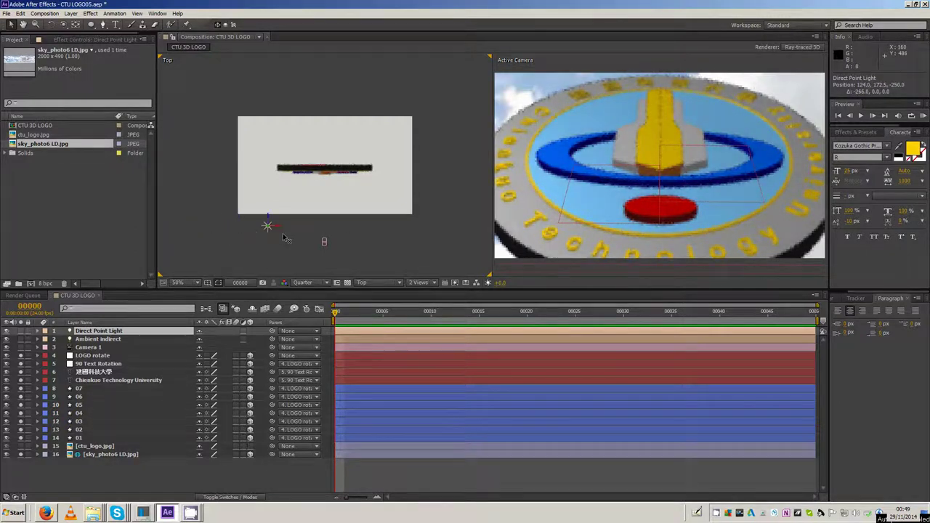
# Collapse layer 01's Geometry Options and expand its Material Options
pyautogui.click(143, 478)
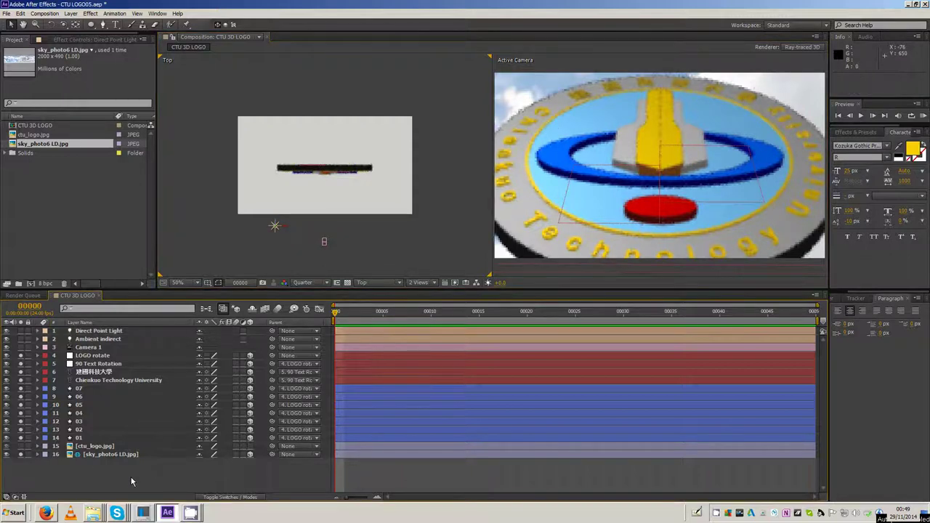
pyautogui.click(83, 438)
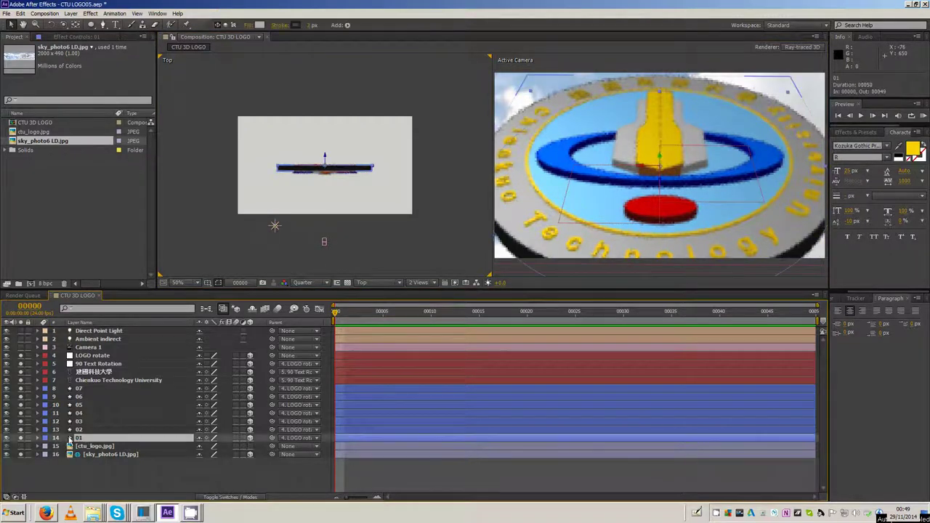
pyautogui.click(38, 438)
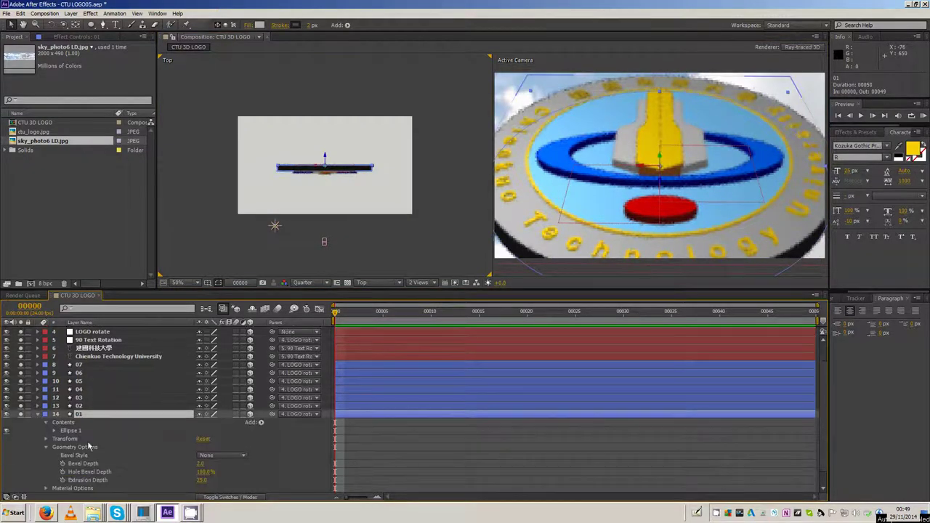
pyautogui.click(48, 447)
pyautogui.scroll(1, 61, 457)
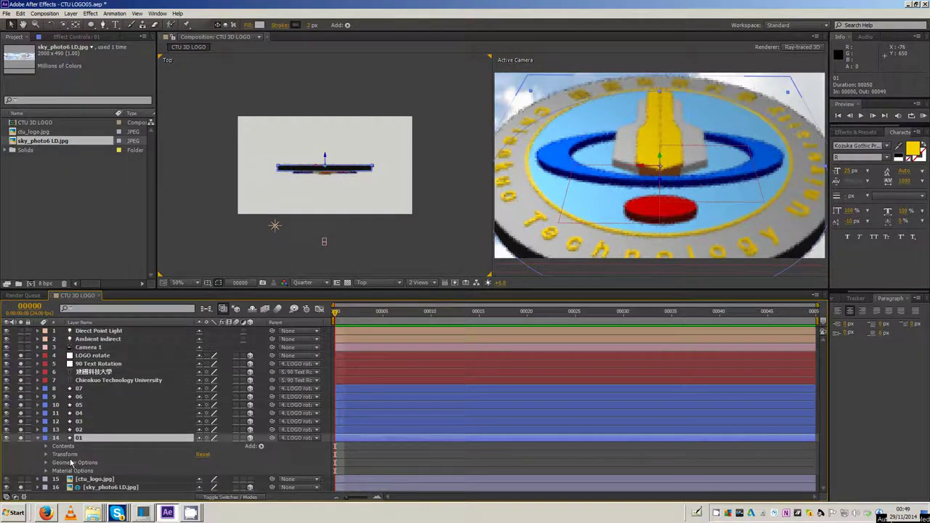
pyautogui.click(67, 472)
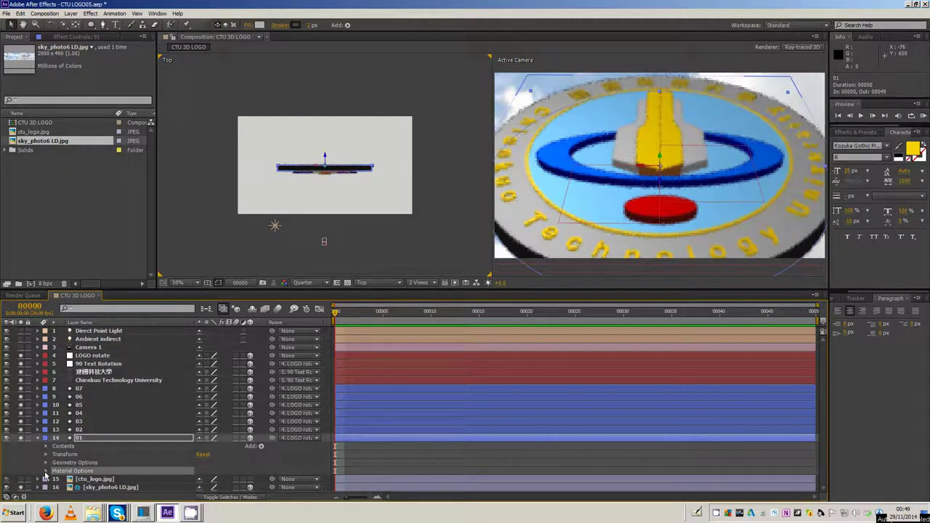
pyautogui.click(45, 472)
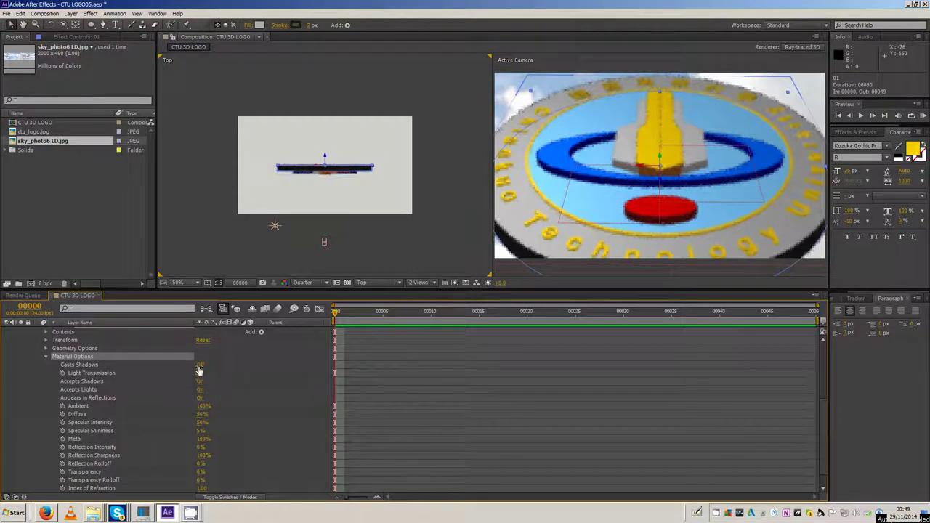
pyautogui.scroll(5, 147, 415)
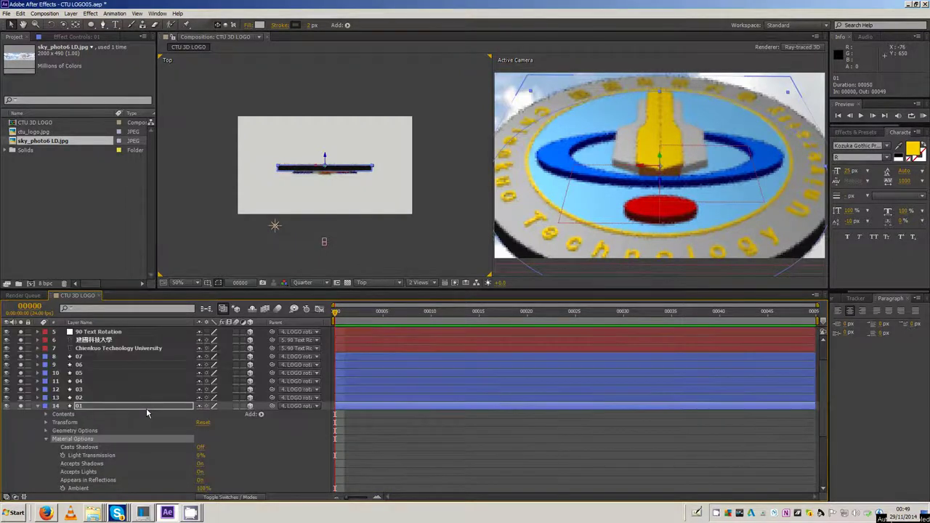
# Select logo layers 01–07 plus both university-name text layers
pyautogui.click(99, 413)
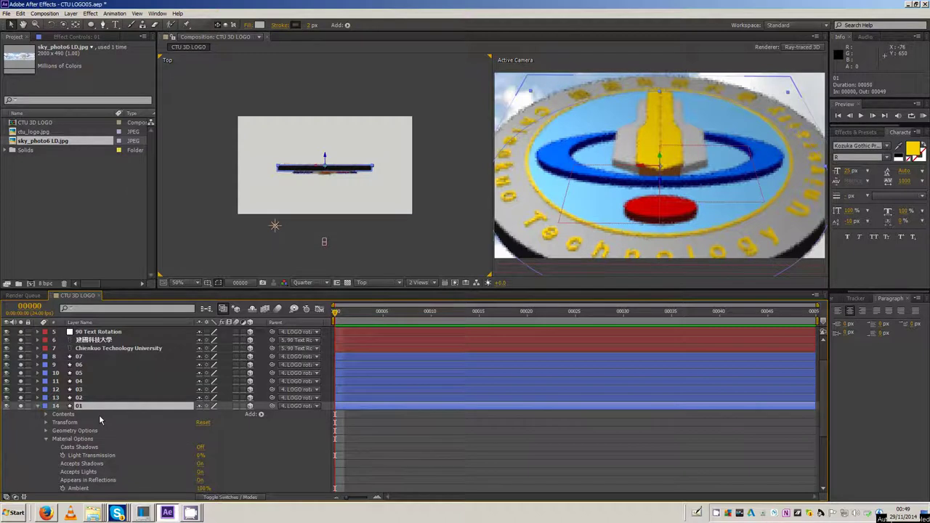
pyautogui.keyDown('shift'); pyautogui.click(97, 398); pyautogui.keyUp('shift')
pyautogui.keyDown('shift'); pyautogui.click(97, 388); pyautogui.keyUp('shift')
pyautogui.keyDown('shift'); pyautogui.click(101, 380); pyautogui.keyUp('shift')
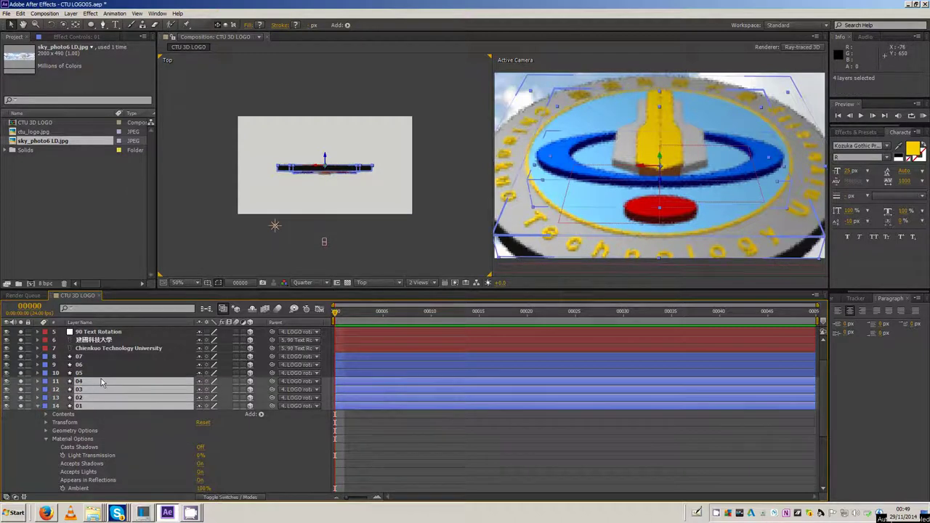
pyautogui.keyDown('shift'); pyautogui.click(102, 373); pyautogui.keyUp('shift')
pyautogui.keyDown('shift'); pyautogui.click(101, 365); pyautogui.keyUp('shift')
pyautogui.keyDown('shift'); pyautogui.click(101, 355); pyautogui.keyUp('shift')
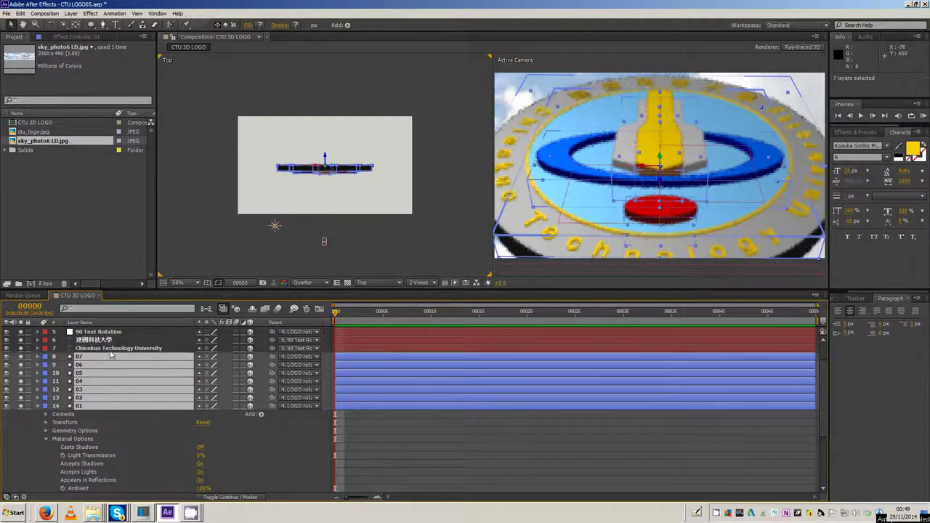
pyautogui.keyDown('shift'); pyautogui.click(100, 348); pyautogui.keyUp('shift')
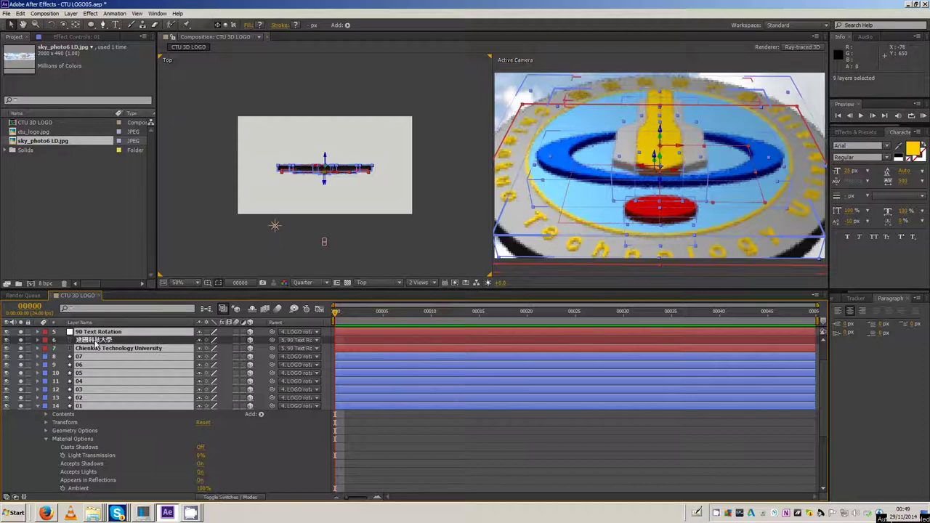
pyautogui.keyDown('shift'); pyautogui.click(99, 340); pyautogui.keyUp('shift')
# Turn Casts Shadows On for the selected layers, then select the point light in the Top view
pyautogui.scroll(2, 144, 390)
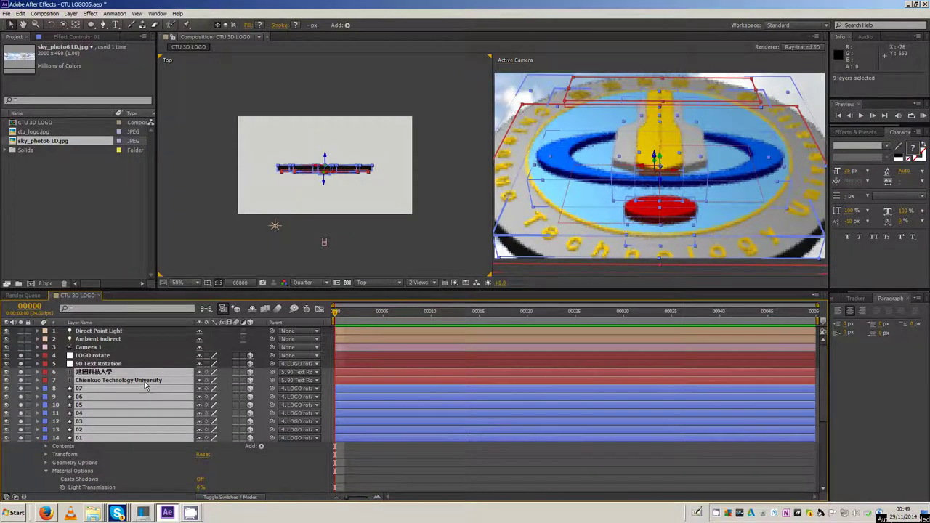
pyautogui.scroll(-5, 145, 386)
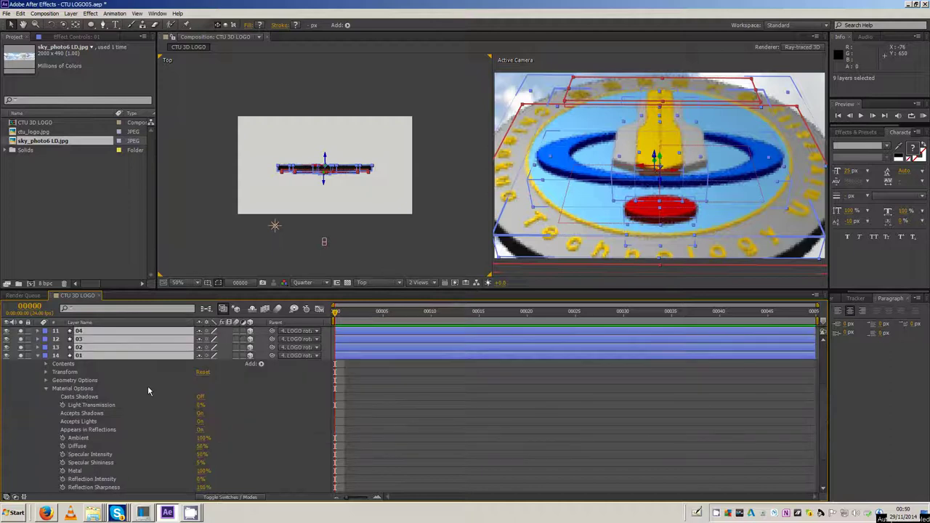
pyautogui.click(201, 398)
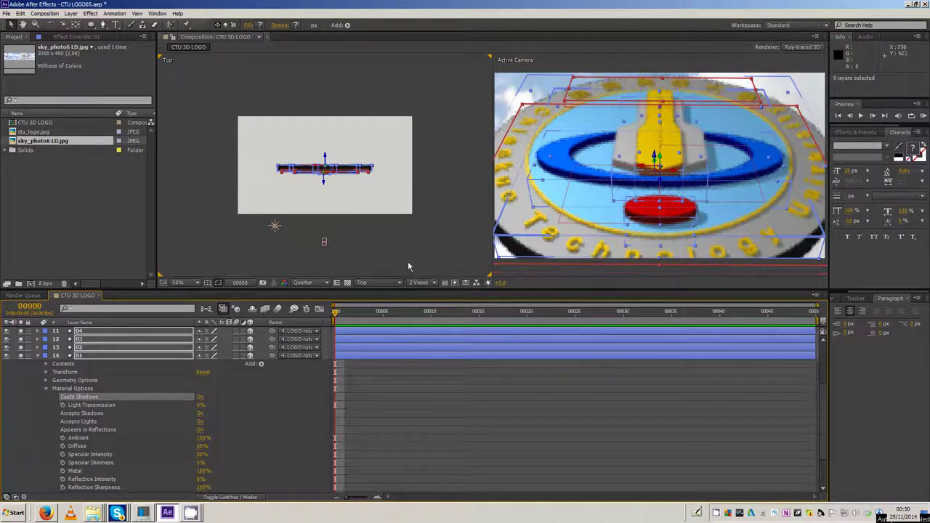
pyautogui.click(97, 191)
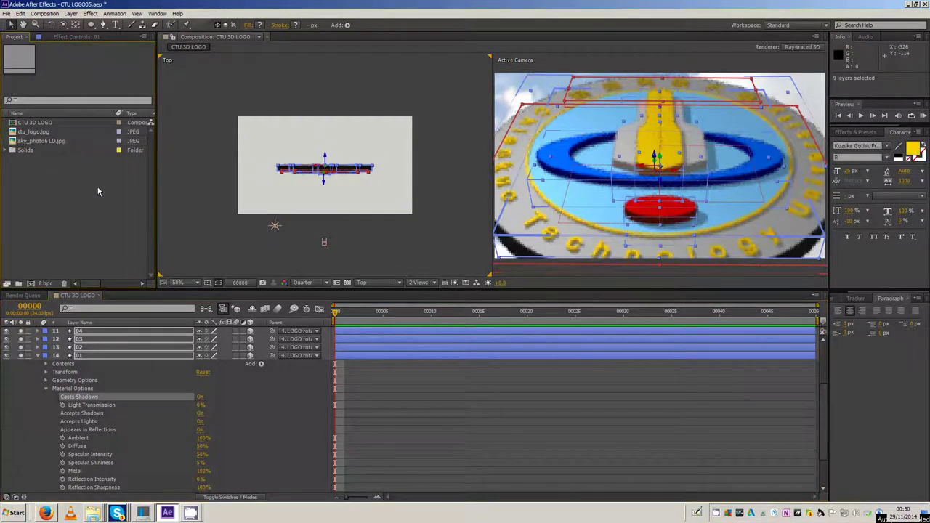
pyautogui.click(275, 229)
pyautogui.click(275, 226)
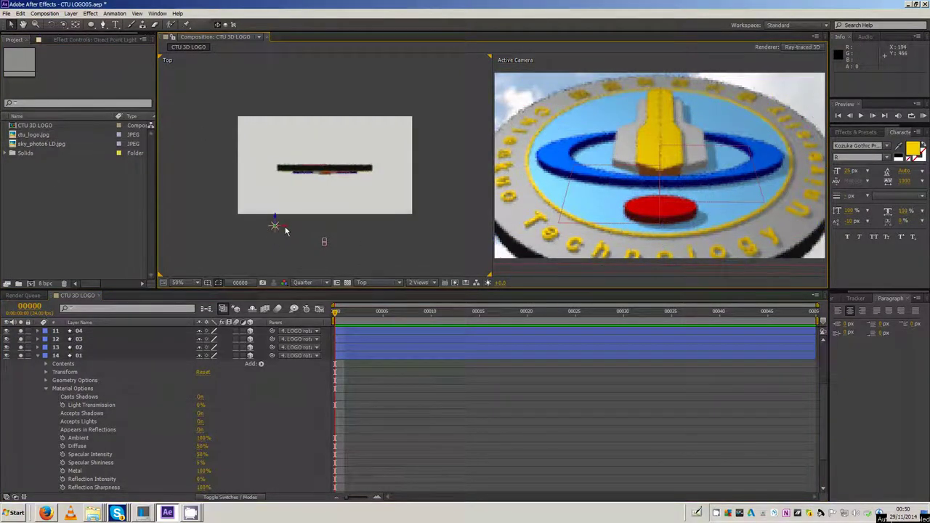
# Drag the Direct Point Light right and forward to about 636, 172.5, -334
pyautogui.moveTo(287, 230)
pyautogui.mouseDown()
pyautogui.moveTo(413, 237)
pyautogui.moveTo(205, 226)
pyautogui.moveTo(418, 236)
pyautogui.moveTo(401, 238)
pyautogui.mouseUp()
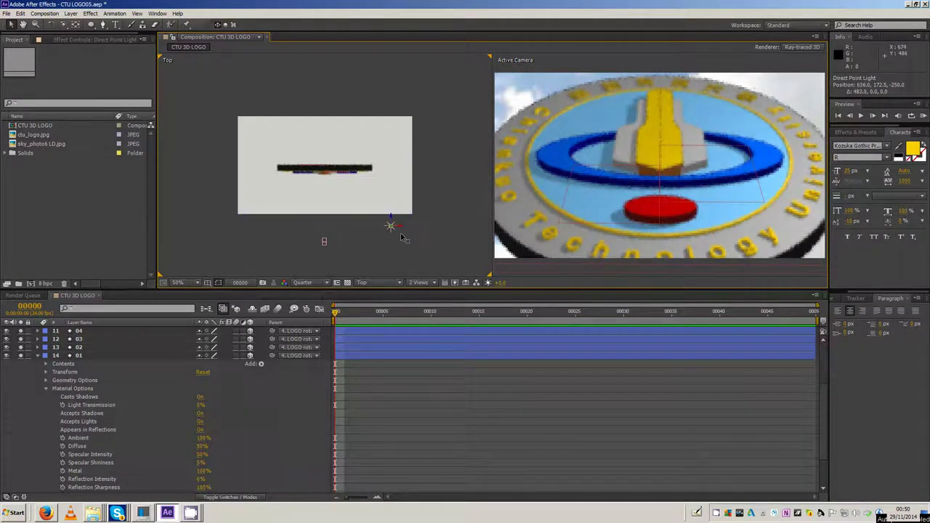
pyautogui.moveTo(392, 221); pyautogui.dragTo(396, 262)
pyautogui.moveTo(398, 253); pyautogui.dragTo(404, 239)
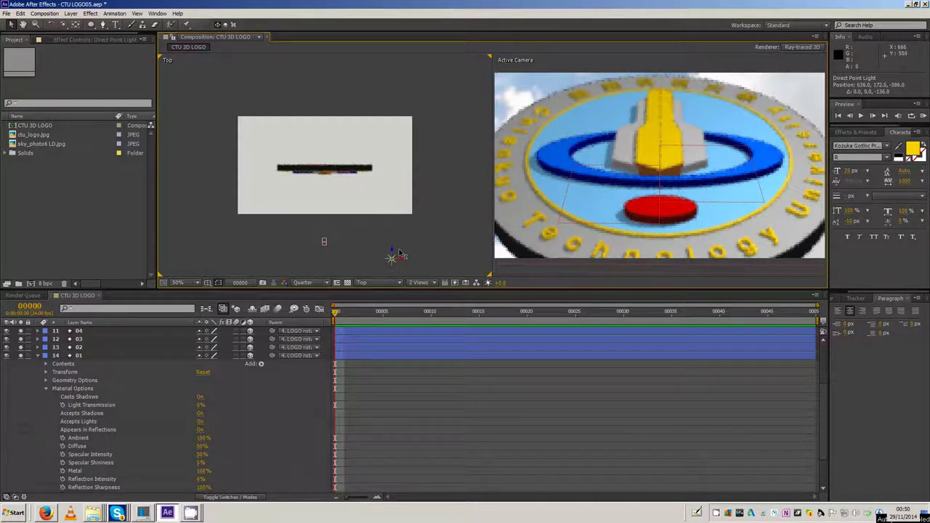
pyautogui.click(671, 214)
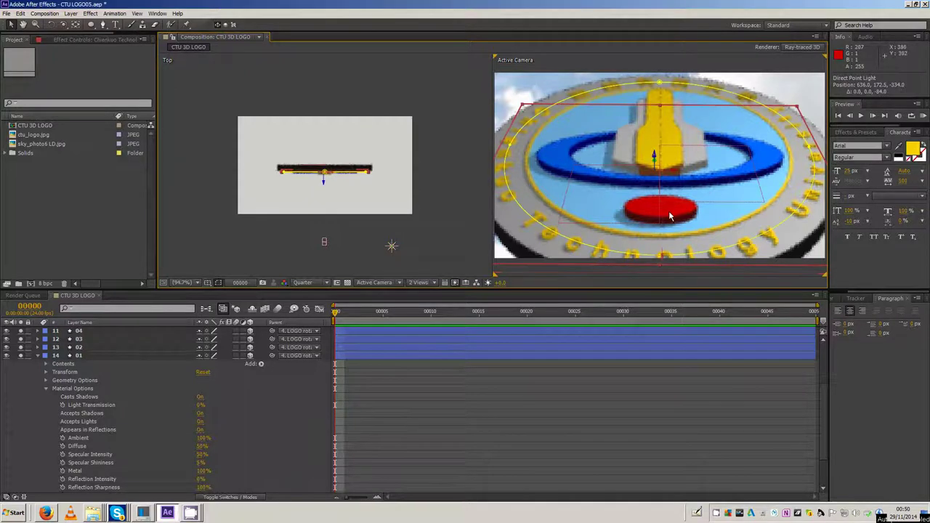
# Set logo piece 07's Extrusion Depth to 31
pyautogui.click(39, 355)
pyautogui.click(86, 391)
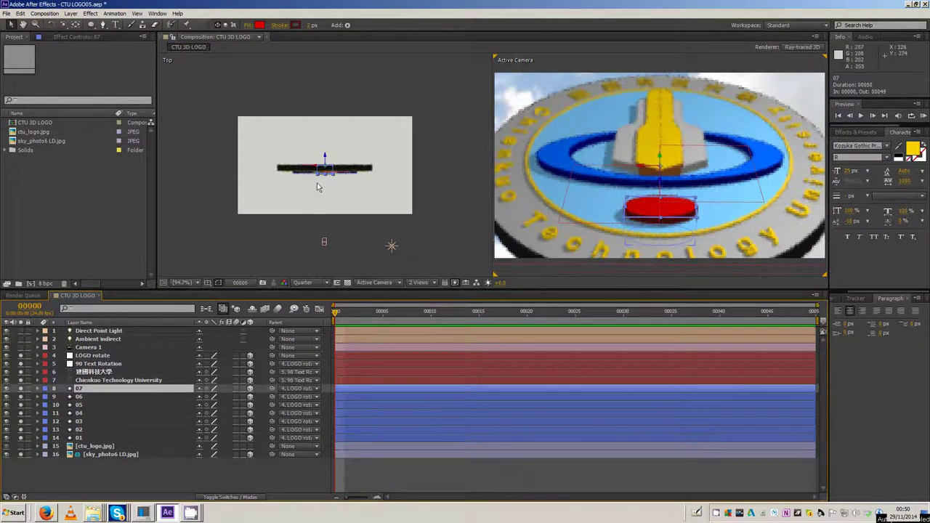
pyautogui.scroll(2, 320, 183)
pyautogui.scroll(3, 321, 183)
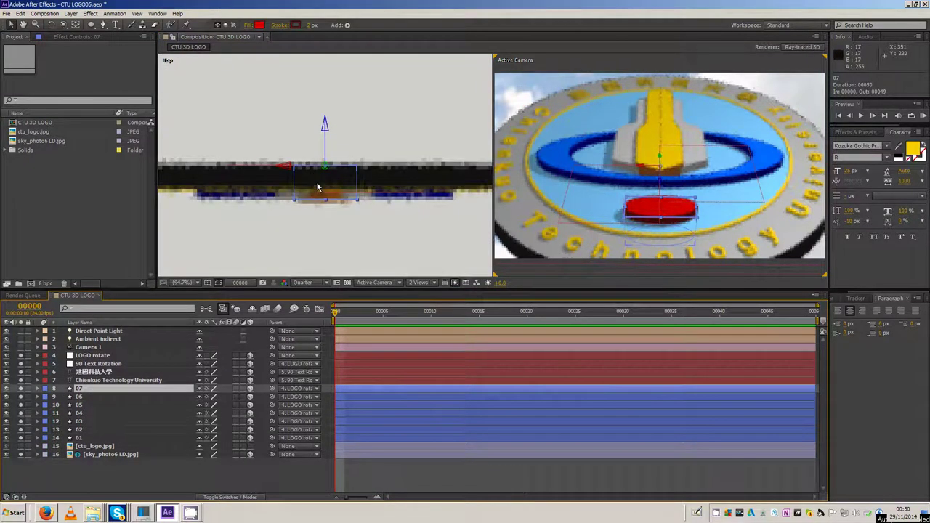
pyautogui.click(38, 389)
pyautogui.click(201, 454)
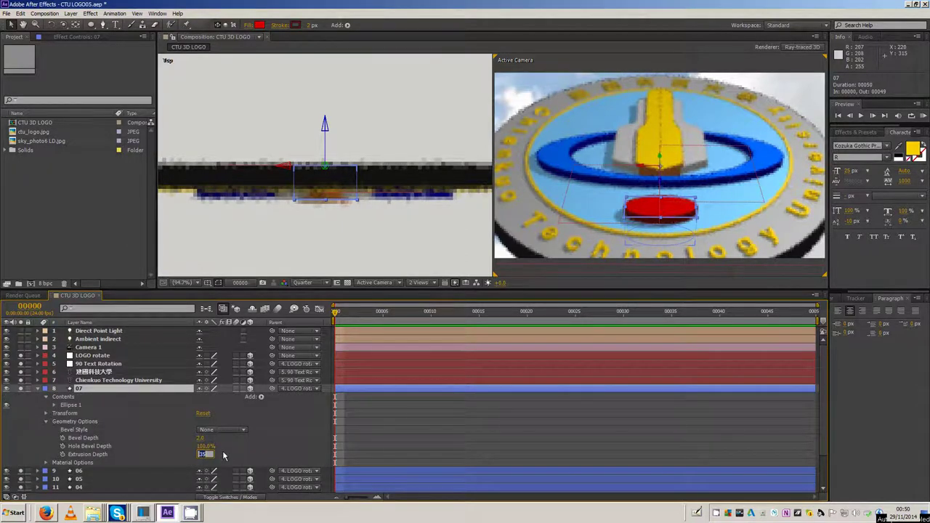
pyautogui.press('Return')
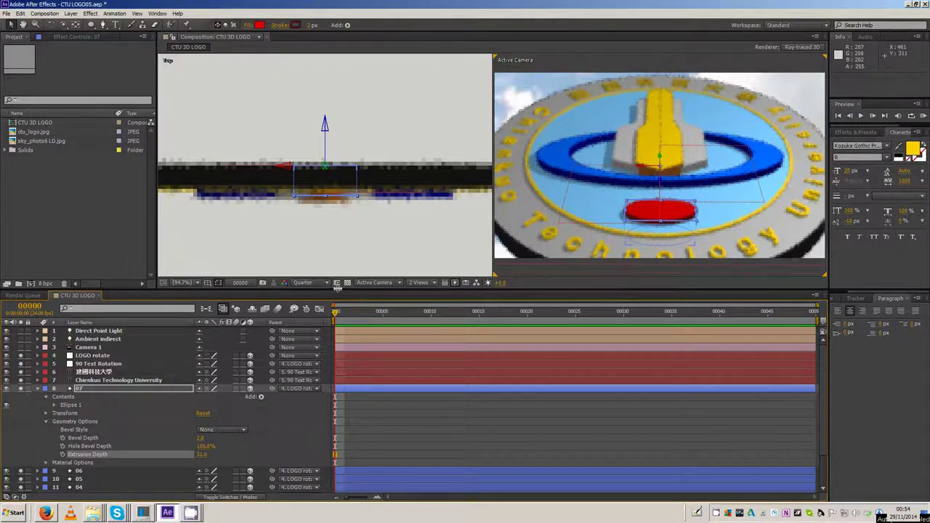
# Enlarge the viewer and return it to a single Active Camera view
pyautogui.moveTo(337, 288); pyautogui.dragTo(337, 268)
pyautogui.click(423, 263)
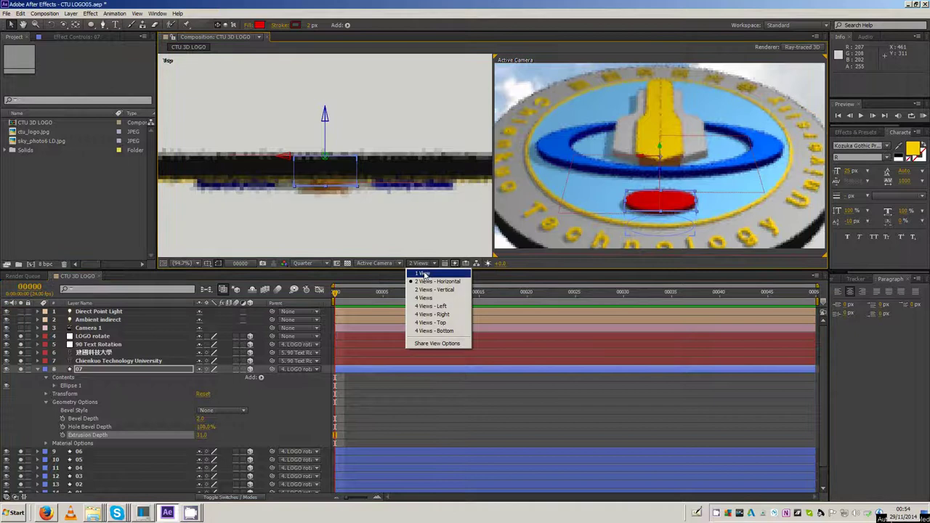
pyautogui.click(424, 274)
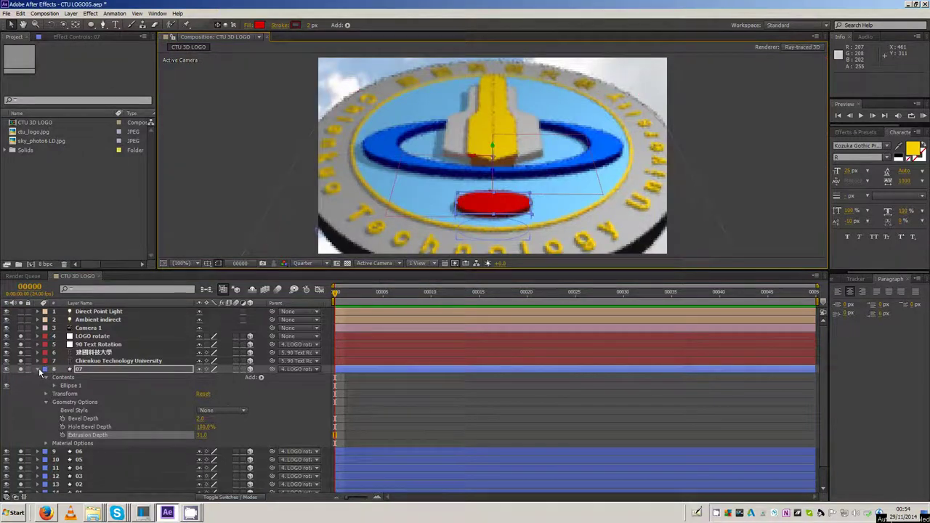
pyautogui.click(38, 370)
pyautogui.click(104, 465)
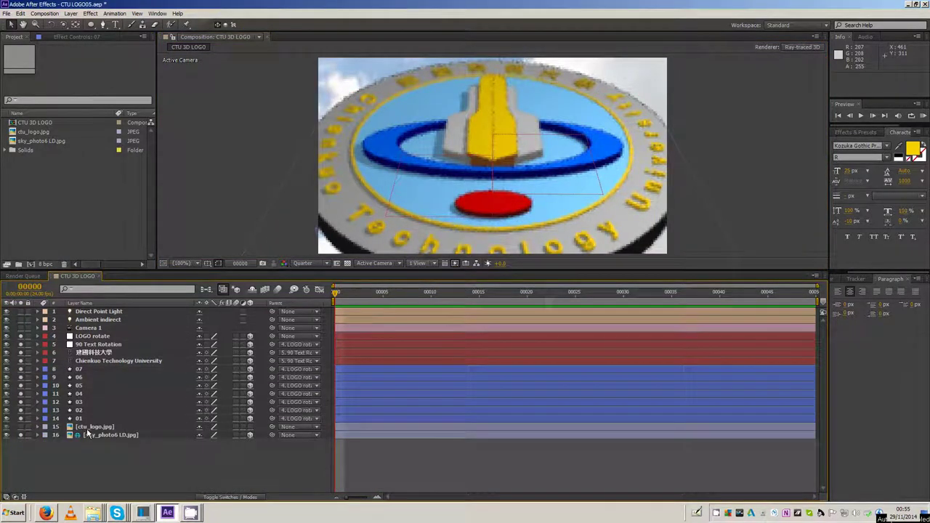
# Enable Depth of Field in Camera 1's settings
pyautogui.click(91, 328)
pyautogui.doubleClick(85, 329)
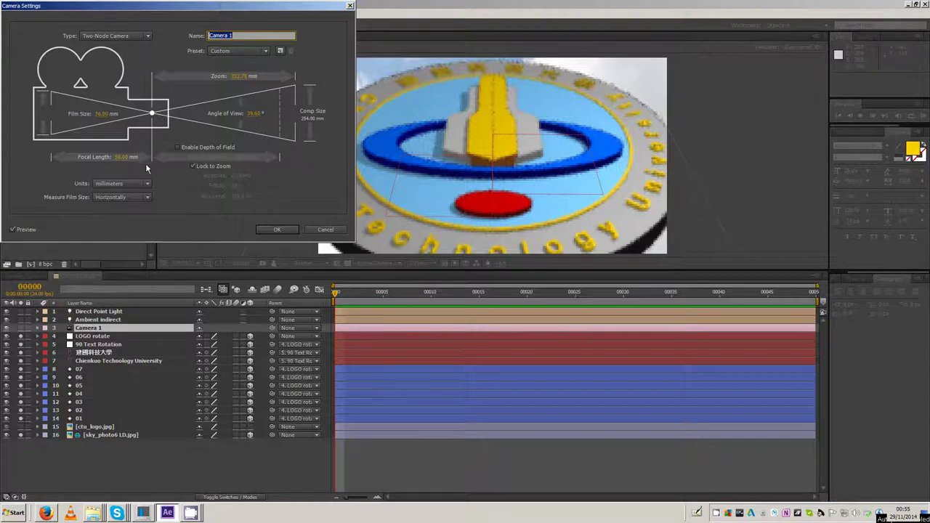
pyautogui.click(180, 148)
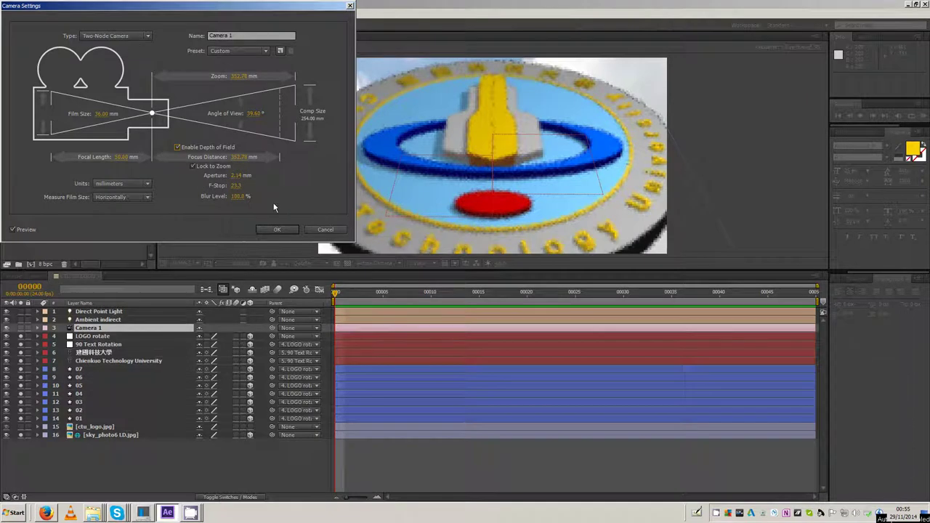
pyautogui.click(276, 229)
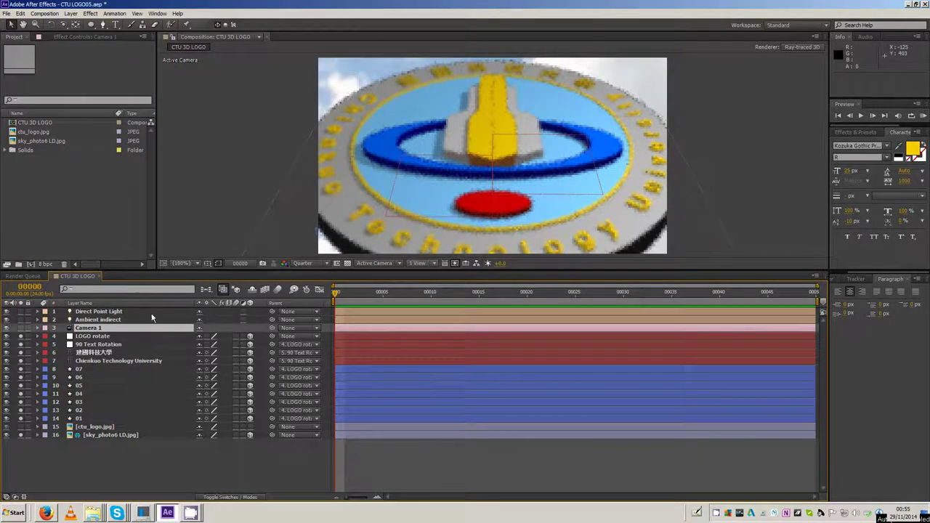
# Show the sky background layer and expose Camera 1's Focus Distance property (1000 px)
pyautogui.click(39, 329)
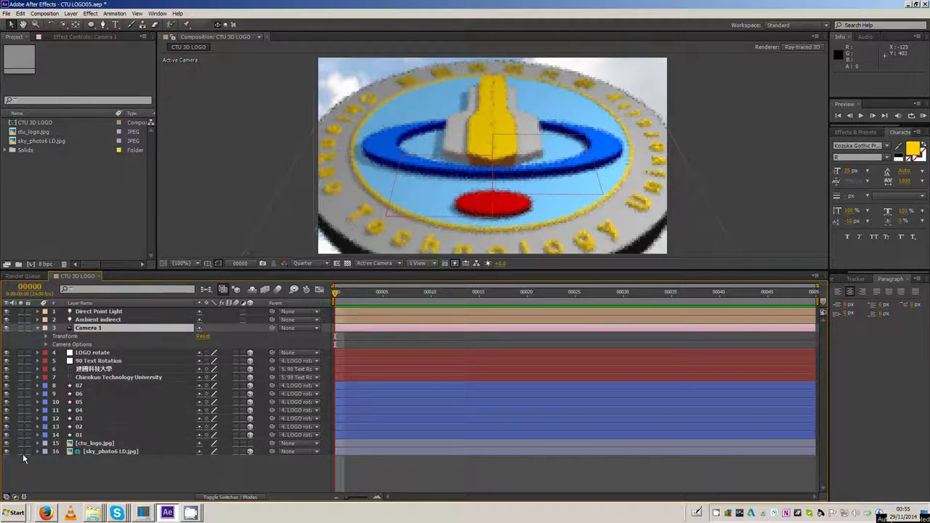
pyautogui.click(38, 328)
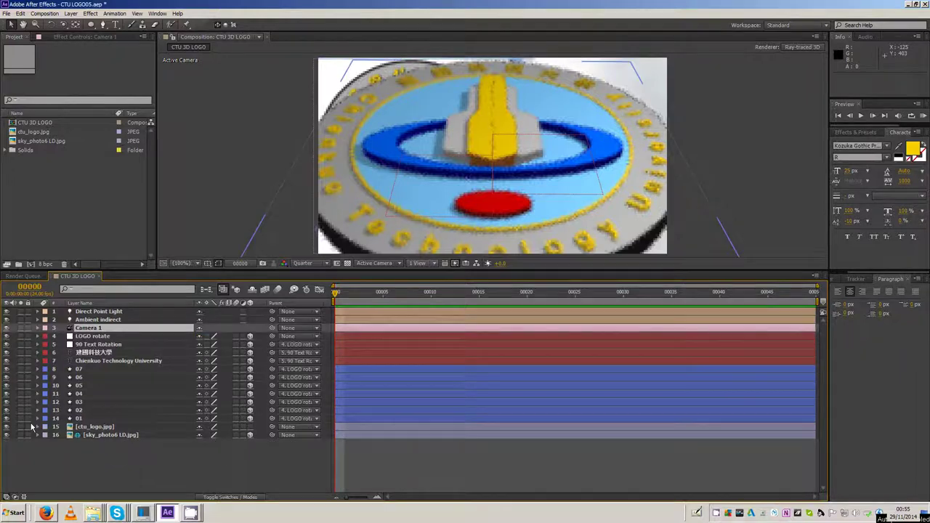
pyautogui.click(92, 451)
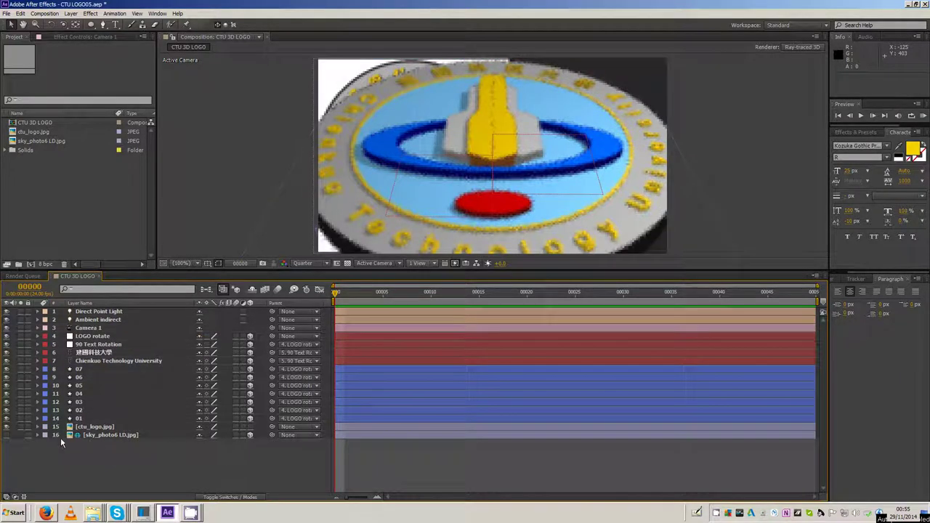
pyautogui.click(6, 435)
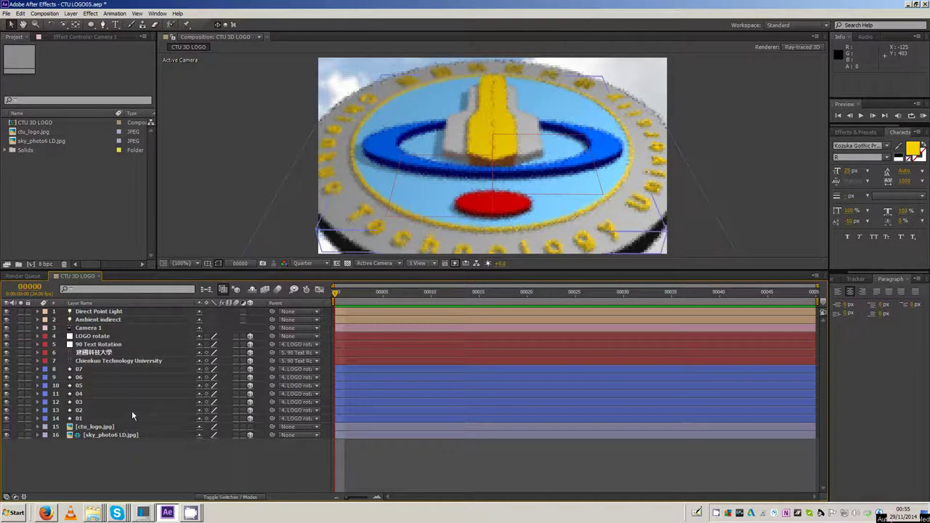
pyautogui.click(48, 328)
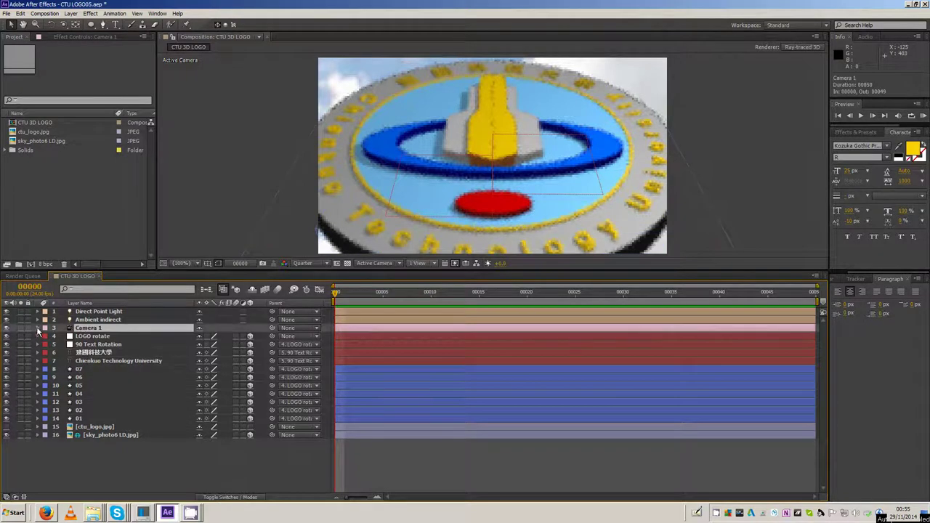
pyautogui.click(38, 328)
pyautogui.click(47, 344)
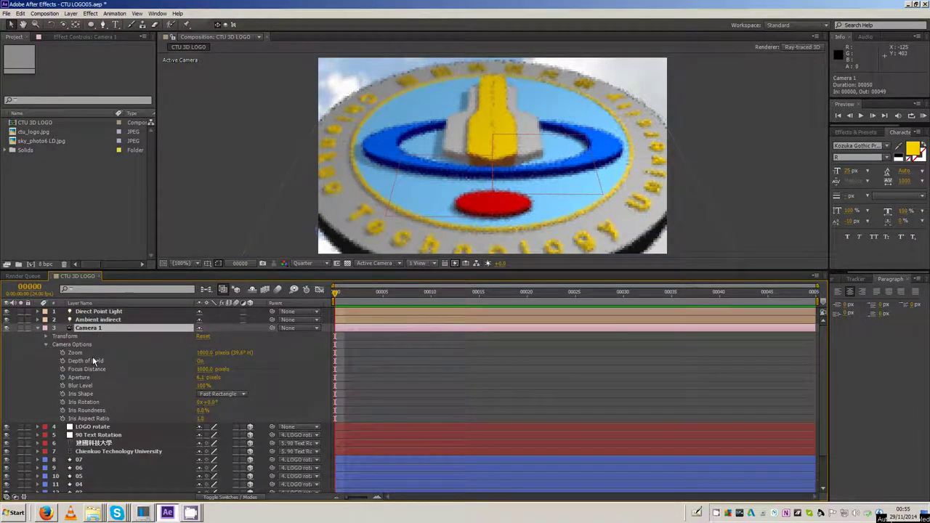
pyautogui.click(83, 369)
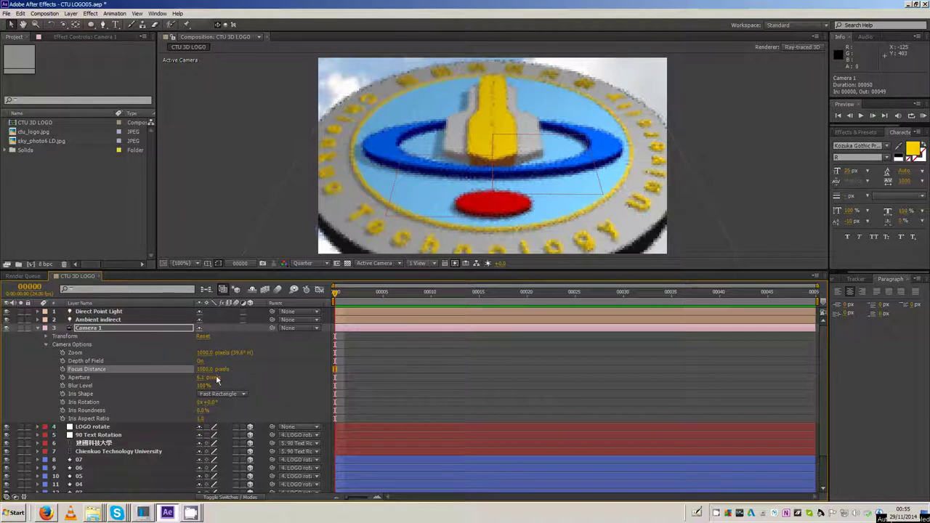
# Split the viewer into 2 Views with a Left view and select Camera 1
pyautogui.click(434, 264)
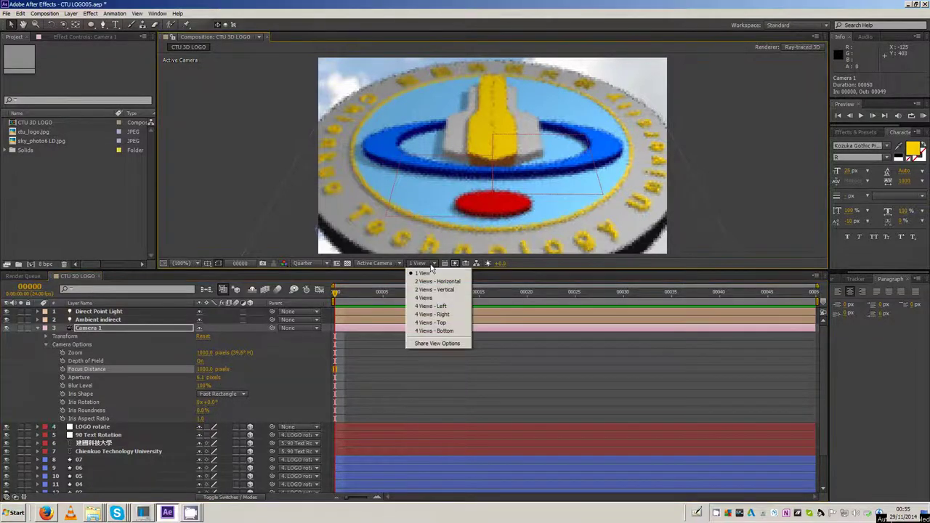
pyautogui.click(427, 283)
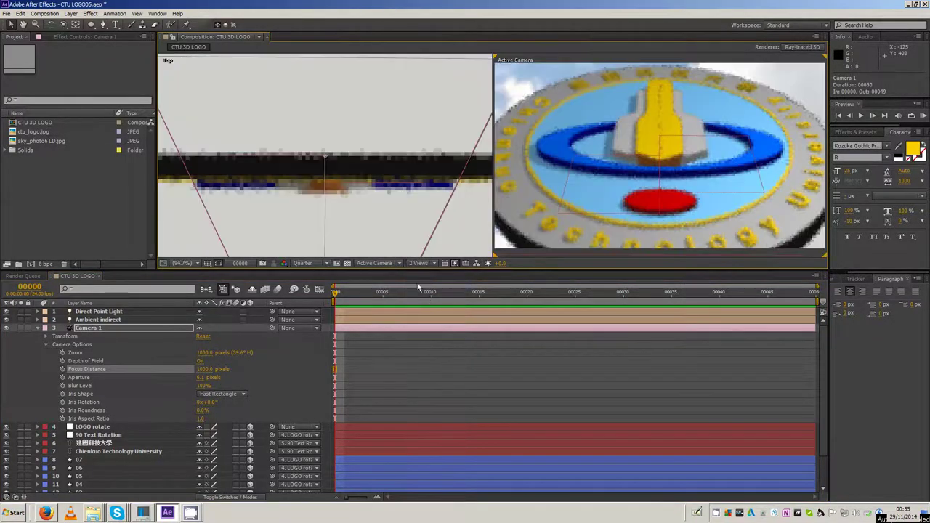
pyautogui.scroll(-3, 380, 220)
pyautogui.scroll(-3, 380, 219)
pyautogui.scroll(2, 377, 219)
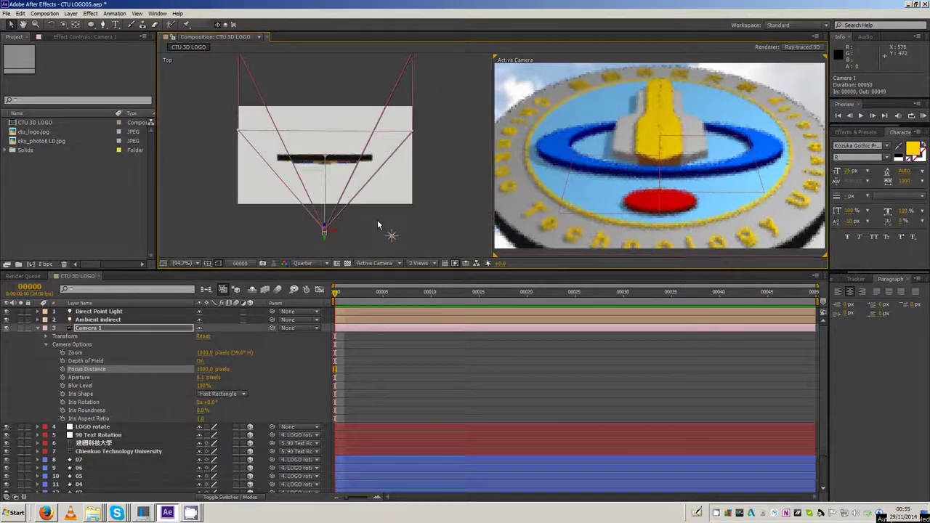
pyautogui.click(459, 246)
pyautogui.click(390, 263)
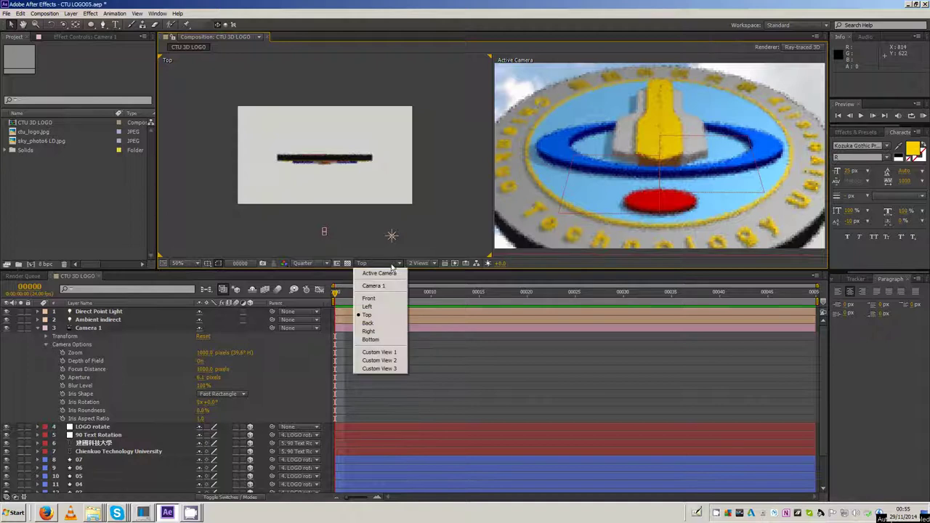
pyautogui.click(375, 307)
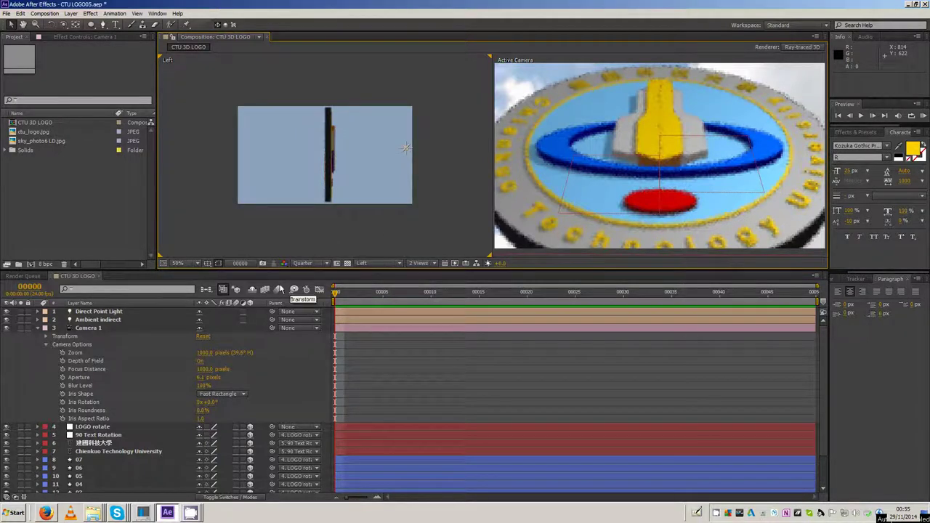
pyautogui.click(100, 328)
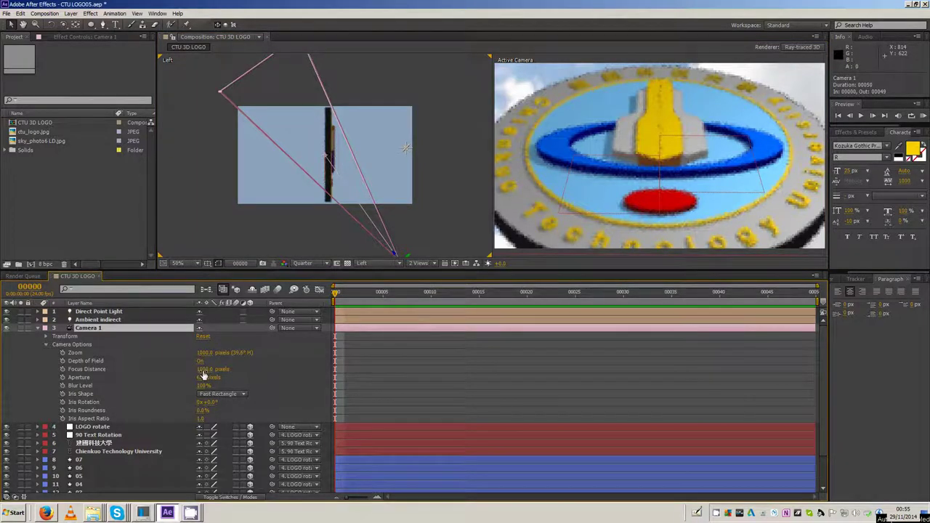
# Pull Focus Distance down to 484 px, raise Aperture to 29.1 px, and return to 1 View
pyautogui.moveTo(204, 370); pyautogui.dragTo(72, 370)
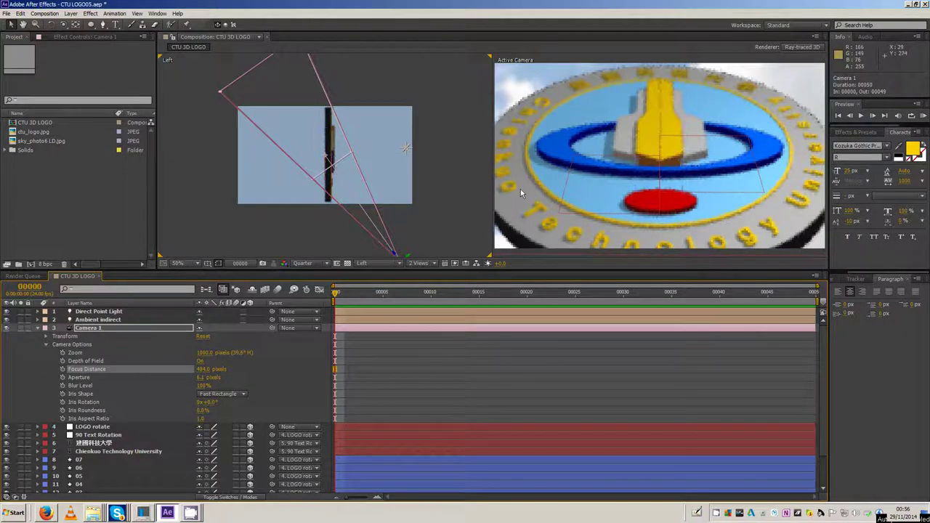
pyautogui.click(216, 388)
pyautogui.moveTo(201, 380)
pyautogui.mouseDown()
pyautogui.moveTo(220, 377)
pyautogui.moveTo(254, 395)
pyautogui.mouseUp()
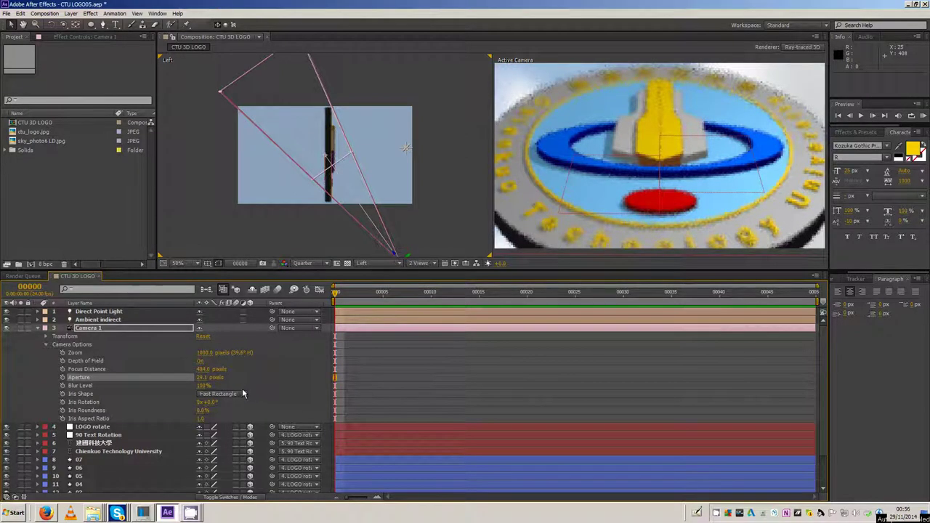
pyautogui.click(422, 263)
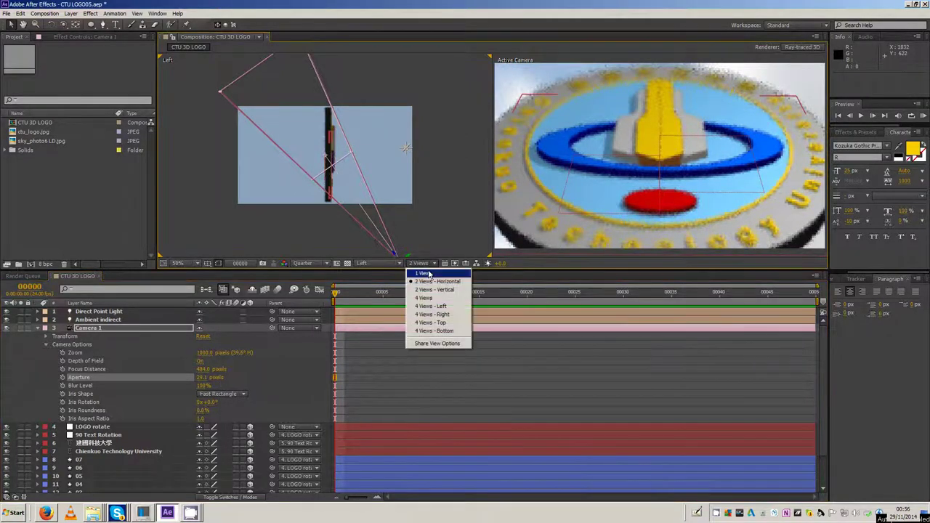
pyautogui.click(425, 271)
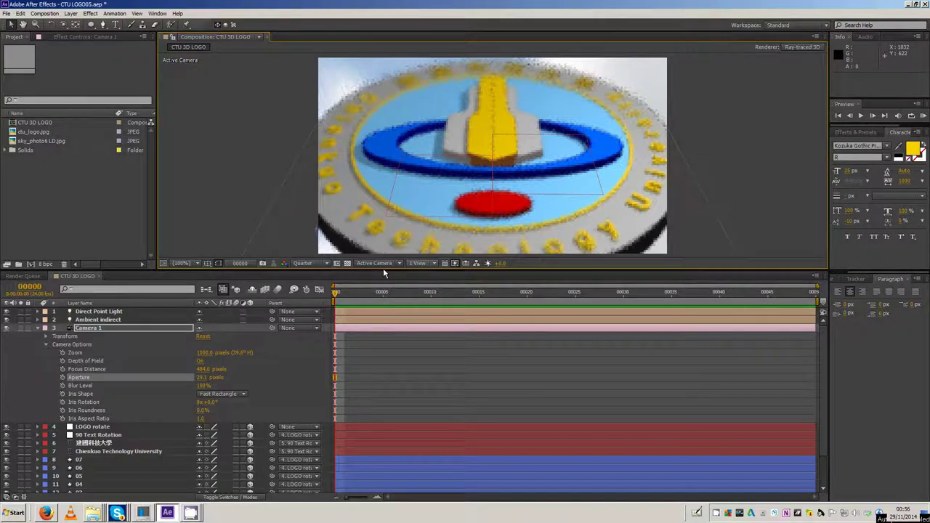
# Enlarge the viewer, set preview resolution to Half, and roughly adjust aperture and focus distance
pyautogui.moveTo(383, 268); pyautogui.dragTo(384, 332)
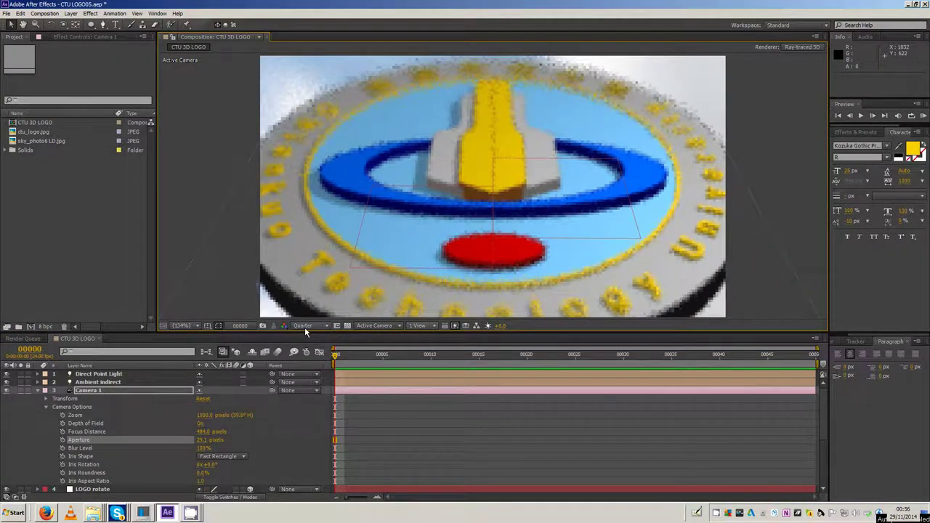
pyautogui.click(305, 326)
pyautogui.click(305, 353)
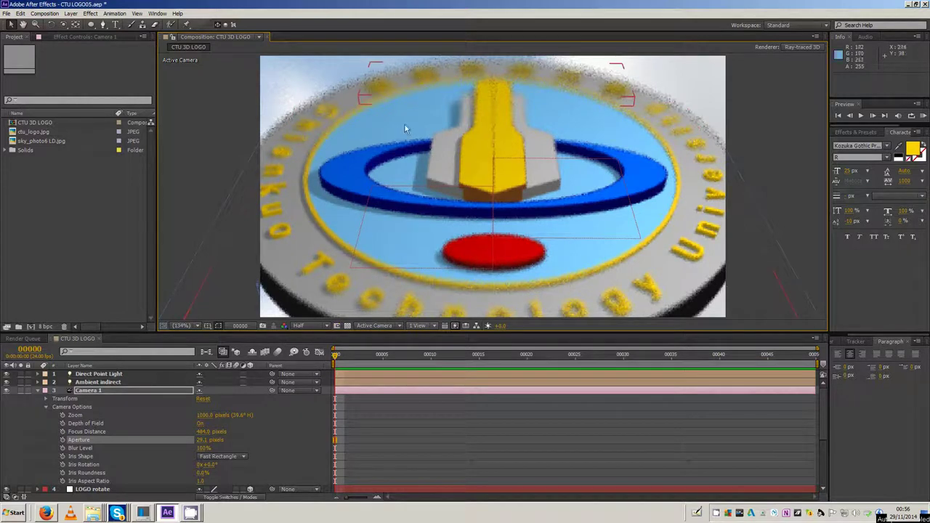
pyautogui.moveTo(204, 444)
pyautogui.mouseDown()
pyautogui.moveTo(193, 440)
pyautogui.moveTo(218, 442)
pyautogui.moveTo(231, 455)
pyautogui.mouseUp()
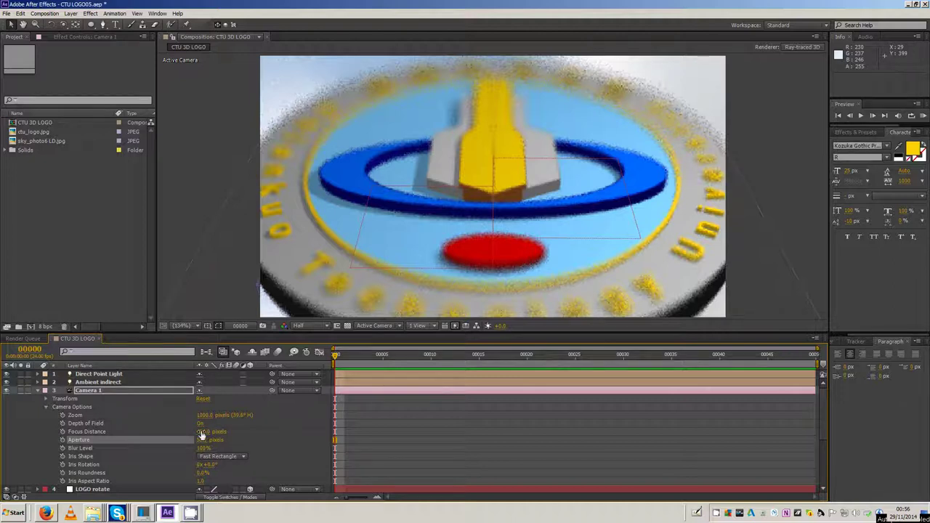
pyautogui.moveTo(202, 434); pyautogui.dragTo(233, 451)
pyautogui.click(436, 328)
pyautogui.click(465, 340)
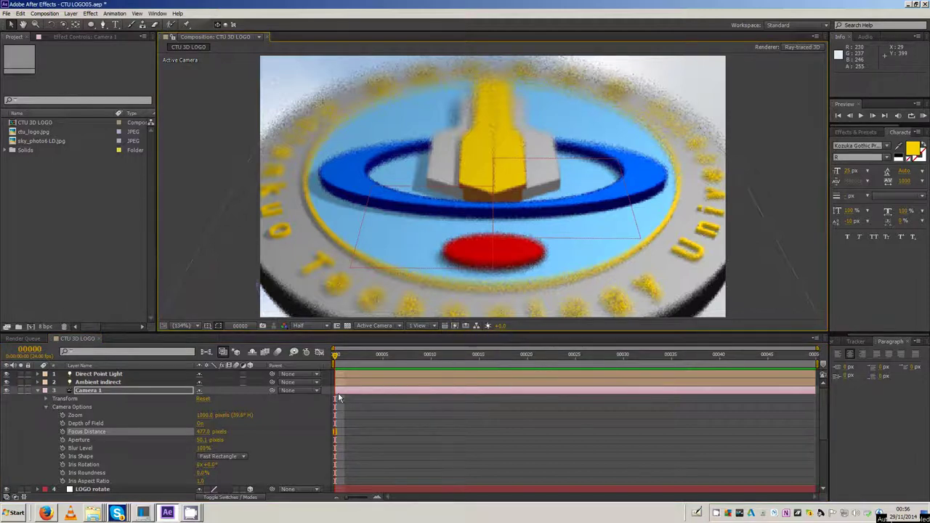
# Settle Camera 1 at Focus Distance 460 px and Aperture 15.1 px, then collapse its properties
pyautogui.moveTo(200, 432)
pyautogui.mouseDown()
pyautogui.moveTo(174, 437)
pyautogui.moveTo(252, 432)
pyautogui.moveTo(178, 443)
pyautogui.moveTo(207, 442)
pyautogui.mouseUp()
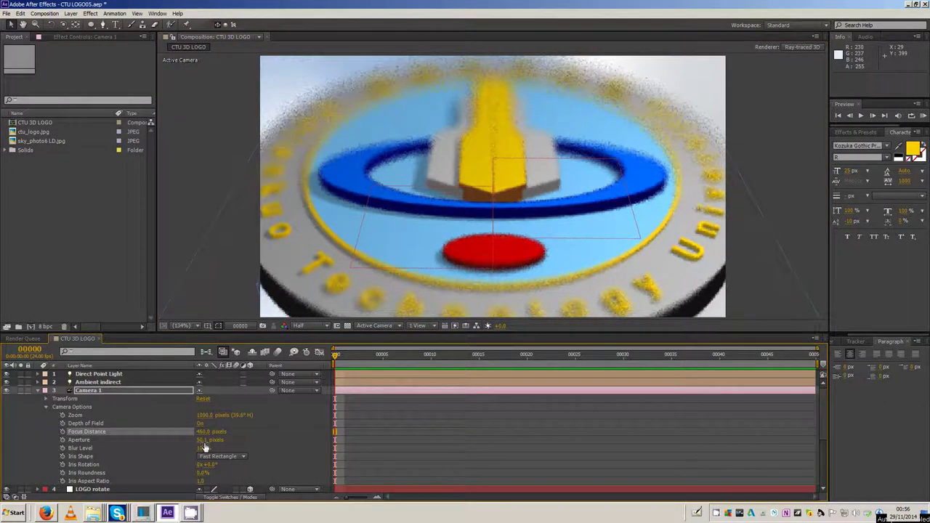
pyautogui.moveTo(203, 440)
pyautogui.mouseDown()
pyautogui.moveTo(189, 446)
pyautogui.moveTo(195, 450)
pyautogui.mouseUp()
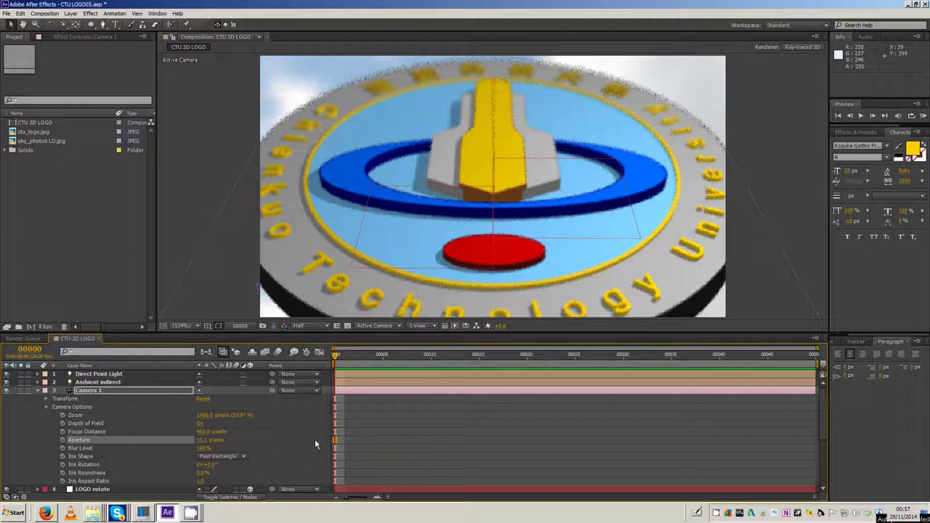
pyautogui.click(285, 440)
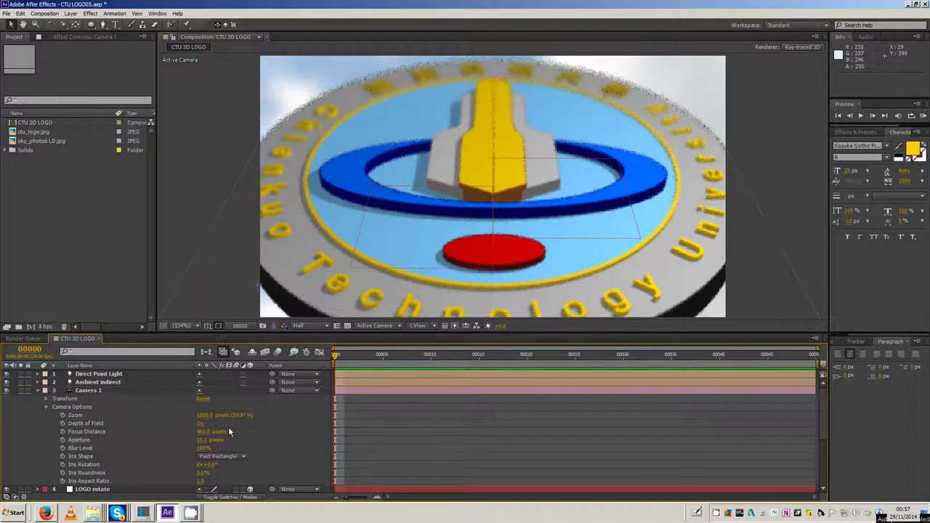
pyautogui.click(38, 390)
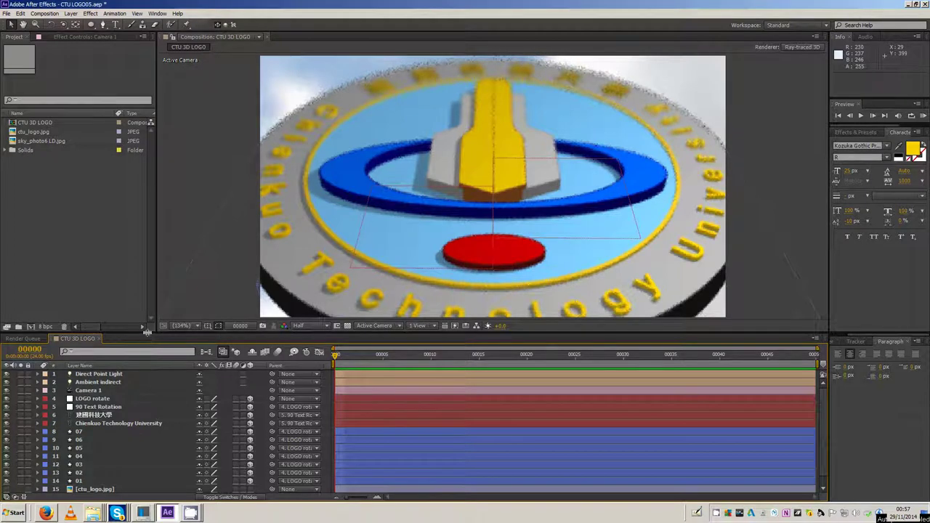
# Save the project as CTU LOGO06.aep with File > Save As
pyautogui.click(8, 13)
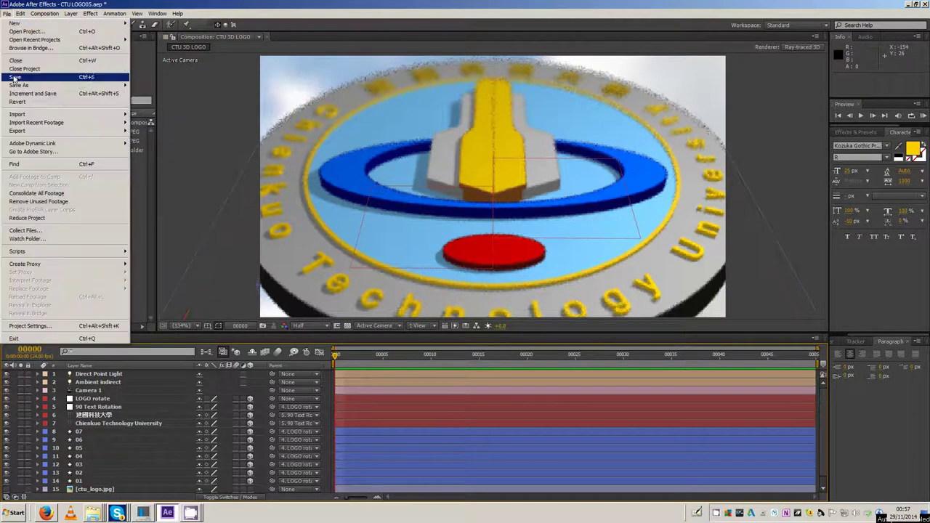
pyautogui.moveTo(48, 87)
pyautogui.click(151, 87)
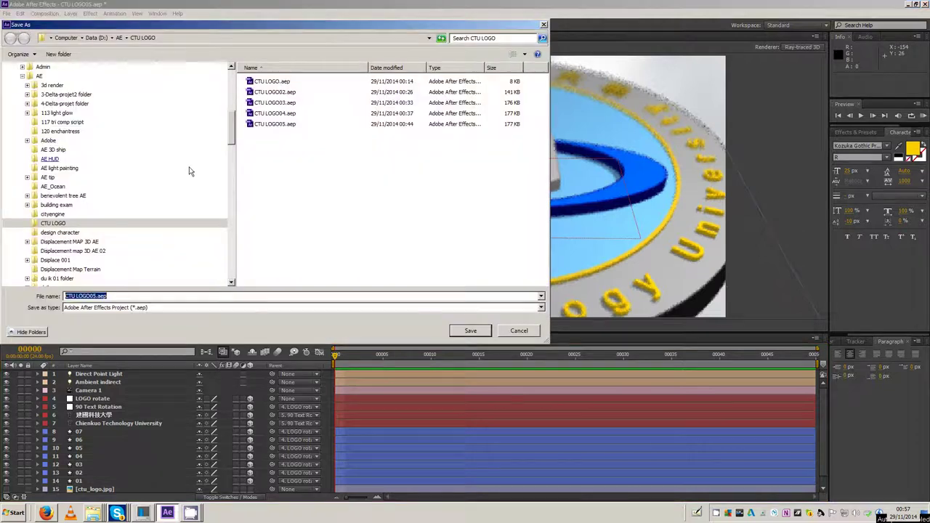
pyautogui.click(92, 296)
pyautogui.moveTo(93, 296); pyautogui.dragTo(99, 297)
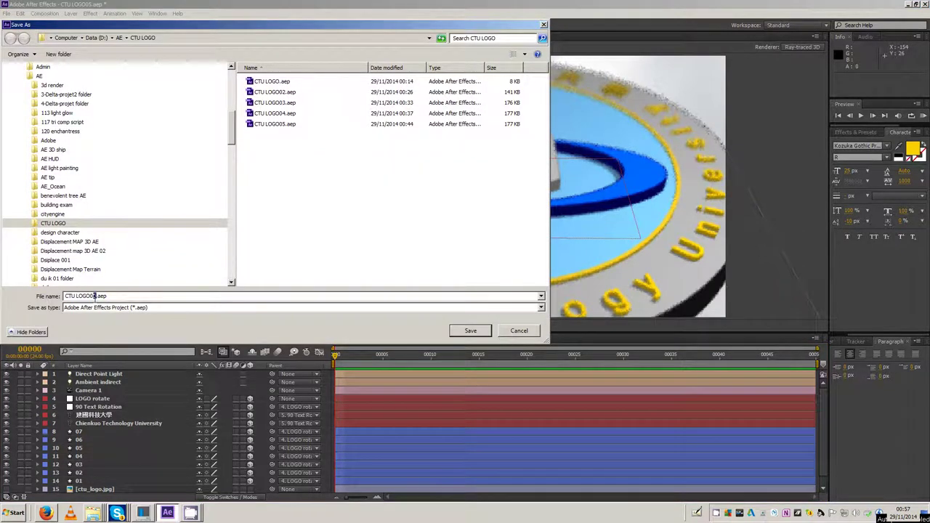
pyautogui.write('6')
pyautogui.click(462, 332)
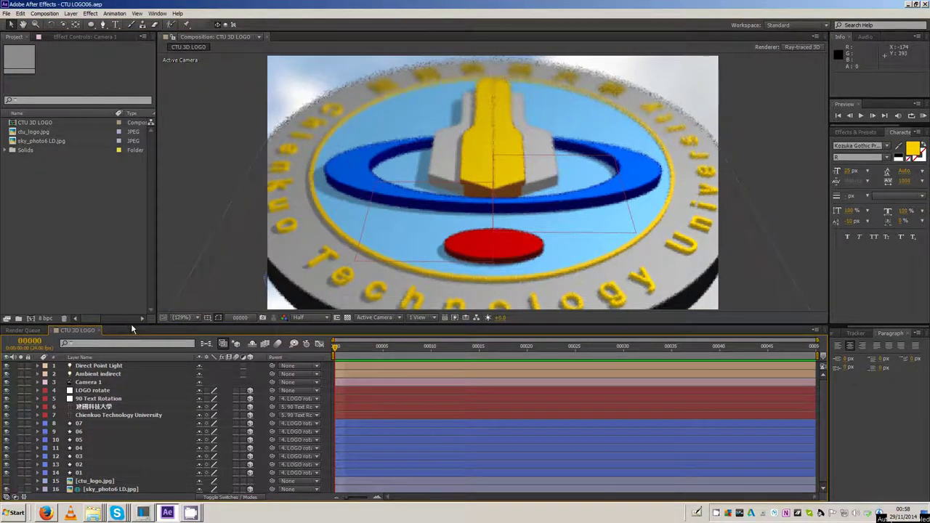
# Enlarge the layer list and solo the 02 disc layer
pyautogui.moveTo(134, 332); pyautogui.dragTo(137, 295)
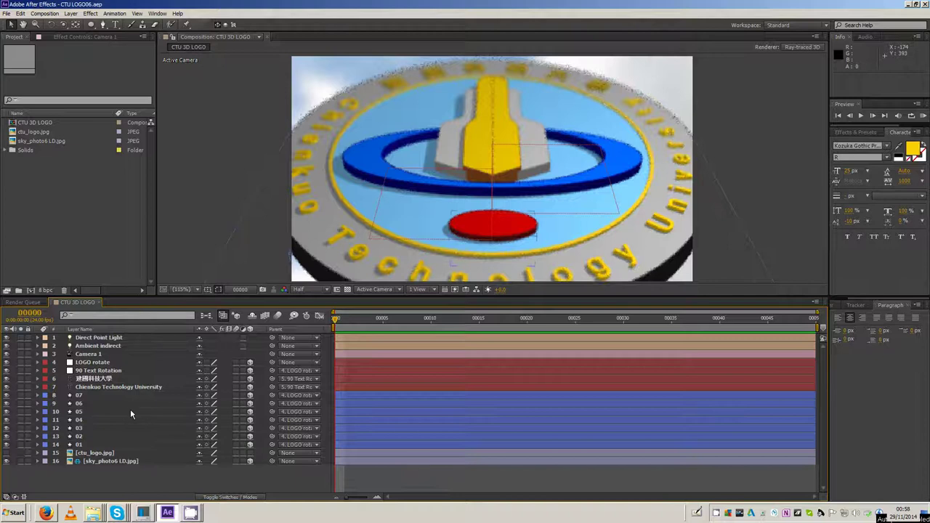
pyautogui.click(93, 445)
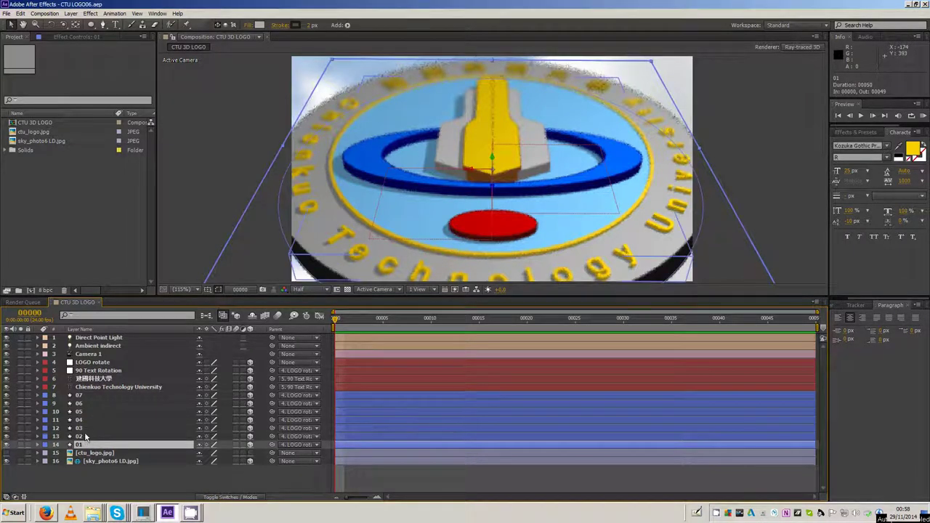
pyautogui.click(83, 428)
pyautogui.click(22, 429)
pyautogui.click(22, 428)
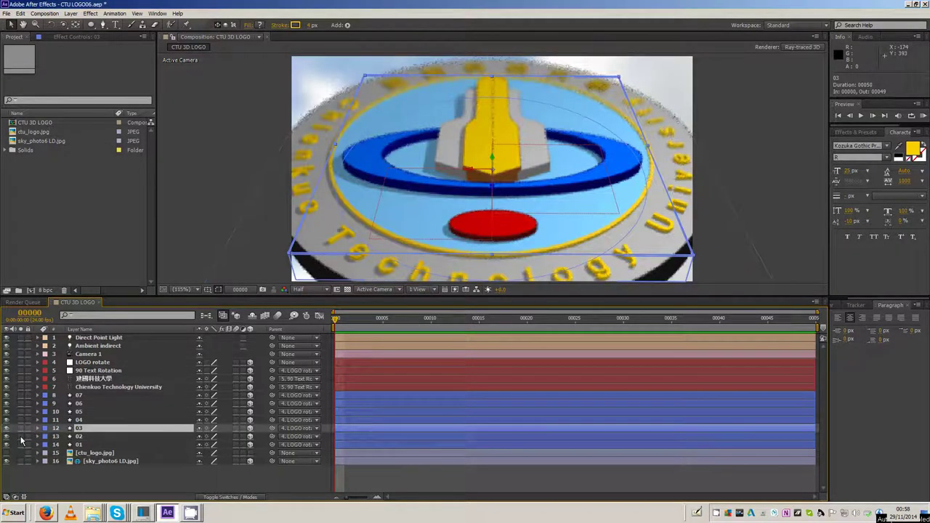
pyautogui.click(22, 437)
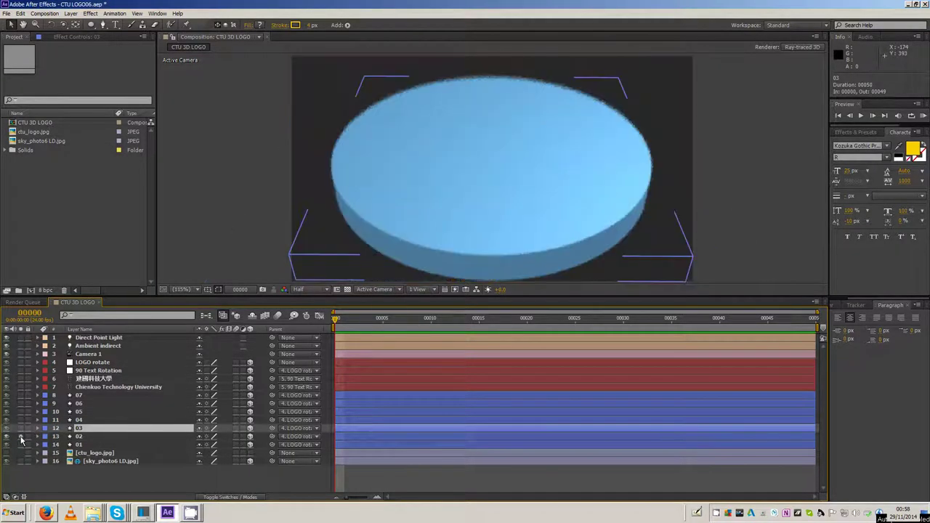
pyautogui.click(77, 436)
pyautogui.click(38, 437)
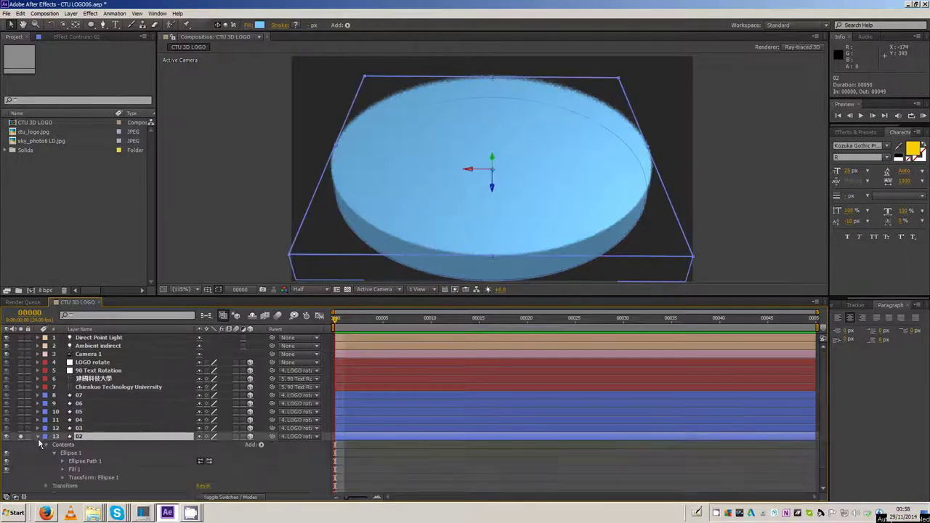
# Raise layer 02's Reflection Intensity in Material Options and also solo the sky photo layer
pyautogui.scroll(-3, 69, 440)
pyautogui.click(47, 399)
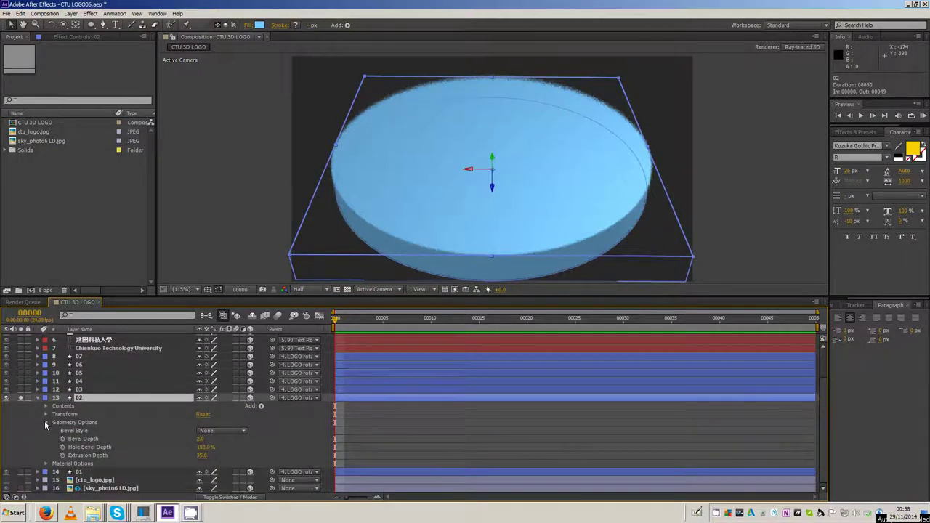
pyautogui.click(46, 423)
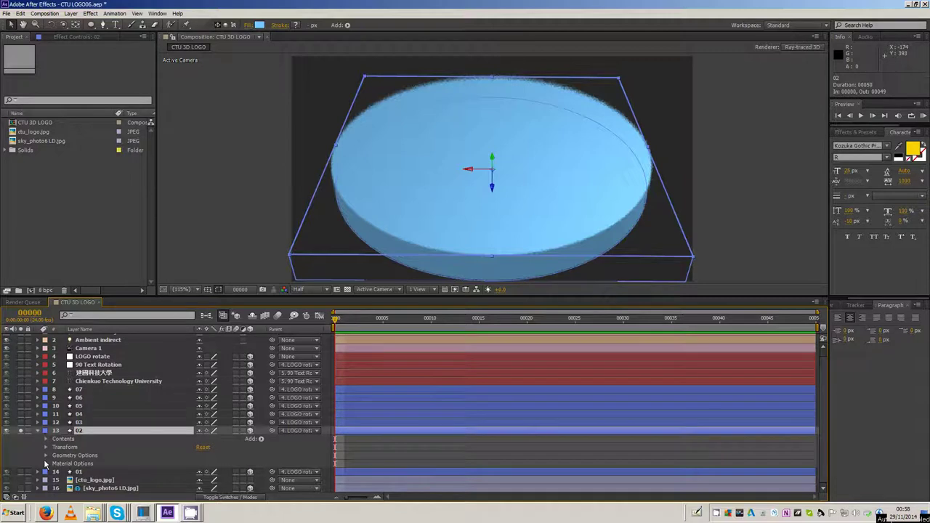
pyautogui.click(46, 464)
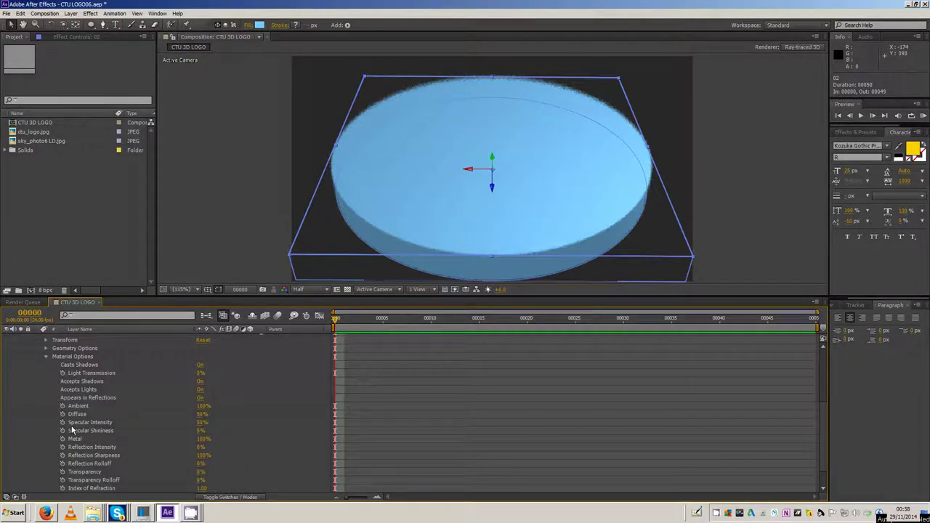
pyautogui.click(89, 458)
pyautogui.click(92, 449)
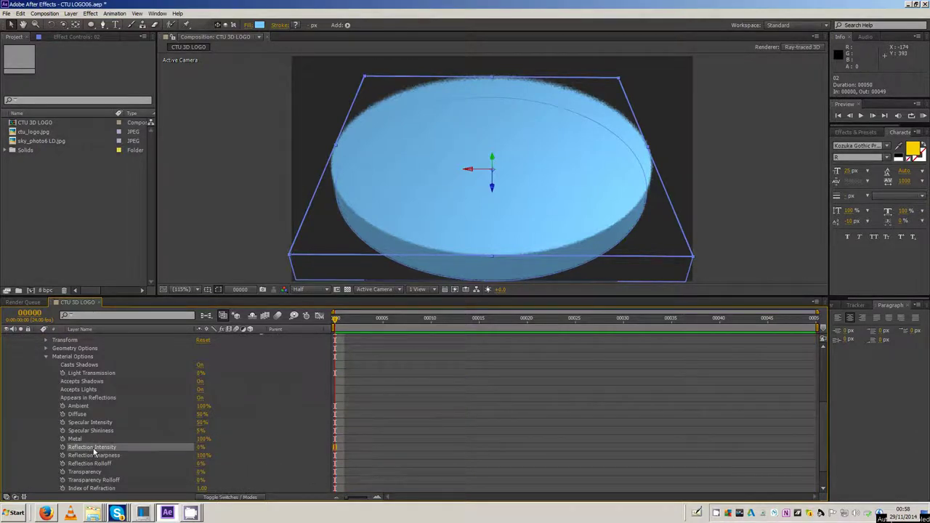
pyautogui.click(200, 447)
pyautogui.write('35')
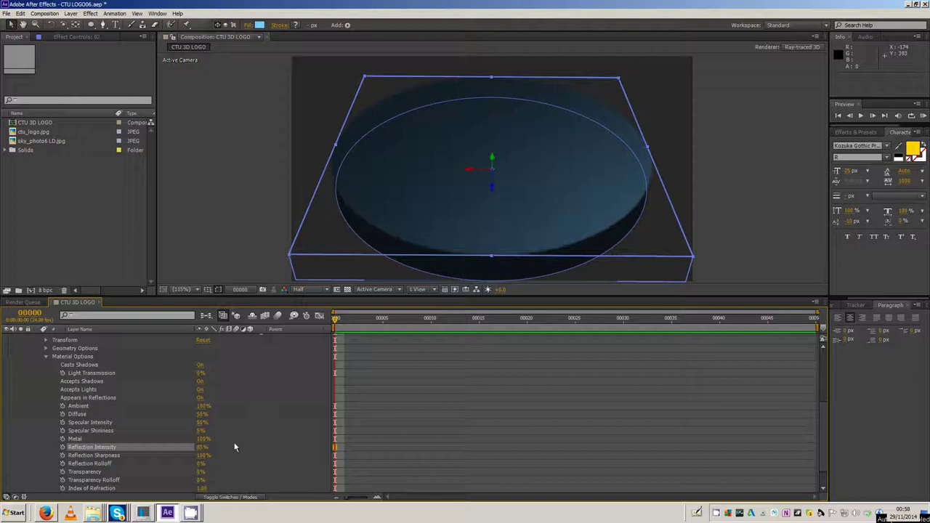
pyautogui.click(45, 356)
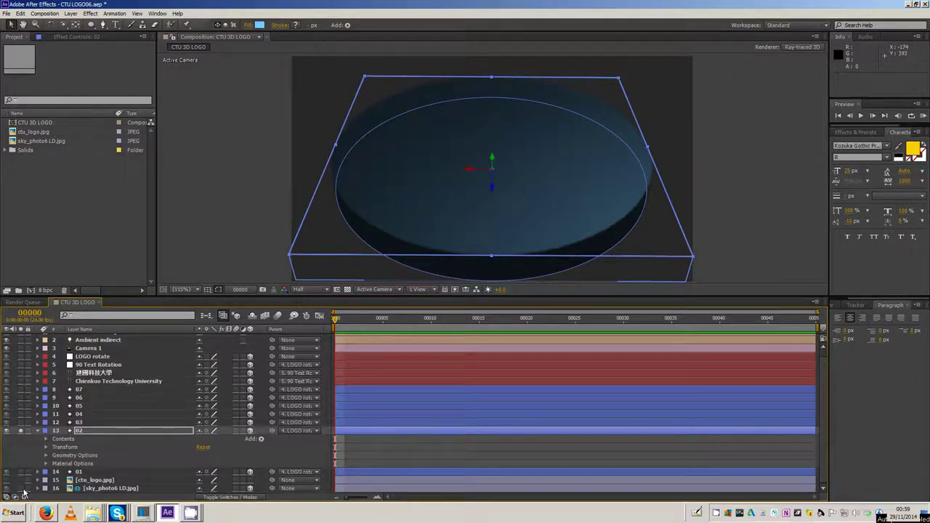
pyautogui.click(22, 489)
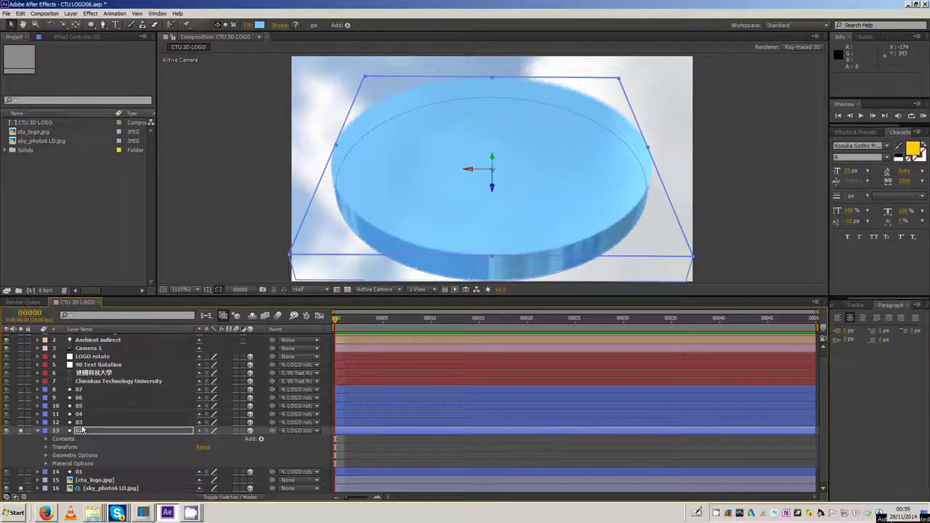
# Set the 02 disc's Reflection Intensity to 87% and Metal to 65%
pyautogui.click(47, 456)
pyautogui.click(48, 457)
pyautogui.click(47, 463)
pyautogui.scroll(-4, 143, 462)
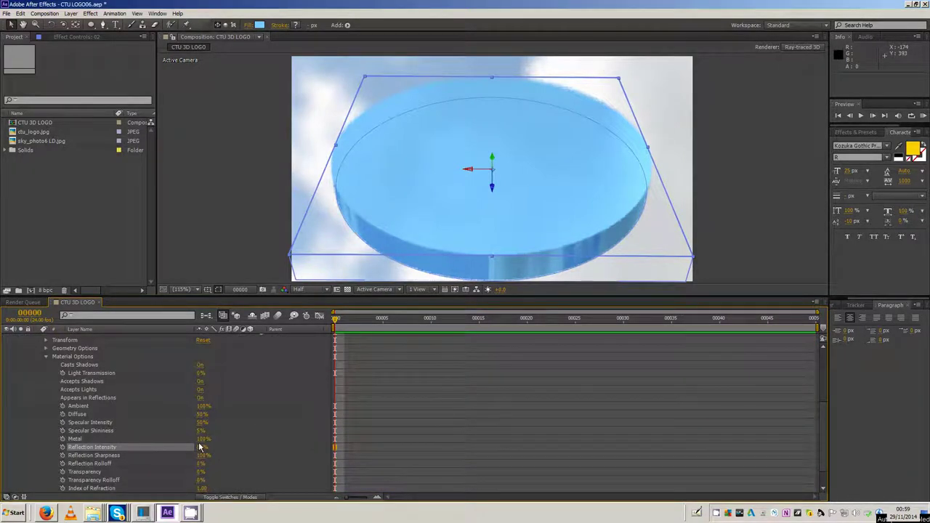
pyautogui.moveTo(201, 451); pyautogui.dragTo(216, 447)
pyautogui.click(75, 439)
pyautogui.moveTo(206, 443); pyautogui.dragTo(180, 443)
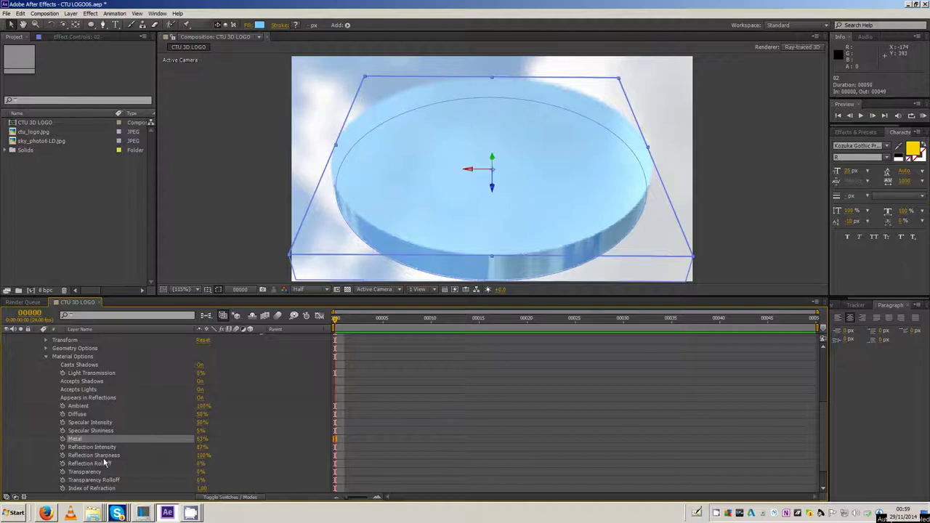
# Set the disc's Index of Refraction to 2.00
pyautogui.scroll(-1, 104, 462)
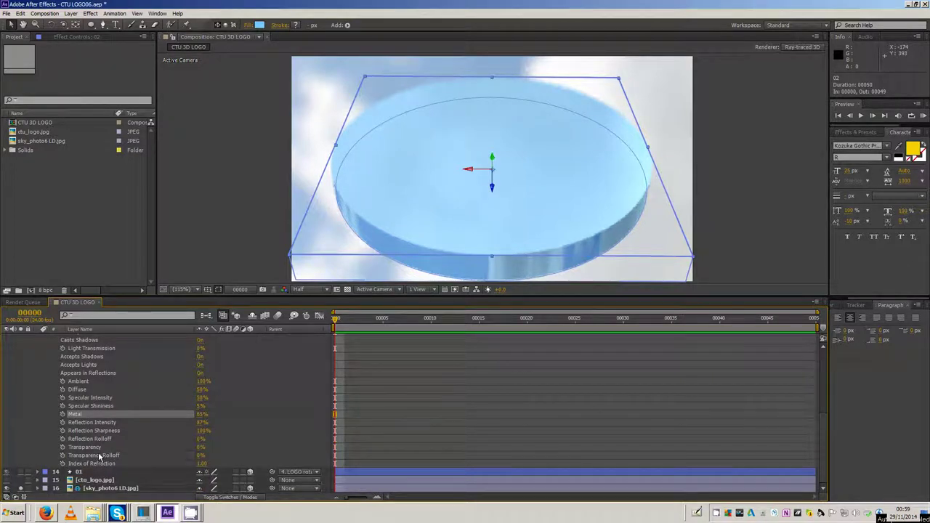
pyautogui.click(101, 463)
pyautogui.click(204, 463)
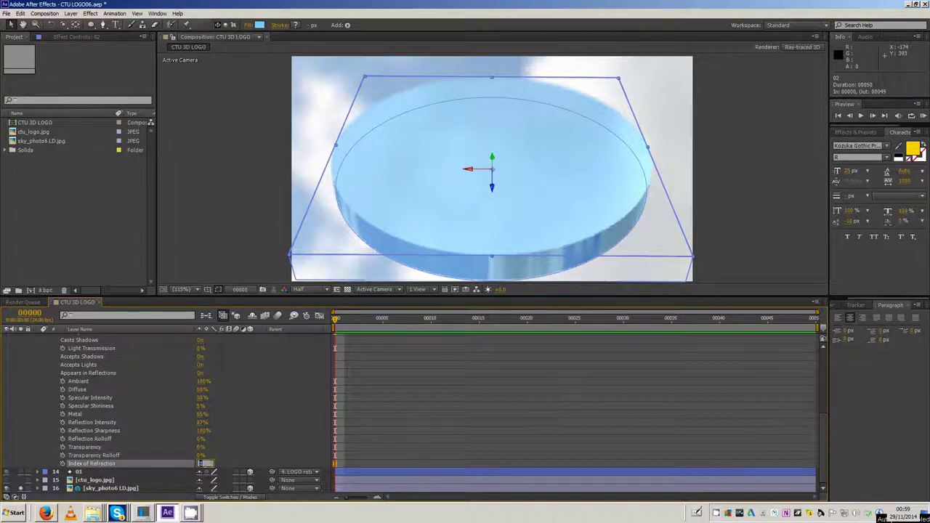
pyautogui.write('2')
pyautogui.press('Return')
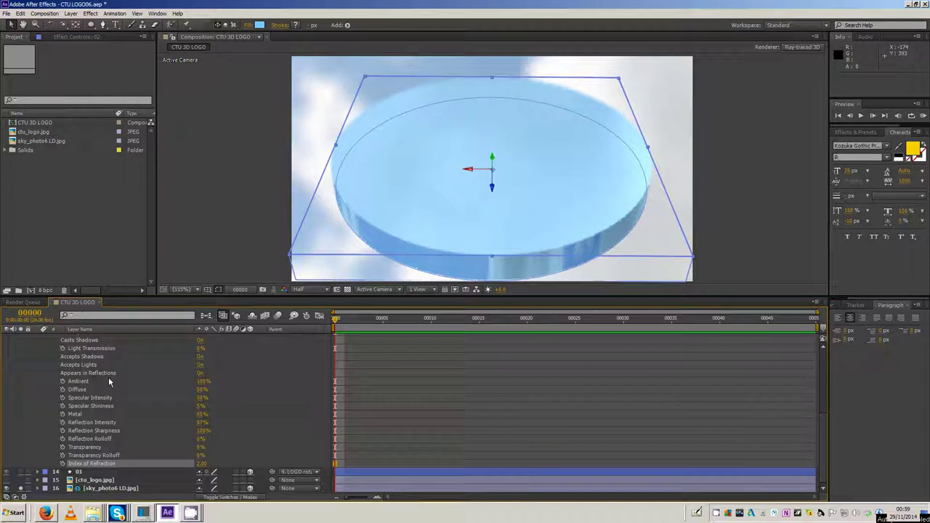
# Orbit the camera to view the disc from above and closer
pyautogui.click(69, 27)
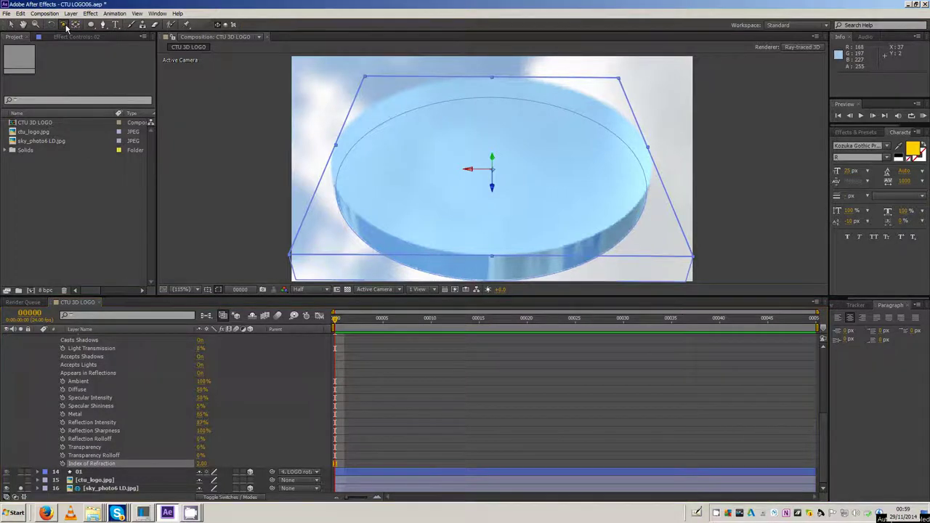
pyautogui.moveTo(571, 158)
pyautogui.mouseDown()
pyautogui.moveTo(568, 174)
pyautogui.moveTo(469, 214)
pyautogui.moveTo(566, 281)
pyautogui.moveTo(581, 169)
pyautogui.moveTo(601, 134)
pyautogui.moveTo(573, 138)
pyautogui.mouseUp()
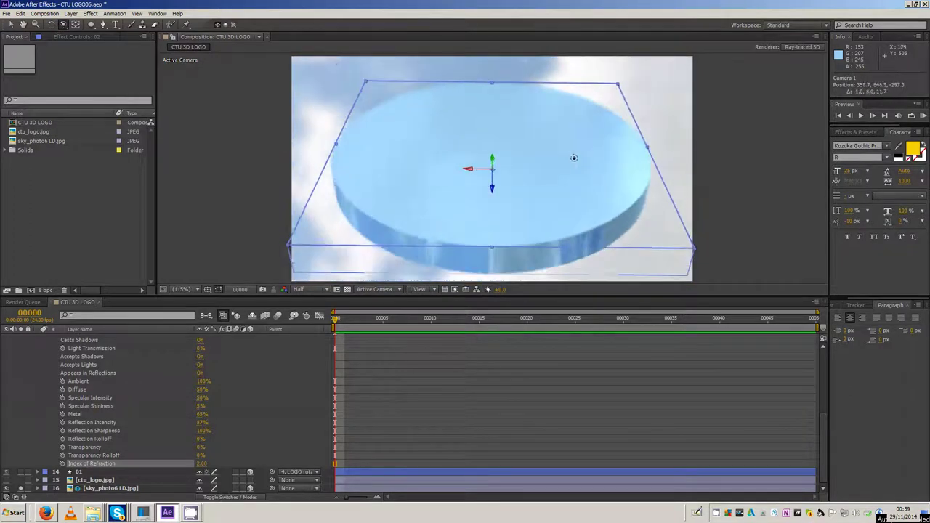
pyautogui.moveTo(574, 138); pyautogui.dragTo(571, 166)
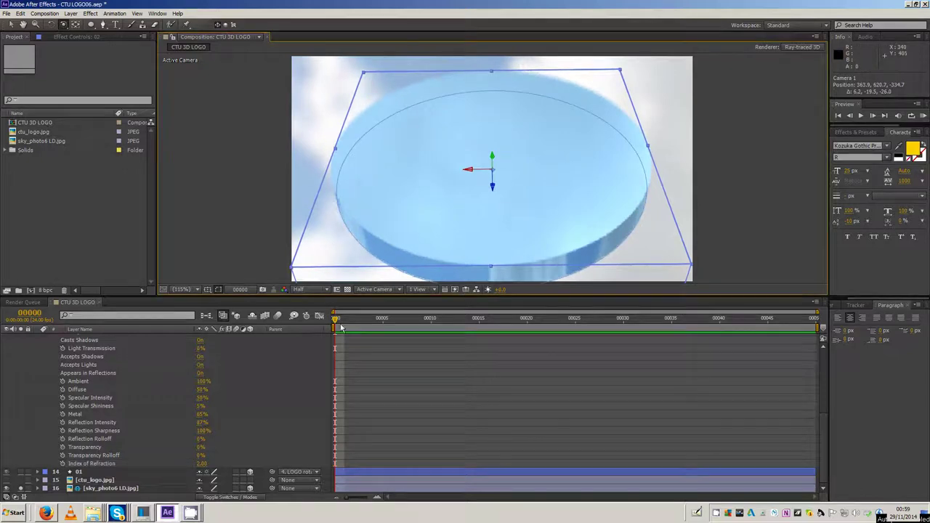
pyautogui.scroll(5, 85, 377)
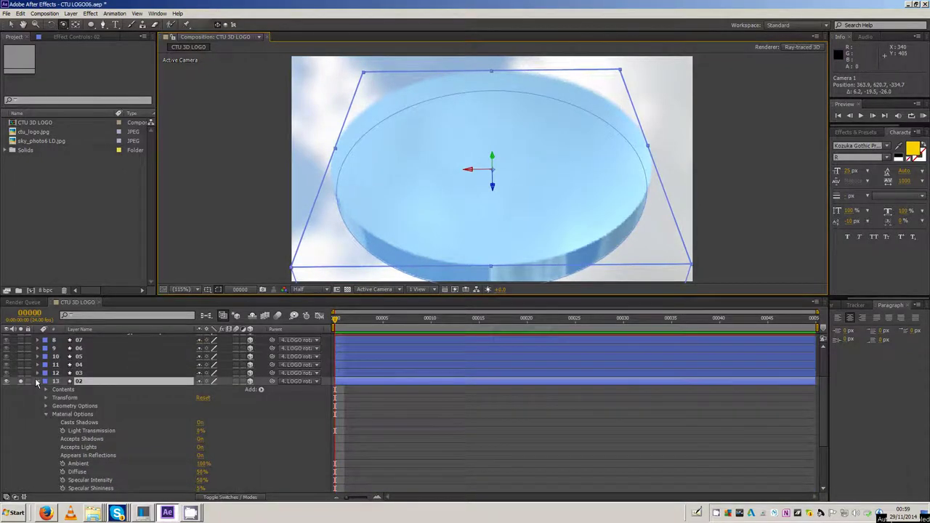
# Collapse layer 02 and open the gold ring layer 03's Material Options
pyautogui.click(37, 381)
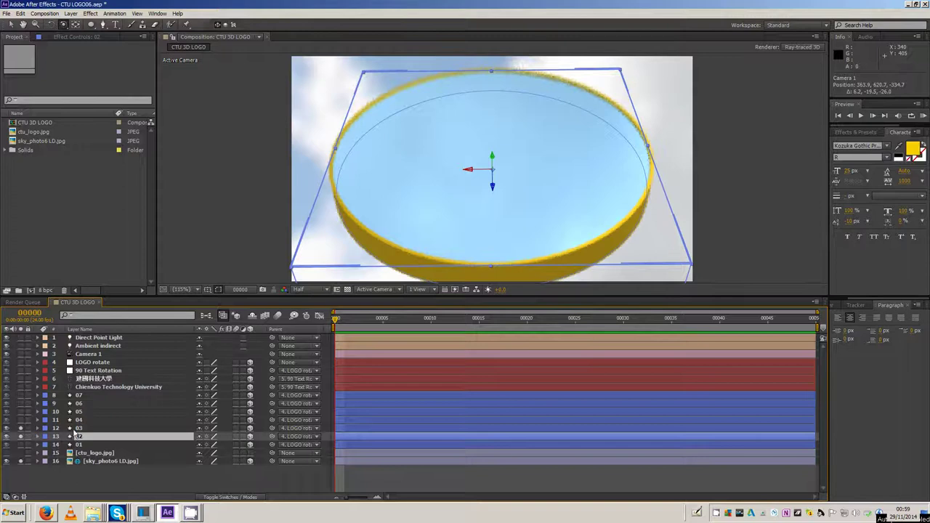
pyautogui.click(32, 429)
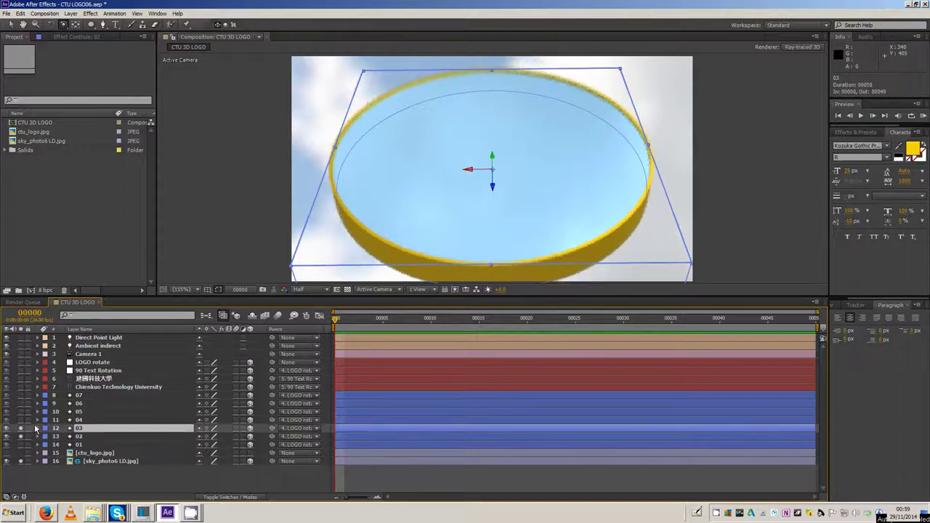
pyautogui.click(37, 429)
pyautogui.click(47, 447)
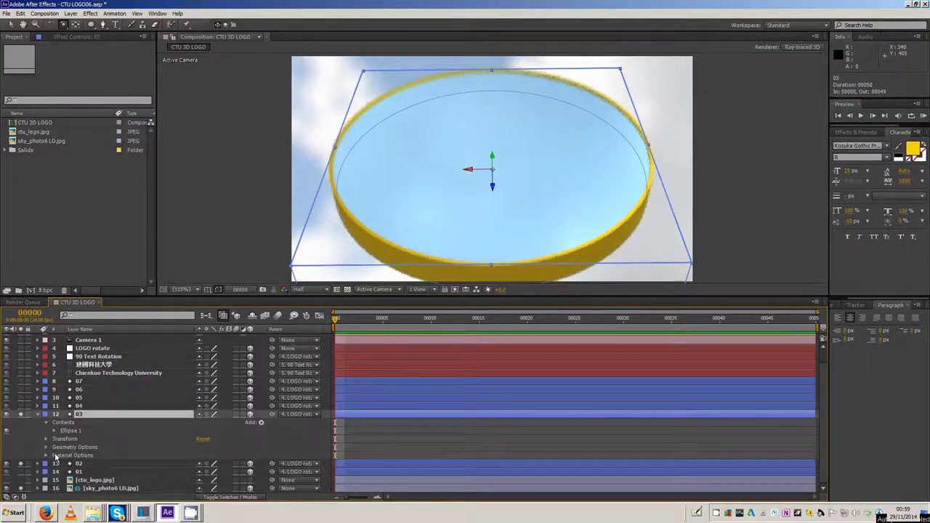
pyautogui.click(47, 455)
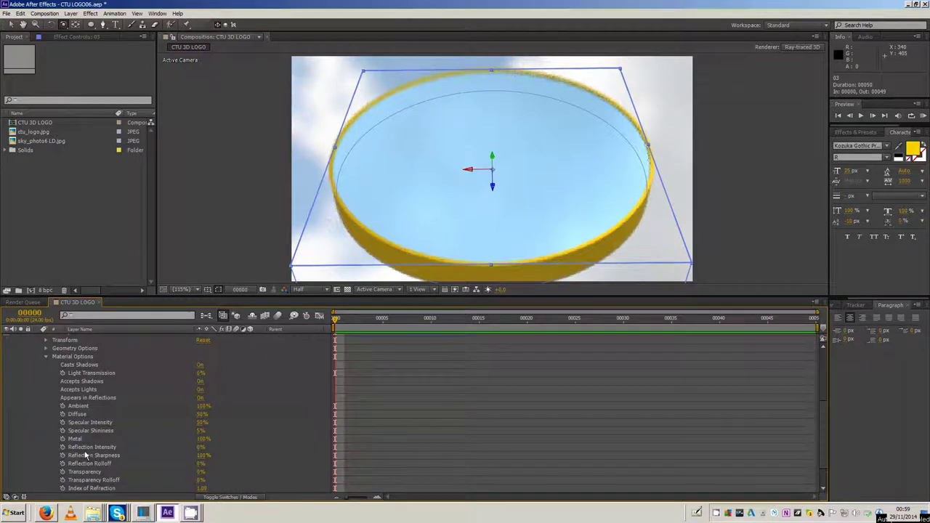
# Scrub layer 03's Reflection Intensity up to 95% and fold the layer closed
pyautogui.click(171, 447)
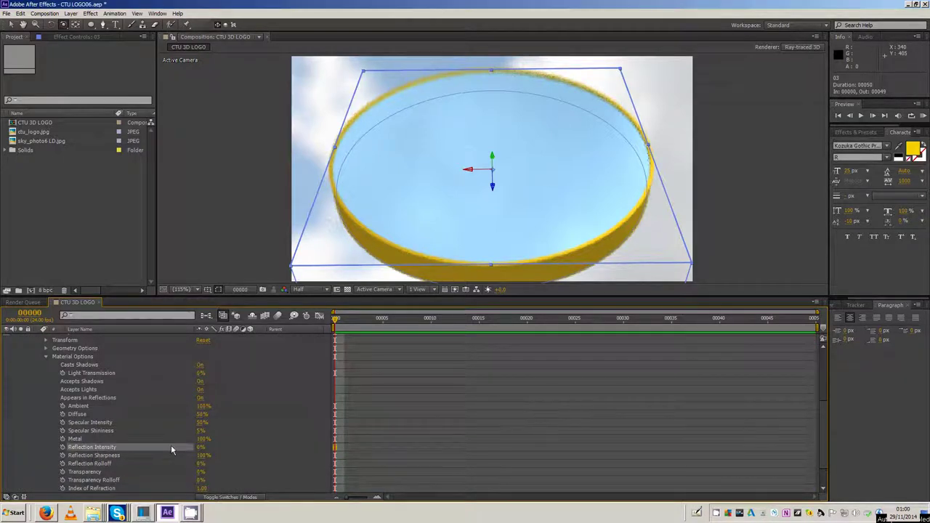
pyautogui.moveTo(199, 447); pyautogui.dragTo(236, 447)
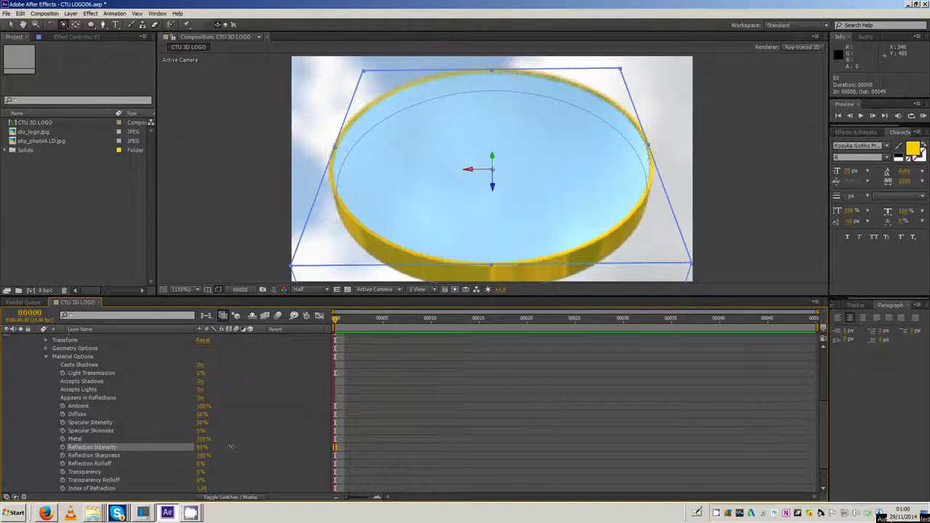
pyautogui.moveTo(243, 447); pyautogui.dragTo(252, 447)
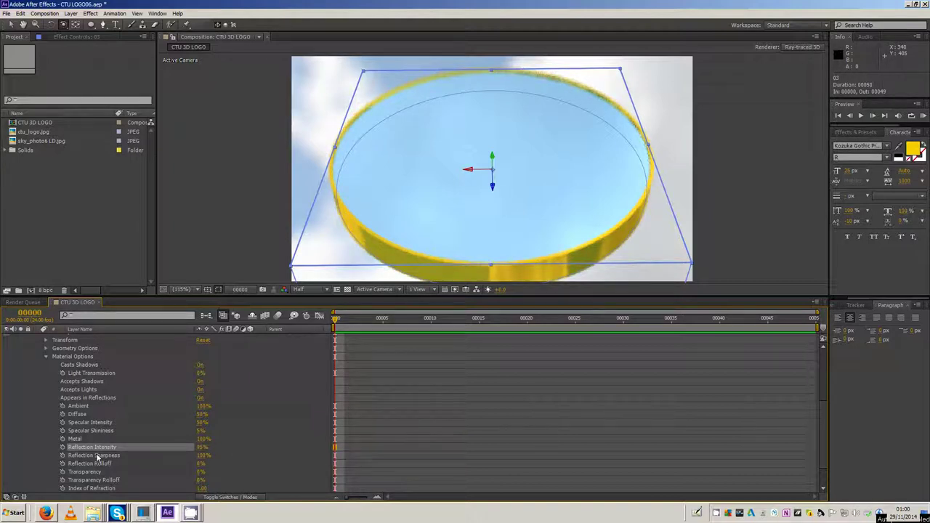
pyautogui.click(76, 413)
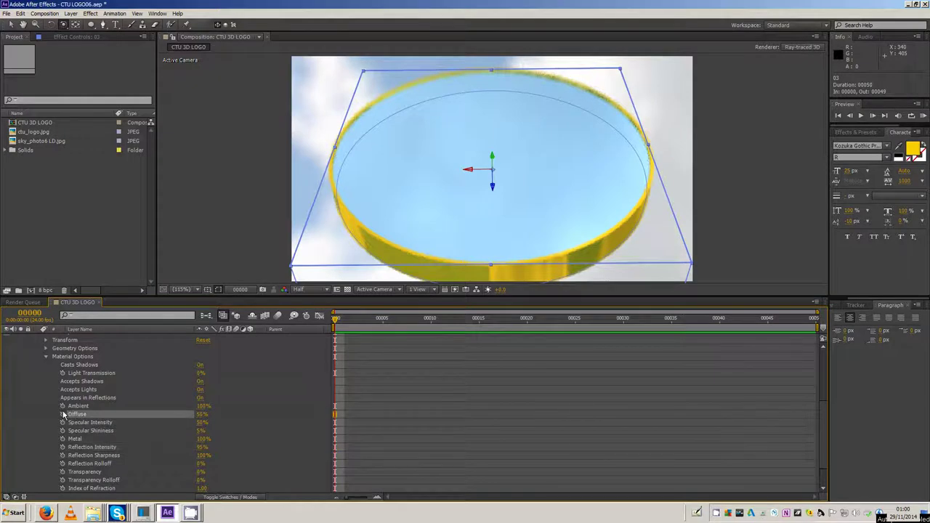
pyautogui.scroll(3, 63, 414)
pyautogui.click(38, 398)
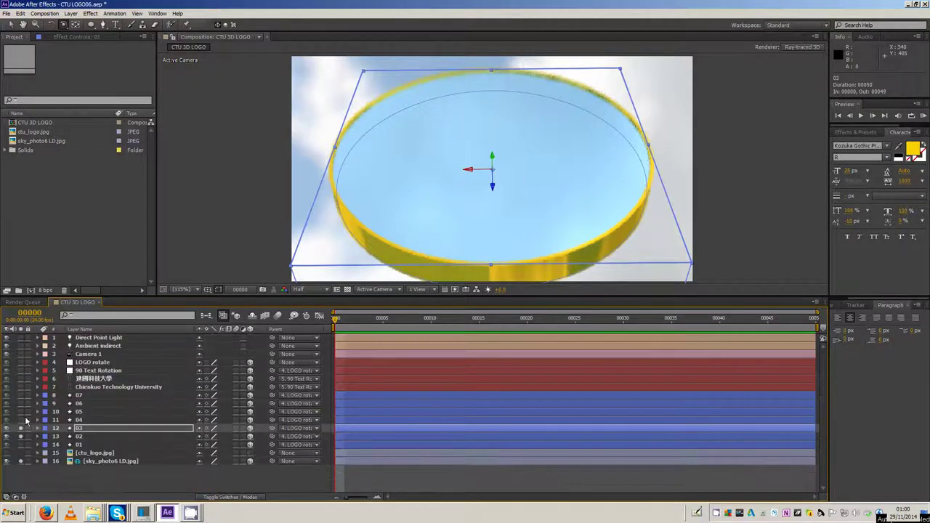
# Make the blue ring layer 04 visible and open its Material Options
pyautogui.click(21, 420)
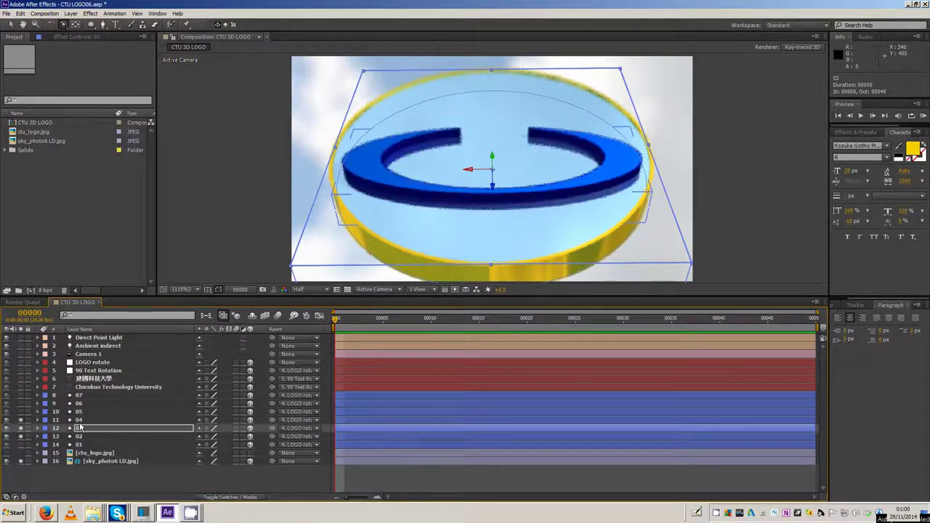
pyautogui.click(82, 420)
pyautogui.click(37, 420)
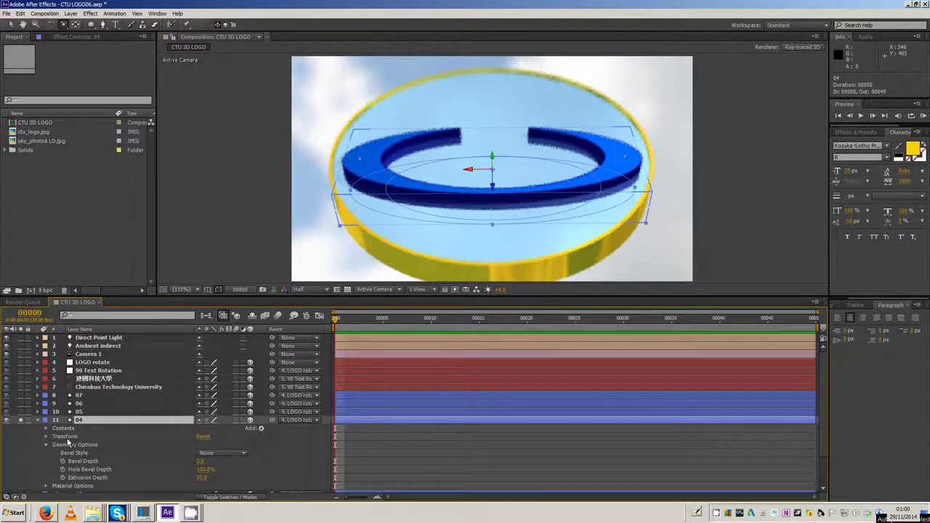
pyautogui.click(46, 445)
pyautogui.click(46, 453)
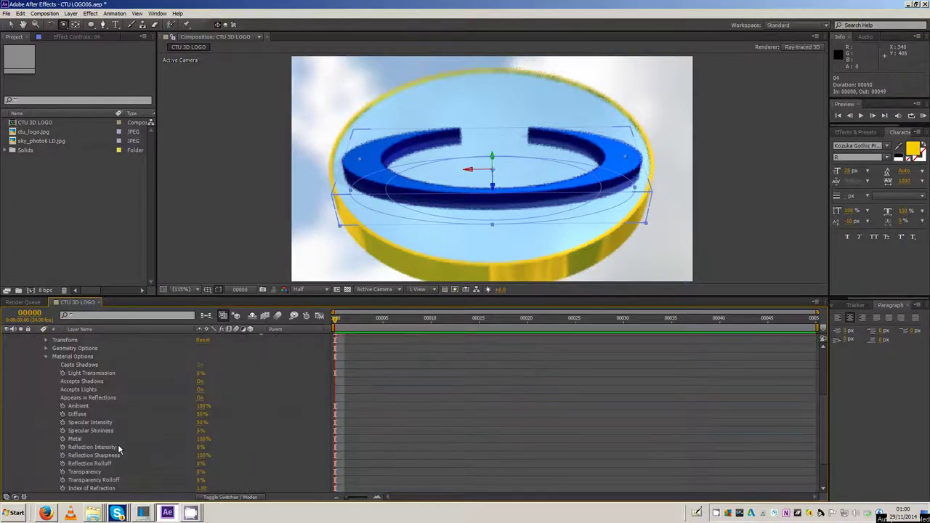
# Raise layer 04's Reflection Intensity from 0% and lower Reflection Sharpness to 58%
pyautogui.scroll(-5, 131, 445)
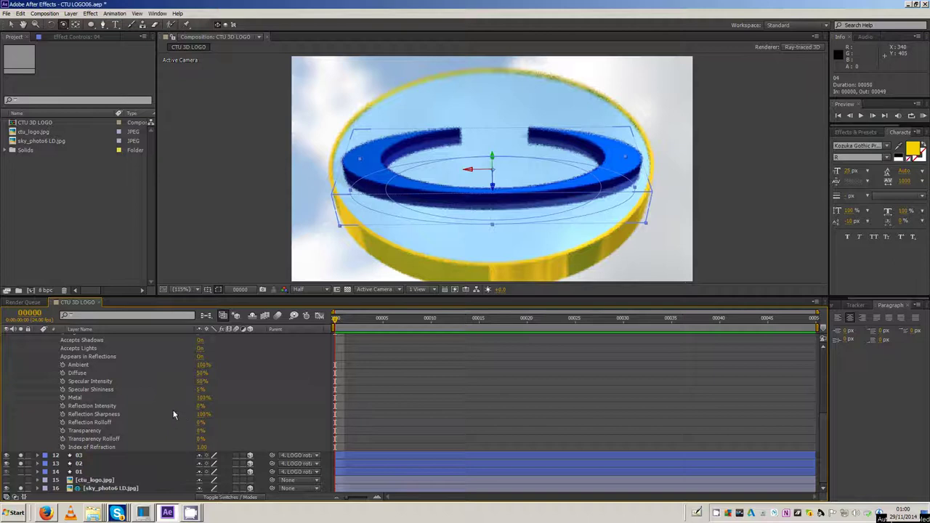
pyautogui.moveTo(201, 406)
pyautogui.mouseDown()
pyautogui.moveTo(242, 407)
pyautogui.moveTo(227, 407)
pyautogui.mouseUp()
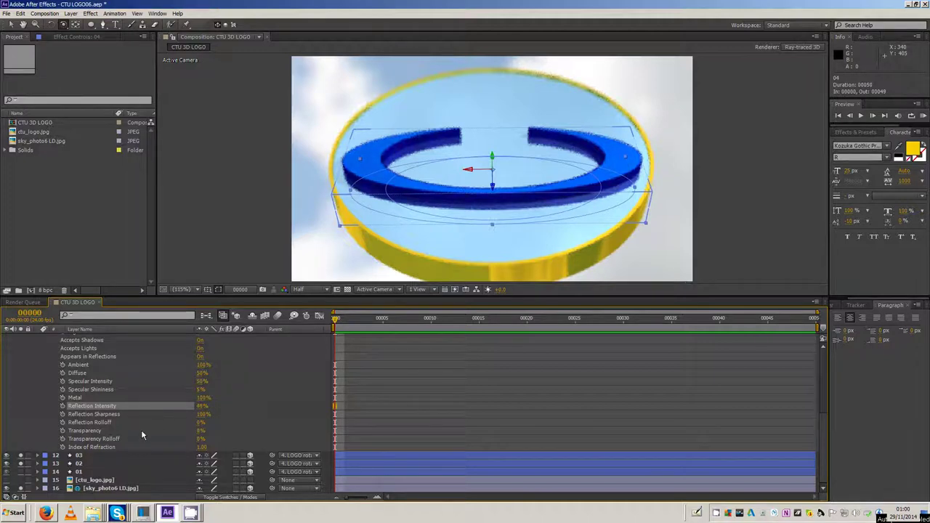
pyautogui.moveTo(203, 414); pyautogui.dragTo(142, 441)
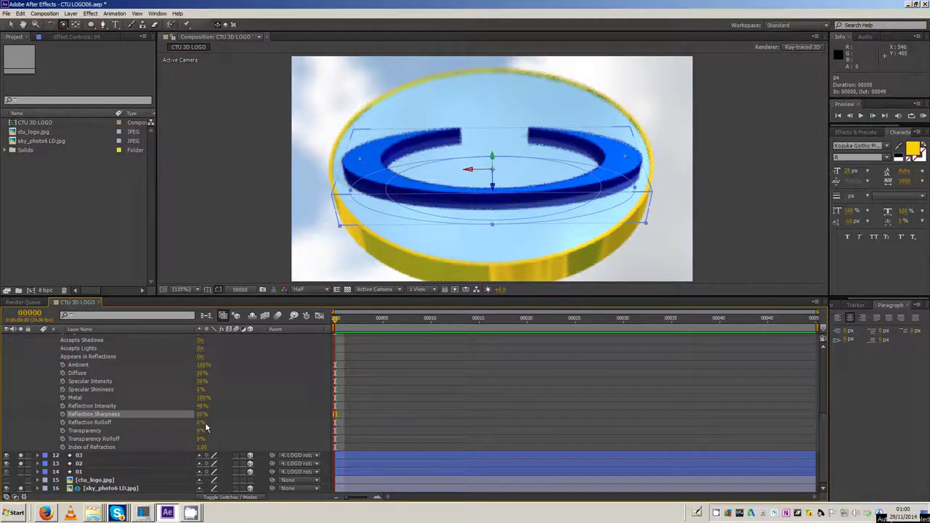
pyautogui.scroll(3, 210, 418)
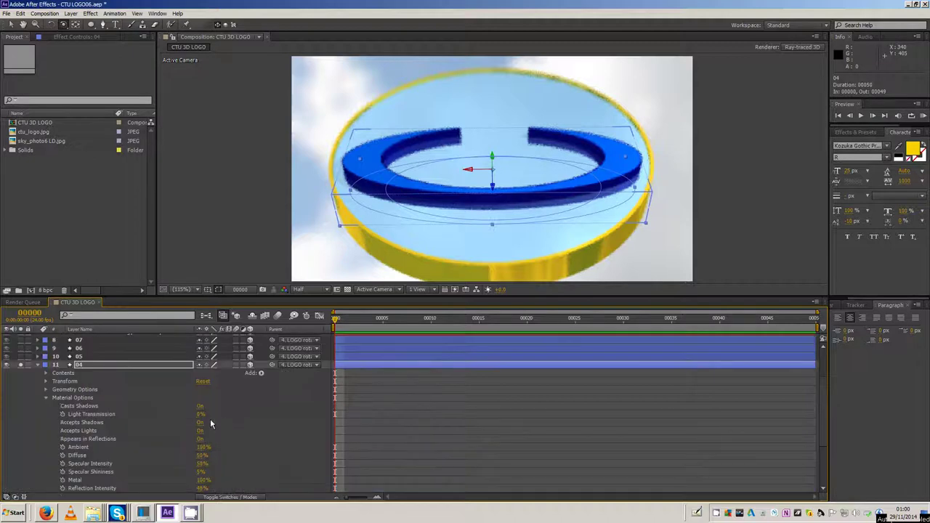
# Collapse layer 04, then show the grey logo layer 05 and open its Material Options
pyautogui.click(46, 398)
pyautogui.click(37, 414)
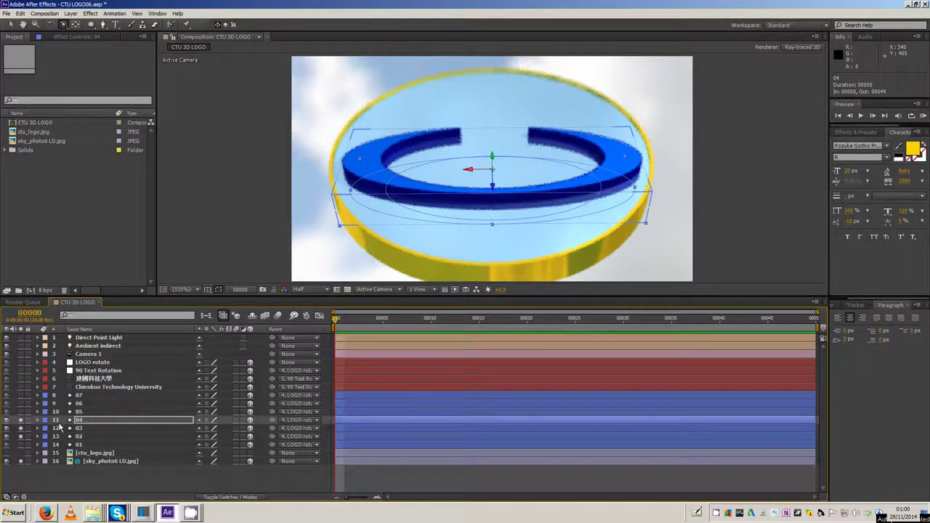
pyautogui.click(41, 411)
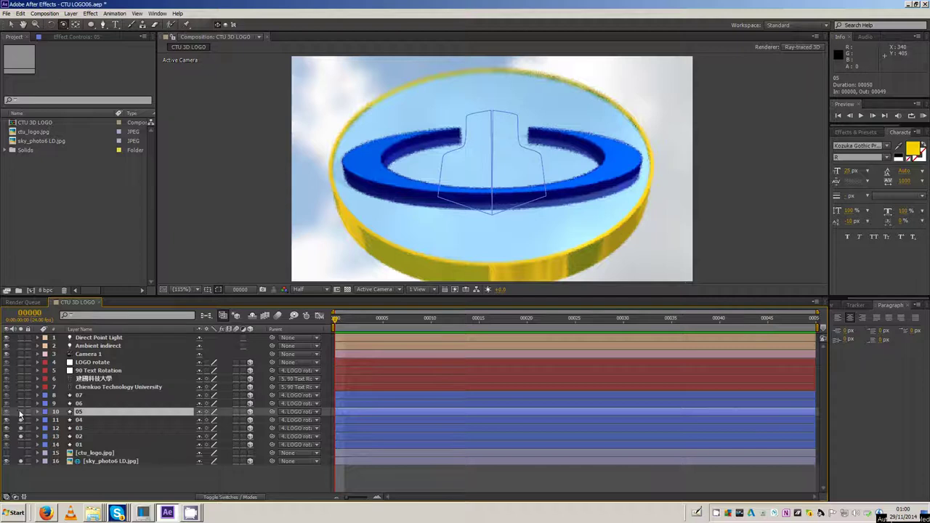
pyautogui.click(21, 412)
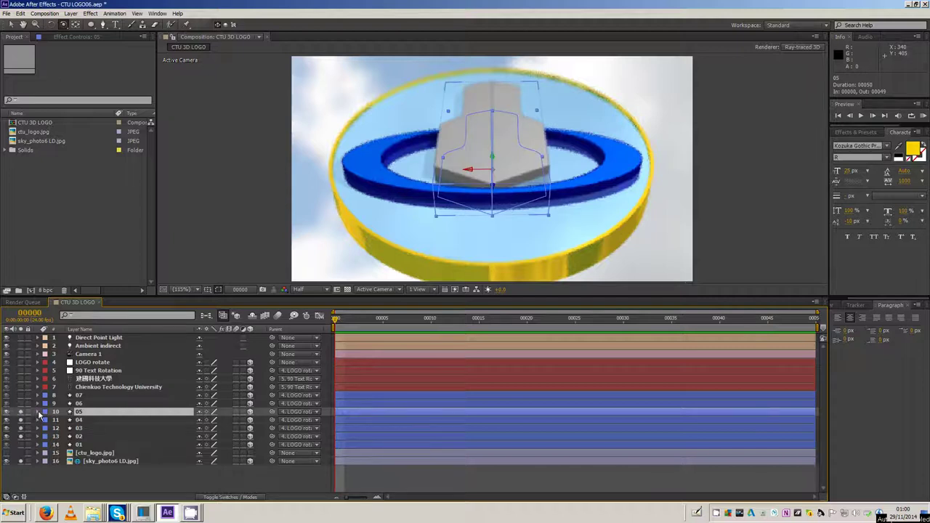
pyautogui.click(38, 412)
pyautogui.click(46, 444)
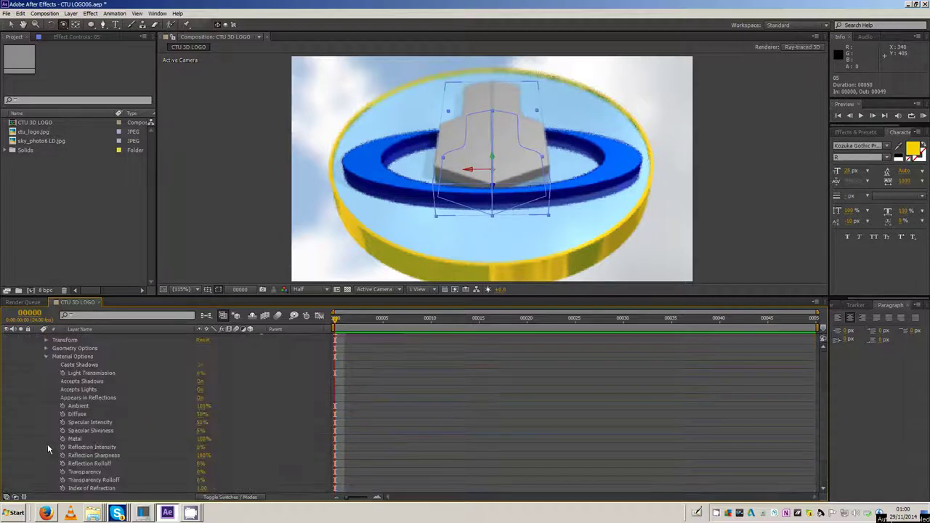
# Raise layer 05's Reflection Intensity from 0% and drop Reflection Sharpness to 5%
pyautogui.click(145, 450)
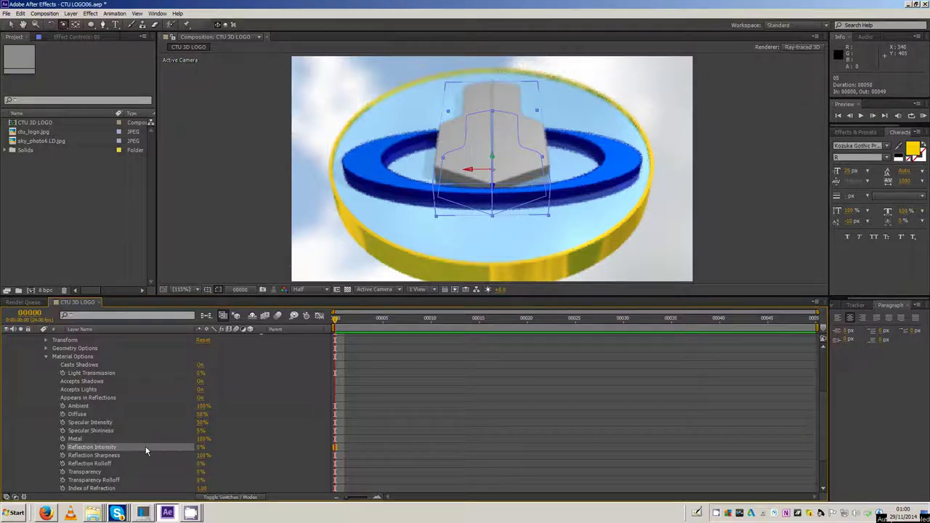
pyautogui.moveTo(200, 446); pyautogui.dragTo(255, 446)
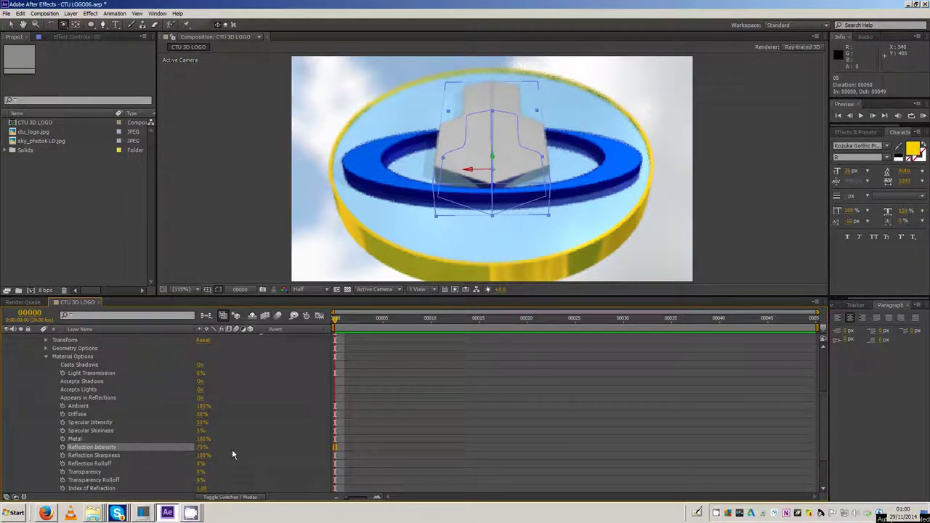
pyautogui.moveTo(202, 455); pyautogui.dragTo(157, 454)
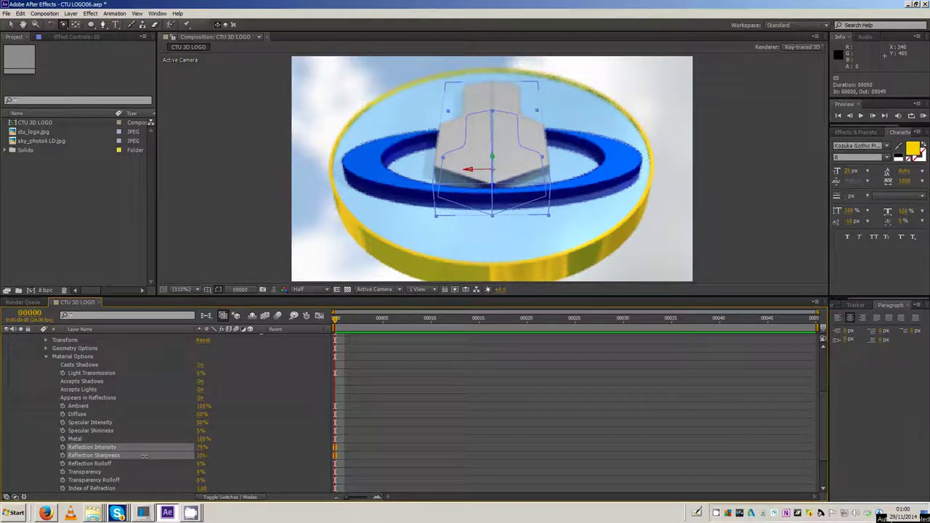
pyautogui.moveTo(144, 457); pyautogui.dragTo(138, 456)
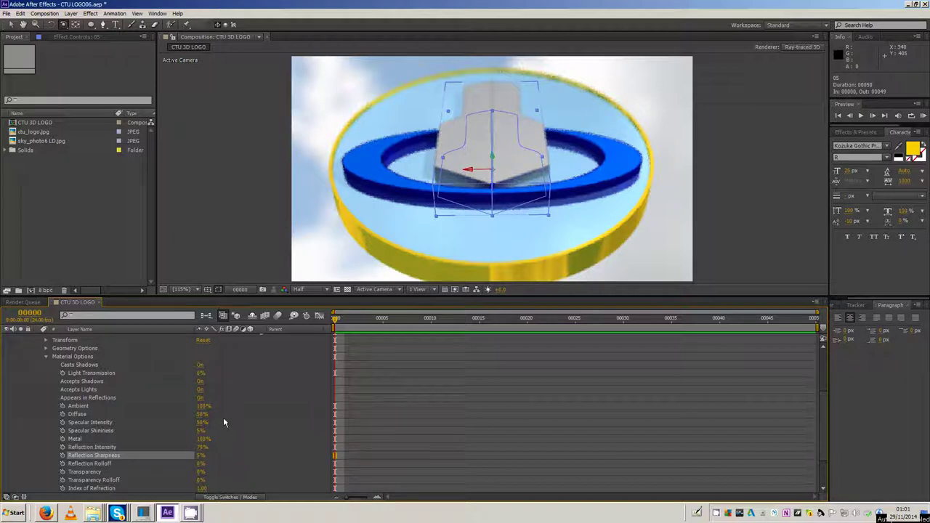
# Collapse layer 05, show the yellow bar layer 06, and open its Material Options
pyautogui.click(45, 358)
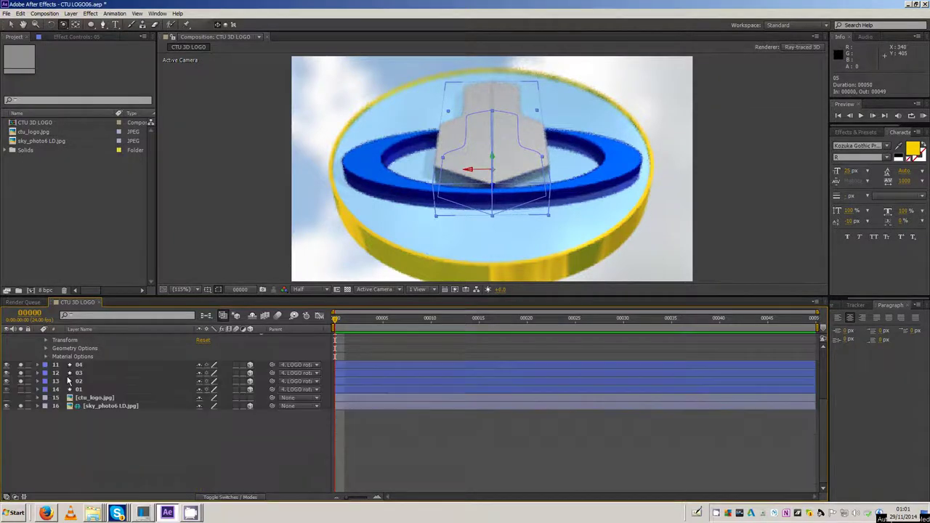
pyautogui.click(38, 414)
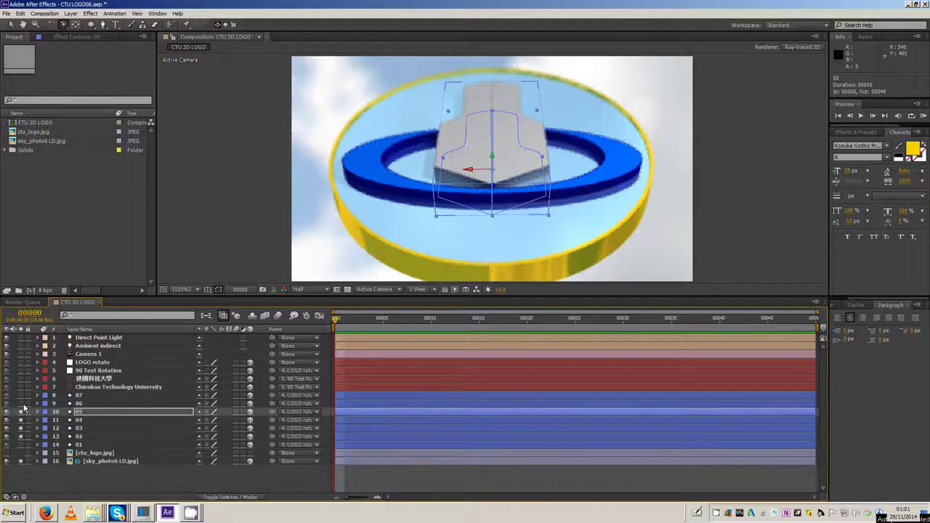
pyautogui.click(38, 404)
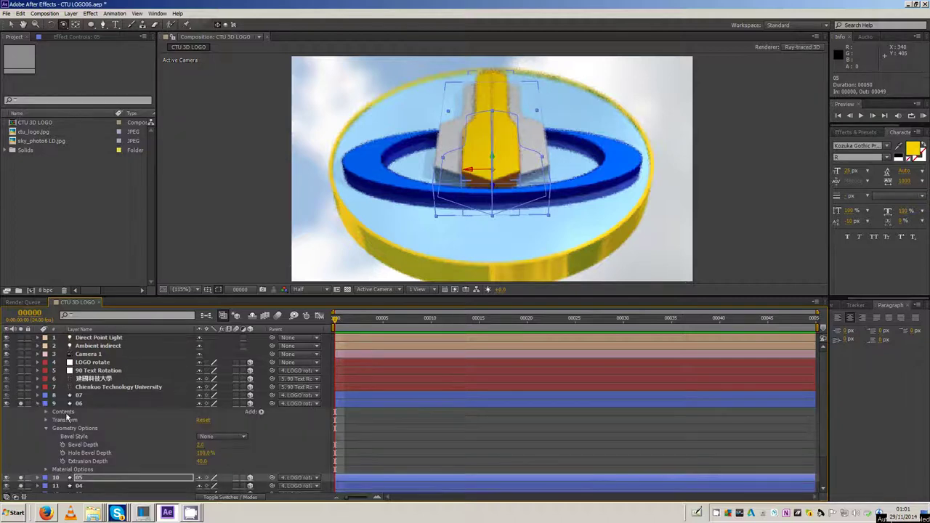
pyautogui.click(81, 429)
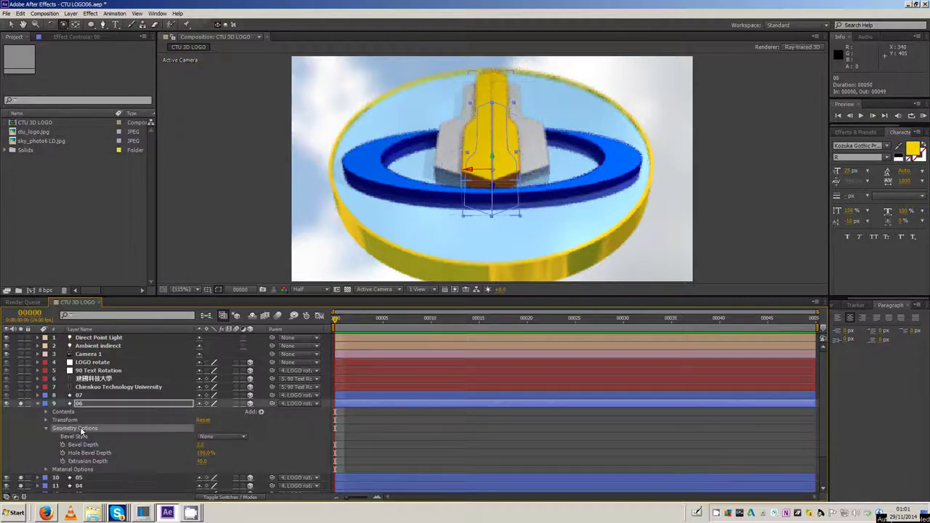
pyautogui.click(45, 469)
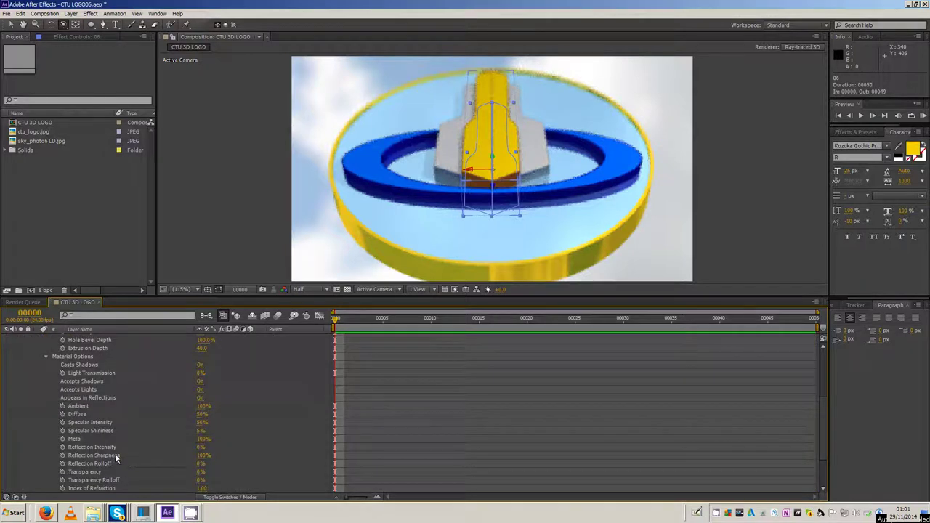
# Set layer 06's Reflection Intensity to 84% and Reflection Sharpness to 15%, checking with an orbit
pyautogui.click(201, 447)
pyautogui.moveTo(213, 446); pyautogui.dragTo(209, 448)
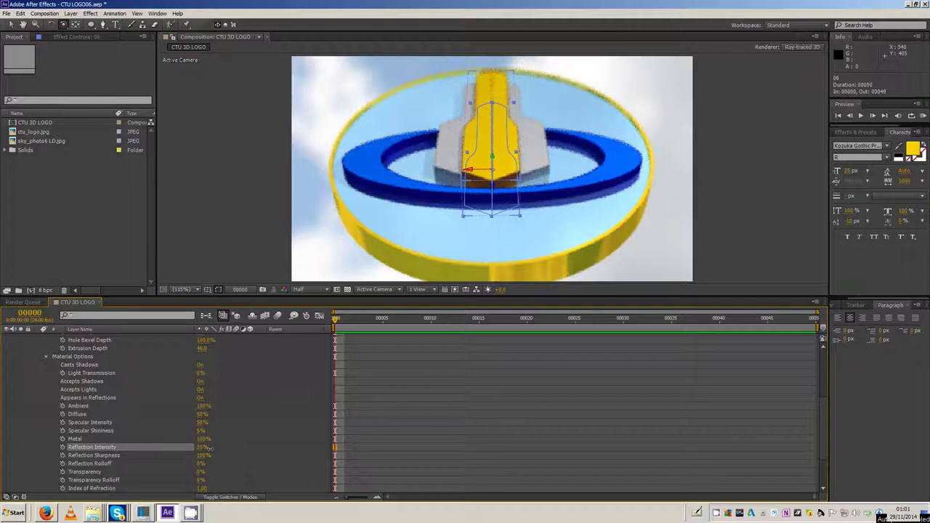
pyautogui.moveTo(224, 448); pyautogui.dragTo(236, 449)
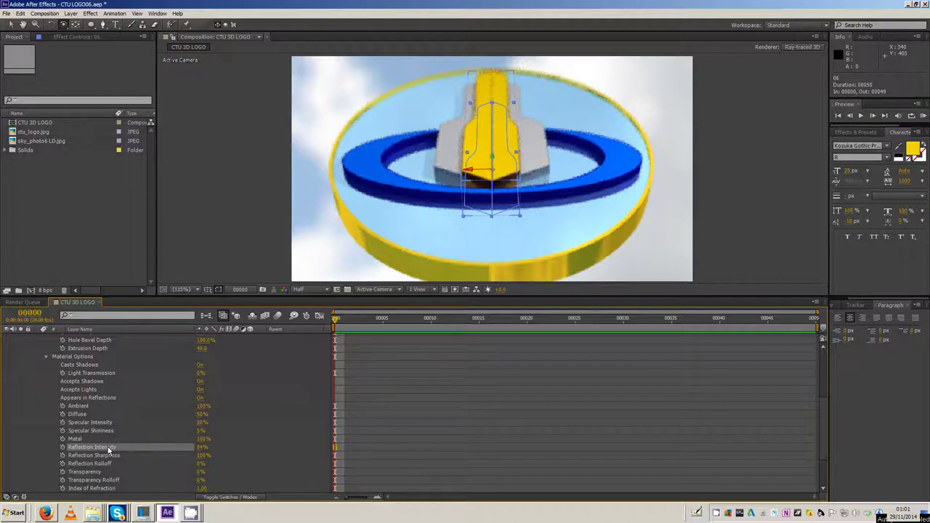
pyautogui.moveTo(202, 455)
pyautogui.mouseDown()
pyautogui.moveTo(218, 455)
pyautogui.moveTo(164, 456)
pyautogui.mouseUp()
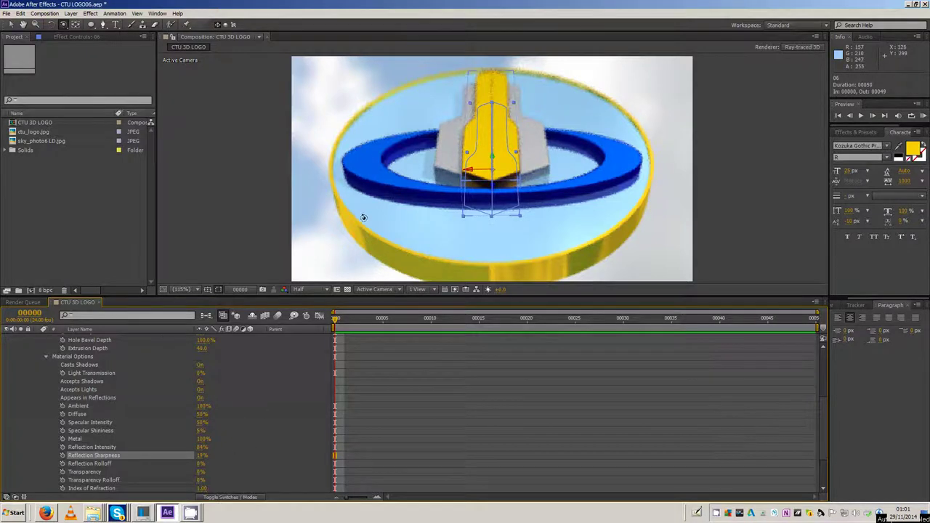
pyautogui.moveTo(458, 150)
pyautogui.mouseDown()
pyautogui.moveTo(421, 232)
pyautogui.moveTo(534, 261)
pyautogui.moveTo(604, 194)
pyautogui.moveTo(453, 126)
pyautogui.moveTo(462, 170)
pyautogui.moveTo(465, 139)
pyautogui.mouseUp()
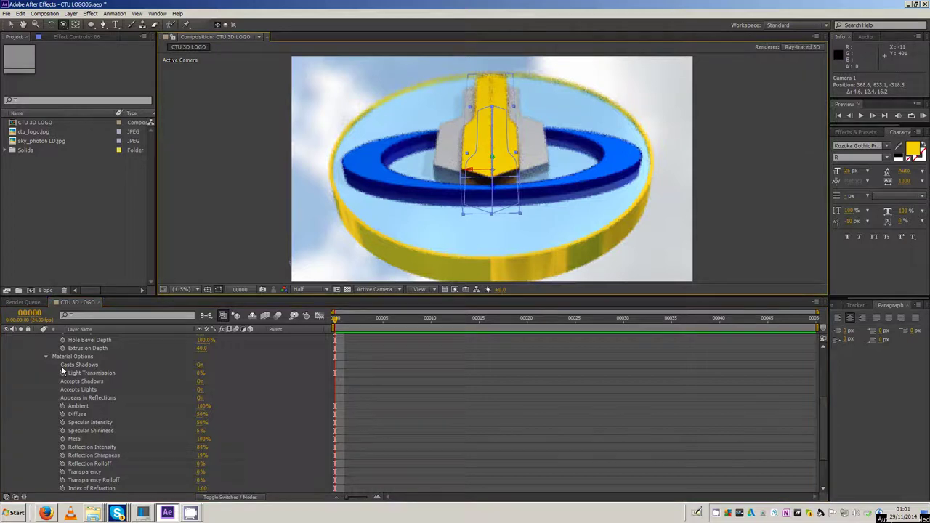
# Collapse layer 06, compare the light-blue disc layer 02 hidden and shown, and lower its Reflection Sharpness
pyautogui.scroll(5, 61, 373)
pyautogui.click(38, 373)
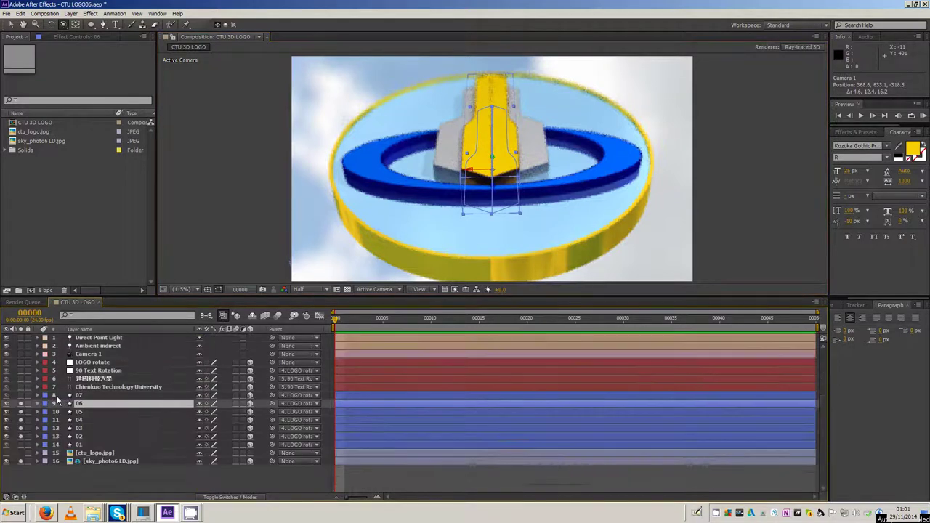
pyautogui.click(86, 437)
pyautogui.click(21, 437)
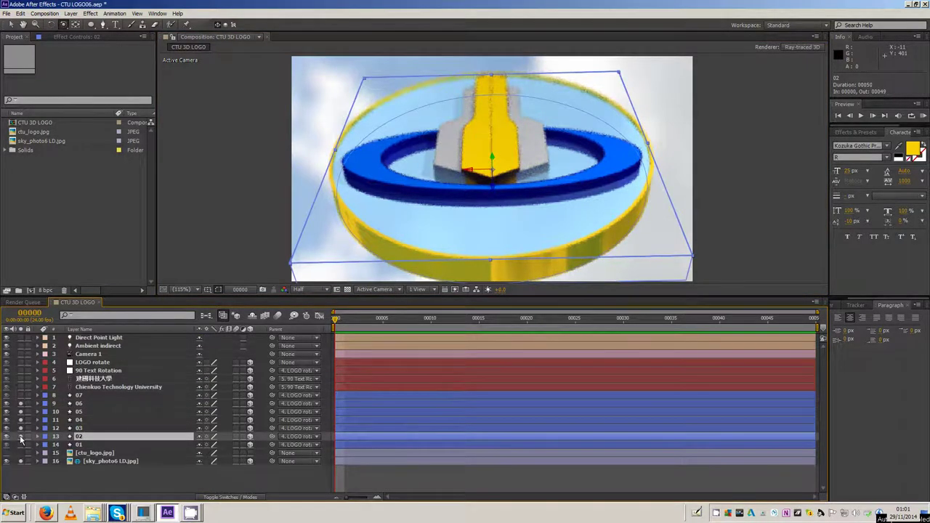
pyautogui.click(21, 437)
pyautogui.click(38, 437)
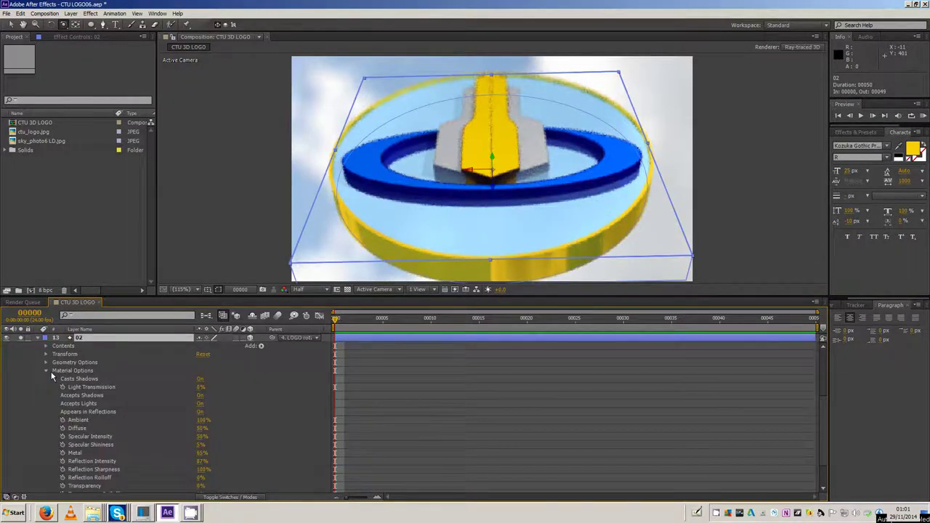
pyautogui.click(96, 469)
pyautogui.moveTo(204, 473); pyautogui.dragTo(158, 469)
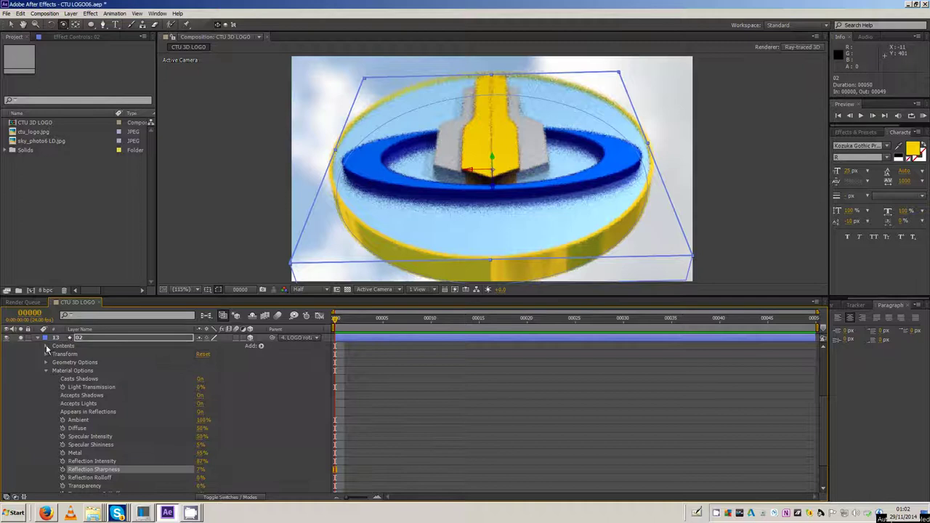
# Fold away layer 02's settings and orbit Camera 1 to face the logo more head-on
pyautogui.click(46, 372)
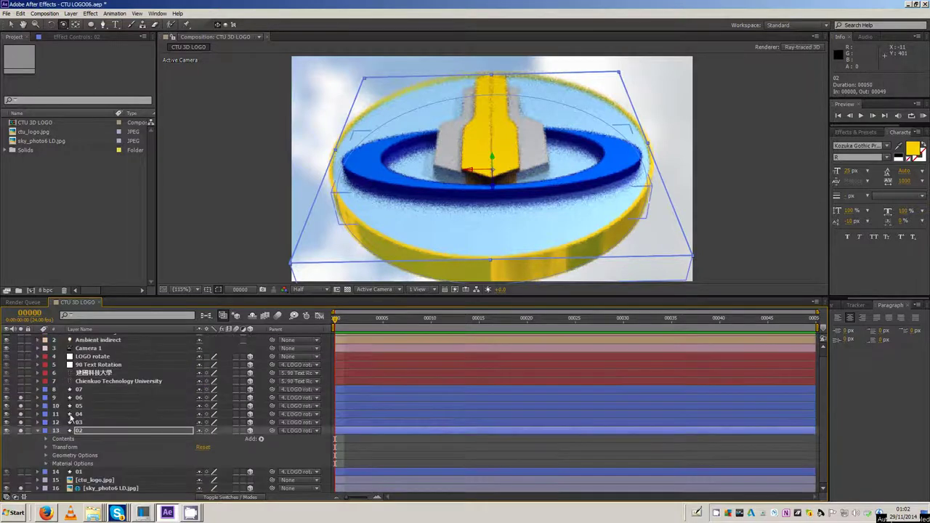
pyautogui.click(40, 431)
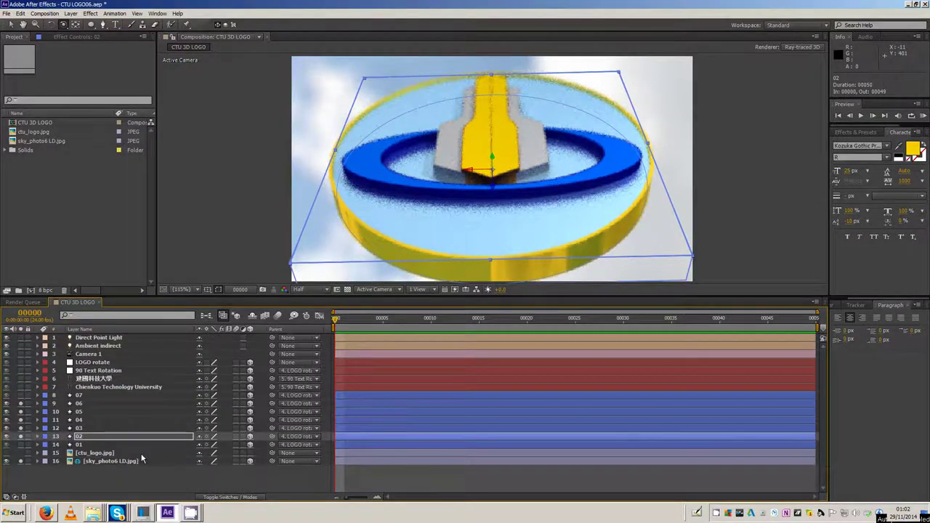
pyautogui.moveTo(456, 177)
pyautogui.mouseDown()
pyautogui.moveTo(429, 259)
pyautogui.moveTo(399, 195)
pyautogui.moveTo(455, 187)
pyautogui.moveTo(459, 215)
pyautogui.mouseUp()
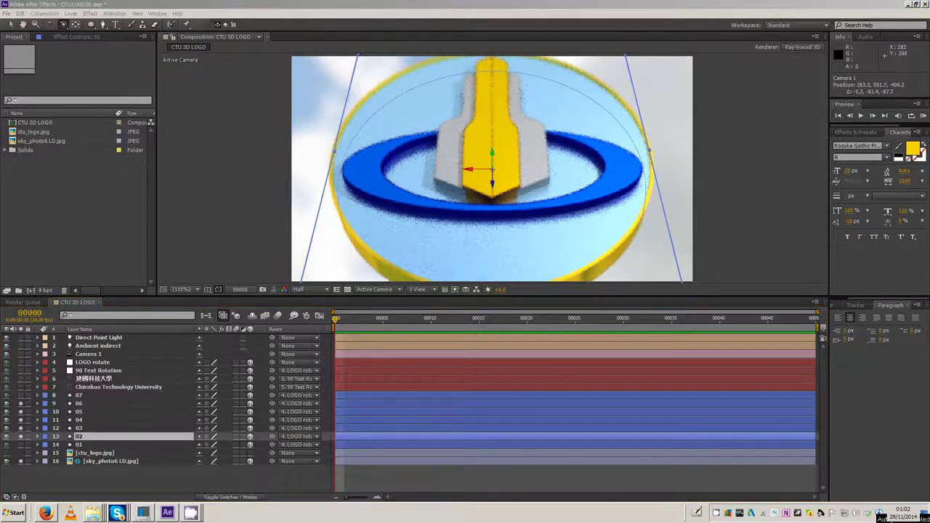
# Deselect all layers and tilt the camera to show more of the lettered ring
pyautogui.click(232, 70)
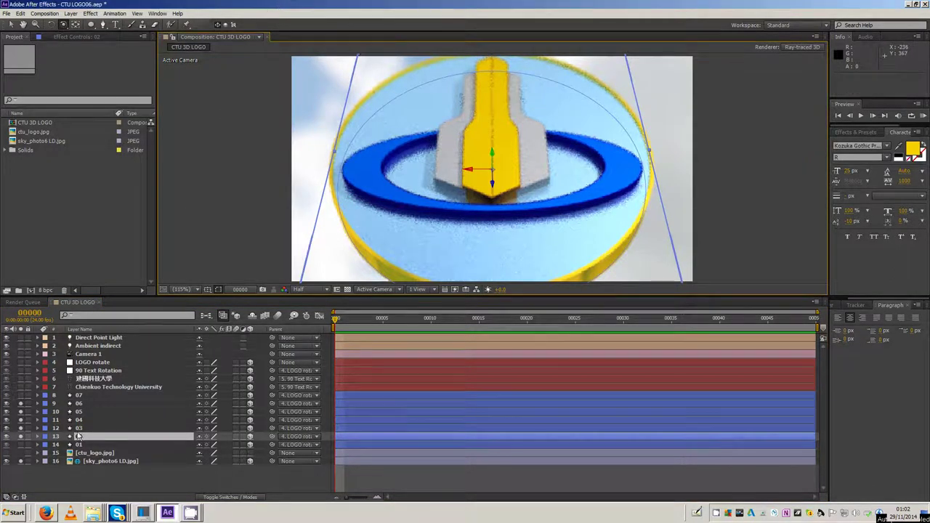
pyautogui.click(21, 460)
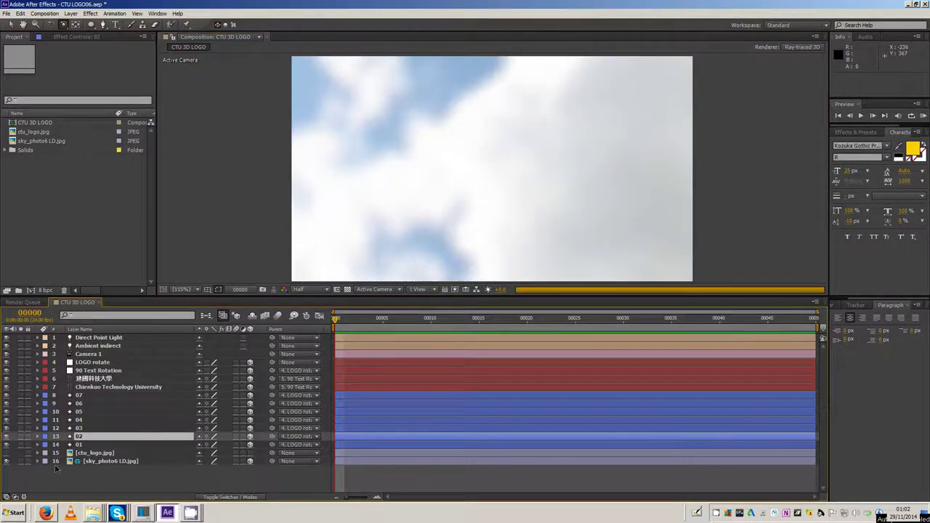
pyautogui.click(154, 472)
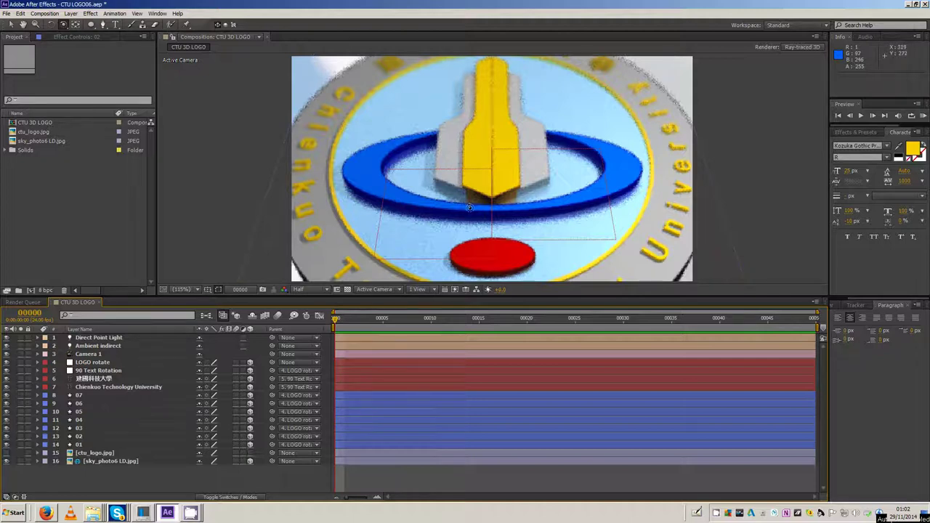
pyautogui.moveTo(469, 208); pyautogui.dragTo(466, 169)
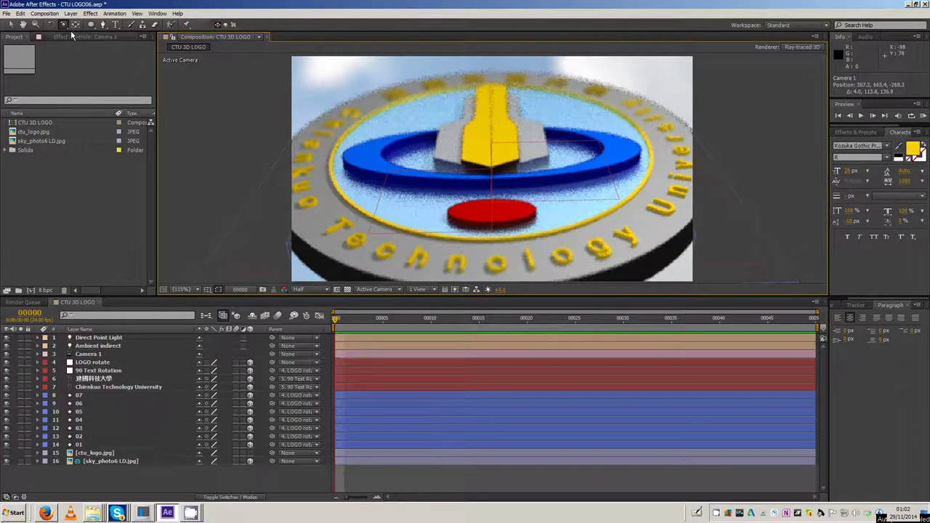
# Reframe the logo with the Track Z camera tool, then switch Camera 1 off
pyautogui.moveTo(64, 27); pyautogui.dragTo(94, 57)
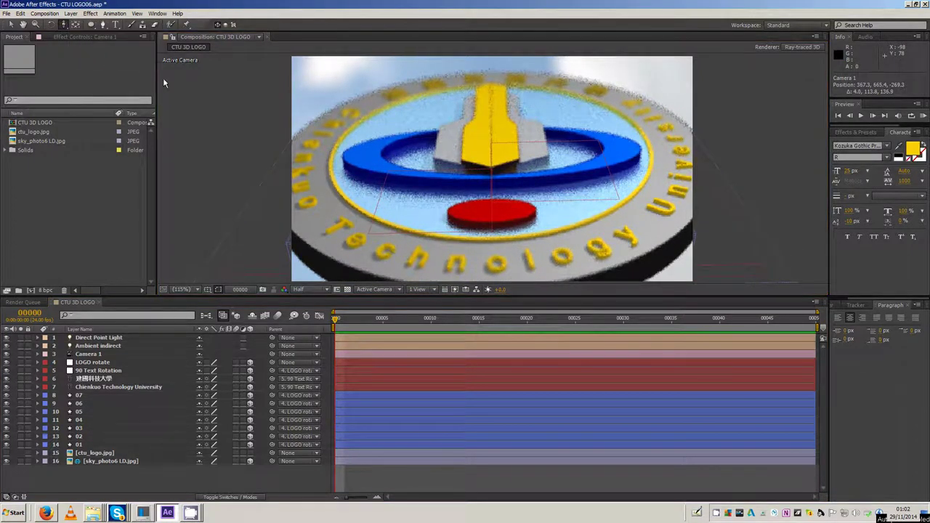
pyautogui.moveTo(513, 169); pyautogui.dragTo(498, 210)
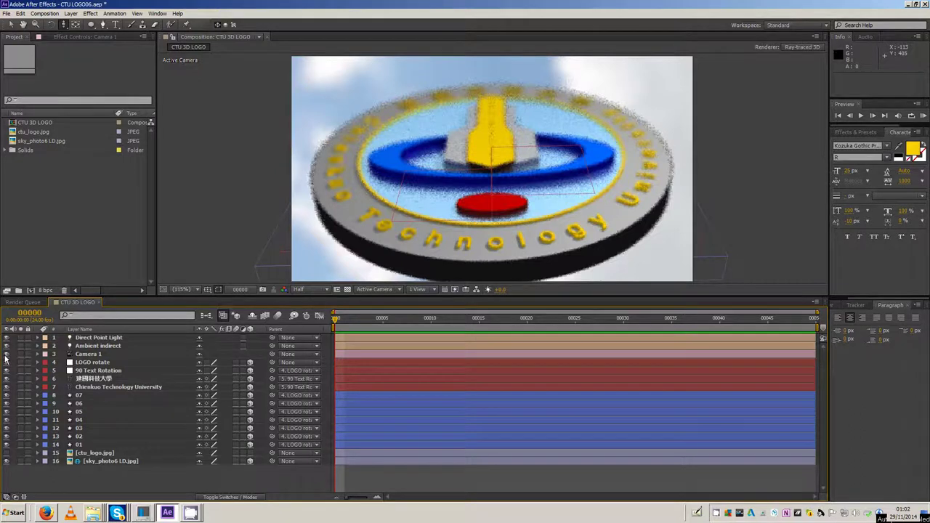
pyautogui.click(6, 355)
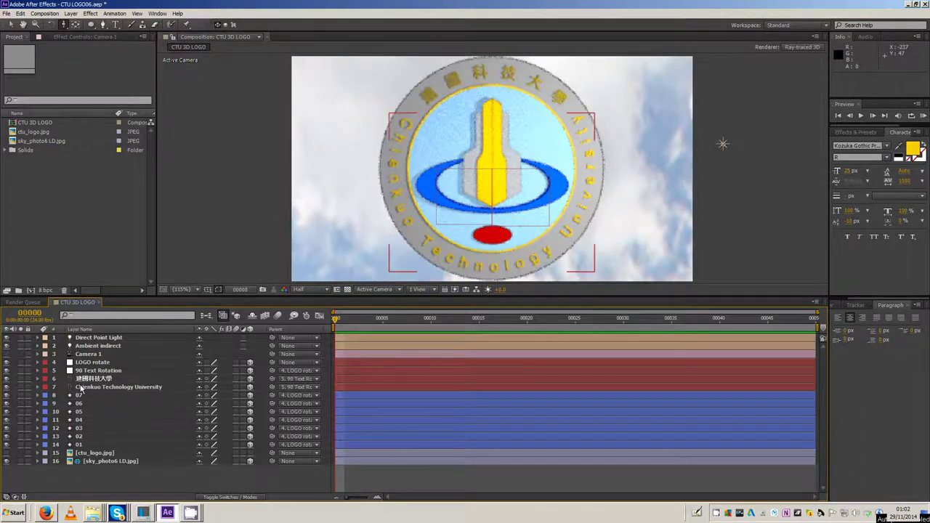
# Duplicate the Chienkuo Technology University text layer and remove its mask so the text runs straight
pyautogui.click(95, 362)
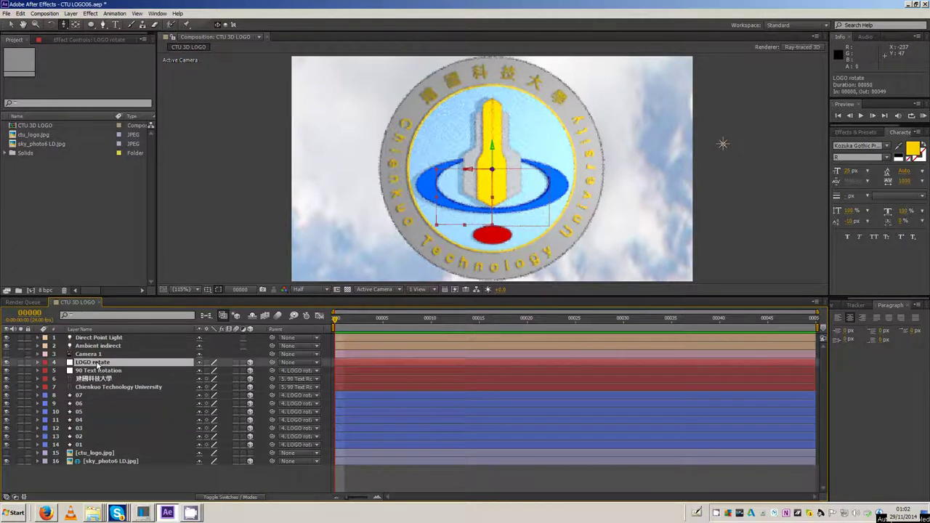
pyautogui.click(99, 370)
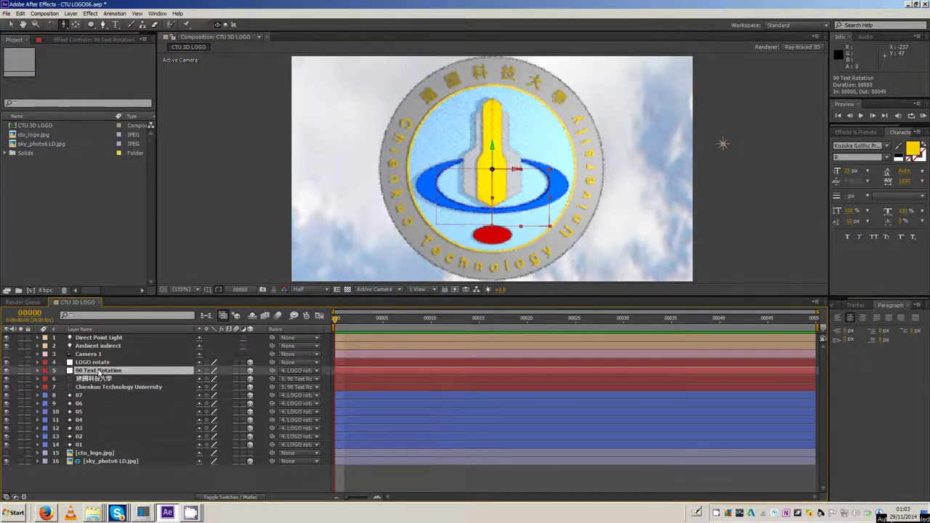
pyautogui.click(95, 387)
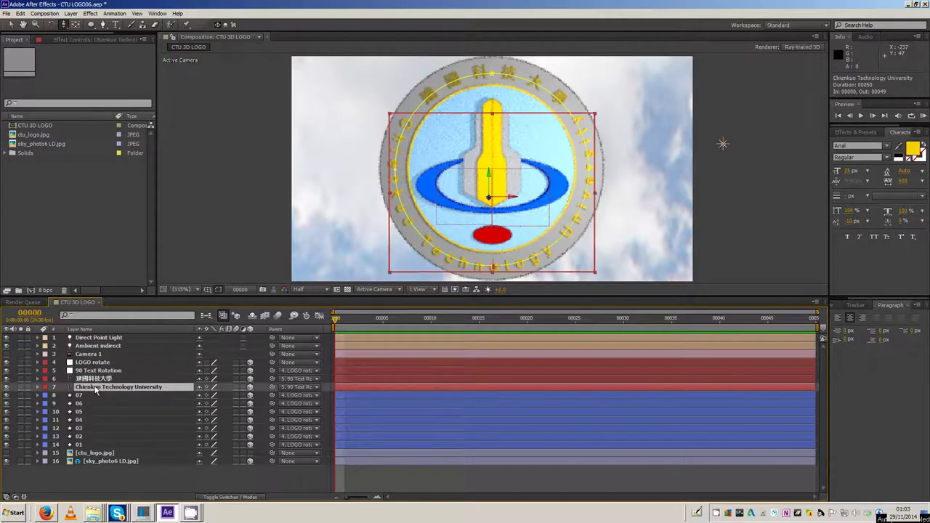
pyautogui.hotkey('ctrl', 'd')
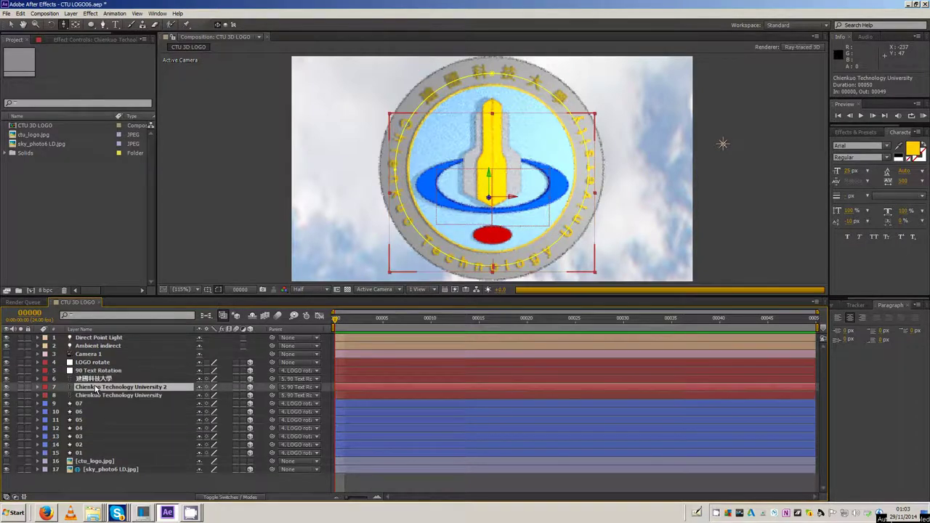
pyautogui.press('f')
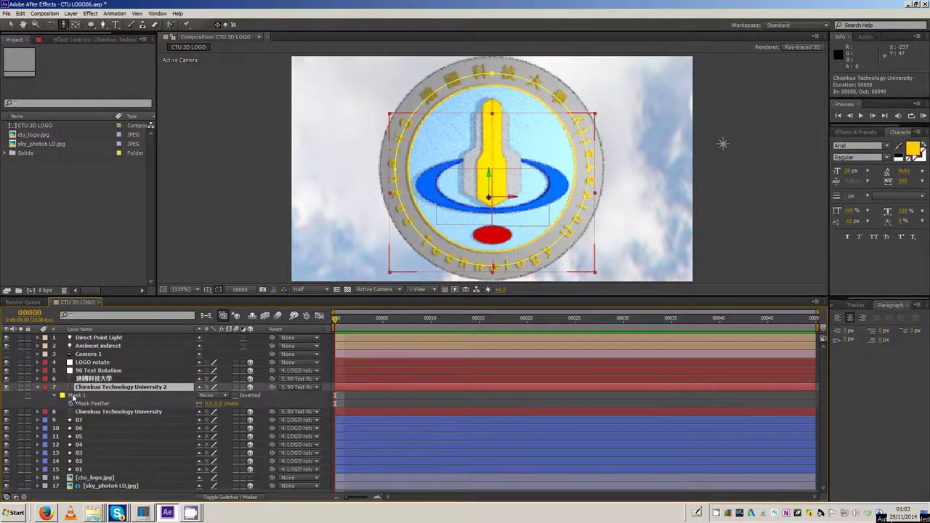
pyautogui.click(75, 395)
pyautogui.press('f')
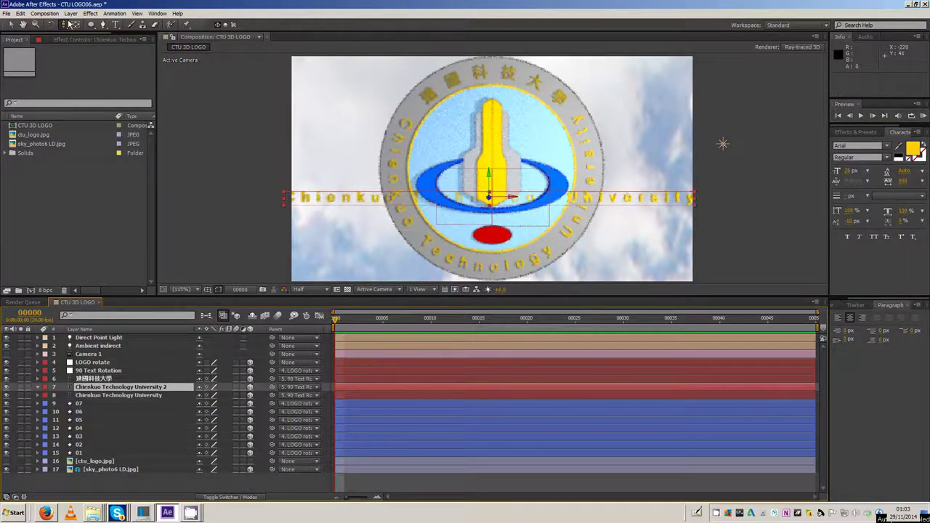
# Delete the university text from the duplicate, leaving DMD, and move it down onto the red oval
pyautogui.click(116, 24)
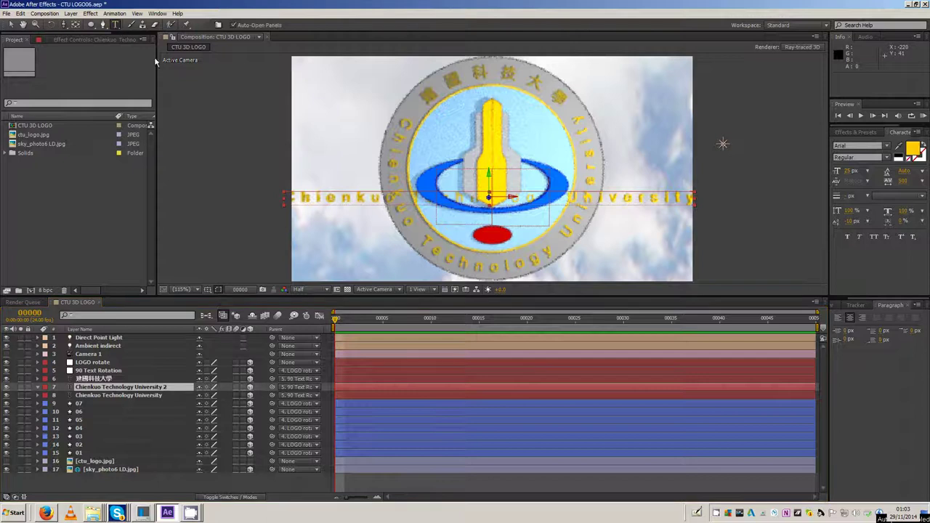
pyautogui.click(323, 195)
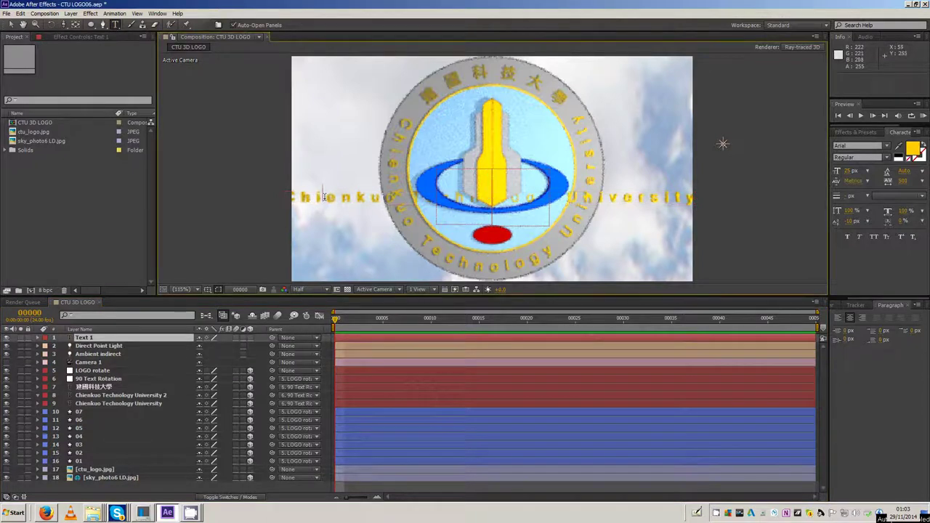
pyautogui.click(324, 197)
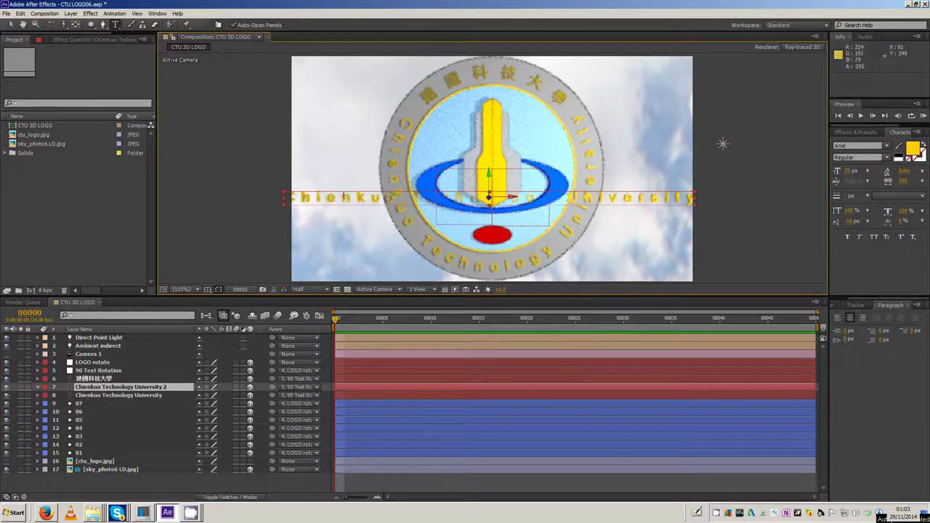
pyautogui.tripleClick(345, 196)
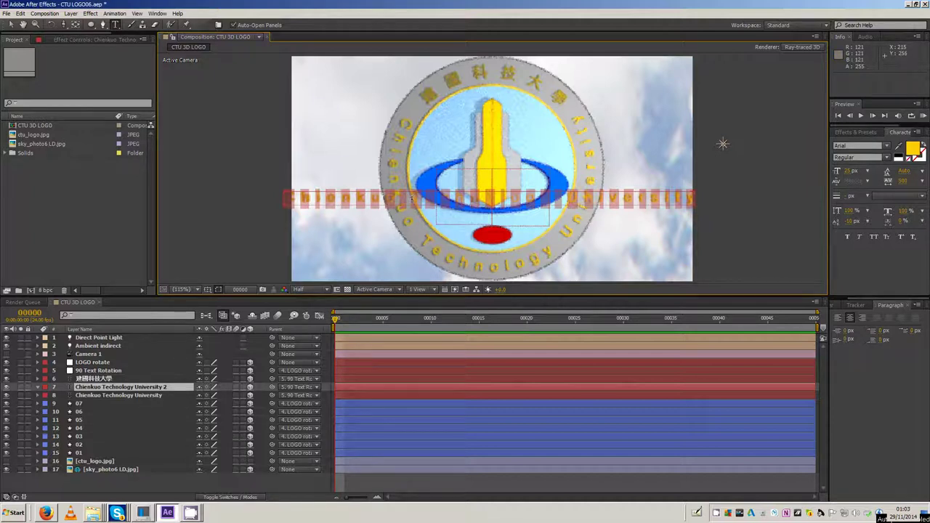
pyautogui.press('BackSpace')
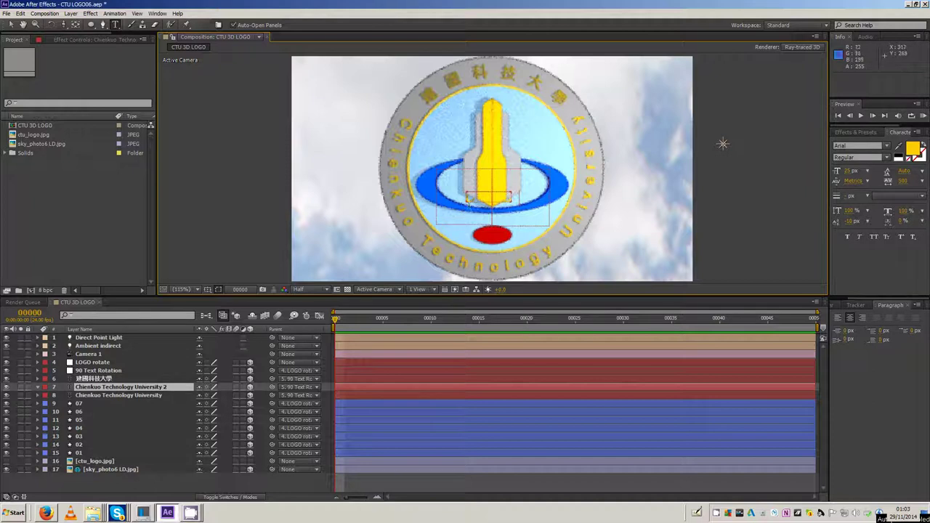
pyautogui.click(11, 25)
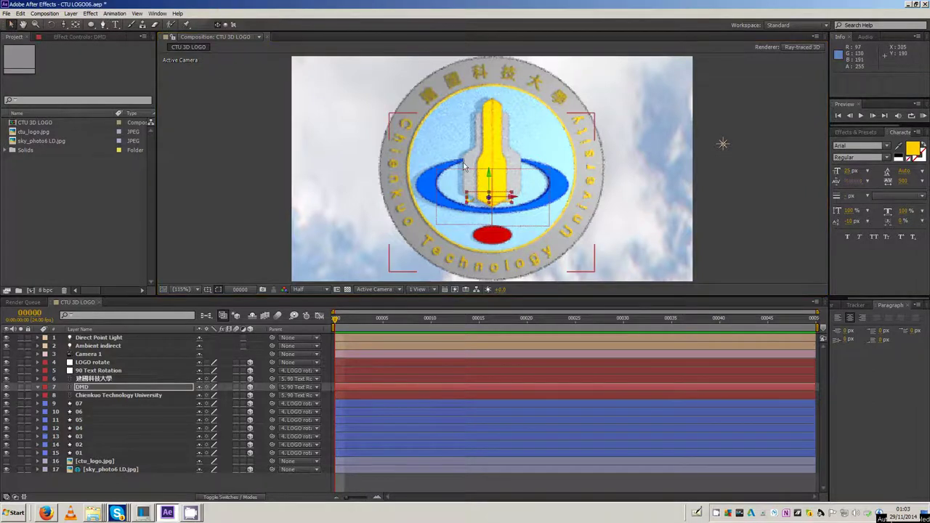
pyautogui.moveTo(488, 175); pyautogui.dragTo(488, 212)
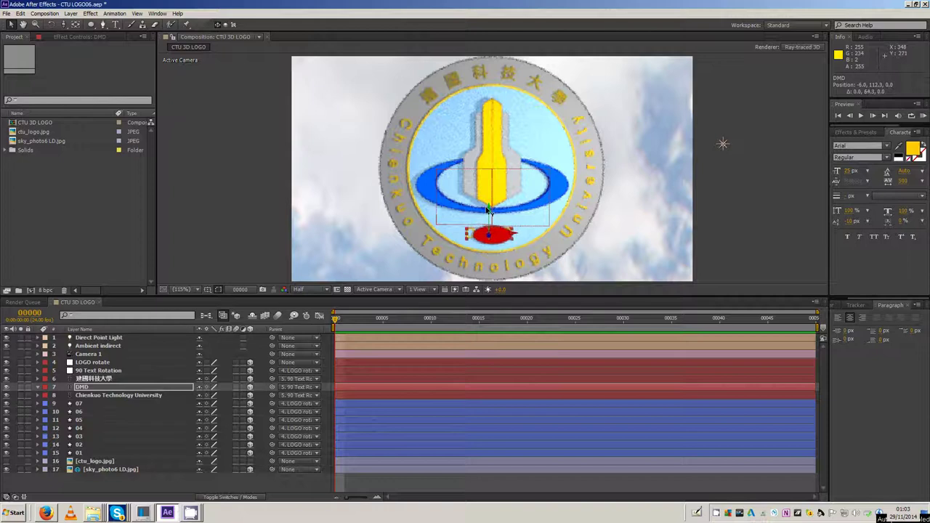
pyautogui.press('.')
pyautogui.press('.')
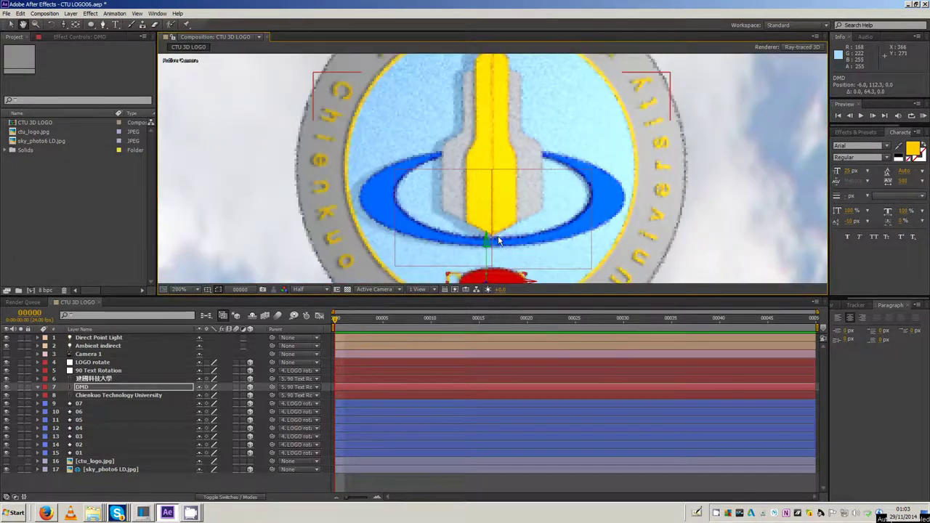
# Solo the sky background and DMD text layers, showing the original ctu_logo.jpg for reference
pyautogui.scroll(-2, 498, 239)
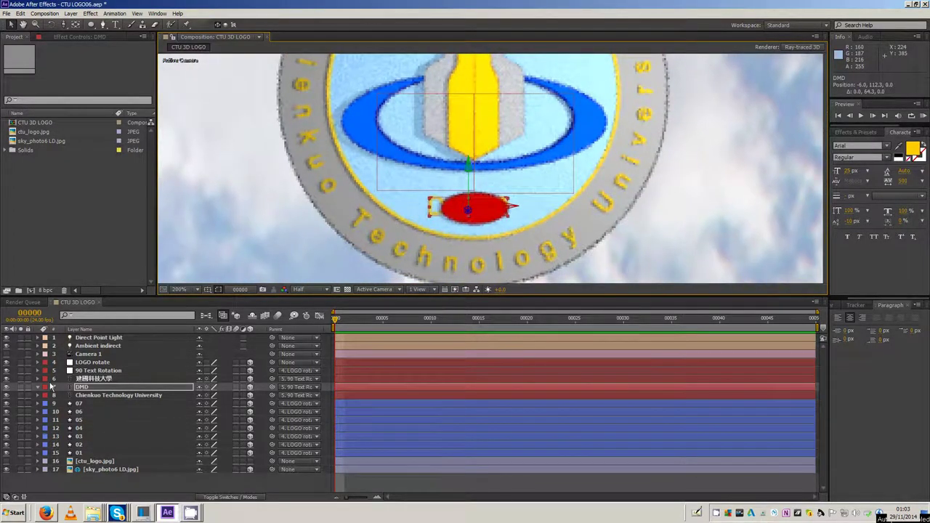
pyautogui.click(22, 469)
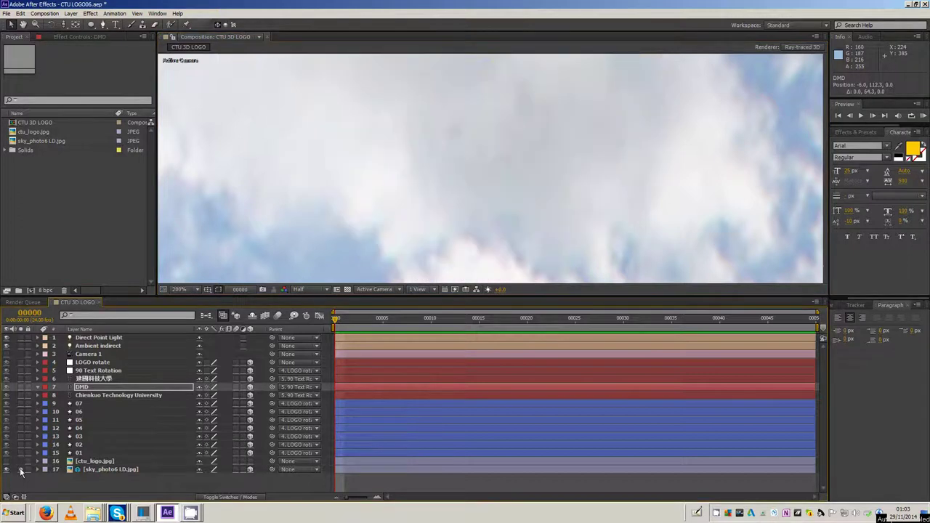
pyautogui.click(21, 461)
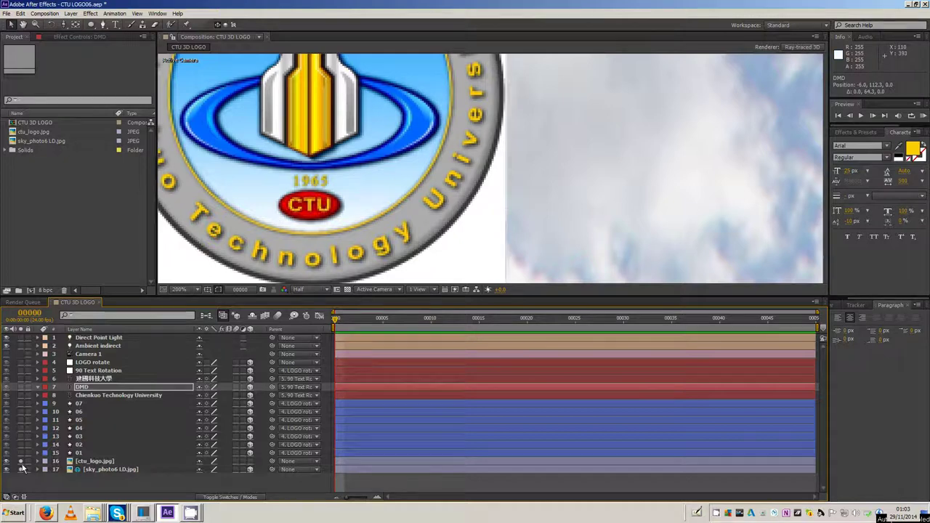
pyautogui.press('Return')
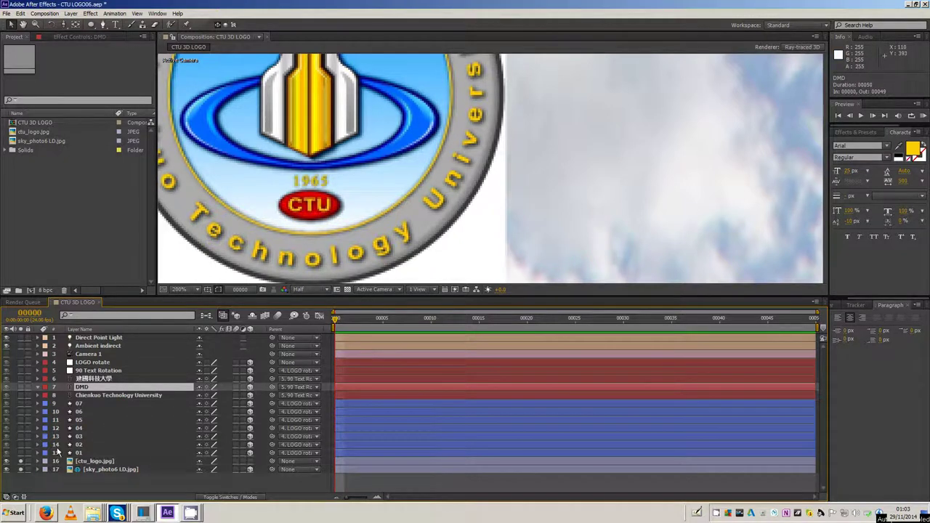
pyautogui.click(22, 386)
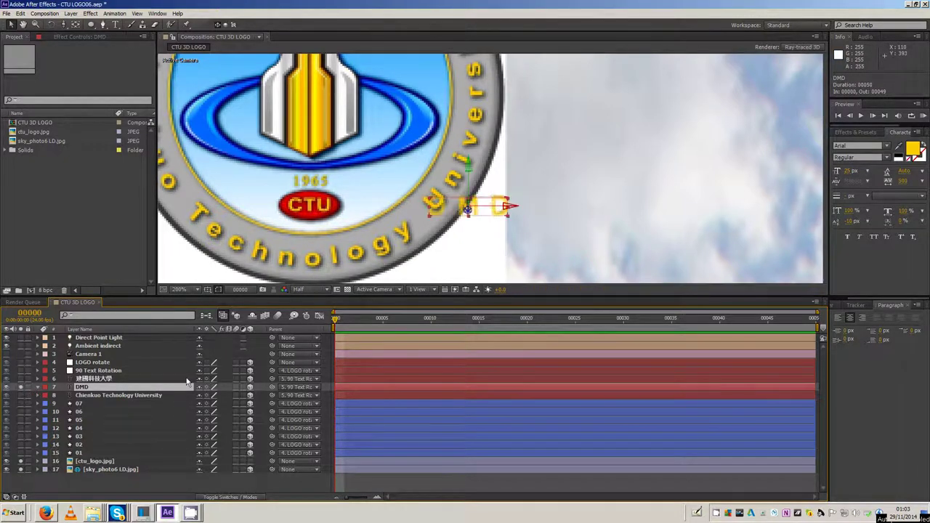
# Retype DMD as CTU with tracking 0 and font size 20 px
pyautogui.click(115, 25)
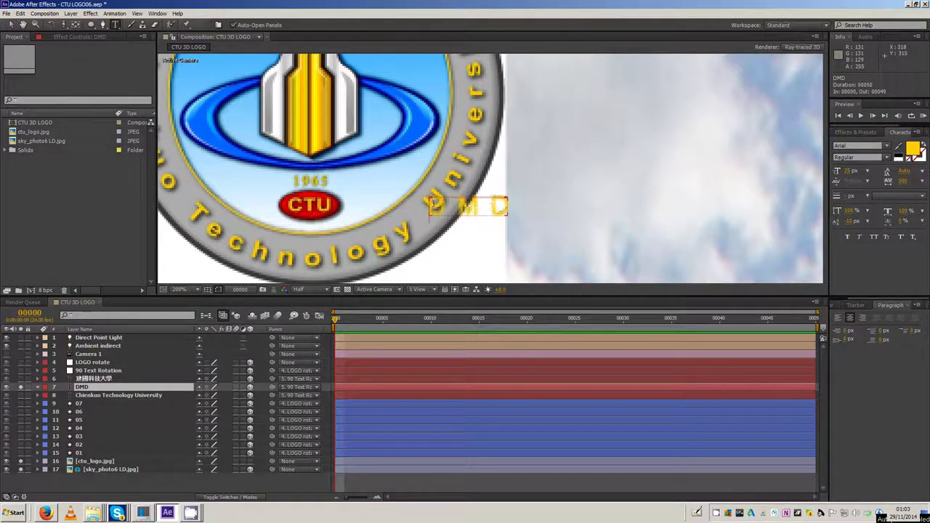
pyautogui.moveTo(429, 207); pyautogui.dragTo(512, 213)
pyautogui.write('CTU')
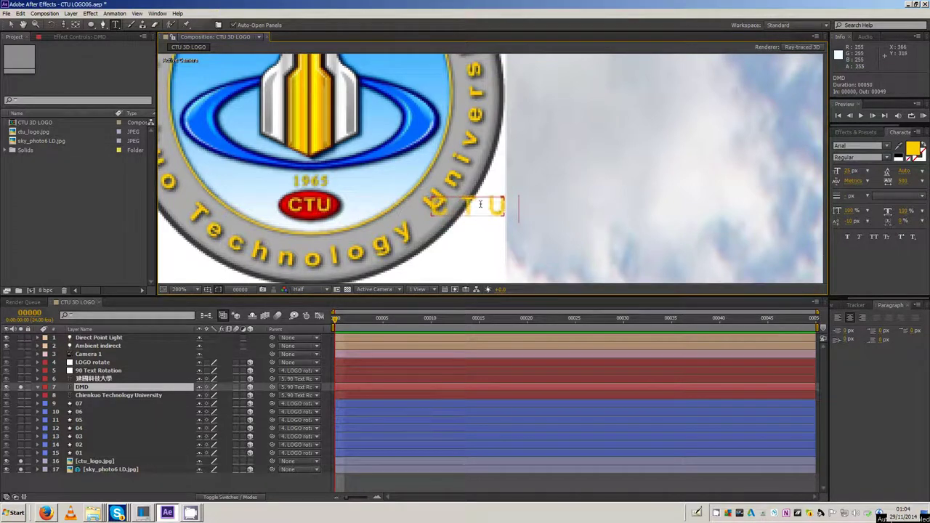
pyautogui.doubleClick(479, 206)
pyautogui.click(904, 180)
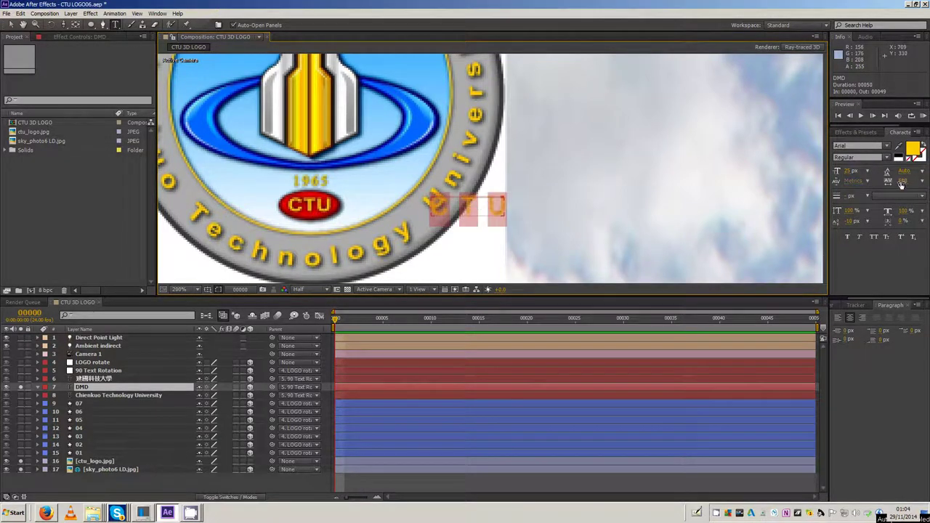
pyautogui.write('0')
pyautogui.press('Return')
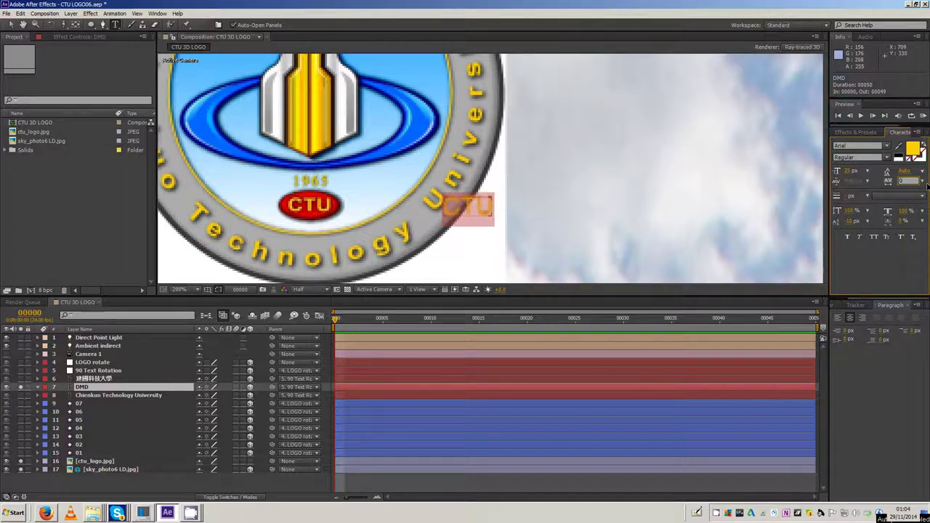
pyautogui.click(847, 171)
pyautogui.write('20')
pyautogui.press('Return')
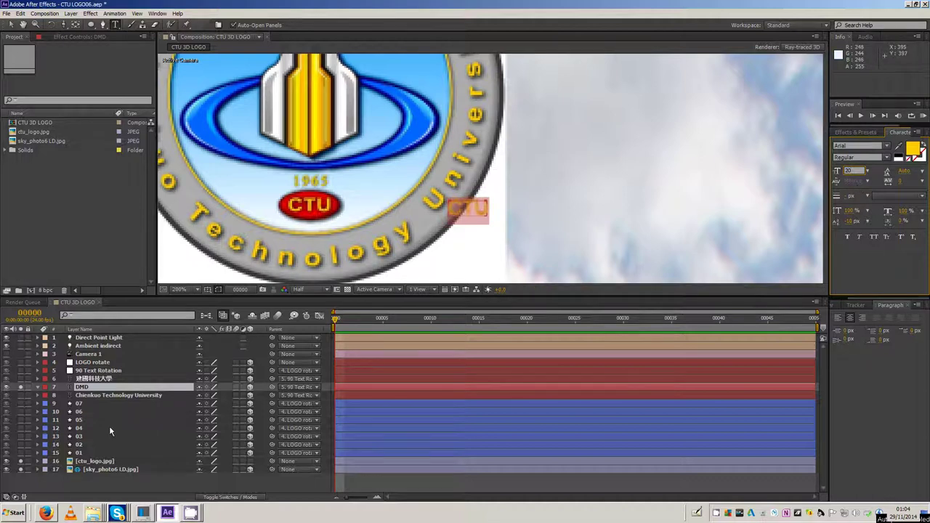
pyautogui.click(21, 390)
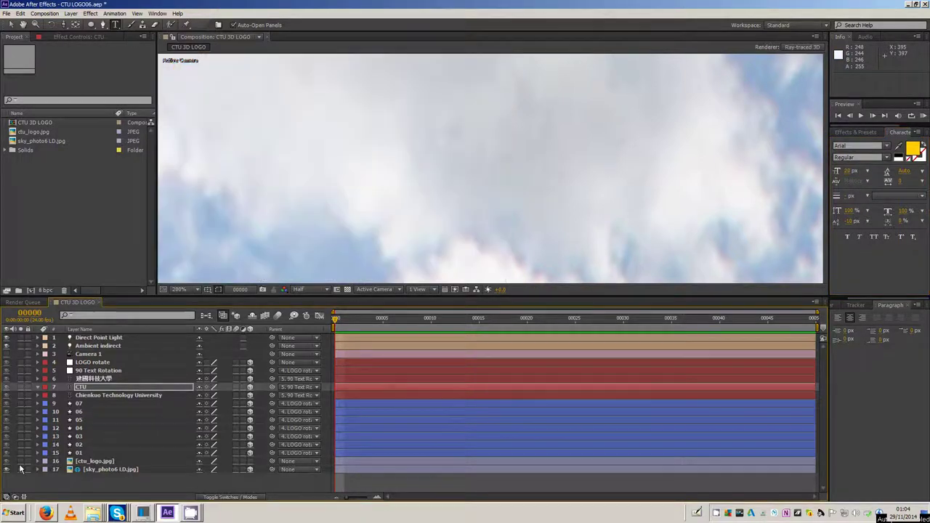
# Hide the flat ctu_logo image layer and switch the viewer to 2 Views
pyautogui.click(6, 460)
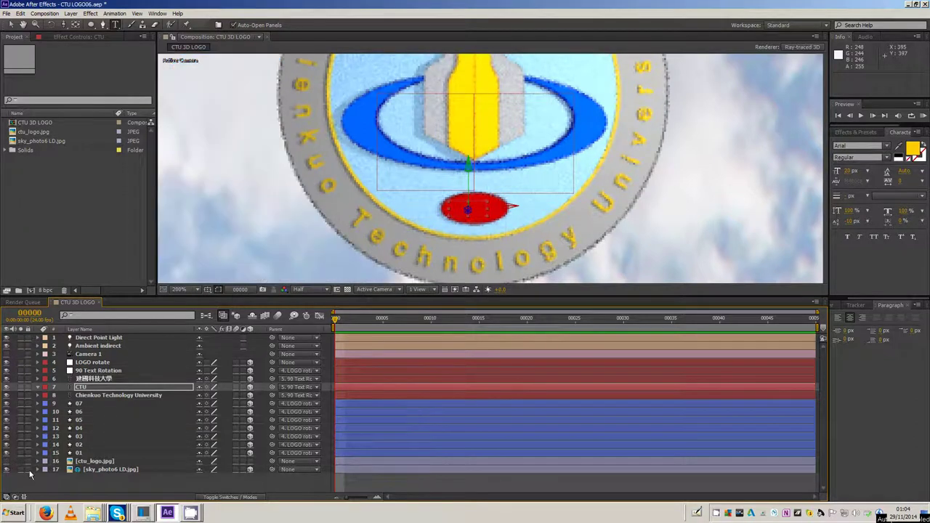
pyautogui.click(50, 483)
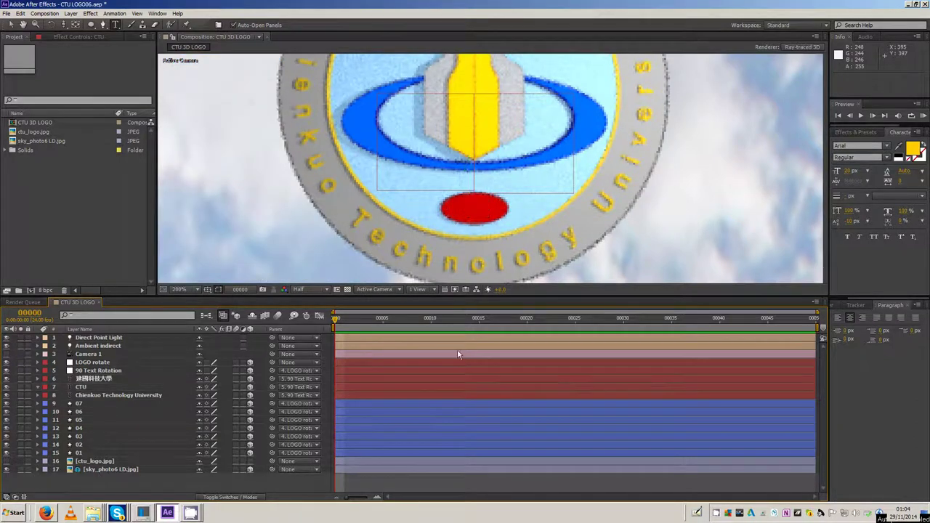
pyautogui.click(426, 290)
pyautogui.click(429, 309)
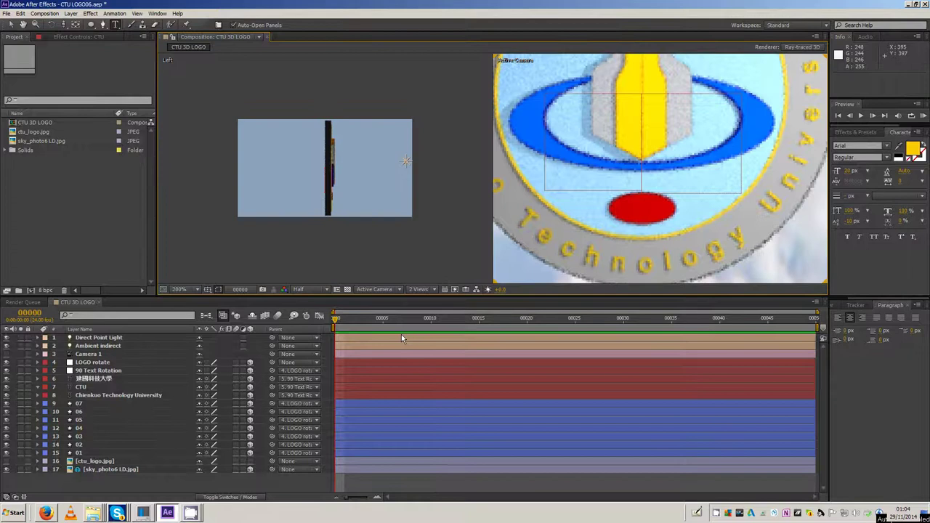
pyautogui.scroll(2, 353, 217)
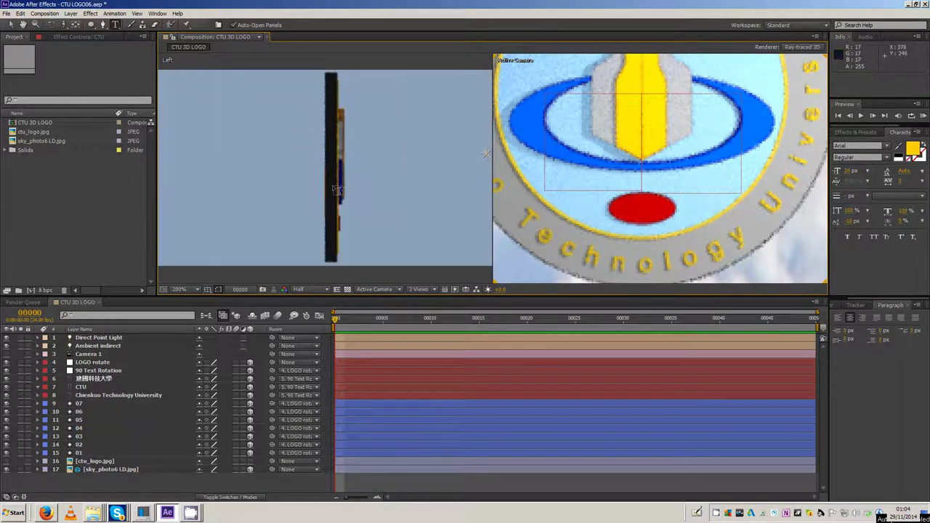
# In the Left view, push CTU forward in Z and centre it on the ellipse, then return to 1 View
pyautogui.click(93, 364)
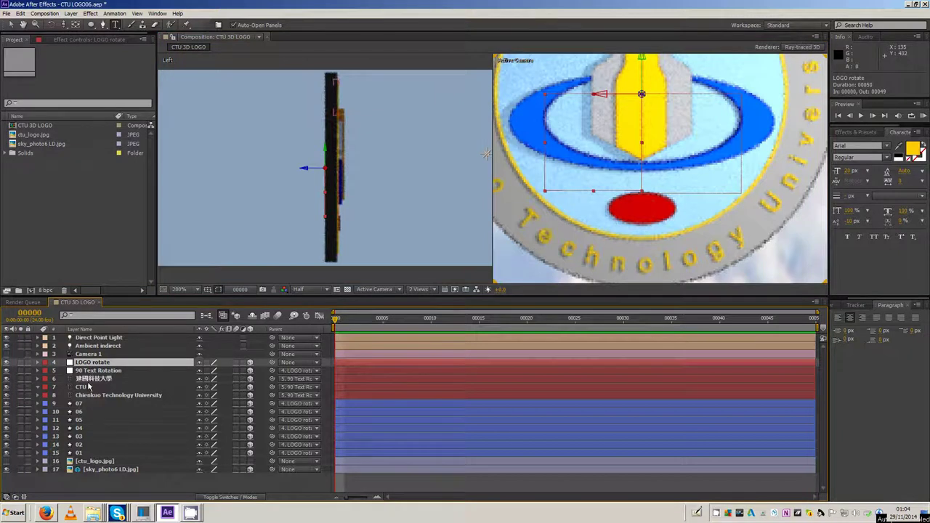
pyautogui.click(88, 387)
pyautogui.click(344, 227)
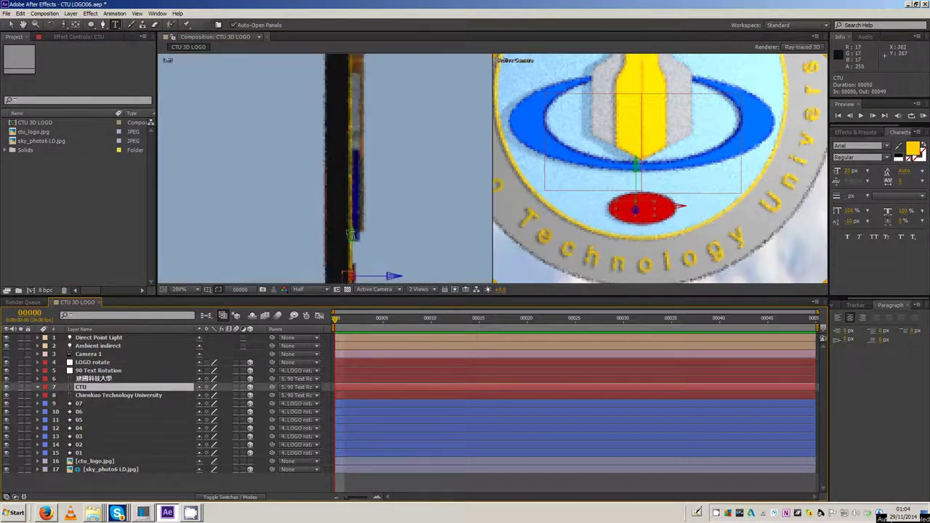
pyautogui.moveTo(364, 260); pyautogui.dragTo(331, 177)
pyautogui.scroll(2, 331, 178)
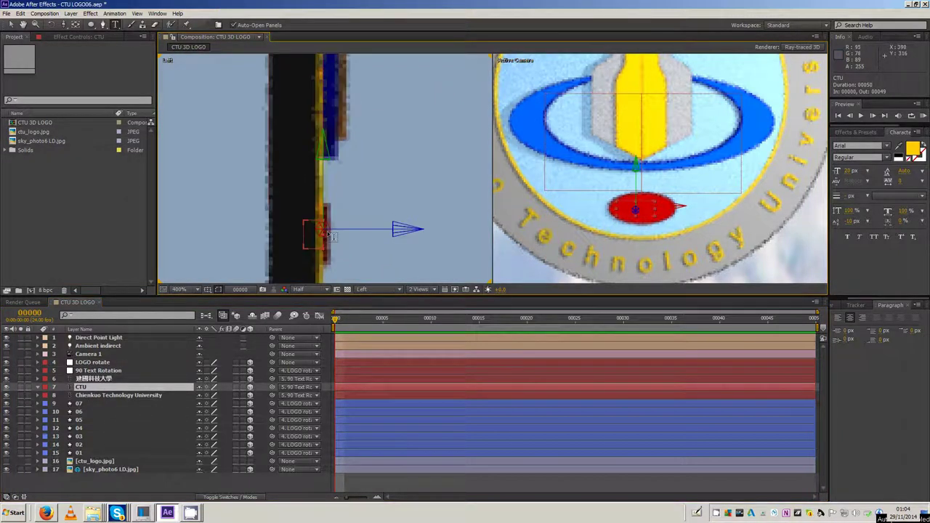
pyautogui.click(11, 25)
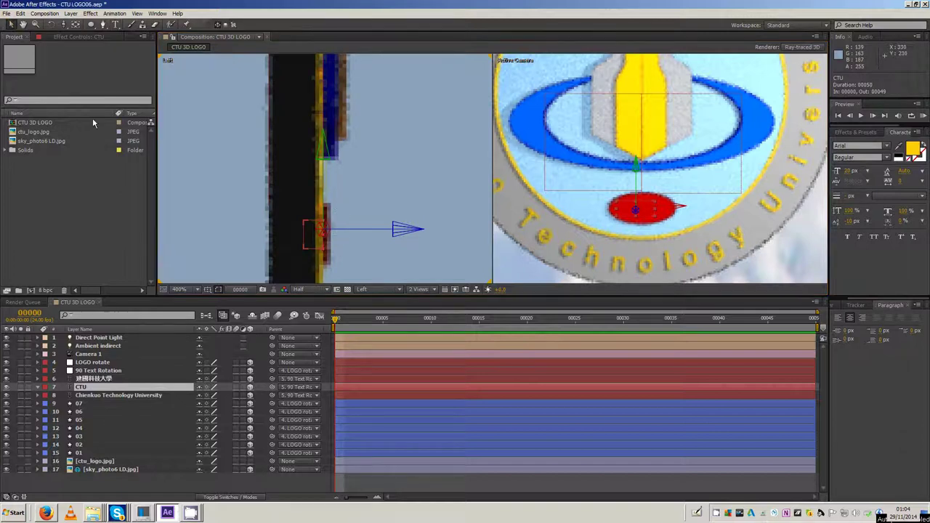
pyautogui.moveTo(397, 231); pyautogui.dragTo(406, 231)
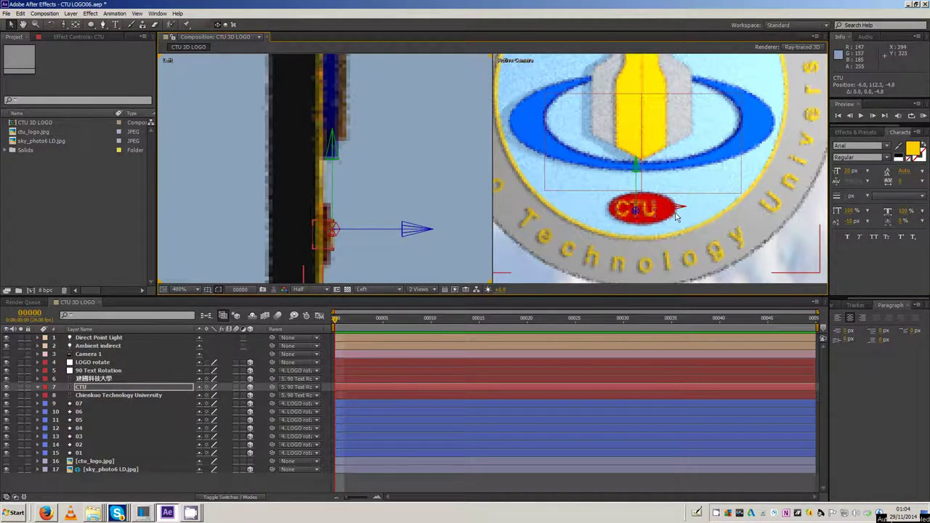
pyautogui.moveTo(681, 209); pyautogui.dragTo(685, 208)
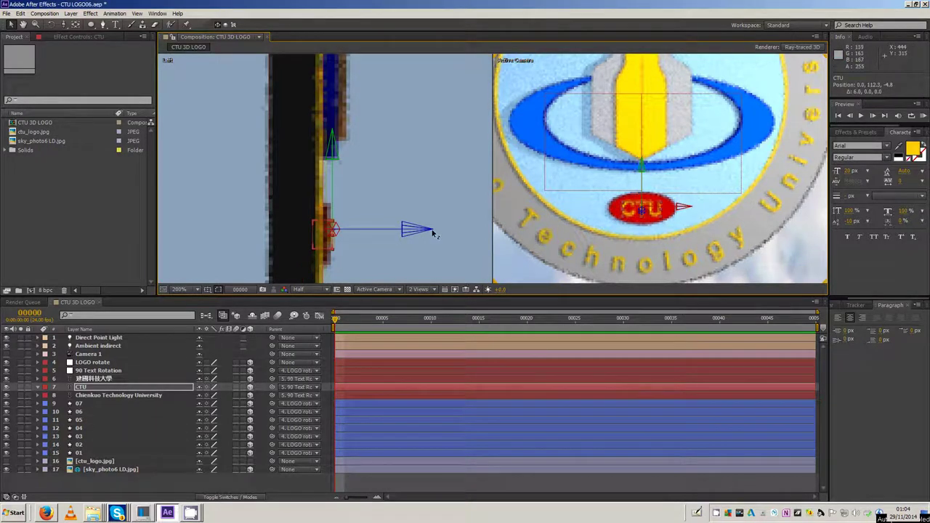
pyautogui.scroll(-3, 431, 232)
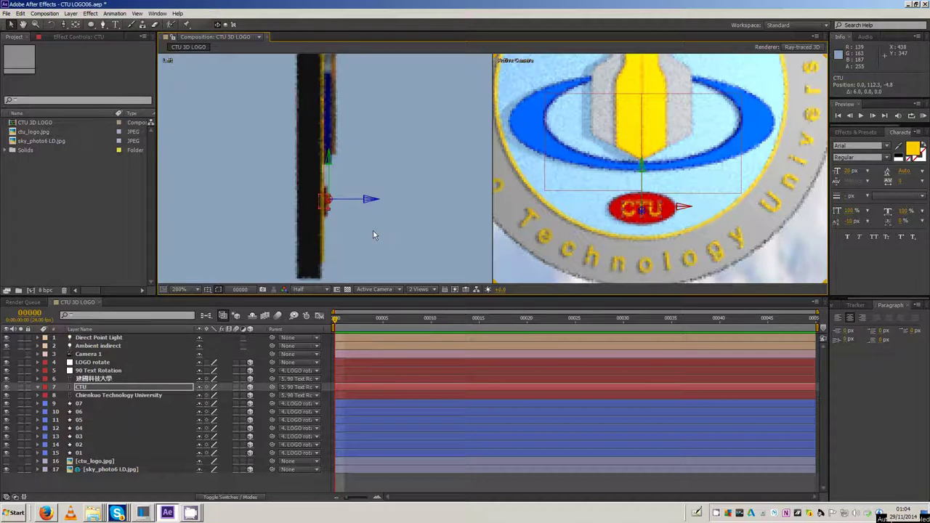
pyautogui.click(421, 289)
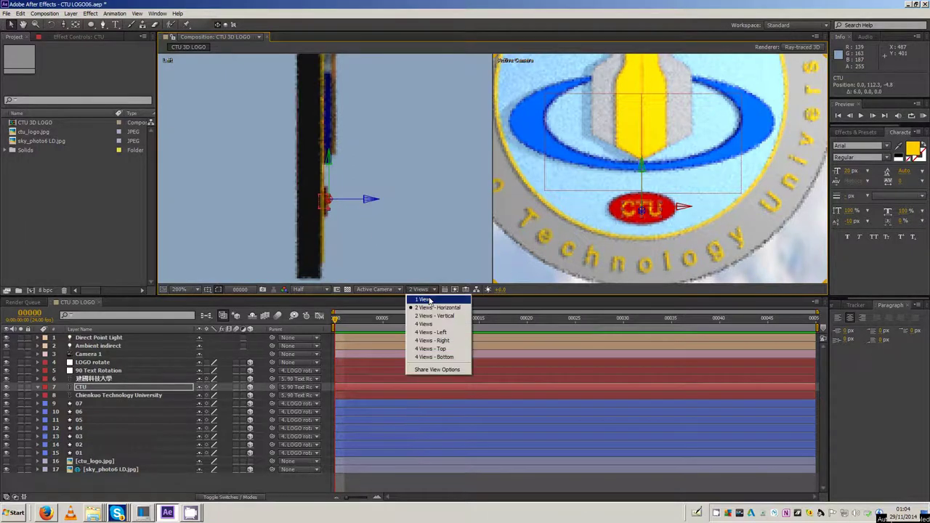
pyautogui.click(432, 302)
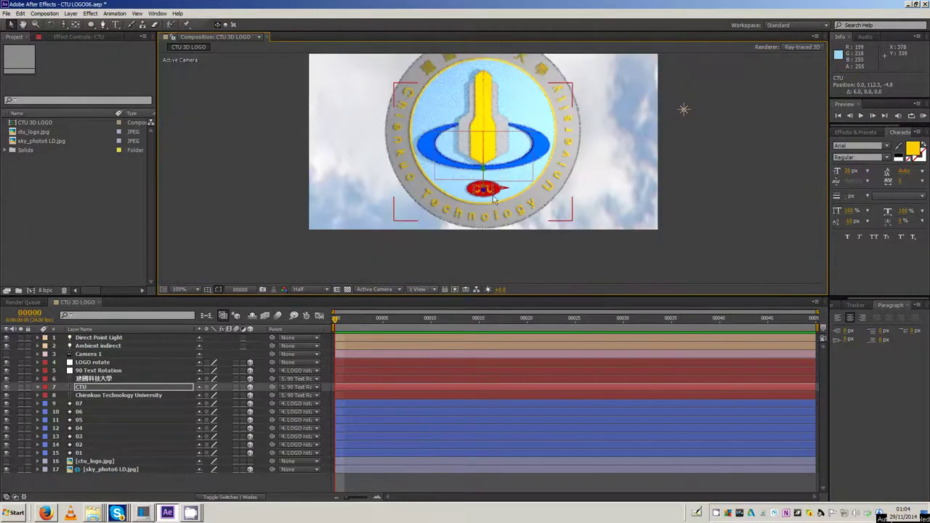
# Turn Camera 1 on and set its Focus Distance to 610 pixels, fitting the comp to the viewer
pyautogui.click(7, 354)
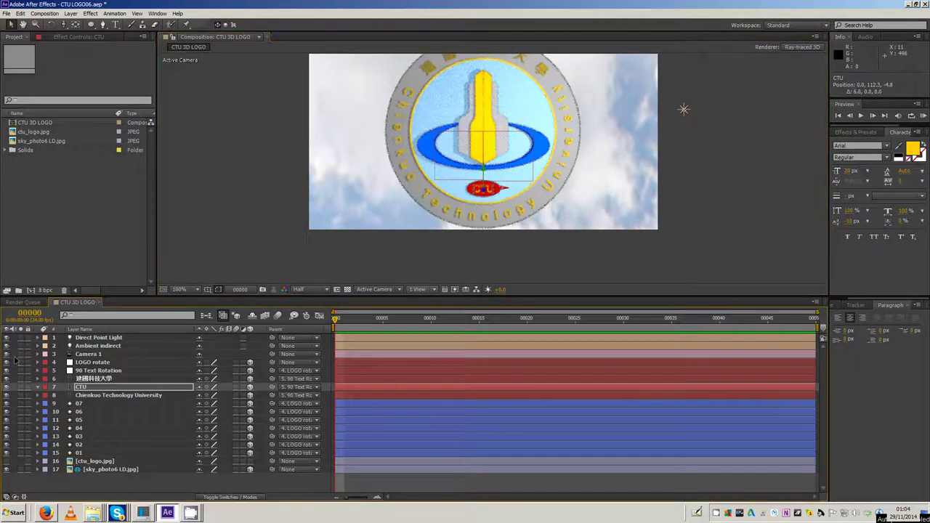
pyautogui.click(86, 355)
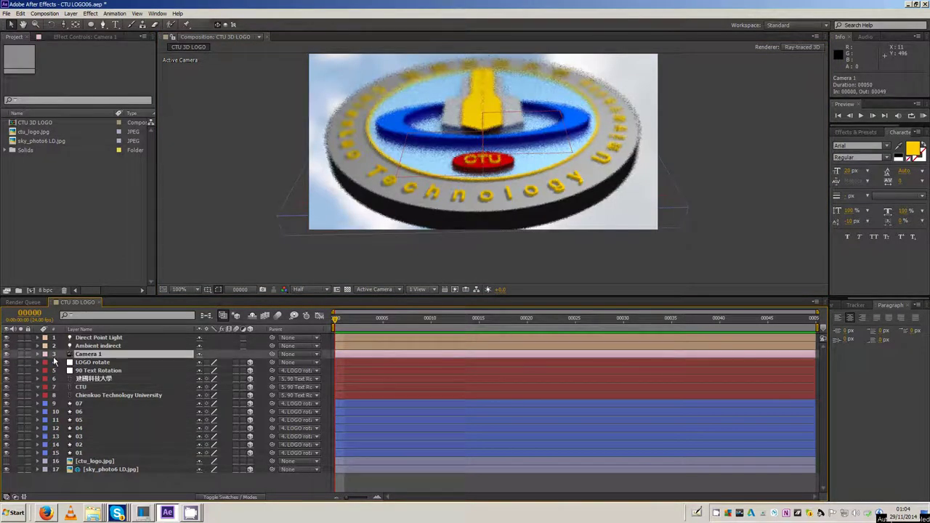
pyautogui.click(38, 353)
pyautogui.click(47, 370)
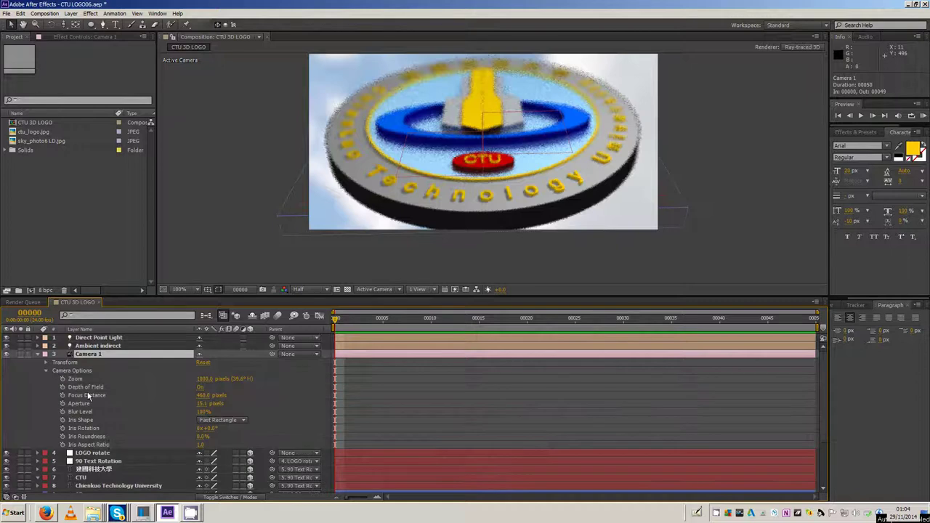
pyautogui.moveTo(203, 402); pyautogui.dragTo(279, 403)
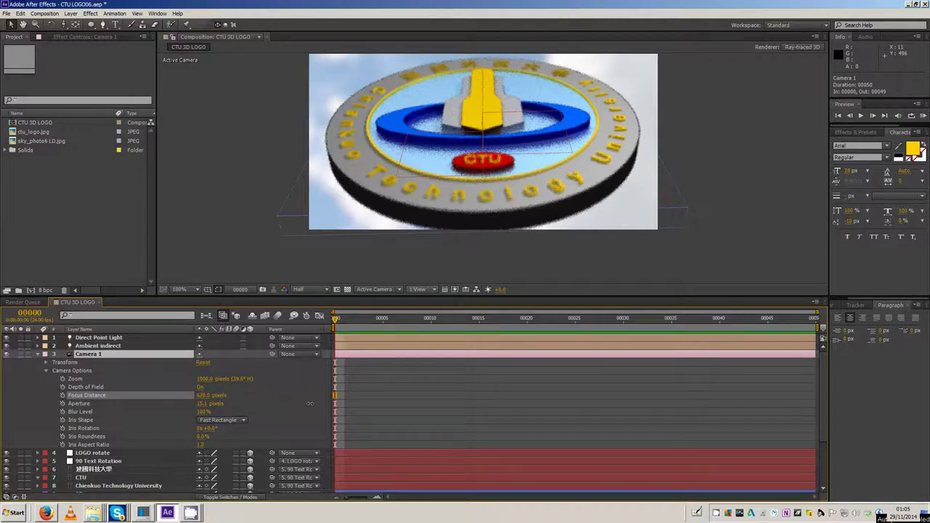
pyautogui.moveTo(282, 404); pyautogui.dragTo(238, 416)
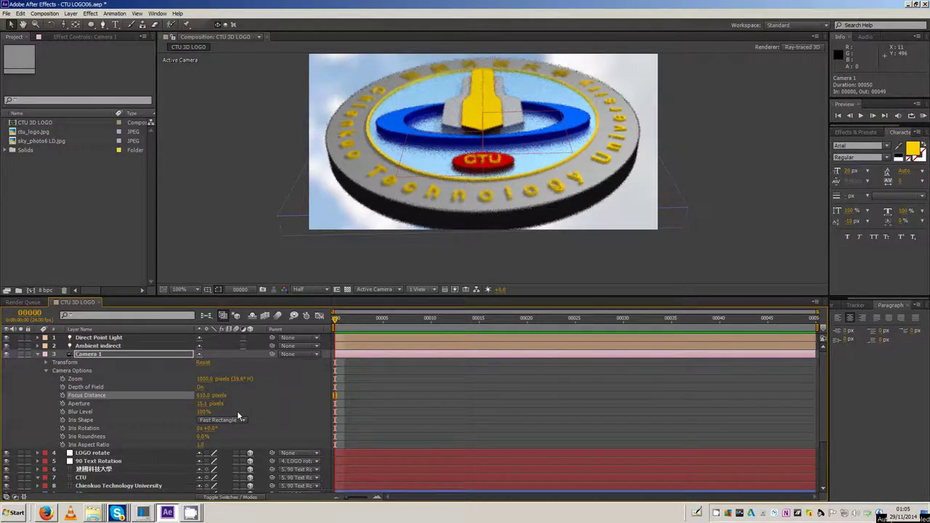
pyautogui.click(179, 290)
pyautogui.click(182, 298)
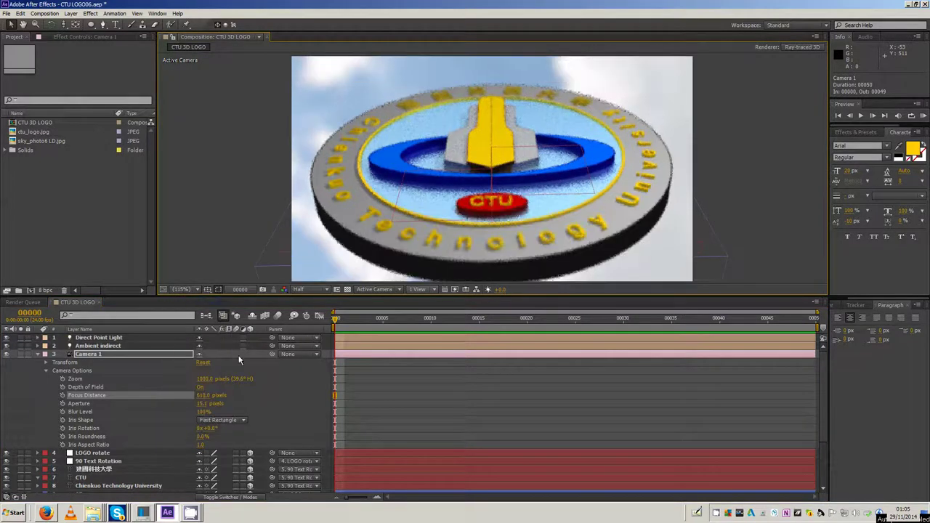
pyautogui.click(39, 356)
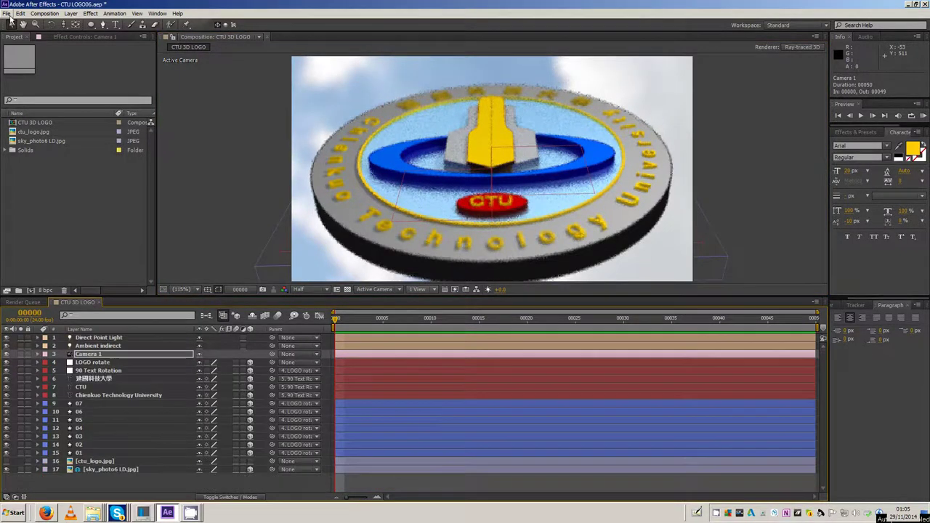
# Save the project as CTU LOGO07.aep
pyautogui.click(6, 13)
pyautogui.moveTo(109, 85)
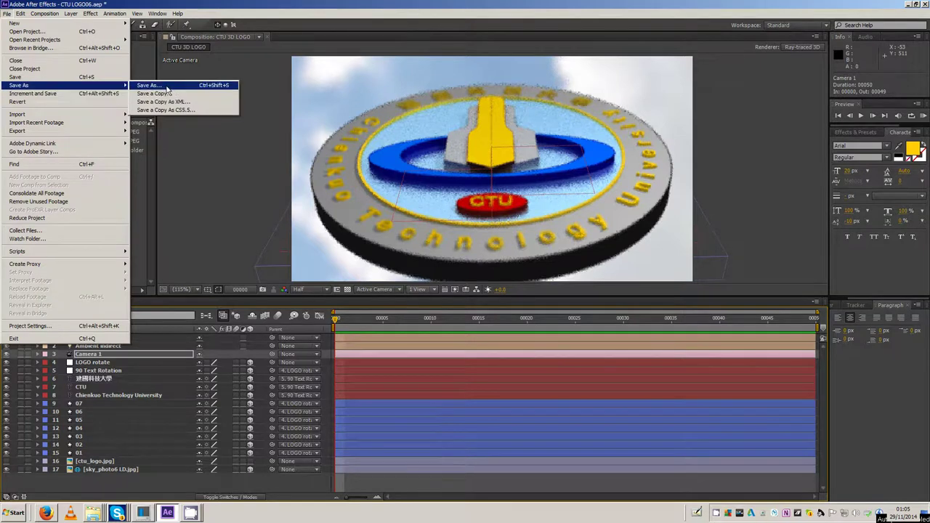
pyautogui.click(149, 85)
pyautogui.click(93, 296)
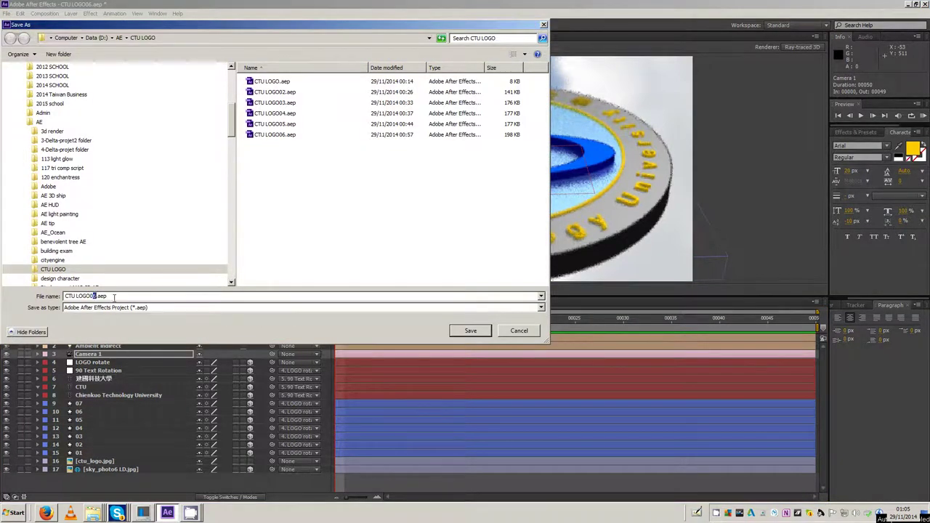
pyautogui.write('7')
pyautogui.click(476, 332)
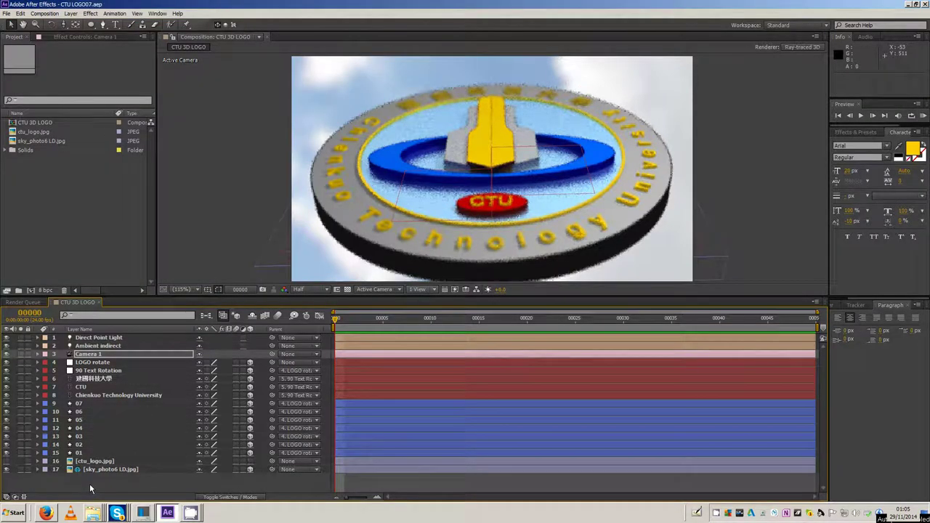
pyautogui.click(90, 486)
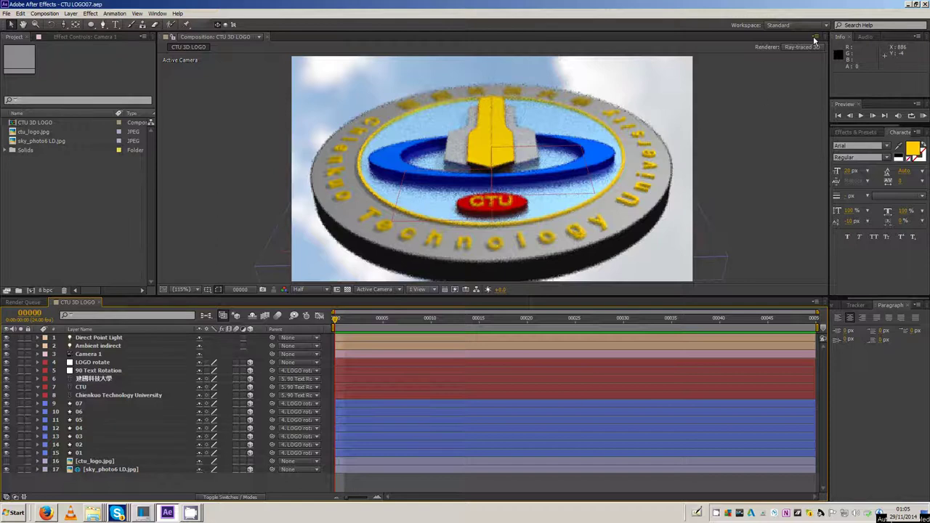
# Add the CTU 3D LOGO comp to the Render Queue with JPEG Sequence output
pyautogui.click(59, 123)
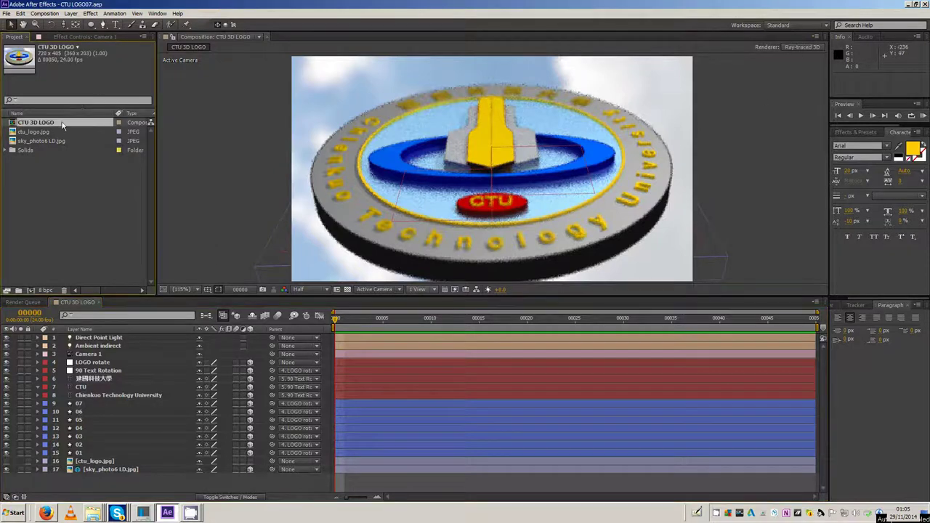
pyautogui.click(45, 13)
pyautogui.click(58, 70)
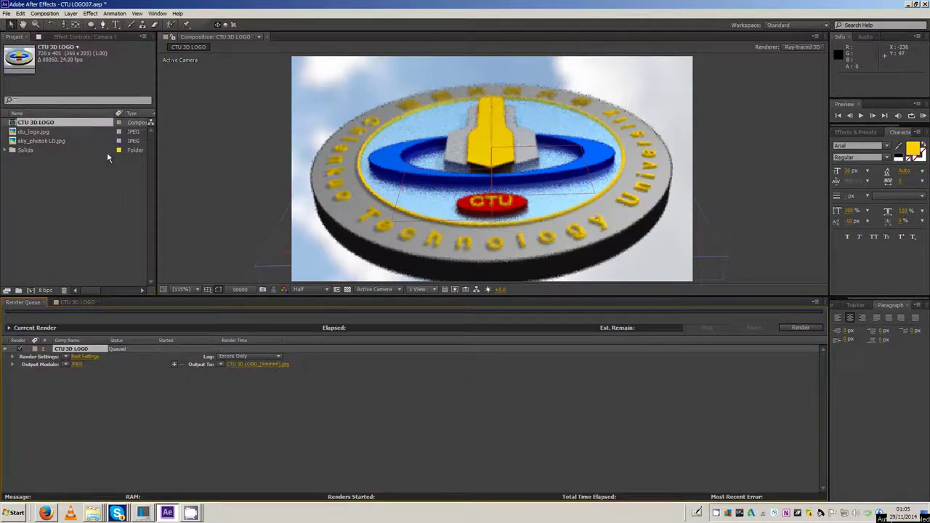
pyautogui.click(81, 401)
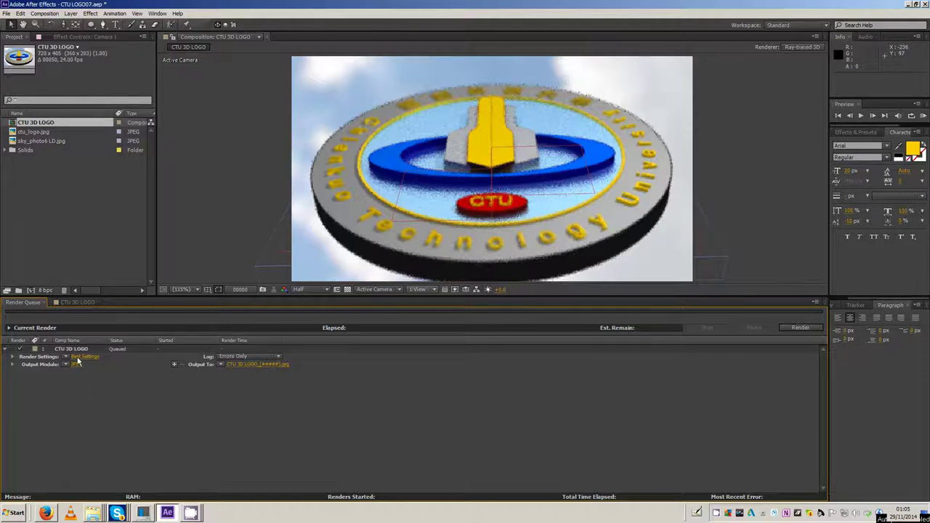
pyautogui.click(76, 365)
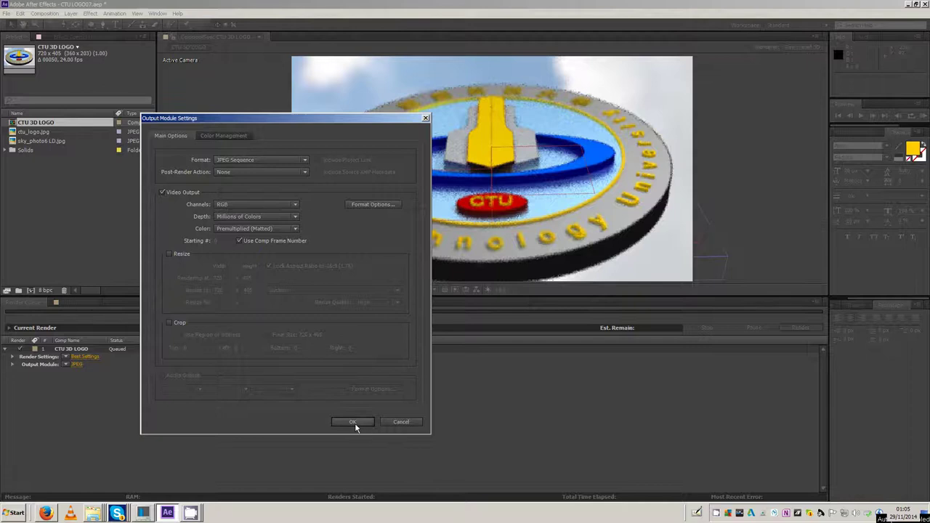
pyautogui.click(354, 423)
# Set Render Settings to a Custom time span with a duration of 1 frame
pyautogui.click(90, 358)
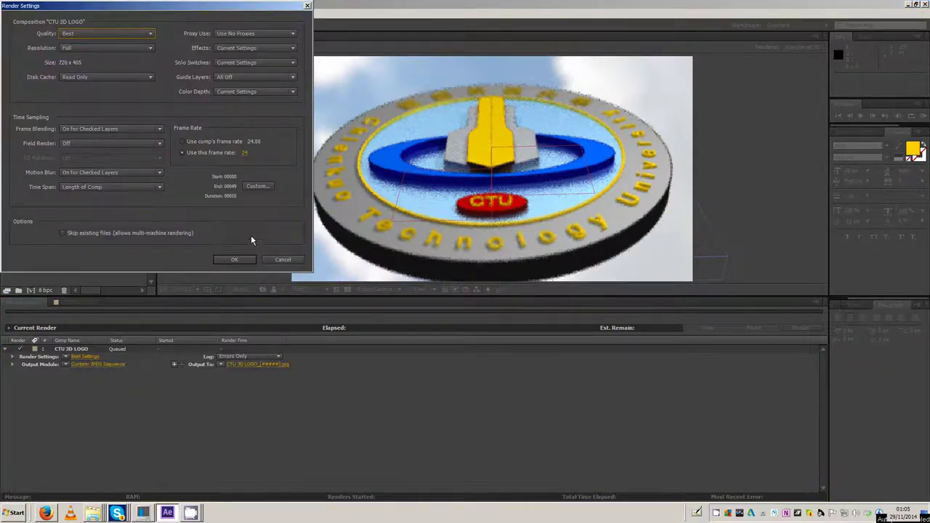
pyautogui.click(256, 191)
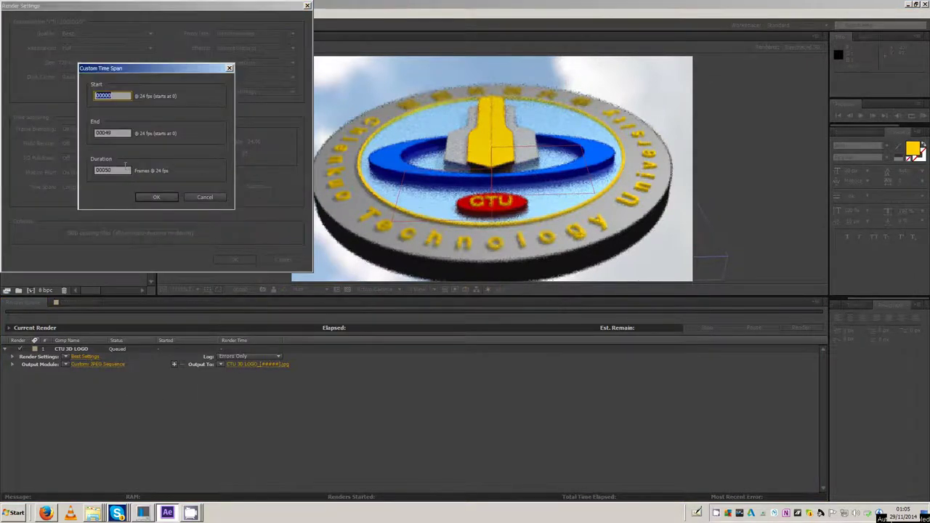
pyautogui.click(120, 171)
pyautogui.write('1')
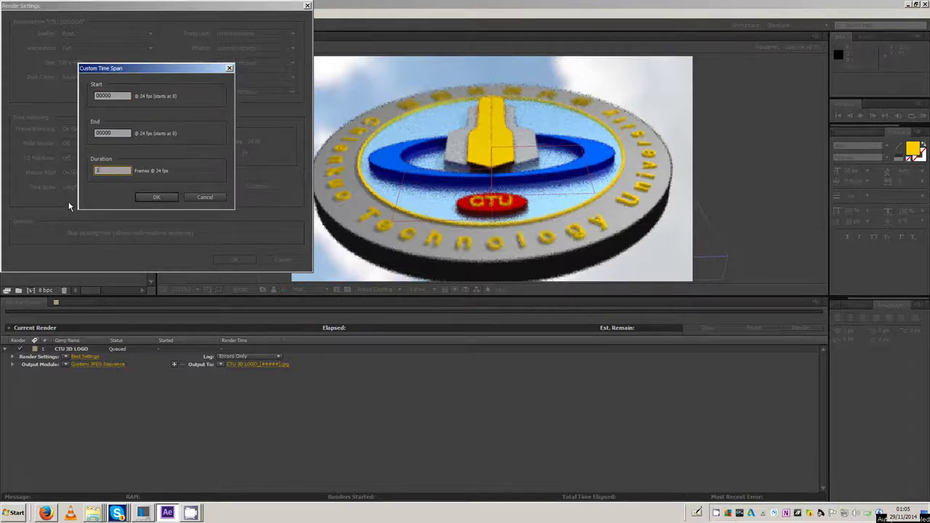
pyautogui.click(167, 198)
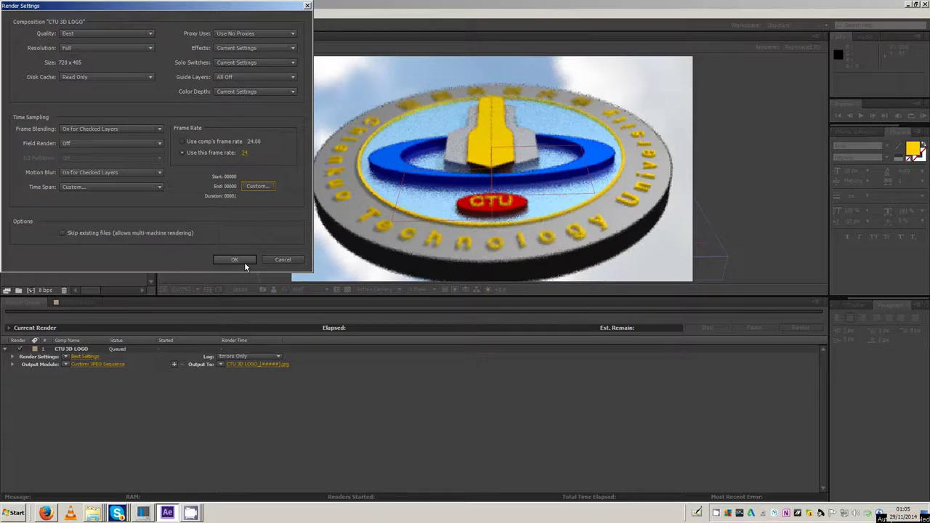
pyautogui.click(244, 261)
# Choose the output folder for the CTU 3D LOGO_[#####].jpg frames
pyautogui.click(246, 365)
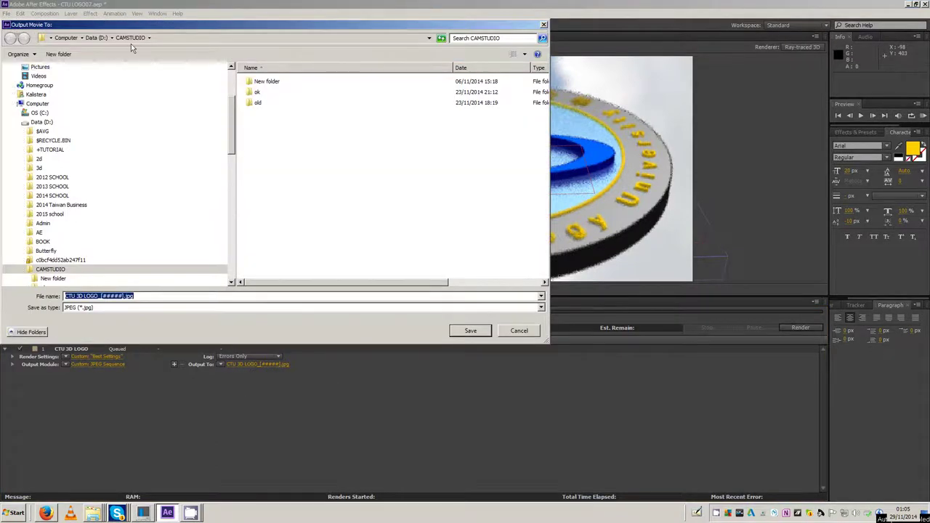
pyautogui.click(99, 40)
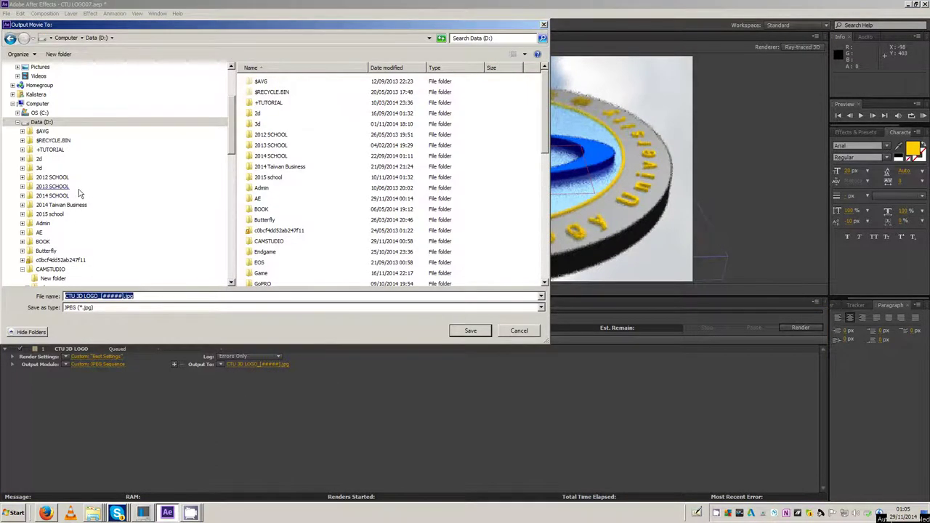
pyautogui.click(10, 38)
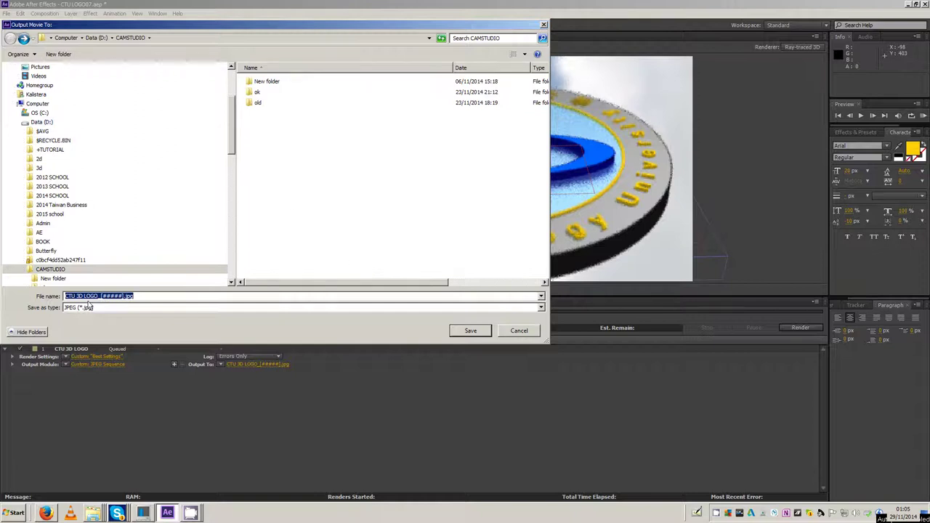
pyautogui.click(465, 332)
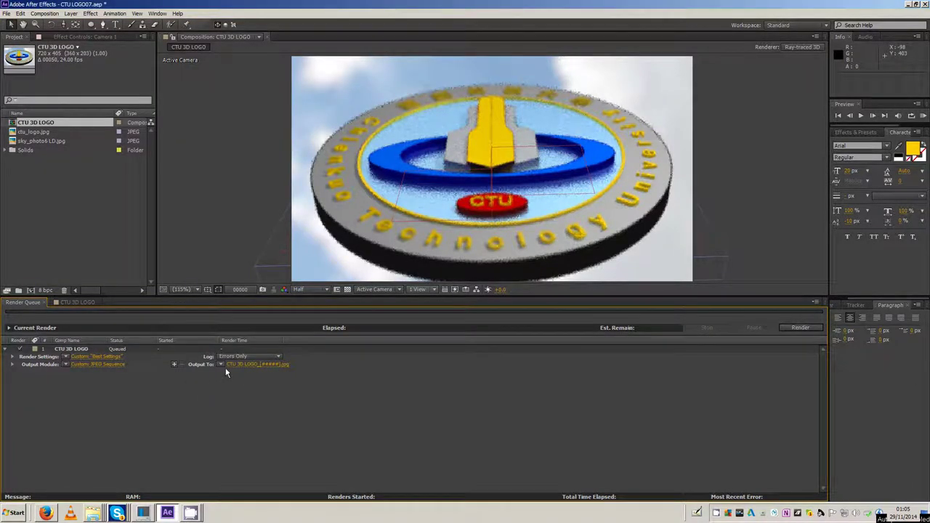
pyautogui.click(6, 13)
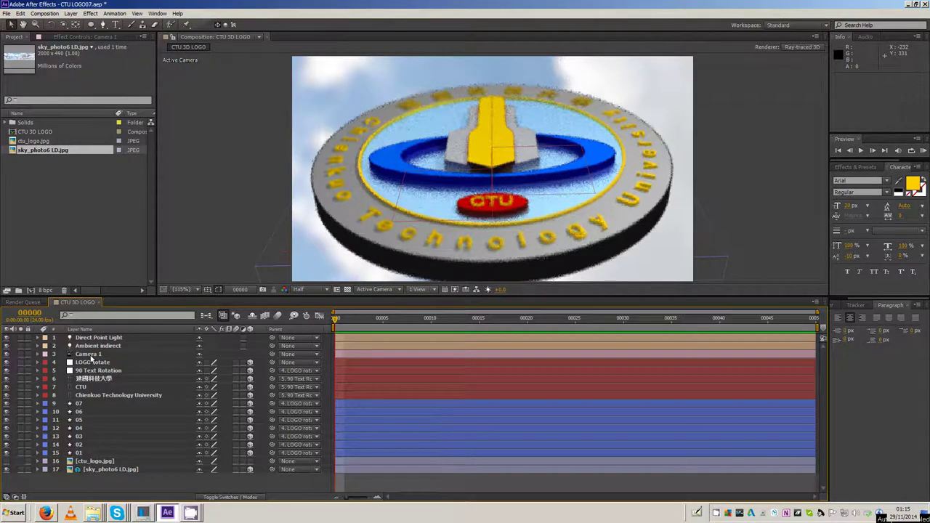
# Expand layer 01 and reveal its Geometry Options, collapsing its Material Options
pyautogui.click(80, 453)
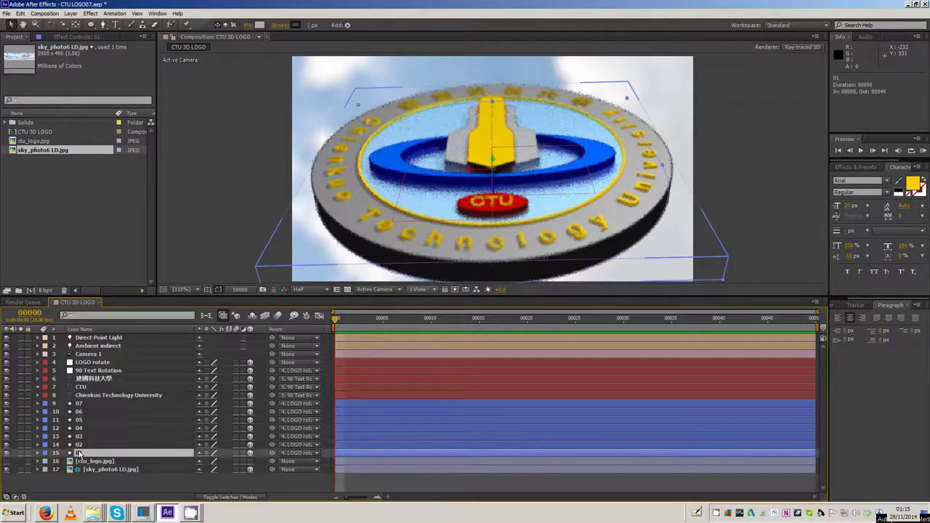
pyautogui.click(38, 452)
pyautogui.scroll(-1, 77, 433)
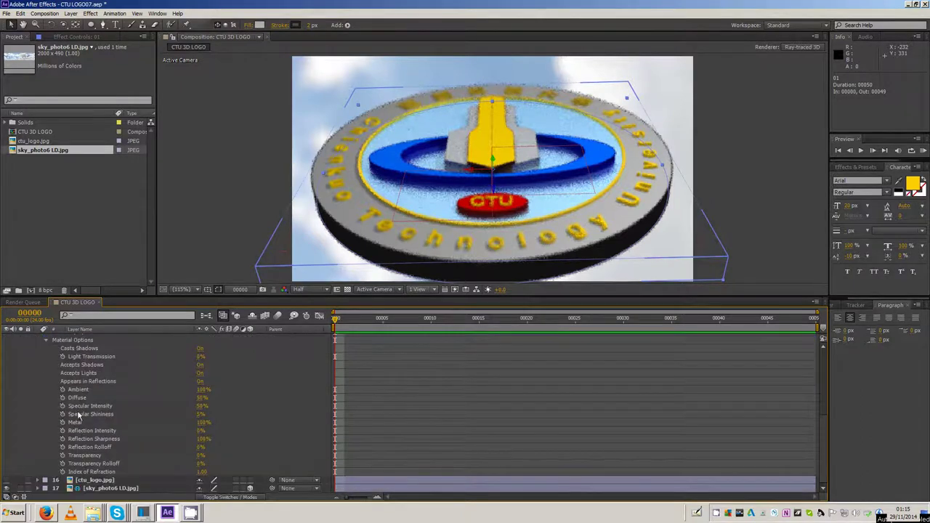
pyautogui.click(46, 341)
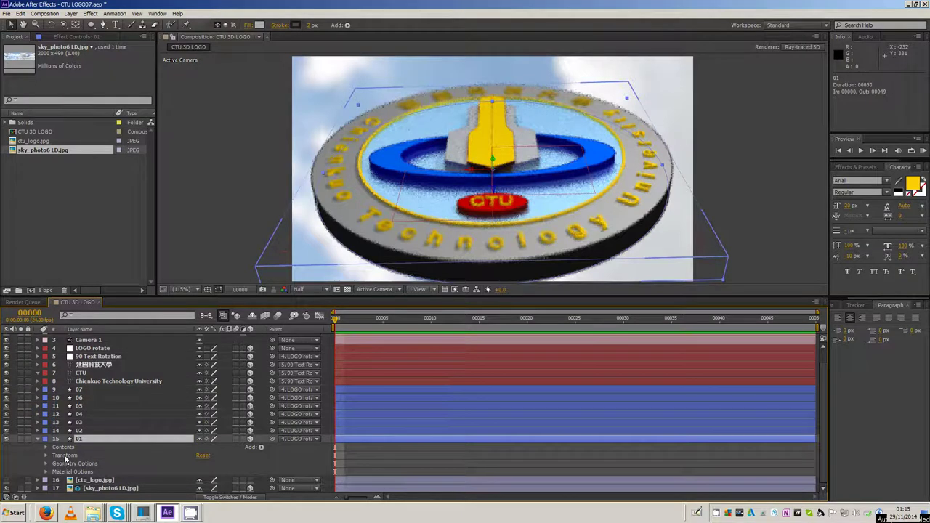
pyautogui.click(45, 463)
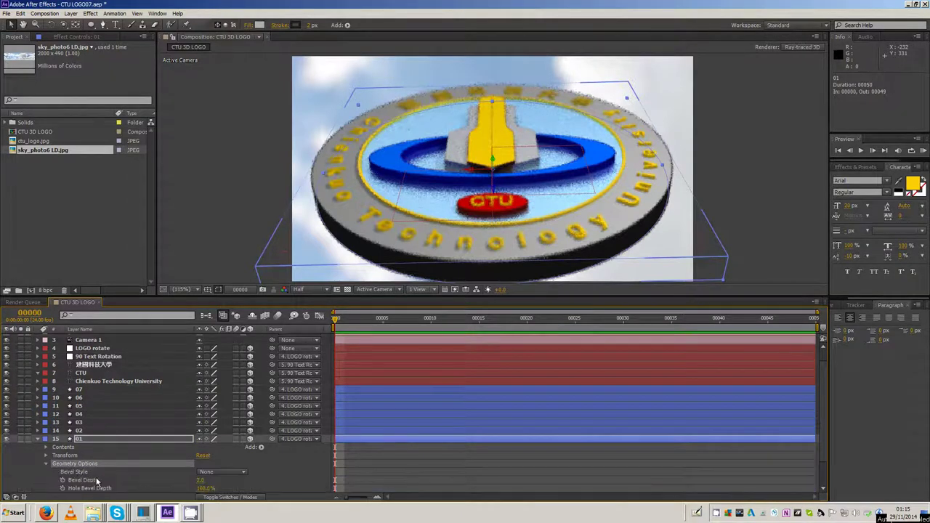
pyautogui.scroll(-1, 165, 471)
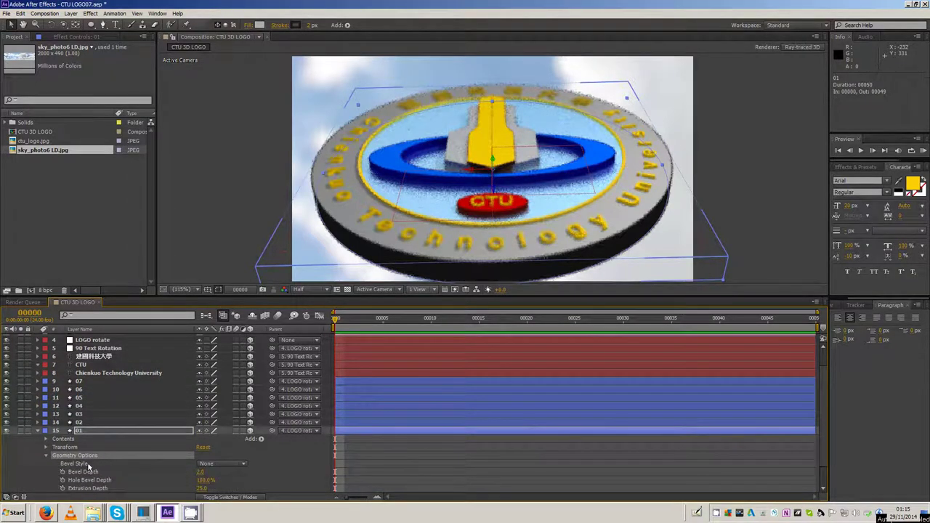
pyautogui.scroll(-3, 123, 458)
# Give layer 01 a Convex bevel and increase its Bevel Depth
pyautogui.click(220, 439)
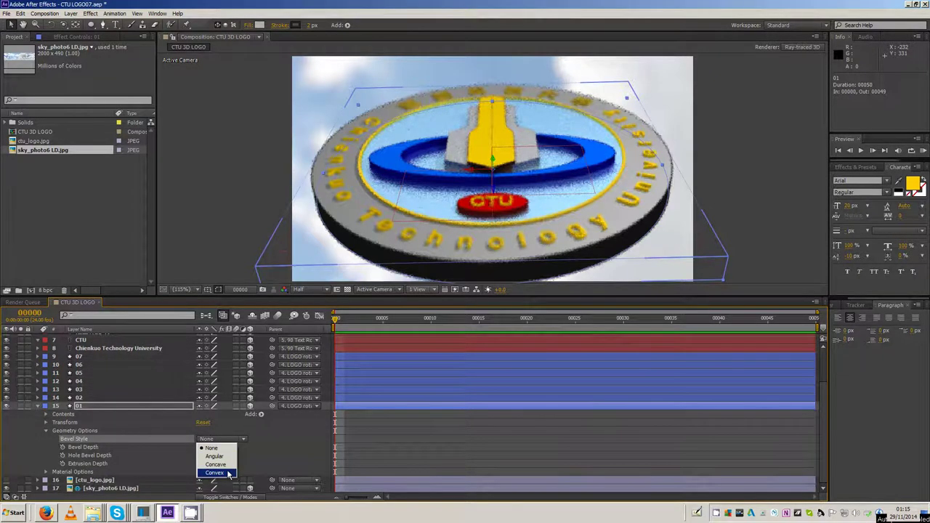
pyautogui.click(215, 473)
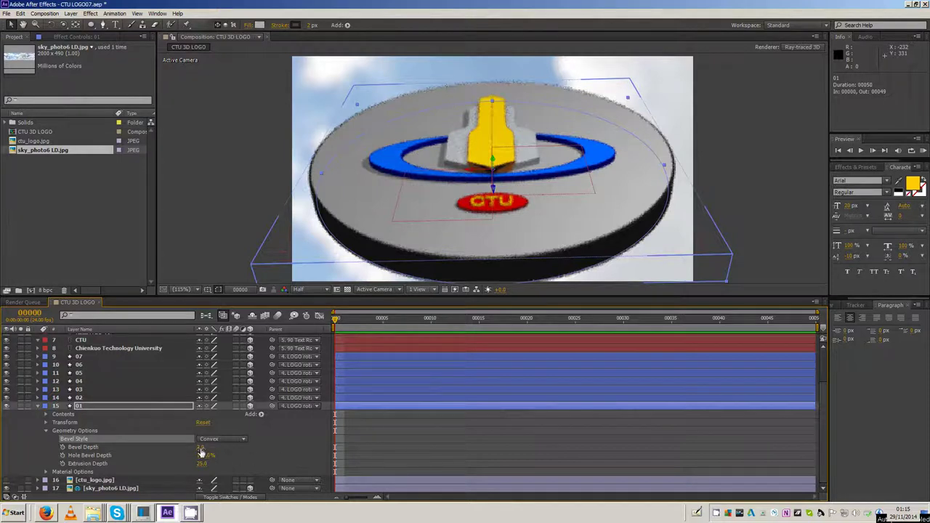
pyautogui.moveTo(201, 452); pyautogui.dragTo(212, 449)
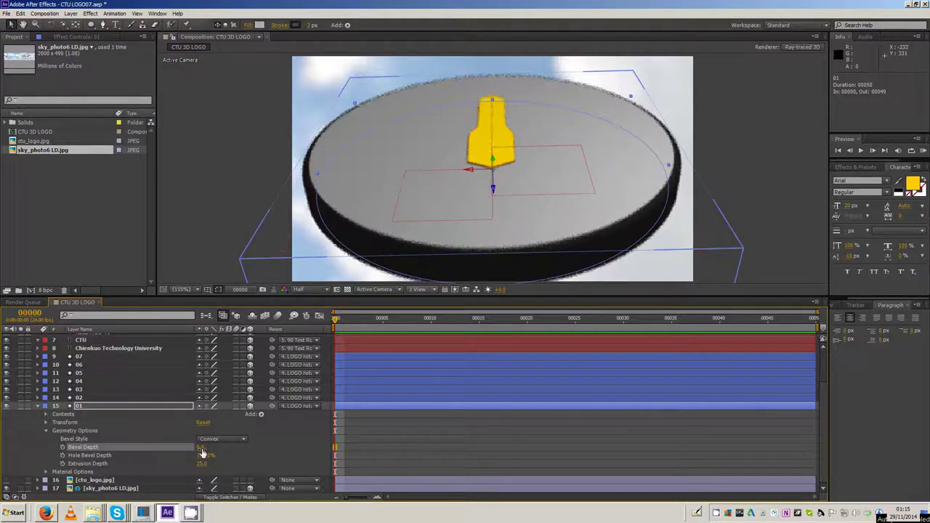
pyautogui.moveTo(203, 451); pyautogui.dragTo(240, 449)
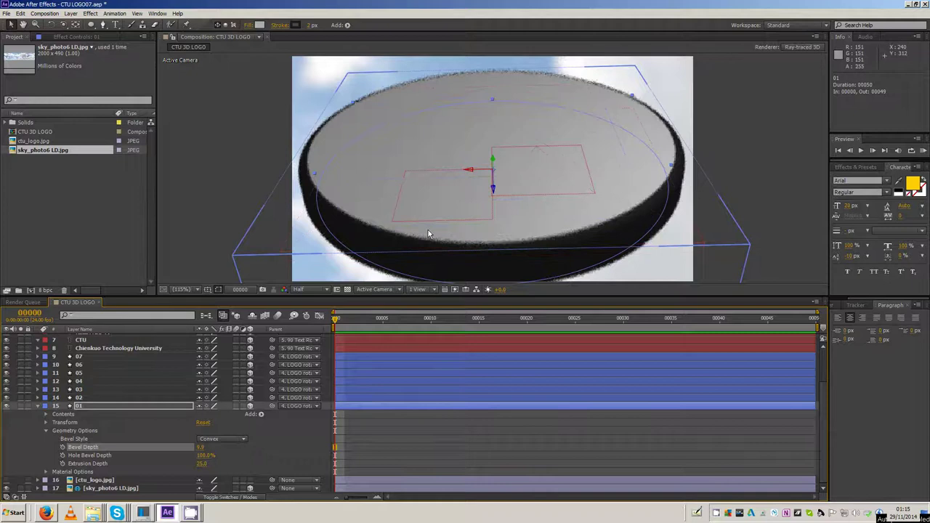
# Orbit the camera while trying Angular and Concave bevels, settling on Angular
pyautogui.click(64, 25)
pyautogui.moveTo(436, 198)
pyautogui.mouseDown()
pyautogui.moveTo(436, 175)
pyautogui.moveTo(408, 158)
pyautogui.moveTo(428, 141)
pyautogui.moveTo(436, 218)
pyautogui.mouseUp()
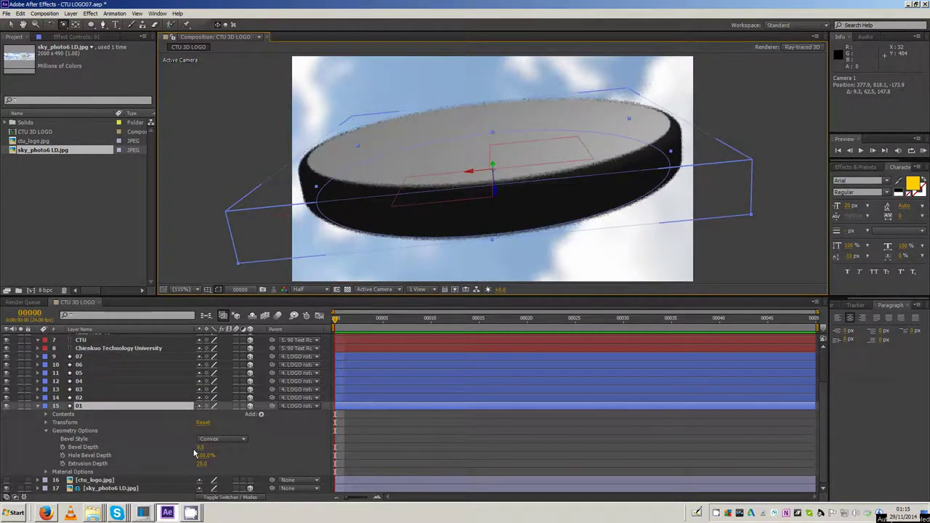
pyautogui.click(219, 439)
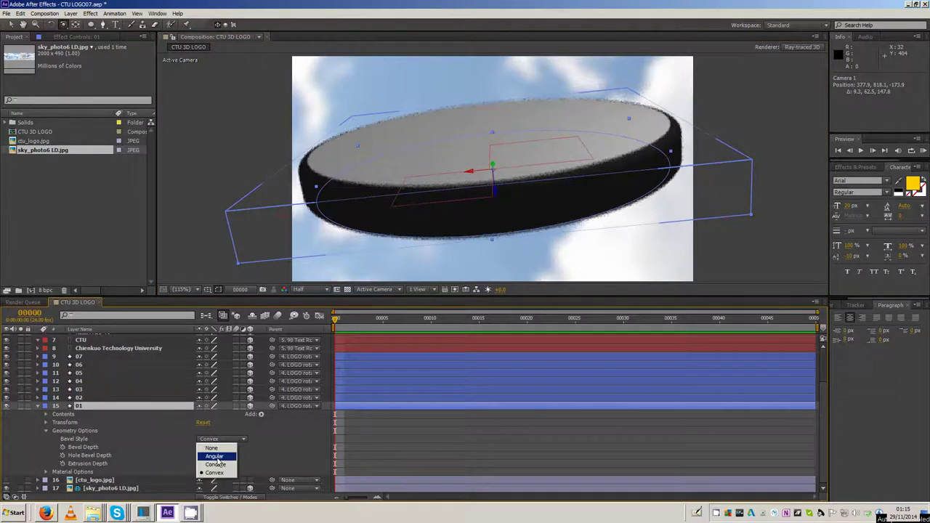
pyautogui.click(216, 457)
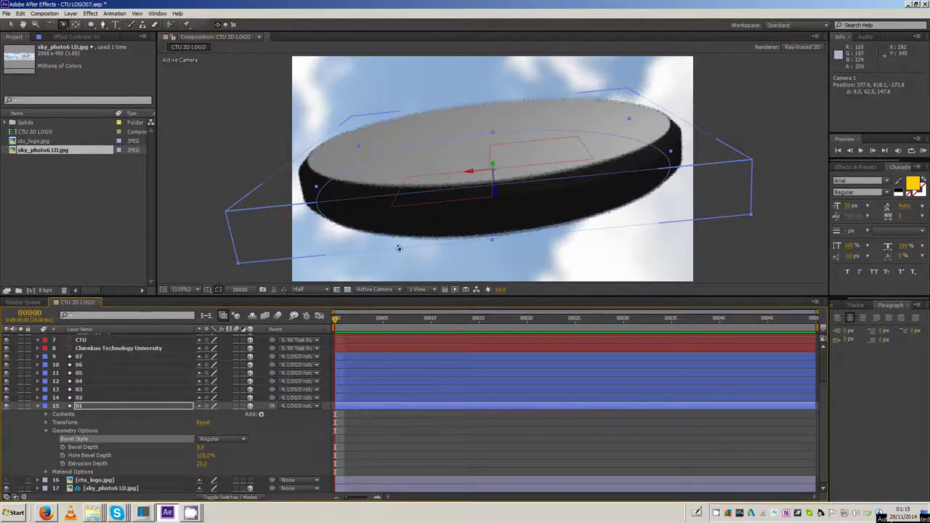
pyautogui.moveTo(396, 236); pyautogui.dragTo(426, 214)
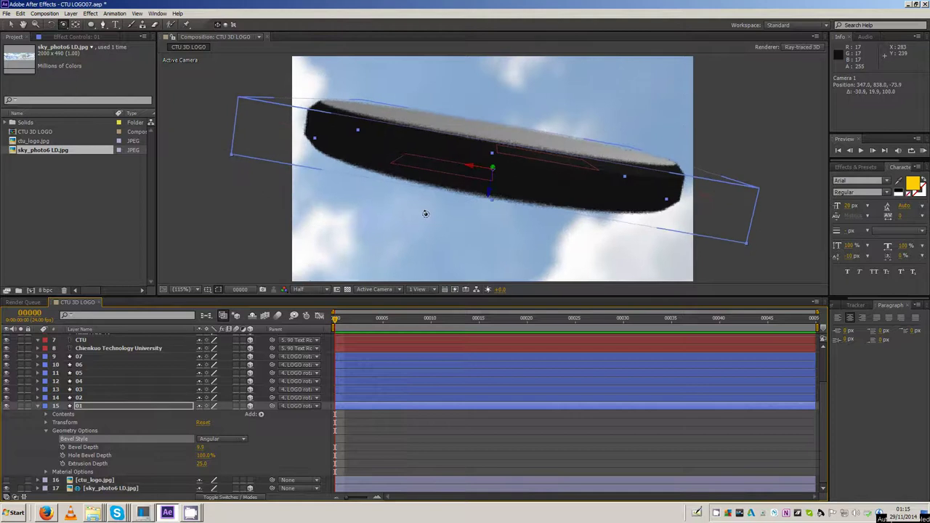
pyautogui.click(219, 439)
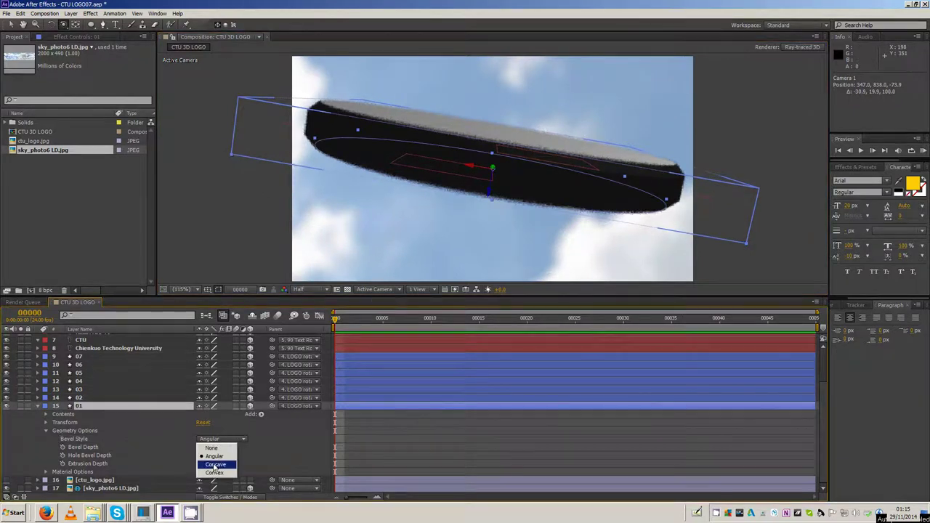
pyautogui.click(215, 464)
pyautogui.click(219, 439)
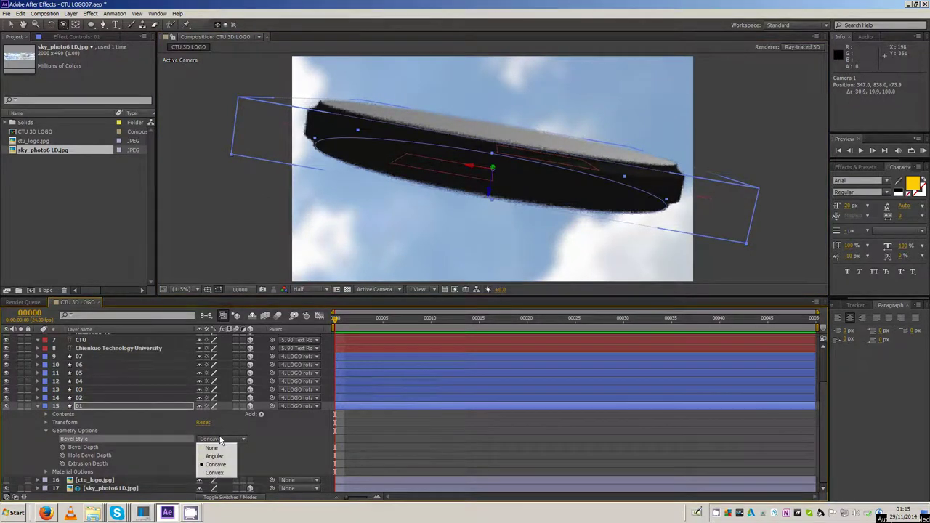
pyautogui.click(217, 456)
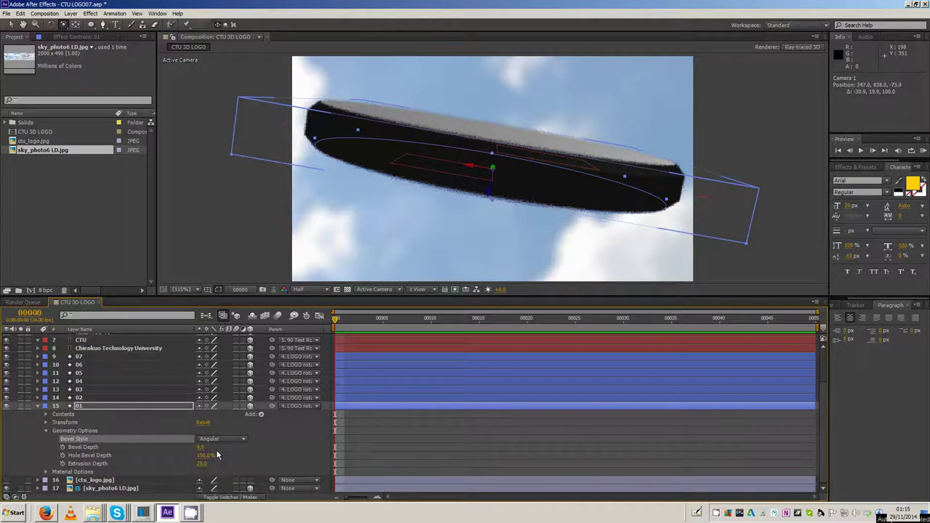
pyautogui.moveTo(403, 240)
pyautogui.mouseDown()
pyautogui.moveTo(396, 261)
pyautogui.moveTo(393, 252)
pyautogui.mouseUp()
# Try an Extrusion Depth of 10, settle on 5.0, then orbit around the disk
pyautogui.click(202, 463)
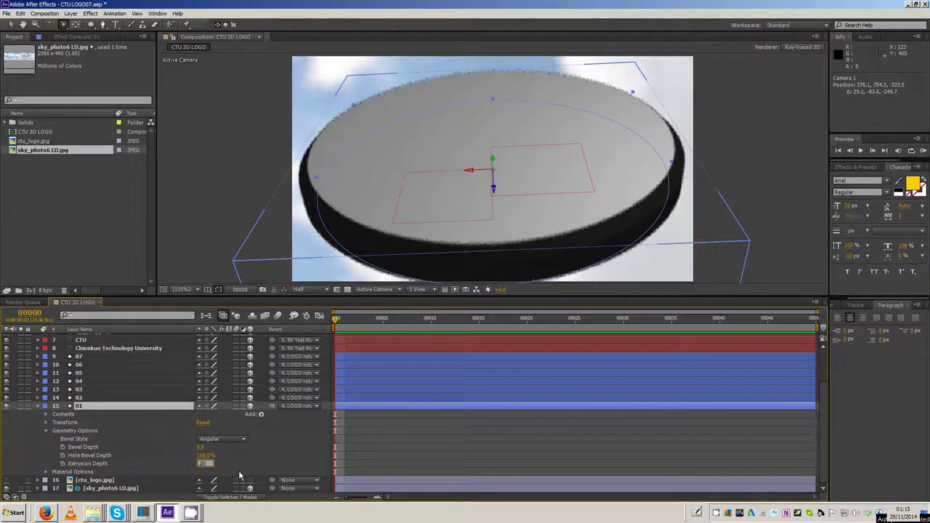
pyautogui.press('Return')
pyautogui.click(202, 464)
pyautogui.press('Return')
pyautogui.click(203, 464)
pyautogui.write('5')
pyautogui.press('Return')
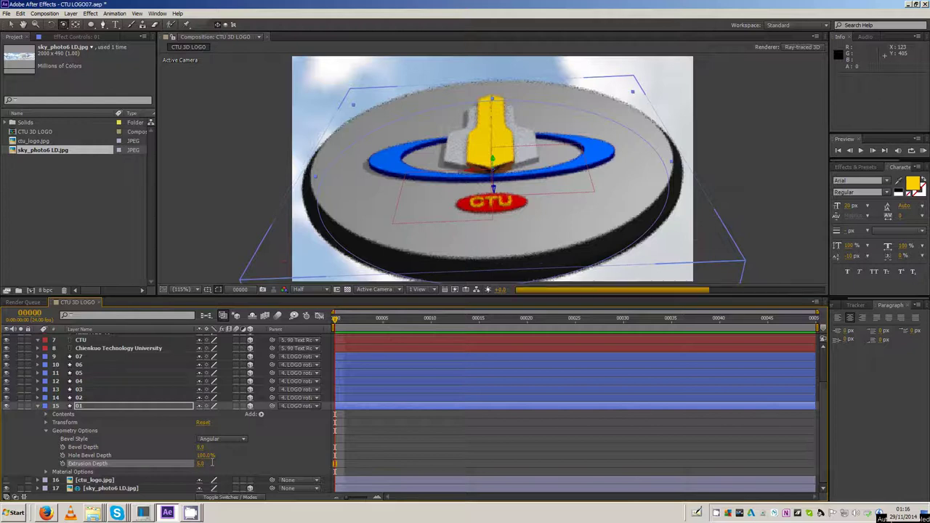
pyautogui.moveTo(427, 250)
pyautogui.mouseDown()
pyautogui.moveTo(419, 187)
pyautogui.moveTo(417, 230)
pyautogui.moveTo(431, 264)
pyautogui.mouseUp()
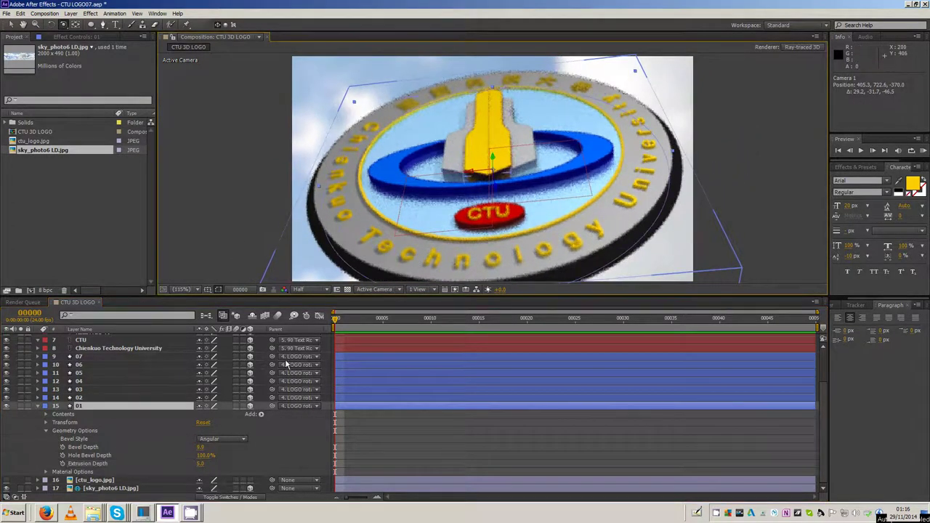
# Set layer 01's Reflection Intensity to 44% and Reflection Sharpness to 3%
pyautogui.click(80, 409)
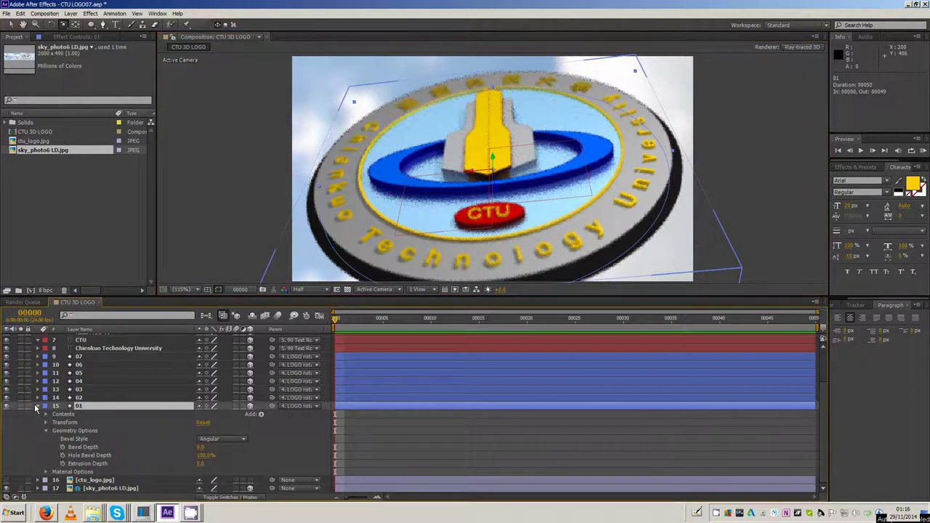
pyautogui.click(37, 408)
pyautogui.click(38, 457)
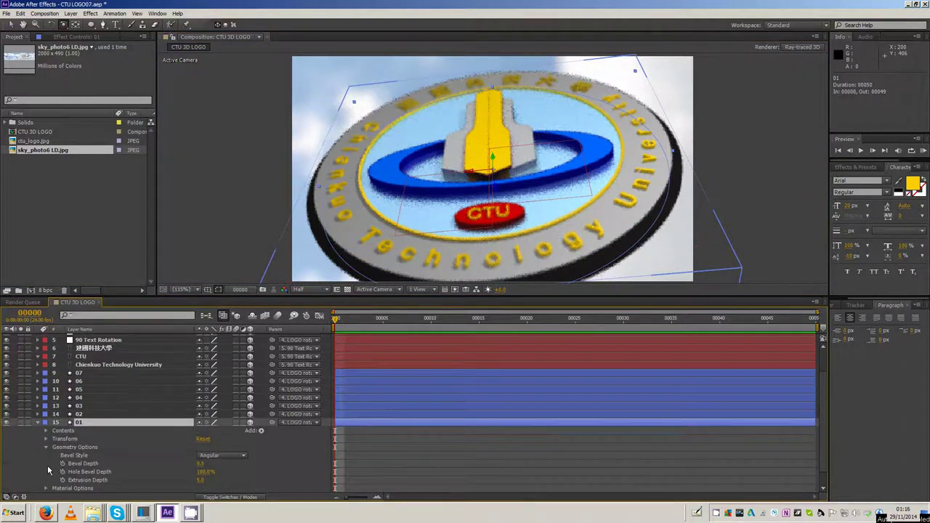
pyautogui.click(45, 448)
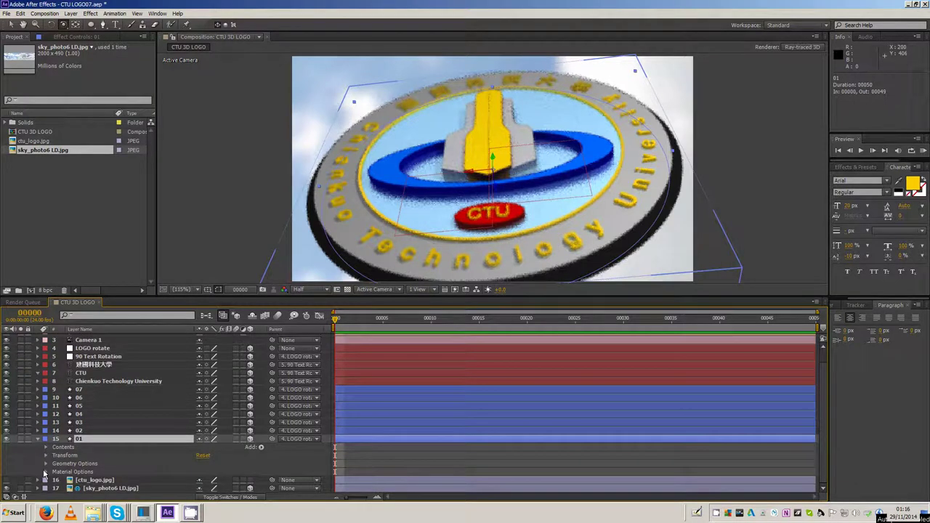
pyautogui.click(45, 471)
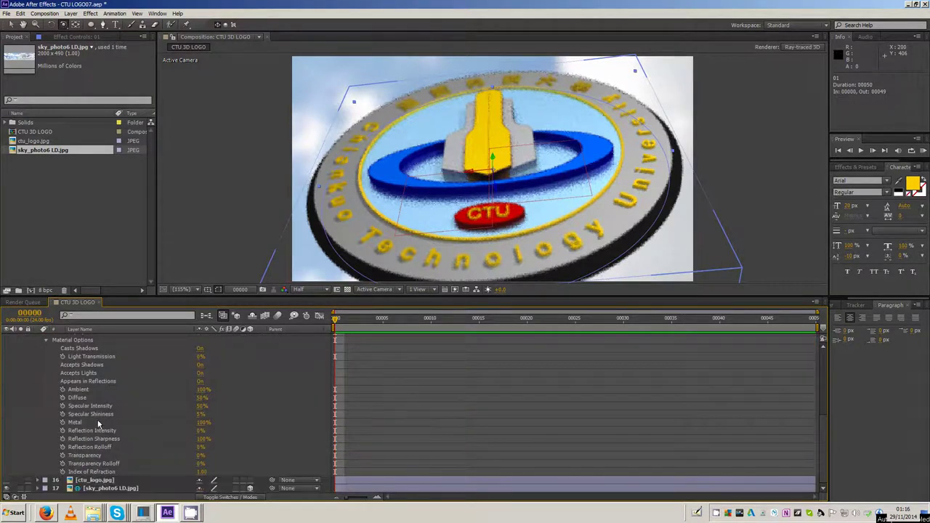
pyautogui.click(93, 431)
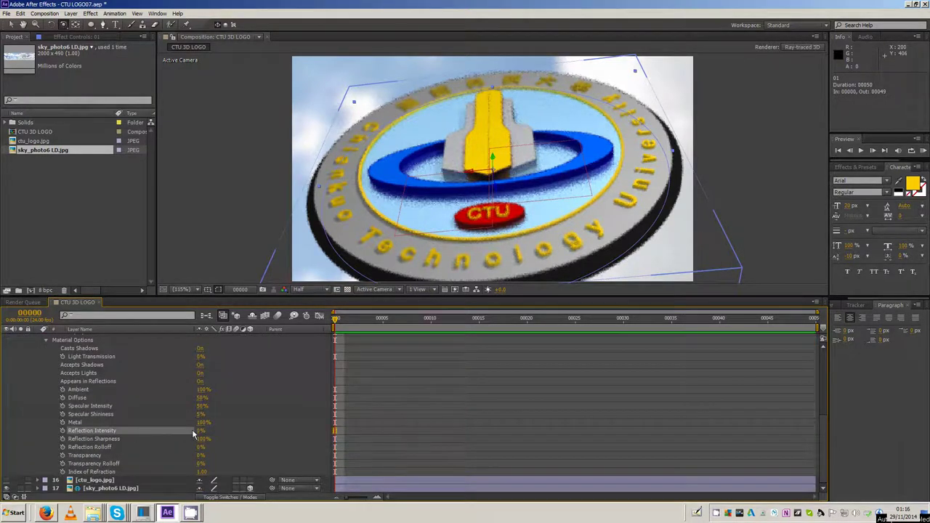
pyautogui.moveTo(199, 434); pyautogui.dragTo(218, 430)
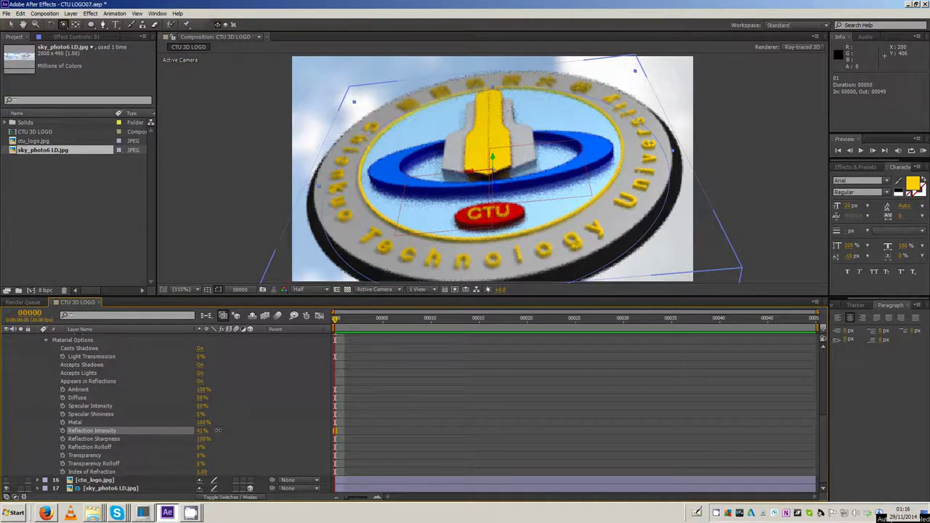
pyautogui.click(109, 440)
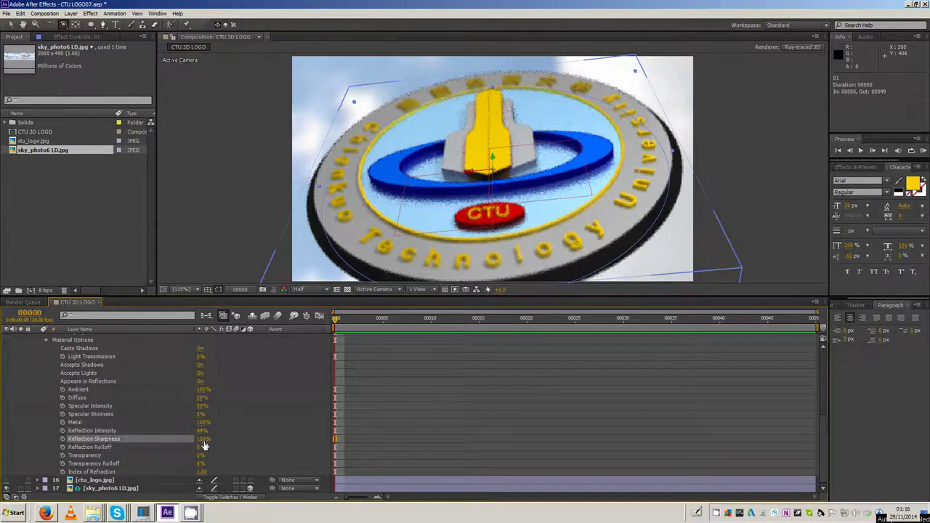
pyautogui.moveTo(204, 444); pyautogui.dragTo(194, 440)
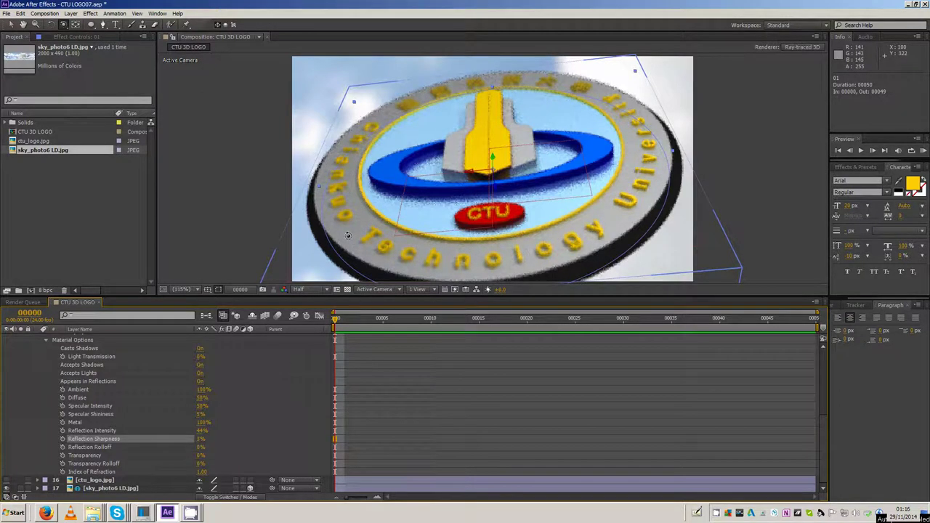
# Orbit Camera 1 to a lower, more frontal view of the logo
pyautogui.moveTo(339, 188)
pyautogui.mouseDown()
pyautogui.moveTo(371, 181)
pyautogui.moveTo(366, 169)
pyautogui.moveTo(333, 204)
pyautogui.mouseUp()
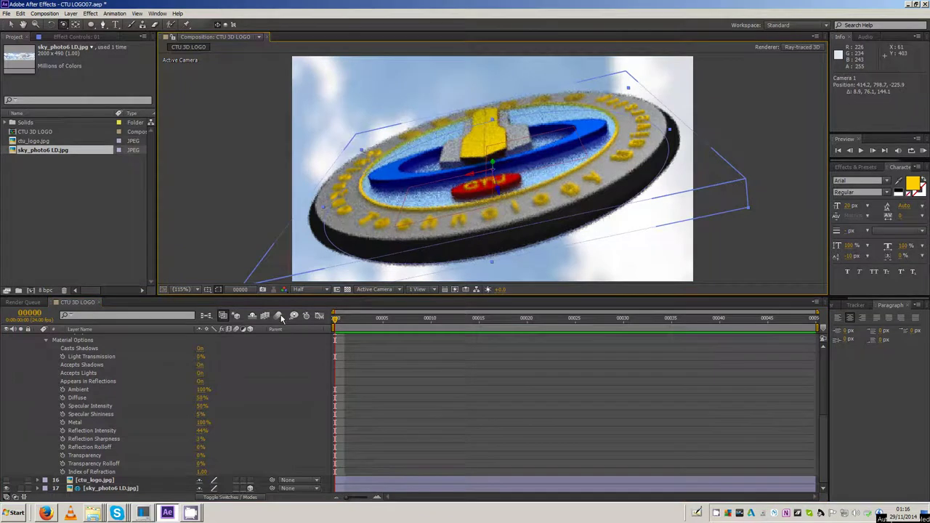
pyautogui.moveTo(559, 170); pyautogui.dragTo(554, 245)
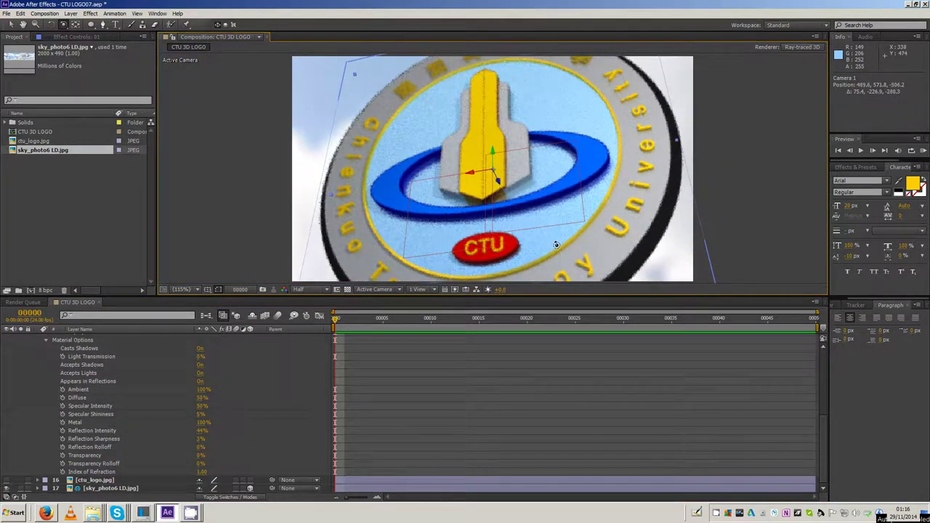
pyautogui.click(63, 24)
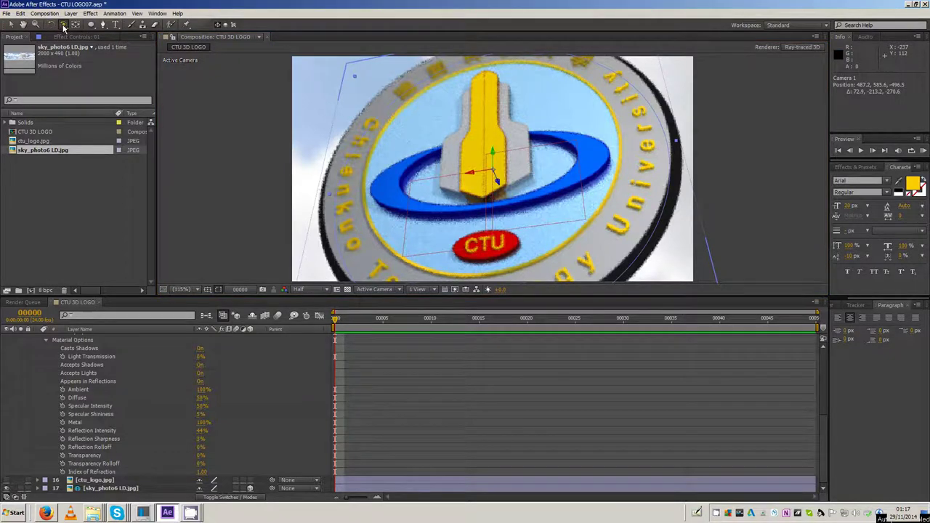
pyautogui.click(107, 55)
# Dolly Camera 1 in close to the logo centre and turn its Depth of Field Off
pyautogui.moveTo(619, 227); pyautogui.dragTo(637, 95)
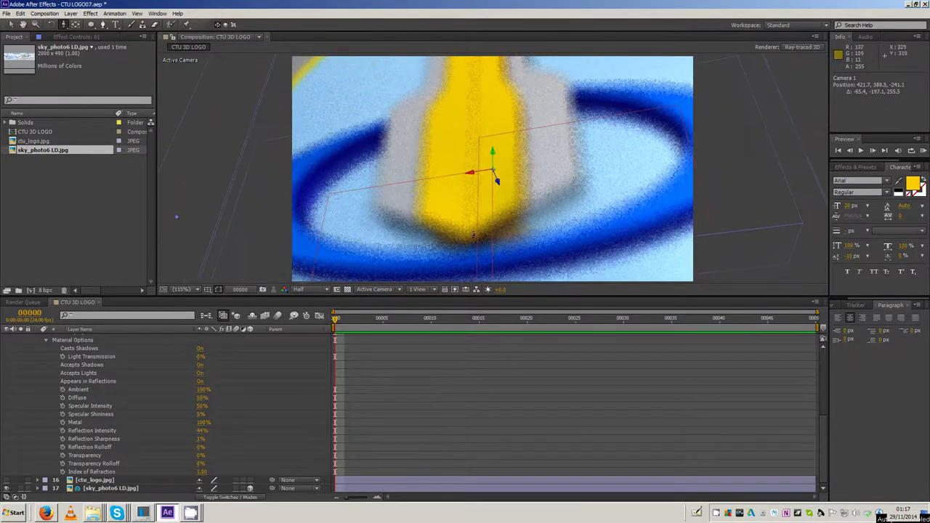
pyautogui.scroll(10, 84, 371)
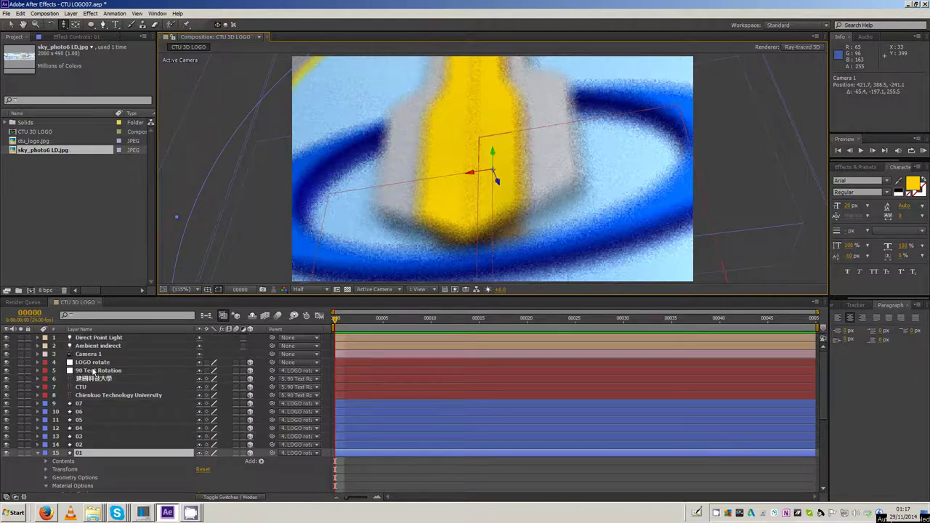
pyautogui.click(91, 354)
pyautogui.click(39, 354)
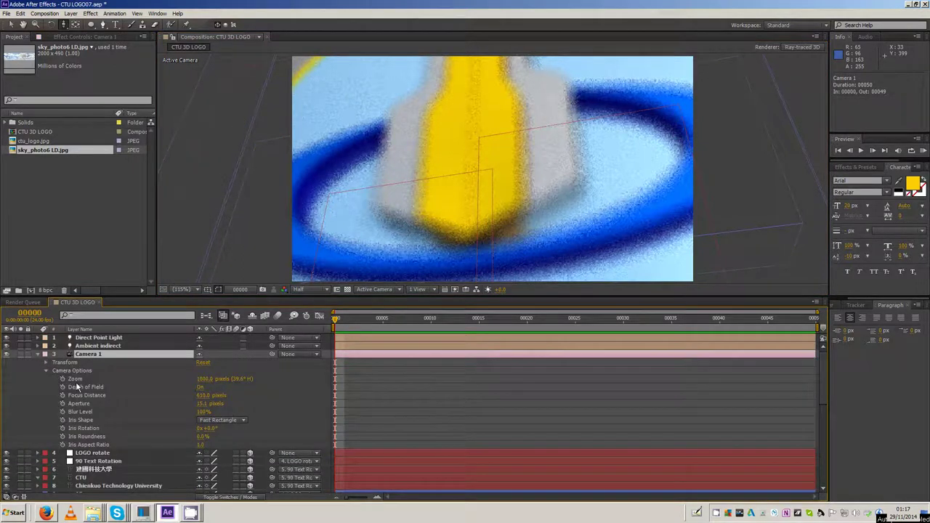
pyautogui.click(79, 385)
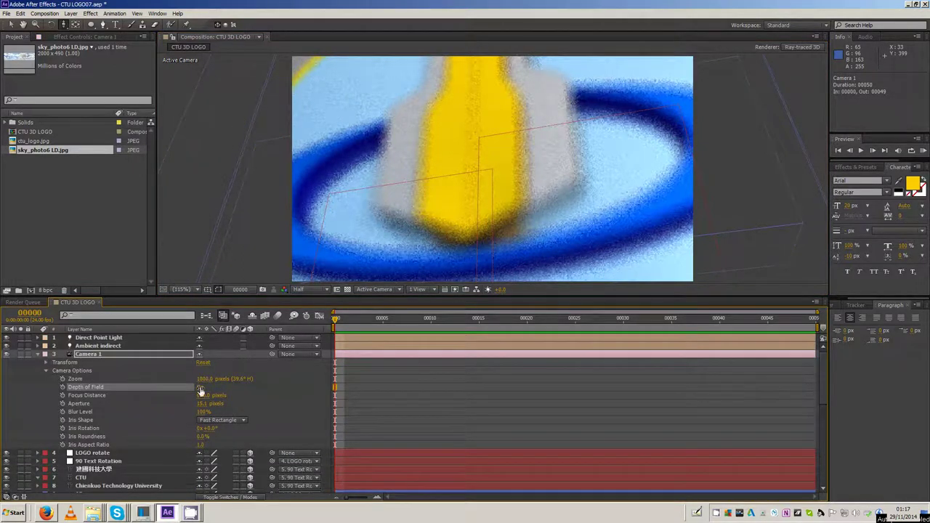
pyautogui.click(200, 388)
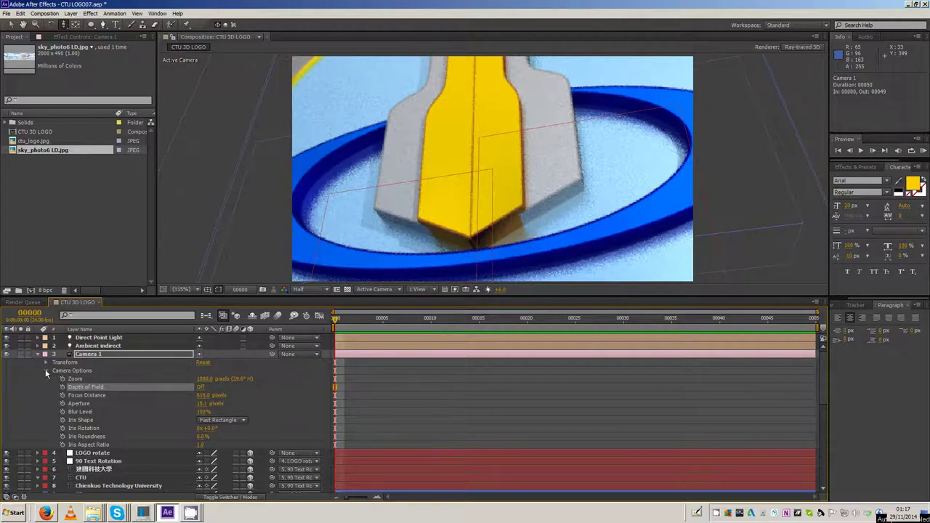
pyautogui.click(46, 370)
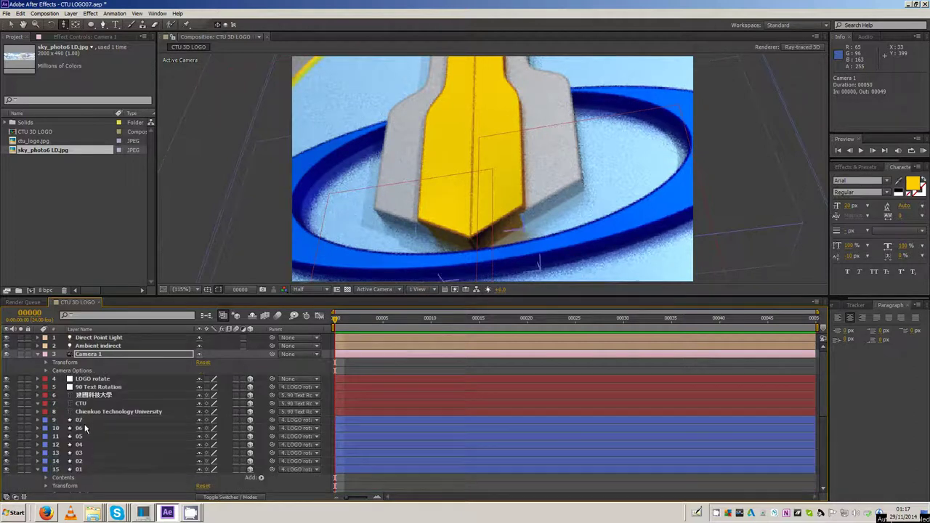
pyautogui.click(38, 469)
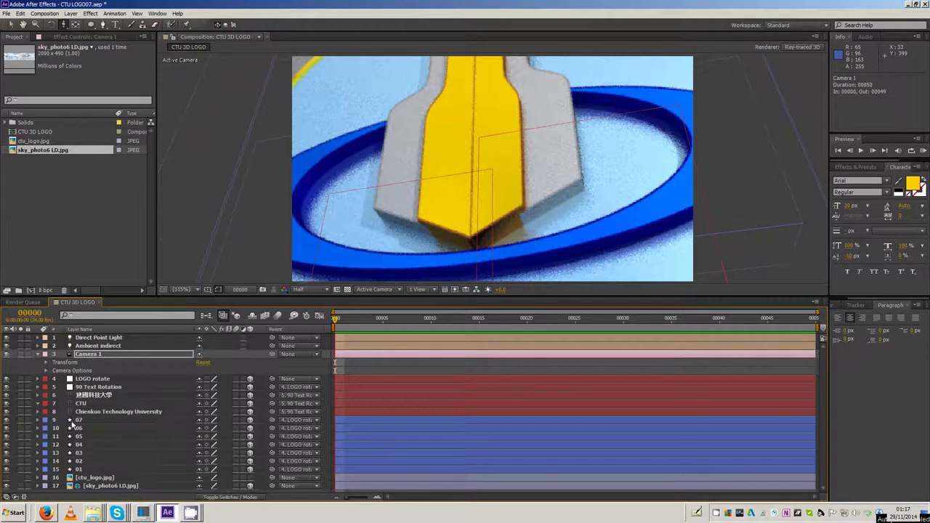
# Give layer 06, the yellow centre bar, an Angular bevel with Bevel Depth 1.0
pyautogui.click(80, 422)
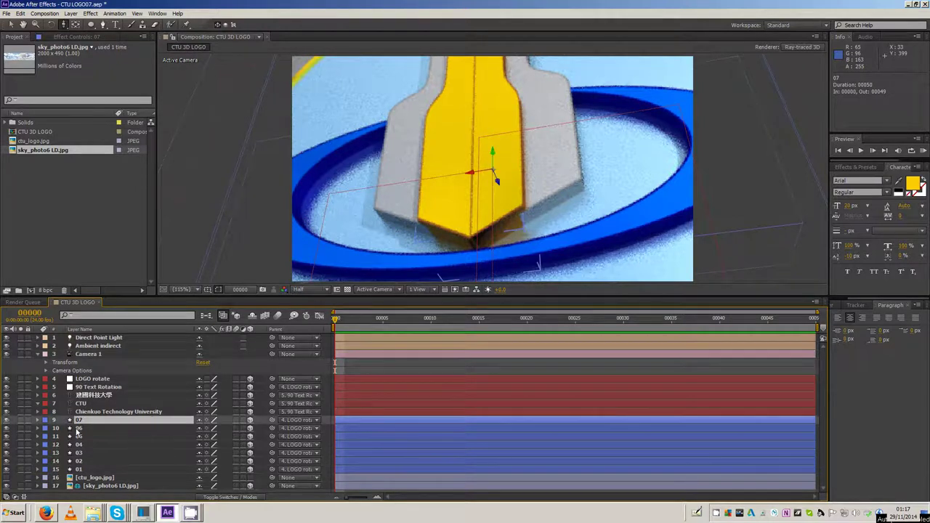
pyautogui.click(78, 429)
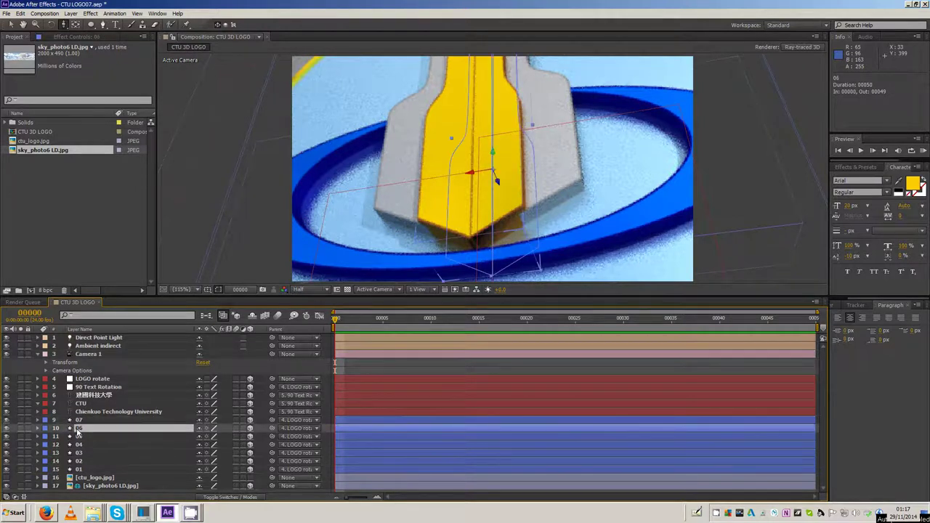
pyautogui.click(38, 429)
pyautogui.click(47, 362)
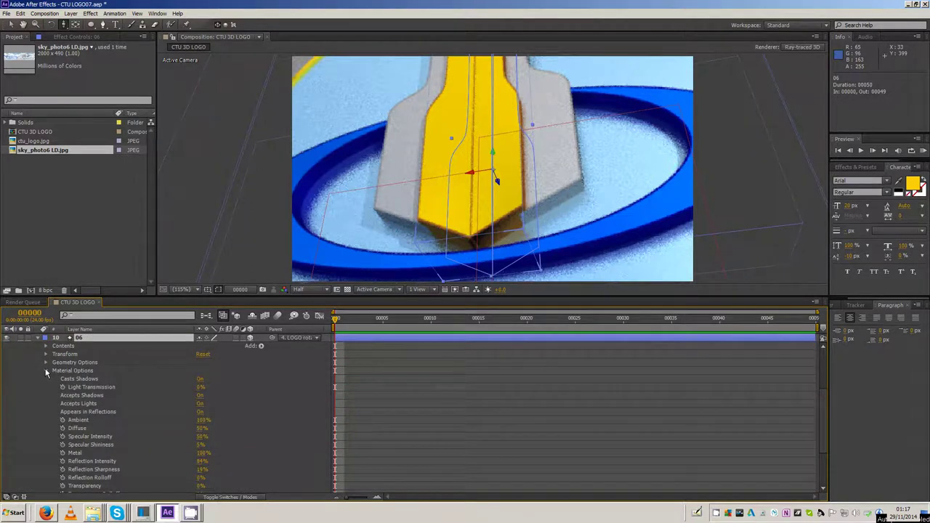
pyautogui.click(45, 372)
pyautogui.click(69, 422)
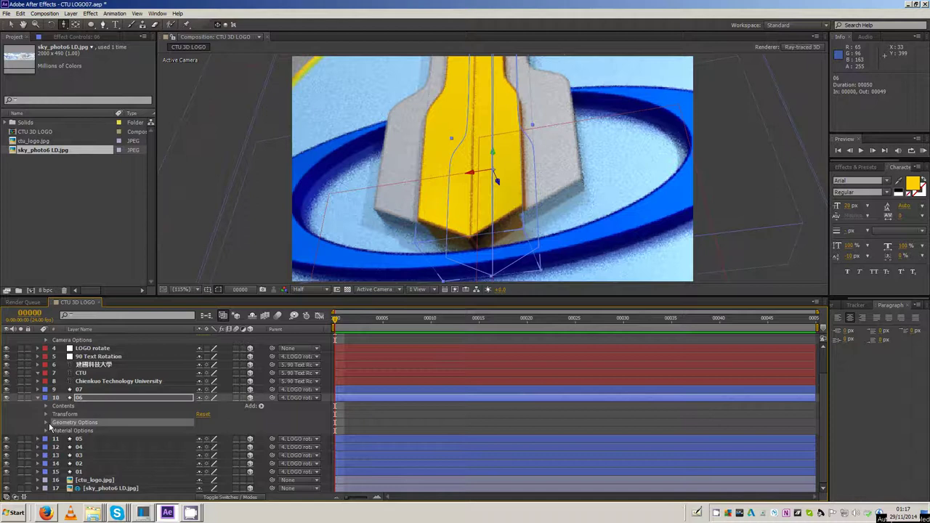
pyautogui.click(46, 422)
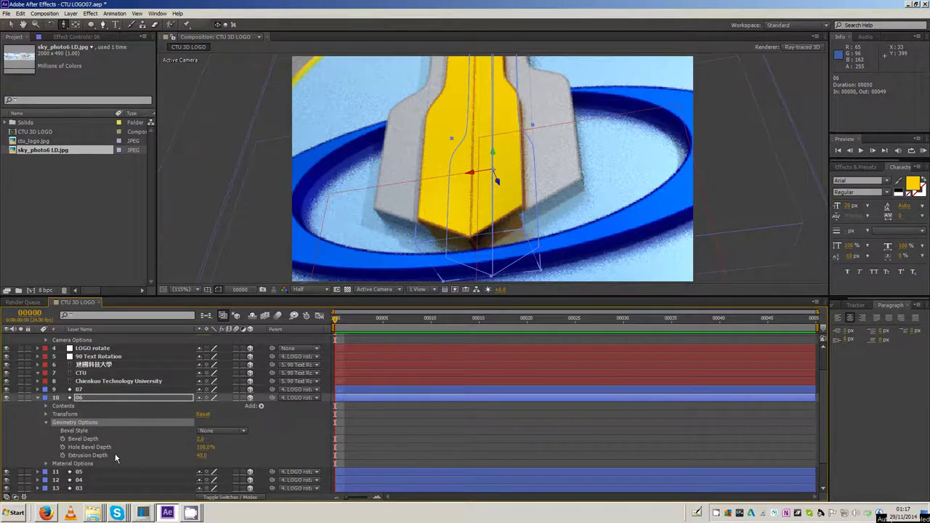
pyautogui.click(210, 431)
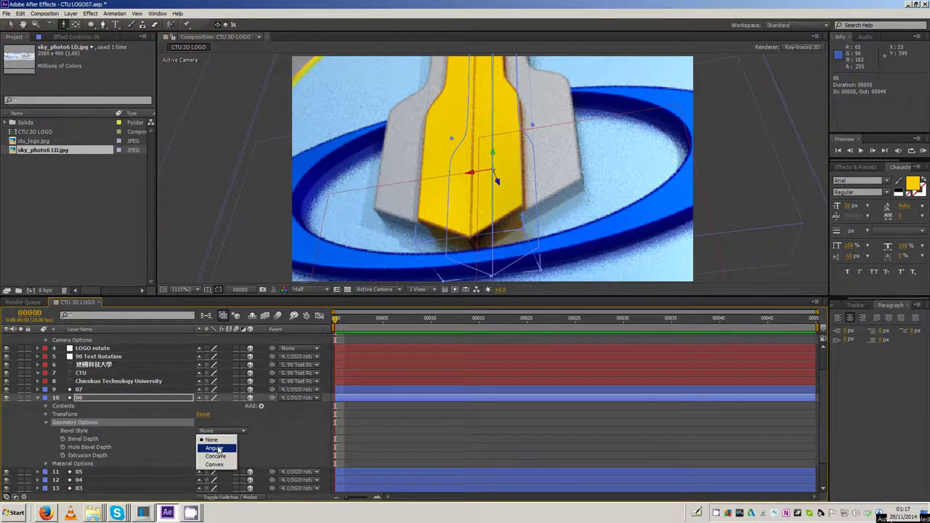
pyautogui.click(217, 448)
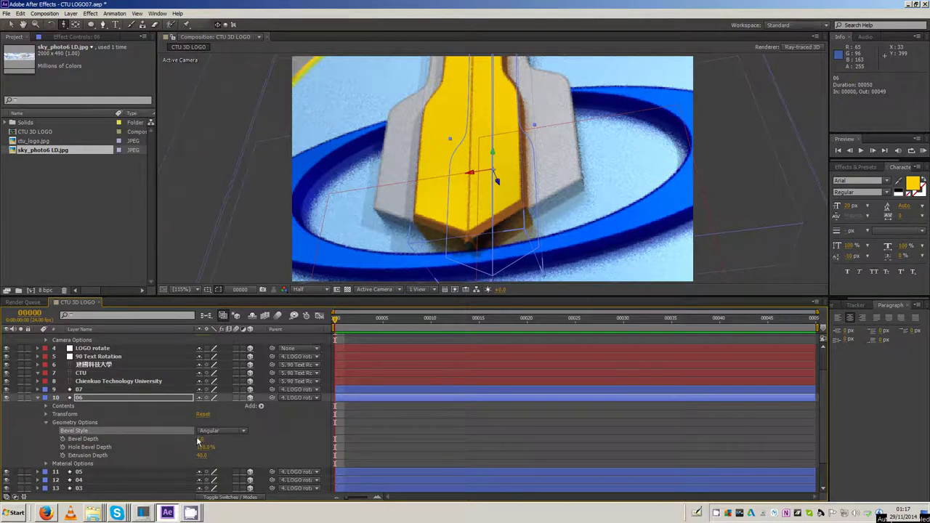
pyautogui.moveTo(201, 439)
pyautogui.mouseDown()
pyautogui.moveTo(211, 438)
pyautogui.moveTo(200, 439)
pyautogui.mouseUp()
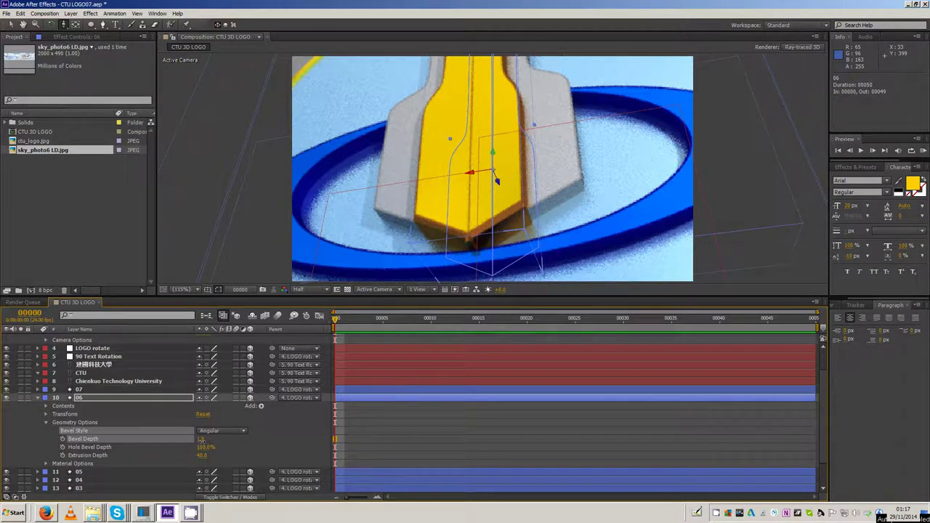
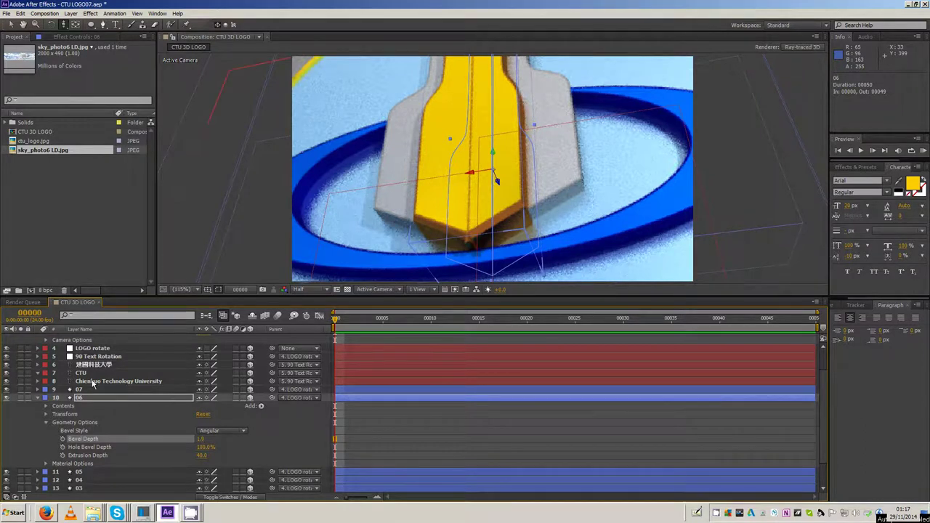
# Turn off Camera 1 for a flat front view and select a shape group inside layer 06
pyautogui.click(45, 408)
pyautogui.click(74, 417)
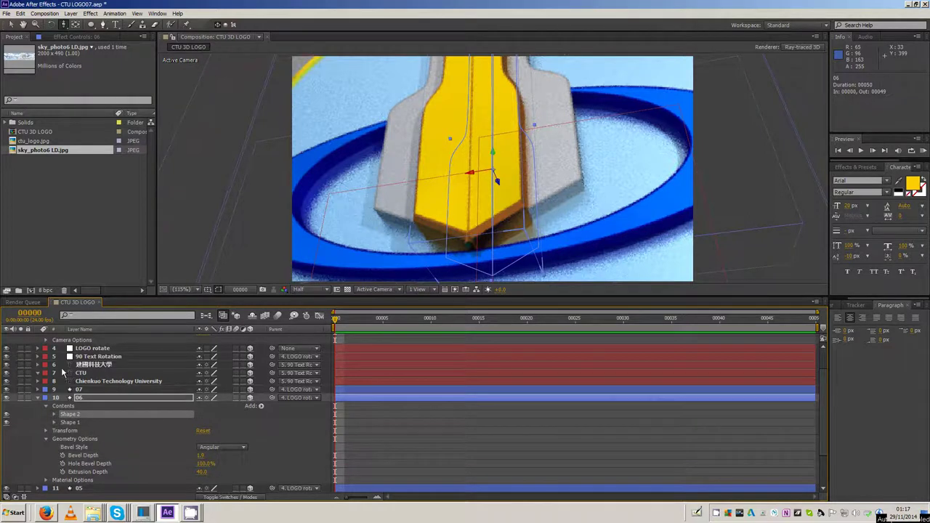
pyautogui.scroll(2, 66, 374)
pyautogui.click(7, 354)
pyautogui.scroll(1, 512, 170)
pyautogui.scroll(1, 500, 168)
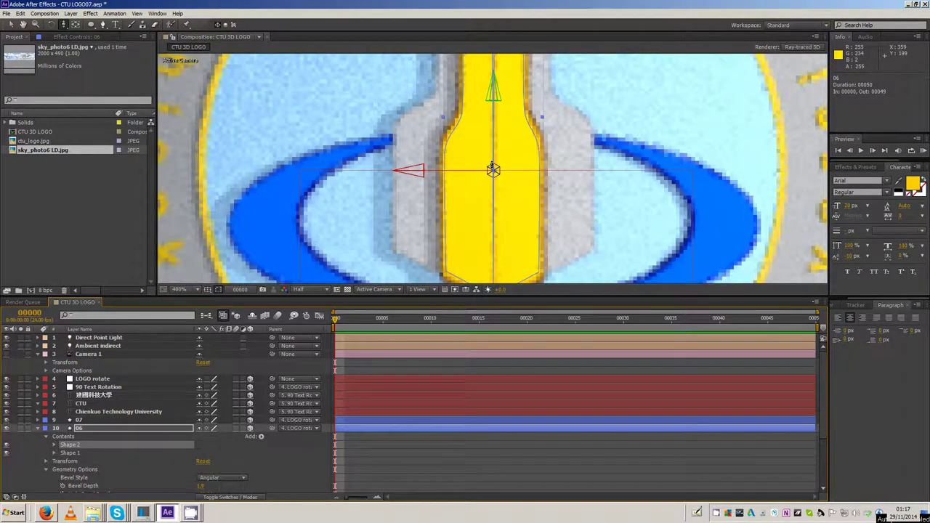
pyautogui.scroll(-1, 500, 169)
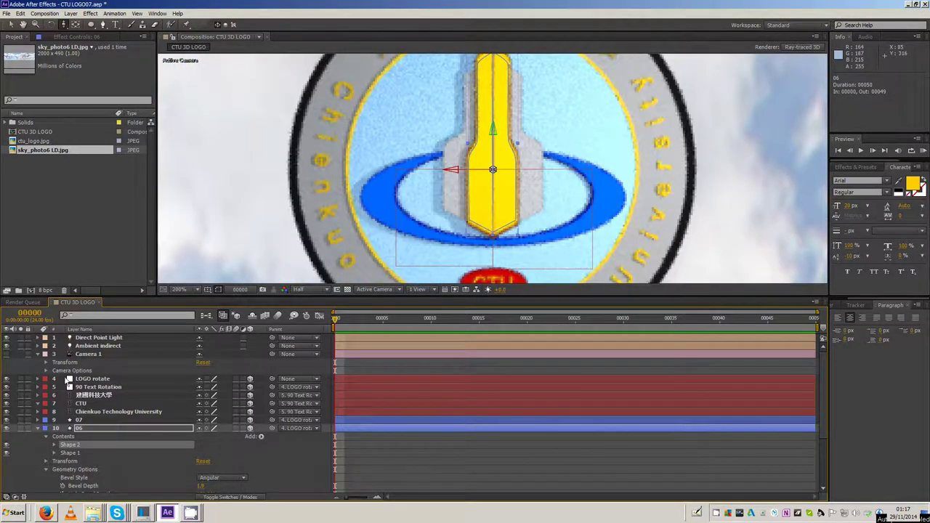
pyautogui.click(76, 452)
pyautogui.click(79, 444)
# Nudge layer 06's yellow halves apart: Shape 2 left to X -2.5, Shape 1 right to X 3.0
pyautogui.click(12, 26)
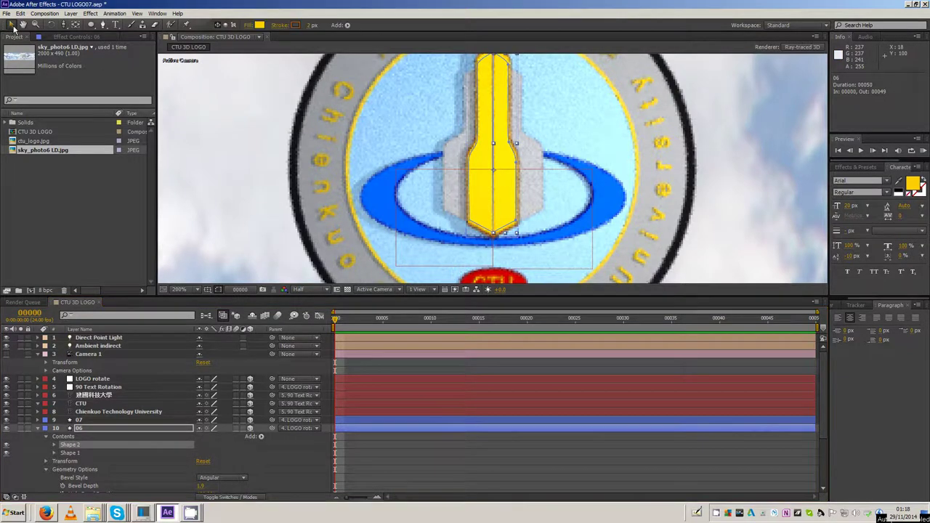
pyautogui.click(357, 217)
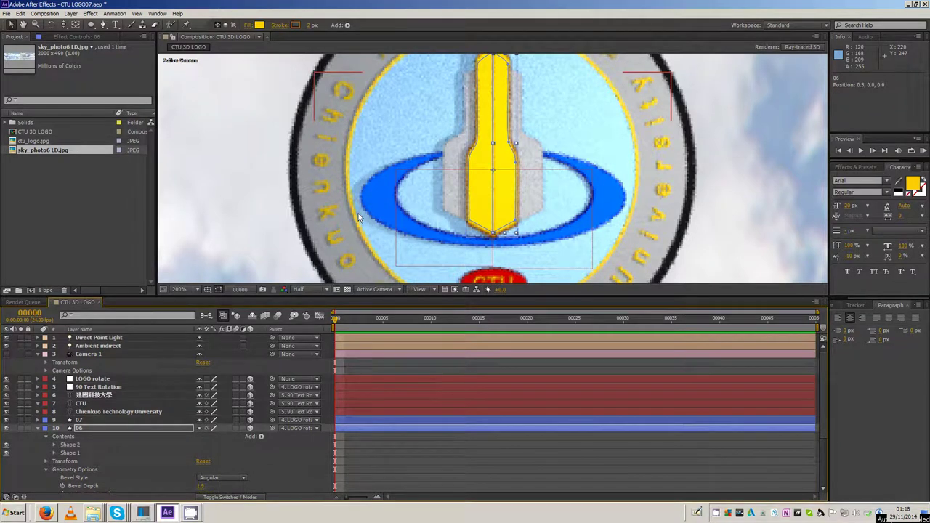
pyautogui.press('Left')
pyautogui.press('Left')
pyautogui.press('Left')
pyautogui.press('Left')
pyautogui.press('Left')
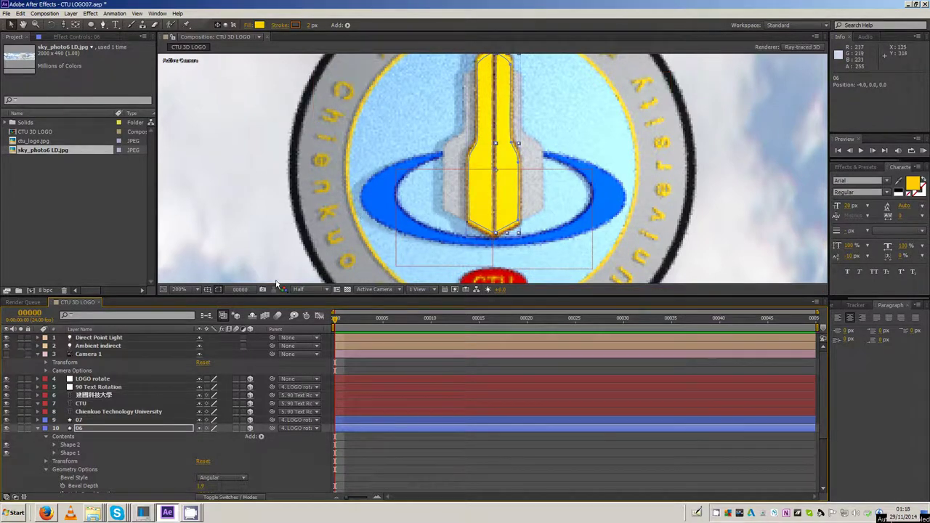
pyautogui.click(80, 452)
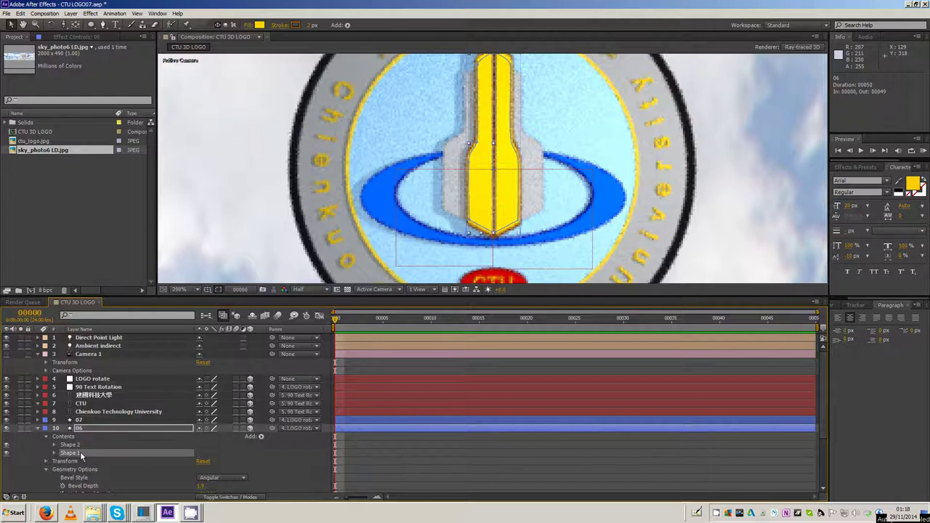
pyautogui.click(377, 221)
pyautogui.press('Right')
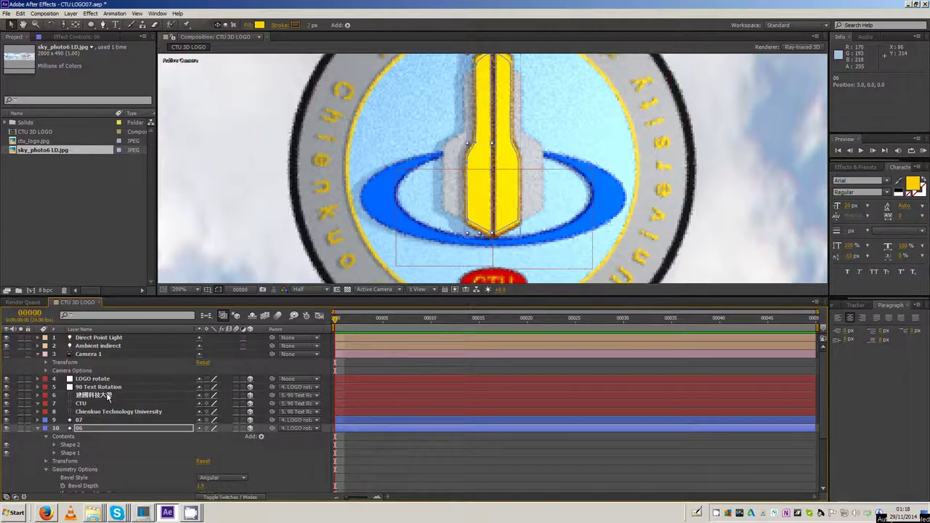
# Re-enable Camera 1 for the tilted view and zoom the viewer back to 100%
pyautogui.click(40, 435)
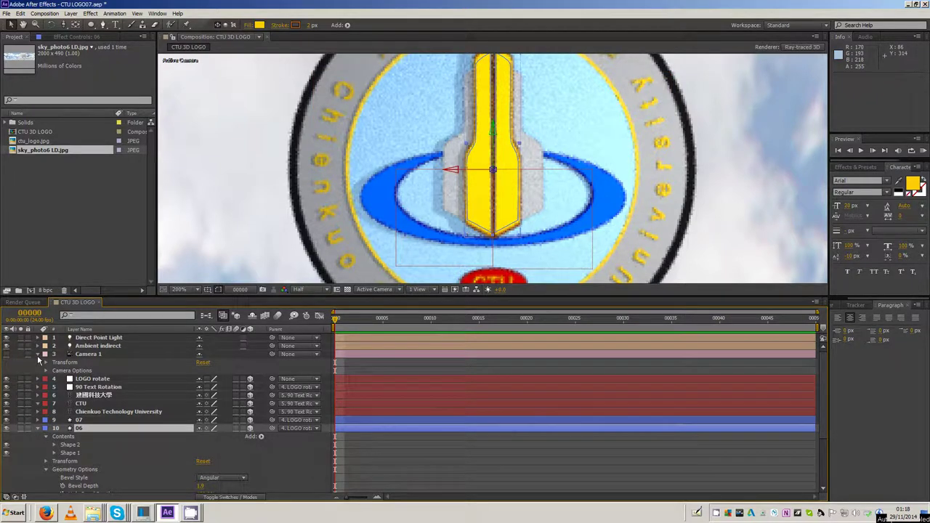
pyautogui.click(6, 354)
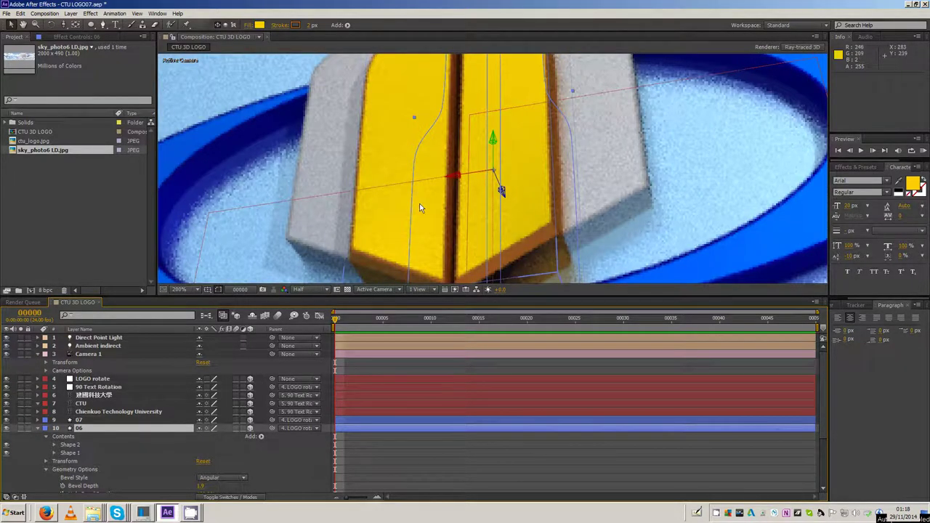
pyautogui.press('h')
pyautogui.moveTo(462, 201); pyautogui.dragTo(461, 276)
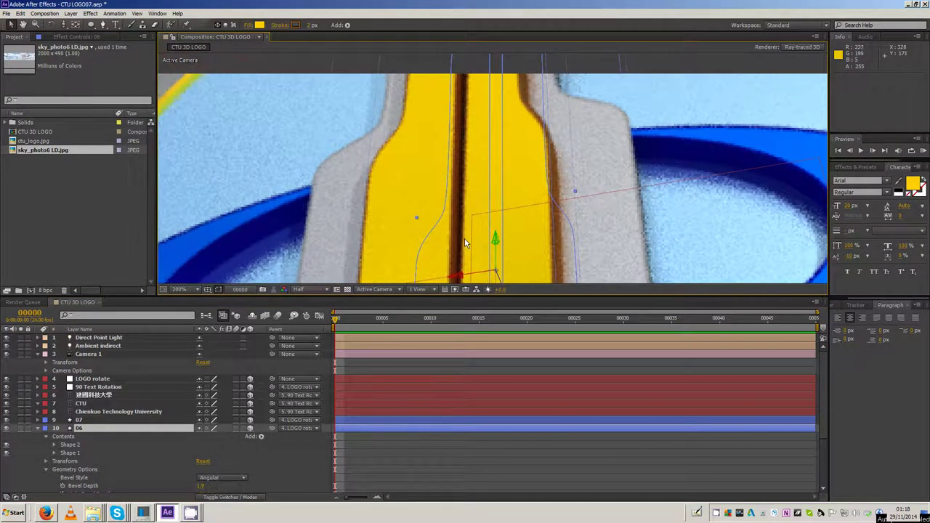
pyautogui.press('v')
pyautogui.press(',')
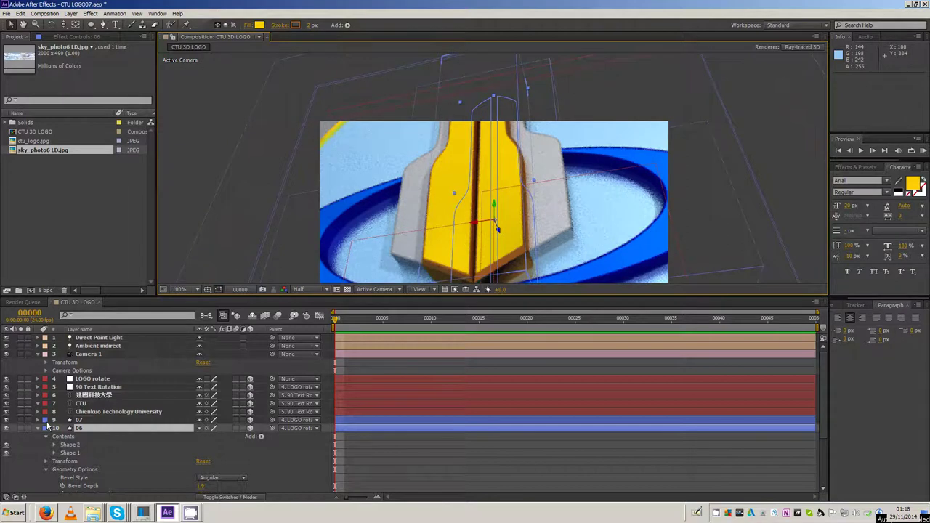
# Give layer 05 an Angular bevel style
pyautogui.click(42, 432)
pyautogui.click(86, 438)
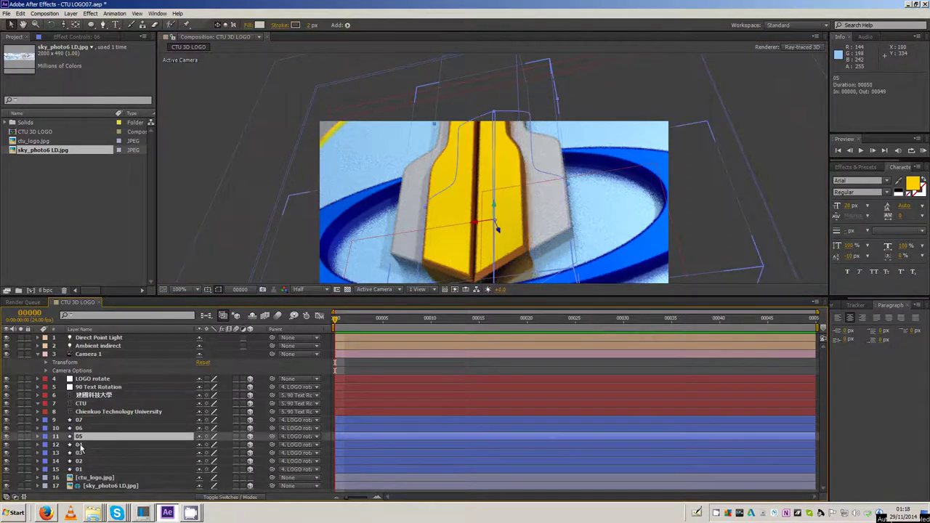
pyautogui.click(38, 436)
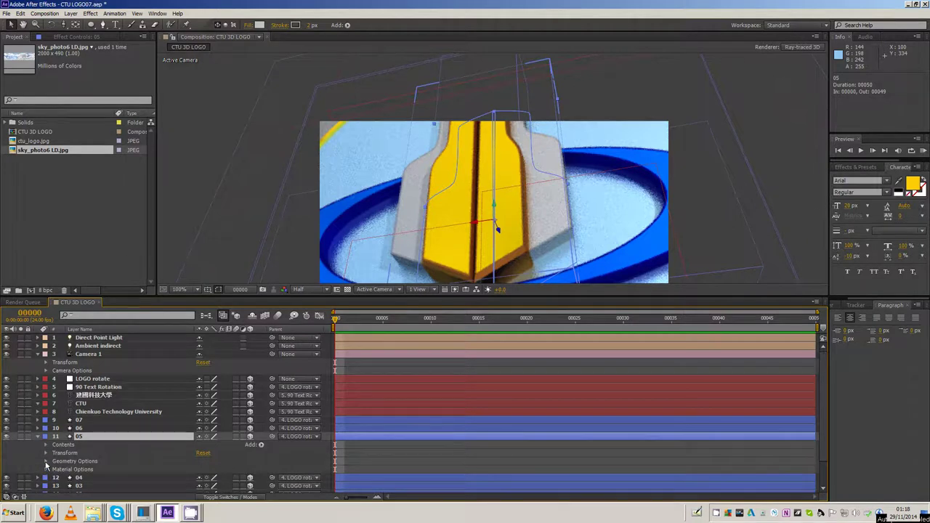
pyautogui.click(46, 462)
pyautogui.click(219, 463)
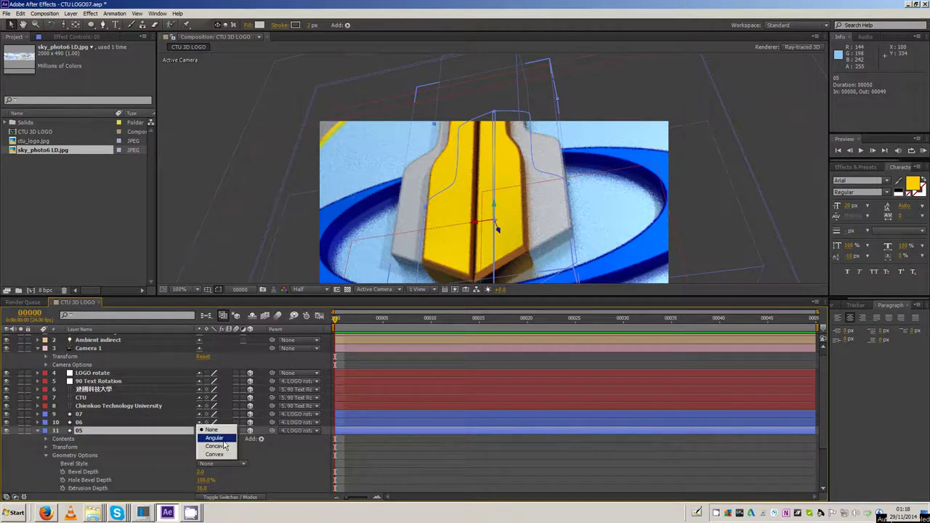
pyautogui.click(222, 439)
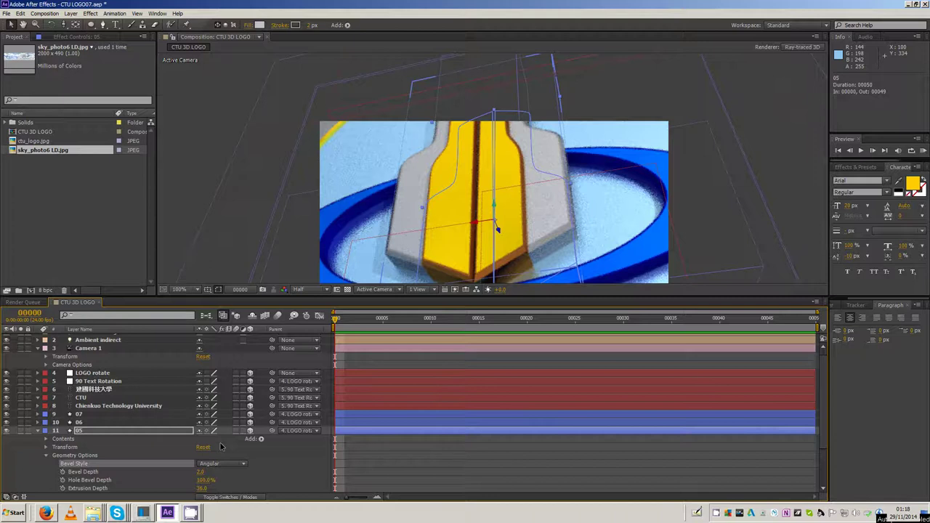
pyautogui.click(37, 434)
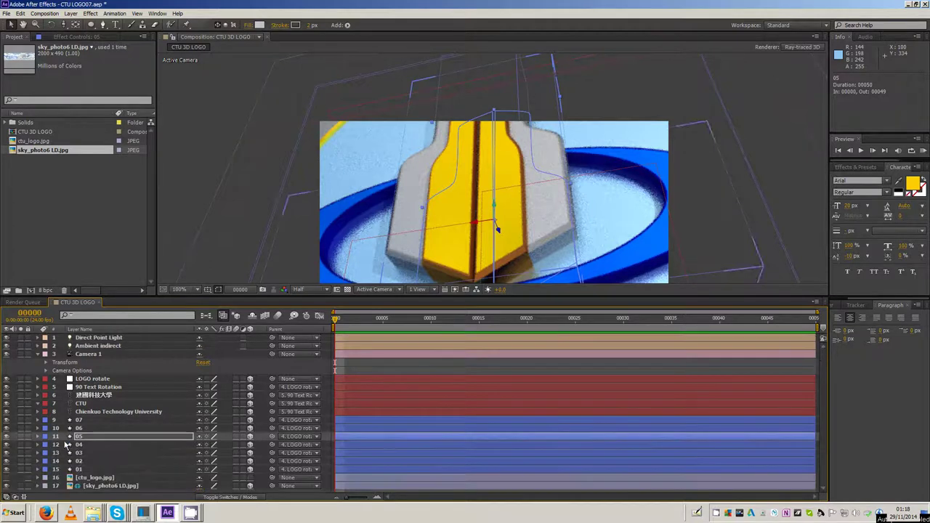
# Give layer 04 a Convex bevel and an extrusion depth of 30
pyautogui.click(87, 445)
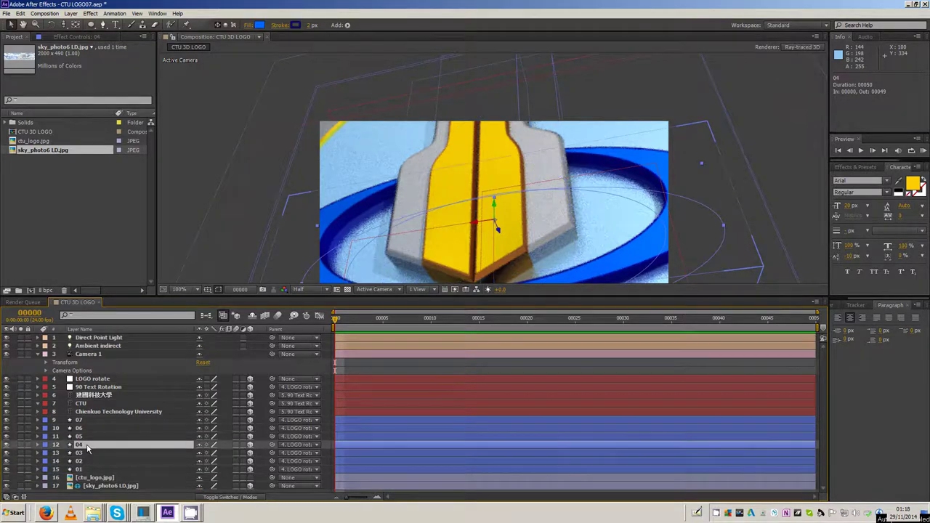
pyautogui.click(38, 444)
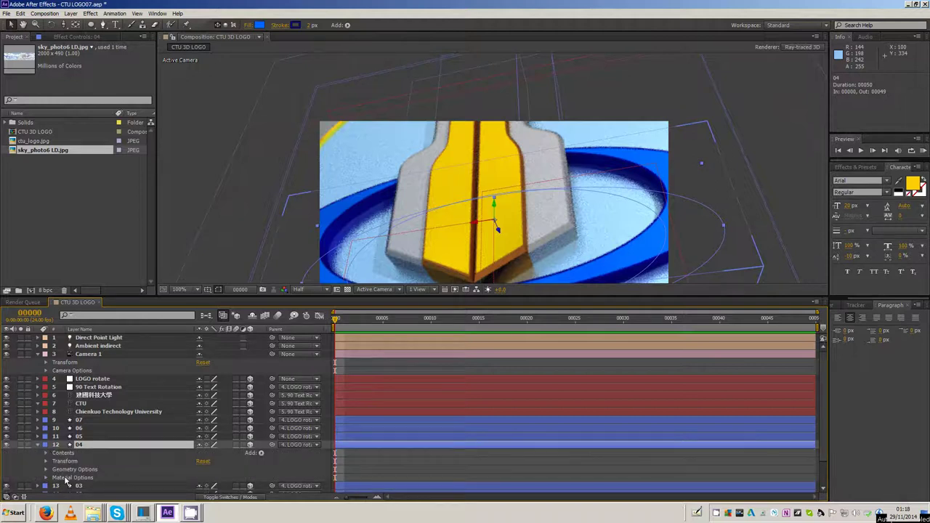
pyautogui.click(46, 469)
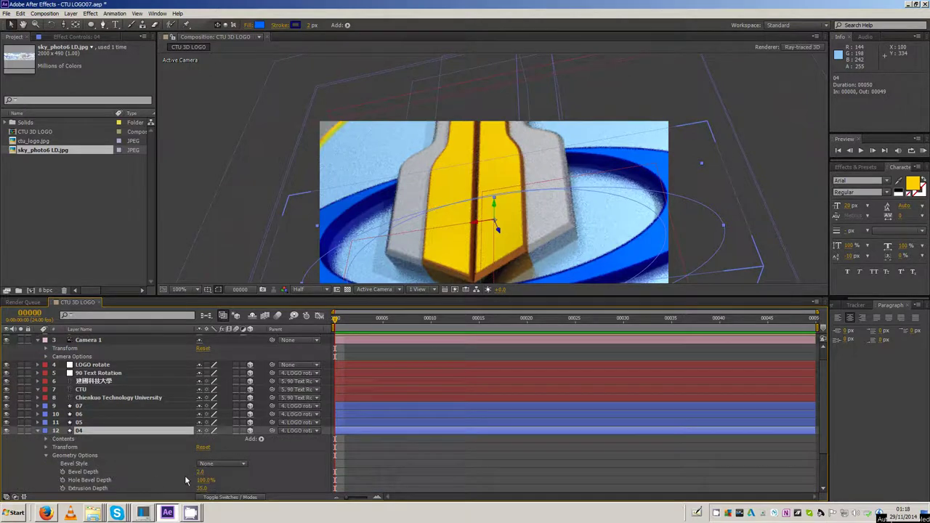
pyautogui.click(215, 466)
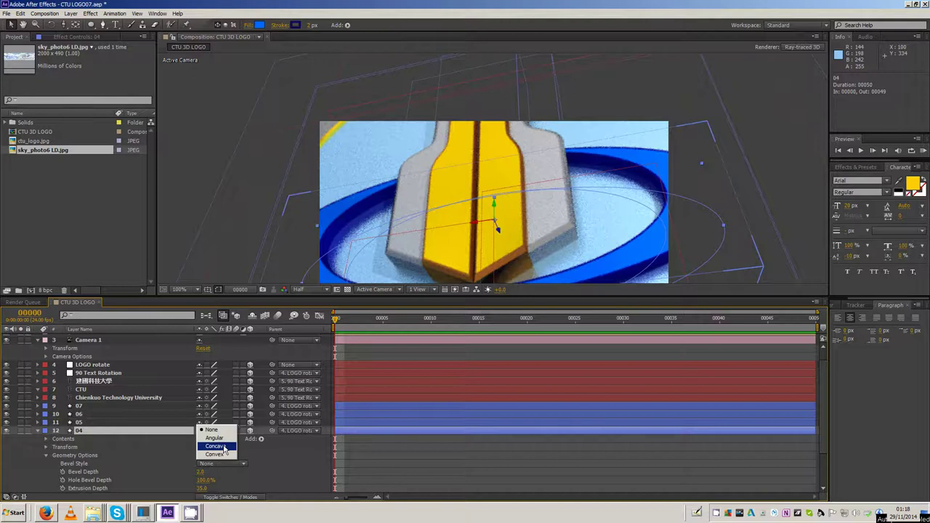
pyautogui.click(222, 454)
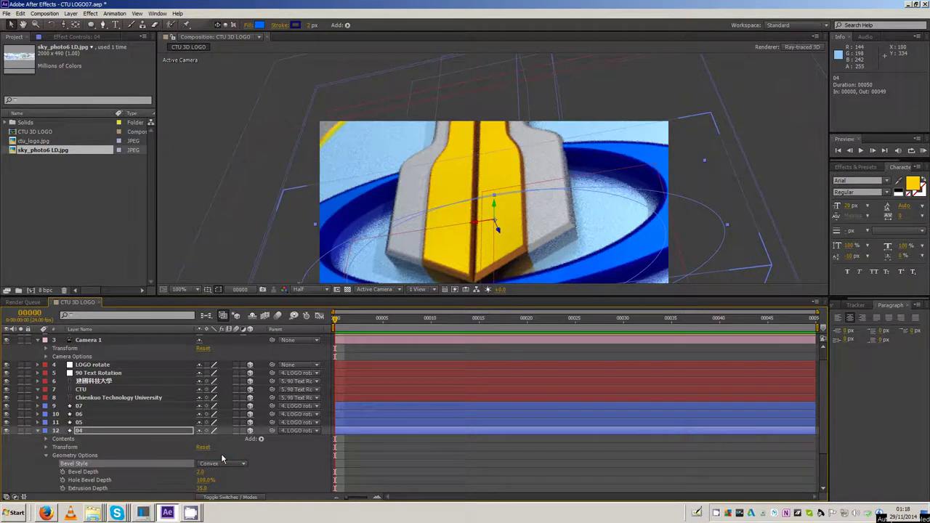
pyautogui.click(204, 488)
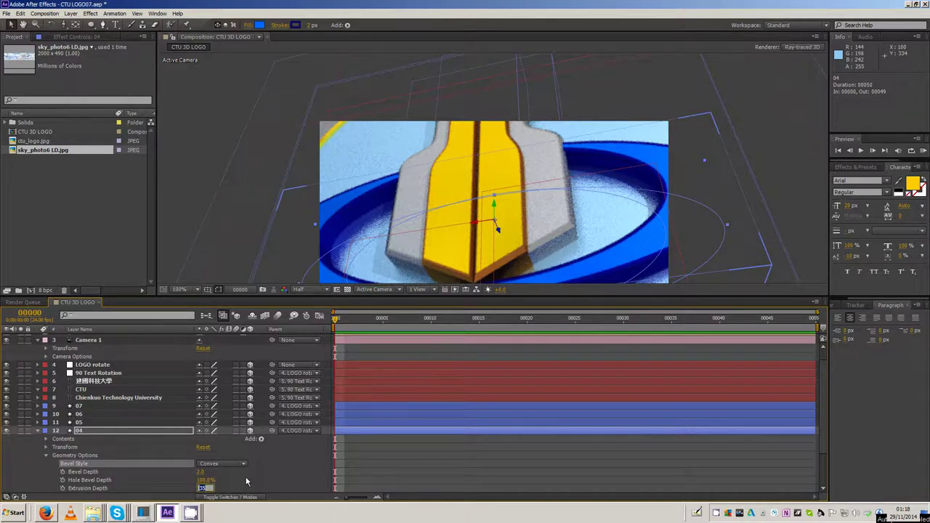
pyautogui.write('25')
pyautogui.press('Return')
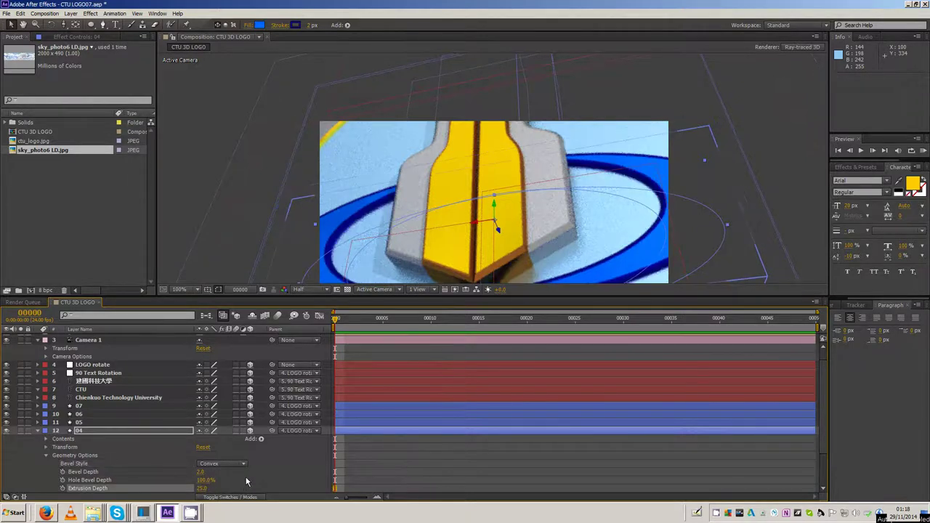
pyautogui.click(203, 488)
pyautogui.write('30')
pyautogui.press('Return')
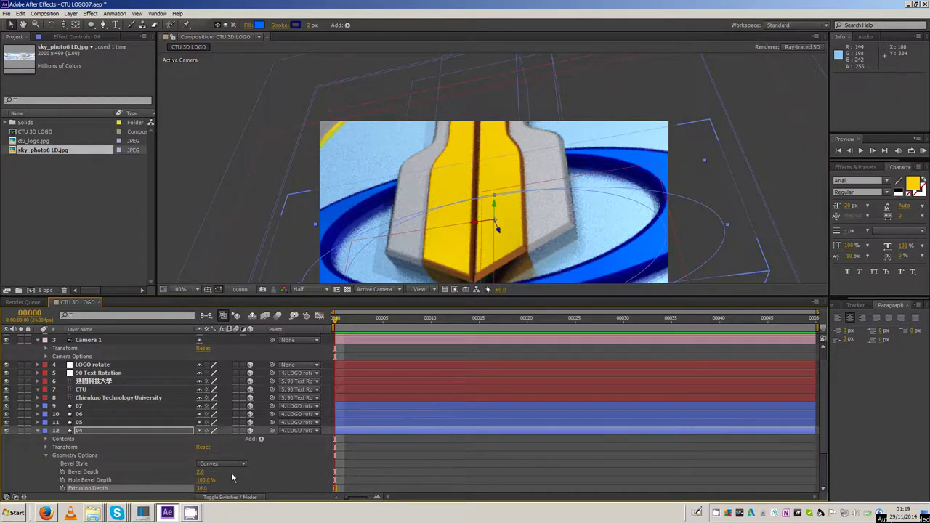
# Try different bevel depths on layer 04, undo the Hole Bevel Depth change, and deselect it
pyautogui.moveTo(201, 473); pyautogui.dragTo(214, 472)
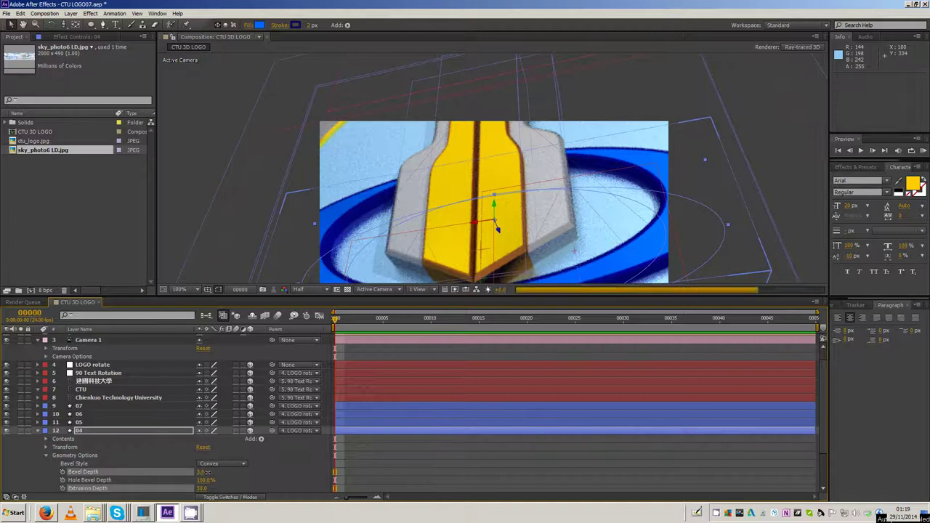
pyautogui.moveTo(214, 473); pyautogui.dragTo(188, 481)
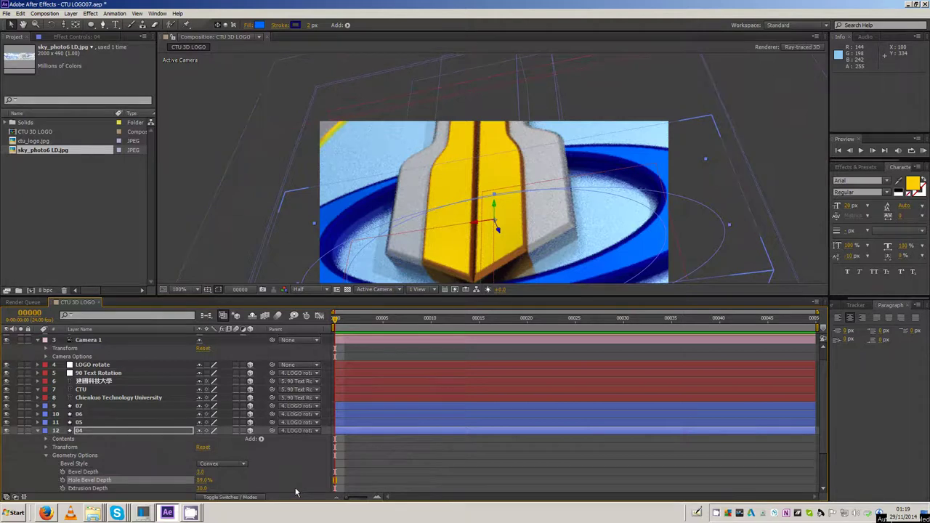
pyautogui.hotkey('ctrl', 'z')
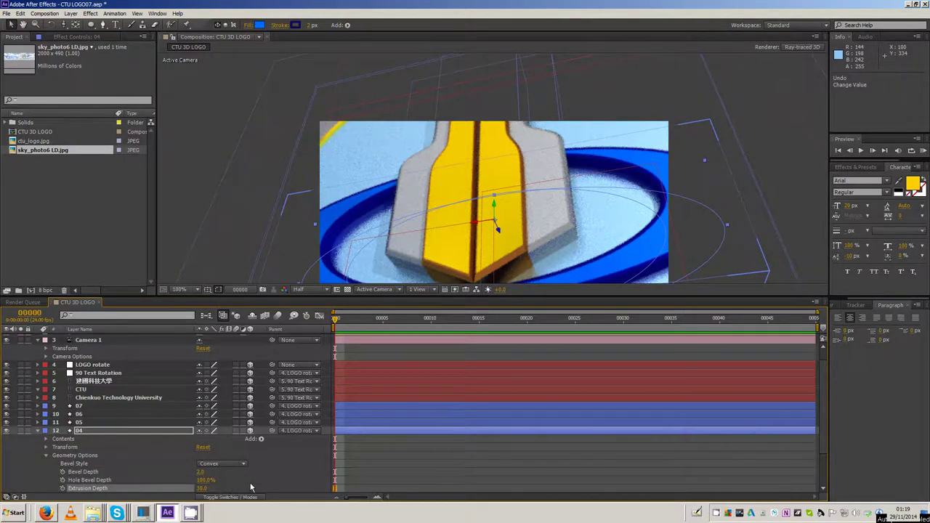
pyautogui.click(261, 486)
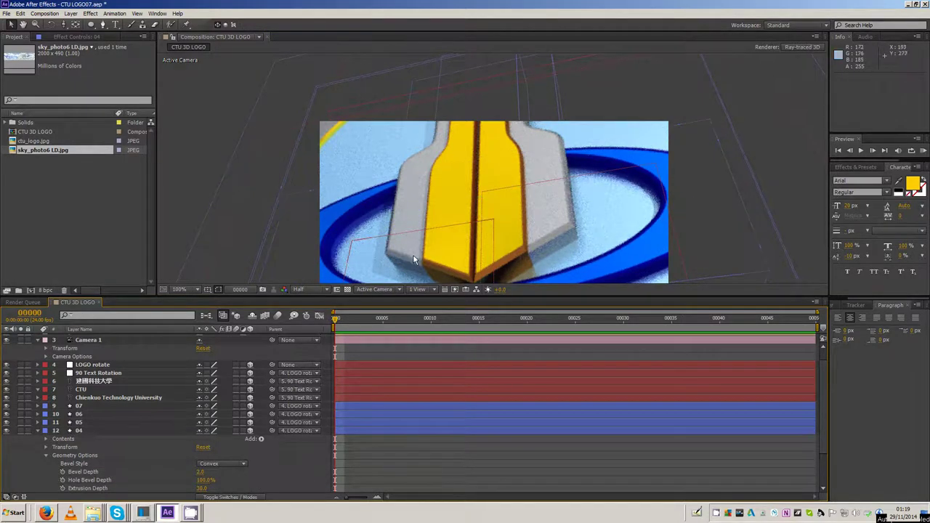
# Orbit Camera 1 around the logo and collapse the expanded layer properties
pyautogui.moveTo(442, 243); pyautogui.dragTo(433, 424)
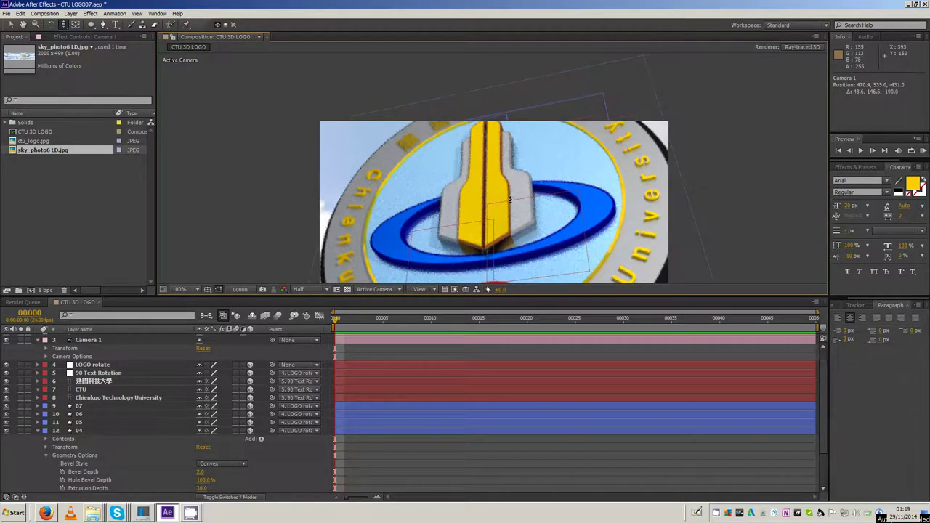
pyautogui.press(',')
pyautogui.press('.')
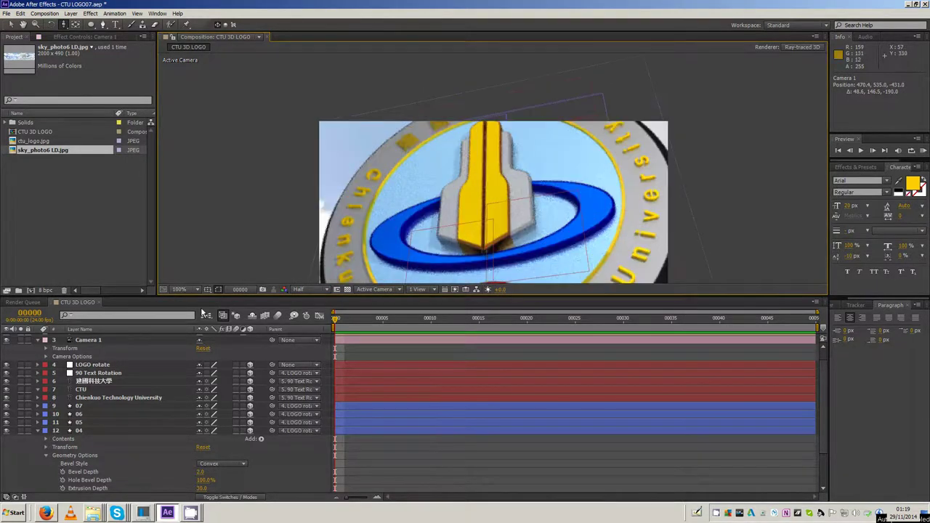
pyautogui.click(38, 340)
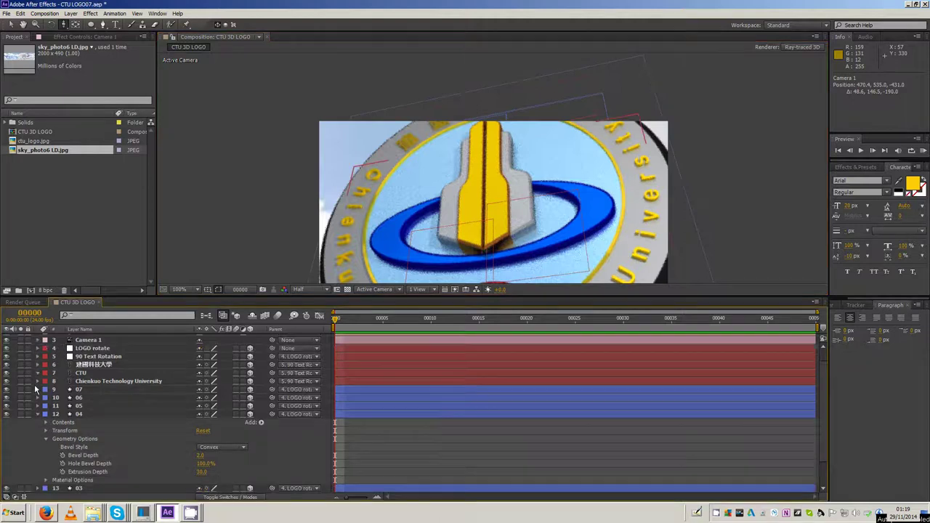
pyautogui.click(37, 414)
# Tilt and track Camera 1 to look down on the whole logo disc
pyautogui.moveTo(475, 196); pyautogui.dragTo(485, 218)
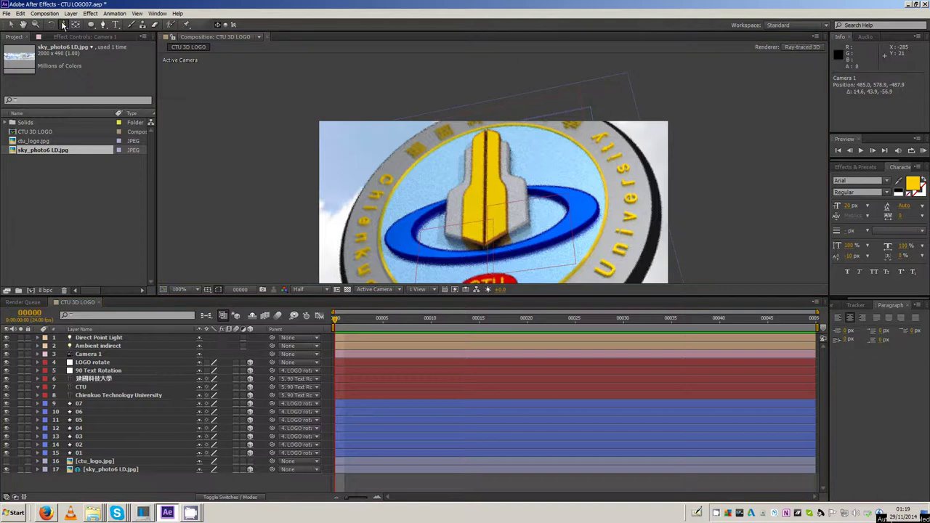
pyautogui.moveTo(63, 24); pyautogui.dragTo(87, 35)
pyautogui.moveTo(412, 227)
pyautogui.mouseDown()
pyautogui.moveTo(433, 170)
pyautogui.moveTo(434, 206)
pyautogui.mouseUp()
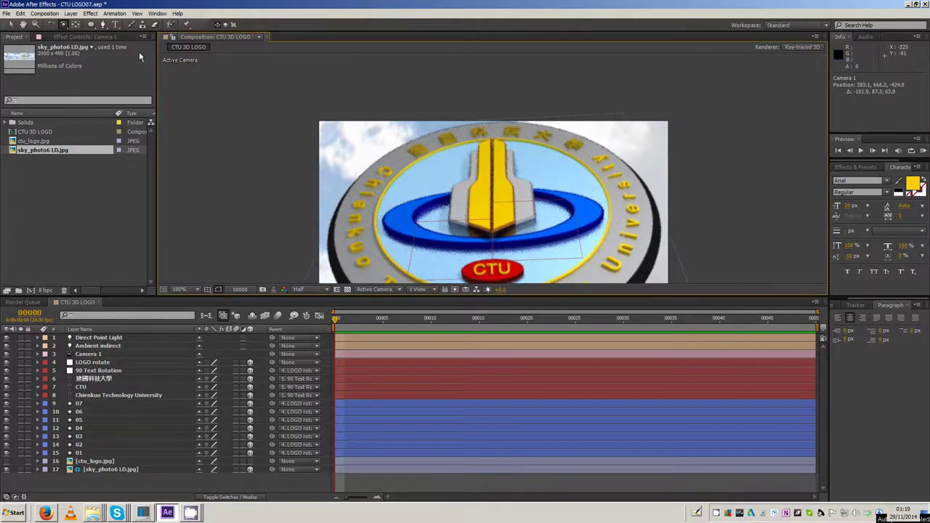
pyautogui.moveTo(63, 26); pyautogui.dragTo(94, 48)
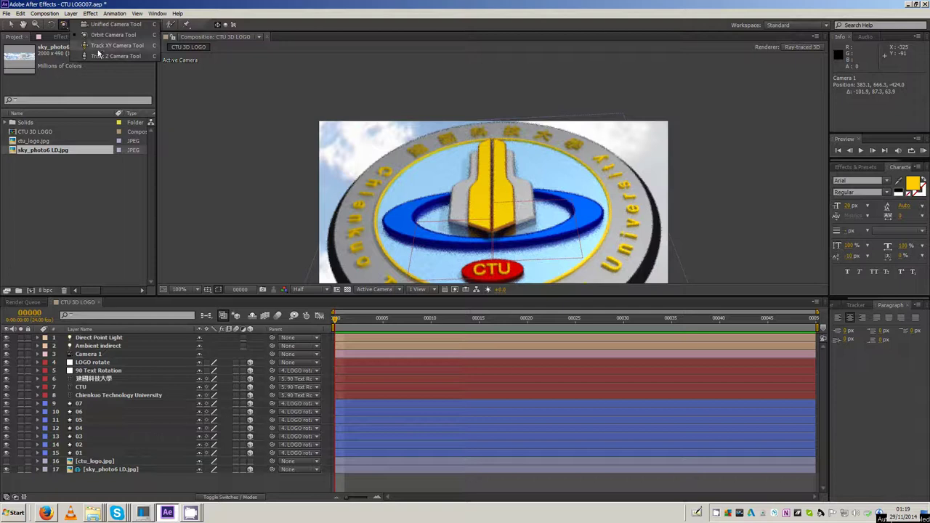
pyautogui.moveTo(474, 213); pyautogui.dragTo(480, 279)
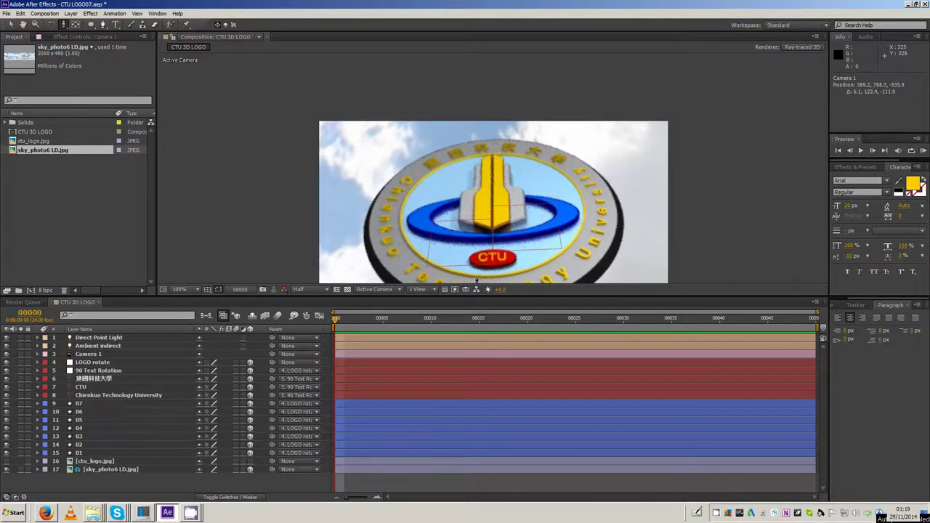
# Turn on Camera 1's Depth of Field and set Focus Distance to about 741 pixels
pyautogui.click(88, 354)
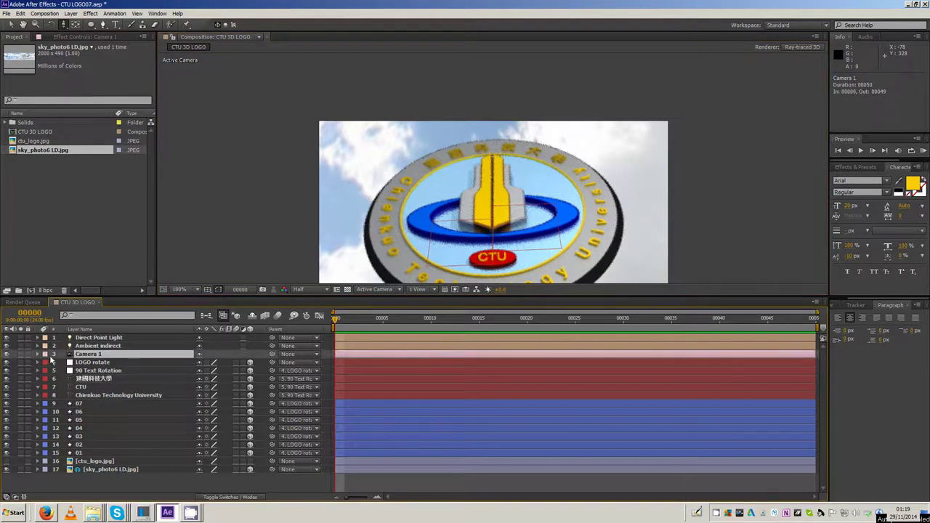
pyautogui.click(38, 353)
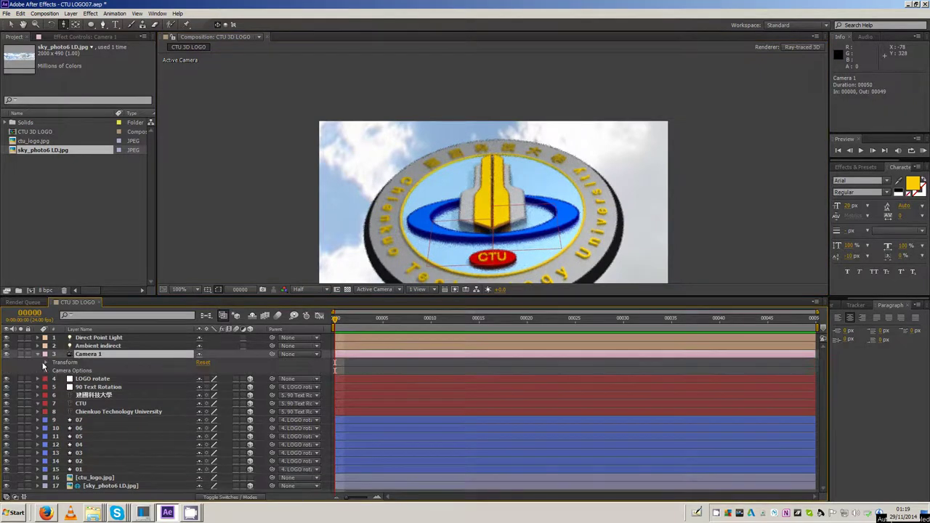
pyautogui.click(45, 371)
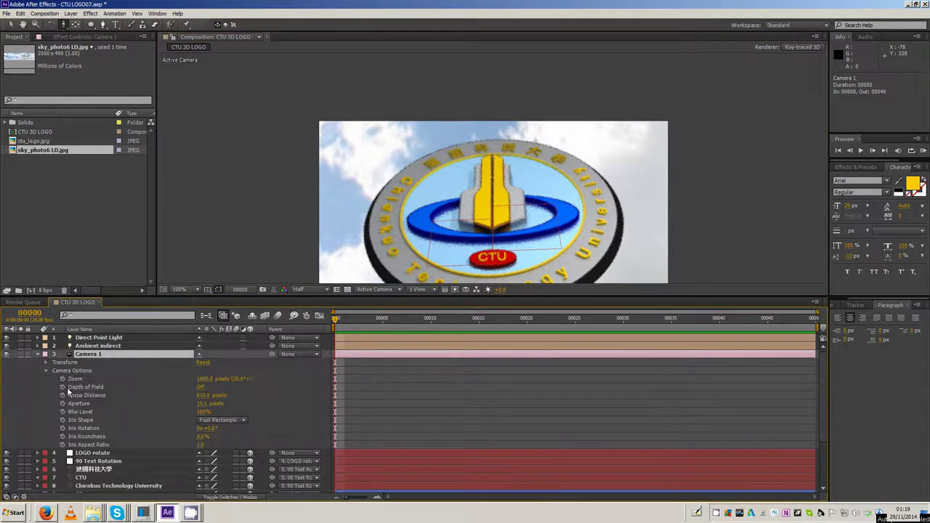
pyautogui.click(201, 389)
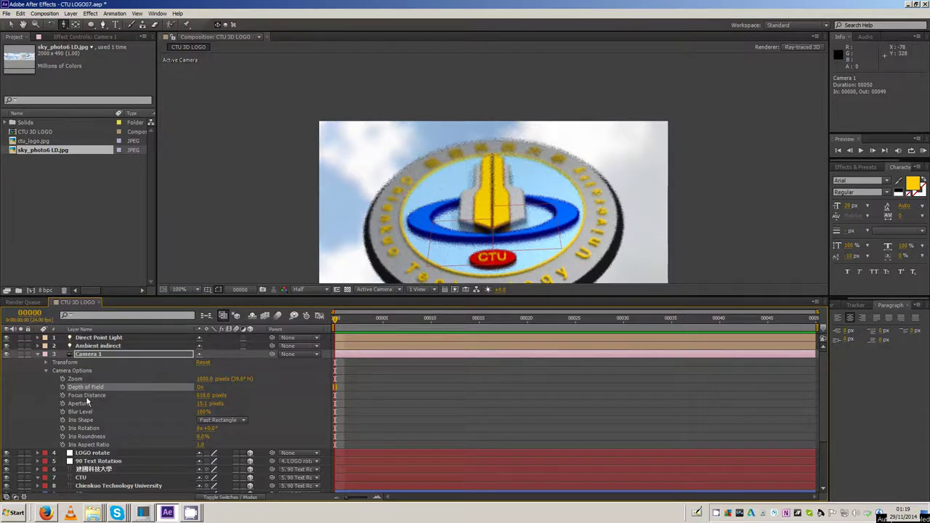
pyautogui.click(126, 396)
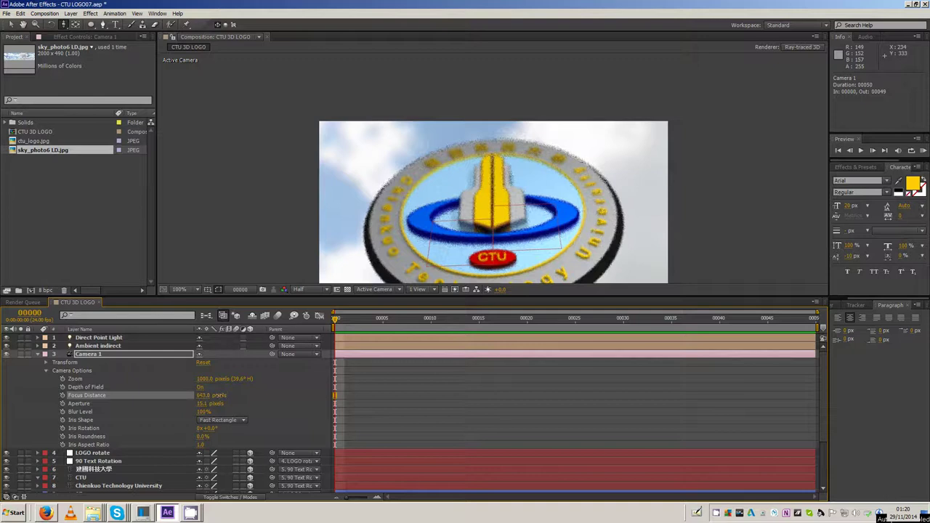
pyautogui.moveTo(232, 396)
pyautogui.mouseDown()
pyautogui.moveTo(364, 404)
pyautogui.moveTo(279, 409)
pyautogui.mouseUp()
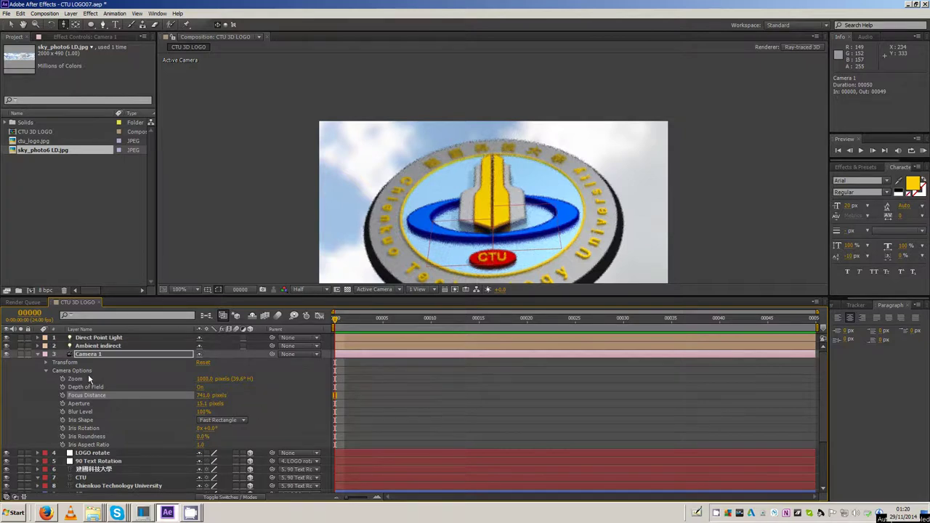
pyautogui.click(47, 371)
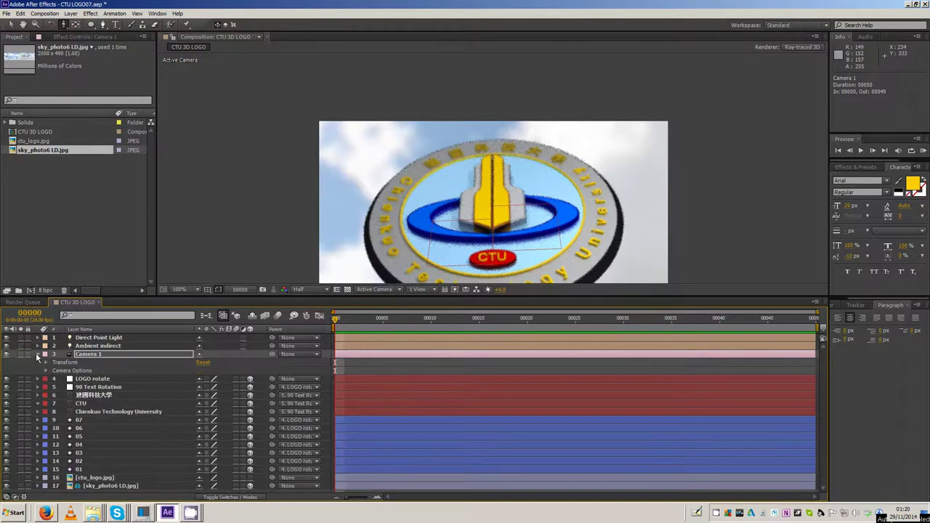
pyautogui.click(37, 354)
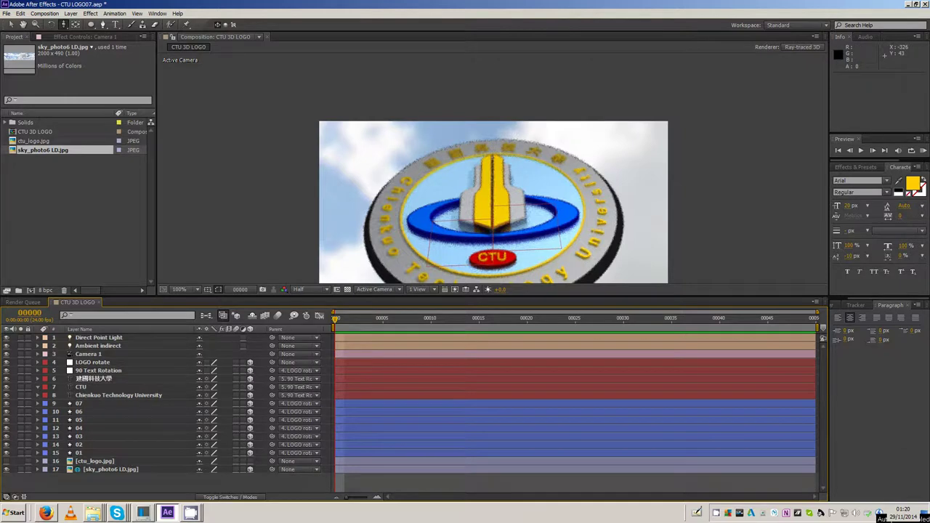
# Save the project as a new version named CTU LOGO08.aep
pyautogui.click(10, 16)
pyautogui.moveTo(41, 86)
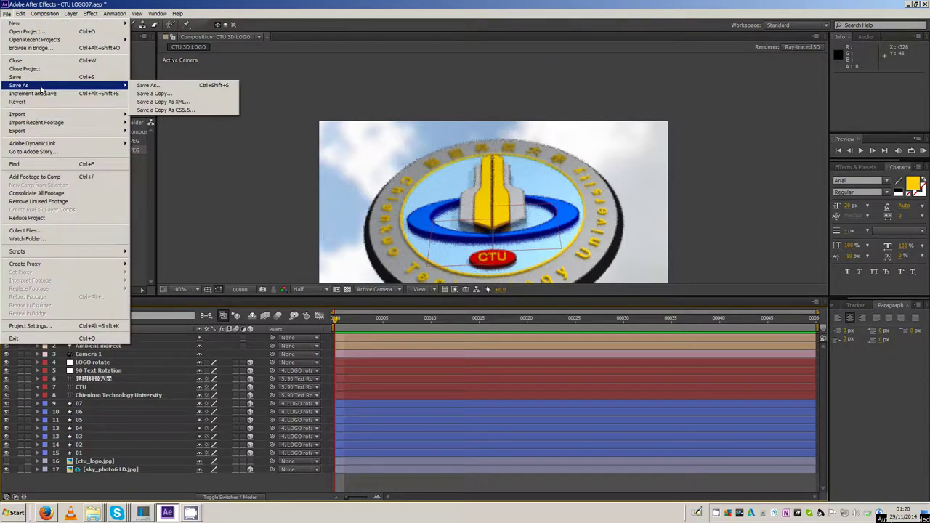
pyautogui.click(162, 88)
pyautogui.click(95, 297)
pyautogui.hotkey('shift', 'Right')
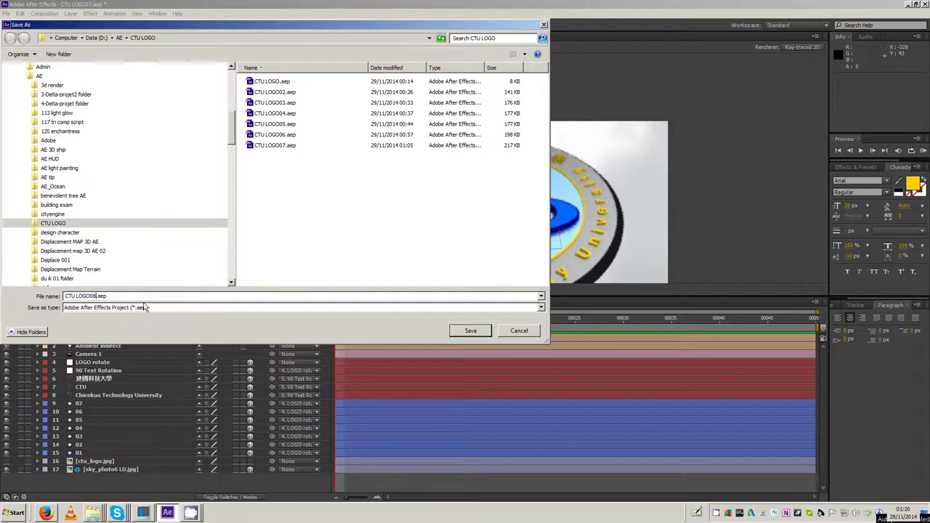
pyautogui.click(471, 330)
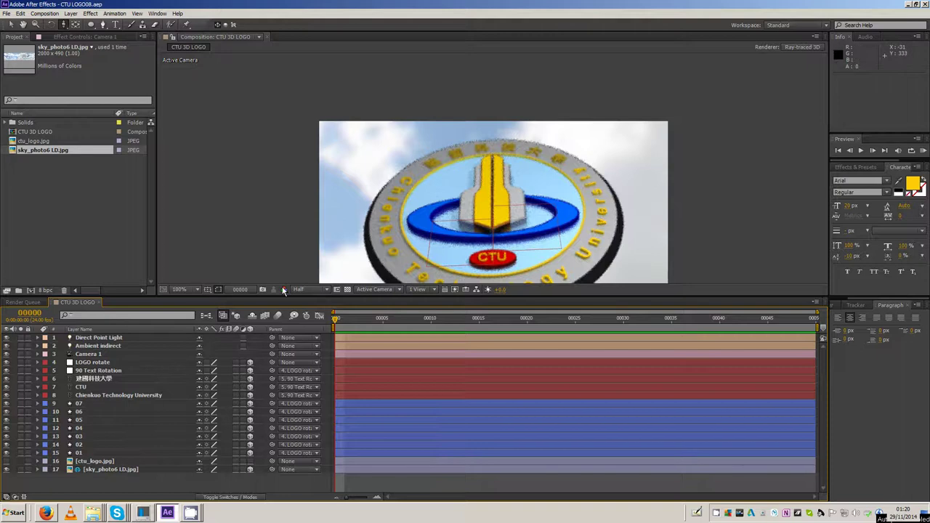
pyautogui.click(188, 290)
# Fit the viewer, check the queued render, and orbit Camera 1 to frame the full logo
pyautogui.click(185, 299)
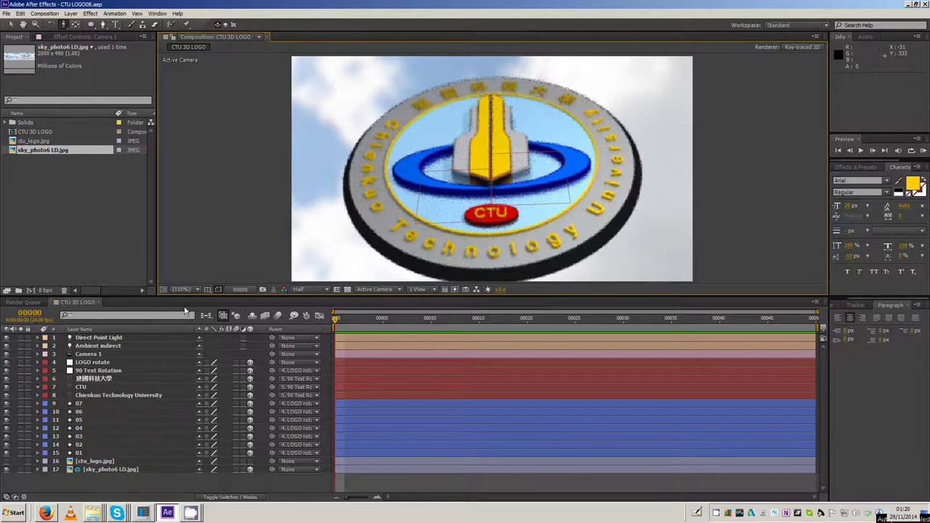
pyautogui.click(34, 305)
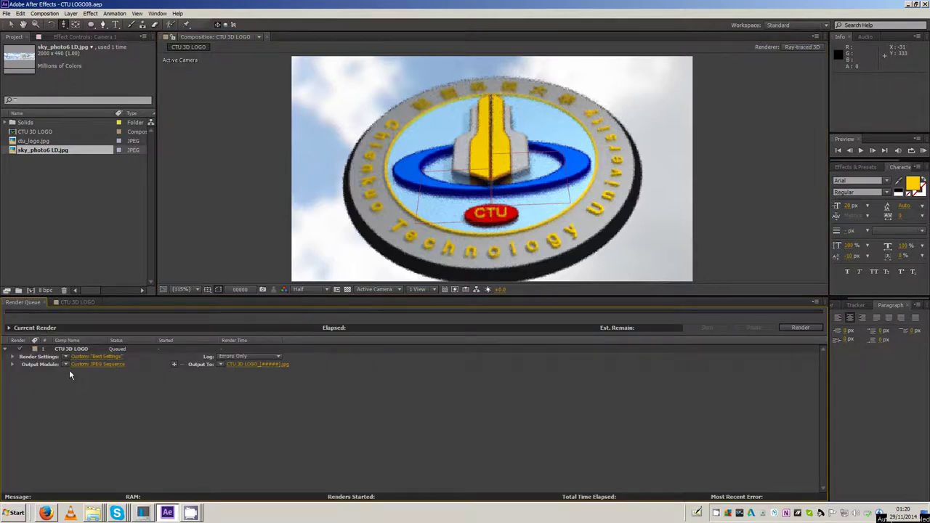
pyautogui.click(77, 302)
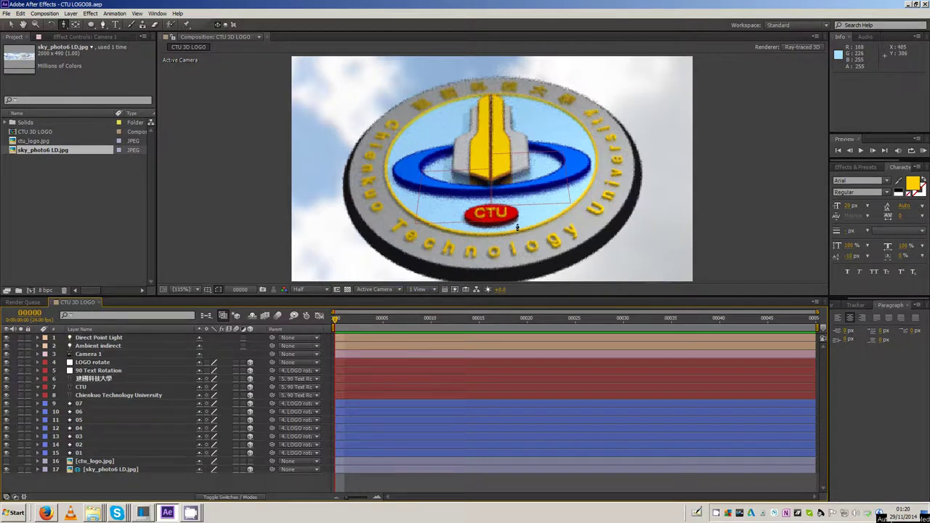
pyautogui.moveTo(63, 24); pyautogui.dragTo(93, 37)
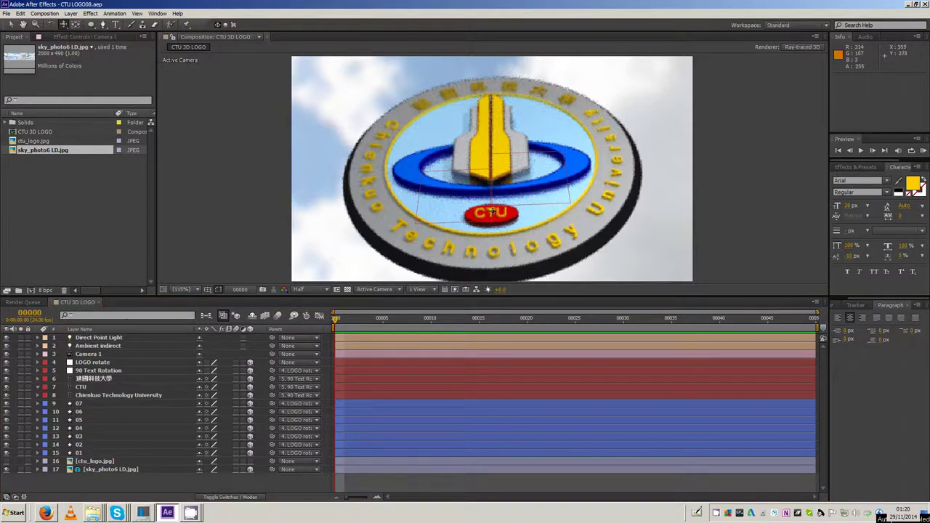
pyautogui.moveTo(496, 213); pyautogui.dragTo(499, 203)
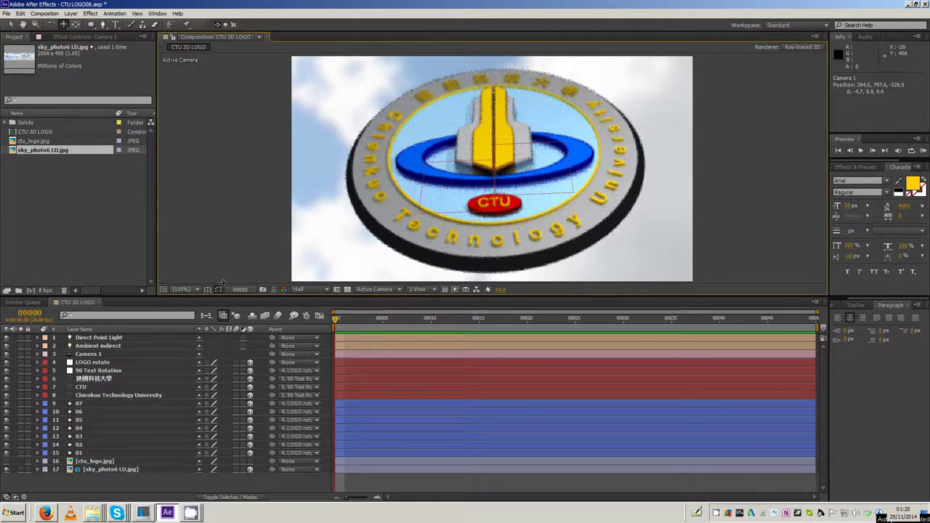
pyautogui.click(92, 245)
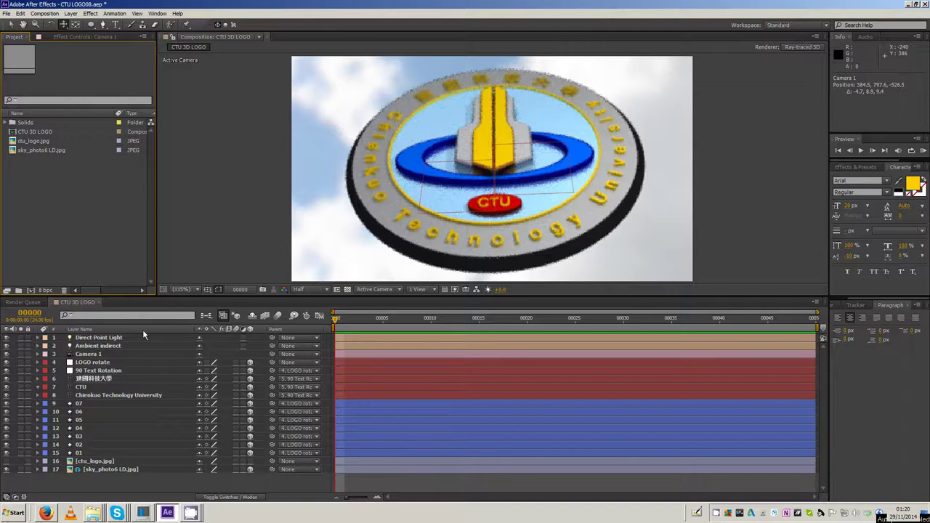
# Recolour the 建國科技大學 text layer's fill to a paler, less saturated yellow
pyautogui.click(90, 380)
pyautogui.click(93, 380)
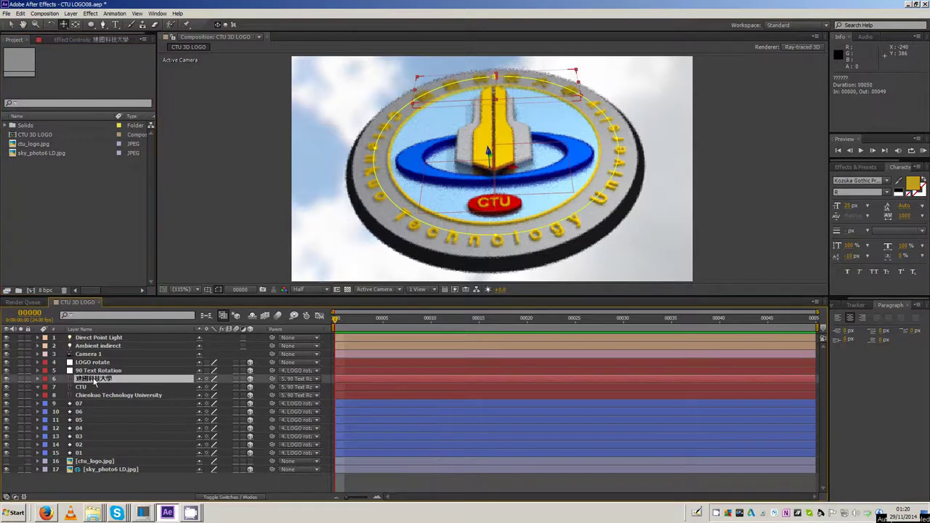
pyautogui.click(914, 184)
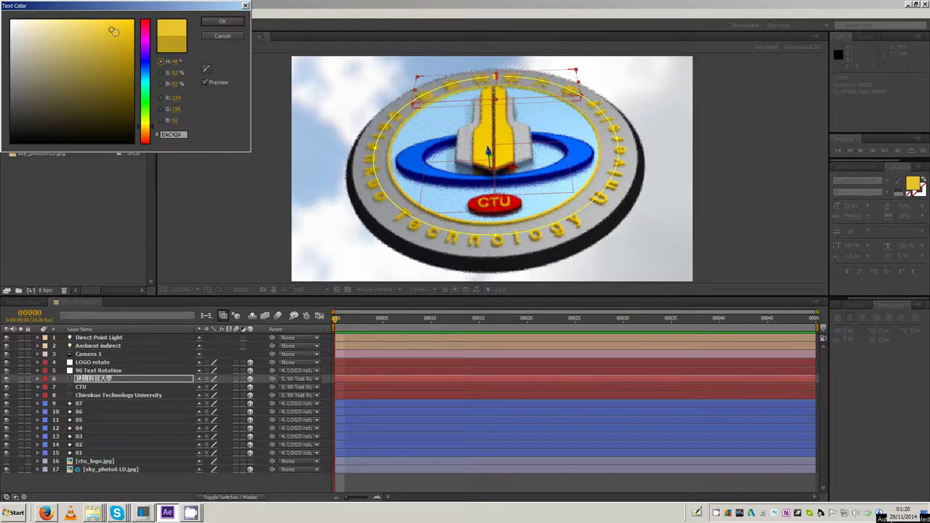
pyautogui.moveTo(111, 33)
pyautogui.mouseDown()
pyautogui.moveTo(83, 33)
pyautogui.moveTo(120, 23)
pyautogui.mouseUp()
pyautogui.click(207, 23)
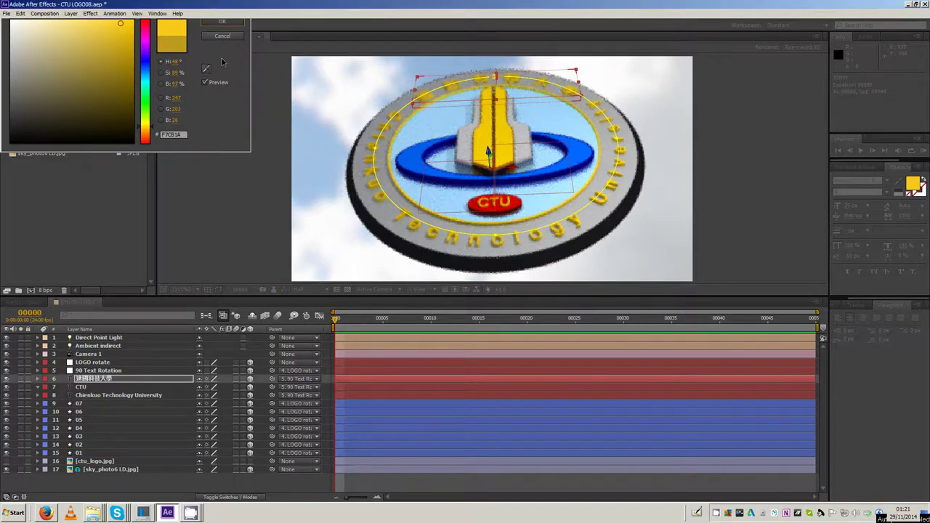
pyautogui.click(259, 361)
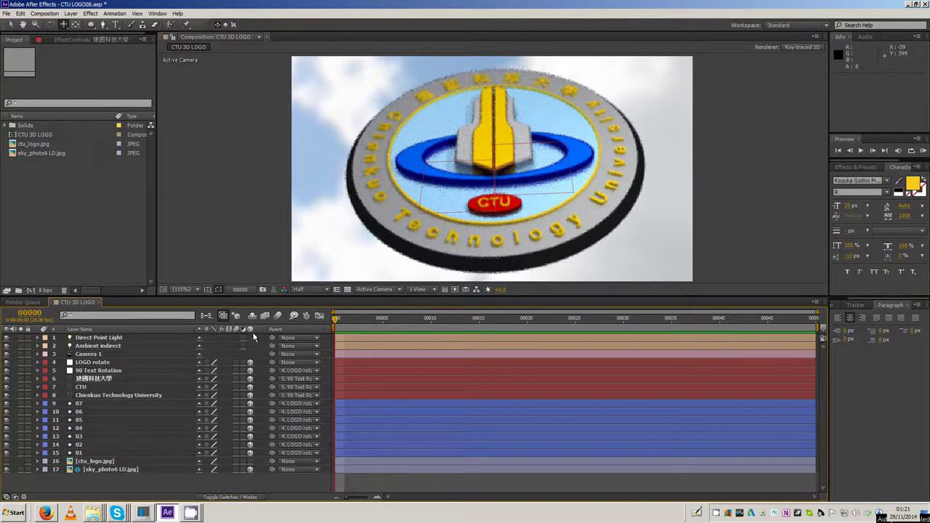
# Set the ray-traced renderer's Ray-tracing Quality to 16 and apply the composition settings
pyautogui.click(788, 46)
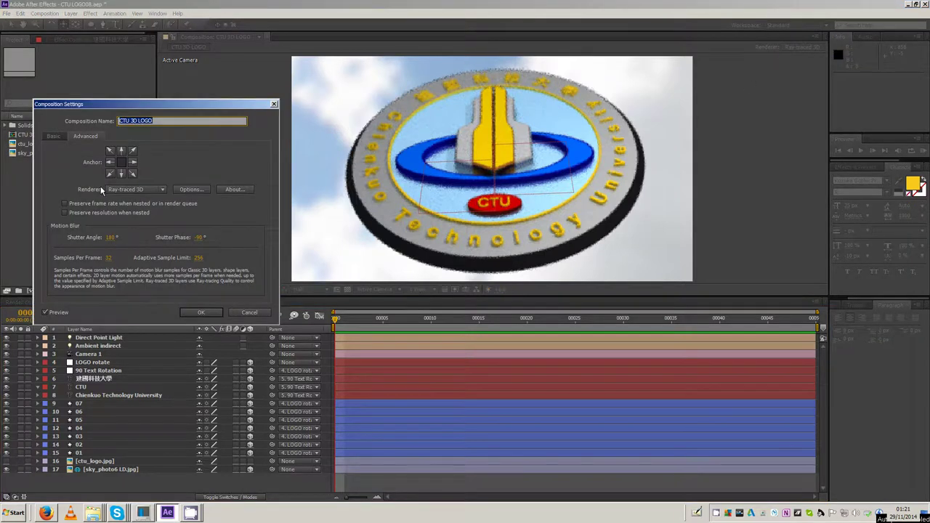
pyautogui.click(190, 190)
pyautogui.click(114, 81)
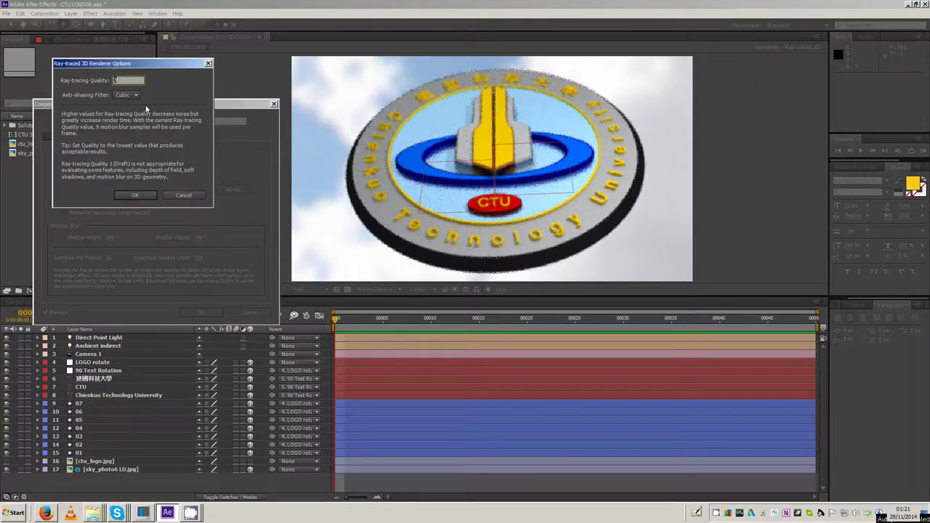
pyautogui.write('16')
pyautogui.click(134, 195)
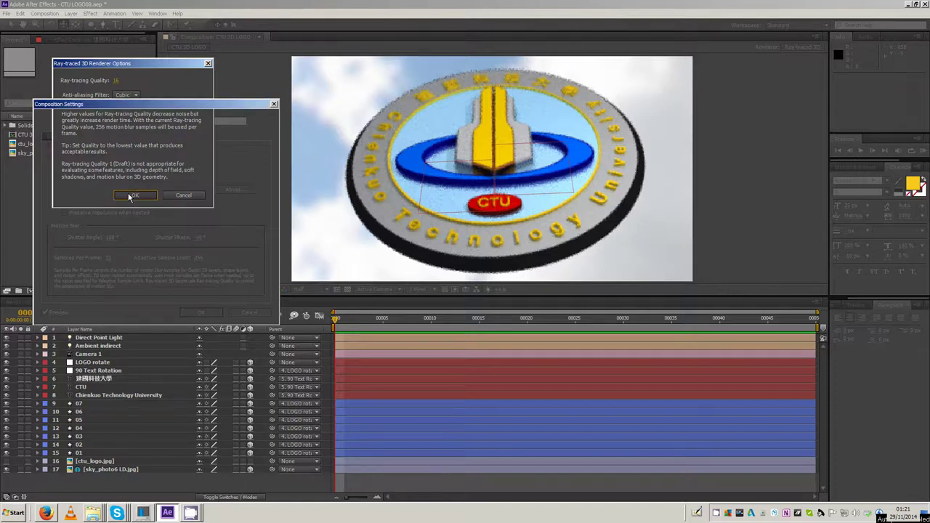
pyautogui.click(202, 314)
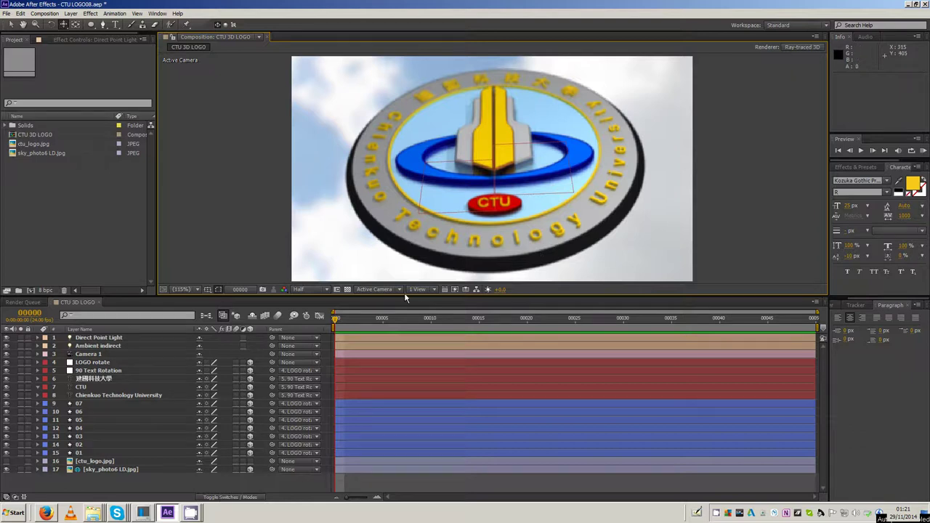
# Render the CTU 3D LOGO composition from the Render Queue and open CTU 3D LOGO_00000.jpg
pyautogui.moveTo(405, 297); pyautogui.dragTo(417, 250)
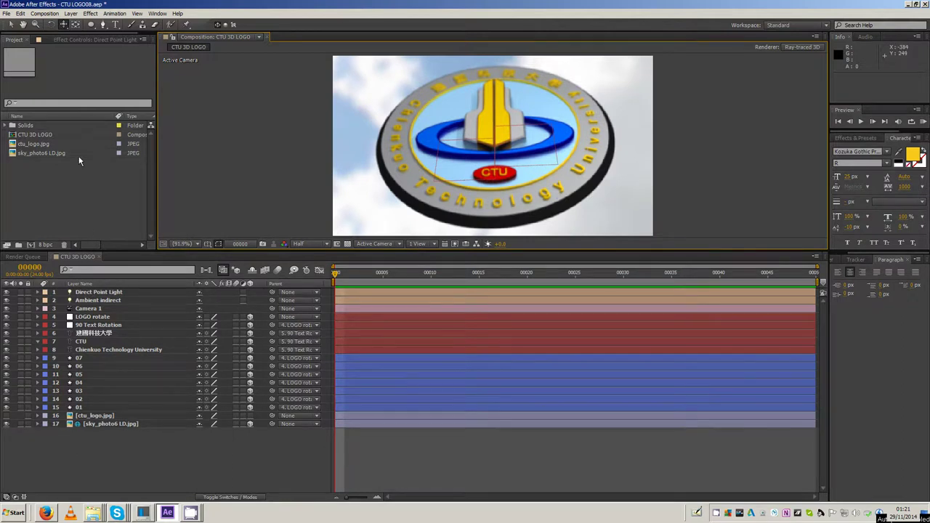
pyautogui.click(27, 257)
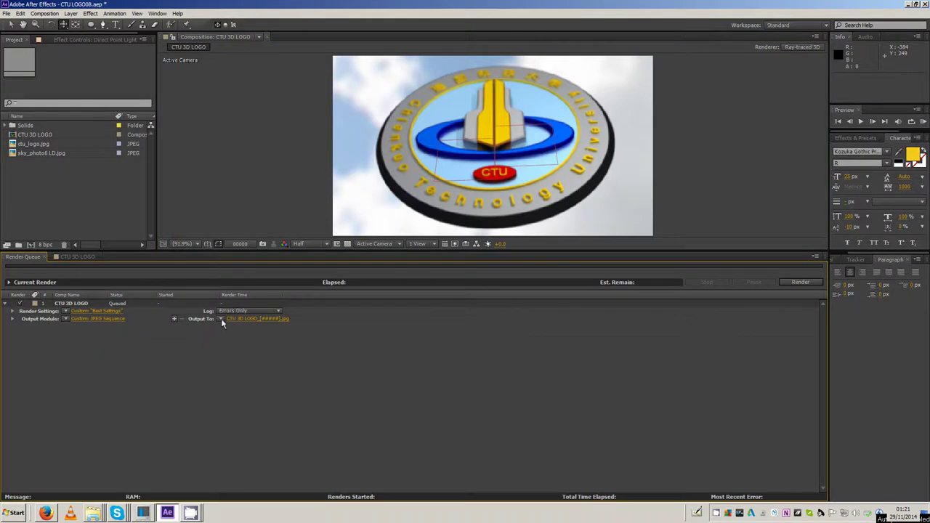
pyautogui.click(800, 281)
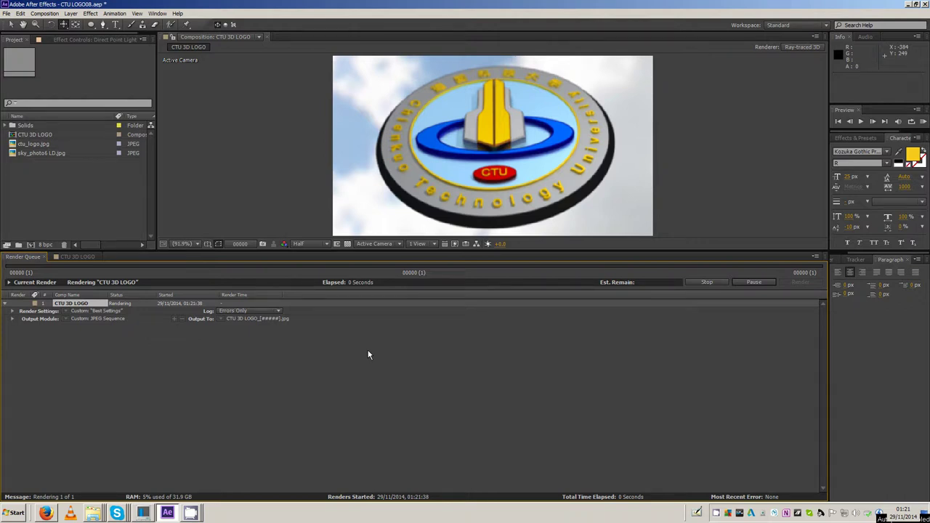
pyautogui.click(12, 319)
pyautogui.click(59, 324)
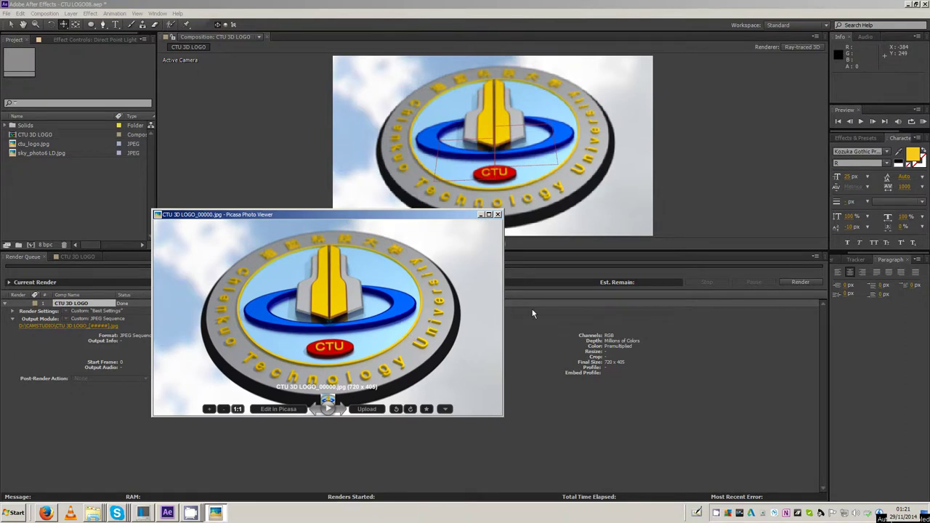
# Inspect the rendered frame full screen, then close Picasa Photo Viewer
pyautogui.doubleClick(434, 287)
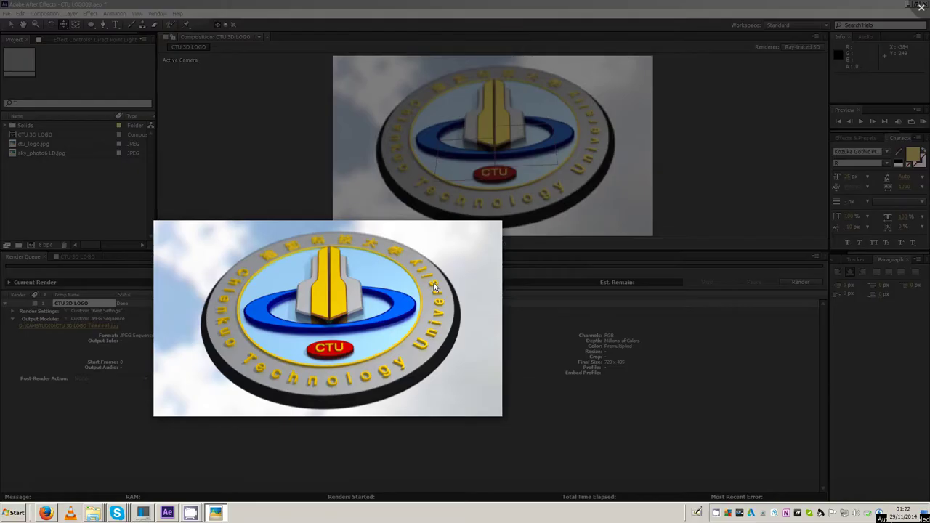
pyautogui.moveTo(413, 212); pyautogui.dragTo(351, 212)
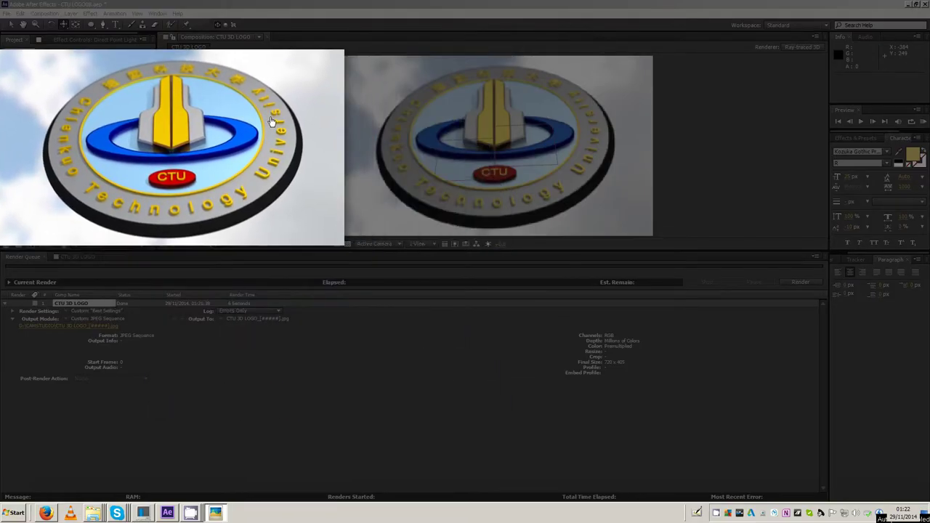
pyautogui.doubleClick(410, 246)
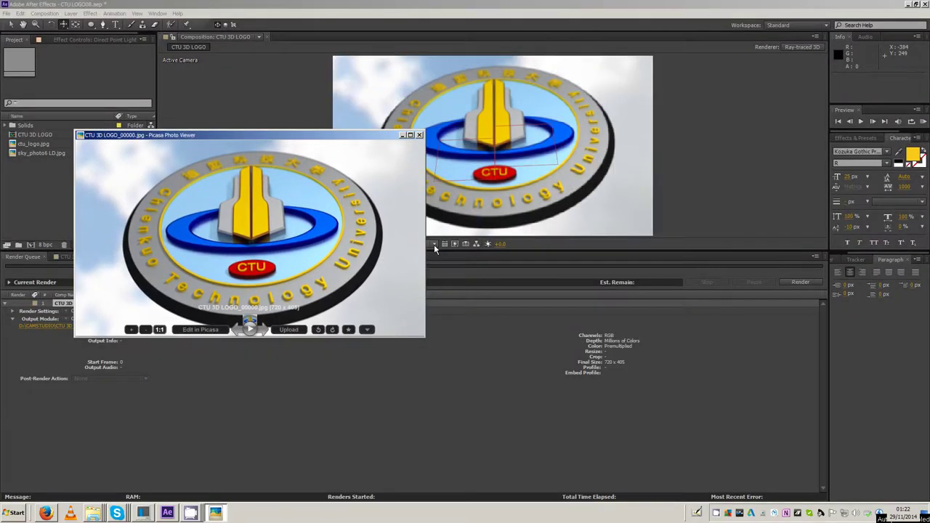
pyautogui.click(43, 186)
pyautogui.click(7, 13)
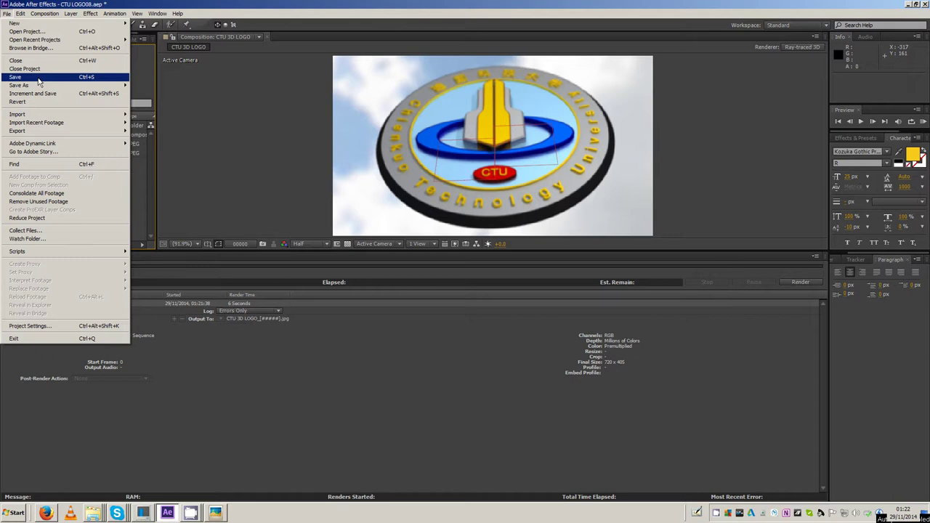
# Save CTU LOGO08.aep and reopen the CTU 3D LOGO composition's timeline
pyautogui.click(39, 78)
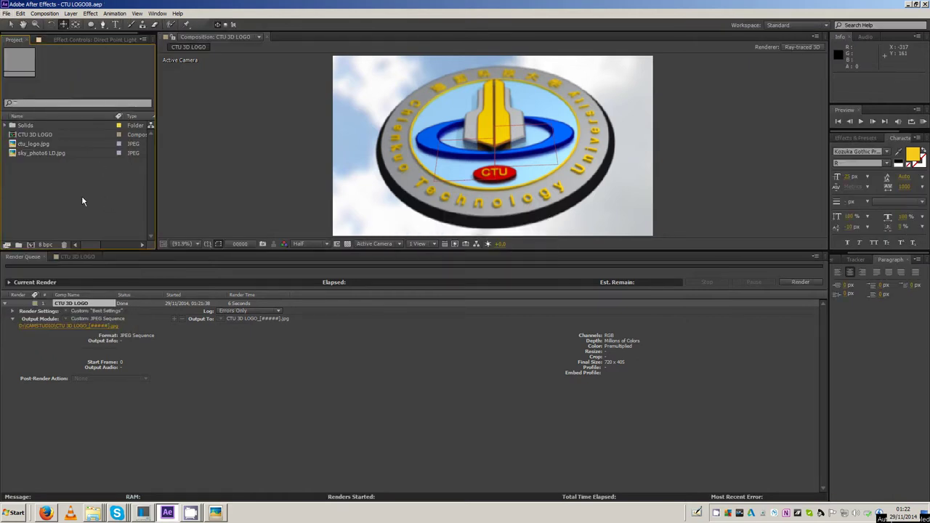
pyautogui.click(30, 136)
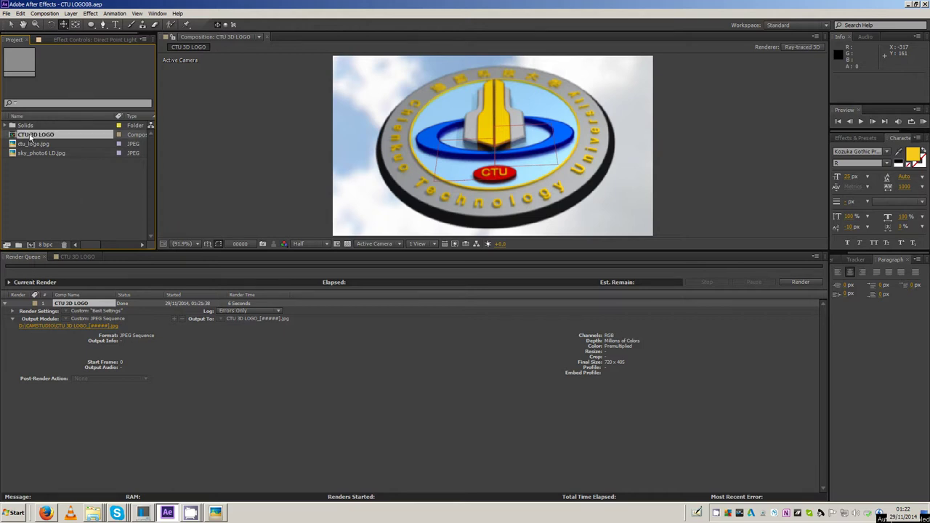
pyautogui.doubleClick(30, 136)
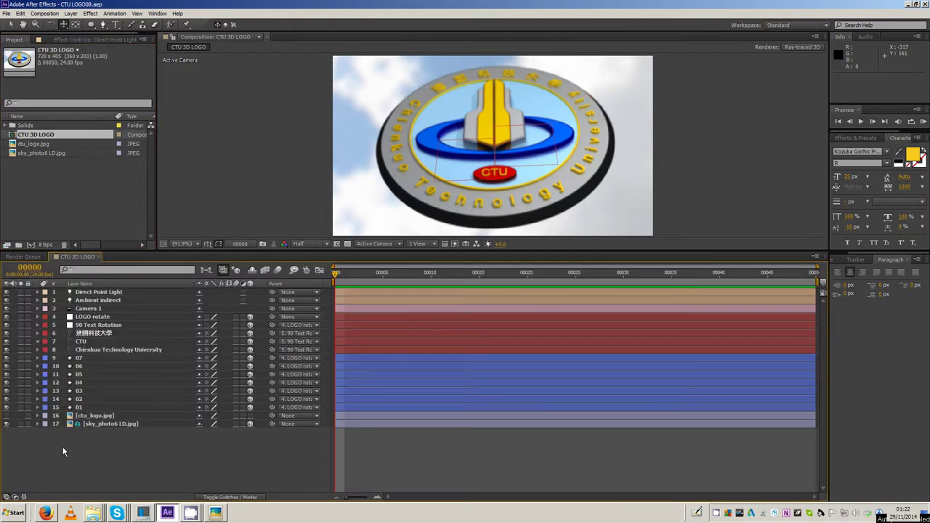
# Add a new text layer to the CTU 3D LOGO composition and solo it
pyautogui.rightClick(100, 441)
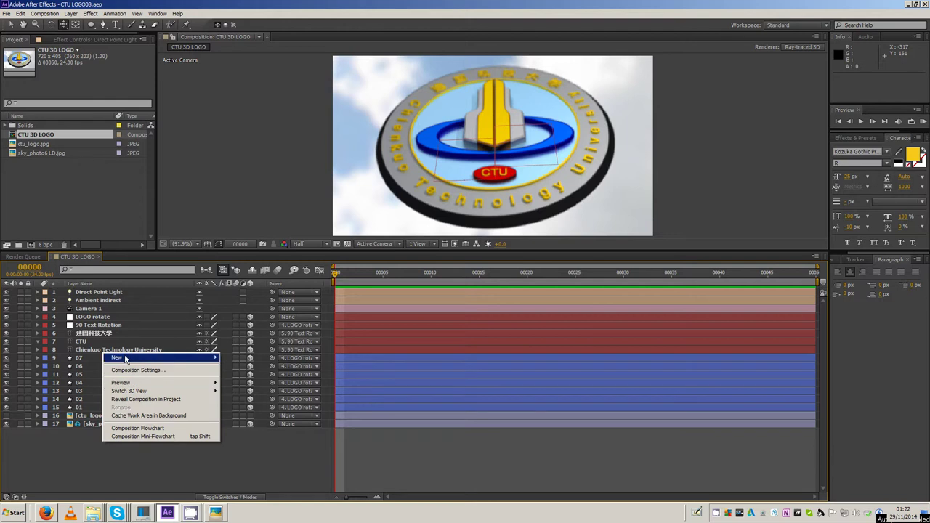
pyautogui.click(73, 363)
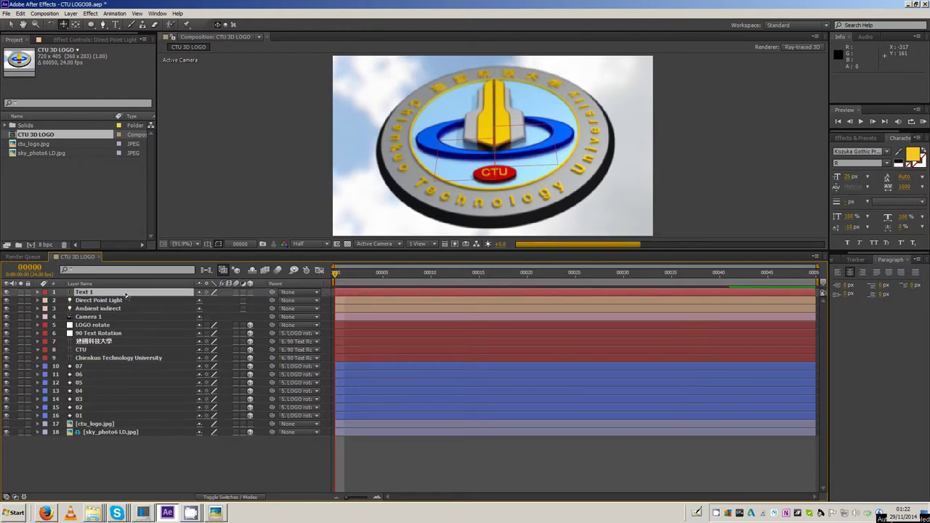
pyautogui.click(20, 292)
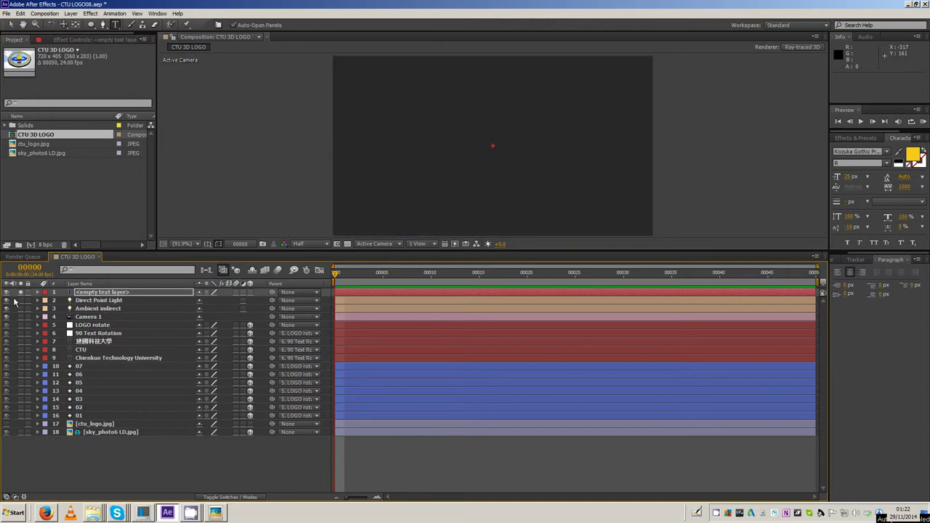
# Type 'THE END :)' as the text layer's content in the viewer
pyautogui.click(486, 153)
pyautogui.write('THE END')
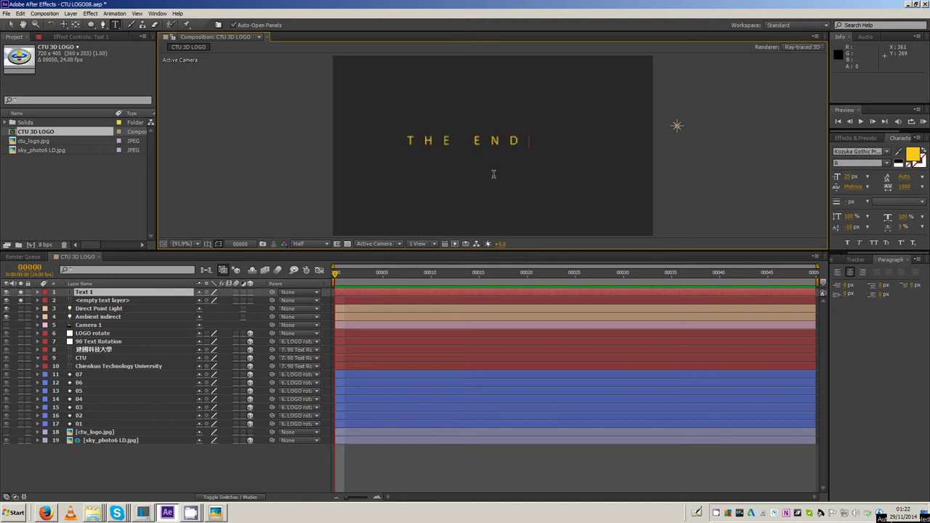
pyautogui.write(' :)')
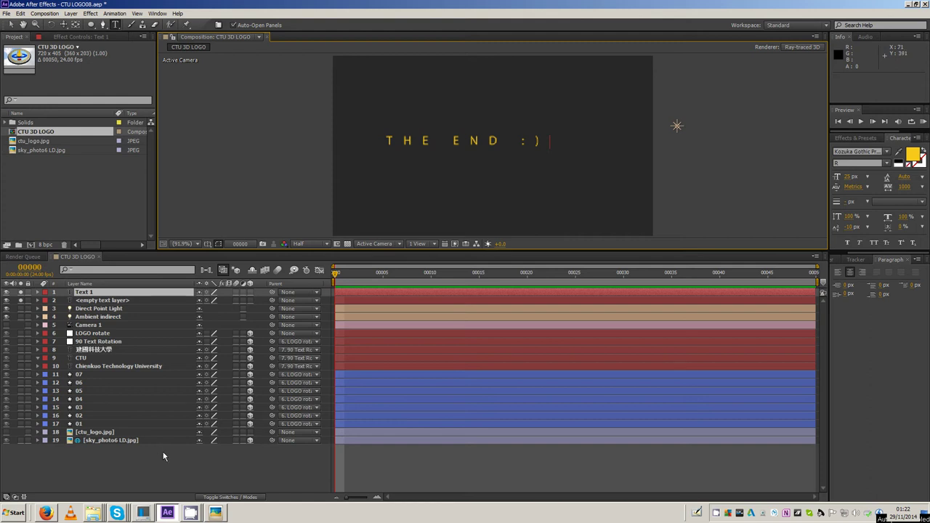
pyautogui.click(114, 170)
pyautogui.click(6, 14)
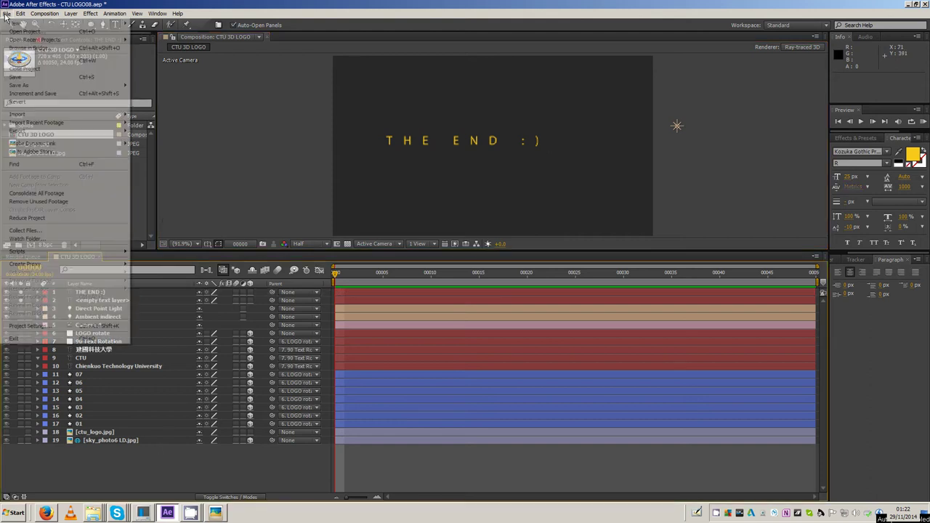
pyautogui.press('Escape')
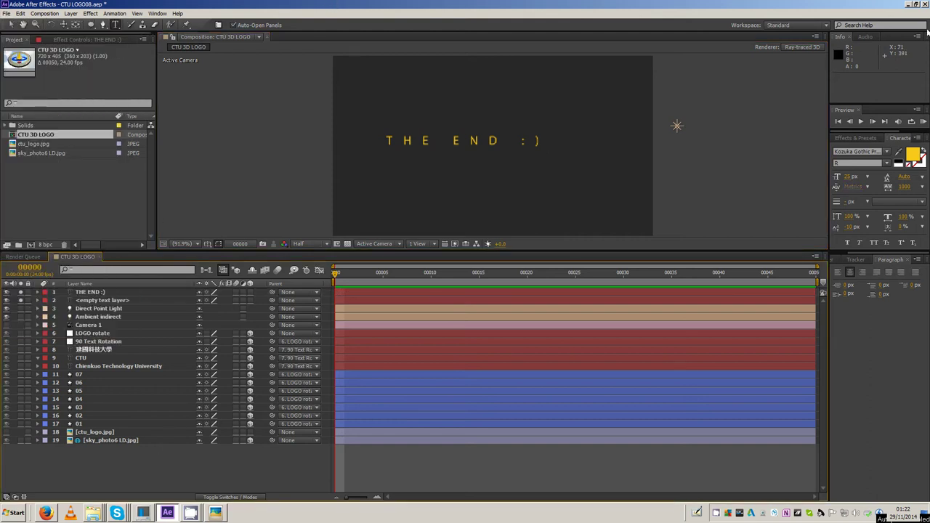